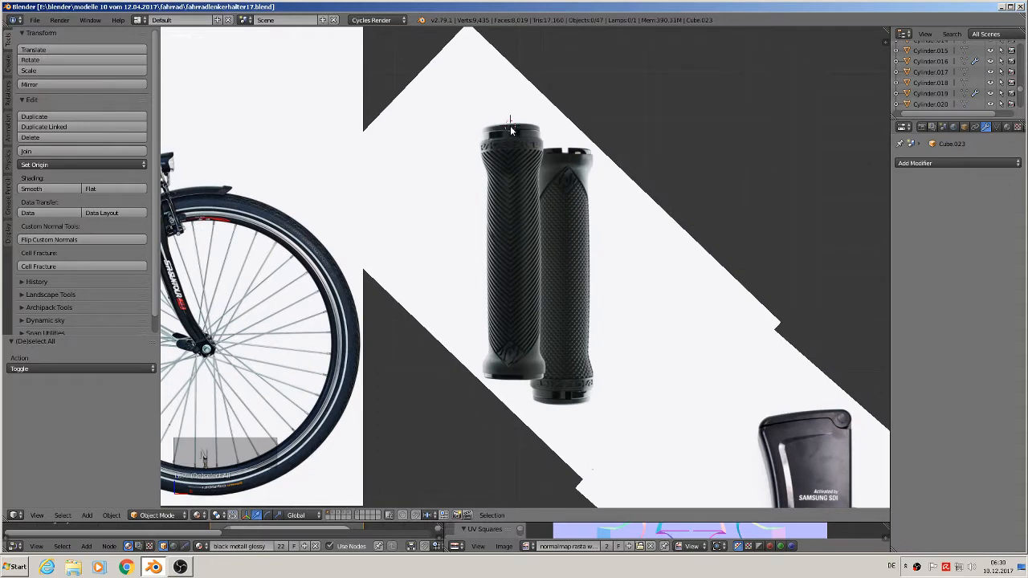
Add a 32-vertex mesh circle at the upper end of the reference handlebar grip and scale it to about 0.125.
left_click(87, 515)
mouse_move(103, 503)
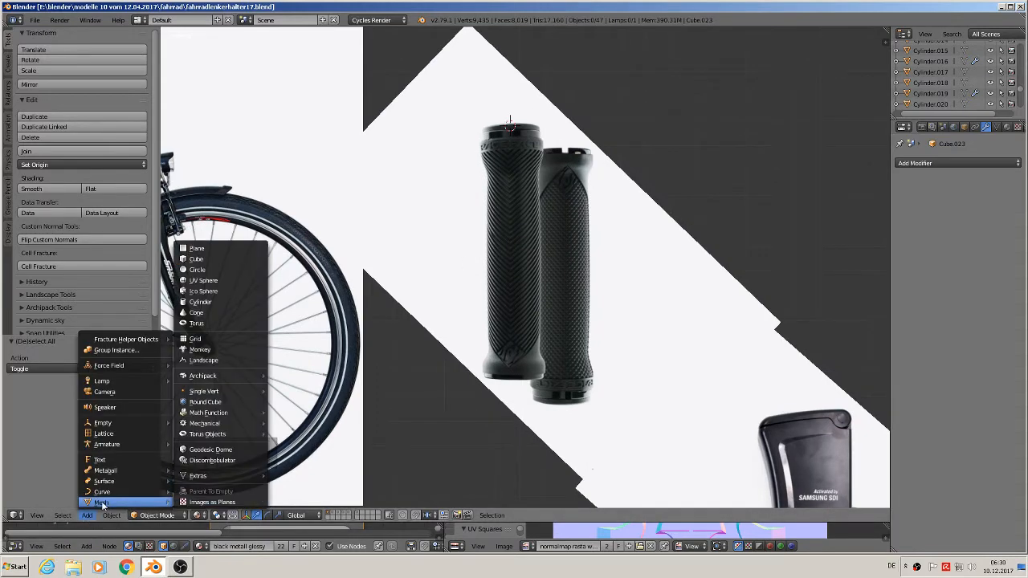
left_click(198, 269)
key("s")
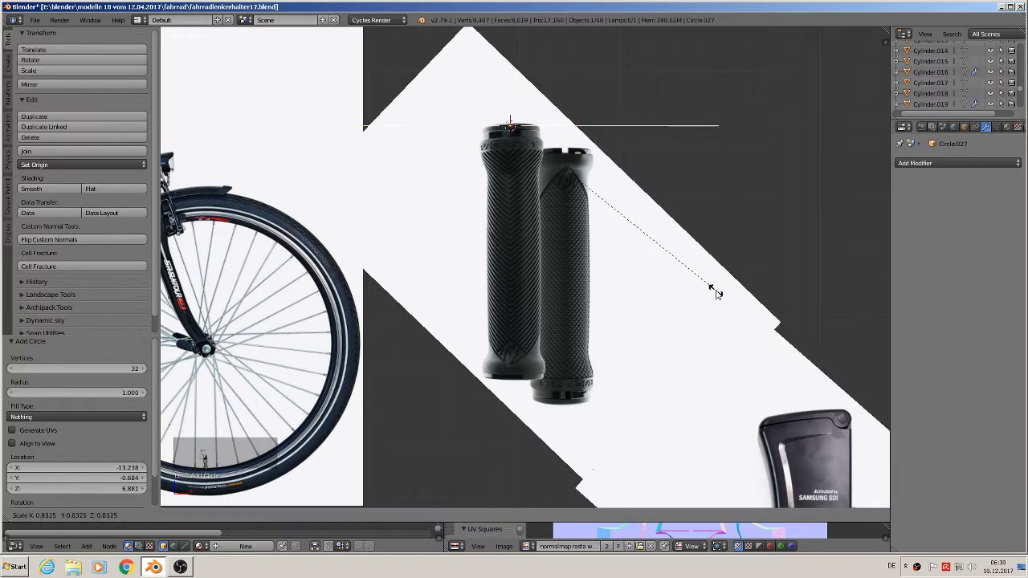
left_click(518, 164)
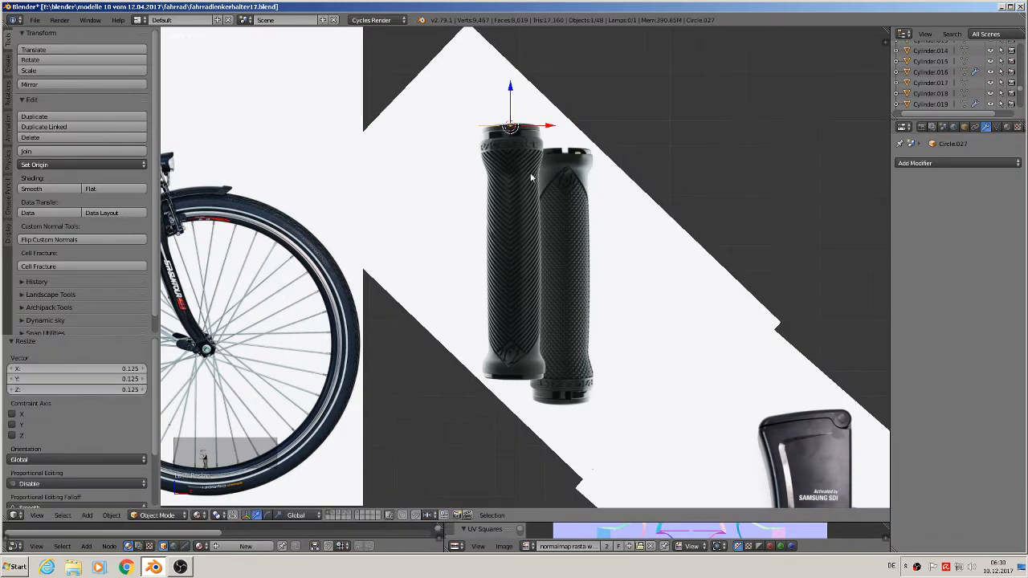
Extrude the circle down about 0.021 along Z to form the grip's upper rim.
key("Tab")
scroll(530, 149, "up", 2)
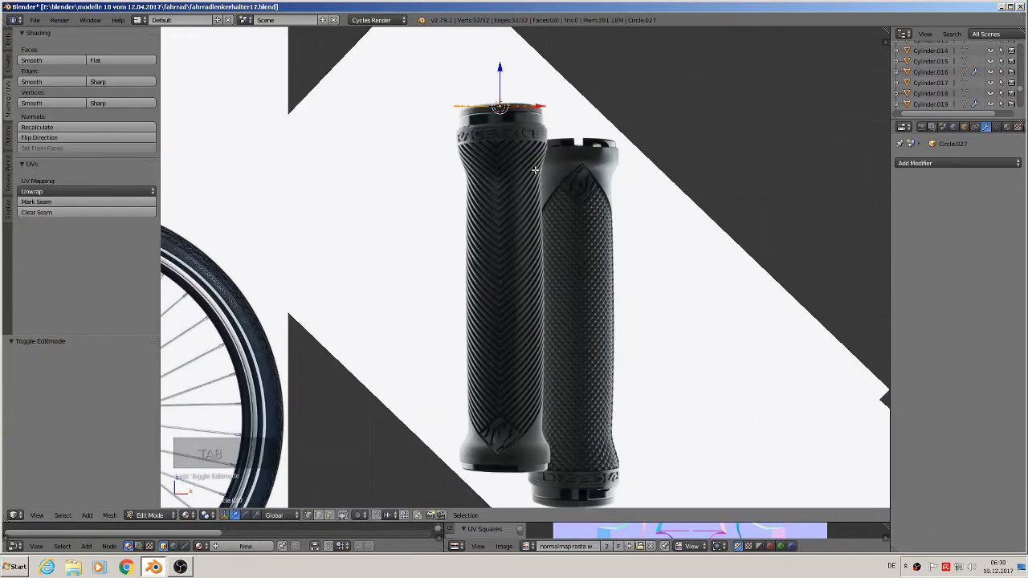
key("e")
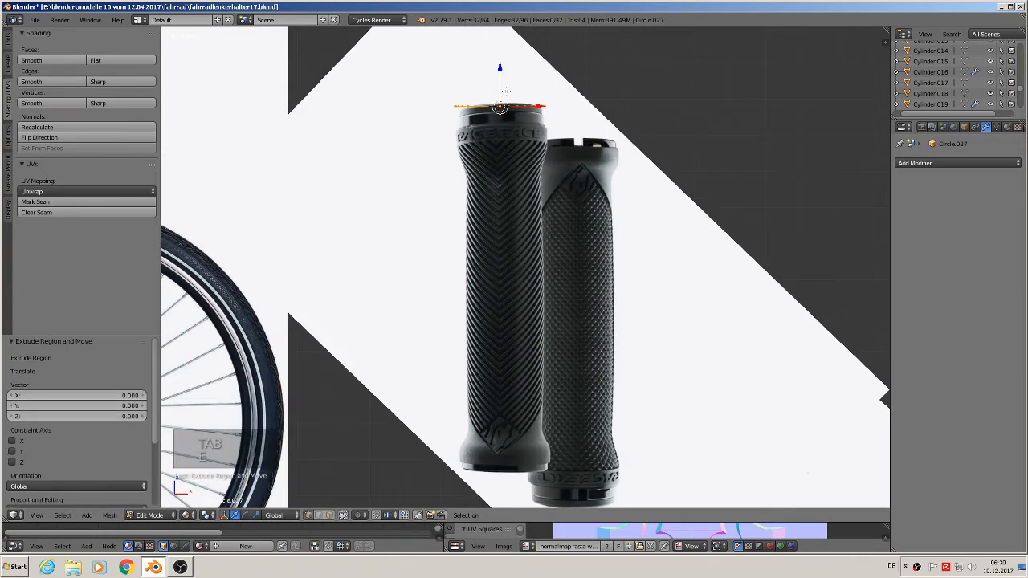
key("z")
left_click(500, 78)
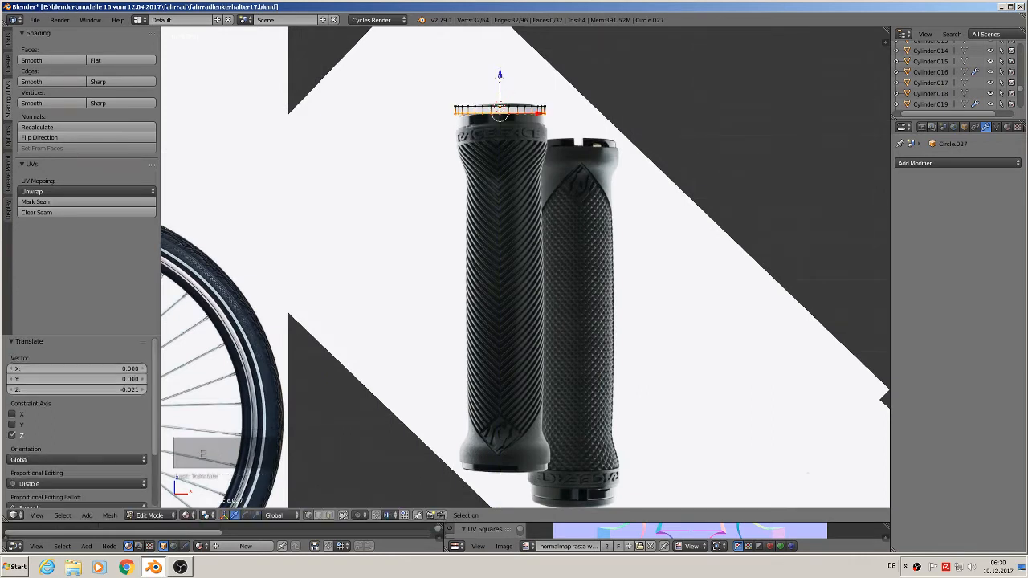
Form a narrow recessed groove below the rim by extruding inward, about 0.007 down along Z, and scaling the loop back outward.
key("e")
right_click(556, 165)
key("e")
right_click(556, 164)
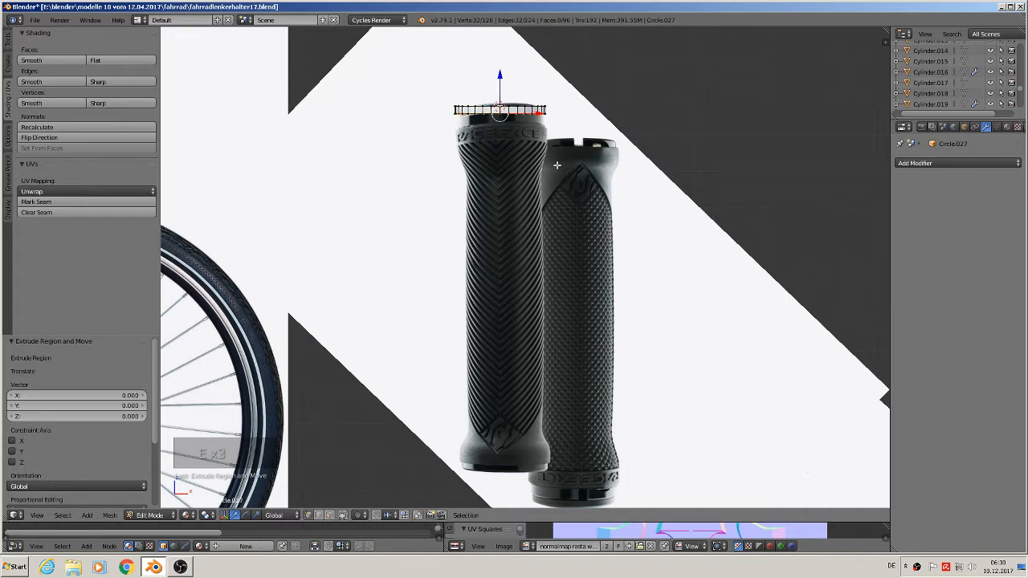
key("e")
key("z")
left_click(522, 129)
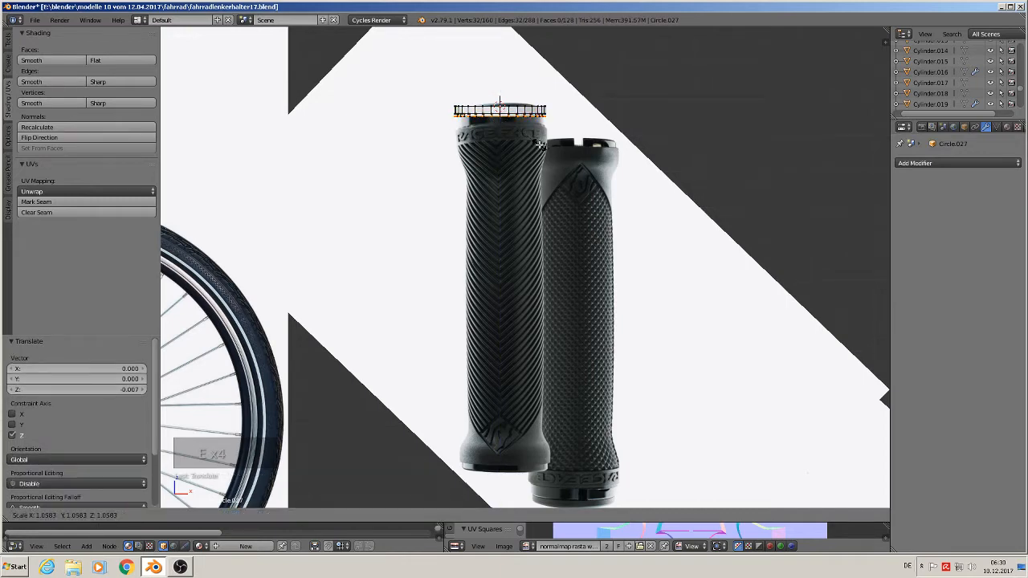
left_click(541, 145)
Extrude the lowest edge loop again and move it down about 0.019 along Z.
key("e")
right_click(541, 146)
key("s")
right_click(537, 138)
left_click_drag(499, 74, 499, 85)
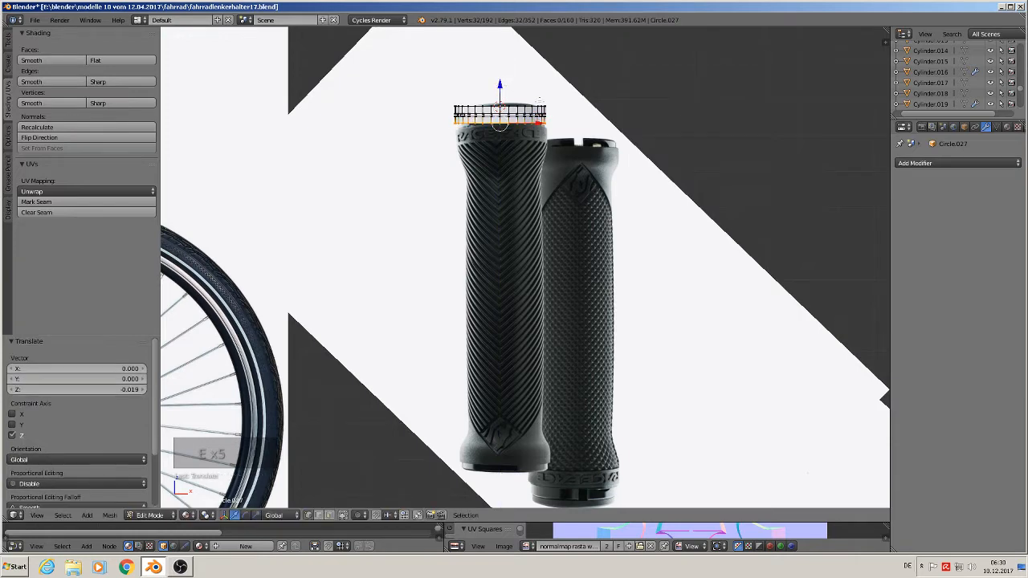
Move the whole grip object sideways along X, off the front reference grip.
key("Tab")
left_click_drag(546, 111, 644, 122)
key("Tab")
Extrude the lowest loop outward at a scale of about 1.072, and extrude it down about 0.036 to form the collar.
key("e")
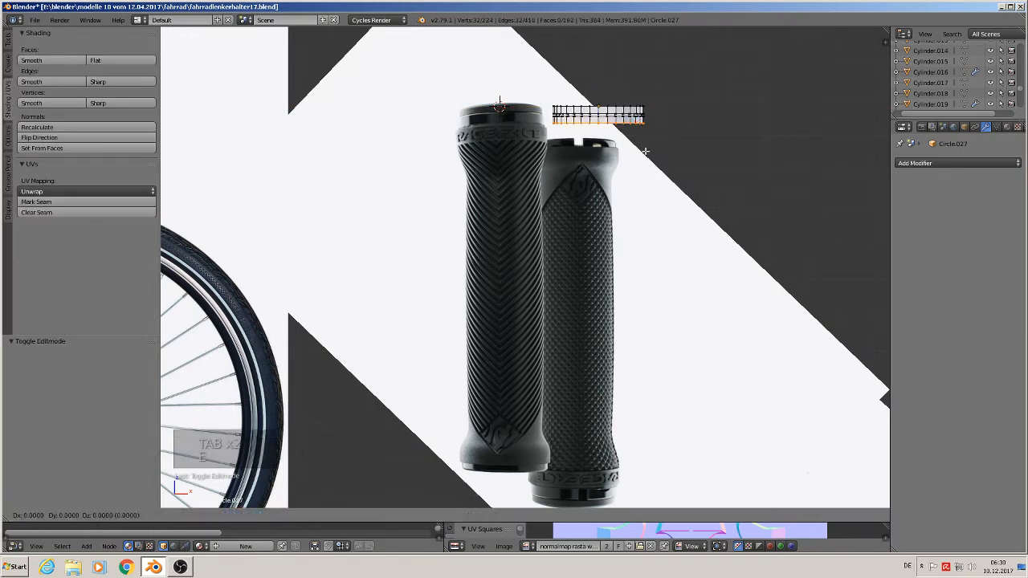
left_click(649, 151)
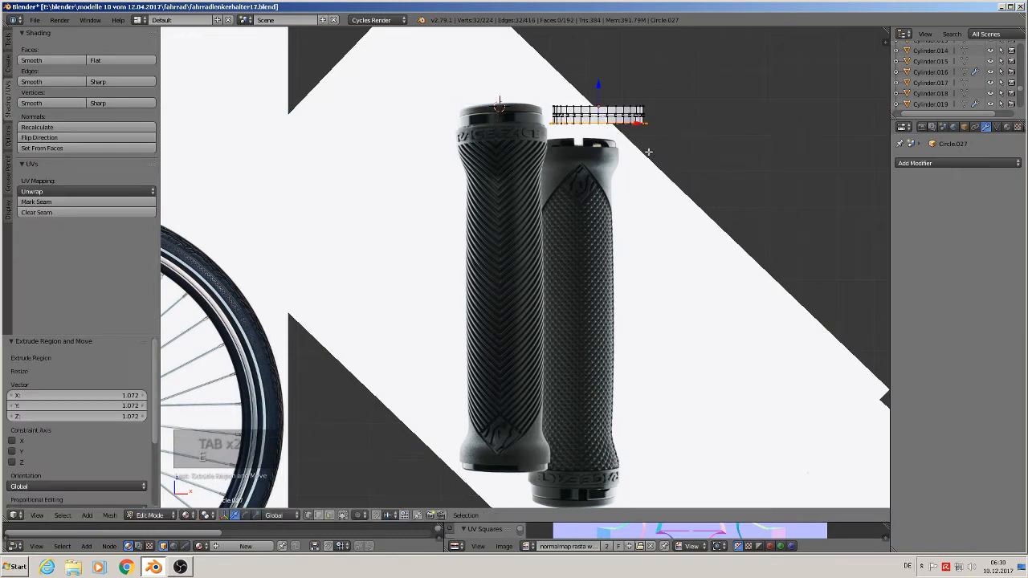
key("e")
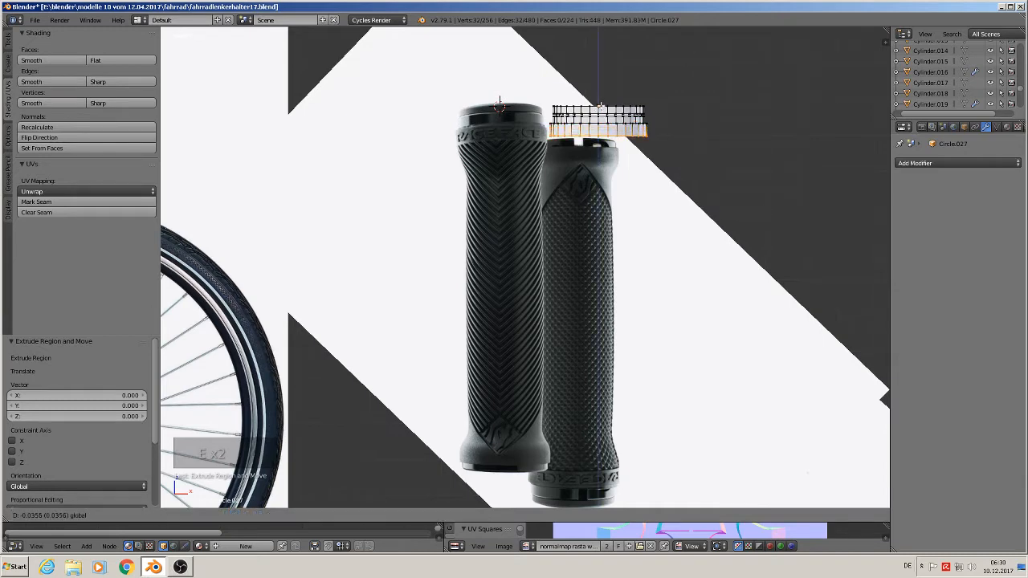
left_click(600, 106)
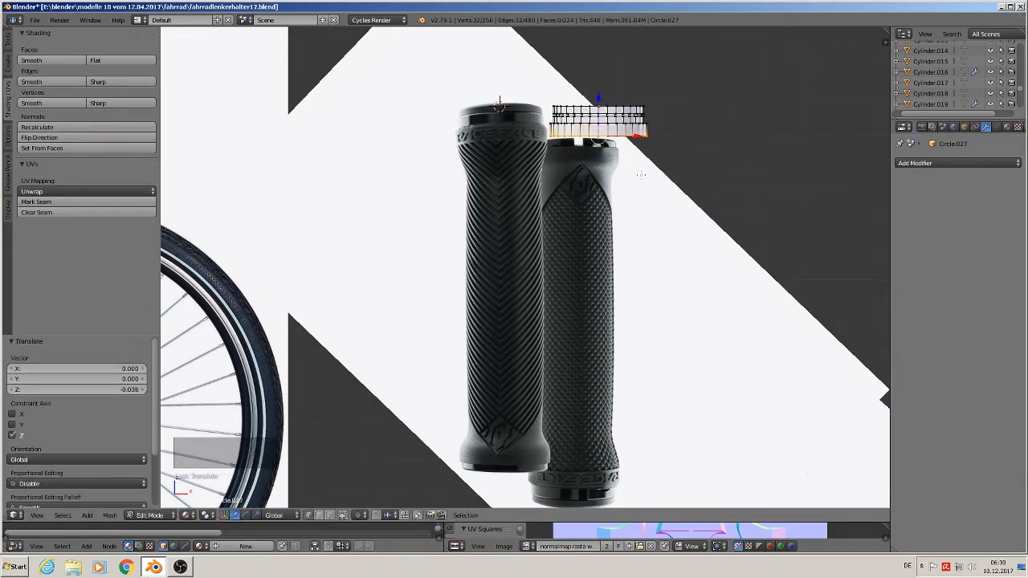
Extrude the collar's lower loop inward at a scale of about 0.763 and move it down about 0.092 as a taper.
key("e")
key("s")
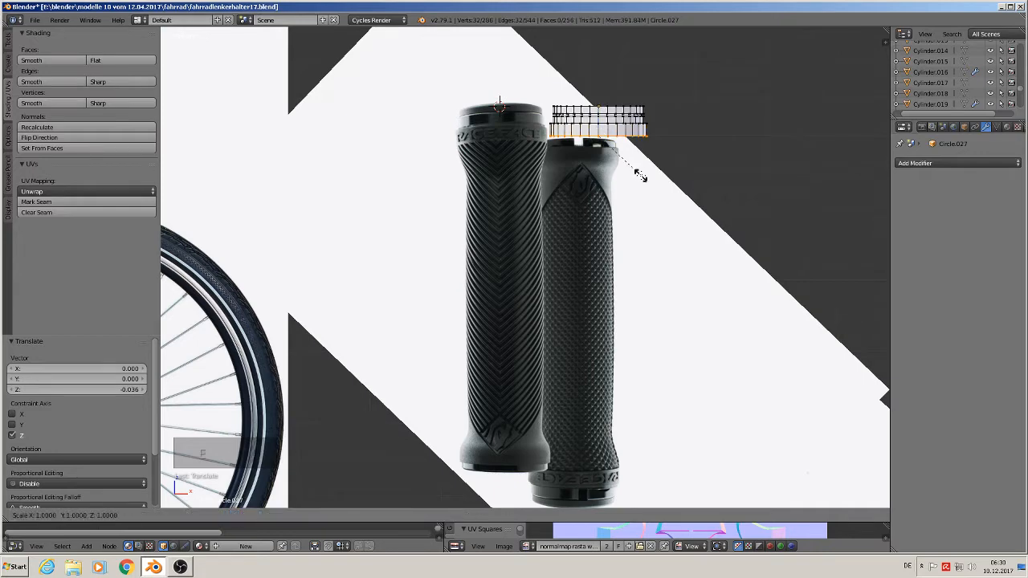
left_click(631, 163)
left_click_drag(598, 102, 598, 111)
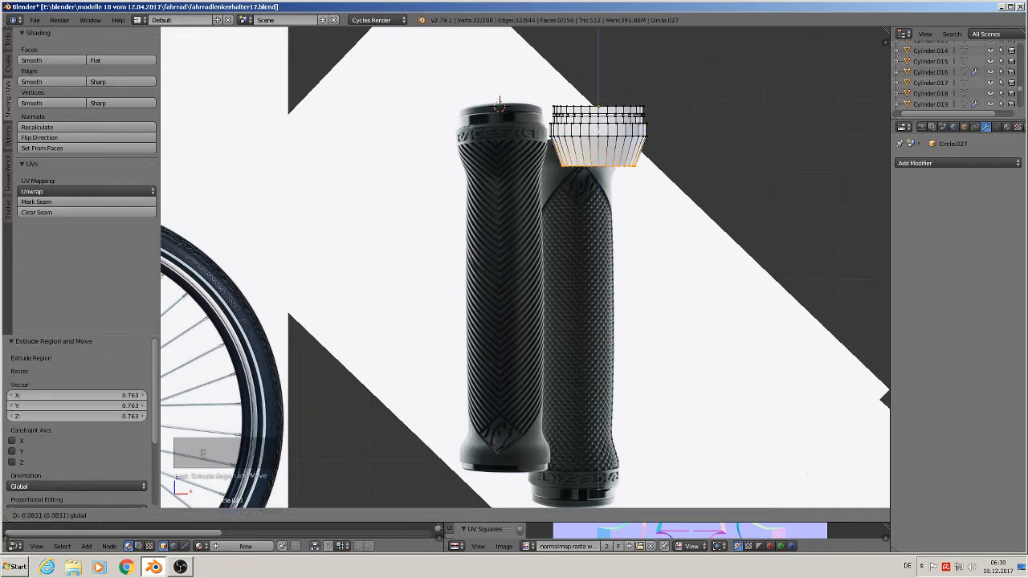
left_click(615, 161)
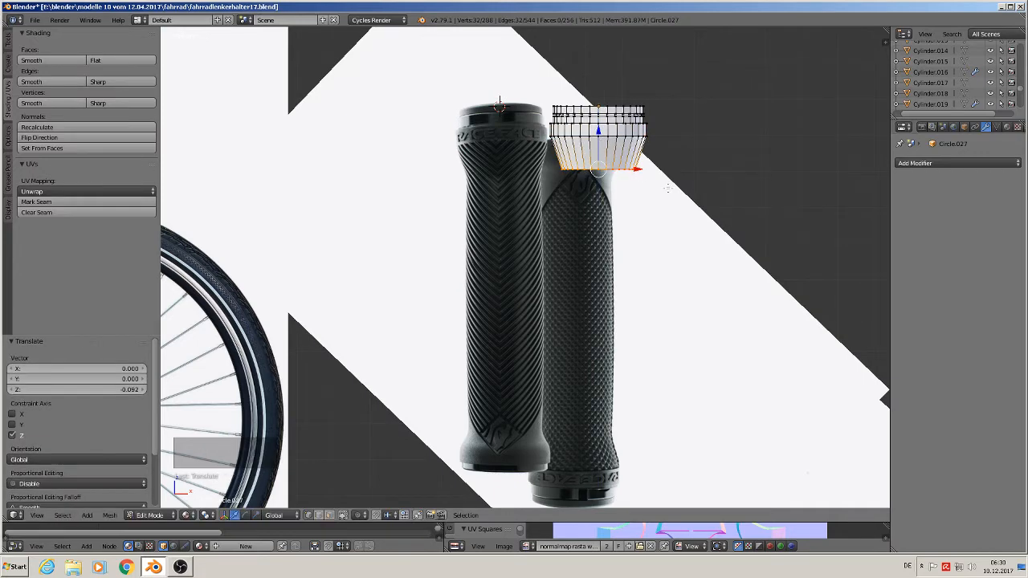
Adjust the width of the taper's lower loop and extrude it down about 0.725 along Z as the grip's long shaft.
key("s")
left_click(668, 188)
key("e")
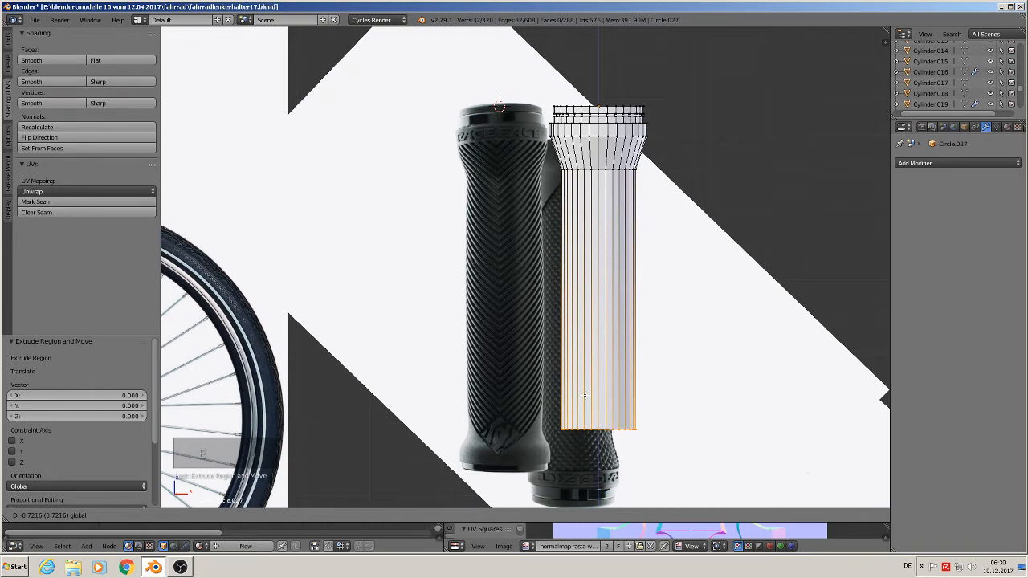
left_click(584, 397)
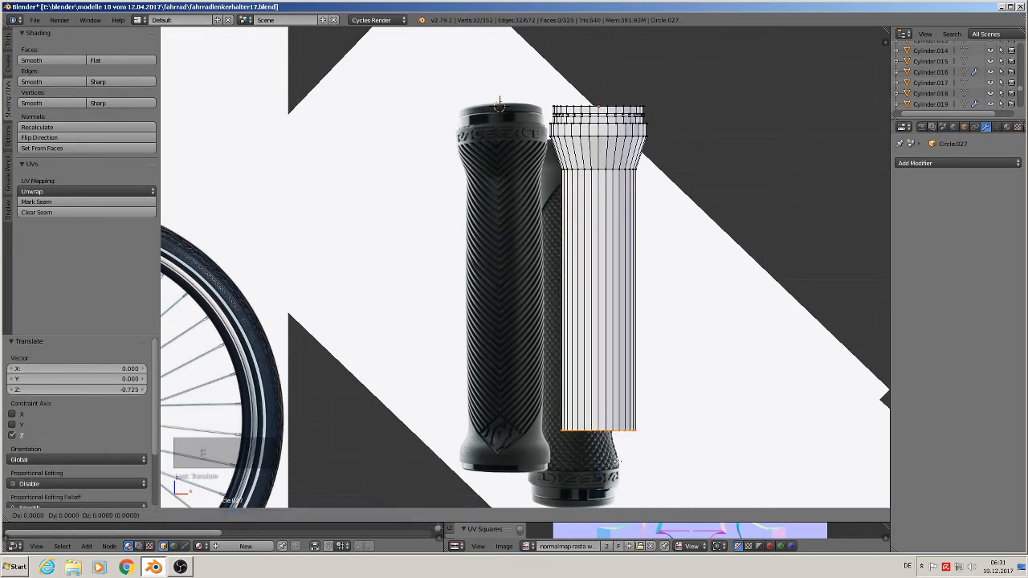
Extrude the shaft's lower loop down about 0.039, flare it to a scale of about 1.23, and lower it another 0.007.
key("e")
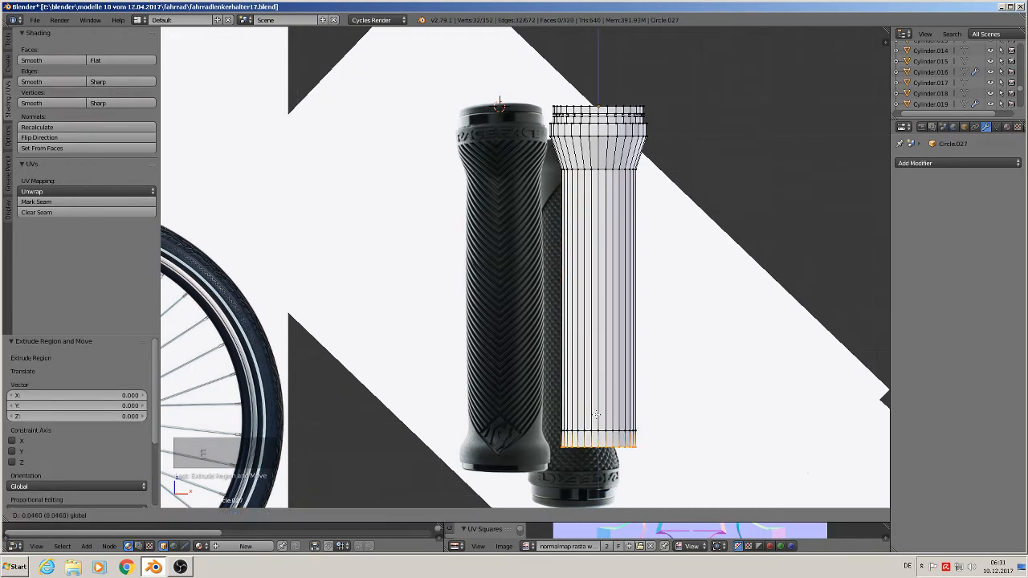
left_click(596, 415)
key("s")
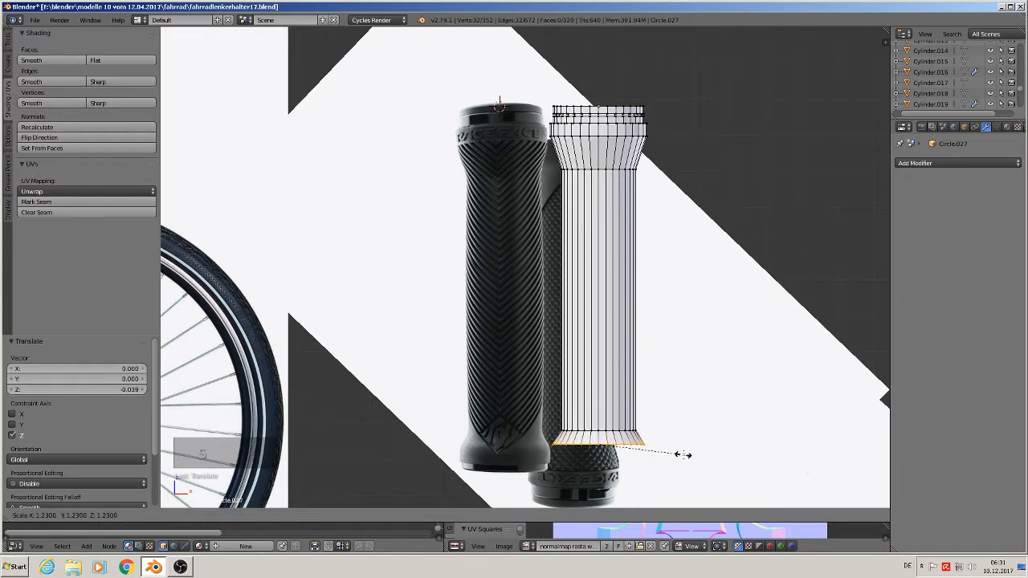
left_click(682, 455)
left_click_drag(598, 406, 597, 410)
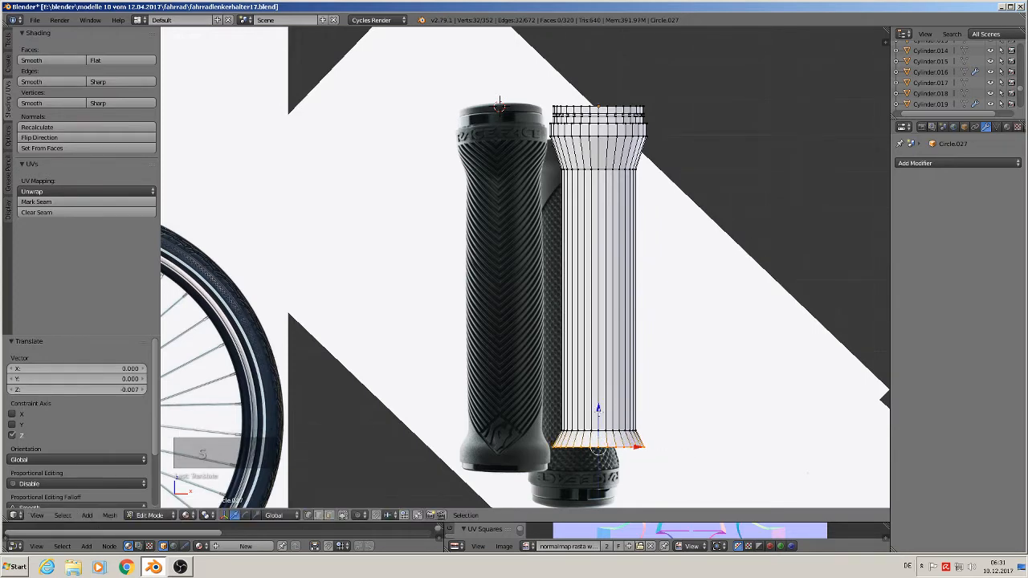
Extrude the flared loop straight down about 0.043 along Z as the lower end band.
key("e")
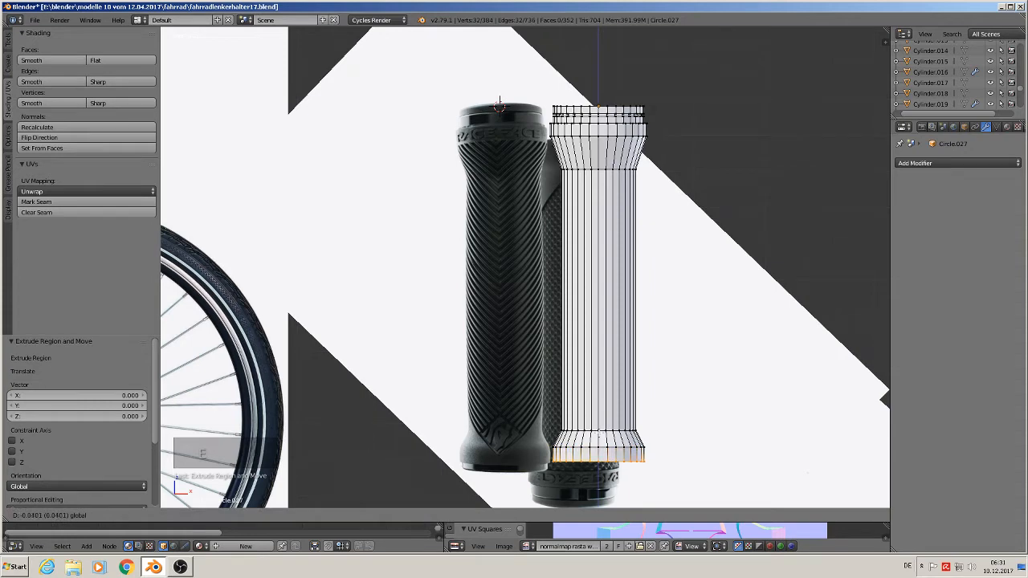
key("z")
left_click(601, 464)
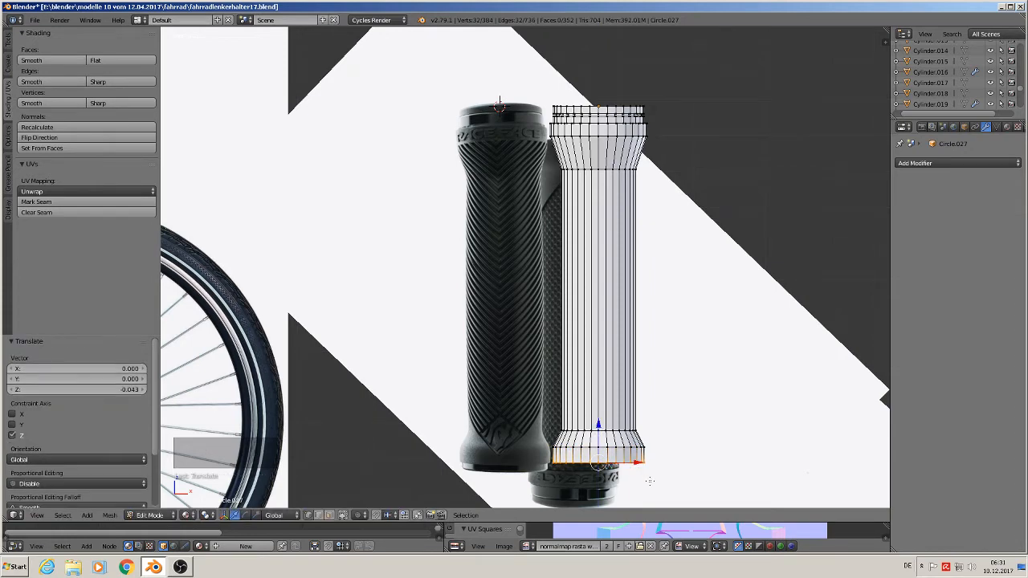
Extrude the band's lower loop inward at a scale of about 0.922 and extrude it down about 0.027 as the end rim.
key("e")
key("s")
left_click(645, 478)
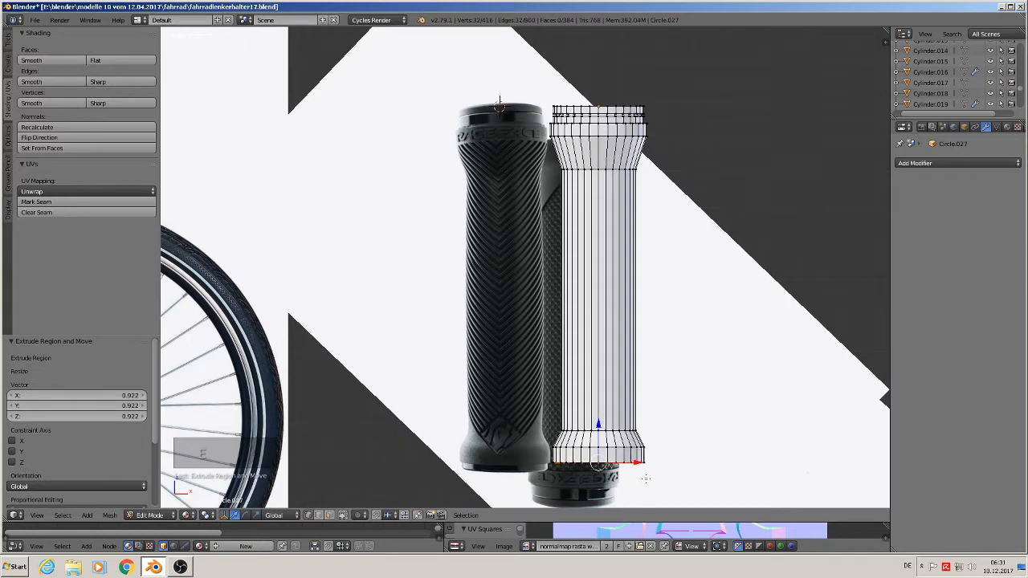
key("e")
left_click_drag(598, 425, 598, 438)
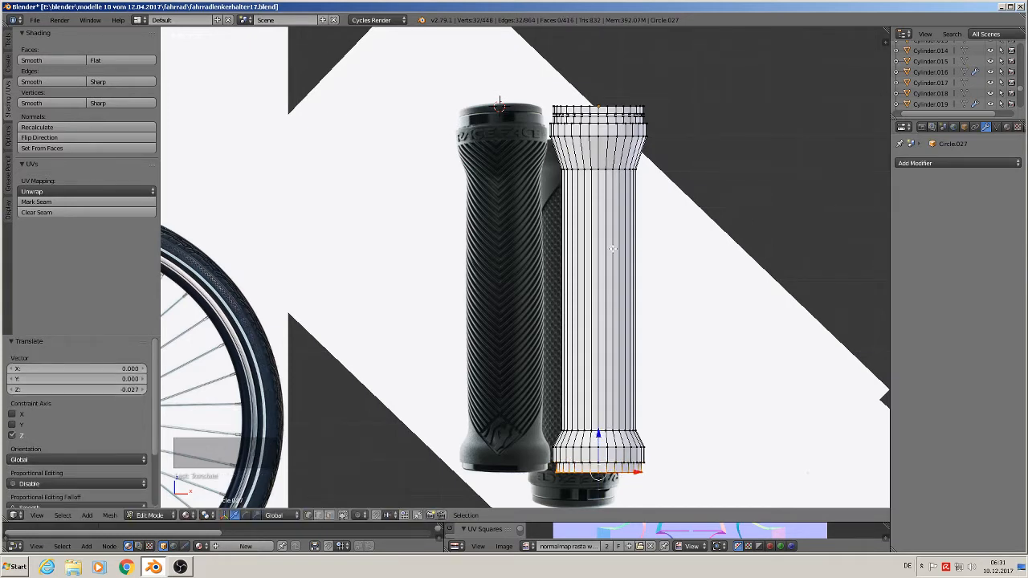
Fill the open edge loops at the grip's upper and lower ends with faces and leave mesh editing.
right_click(600, 102, "alt")
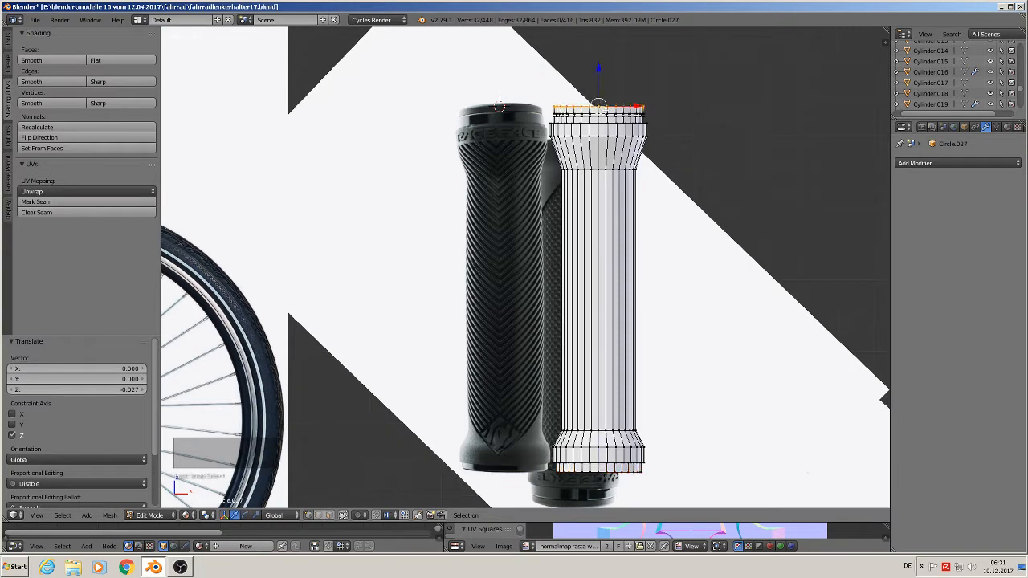
middle_click_drag(601, 102, 657, 175)
key("f")
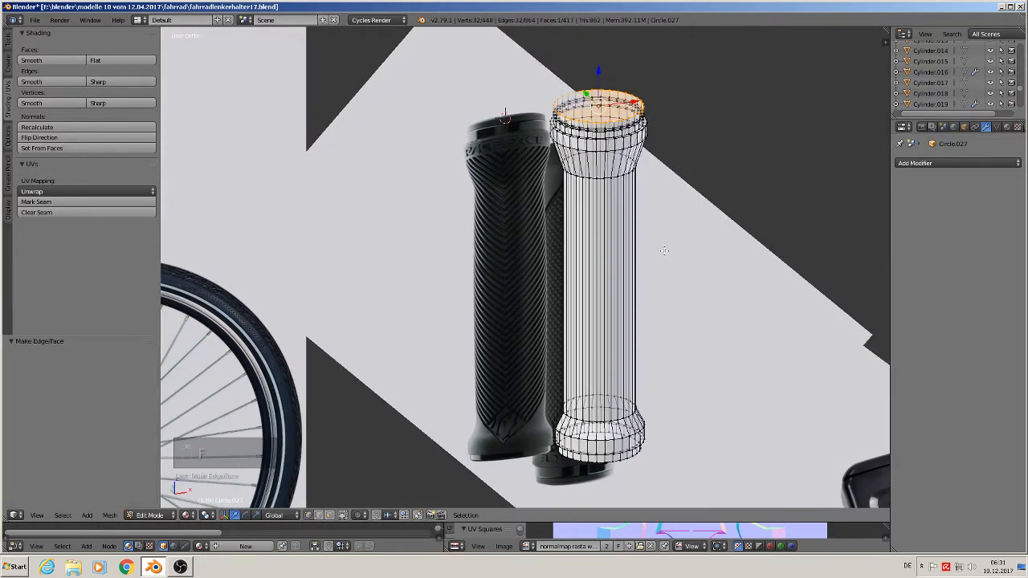
right_click(615, 460, "alt")
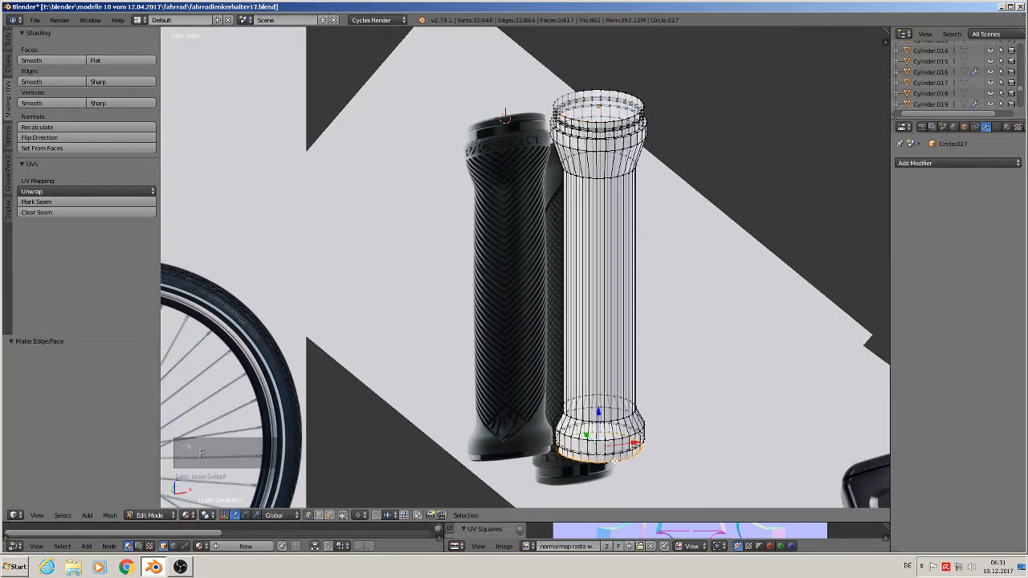
key("f")
key("Tab")
Move the grip object about 0.396 along X, clear of both reference grips.
middle_click_drag(598, 156, 615, 153)
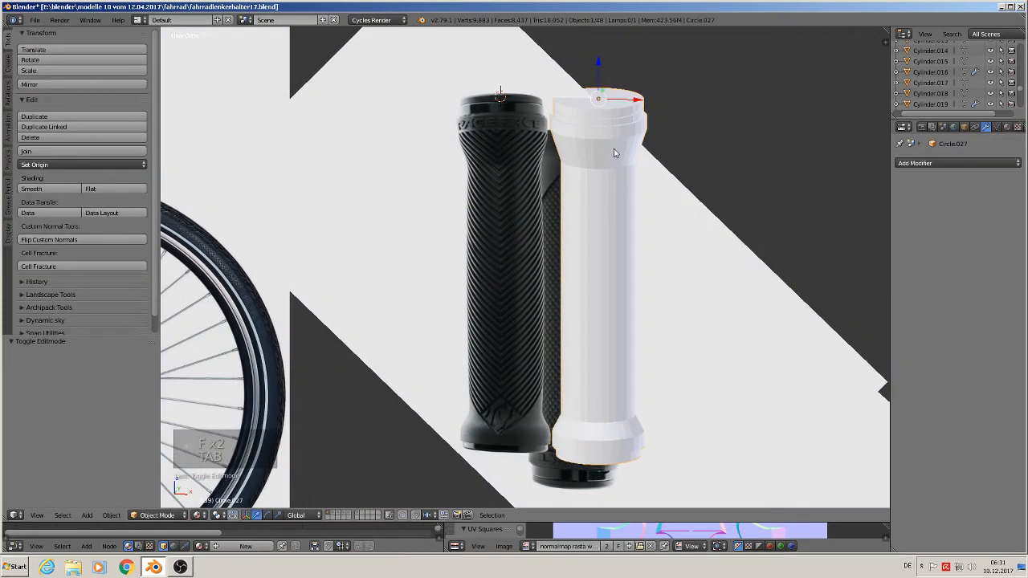
key("g")
key("x")
left_click(789, 163)
middle_click_drag(751, 199, 619, 208, "shift")
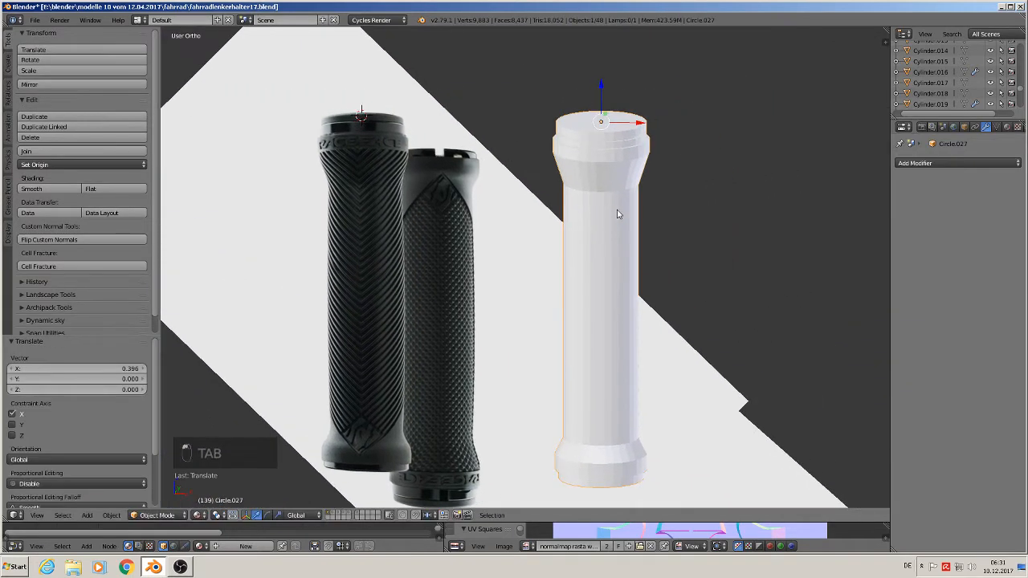
Add a centred loop cut around the grip's uppermost rim band in front view.
key("KP_1")
scroll(618, 210, "up", 2)
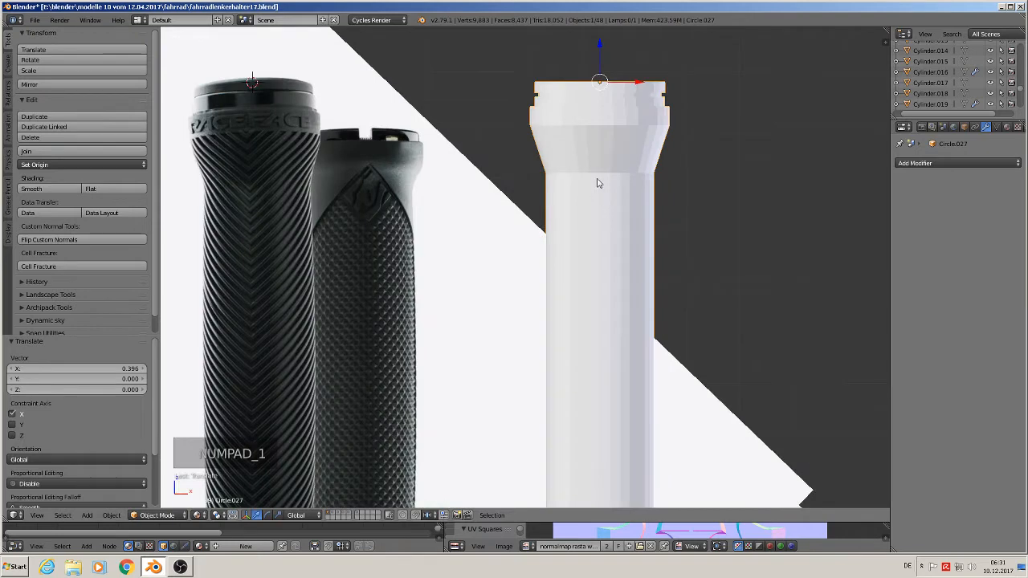
scroll(597, 181, "up", 3)
key("Tab")
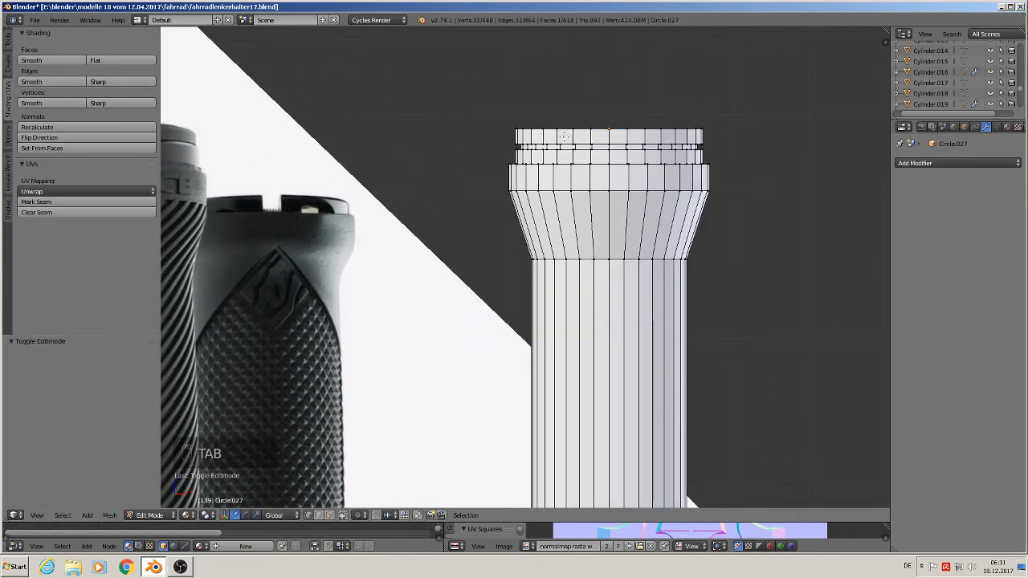
key("ctrl+r")
left_click(567, 135)
right_click(568, 124)
Bevel the grip's topmost edge loop with 2 segments and an amount of about 0.072.
right_click(566, 127, "alt")
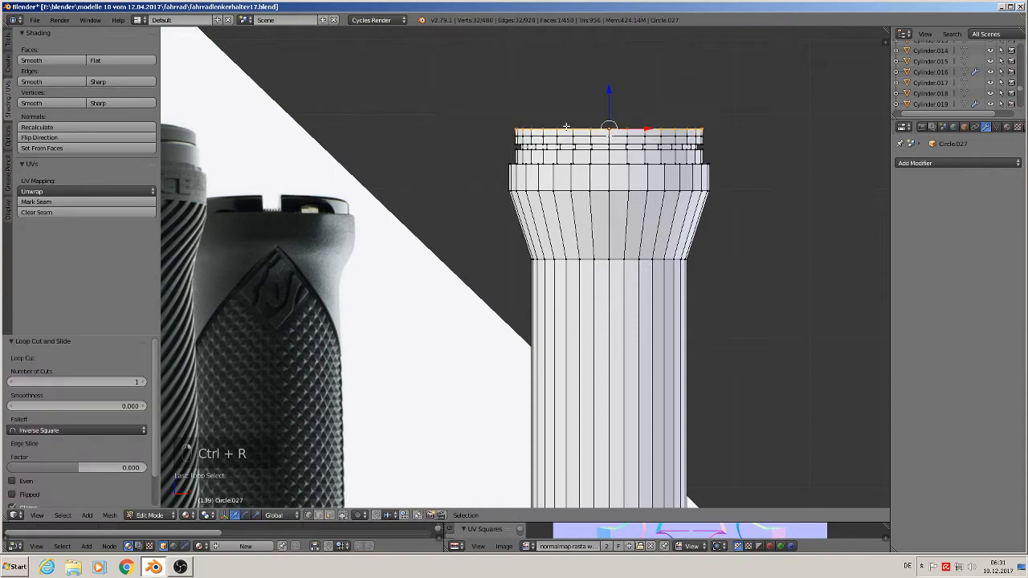
key("ctrl+b")
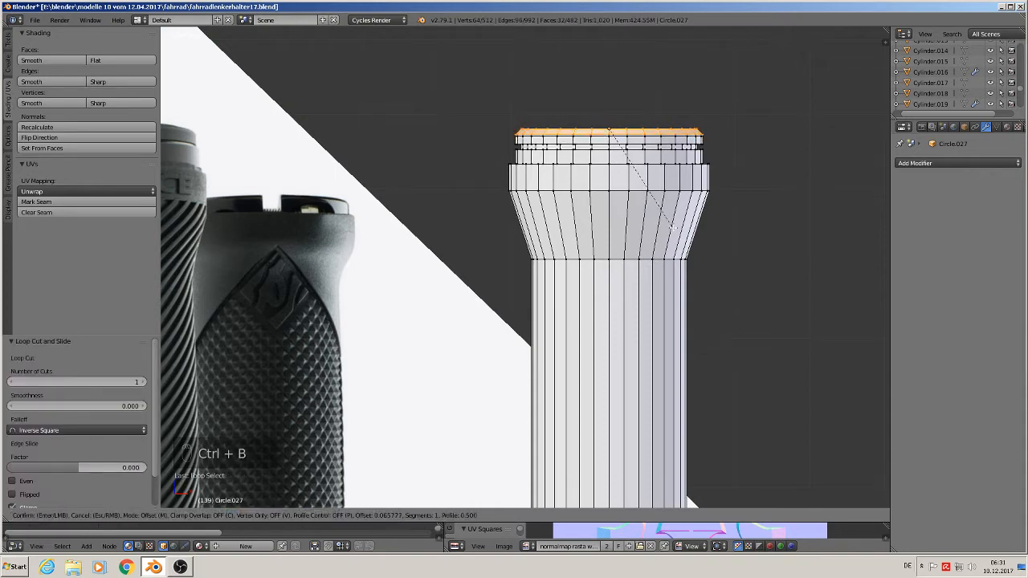
left_click(677, 230)
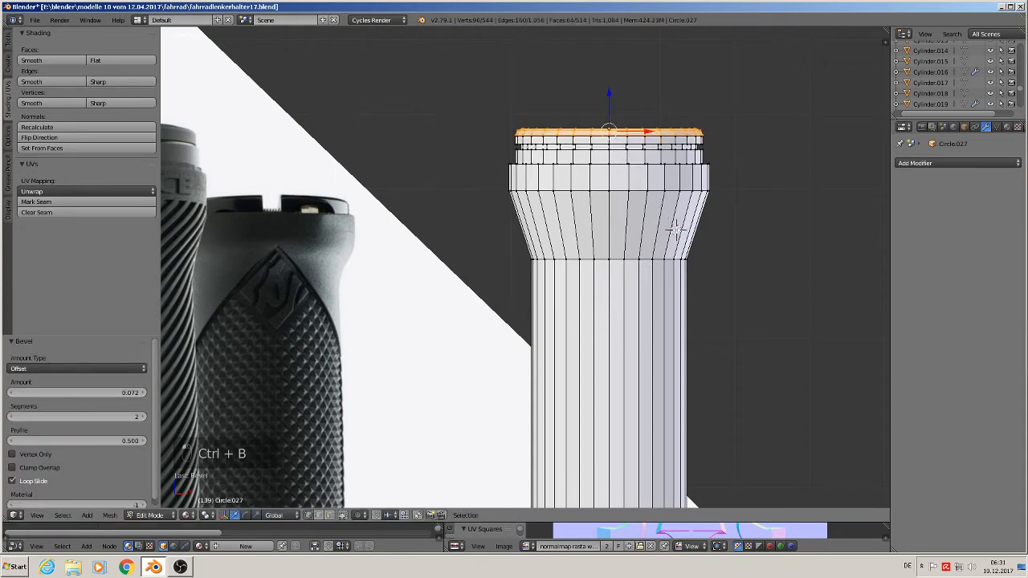
Add a centred loop cut around the tapered section just below the grip's upper collar.
scroll(677, 231, "down", 3)
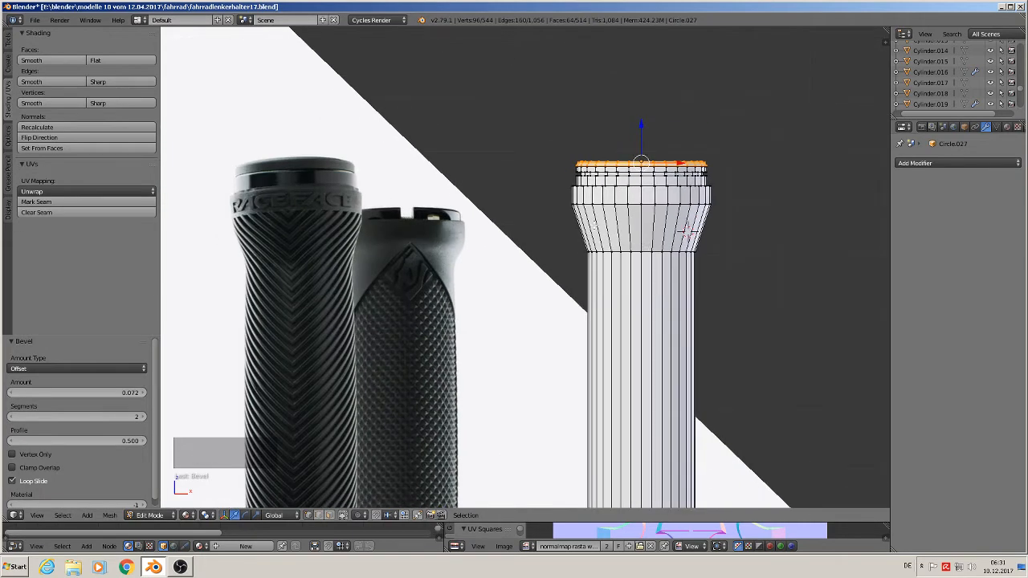
key("ctrl+r")
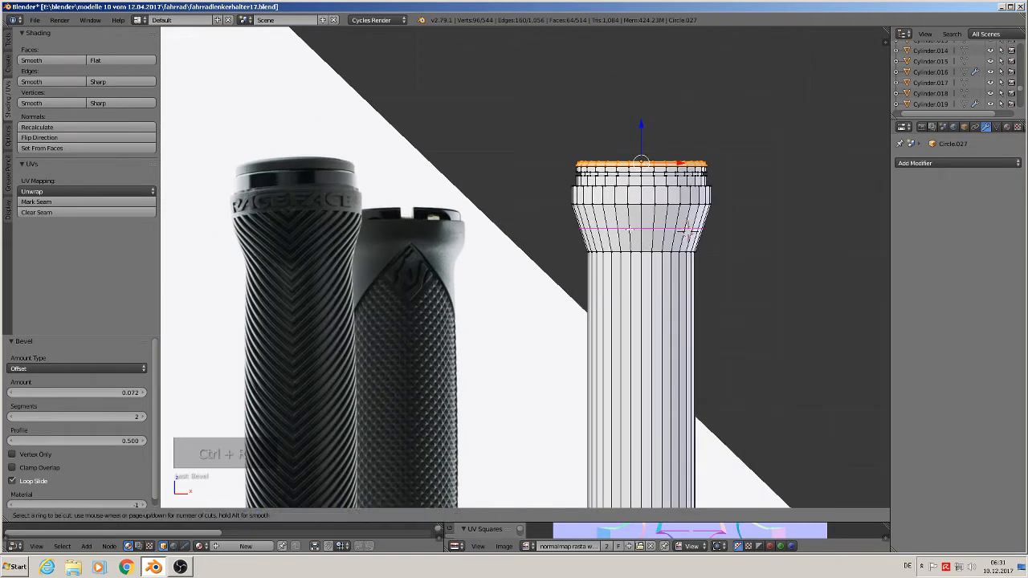
left_click(682, 231)
Scale the new loop in the upper taper by about 1.117 and bevel it with 2 segments and an amount of about 0.226.
key("s")
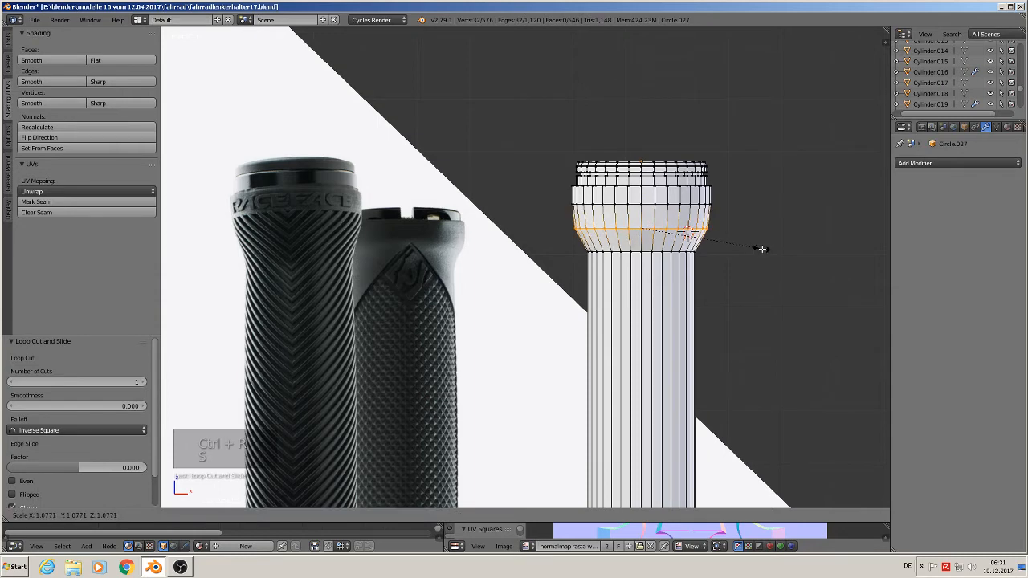
left_click(765, 250)
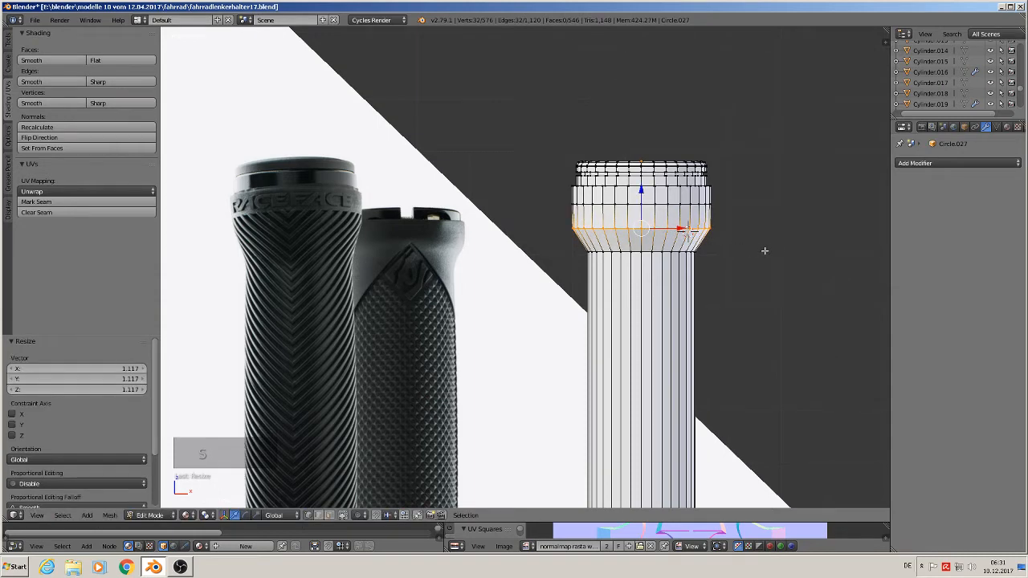
key("ctrl+b")
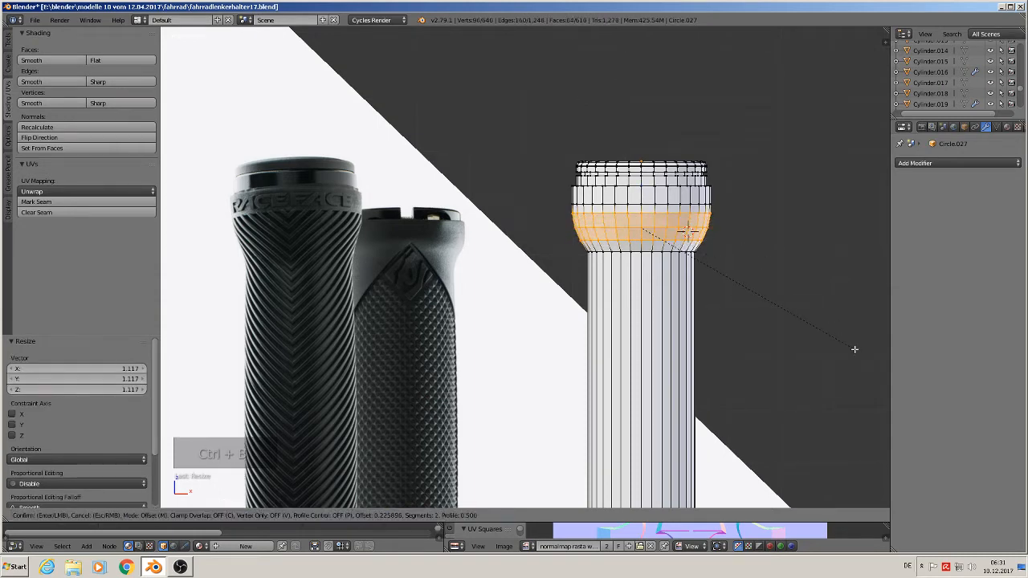
left_click(854, 349)
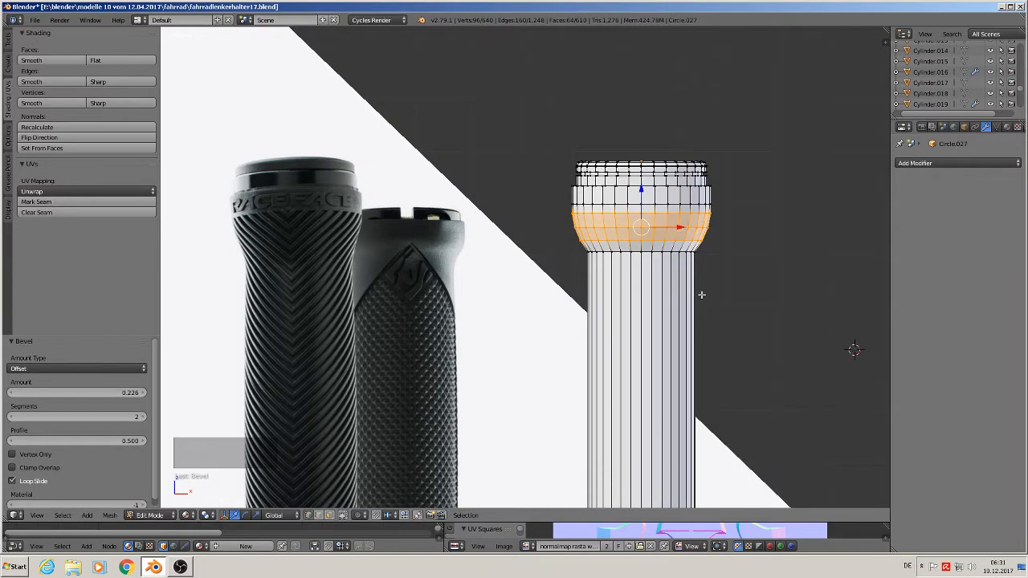
Add a loop cut around the upper collar's straight band and shift it about 0.005 up along Z.
scroll(699, 293, "up", 1)
scroll(606, 207, "up", 2)
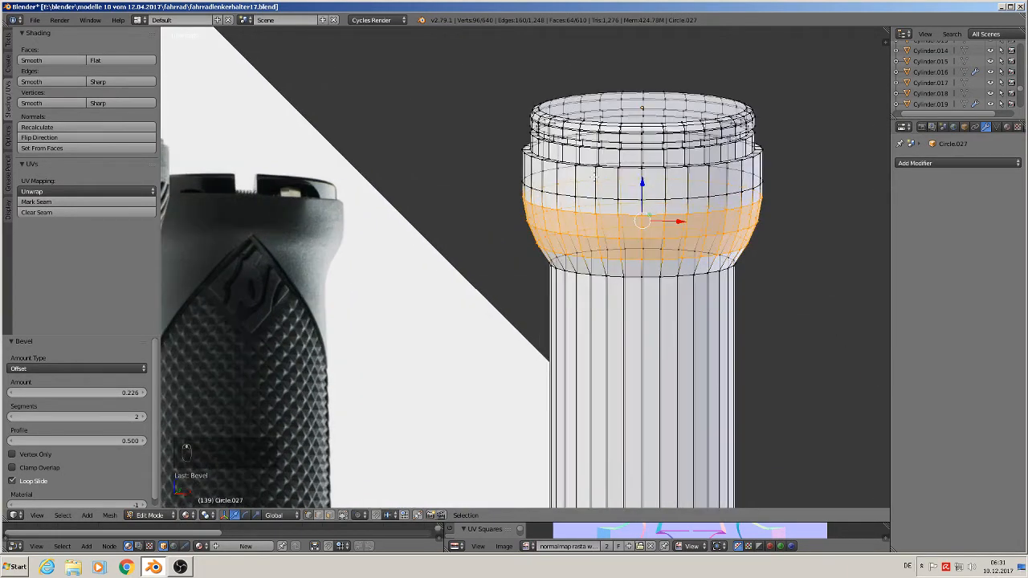
middle_click_drag(603, 170, 611, 164)
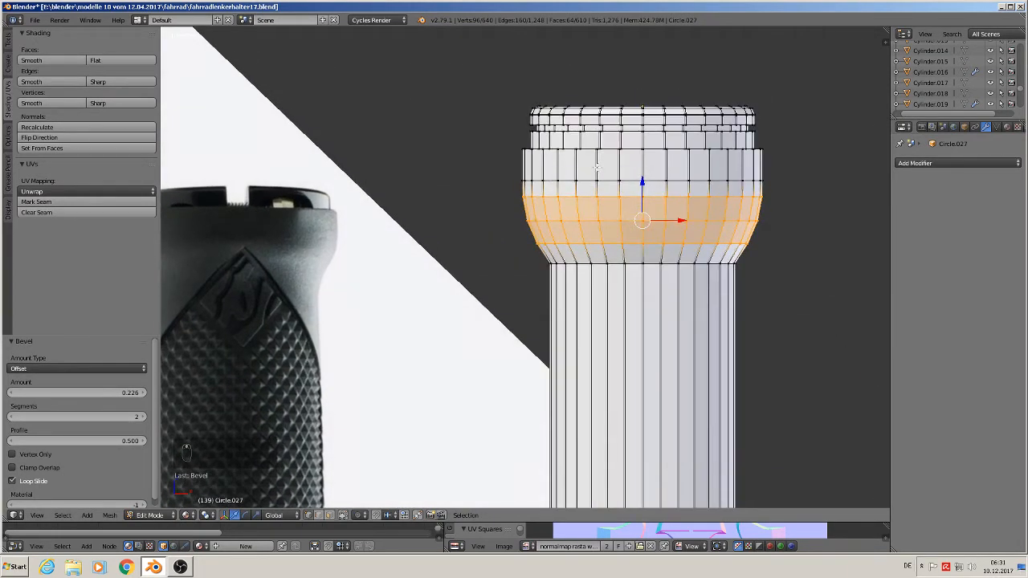
key("ctrl+r")
left_click(597, 166)
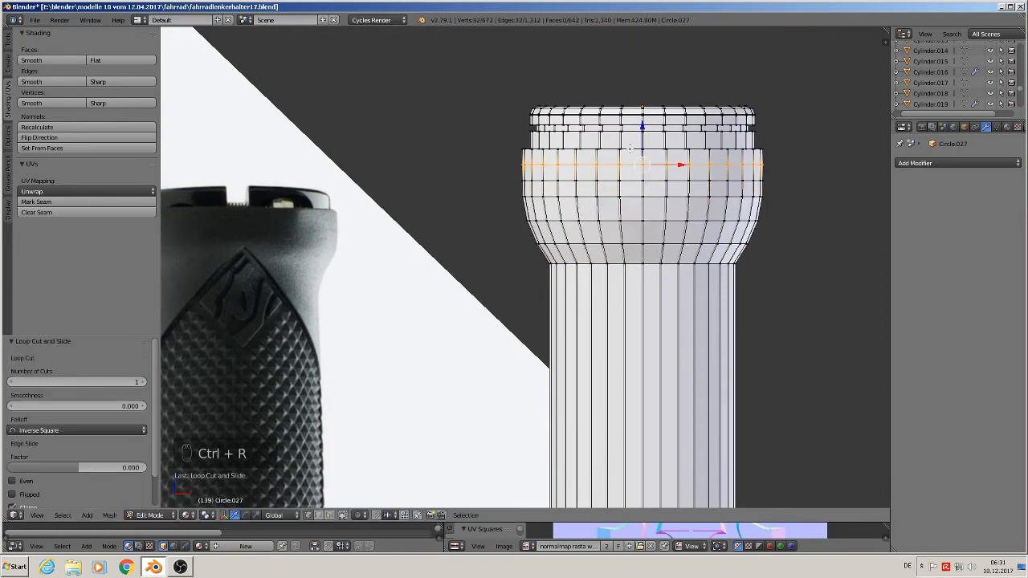
left_click_drag(642, 127, 642, 122)
Make the selected normals consistent on the upper collar's top edge loop, bevel it with 2 segments at about 0.027, and leave mesh editing.
right_click(587, 150, "alt")
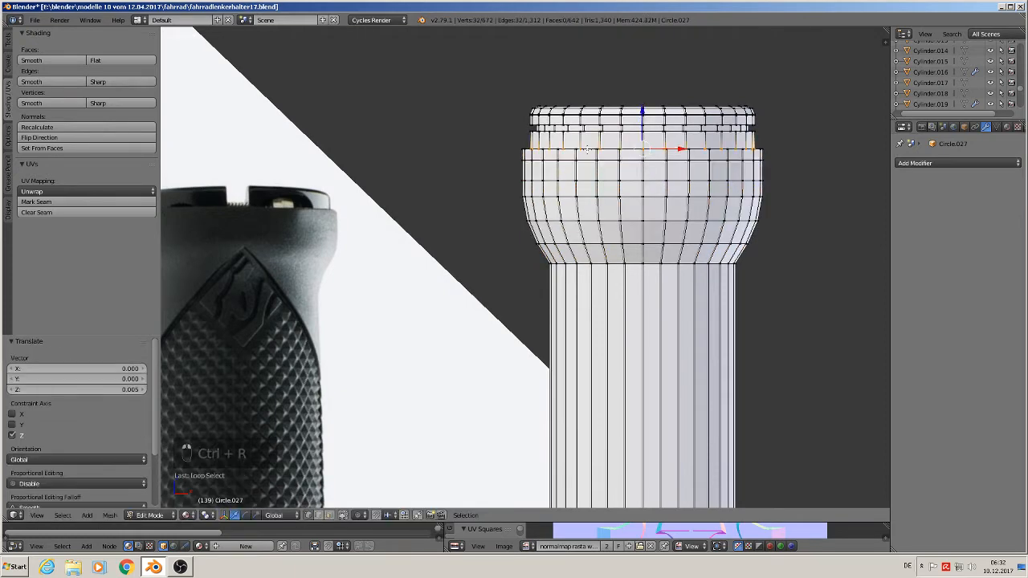
middle_click_drag(587, 150, 578, 165)
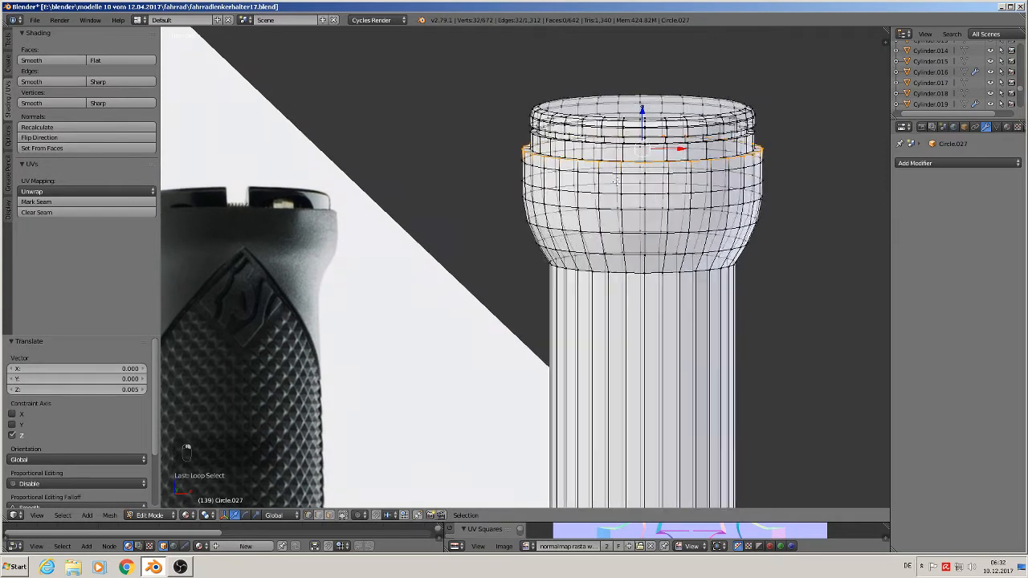
key("ctrl+n")
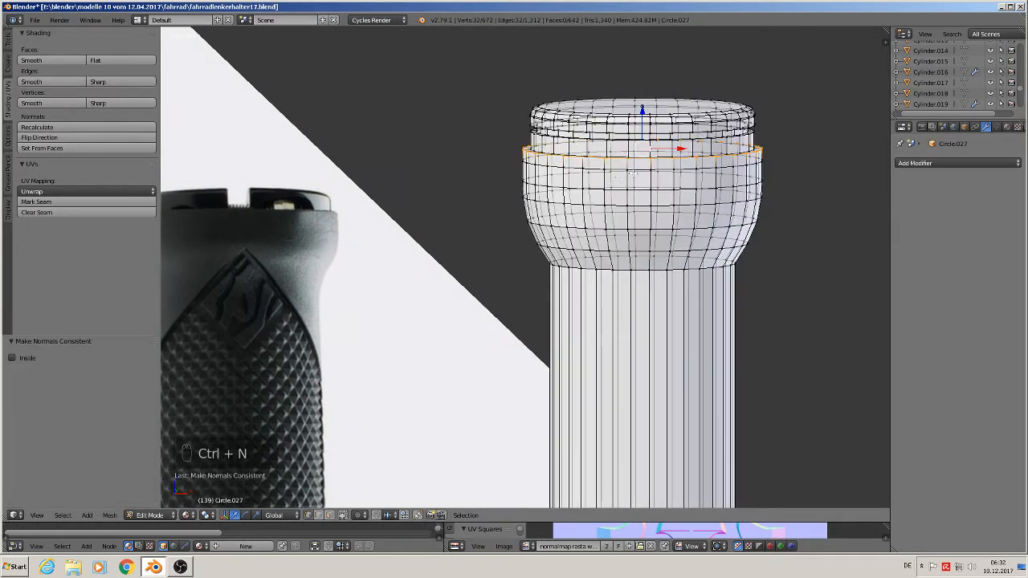
key("ctrl+b")
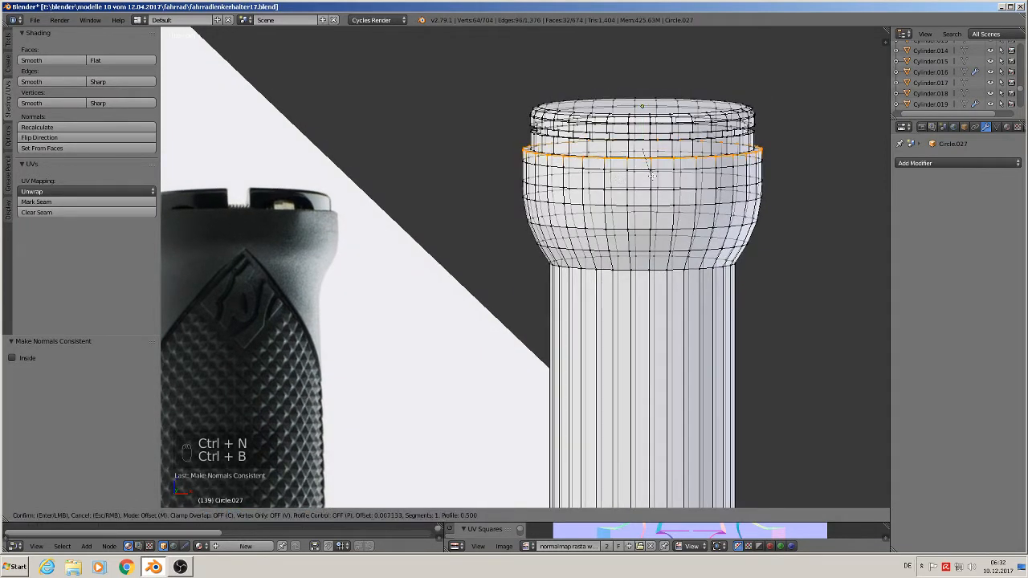
left_click(660, 189)
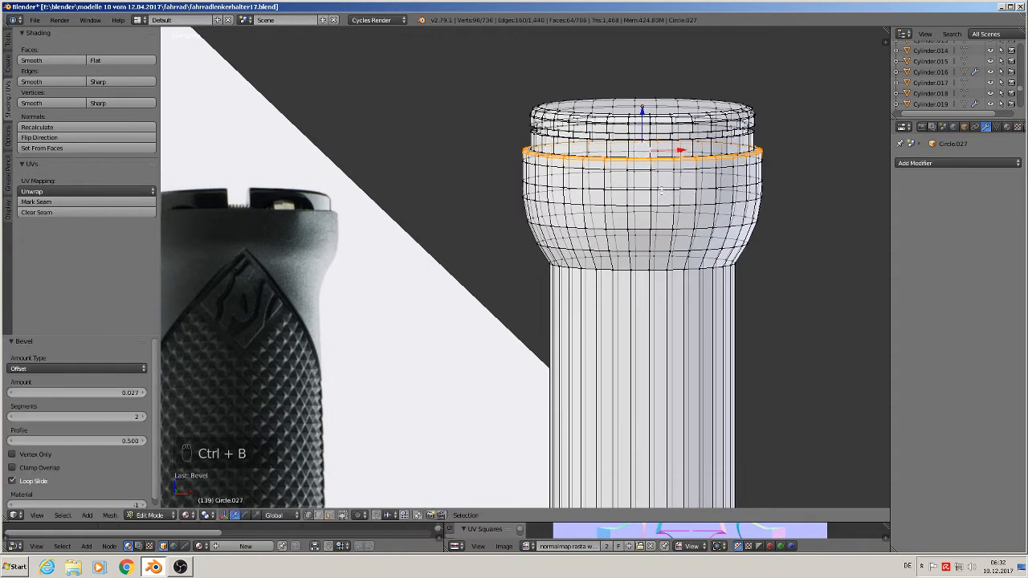
scroll(662, 201, "down", 1)
key("Tab")
Reopen the grip mesh in front view and add a centred loop cut around the taper above the lower collar.
scroll(668, 211, "down", 3)
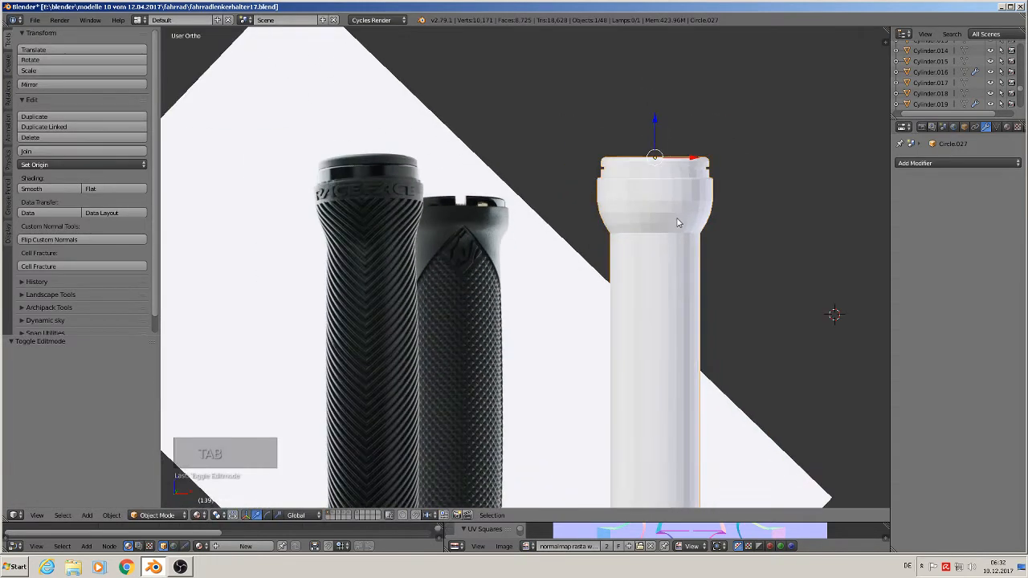
key("KP_1")
scroll(680, 230, "down", 3)
middle_click_drag(681, 332, 619, 220, "shift")
scroll(607, 298, "up", 2)
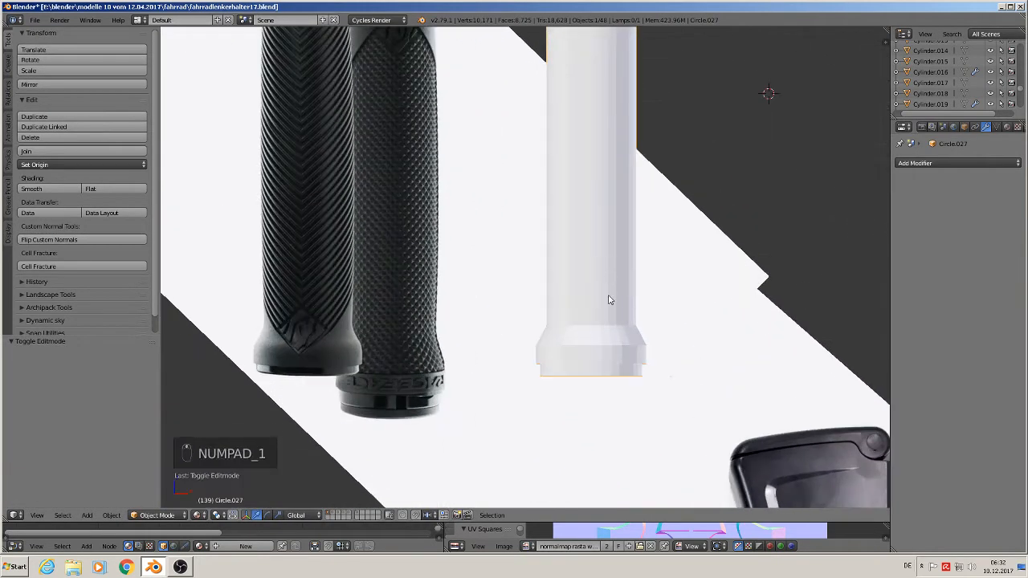
scroll(595, 353, "up", 2)
key("Tab")
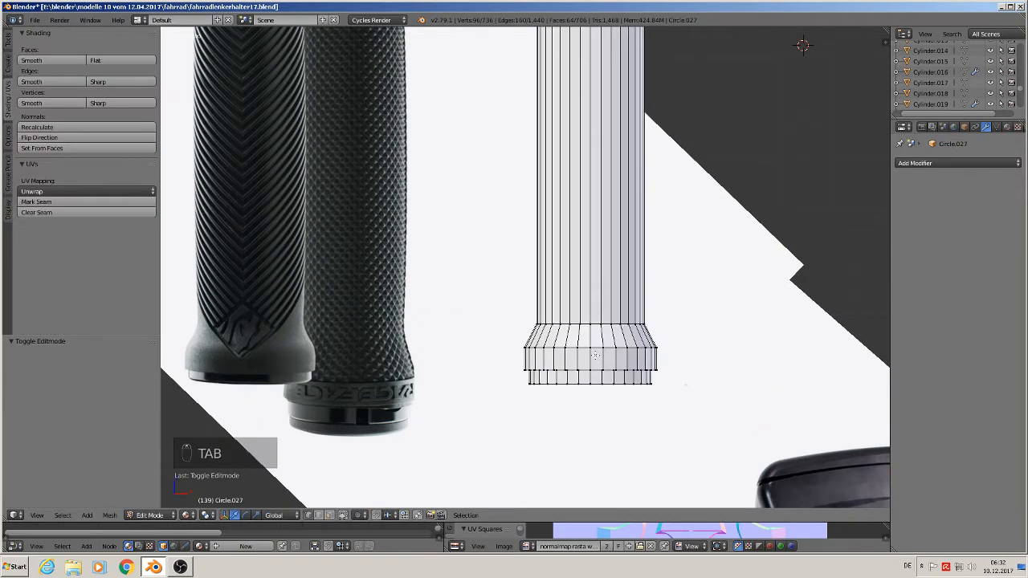
key("ctrl+r")
left_click(590, 335)
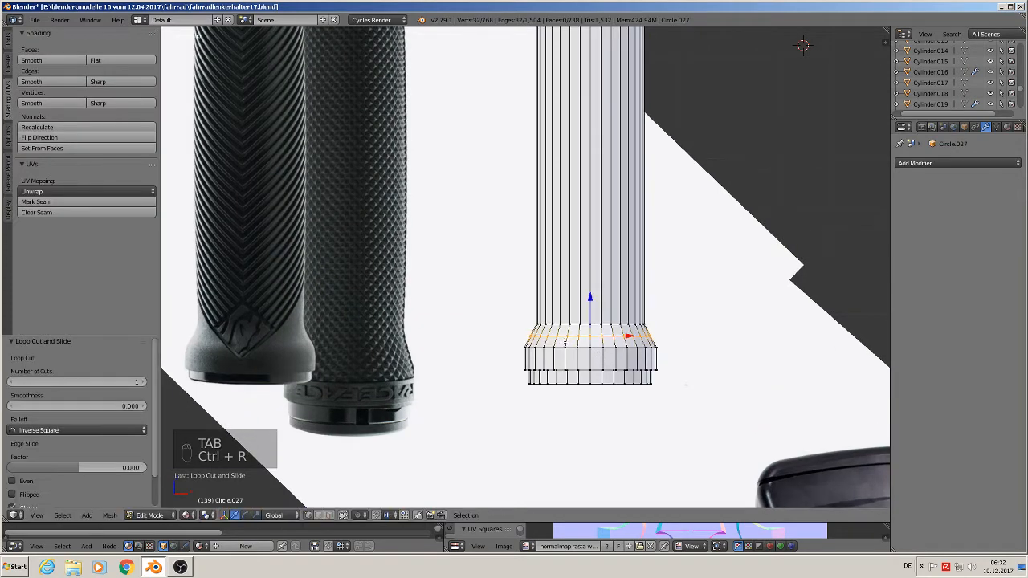
Scale the new loop in the lower taper by about 1.099 and bevel it with 2 segments and an amount of about 0.122.
key("s")
left_click(722, 355)
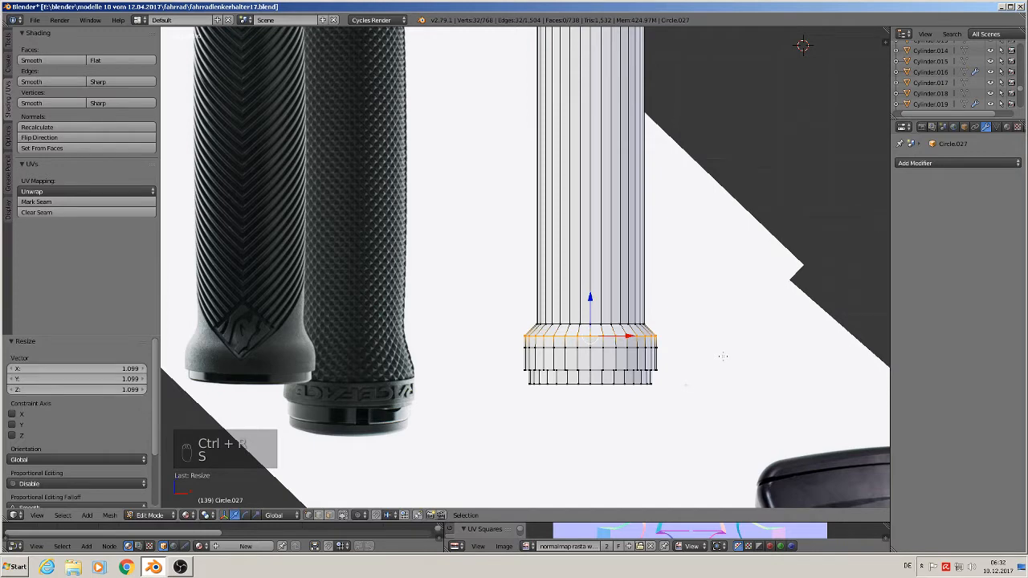
key("ctrl+b")
left_click(762, 438)
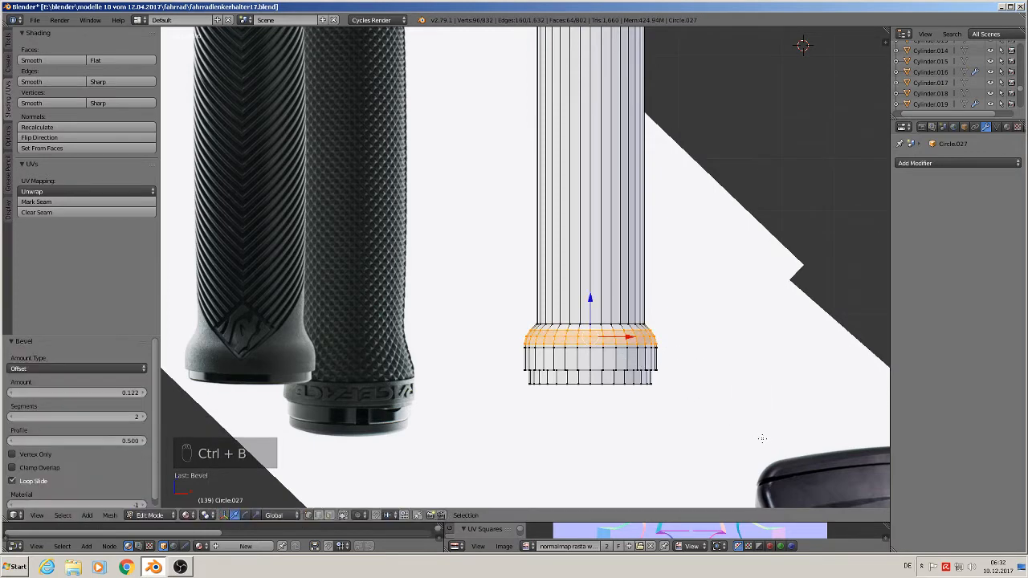
Bevel the grip's bottommost edge loop with 2 segments and an amount of about 0.096.
left_click(575, 384, "alt")
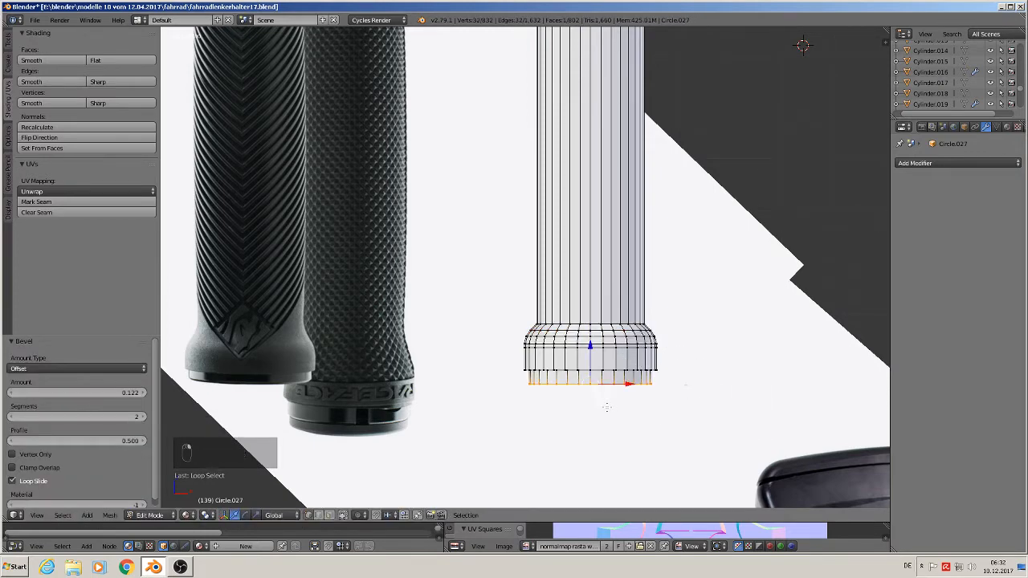
scroll(620, 409, "up", 2)
key("ctrl+b")
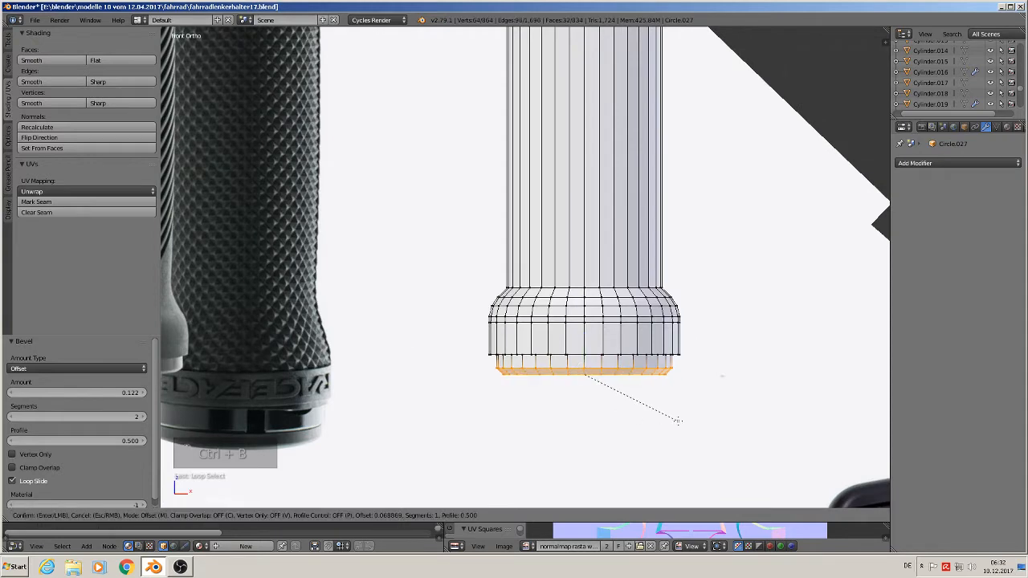
left_click(661, 403)
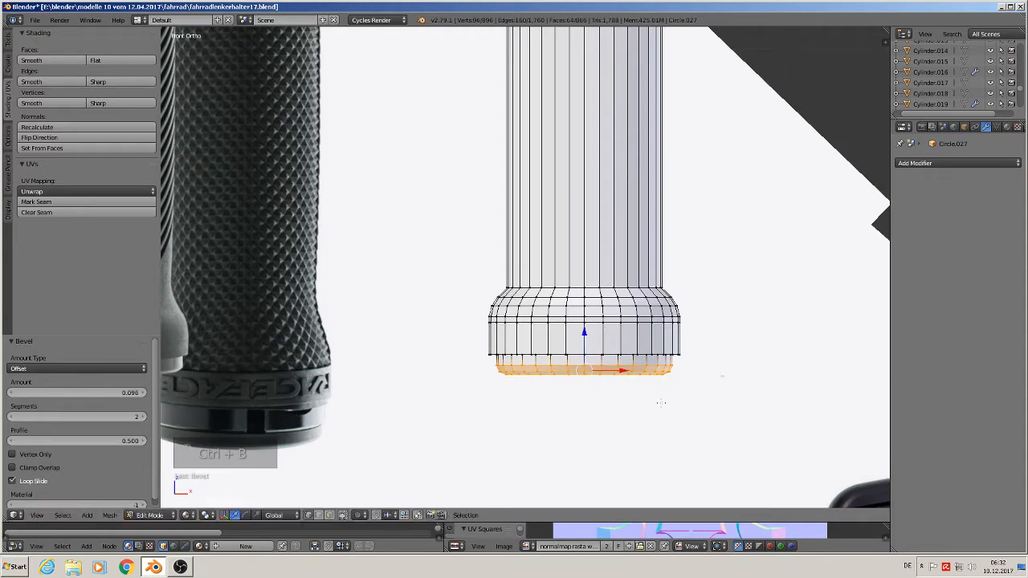
Bevel the lower edge loop of the bottom collar with 1 segment and an amount of about 0.027.
left_click(578, 354, "alt")
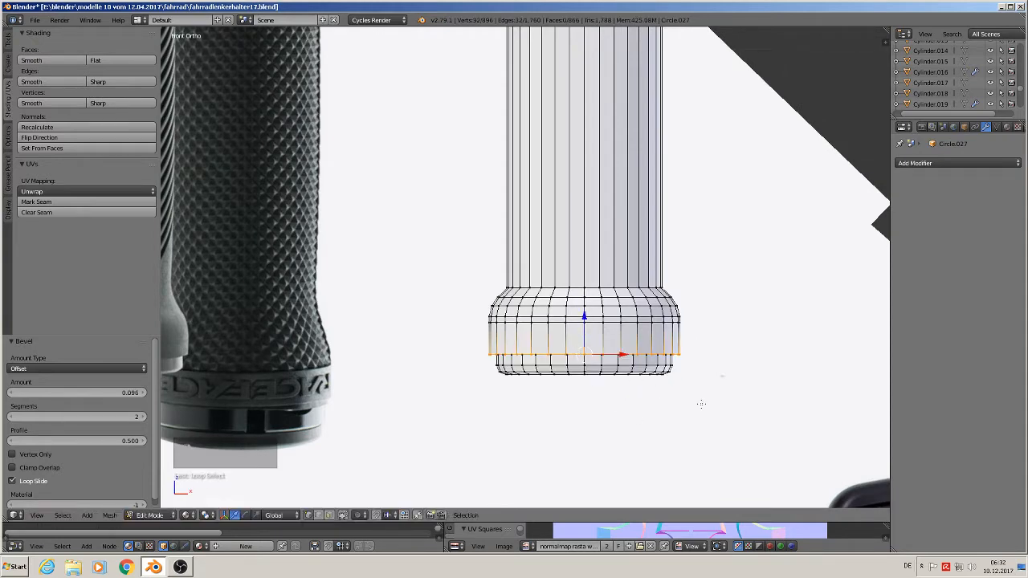
key("ctrl+b")
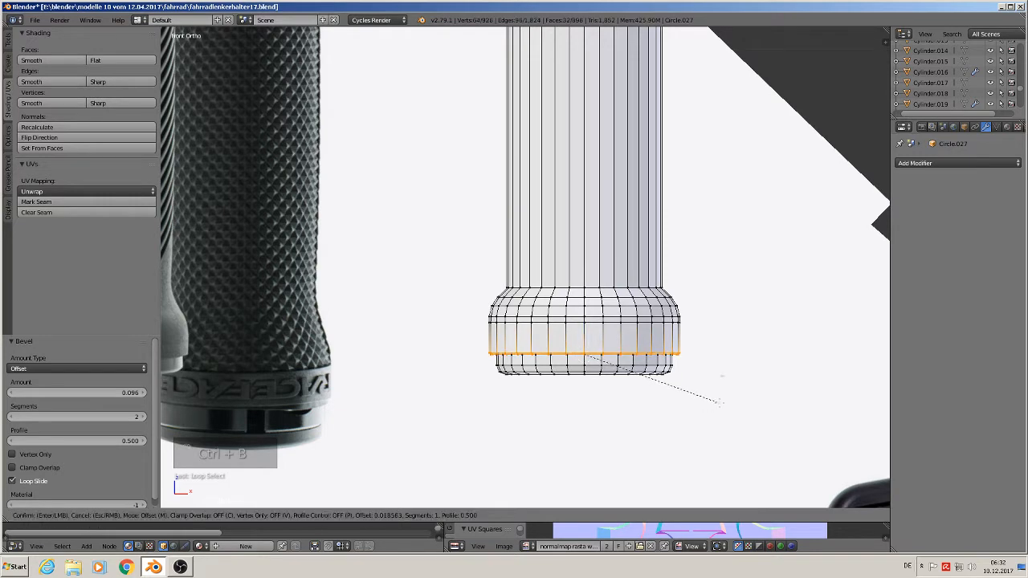
left_click(725, 404)
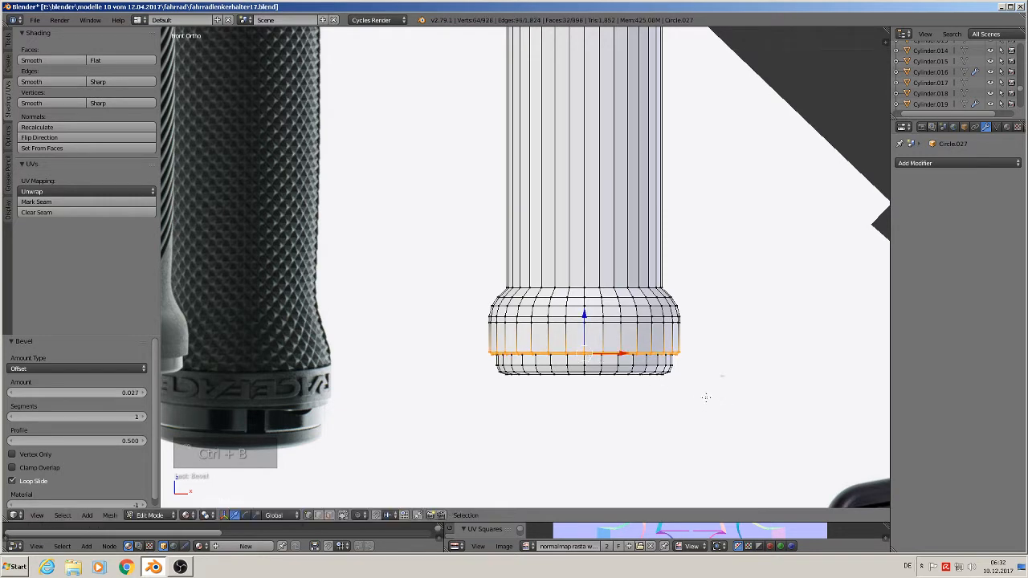
Leave mesh editing and apply smooth shading to the whole grip.
key("Tab")
scroll(706, 397, "down", 5)
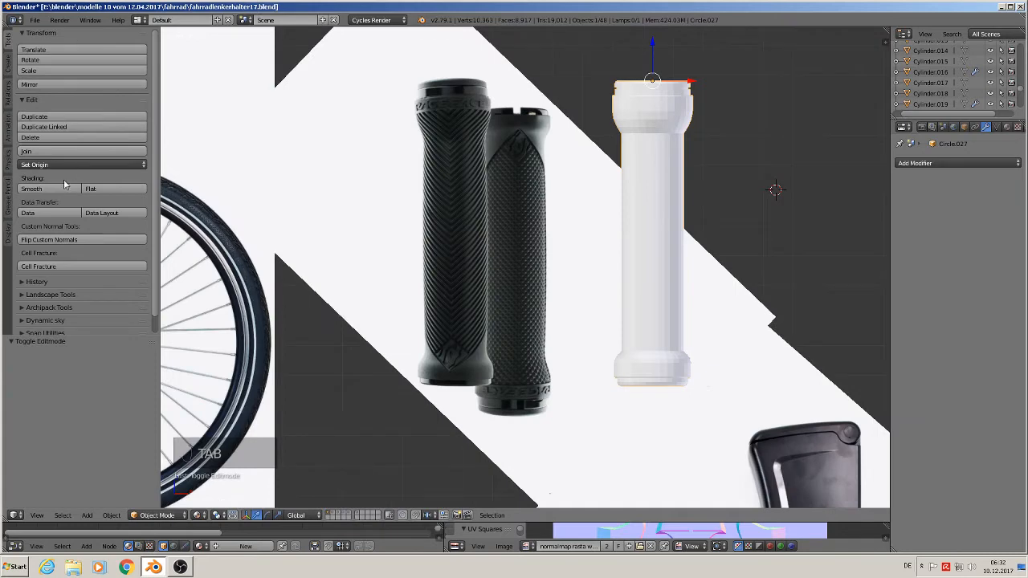
left_click(64, 184)
Move the grip object about 0.197 along X, farther from the reference grips.
scroll(412, 224, "down", 2)
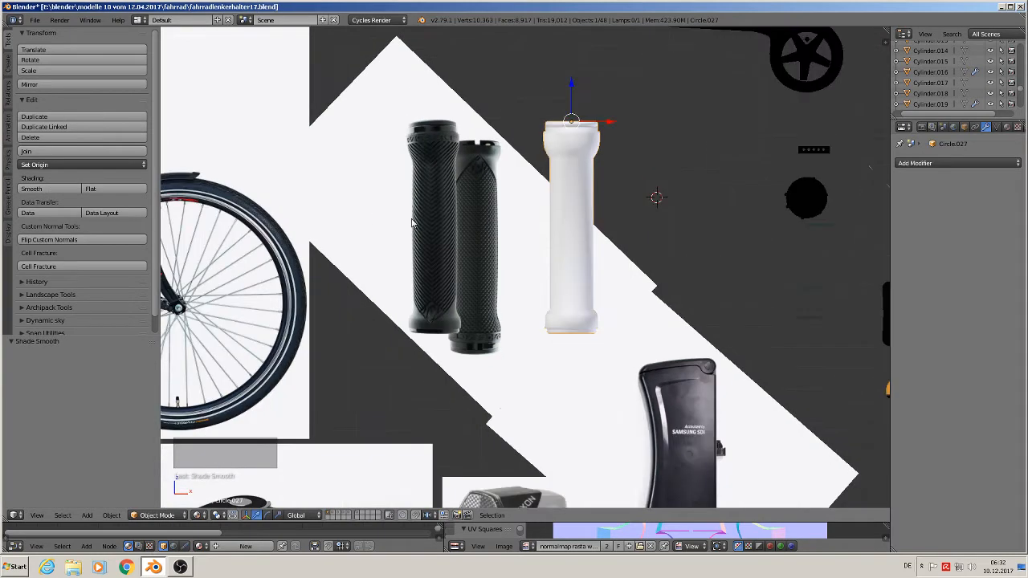
scroll(562, 233, "down", 1)
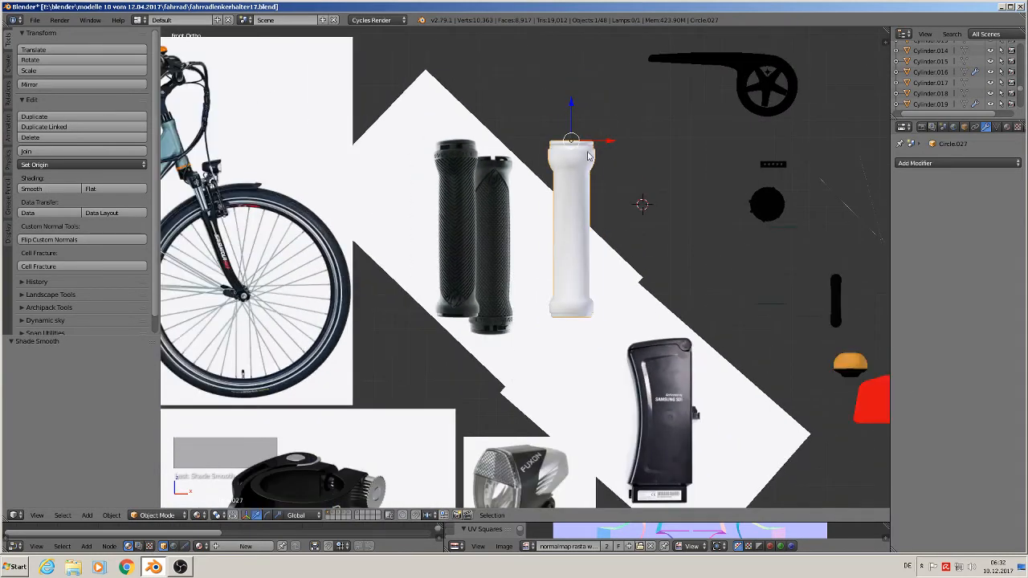
key("g")
key("x")
left_click(635, 145)
Reopen the grip mesh and add a centred loop cut around the middle of its long shaft.
scroll(610, 241, "up", 3)
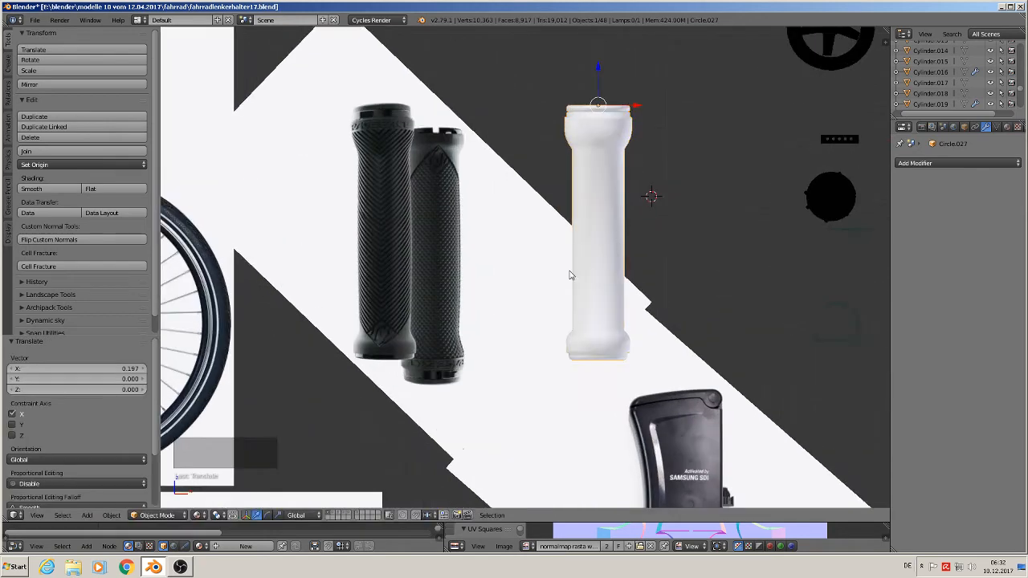
scroll(598, 163, "down", 2)
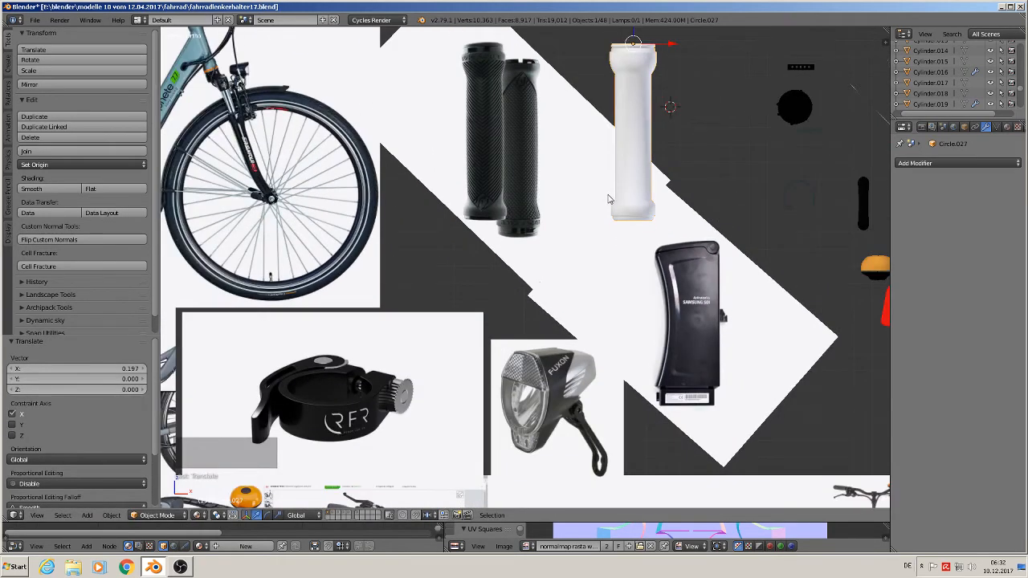
middle_click_drag(608, 198, 572, 240, "shift")
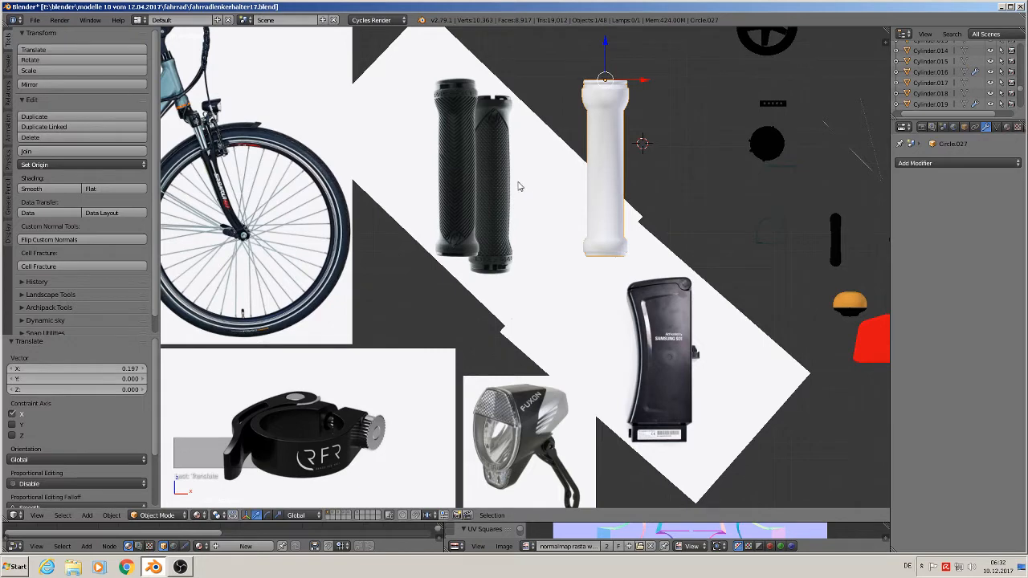
scroll(602, 196, "up", 2)
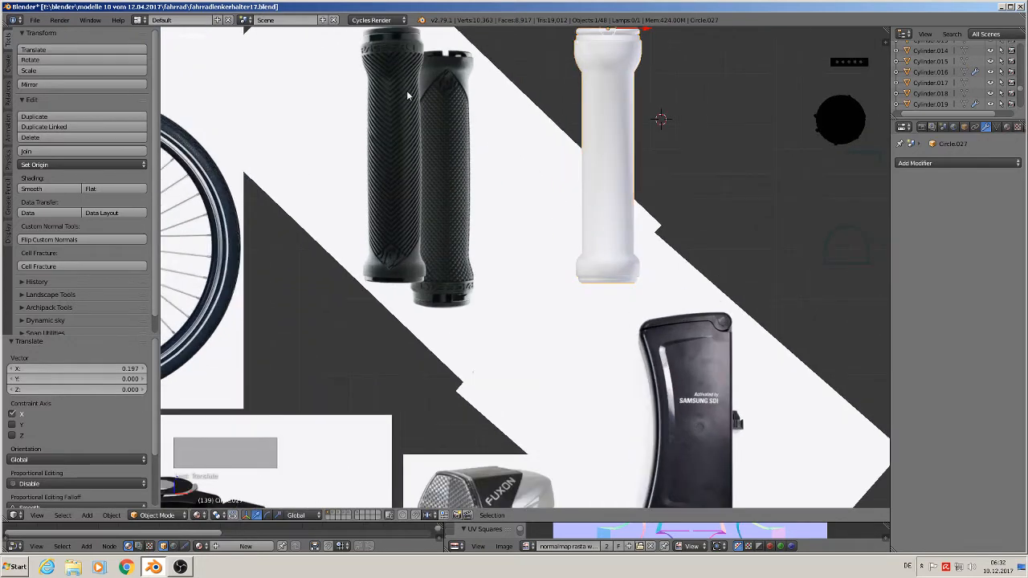
key("Tab")
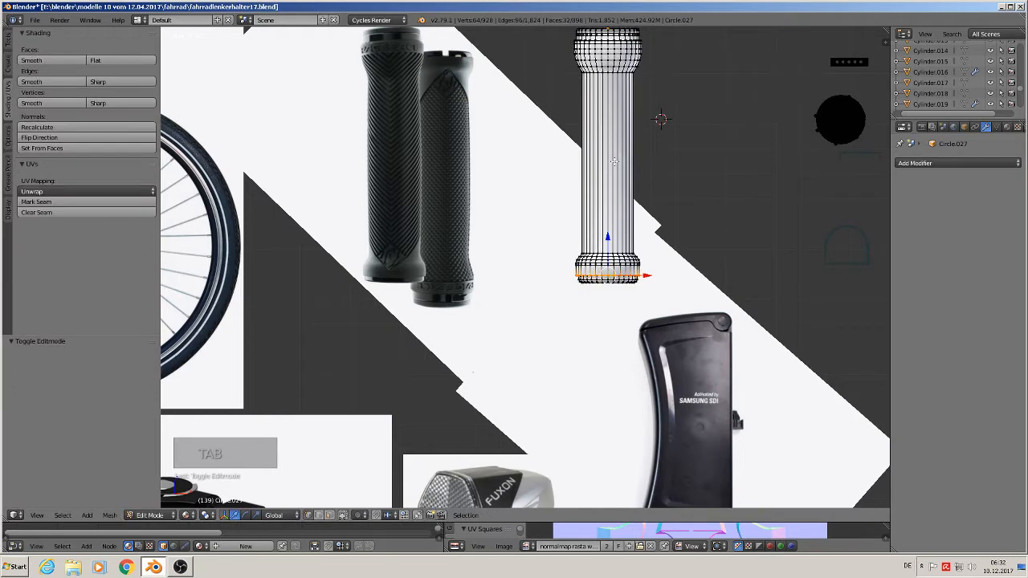
key("ctrl+r")
left_click(614, 161)
right_click(613, 160)
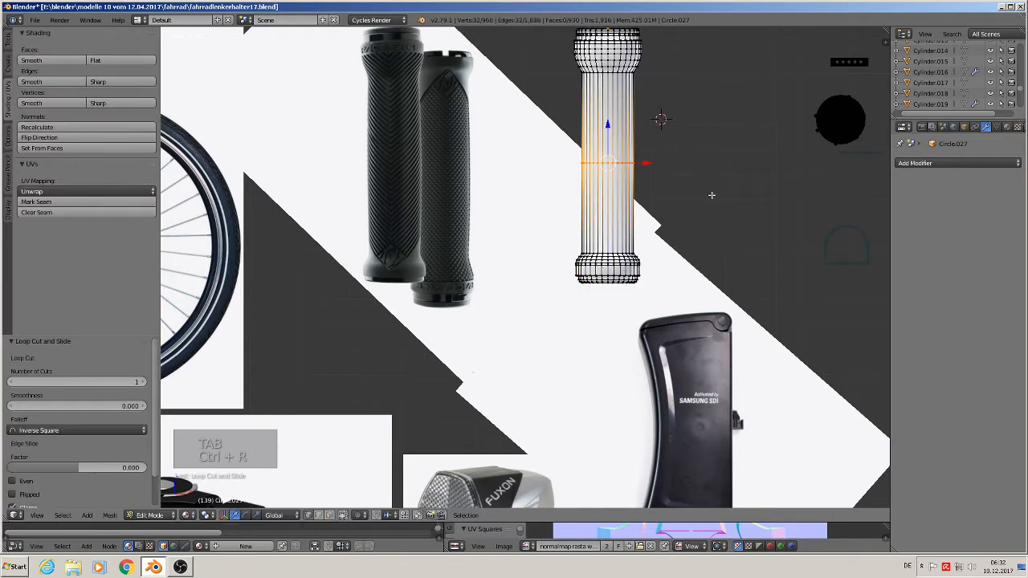
Scale the grip shaft's middle edge loop by 1.078 so the shaft bulges slightly, and leave mesh editing.
key("s")
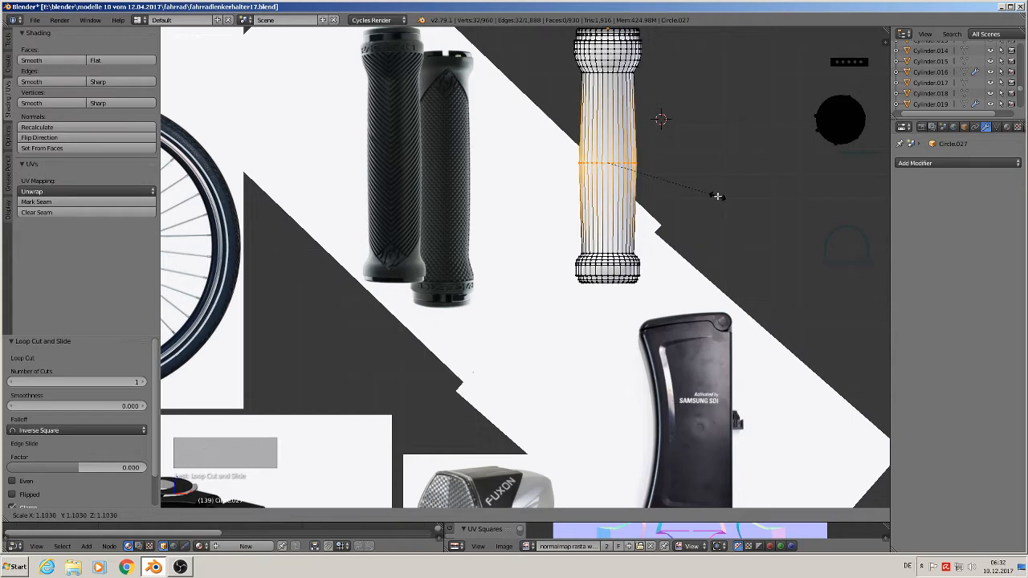
left_click(714, 196)
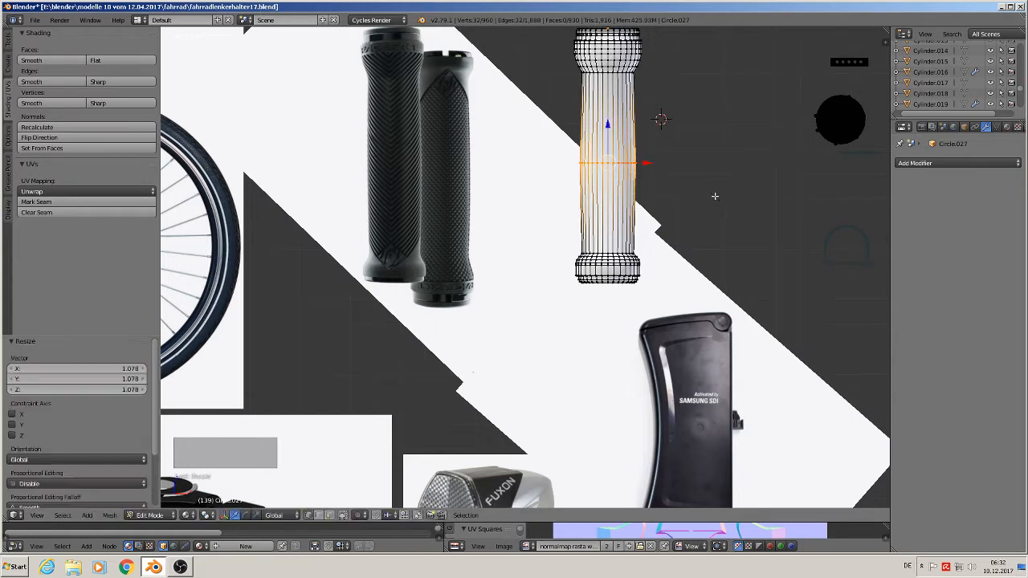
key("Tab")
Add a cube at the middle of the Samsung battery photo and scale it by 0.144 to match the battery's width.
scroll(670, 207, "down", 6)
scroll(664, 209, "up", 4)
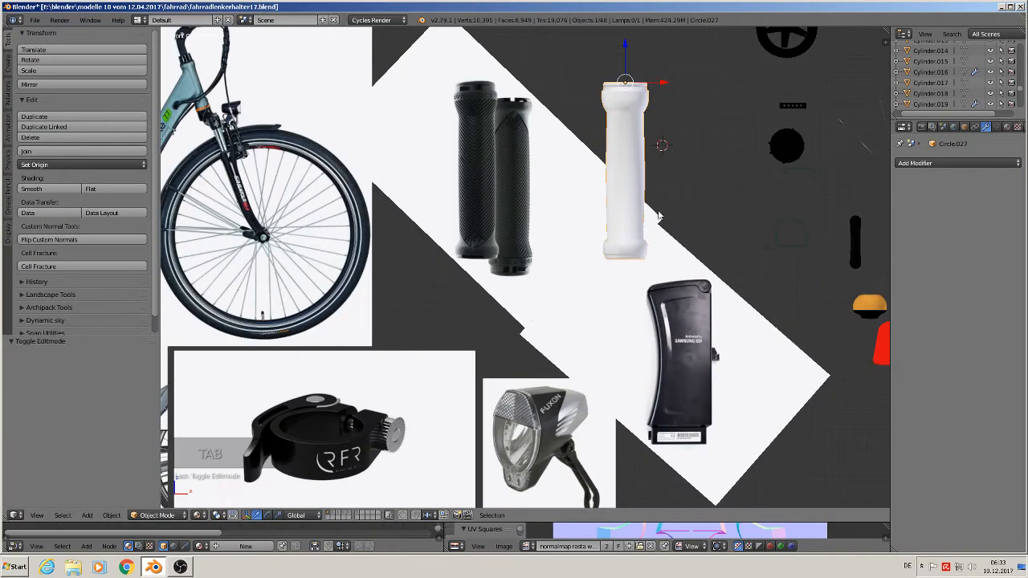
middle_click_drag(643, 277, 575, 211, "shift")
scroll(599, 246, "up", 2)
middle_click_drag(602, 255, 503, 216, "shift")
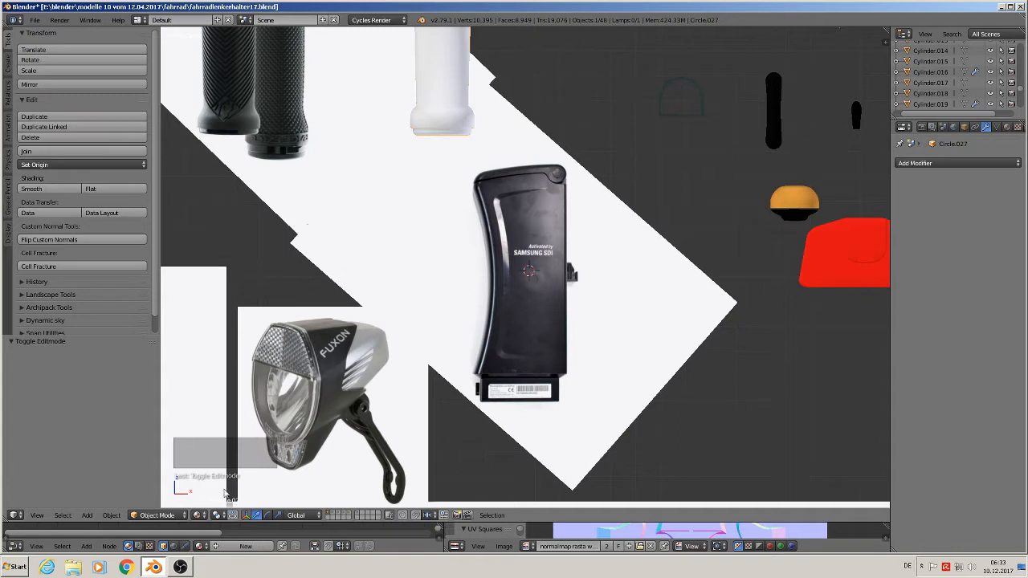
left_click(88, 515)
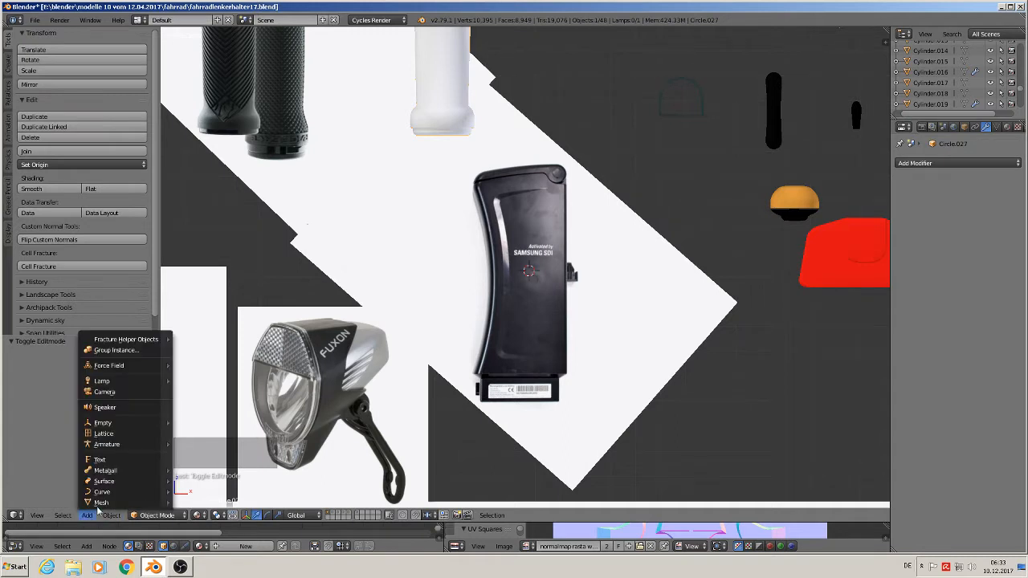
mouse_move(113, 502)
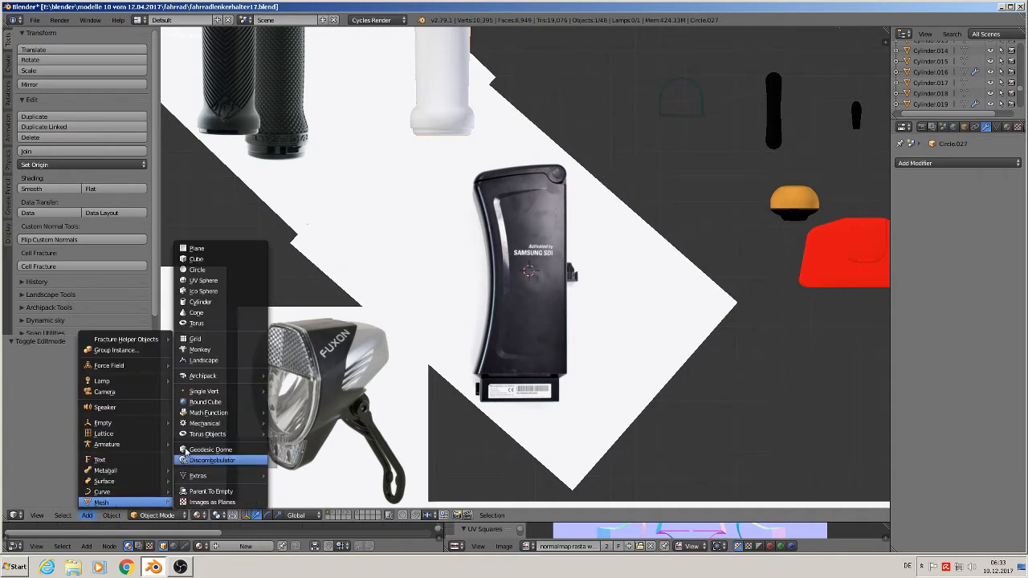
left_click(221, 259)
key("s")
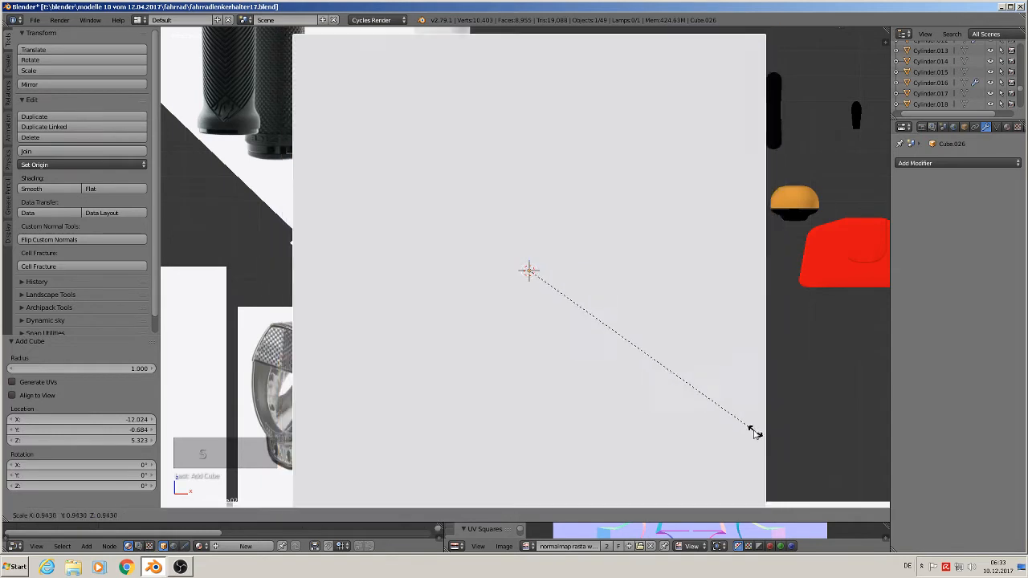
left_click(542, 310)
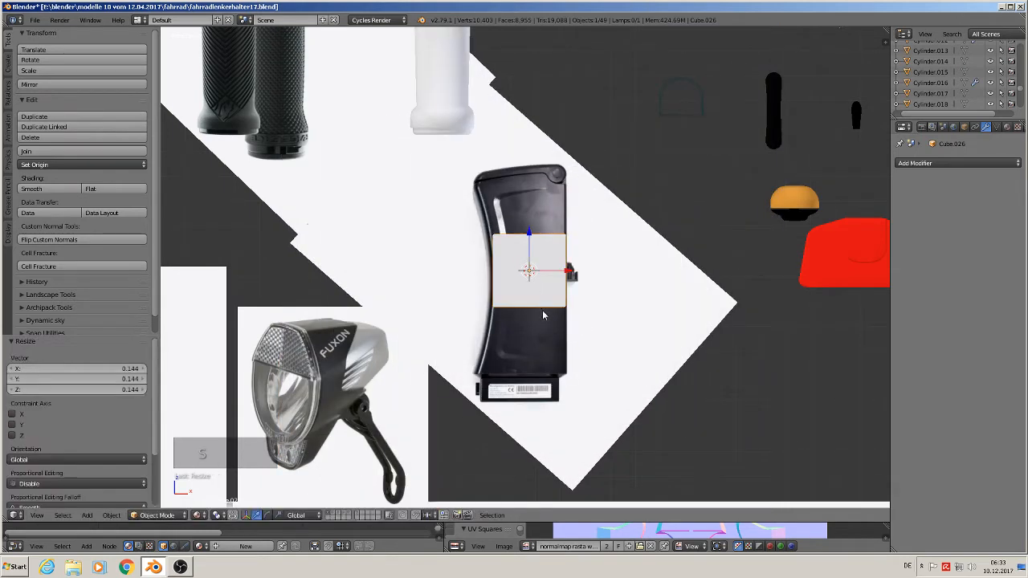
Flatten the cube by a factor of 0.416 along Z and lower it 0.019.
key("s")
key("z")
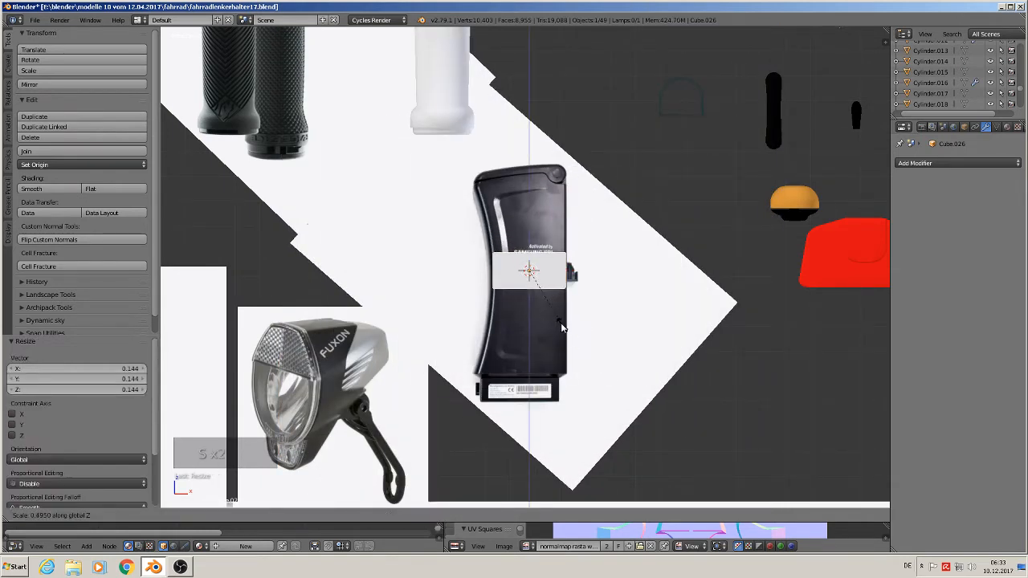
left_click(555, 316)
key("g")
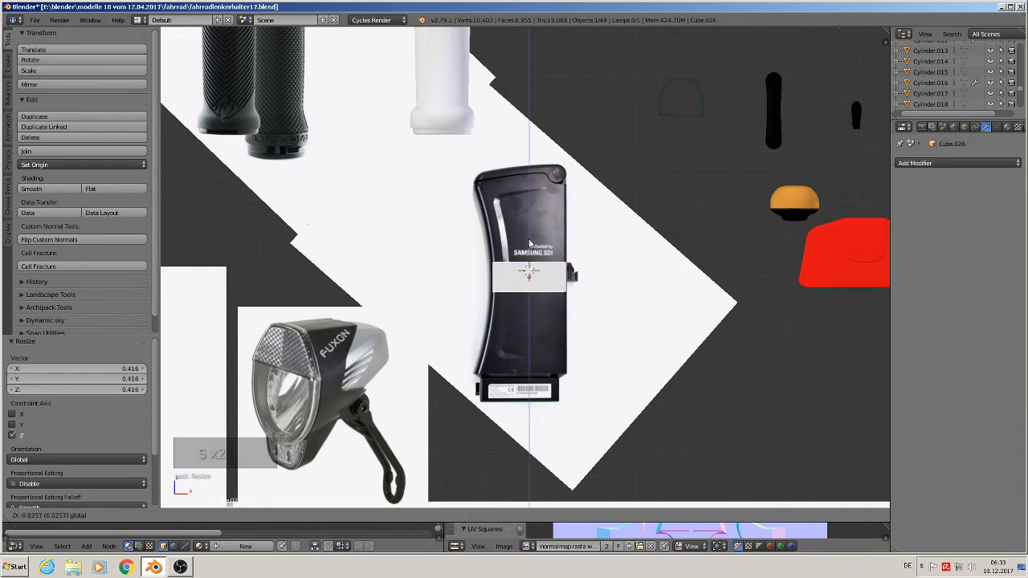
left_click(533, 241)
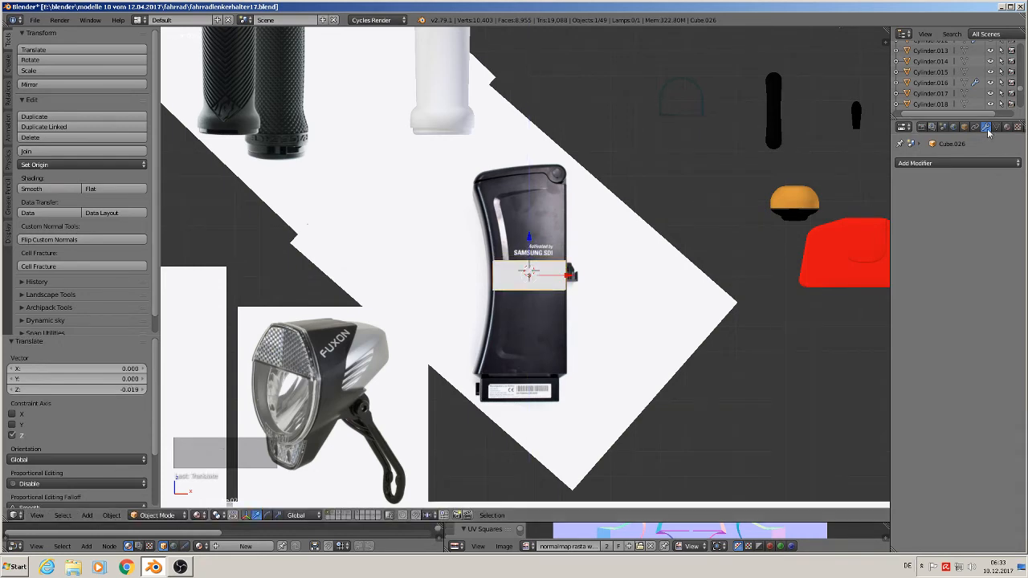
Add a Subdivision Surface modifier to the flattened cube and open its mesh for editing.
left_click(956, 163)
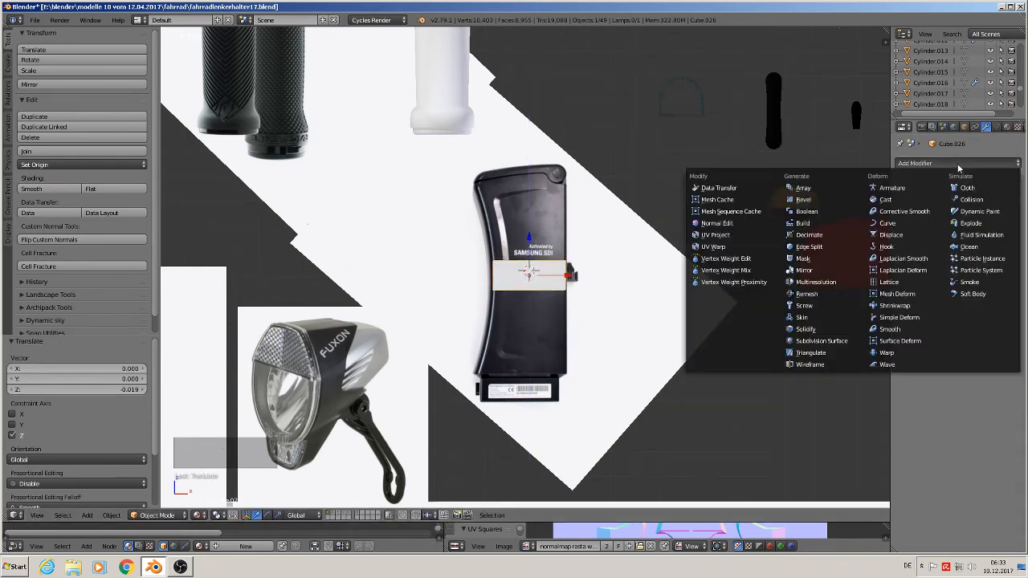
left_click(841, 346)
scroll(701, 280, "up", 1)
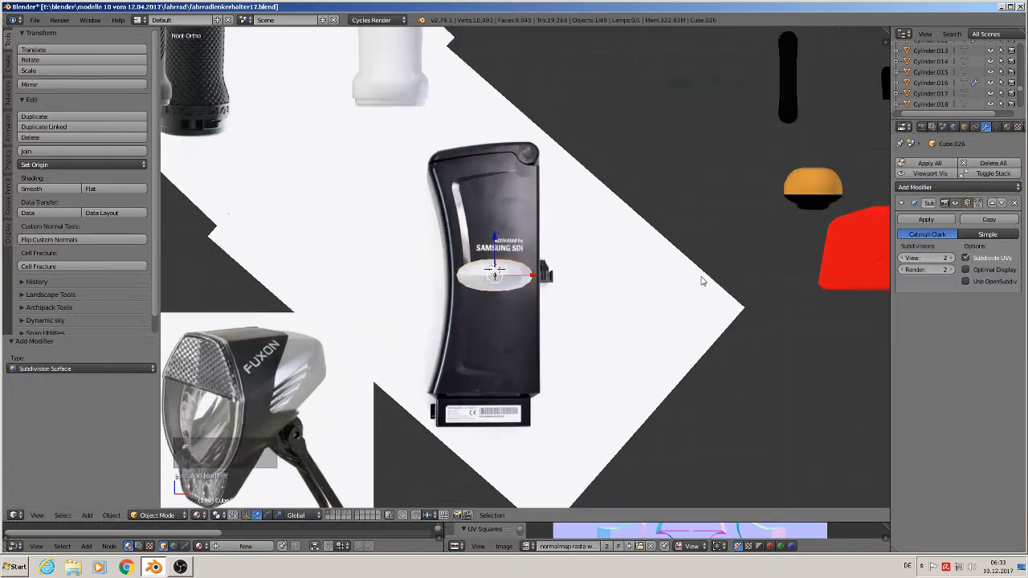
scroll(604, 314, "up", 1)
key("Tab")
scroll(411, 305, "up", 1)
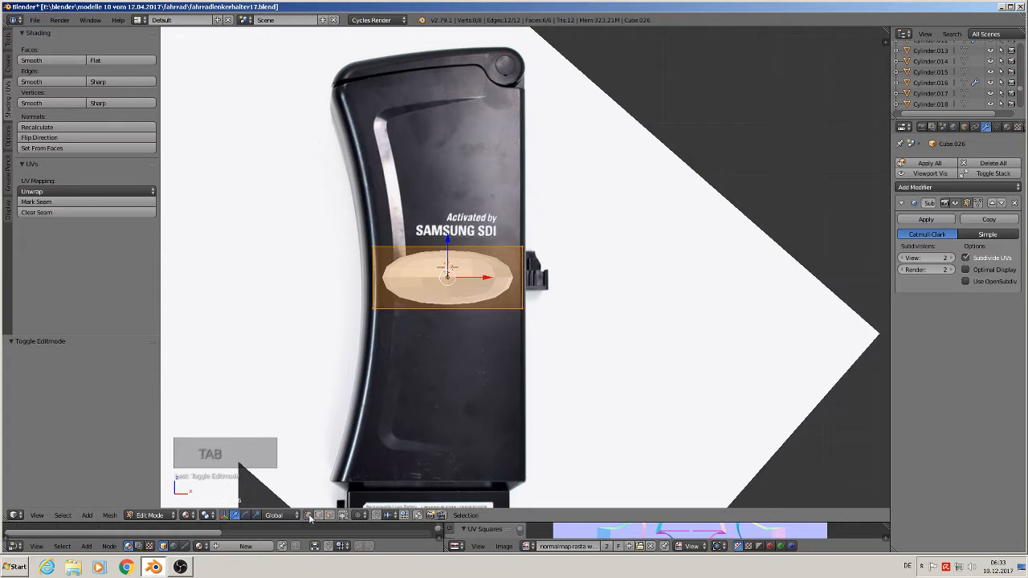
Circle-select the block's upper vertices and extrude them straight up along Z, past the Samsung lettering.
key("a")
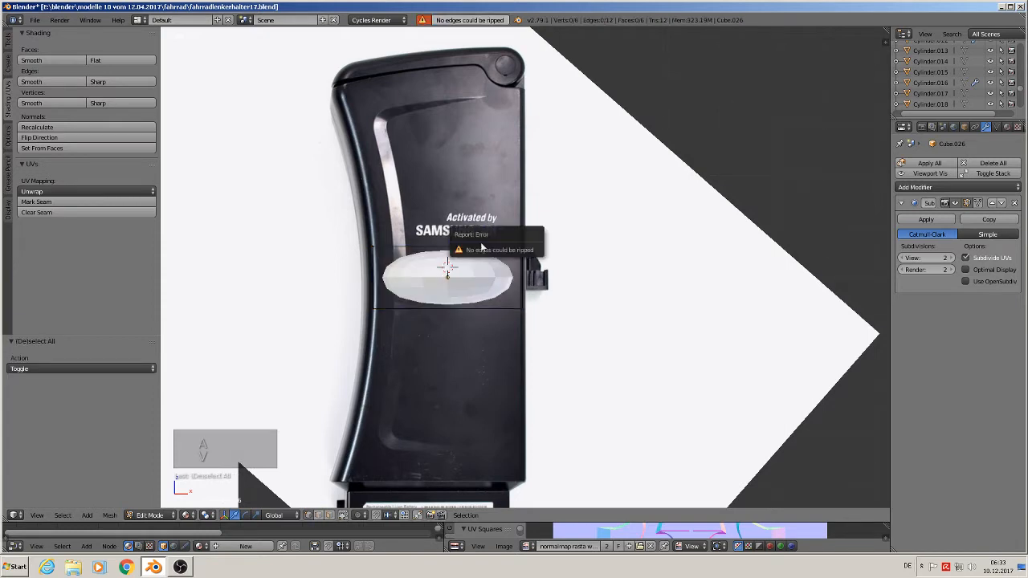
key("c")
left_click(521, 245)
left_click(374, 246)
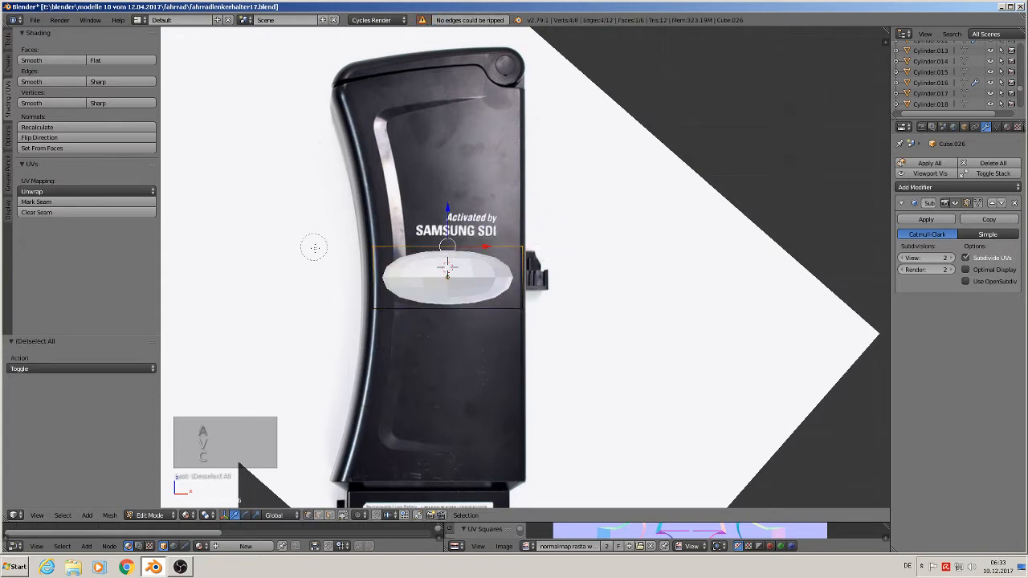
right_click(314, 247)
key("e")
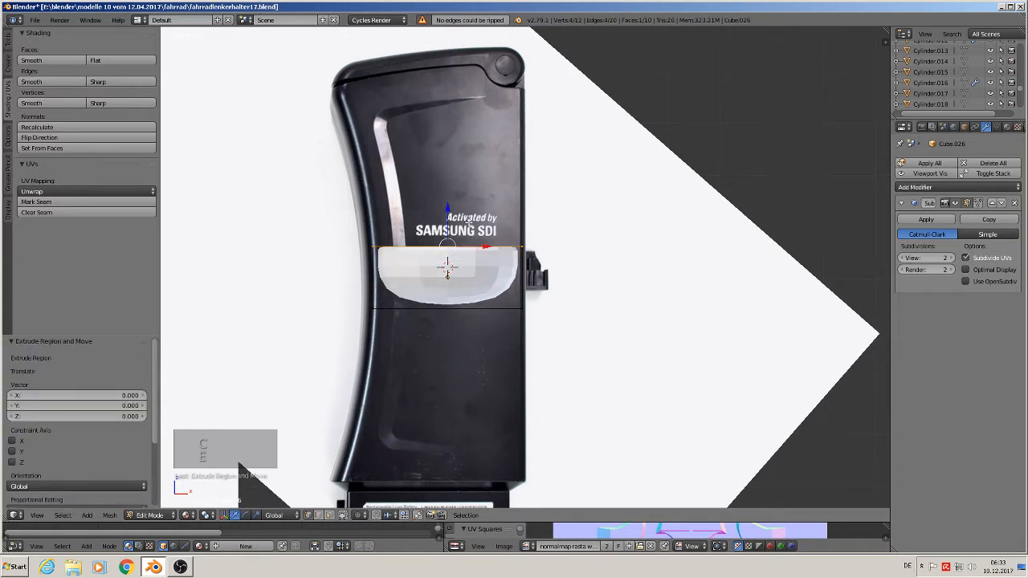
left_click_drag(453, 215, 452, 136)
Move the upper vertices on the curved side 0.047 outward along X to follow the battery's contour.
key("a")
key("c")
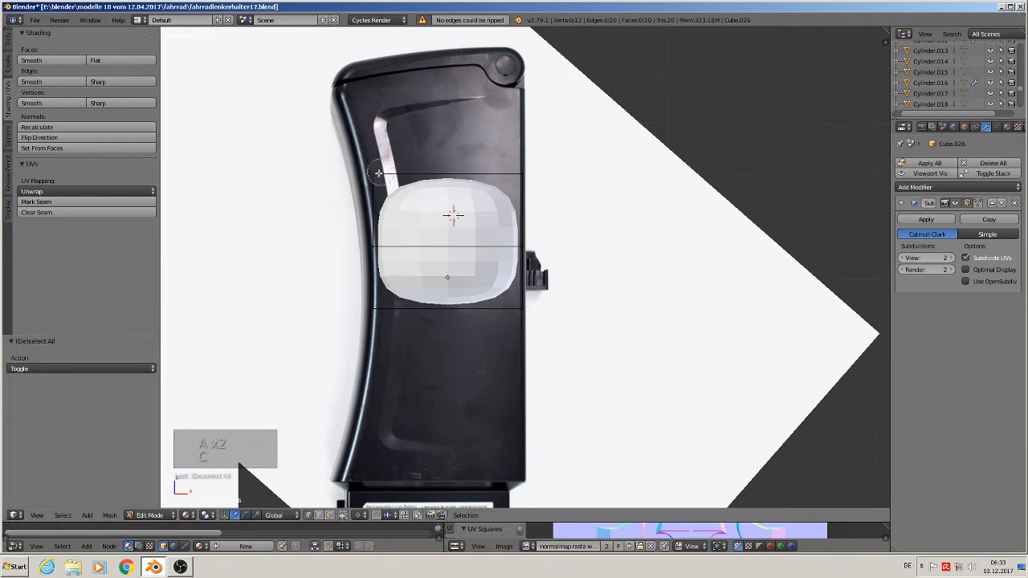
left_click(378, 174)
right_click(378, 174)
left_click_drag(412, 173, 386, 172)
Select all of the block's upper vertices and extrude them 0.134 upward along Z.
key("c")
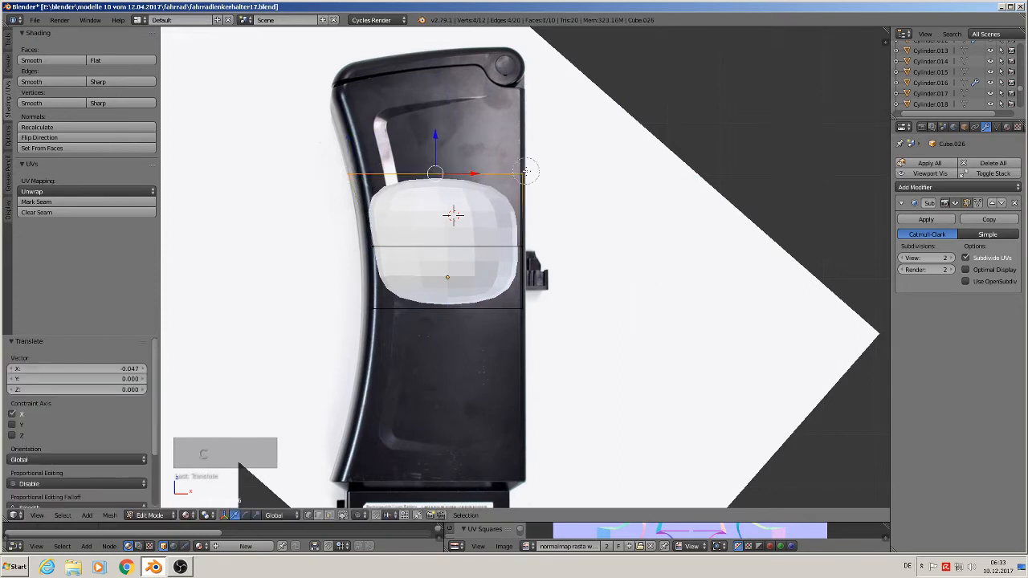
left_click(522, 172)
right_click(517, 172)
key("e")
right_click(477, 162)
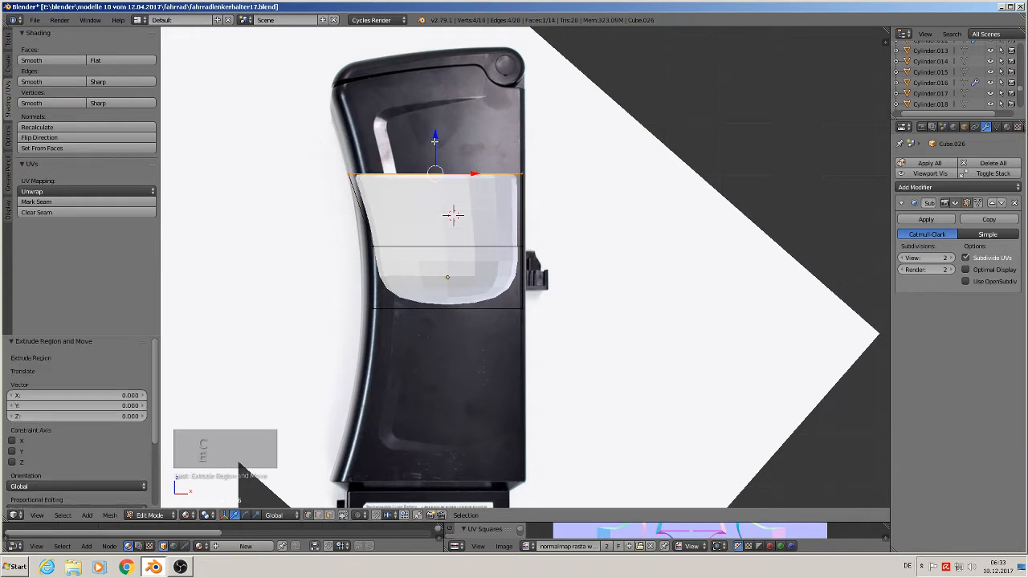
left_click_drag(434, 152, 450, 85)
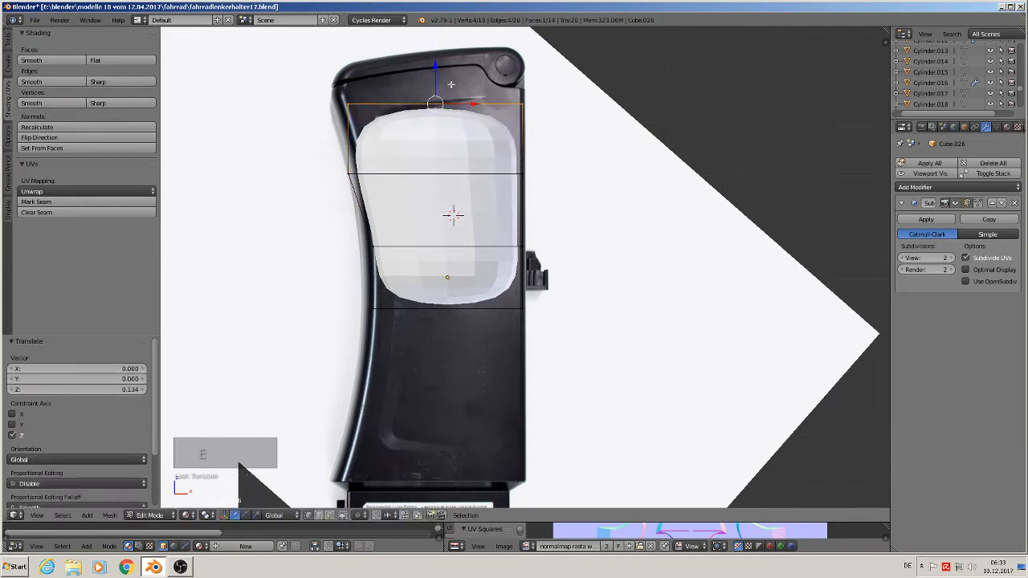
Shift the new upper vertices on the curved side about 0.04 outward along X to the battery's outline.
key("a")
key("c")
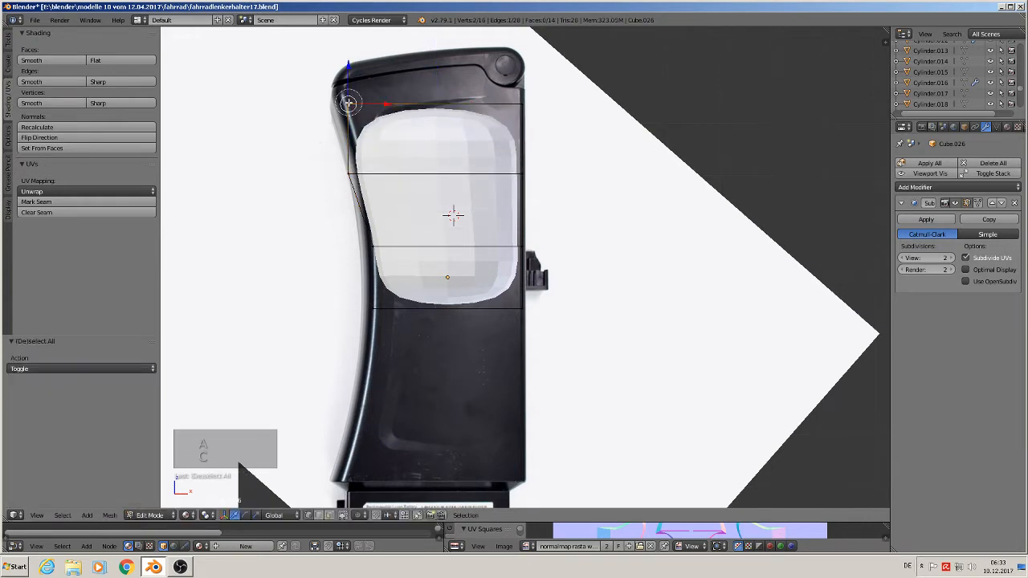
left_click(347, 104)
right_click(375, 106)
key("g")
key("x")
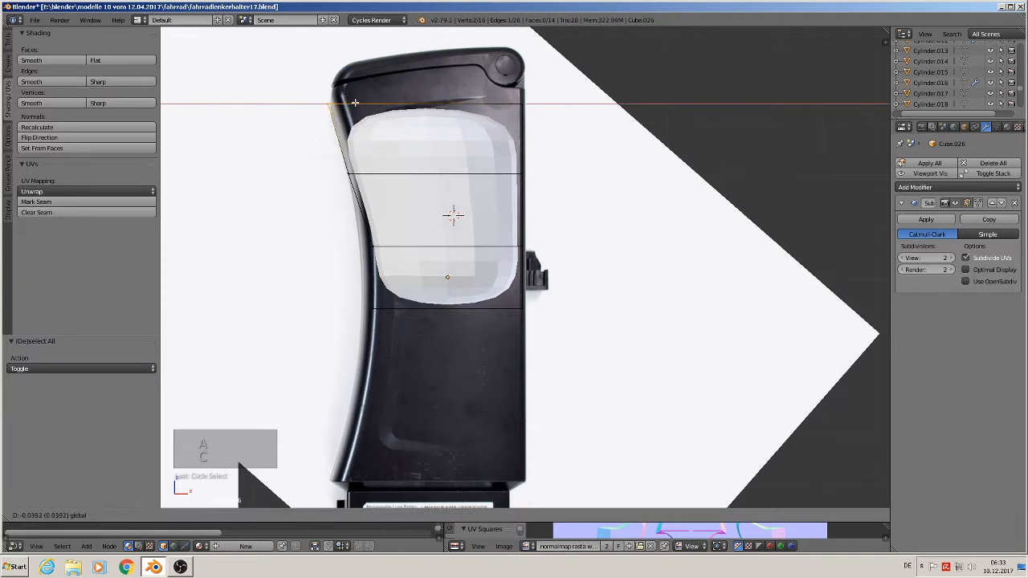
left_click(356, 102)
Select both pairs of upper vertices and extrude them a short way up along Z to the battery's lid.
key("a")
key("c")
left_click(522, 104)
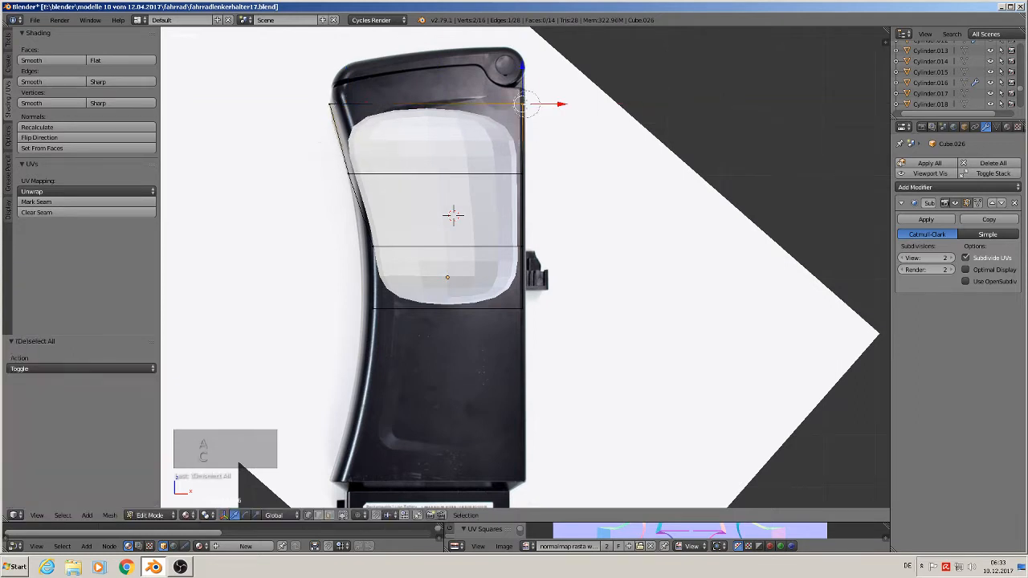
left_click(334, 103)
right_click(328, 103)
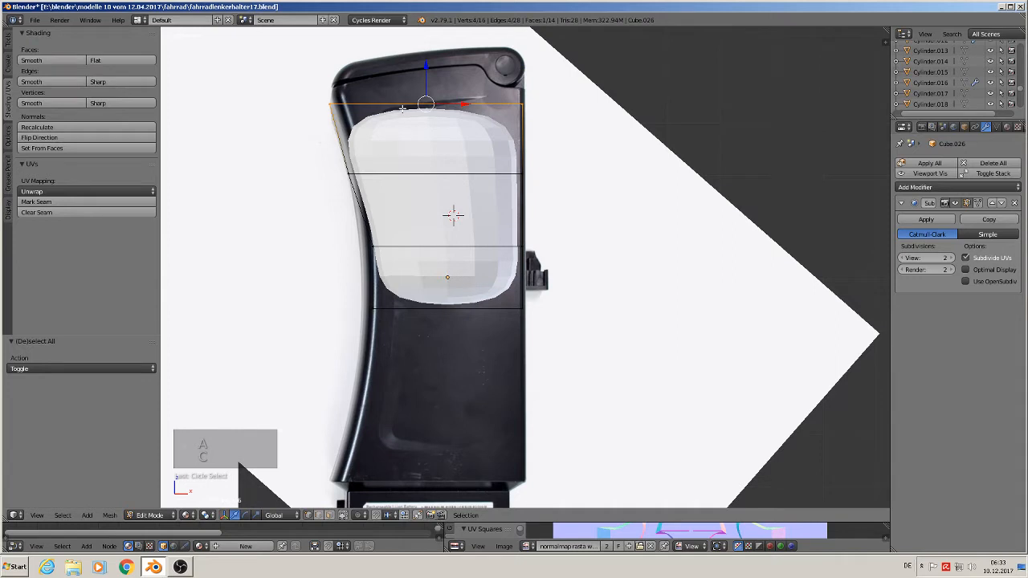
key("e")
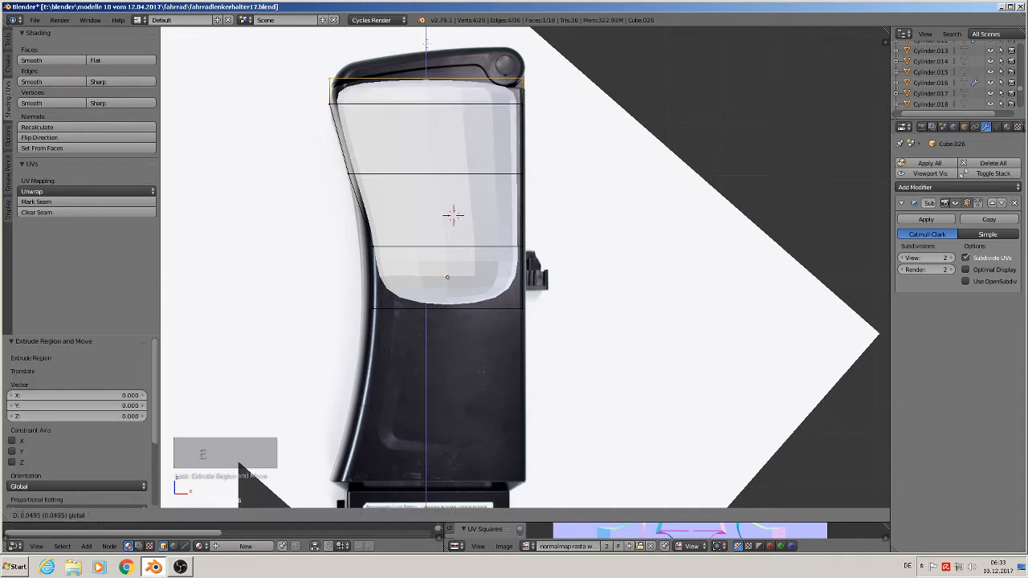
left_click(426, 41)
Nudge the new top vertices on the curved side slightly inward along X.
key("a")
key("c")
left_click(326, 82)
right_click(325, 81)
key("g")
key("x")
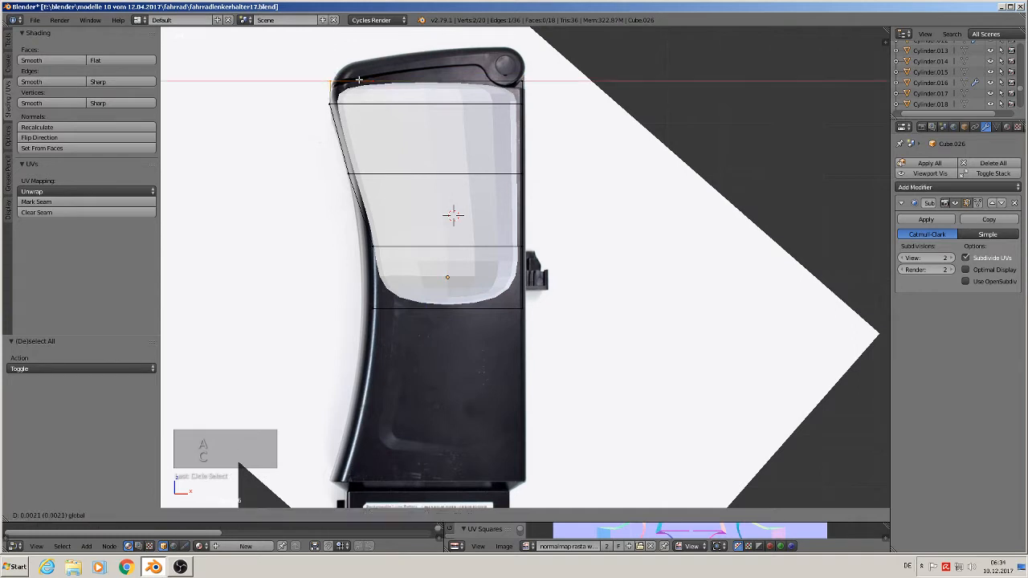
left_click_drag(359, 79, 361, 79)
Raise the top vertices on the battery's straight side 0.031 along Z to match the slope of the lid.
key("a")
key("c")
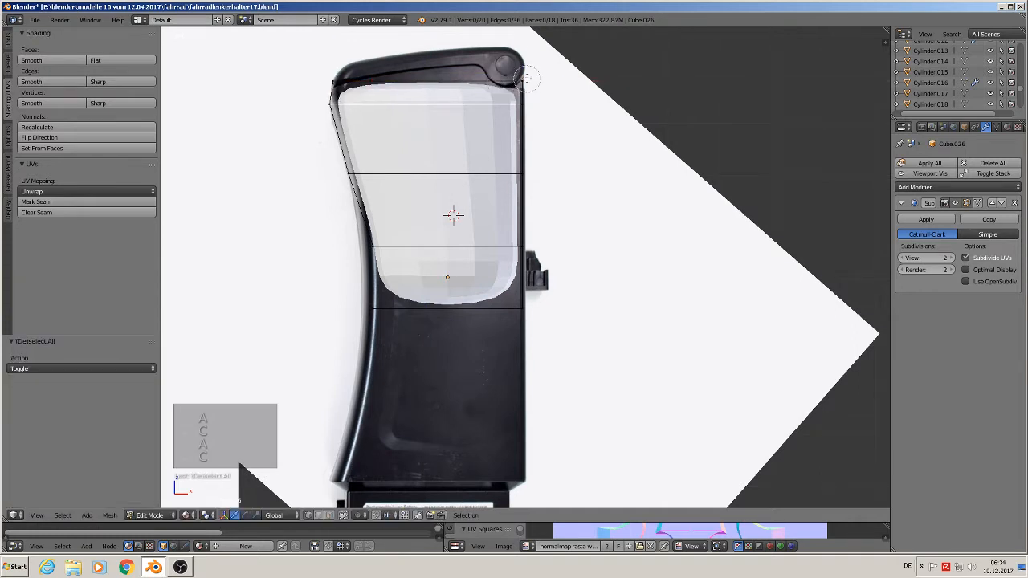
left_click(519, 80)
right_click(519, 78)
left_click_drag(522, 52, 521, 44)
left_click(522, 32)
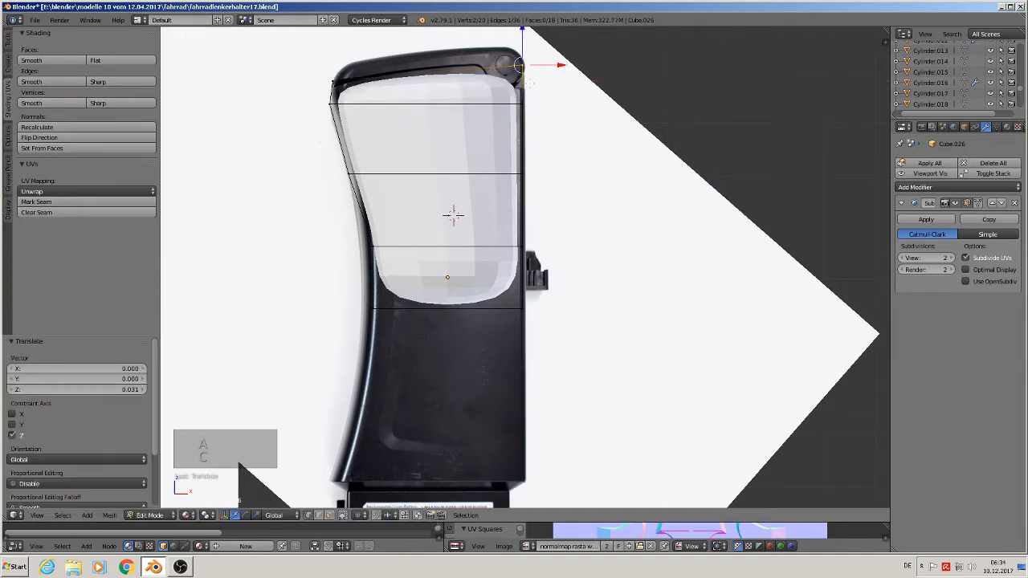
Extrude the sloped top face along Z up to the top of the battery lid.
middle_click_drag(562, 134, 585, 164, "shift")
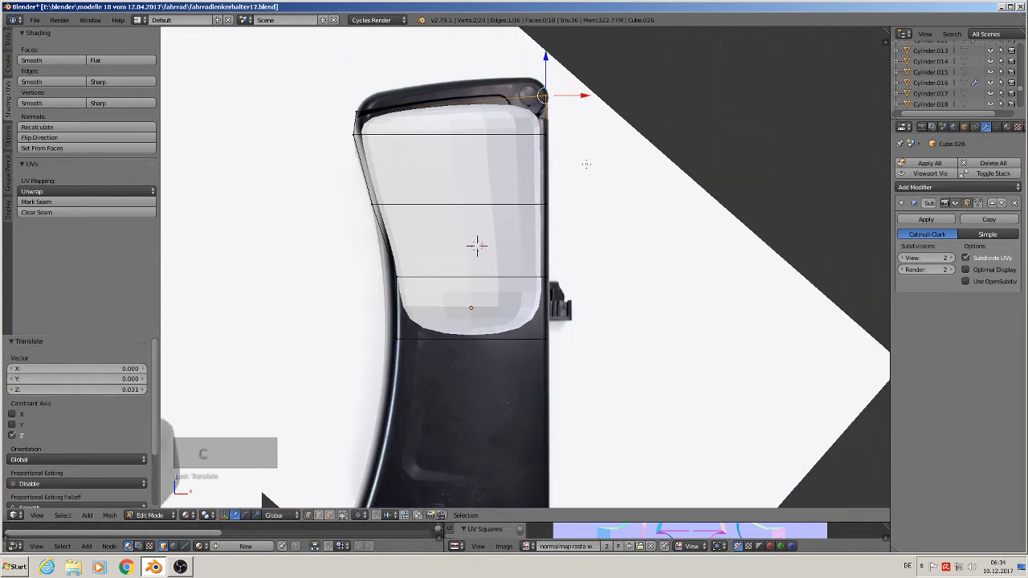
key("c")
left_click(359, 110)
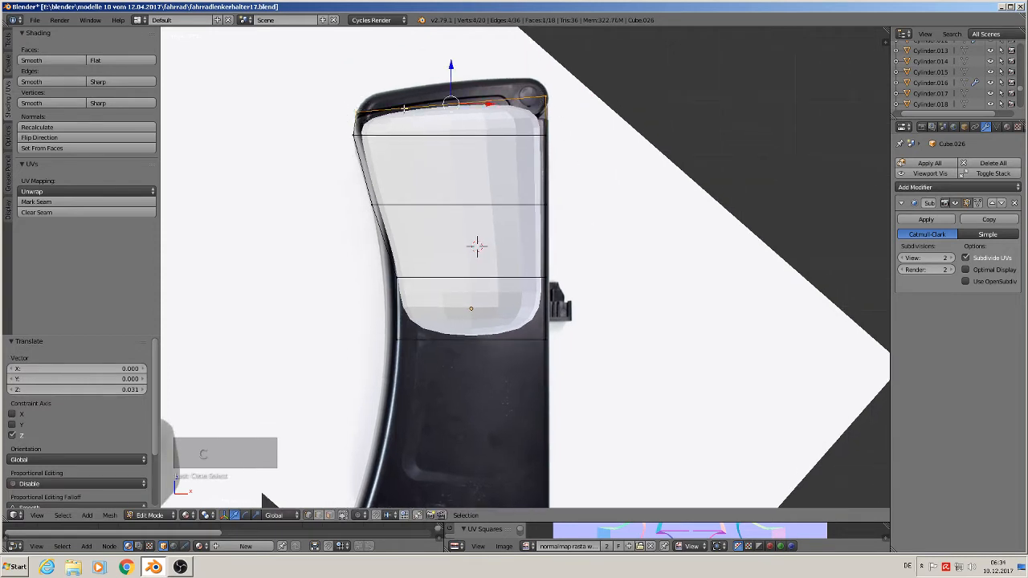
key("e")
right_click(426, 91)
key("g")
key("z")
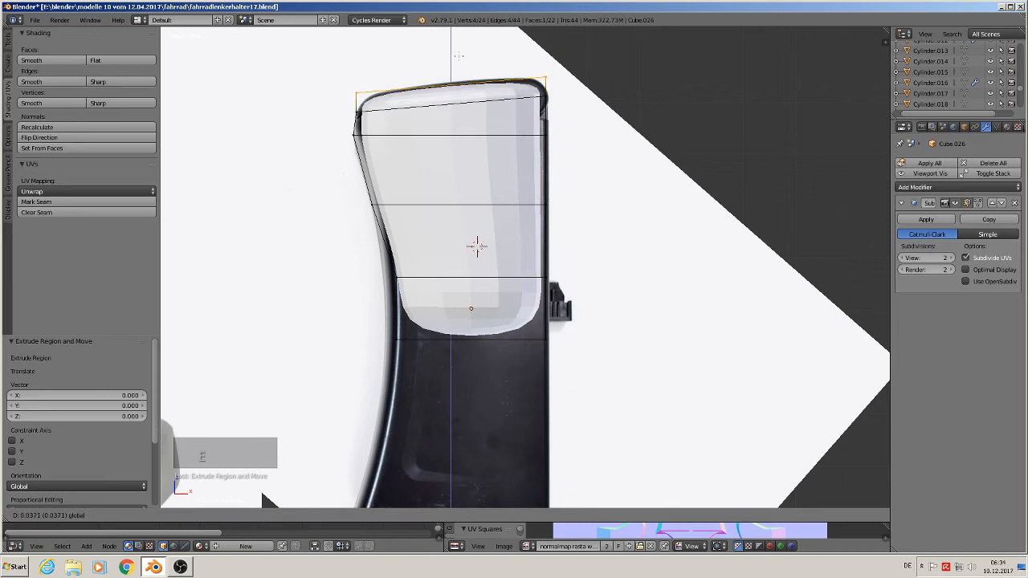
left_click(458, 52)
Move the topmost vertices on the straight side inward along X to follow the lid's rounded corner.
key("a")
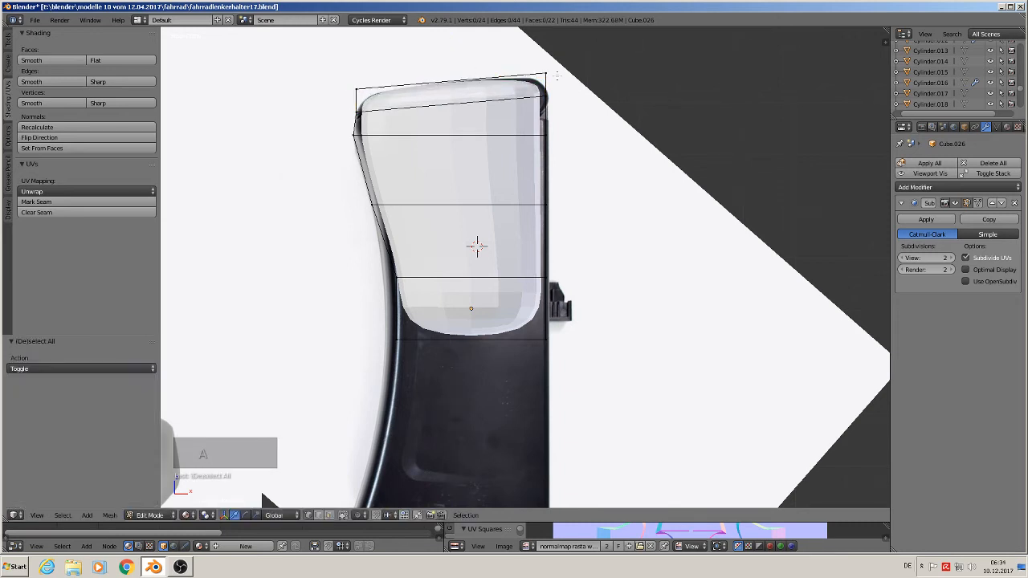
key("c")
left_click(566, 74)
key("g")
key("x")
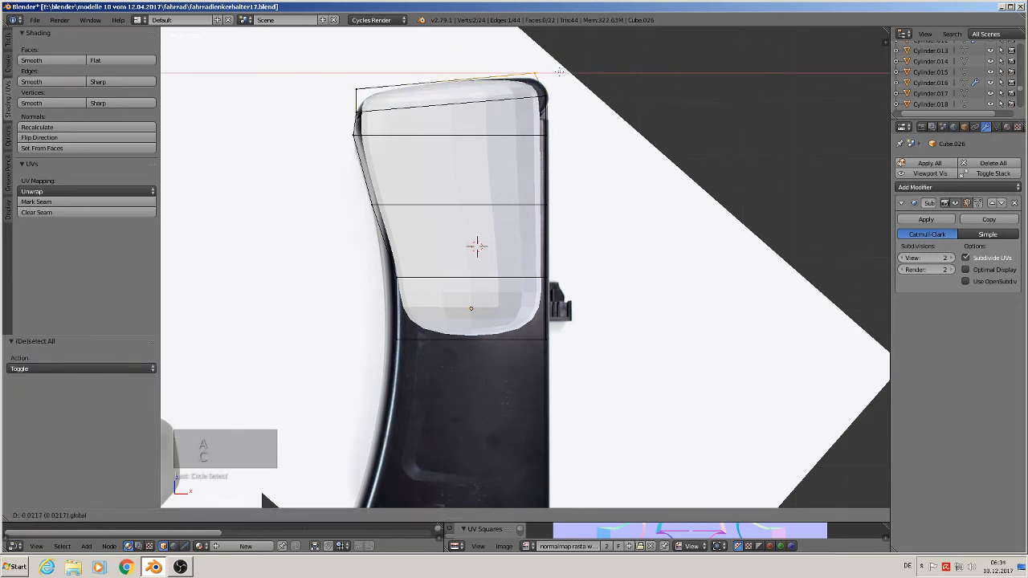
left_click(558, 71)
Move the topmost vertices on the battery's curved side 0.021 inward along X to follow the lid's rounded corner.
key("a")
key("c")
left_click(360, 83)
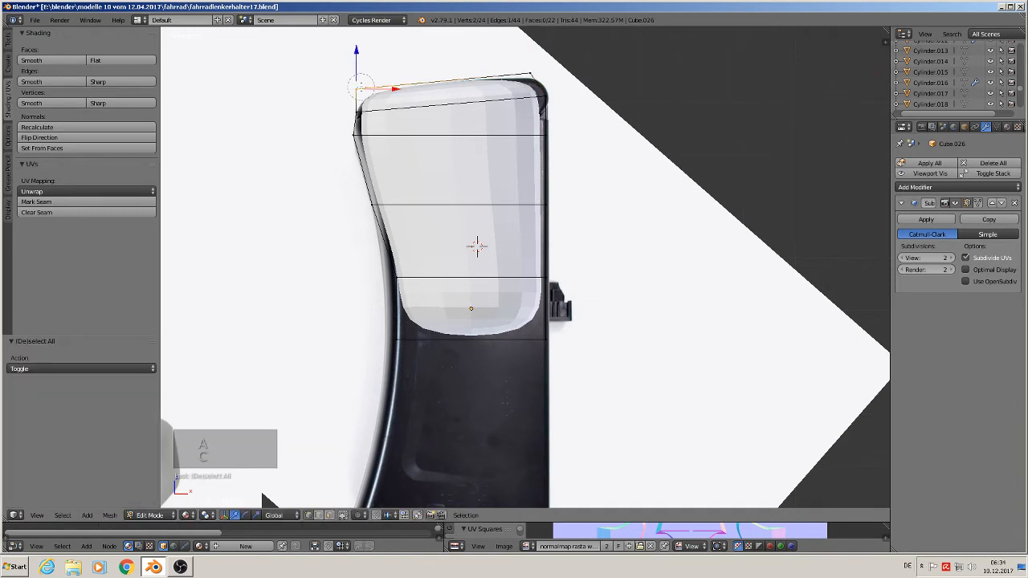
key("g")
key("x")
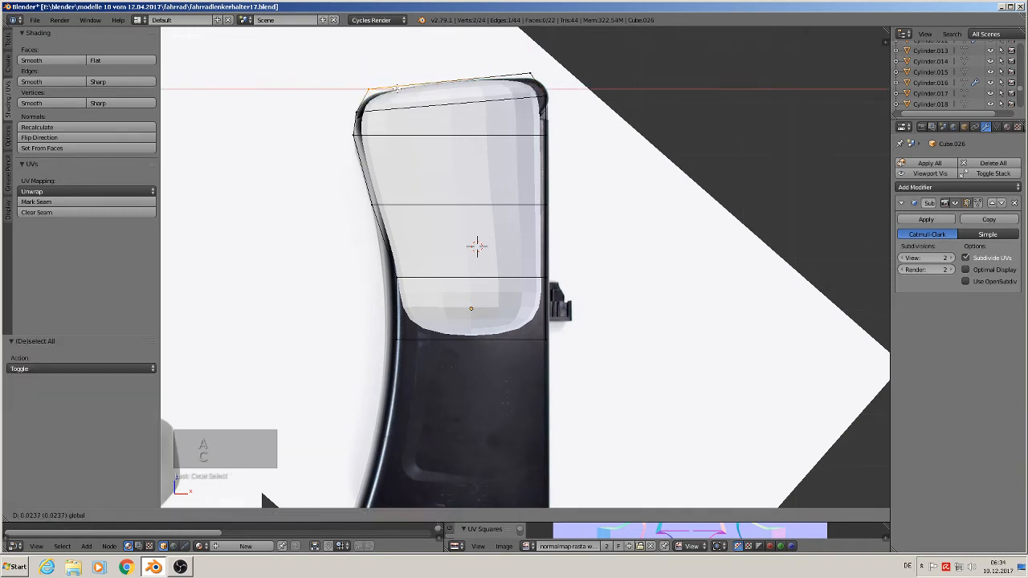
left_click(397, 88)
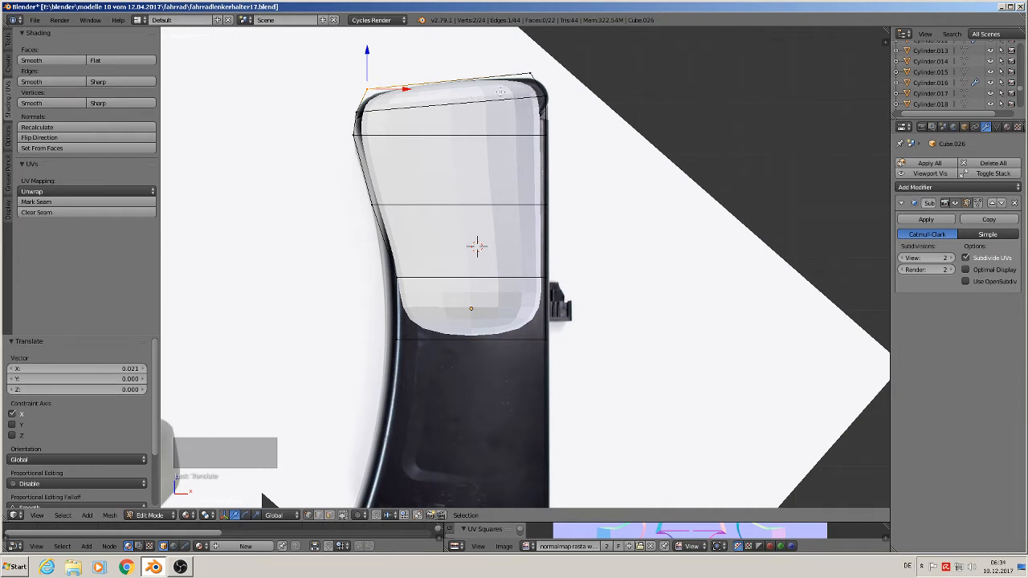
Extrude the battery's sloped top face and raise it 0.010 along Z.
key("c")
left_click(528, 72)
right_click(522, 72)
key("e")
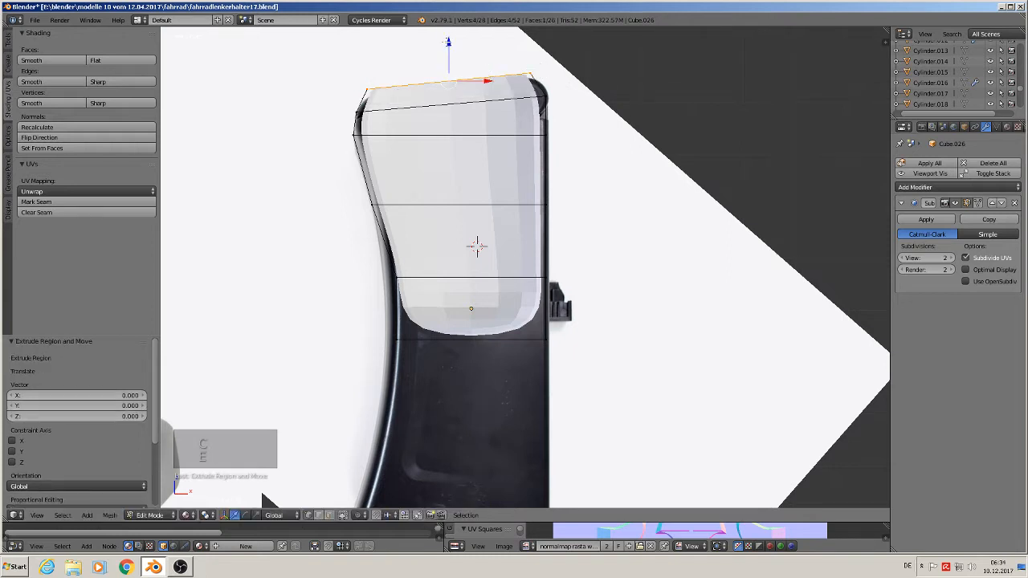
left_click_drag(448, 41, 453, 37)
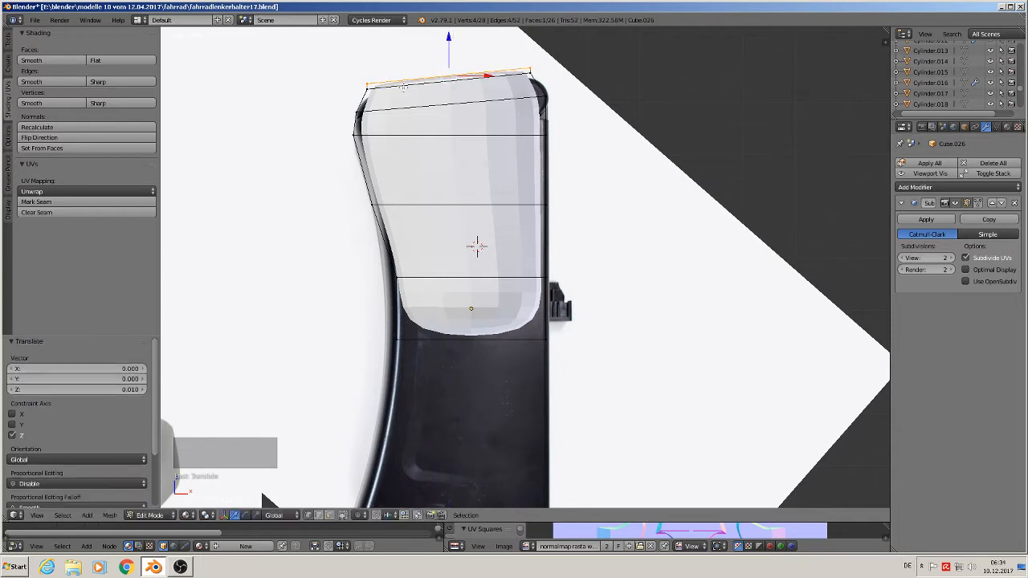
Move the new top vertices on the curved side 0.023 inward along X.
key("a")
key("c")
left_click(361, 76)
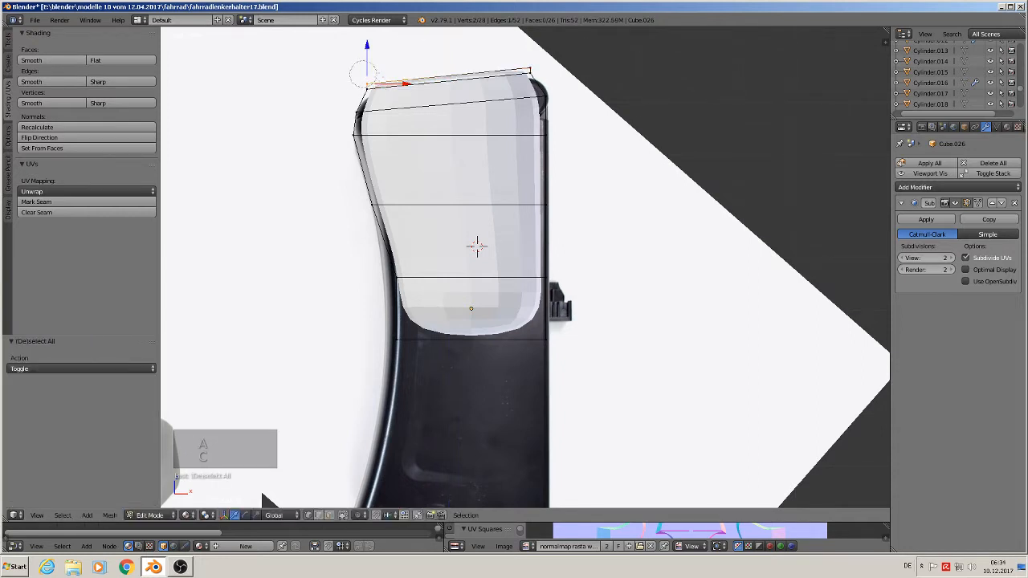
left_click_drag(407, 84, 414, 82)
Select only the newest top vertices on the battery's straight side and move them inward along X.
right_click(530, 70, "shift")
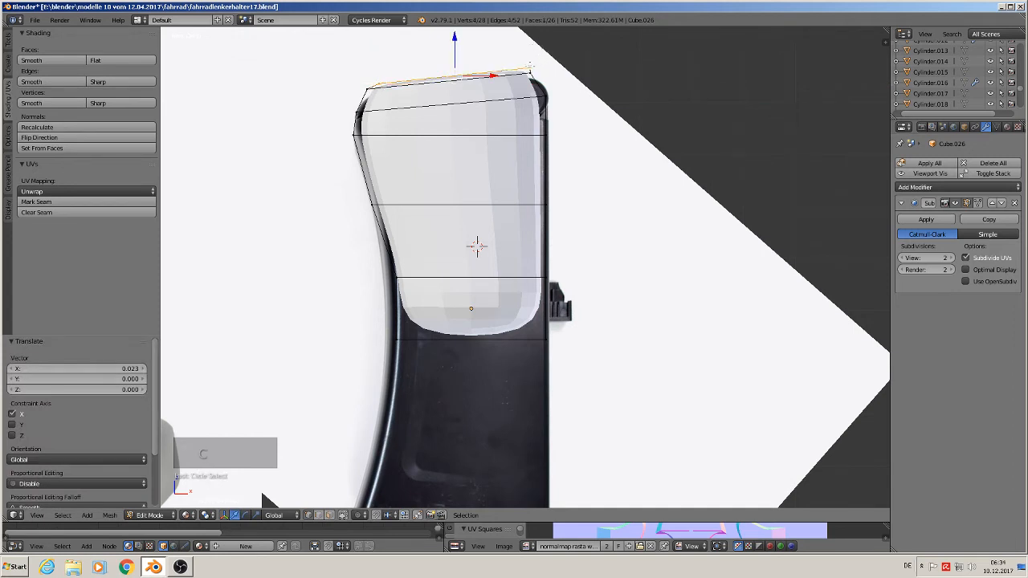
key("a")
key("c")
left_click(530, 63)
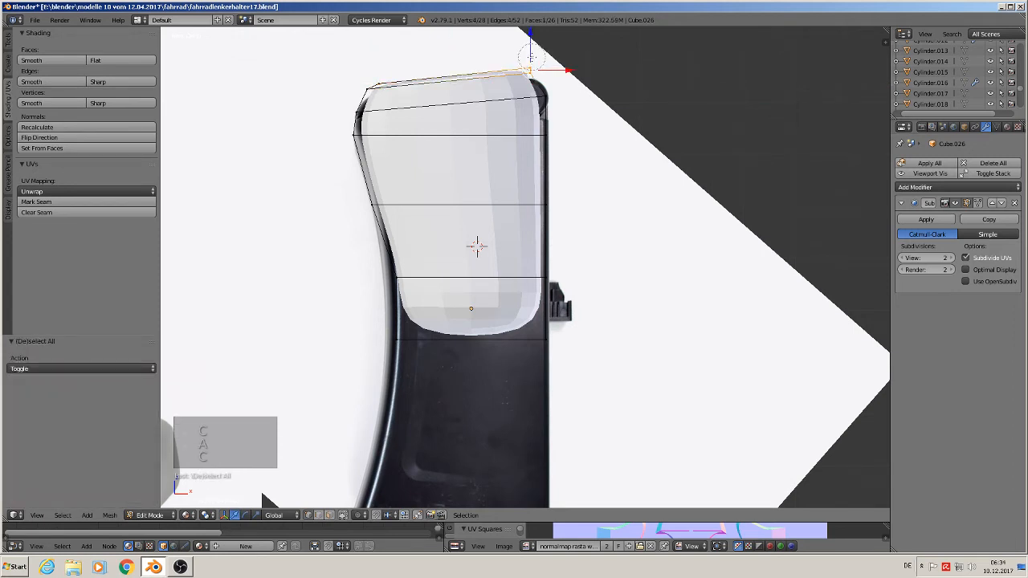
right_click(530, 56)
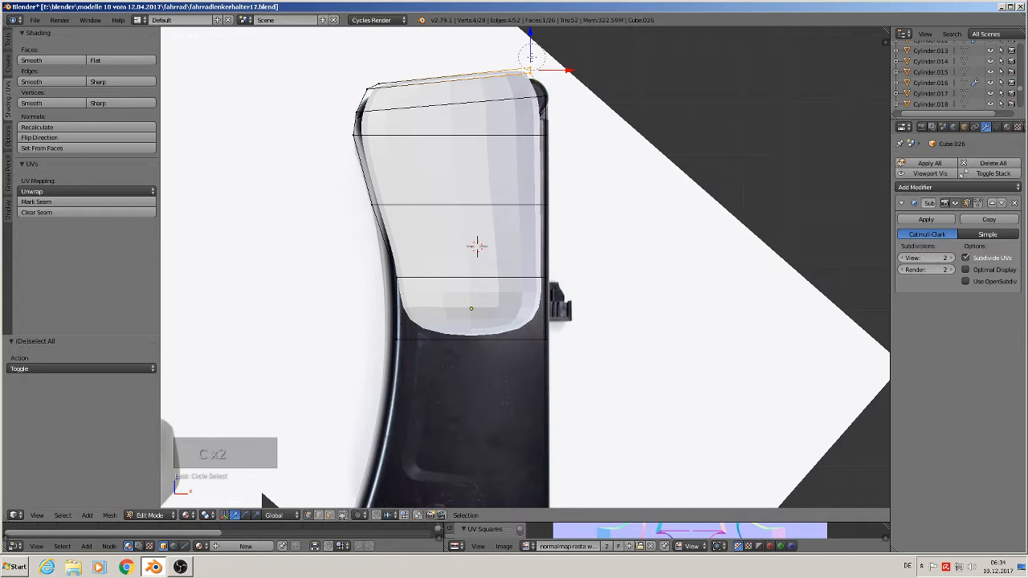
key("a")
key("c")
left_click(530, 62)
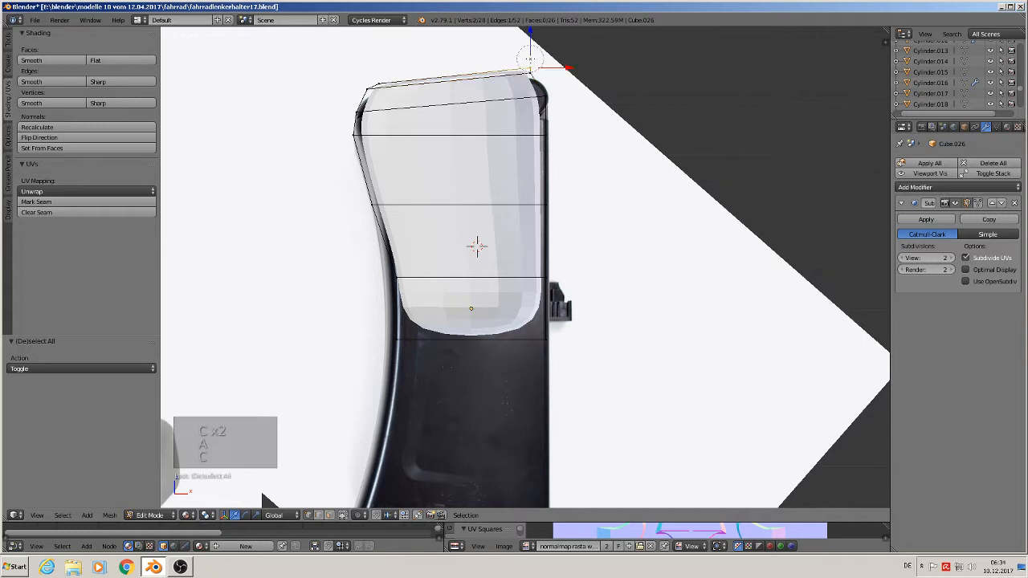
left_click_drag(568, 67, 554, 70)
Extrude the battery's bottom face 0.169 down along Z.
key("Tab")
middle_click_drag(604, 347, 680, 251, "shift")
key("Tab")
key("c")
left_click(478, 248)
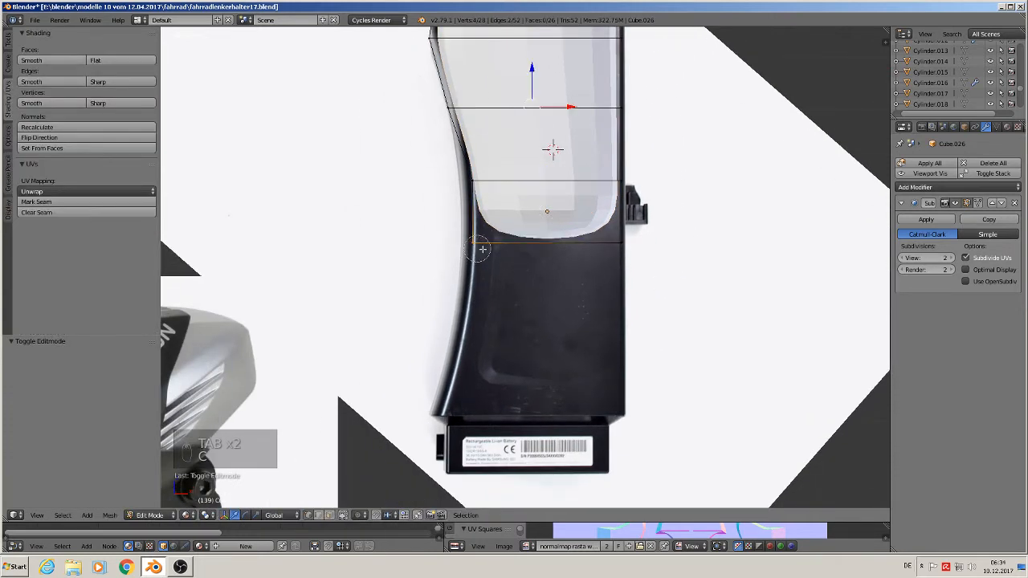
left_click(625, 251)
right_click(615, 250)
scroll(596, 264, "down", 2)
key("a")
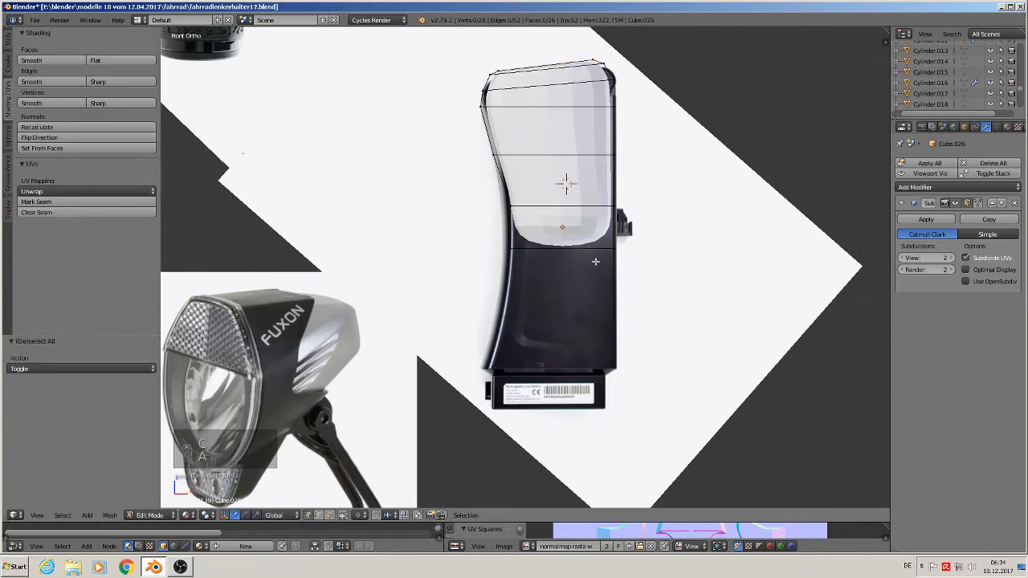
key("c")
left_click(562, 249)
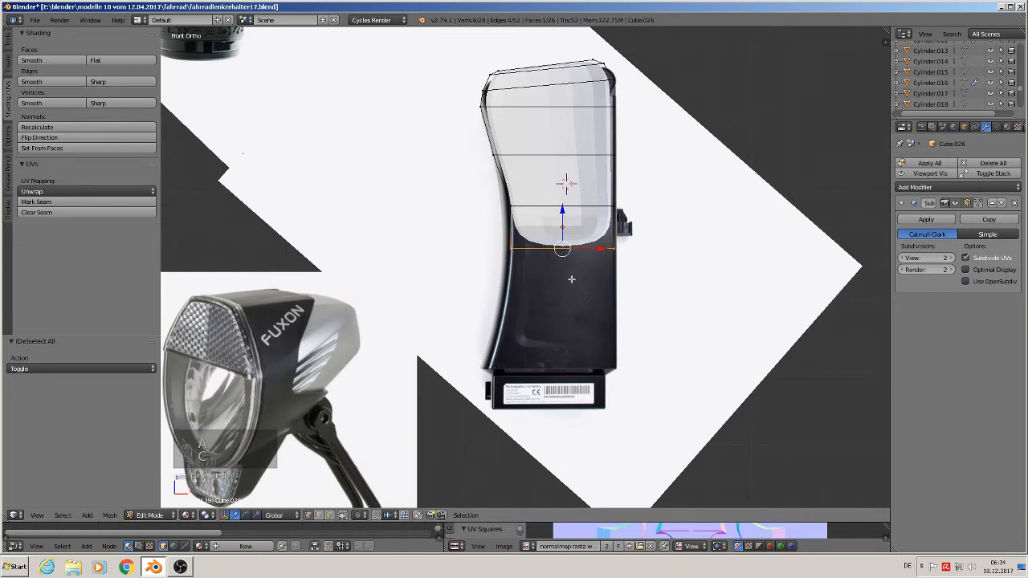
key("e")
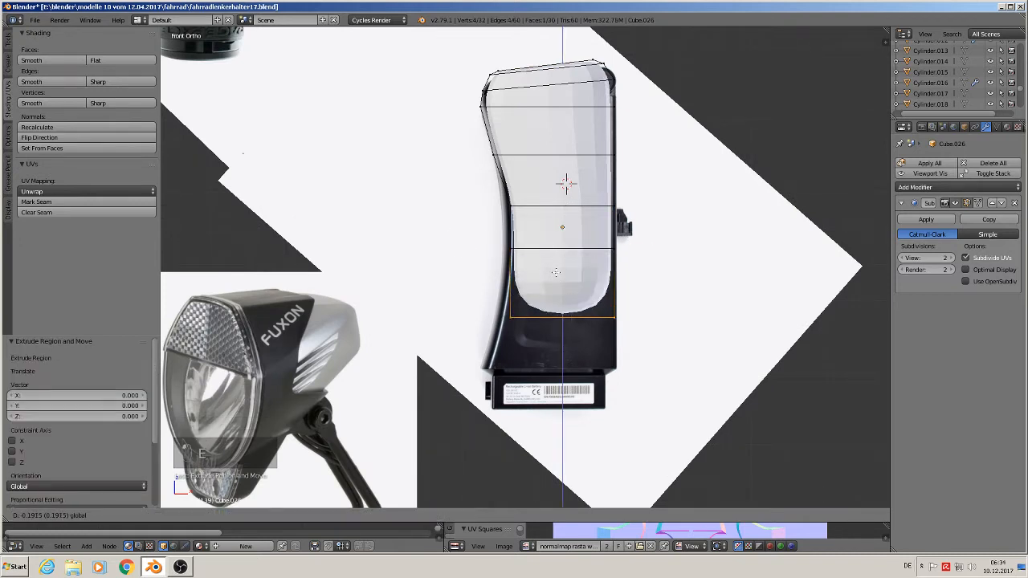
left_click(555, 273)
Move the bottom vertices on the curved side 0.033 outward along X to match the reference outline.
scroll(517, 305, "up", 1)
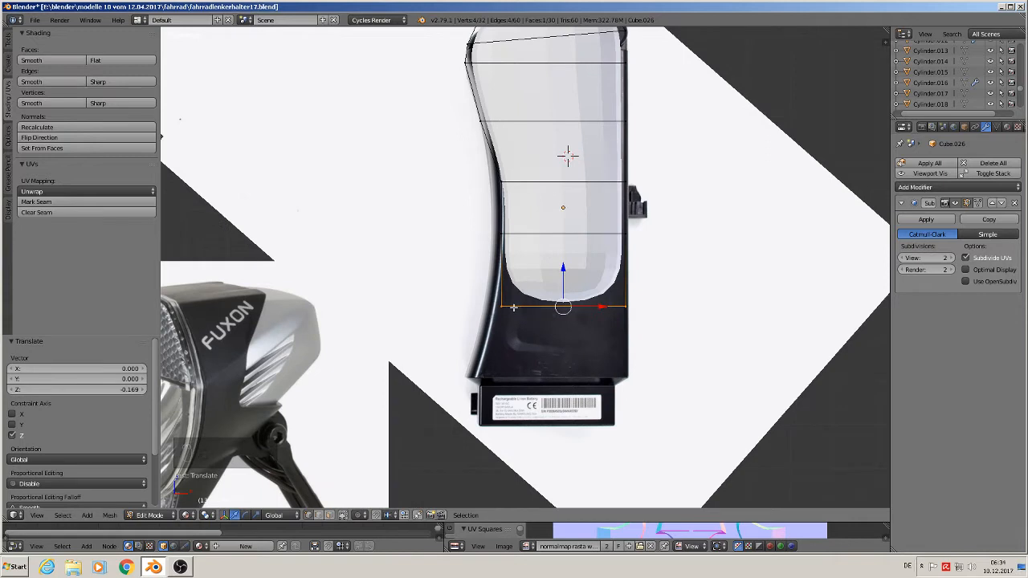
key("a")
key("c")
left_click(505, 307)
right_click(507, 309)
left_click_drag(540, 308, 526, 308)
Extrude the bottom face down along Z to the lower edge of the black casing, just above the label section.
key("c")
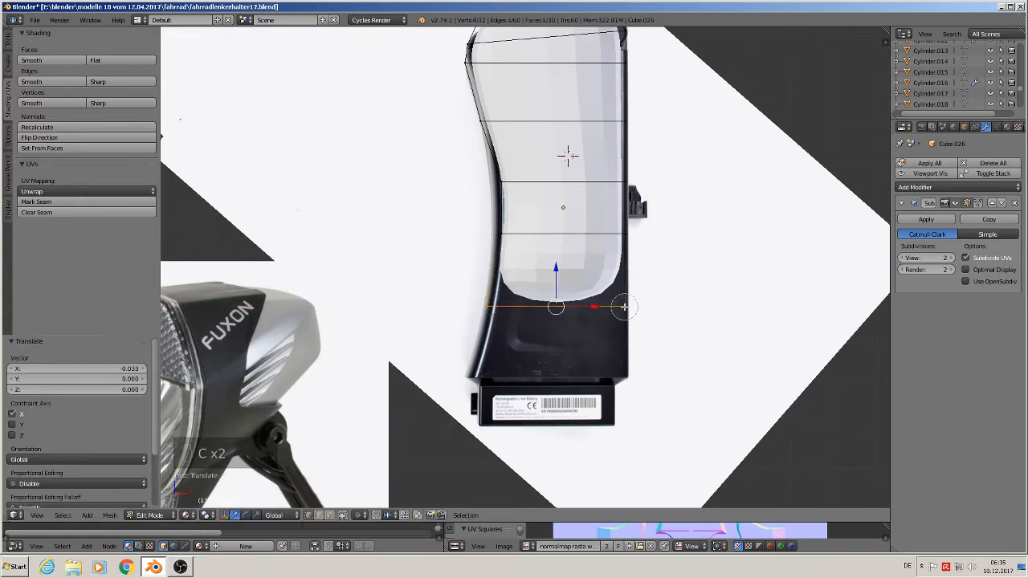
left_click(556, 307)
key("e")
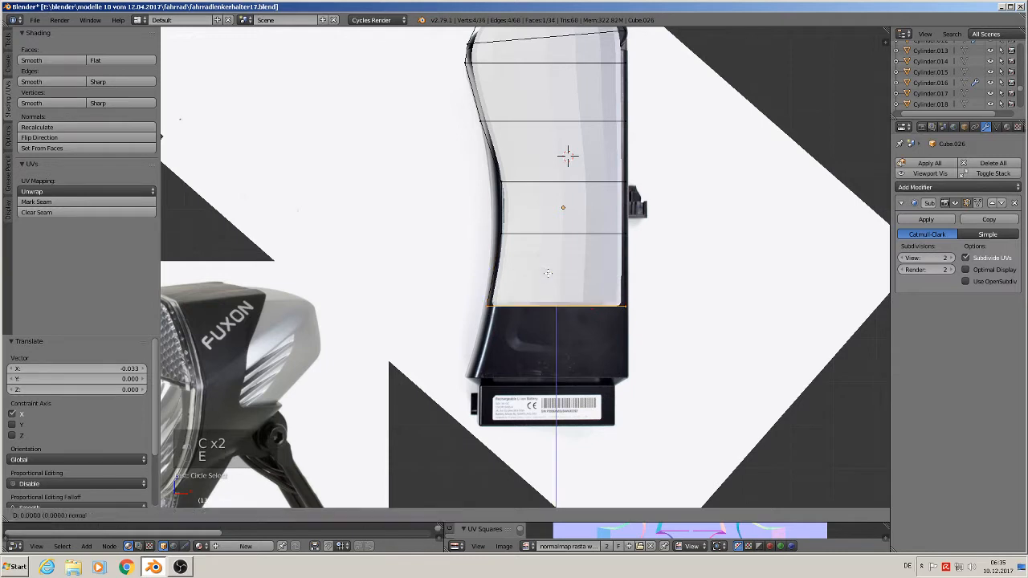
right_click(549, 275)
left_click_drag(553, 271, 543, 342)
Move the lowest vertices on the curved side 0.043 outward along X to the casing's lower corner.
key("a")
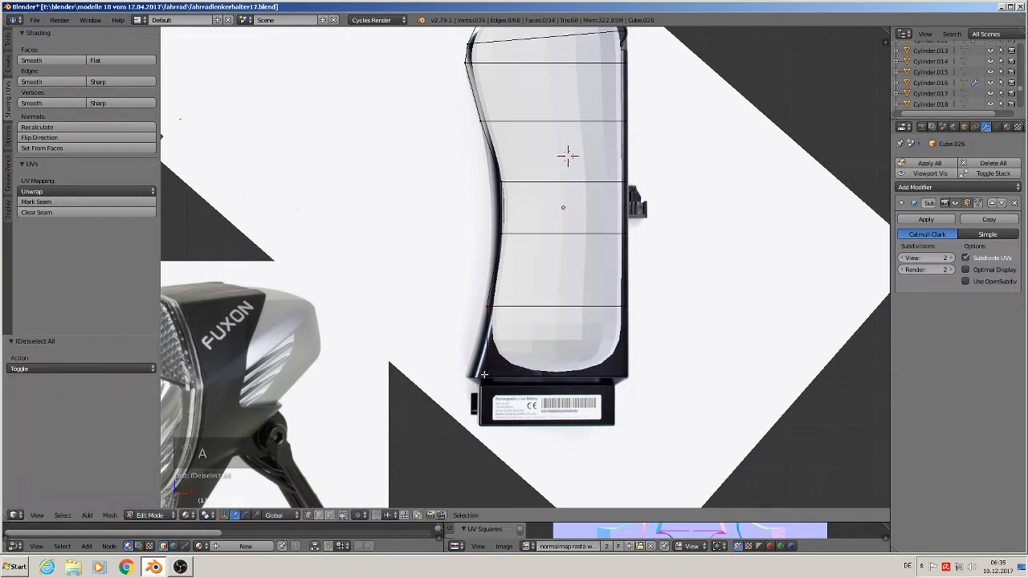
key("c")
left_click(487, 376)
right_click(486, 376)
left_click_drag(509, 376, 490, 377)
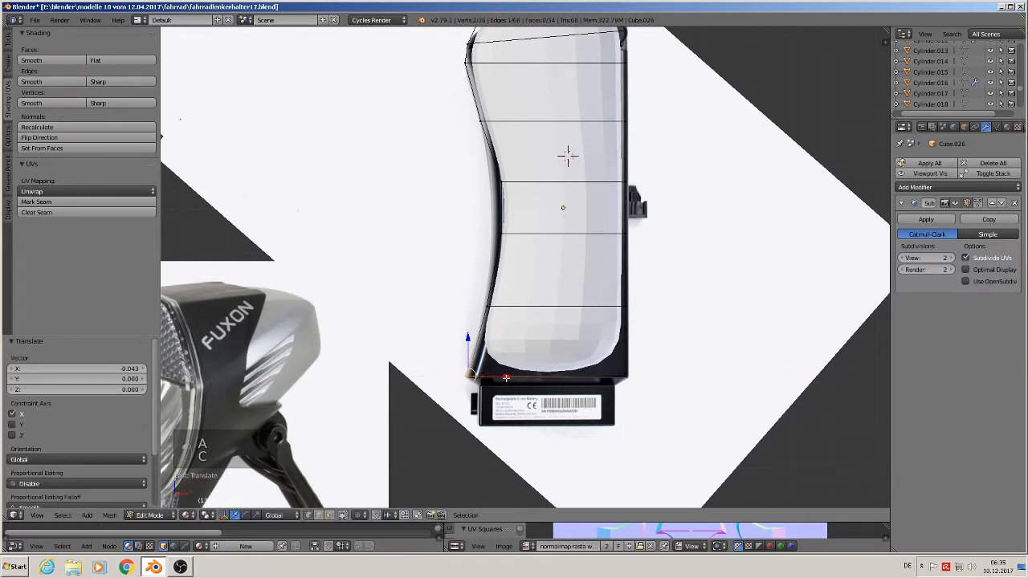
Extrude the battery's bottom face slightly down along Z to sharpen the lower edge, and leave mesh editing.
left_click(629, 378)
right_click(624, 383)
key("e")
right_click(567, 156)
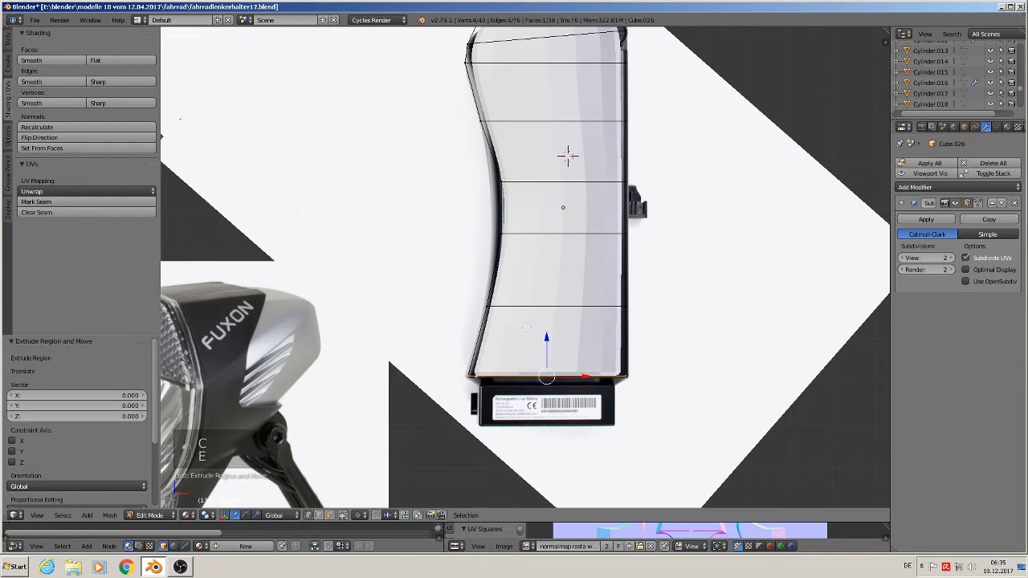
left_click_drag(545, 340, 545, 345)
scroll(649, 136, "down", 2)
key("Tab")
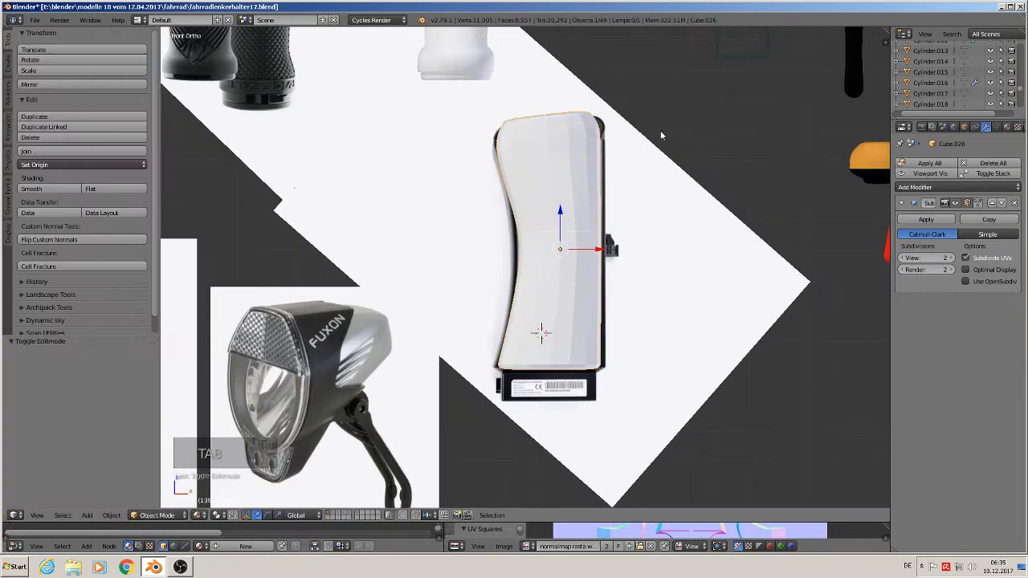
scroll(567, 191, "up", 1)
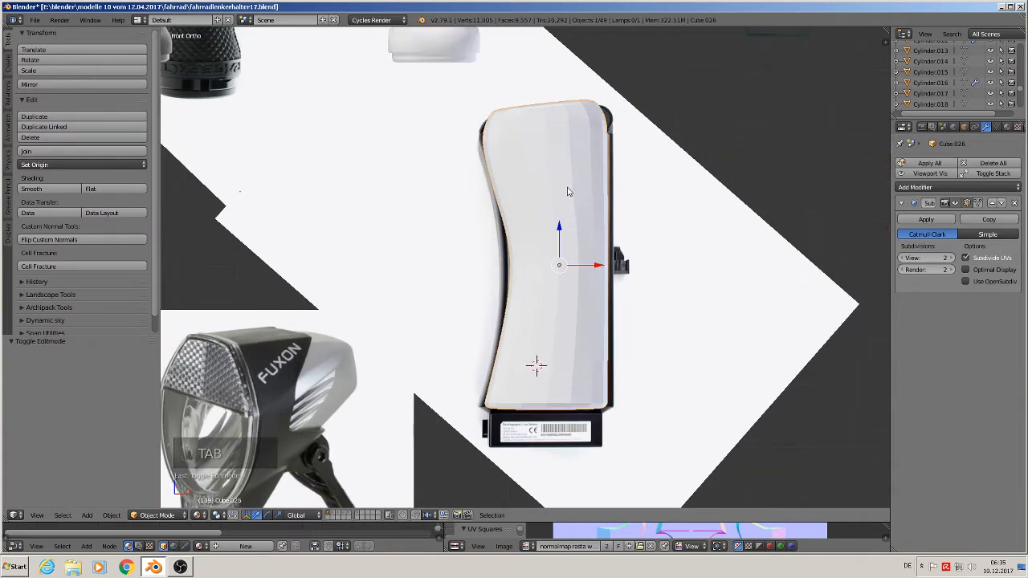
Reopen the mesh for editing and move the upper corner vertices on the straight side slightly outward along X.
key("Tab")
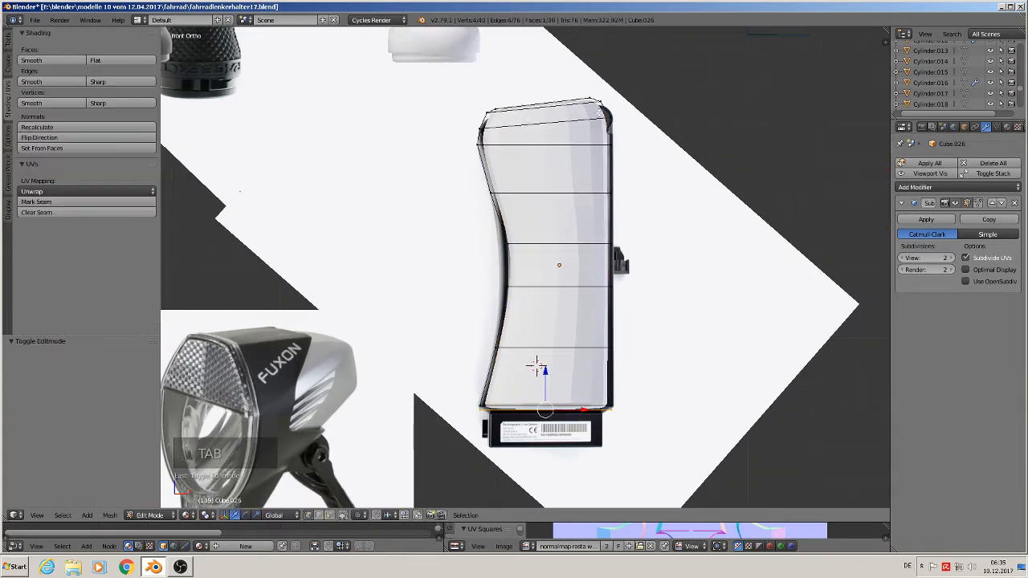
middle_click_drag(647, 132, 601, 239, "shift")
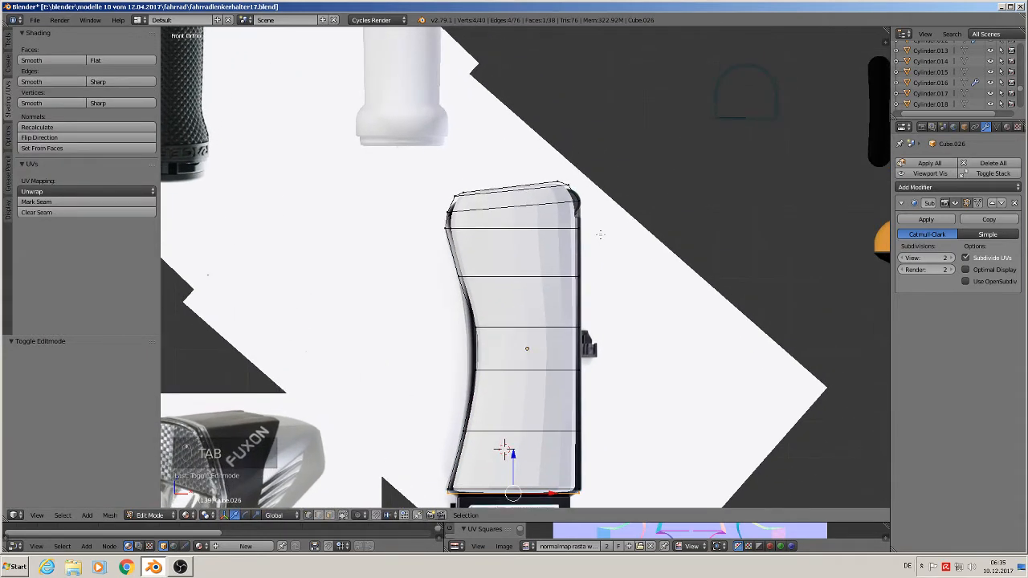
scroll(600, 234, "up", 2)
key("a")
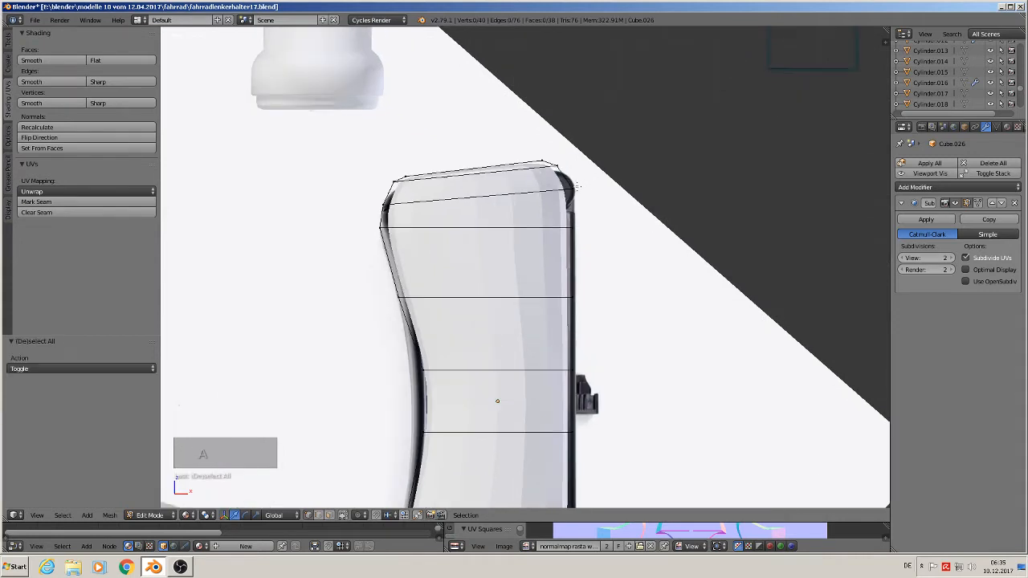
key("c")
left_click(556, 167)
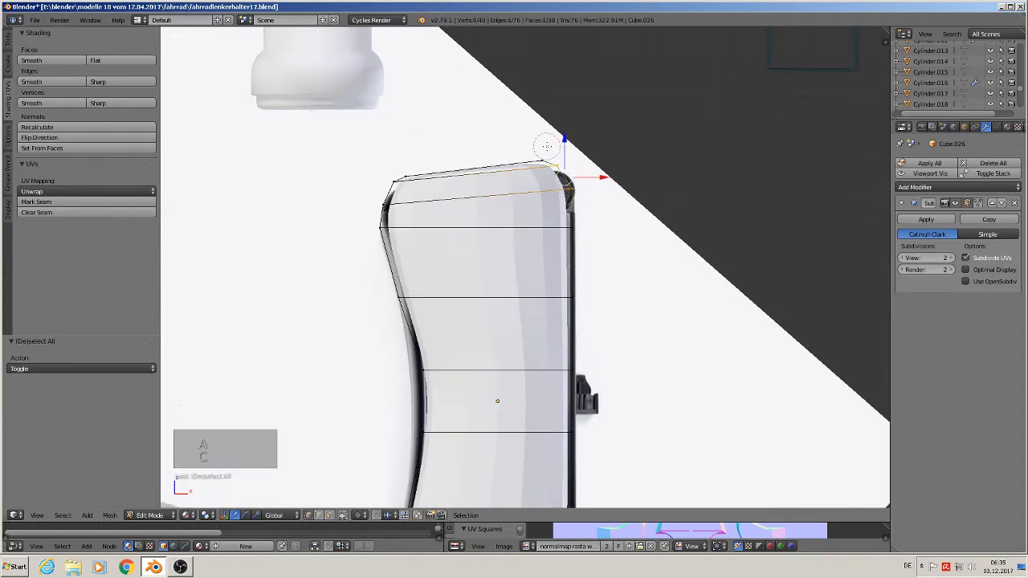
mouse_move(544, 155)
left_mouse_down()
mouse_move(562, 171)
mouse_move(609, 173)
left_mouse_up()
Select the upper and middle vertices on the curved side and move them outward along X to the reference outline.
key("a")
key("c")
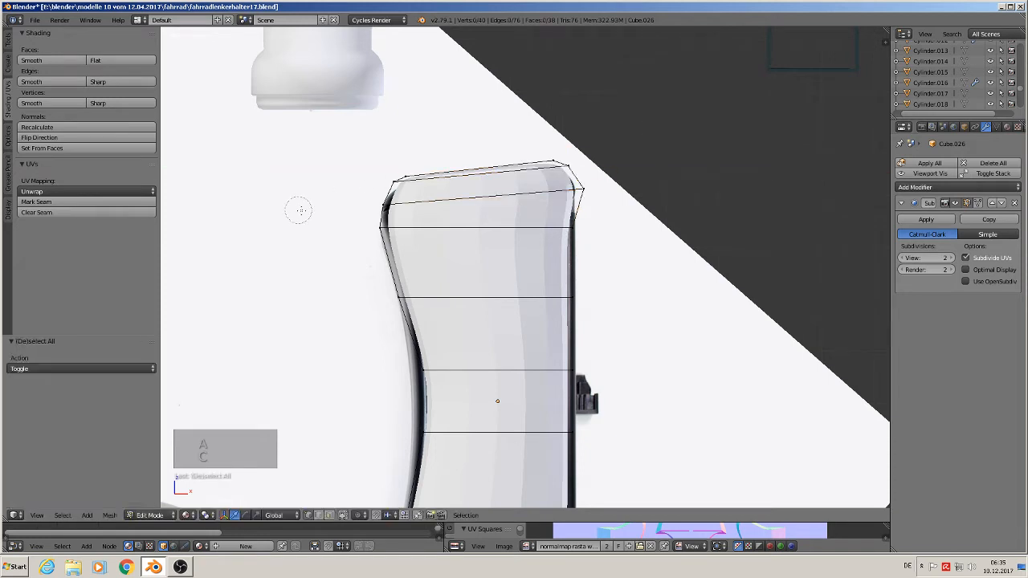
left_click(395, 176)
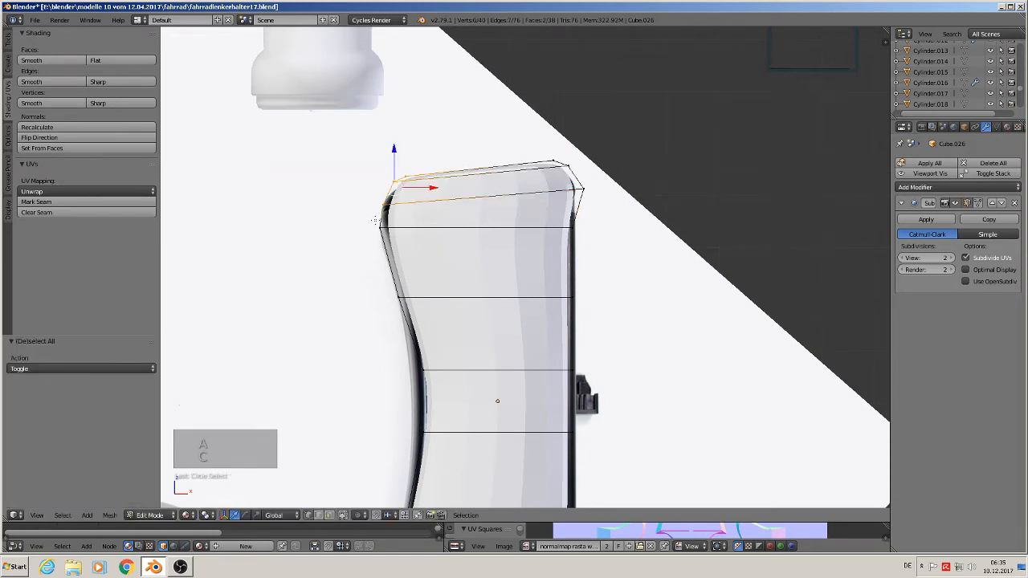
left_click(384, 226)
key("c")
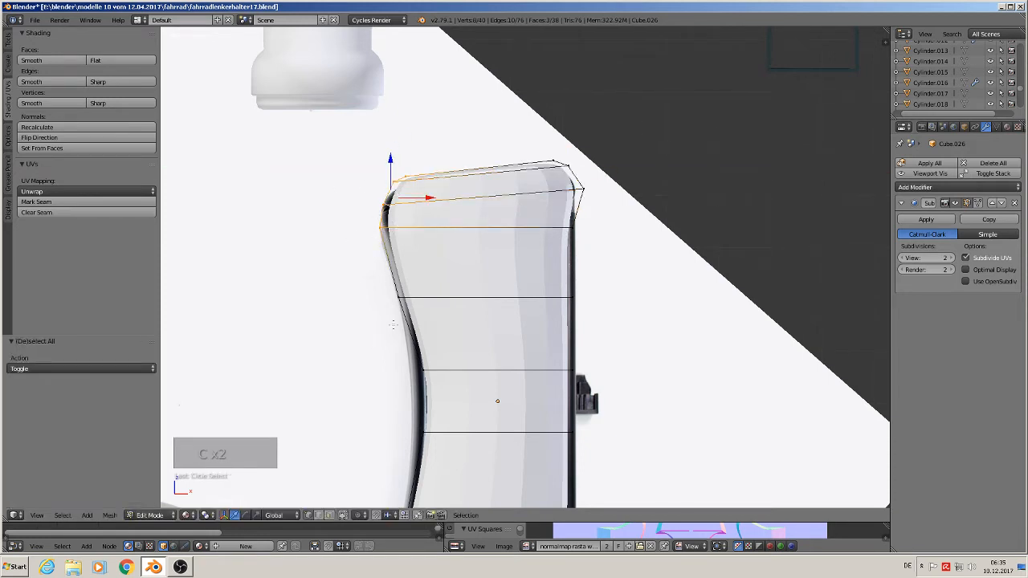
key("c")
left_click(402, 300)
left_click(423, 374)
left_click(423, 435)
right_click(425, 436)
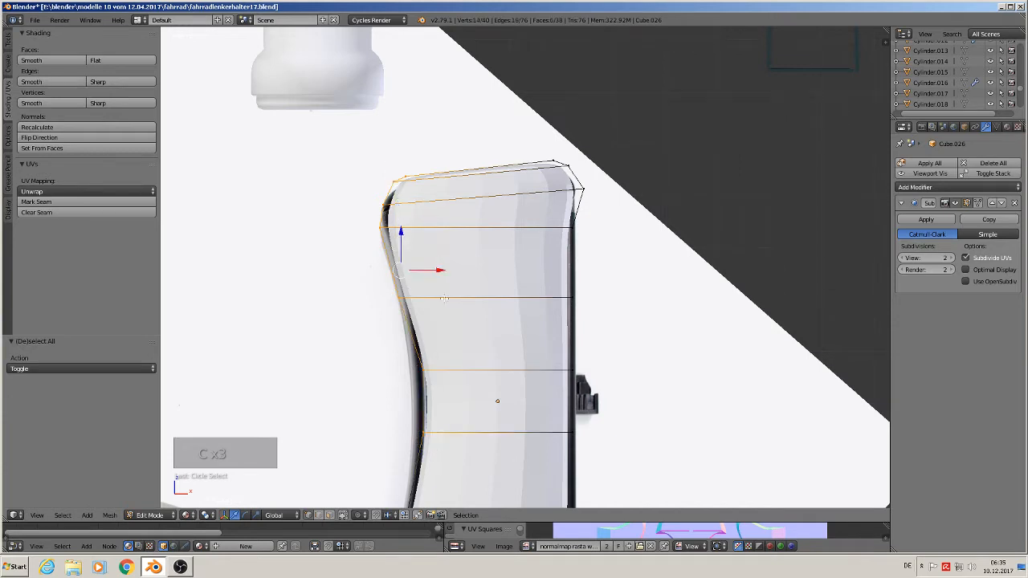
key("g")
key("x")
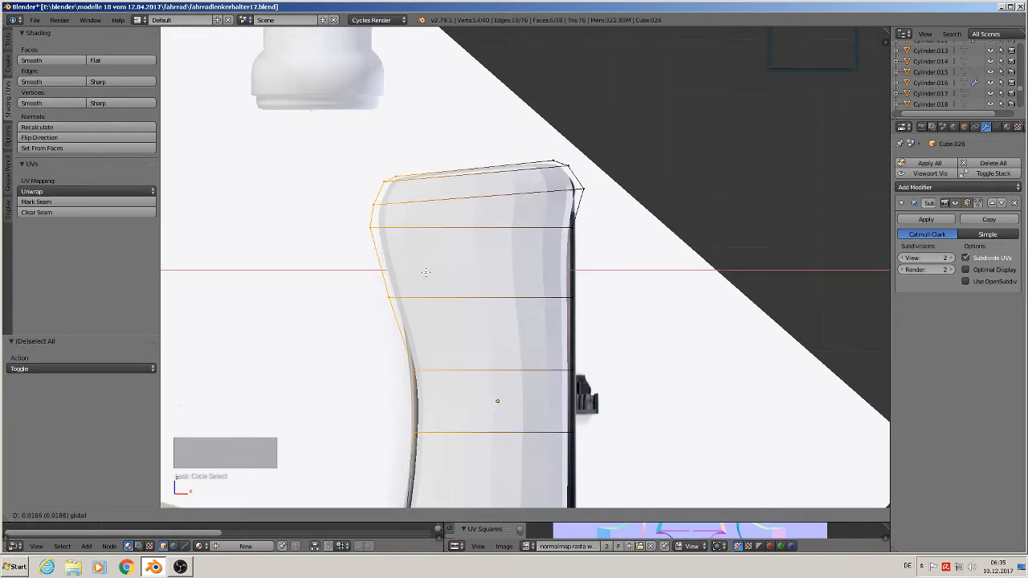
left_click(426, 272)
Leave mesh editing and move the battery -0.708 along Y, away from the reference image.
key("a")
key("Tab")
scroll(575, 338, "down", 4)
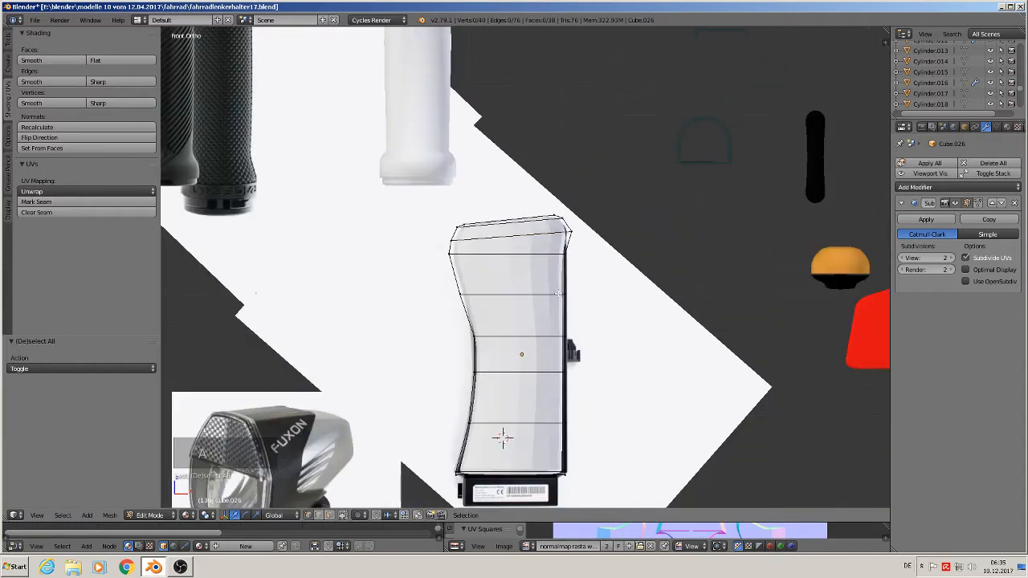
middle_click_drag(575, 339, 617, 342)
scroll(617, 342, "down", 2)
left_click_drag(517, 344, 664, 373)
scroll(472, 241, "up", 2)
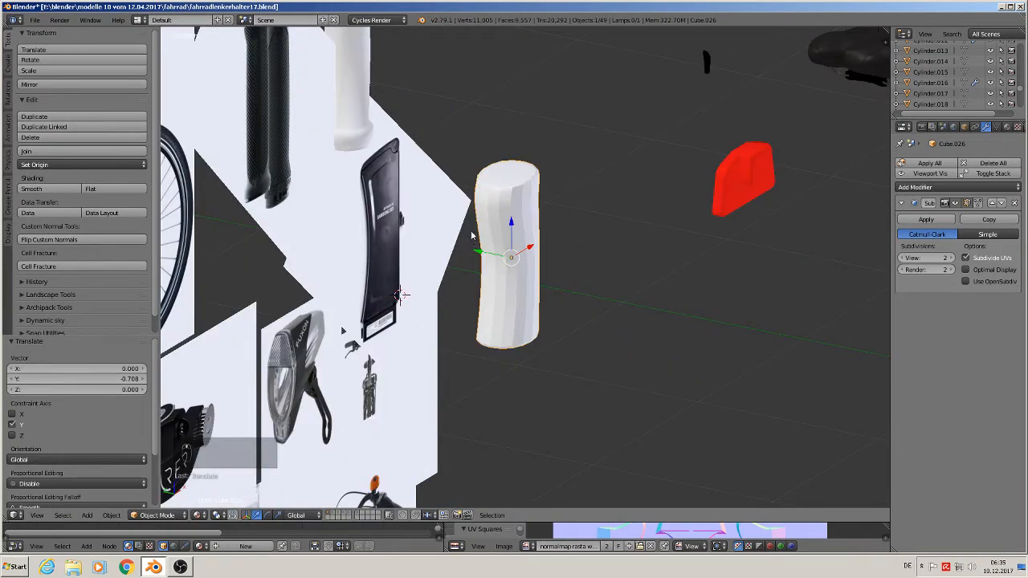
Cut two lengthwise edge loops into the battery mesh, one close to each flat side, to sharpen the side edges, and leave mesh editing.
scroll(473, 241, "up", 1)
key("Tab")
scroll(522, 162, "up", 2)
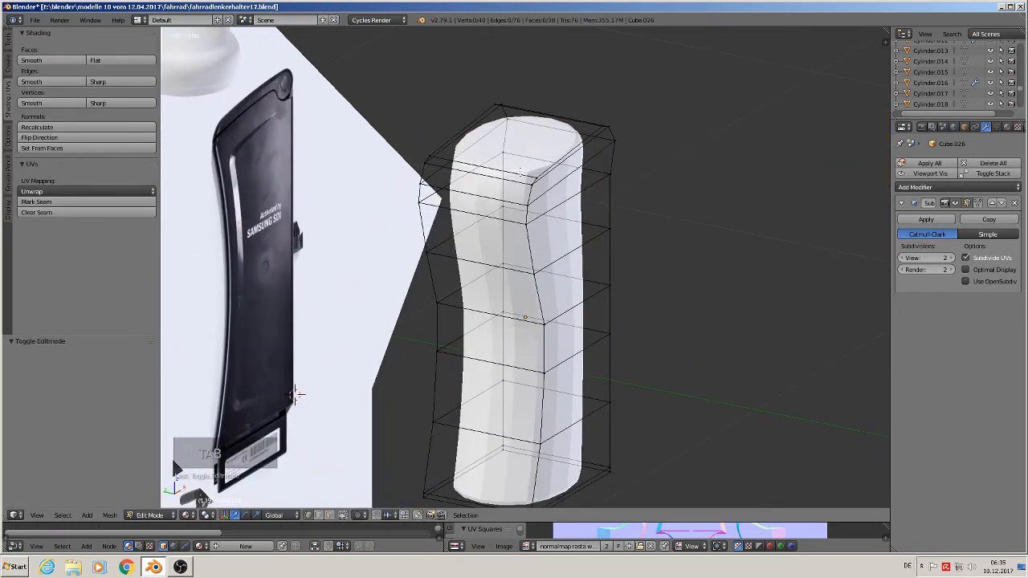
key("ctrl+r")
left_click(534, 178)
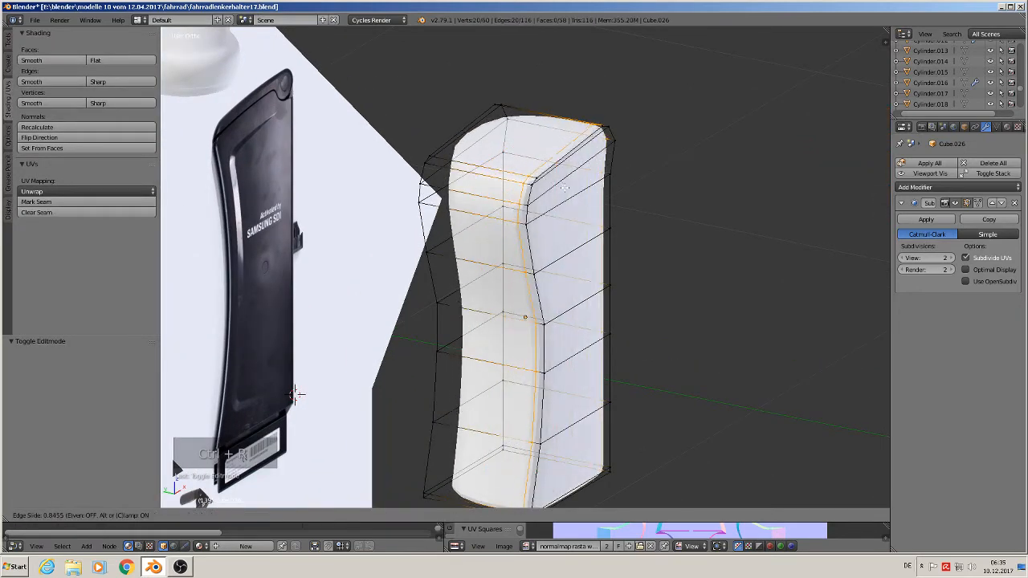
left_click(295, 393)
key("ctrl+r")
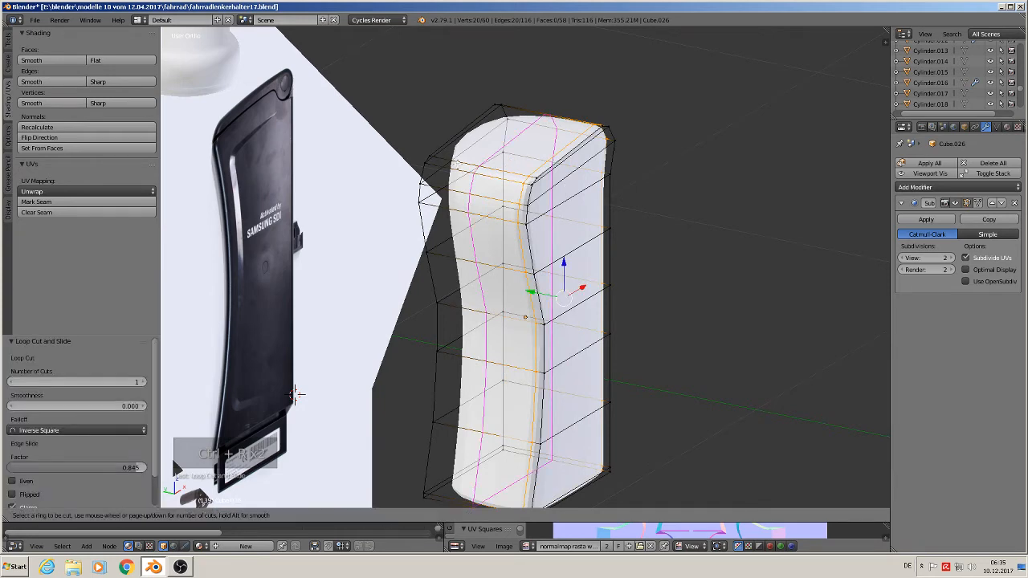
left_click(455, 164)
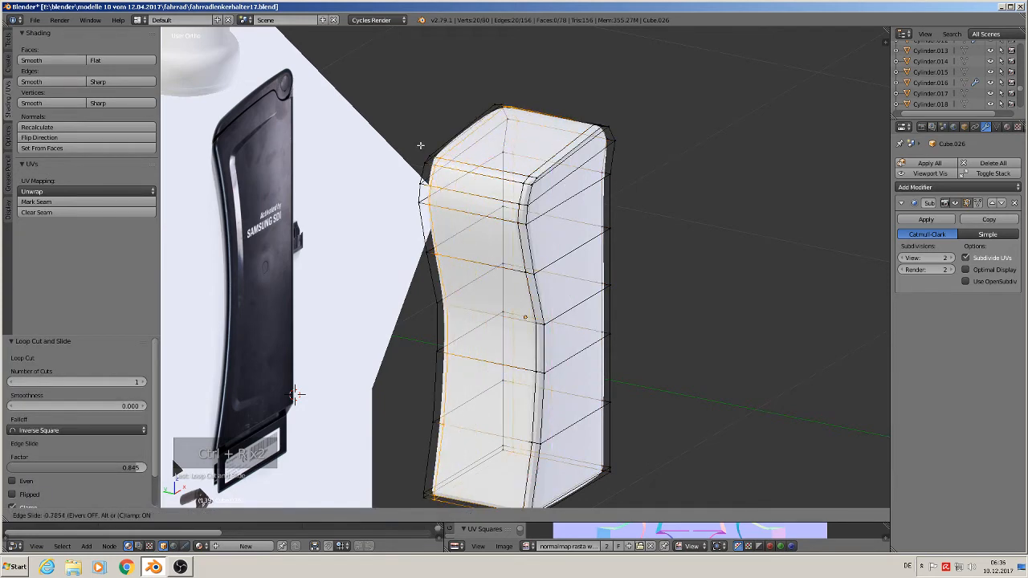
left_click(420, 145)
key("Tab")
Apply smooth shading to the battery and move it 0.627 along X, beside its reference photo.
mouse_move(676, 286)
middle_mouse_down()
mouse_move(573, 289)
mouse_move(692, 290)
mouse_move(615, 289)
middle_mouse_up()
left_click(47, 190)
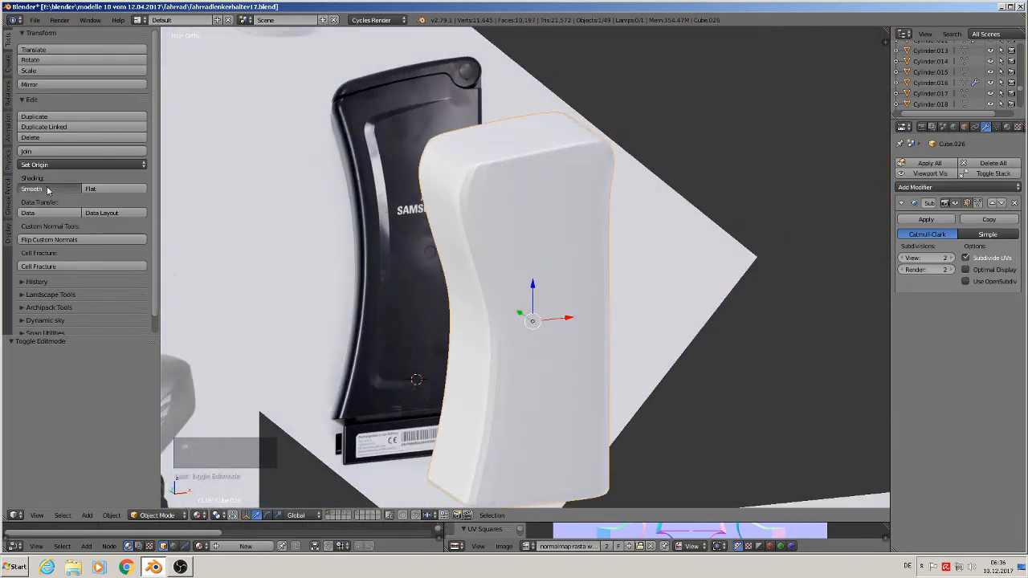
scroll(801, 428, "down", 2)
key("KP_1")
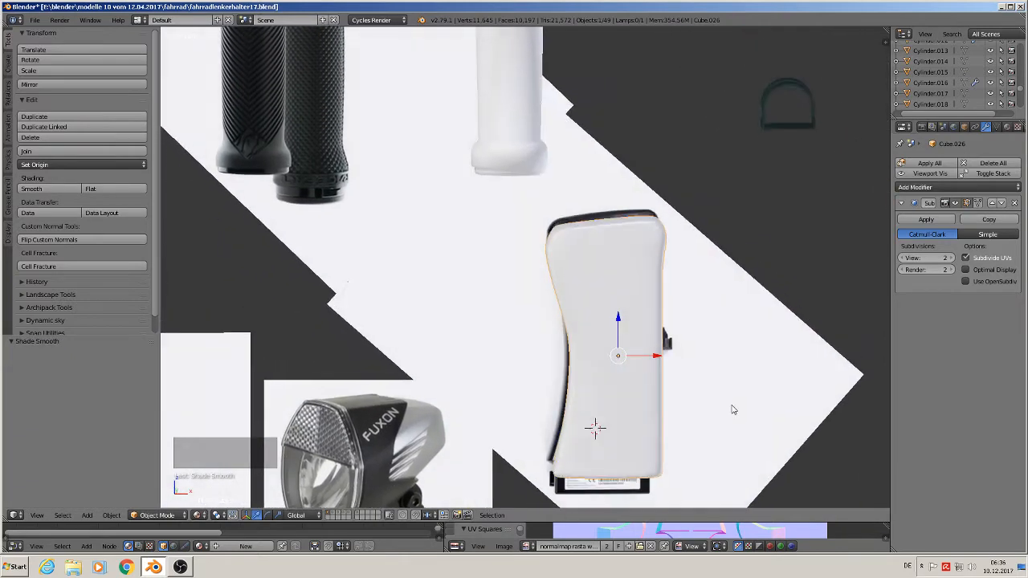
key("KP_1")
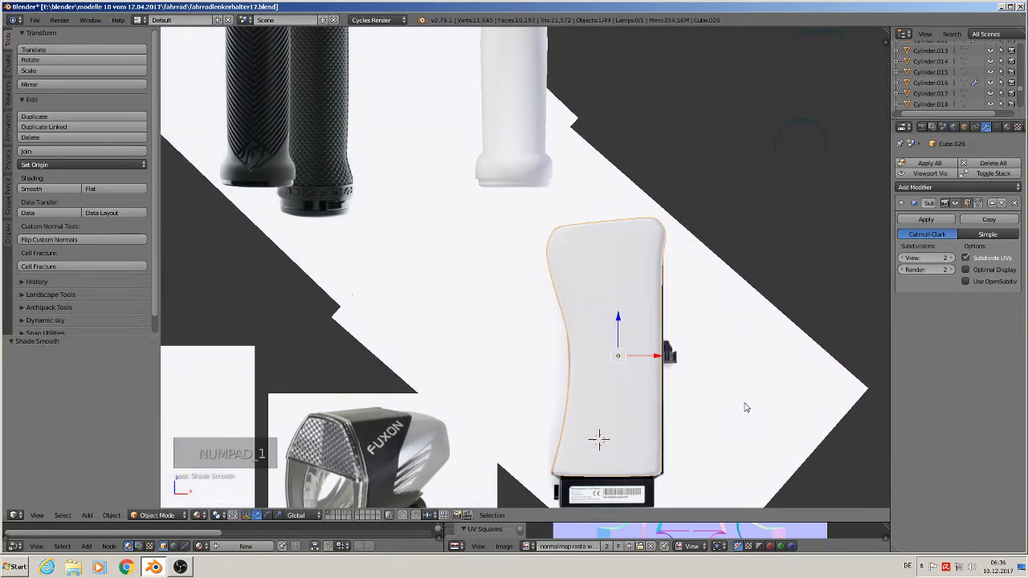
left_click_drag(657, 355, 838, 374)
middle_click_drag(825, 371, 653, 334, "shift")
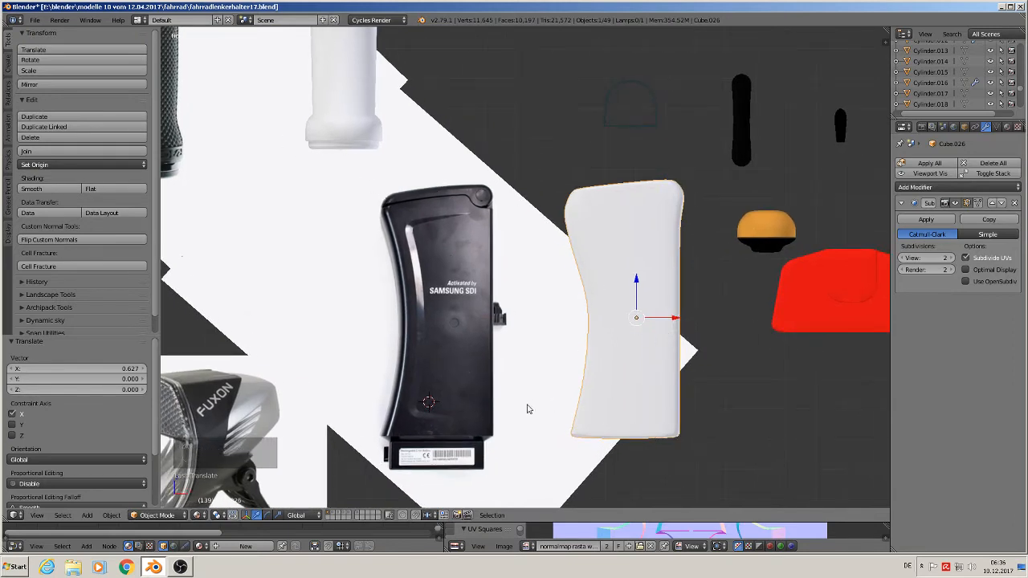
Add a cube on the battery photo's label base, shrink it to about 0.05, and scale it 3.331 along X to the base's width.
middle_click_drag(546, 449, 528, 383, "shift")
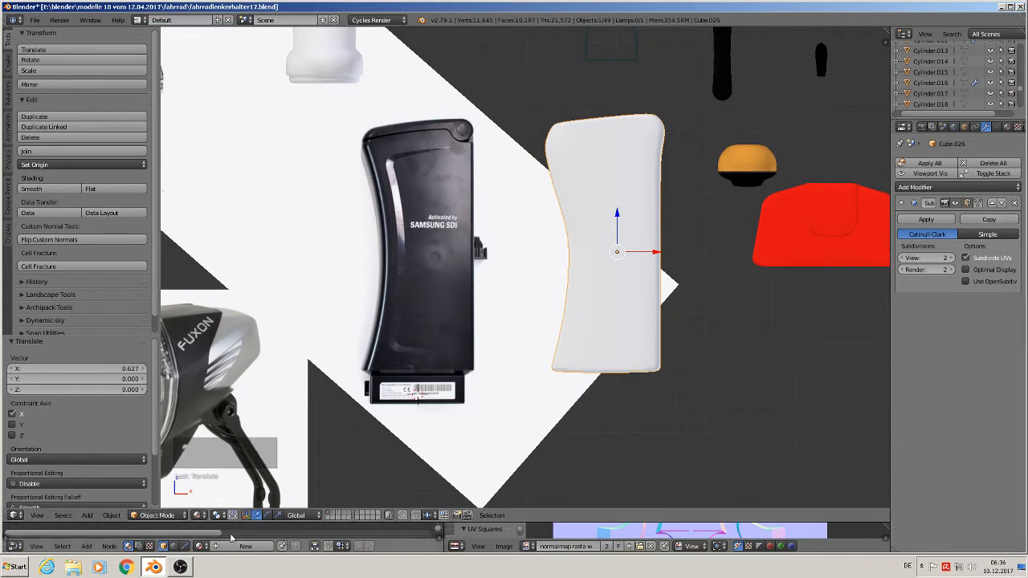
left_click(87, 514)
mouse_move(101, 501)
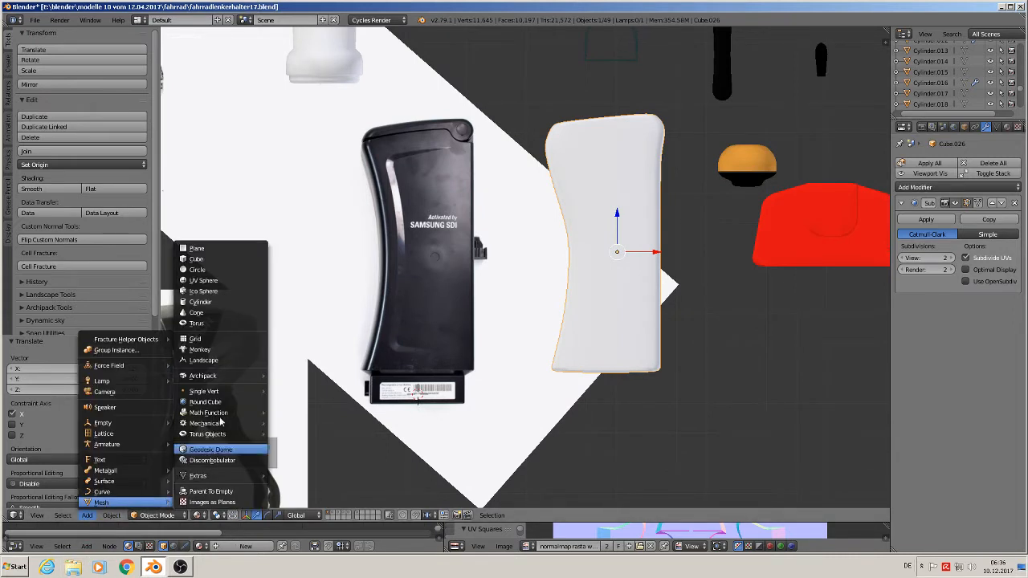
left_click(227, 262)
key("s")
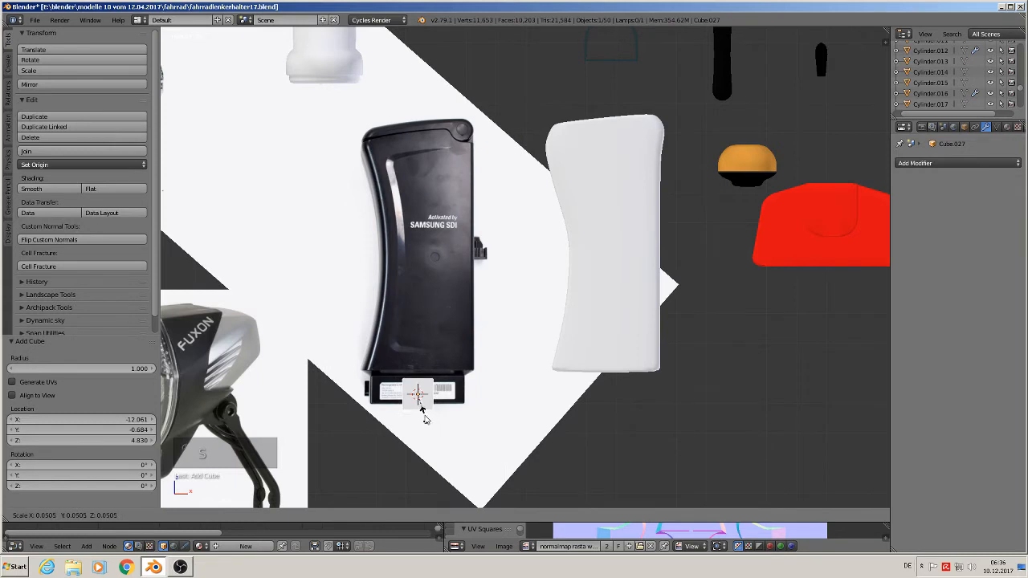
left_click(424, 417)
key("g")
left_click(429, 421)
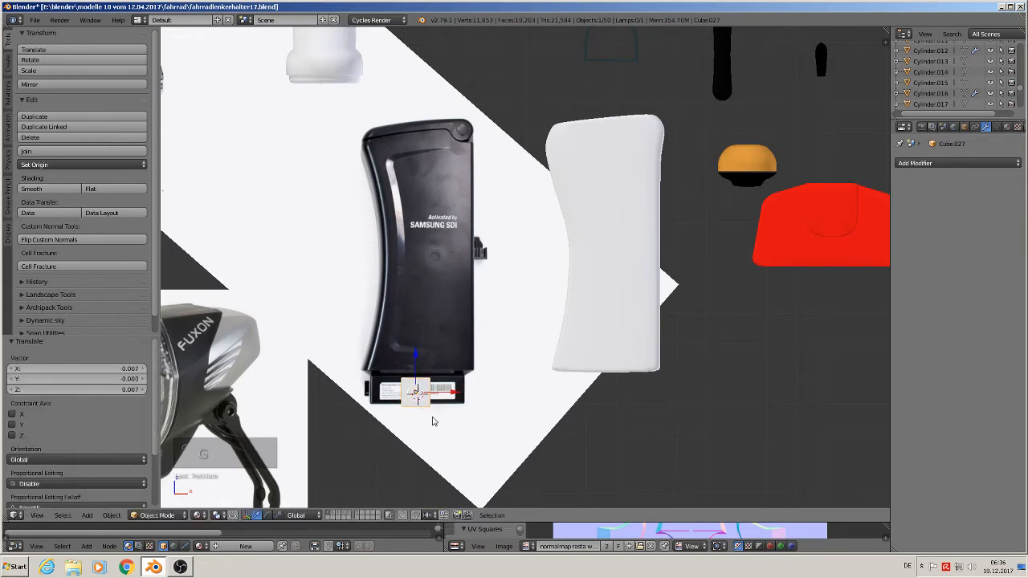
key("s")
key("x")
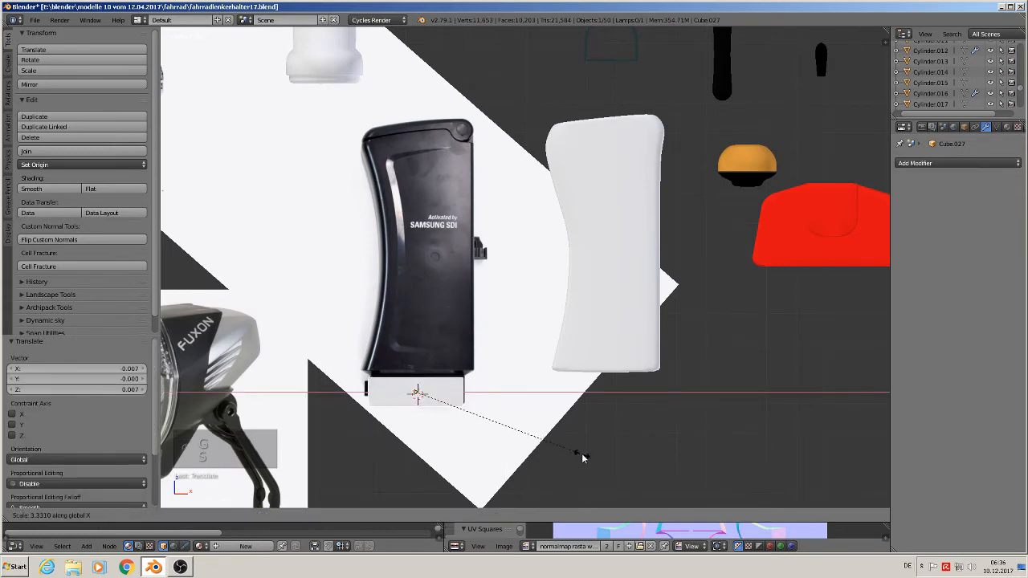
left_click(581, 457)
Move the base block -0.330 along Y in front of the reference image and scale it 2.257 along Y.
middle_click_drag(427, 423, 466, 427)
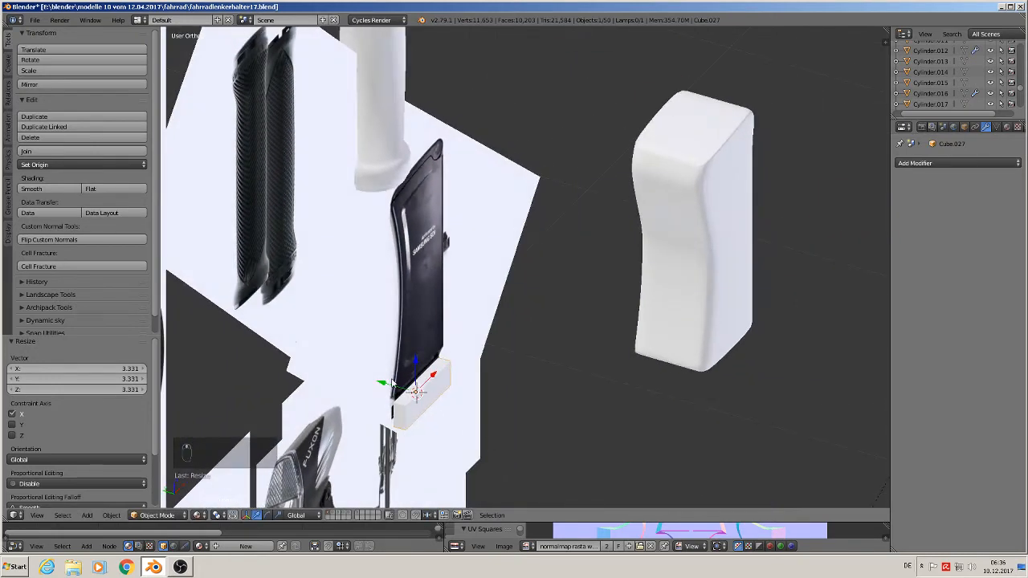
left_click_drag(391, 378, 491, 417)
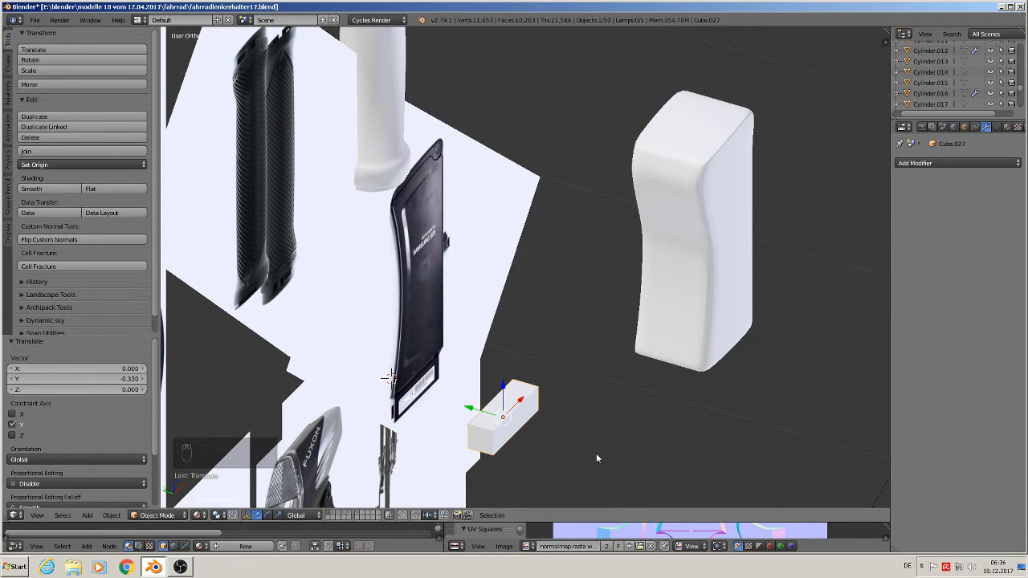
key("s")
key("y")
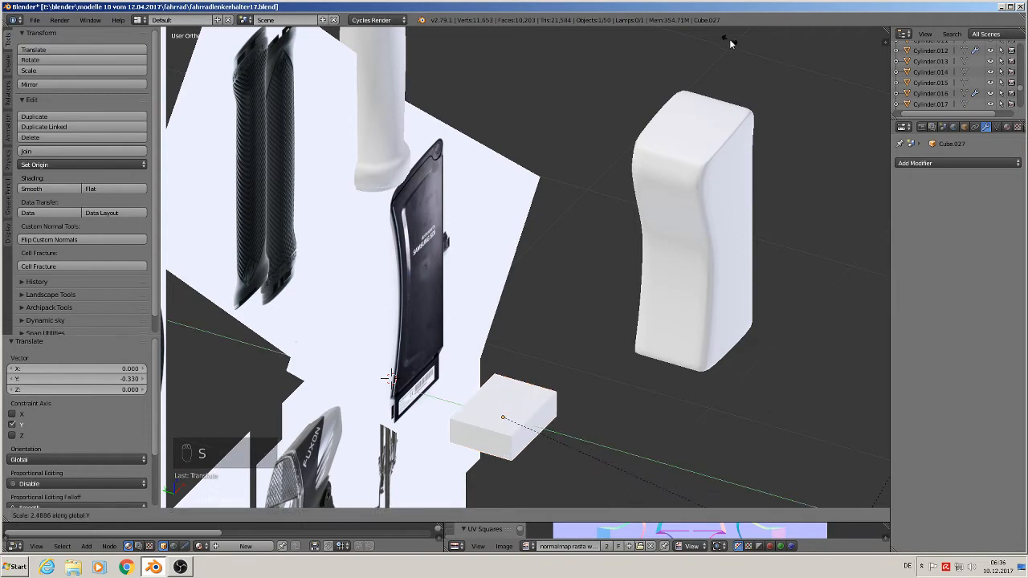
left_click(707, 40)
Bevel all edges of the base block slightly with one segment and leave mesh editing.
scroll(562, 380, "up", 2)
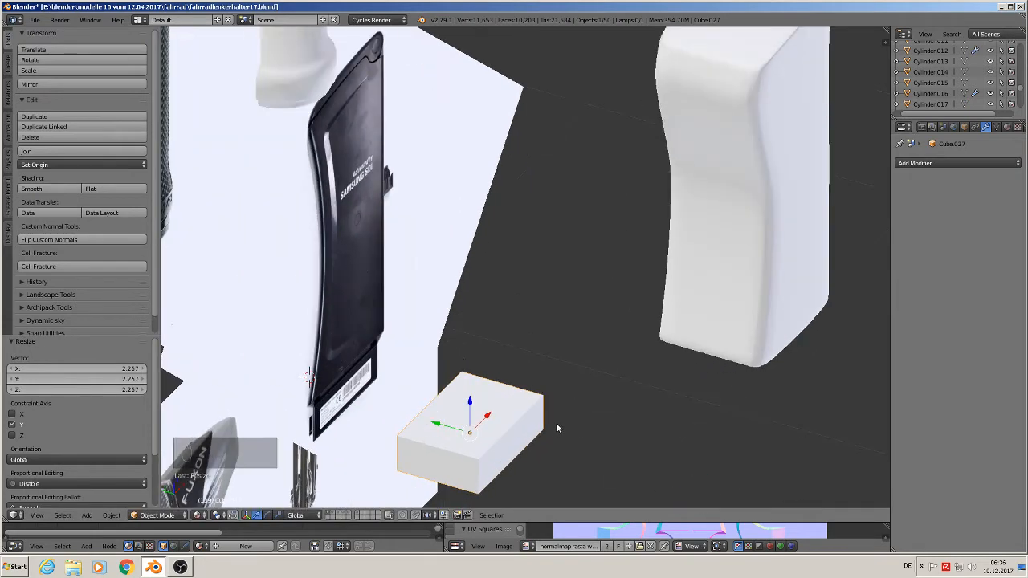
middle_click_drag(556, 422, 608, 266, "shift")
middle_click_drag(619, 273, 556, 280)
key("Tab")
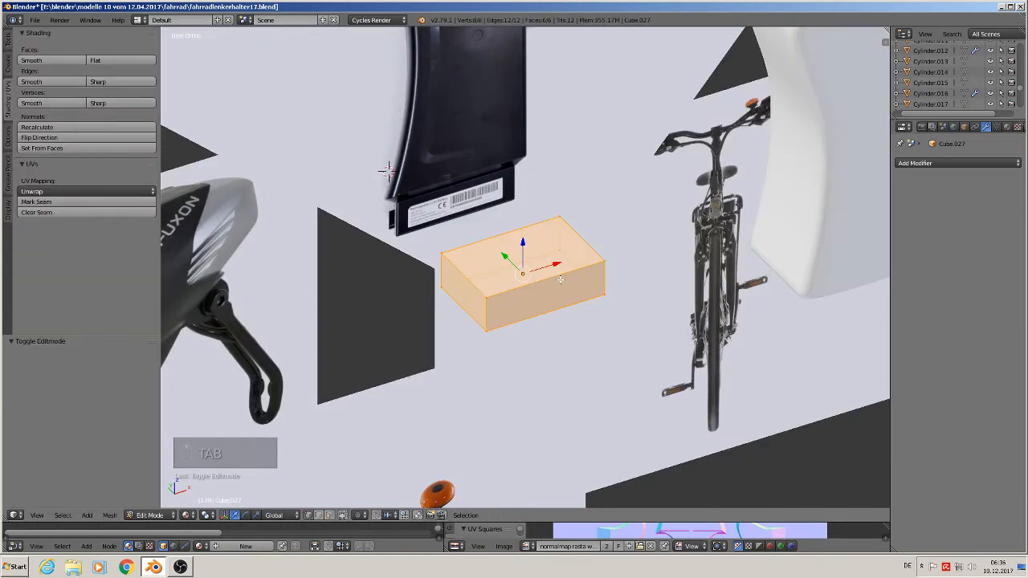
key("ctrl+b")
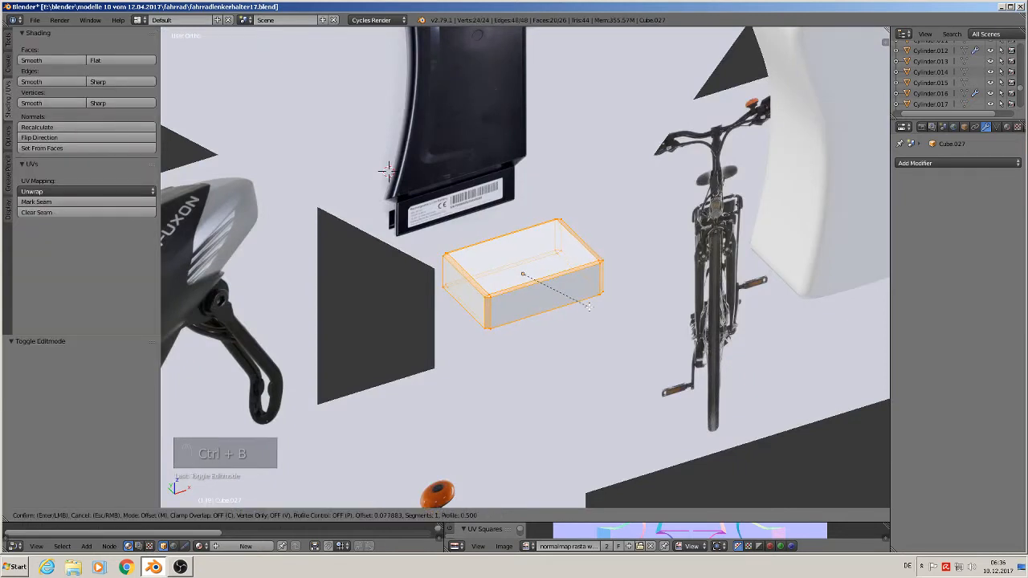
left_click(587, 302)
key("Tab")
Move the base block 0.790 along X and -0.351 along Y towards the battery model.
scroll(585, 295, "down", 3)
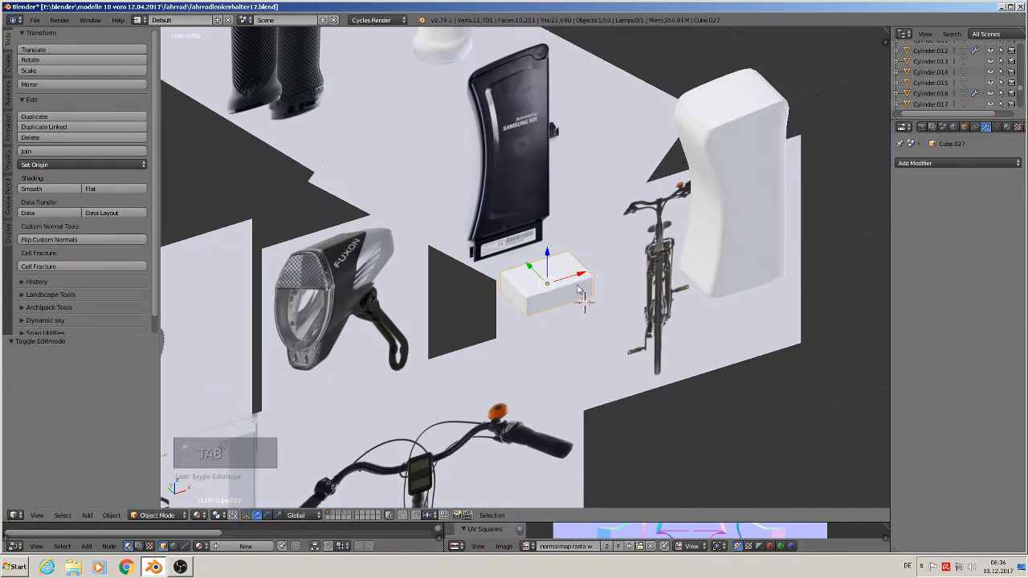
left_click_drag(584, 275, 772, 270)
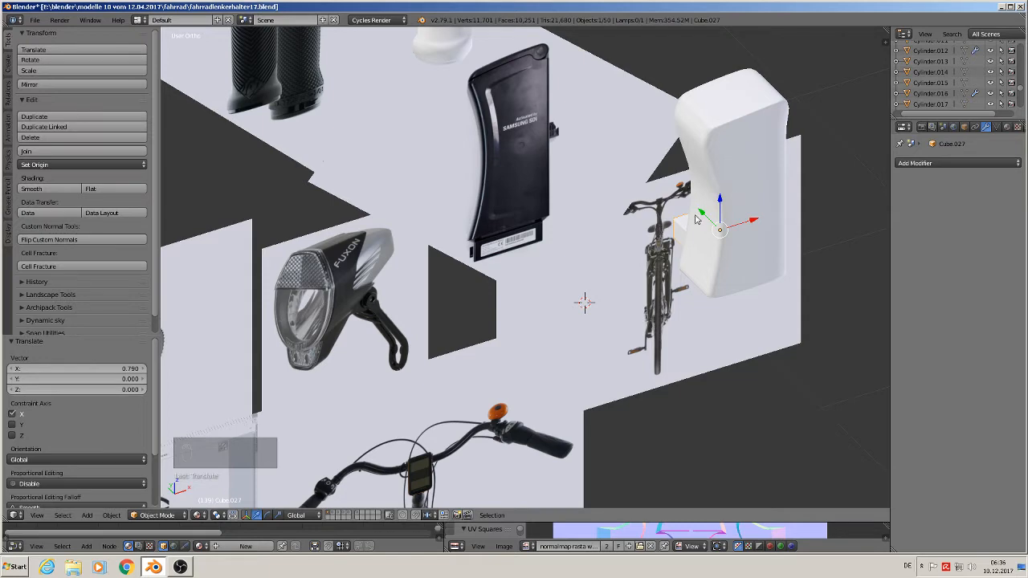
left_click_drag(709, 211, 728, 274)
middle_click_drag(728, 274, 775, 276)
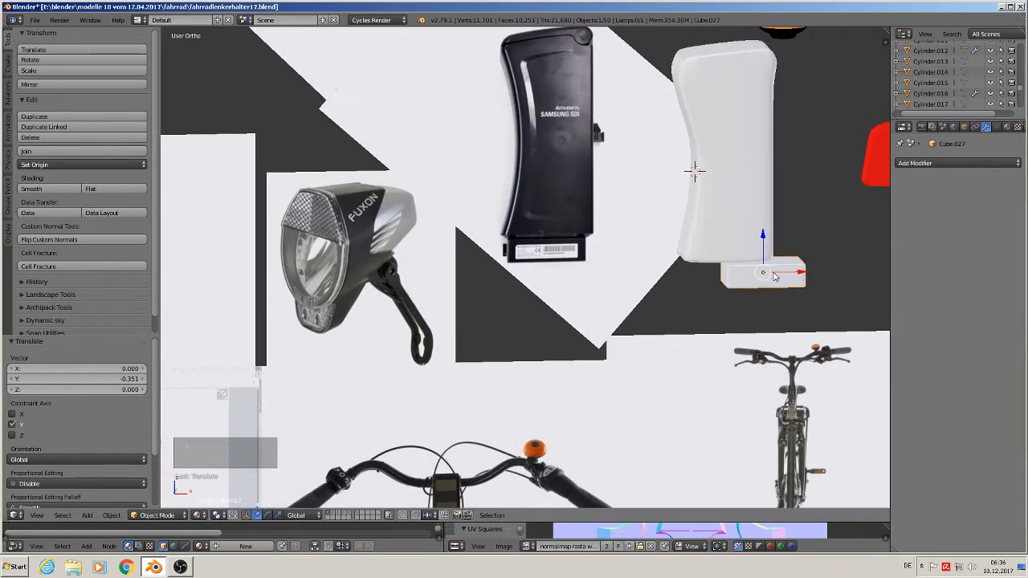
Align the base block along X under the battery's lower end and shift it -0.024 along Y.
key("KP_1")
left_click_drag(799, 274, 722, 231)
middle_click_drag(722, 231, 832, 266)
left_click(698, 253)
left_click_drag(690, 260, 695, 260)
middle_click_drag(695, 260, 607, 247)
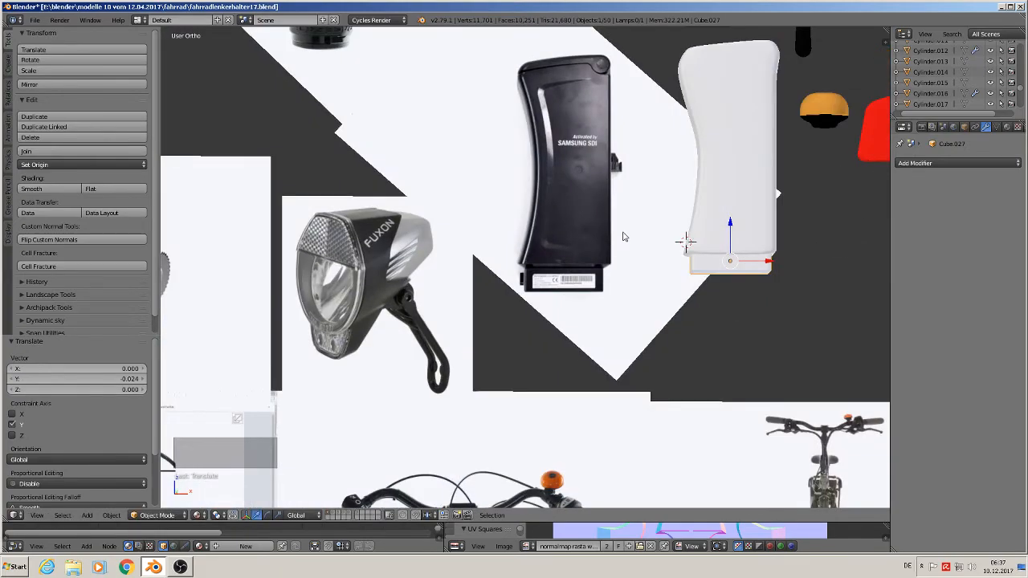
key("KP_1")
middle_click_drag(196, 248, 482, 372, "shift")
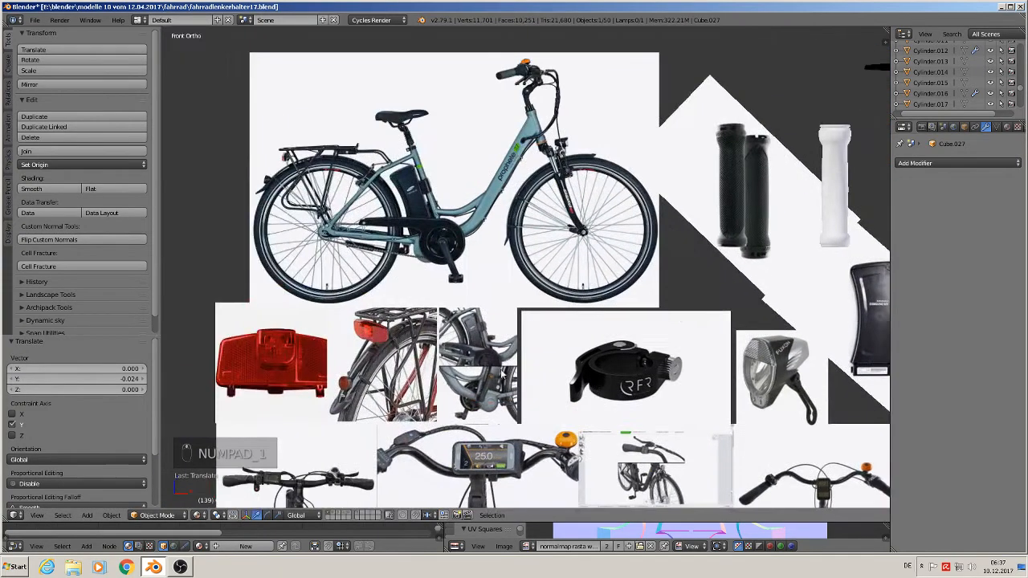
scroll(491, 366, "up", 10)
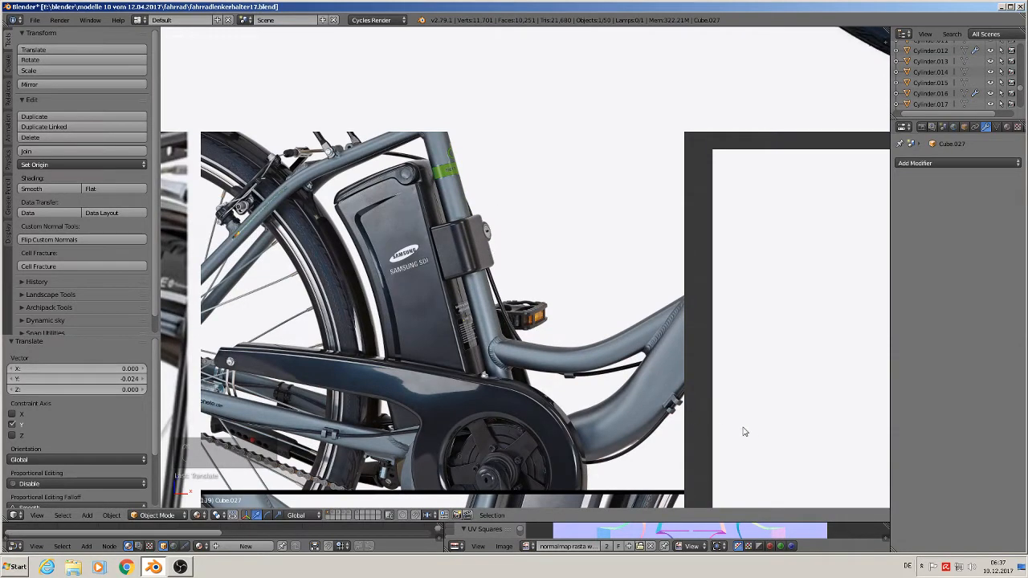
scroll(744, 432, "down", 3)
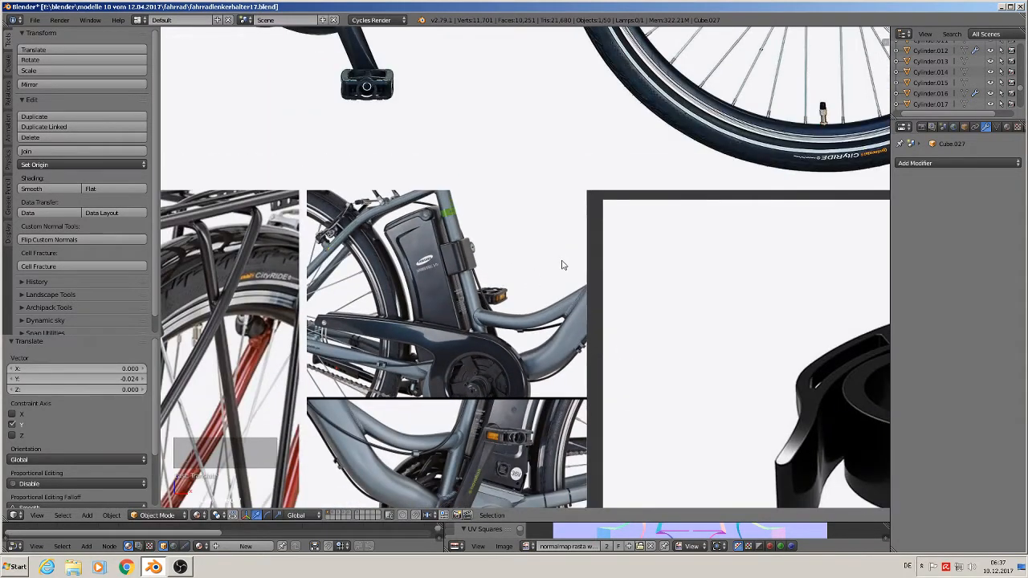
left_click(87, 516)
mouse_move(98, 503)
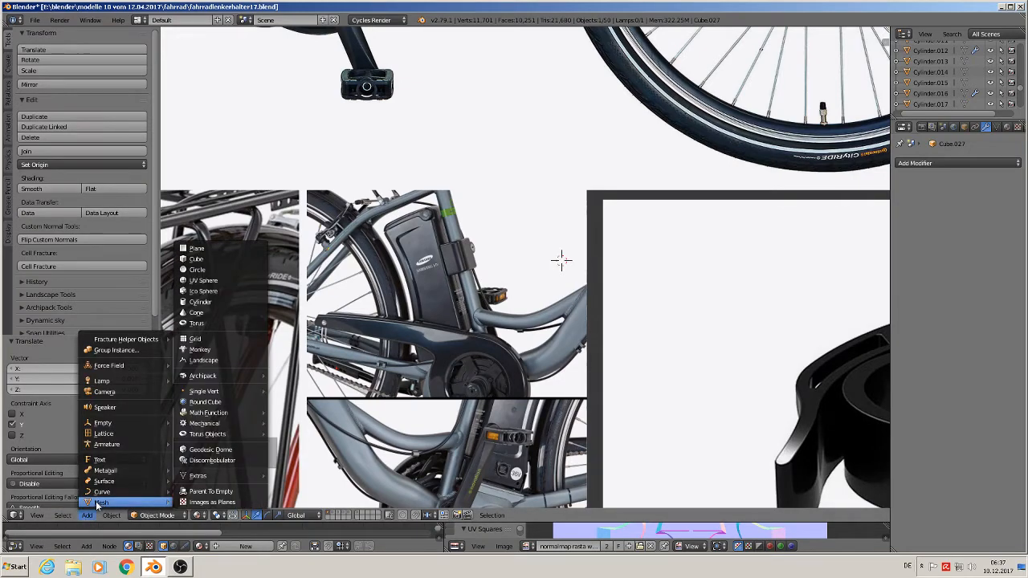
Duplicate the base block and move the copy -3.381 along X, beside the photos of the battery mounted on the frame.
scroll(842, 247, "down", 5)
middle_click_drag(769, 271, 197, 280, "shift")
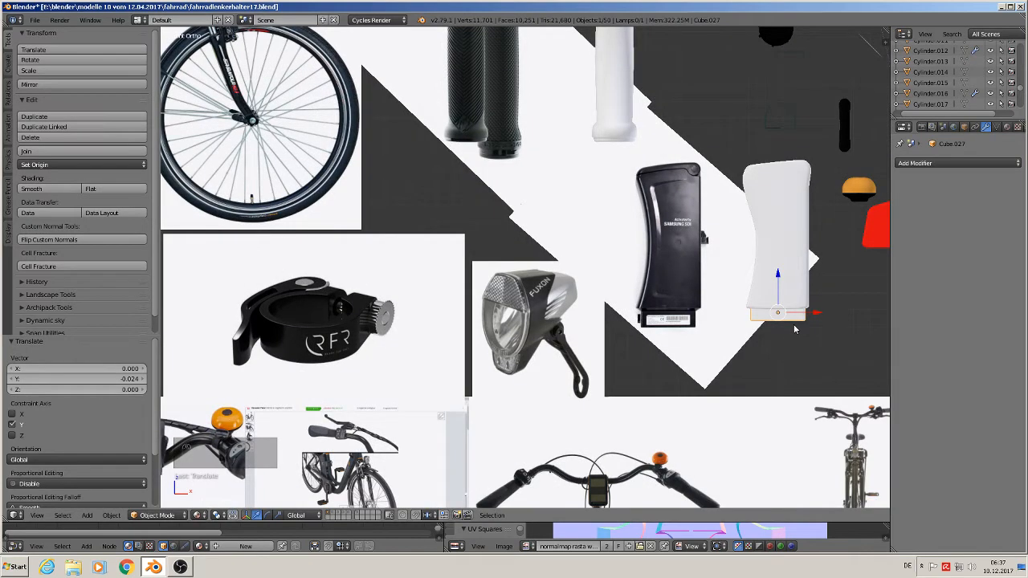
key("shift+d")
key("x")
left_click(207, 283)
middle_click_drag(246, 280, 756, 230, "shift")
key("r")
key("x")
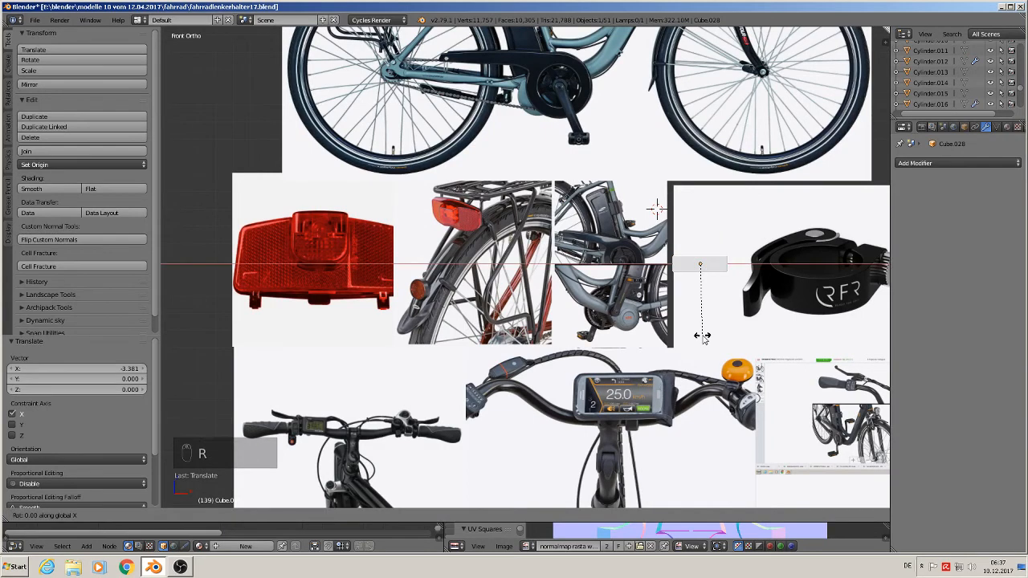
right_click(702, 337)
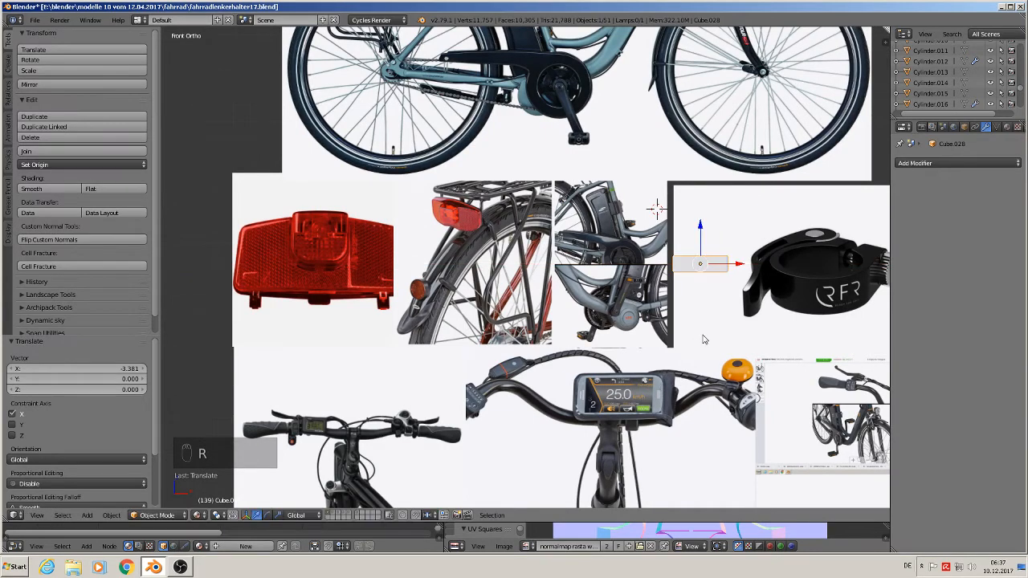
key("r")
key("x")
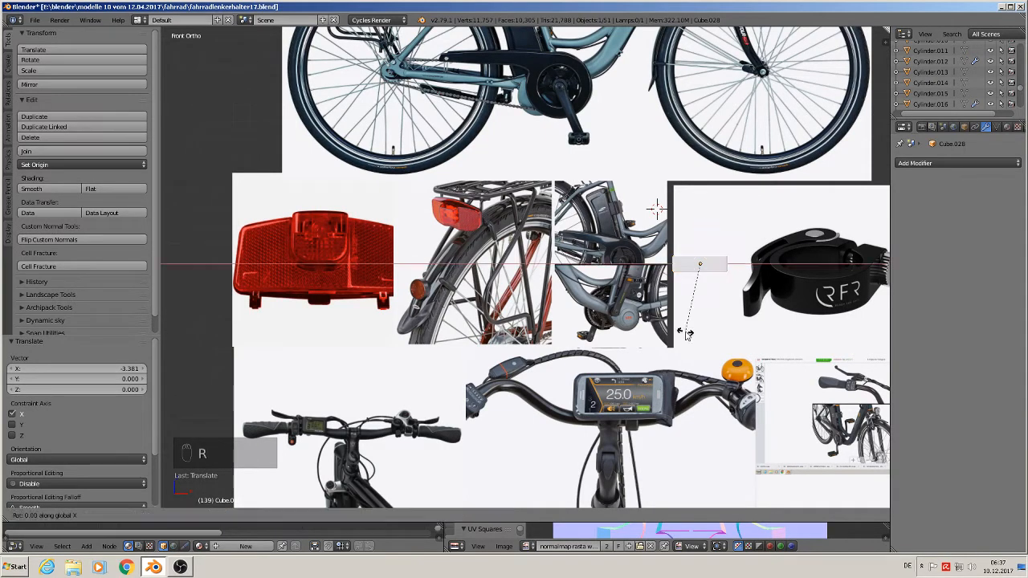
right_click(652, 321)
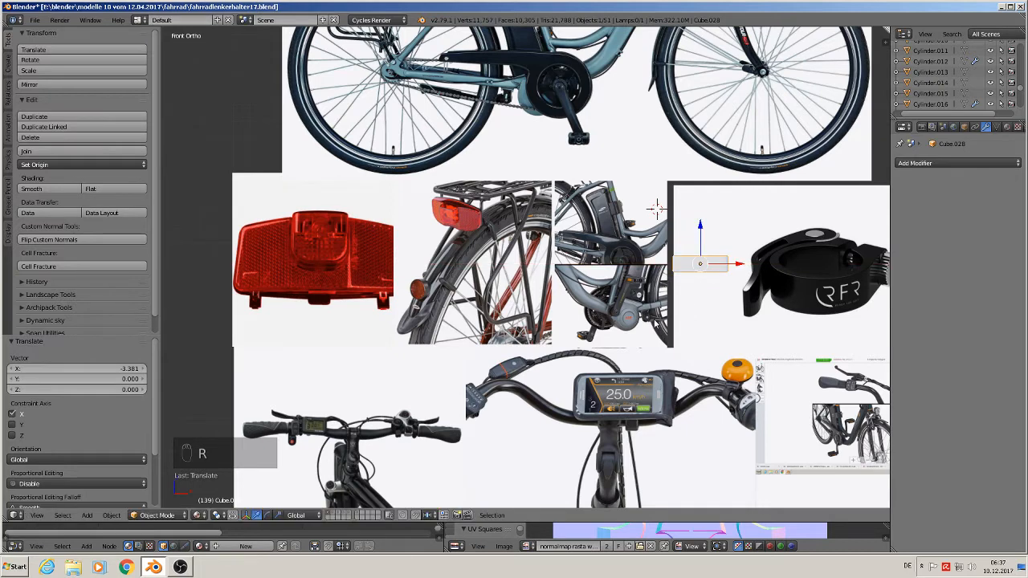
key("r")
key("x")
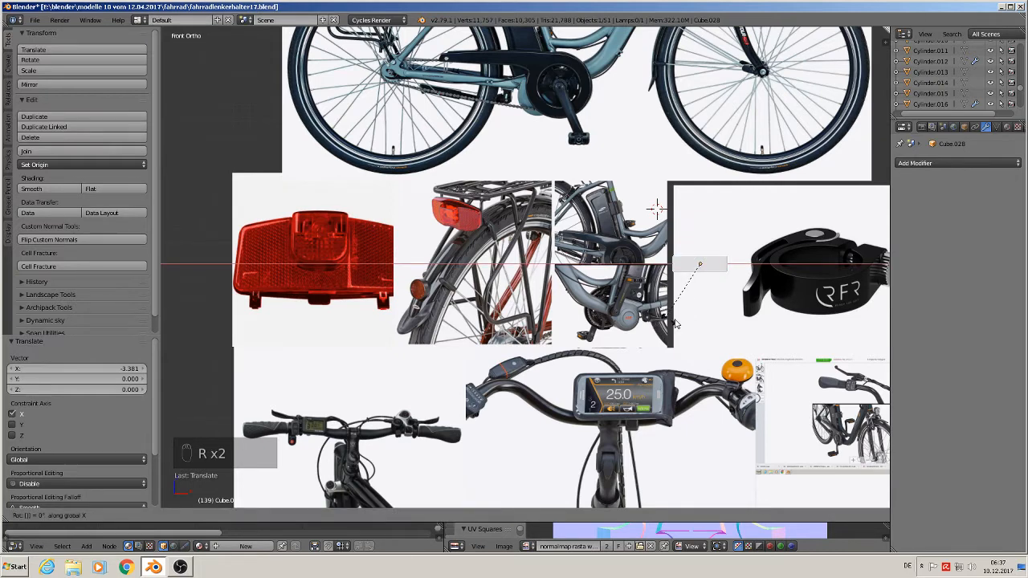
left_click(674, 324)
Rotate the duplicated block 90° about X so its broad face points to the front.
type("rx")
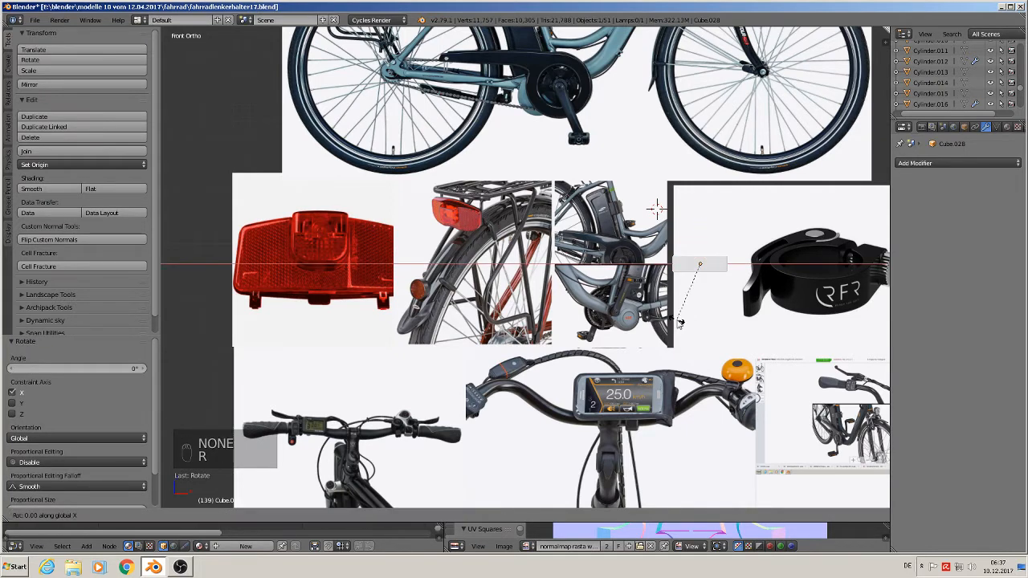
type("90")
left_click(692, 326)
scroll(636, 277, "up", 5)
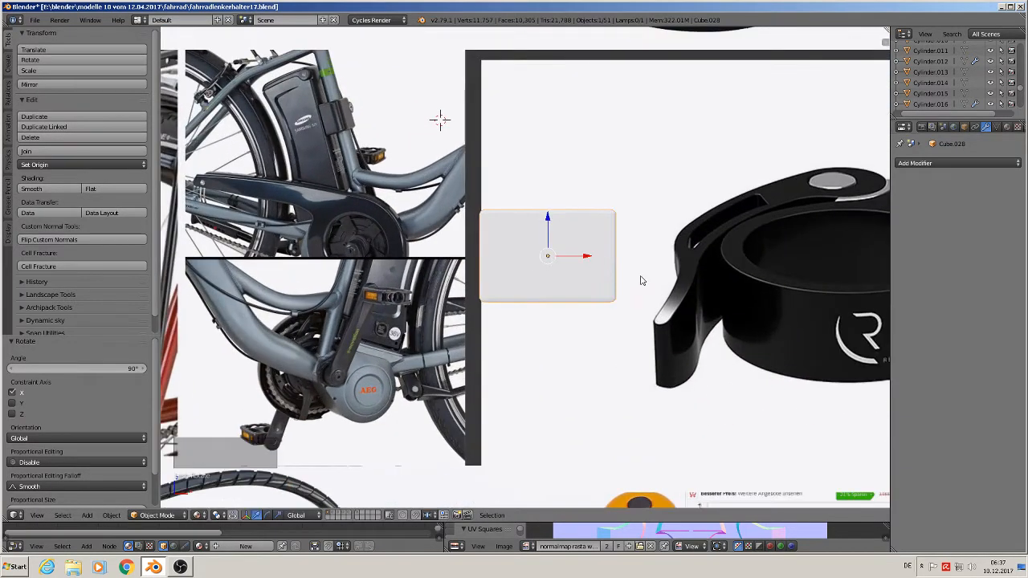
Shorten the duplicated block along X by moving its +X end vertices inward.
key("Tab")
key("a")
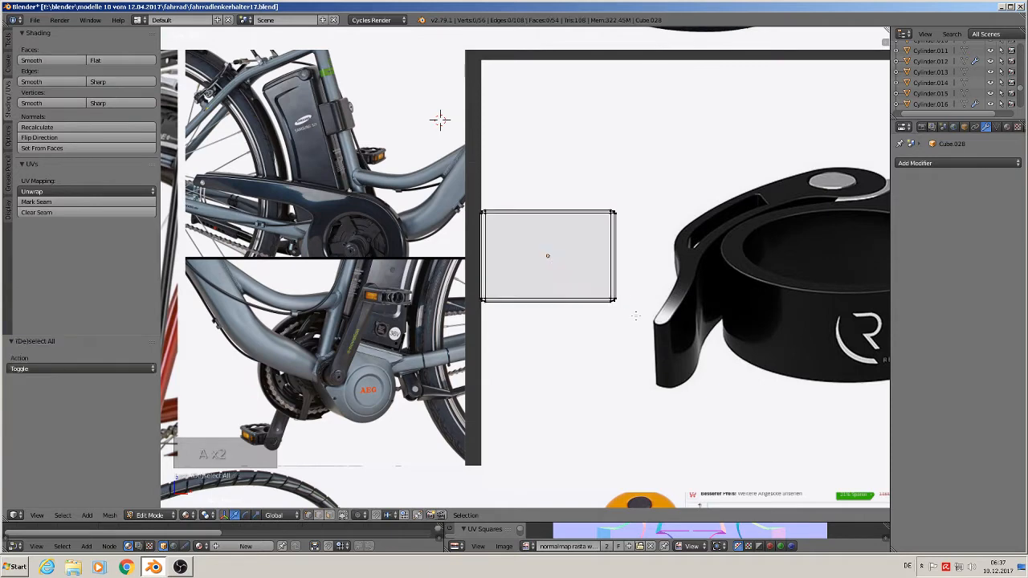
key("b")
left_click_drag(638, 312, 573, 106)
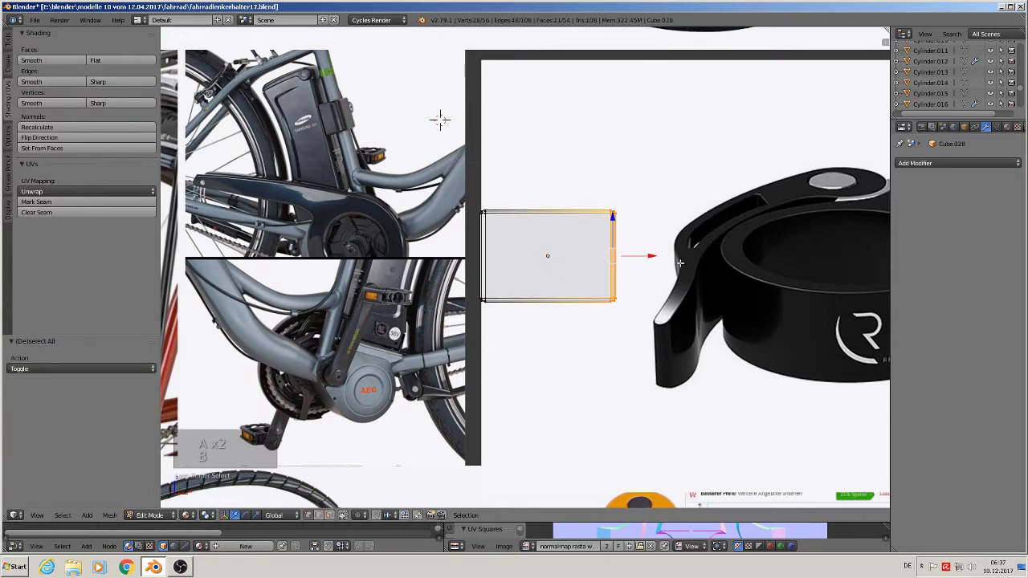
left_click_drag(655, 255, 624, 254)
key("Tab")
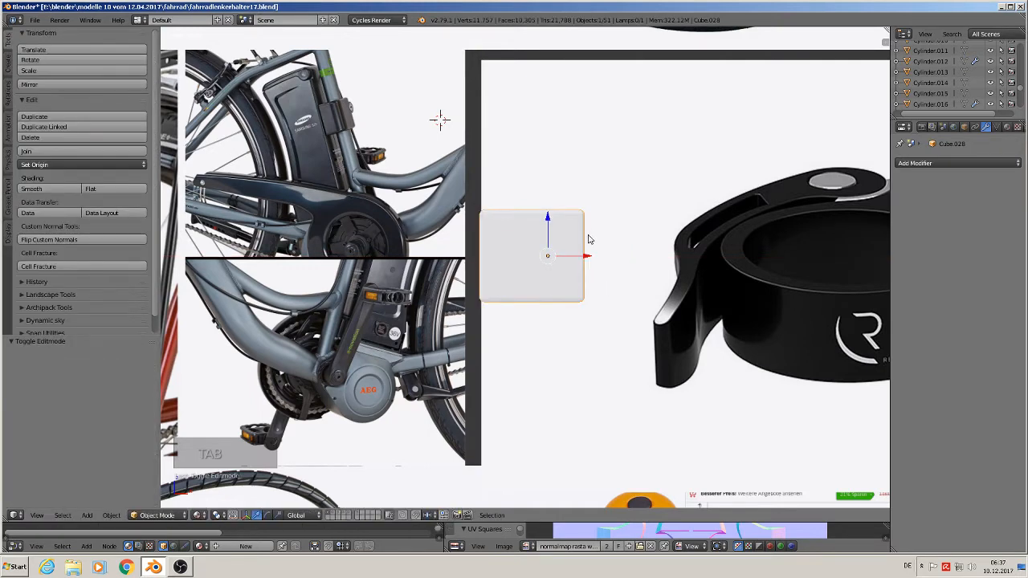
Delete the duplicated block beside the battery photos.
middle_click_drag(589, 240, 583, 259)
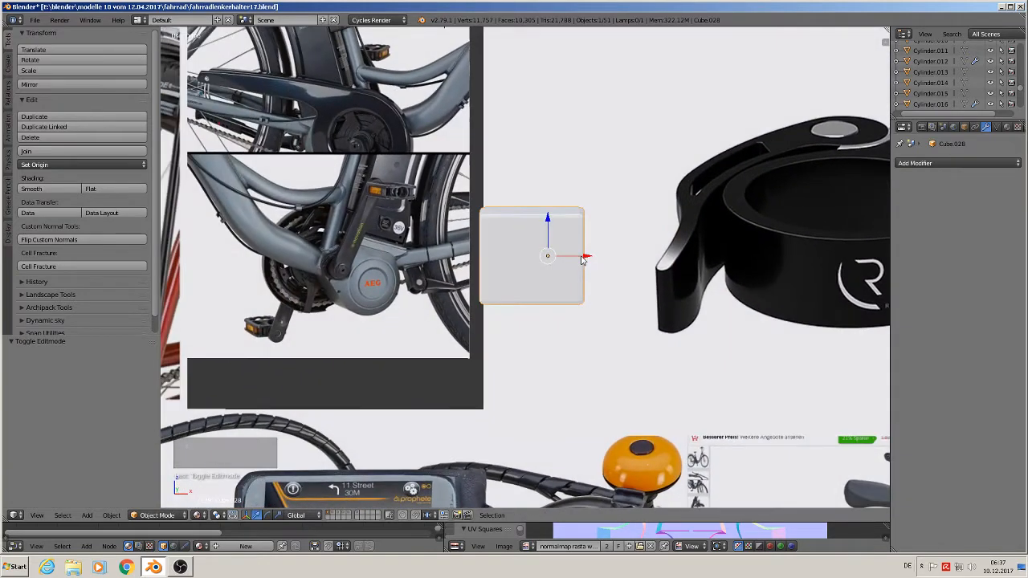
key("KP_1")
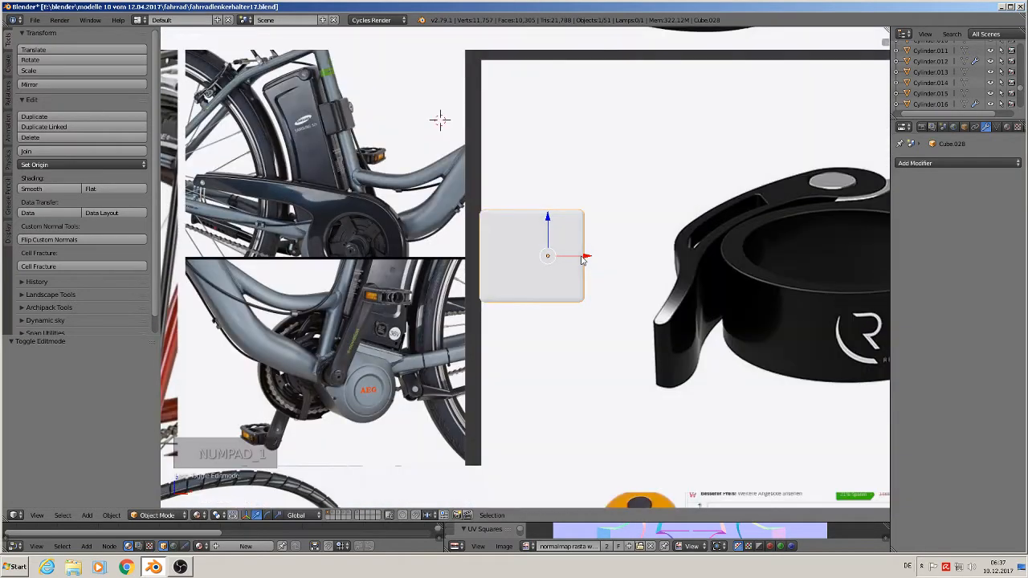
key("x")
left_click(578, 255)
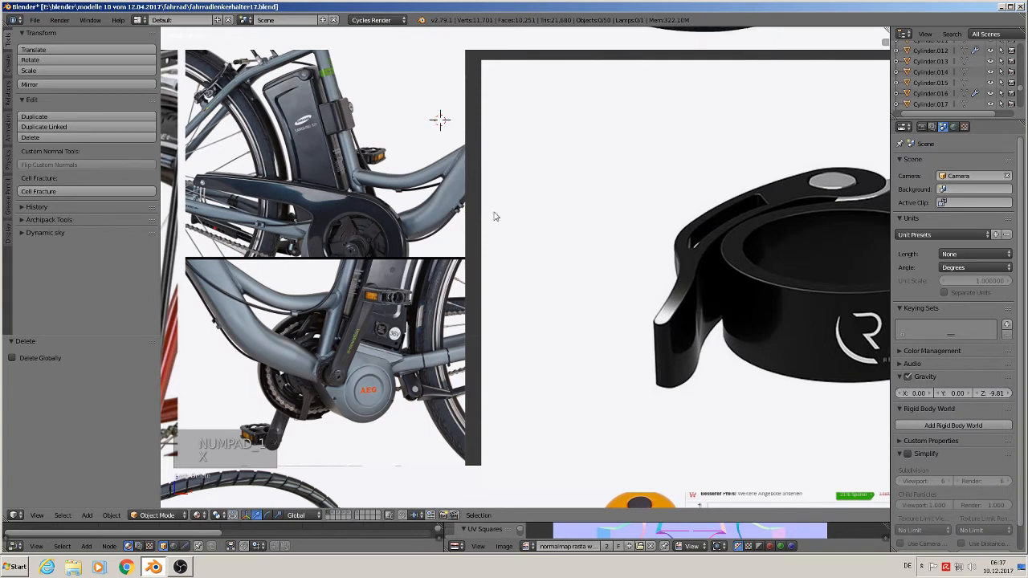
Add a new cube in the empty area beside the battery photos and scale it to 0.068.
left_click(535, 200)
left_click(91, 515)
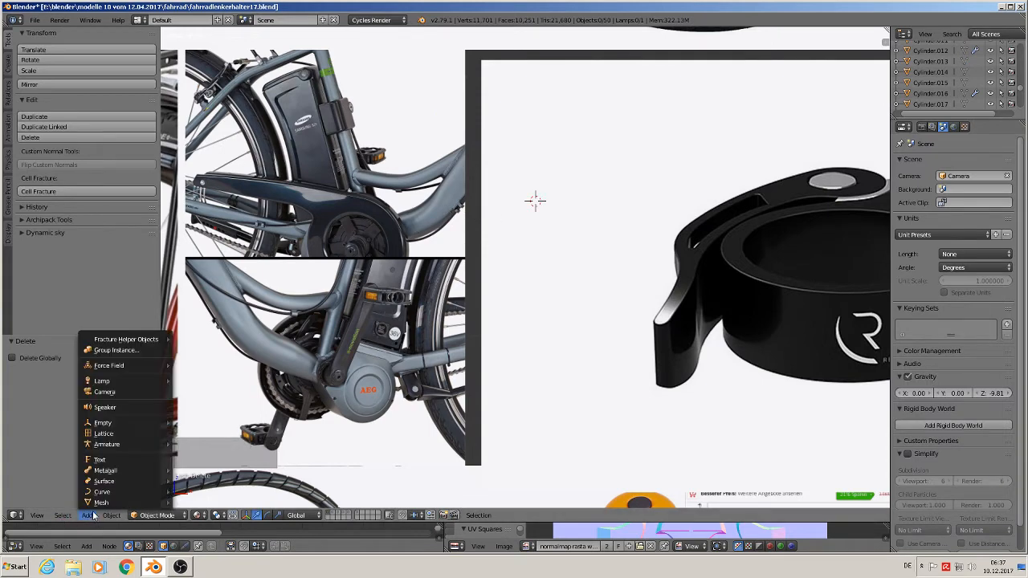
mouse_move(103, 503)
left_click(221, 248)
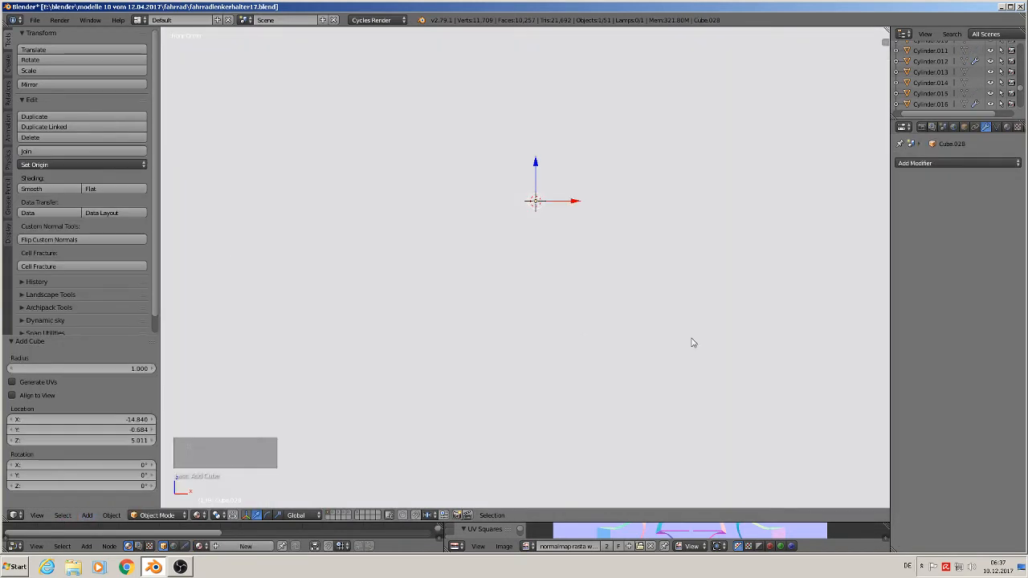
key("s")
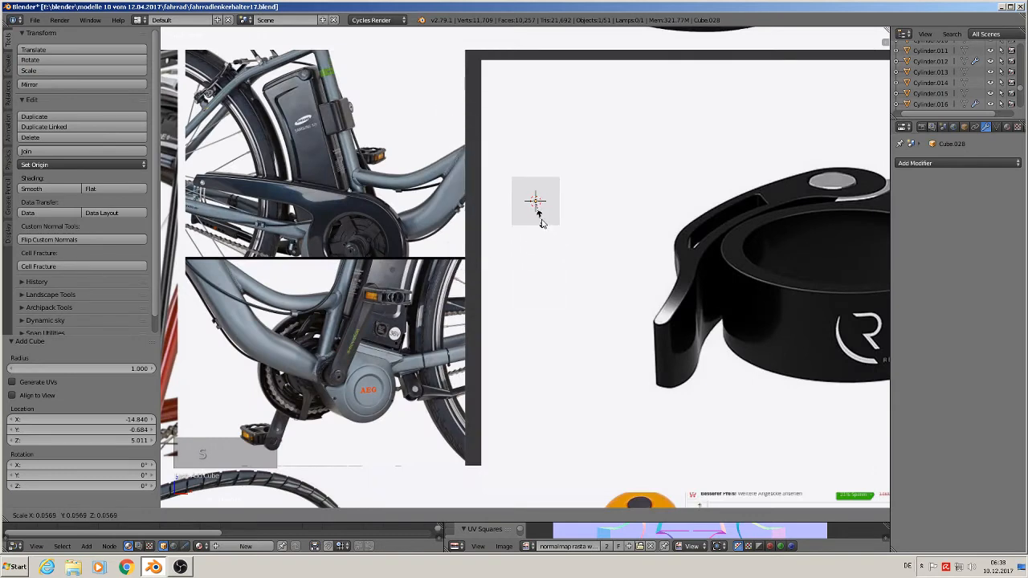
left_click(540, 229)
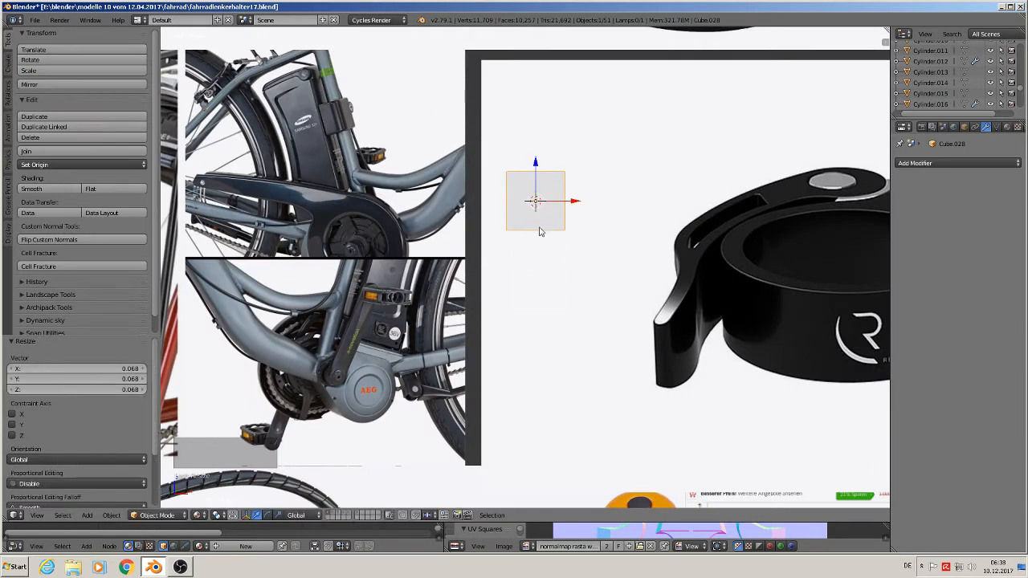
Move the cube -0.339 along X and 0.202 along Z beside the photographed battery holder, and scale it by 0.577.
key("g")
left_click(394, 143)
key("s")
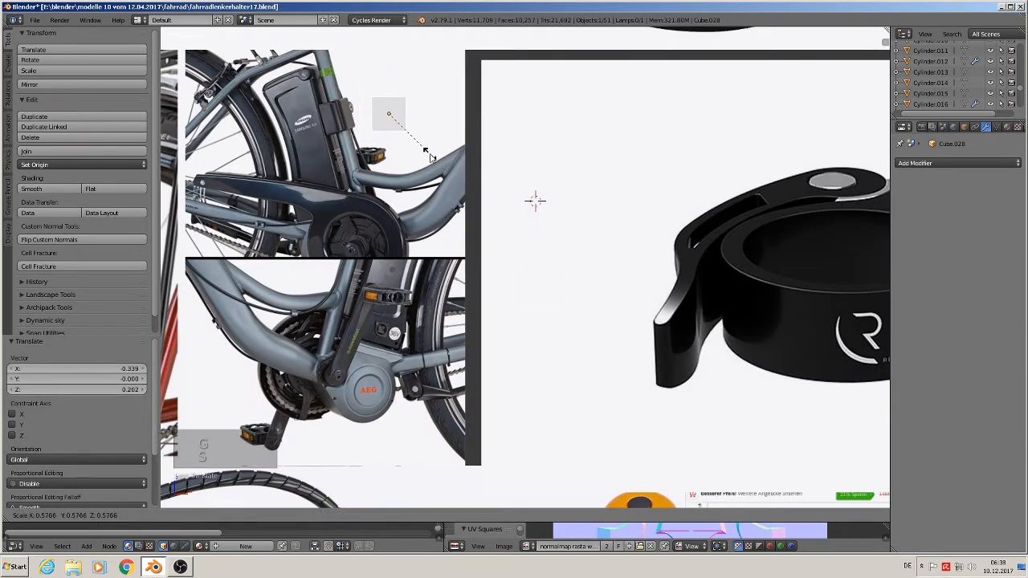
left_click(429, 157)
scroll(437, 164, "up", 2)
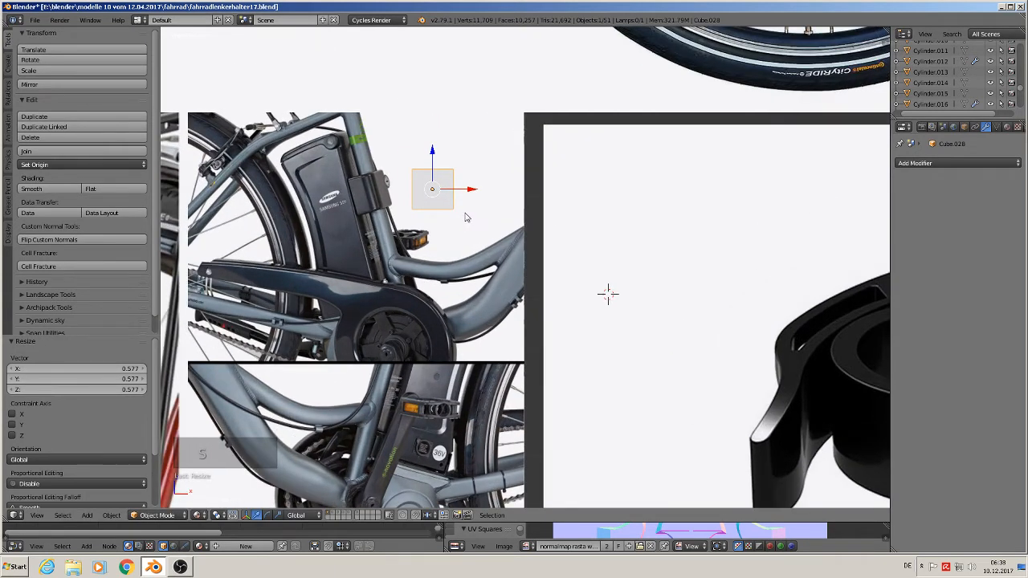
Stretch the cube along X by a factor of 1.346 to match the proportions of the photographed battery holder.
key("s")
key("x")
left_click(480, 220)
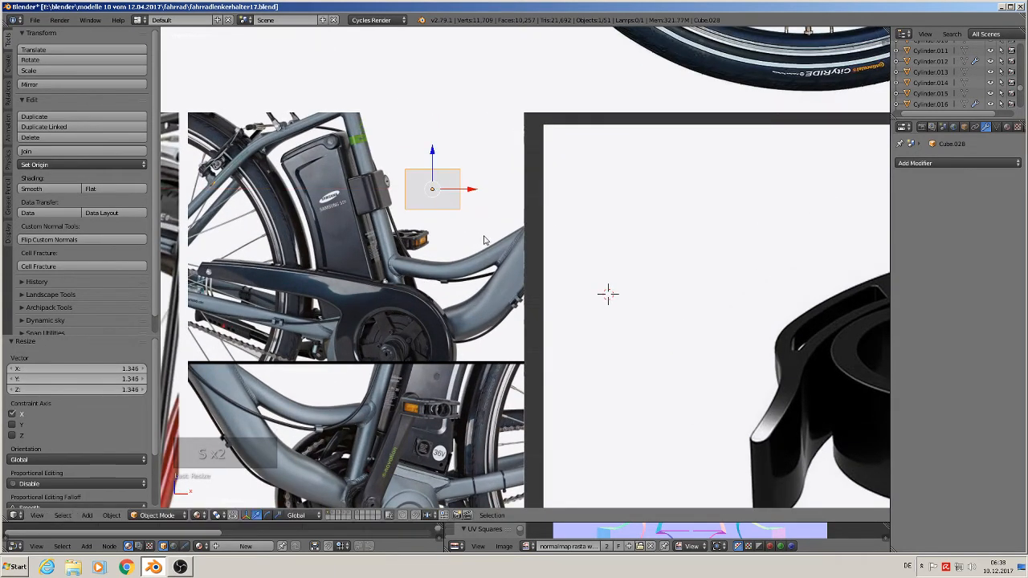
middle_click_drag(484, 236, 445, 224)
scroll(444, 224, "up", 2)
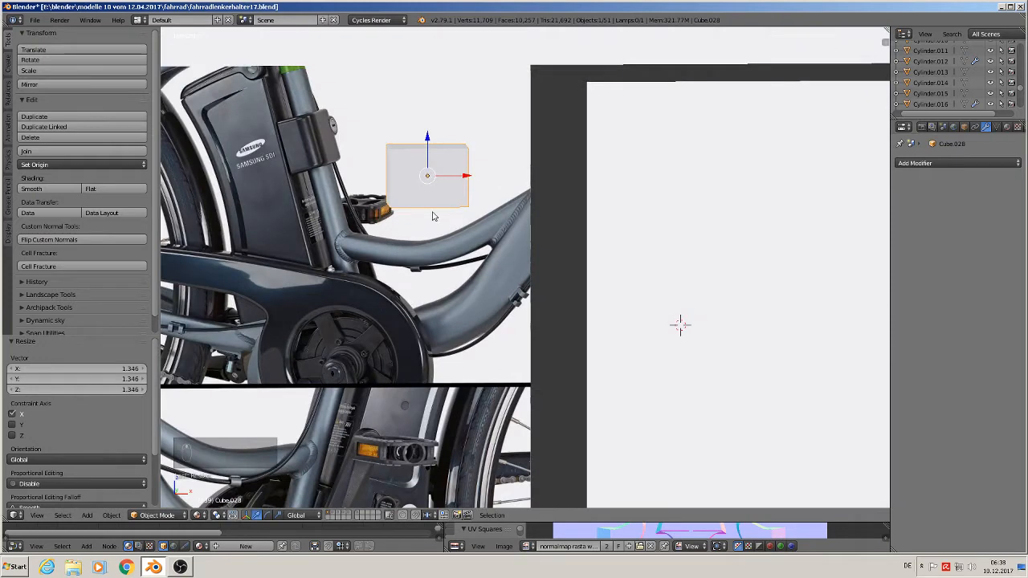
key("KP_1")
scroll(422, 197, "up", 2)
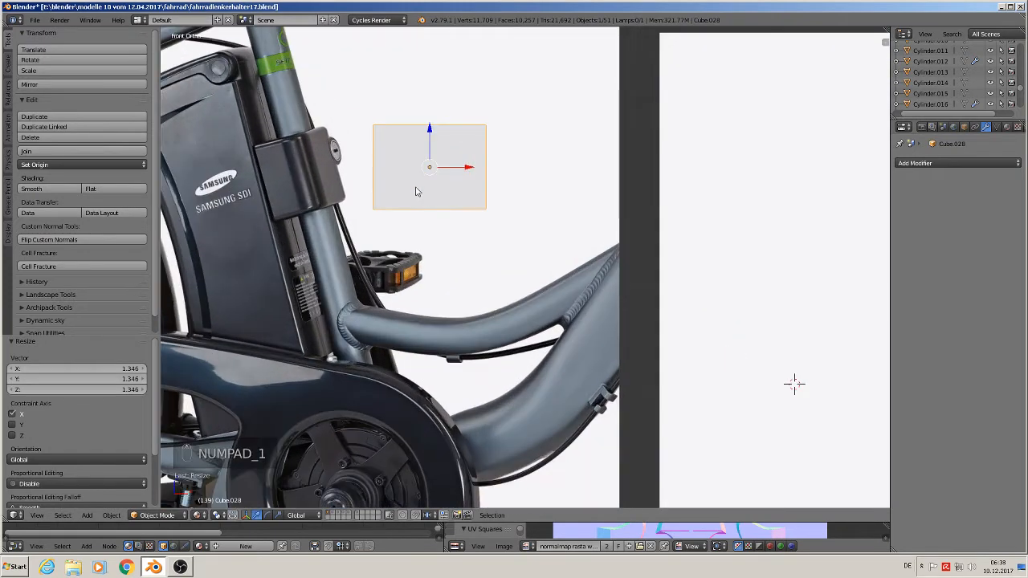
Open the cube's mesh for editing in edge selection mode.
key("Tab")
right_click(374, 135)
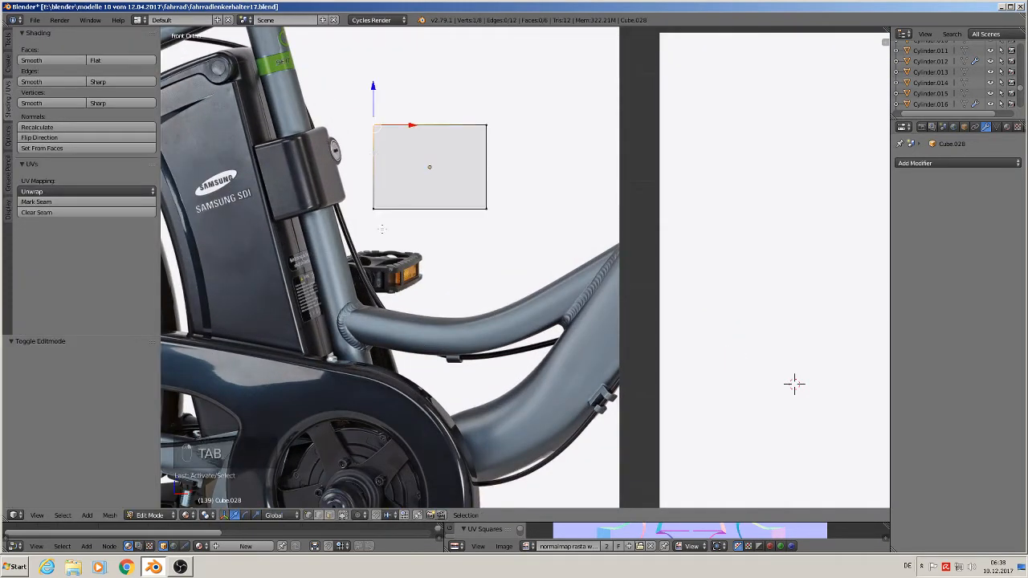
left_click(319, 514)
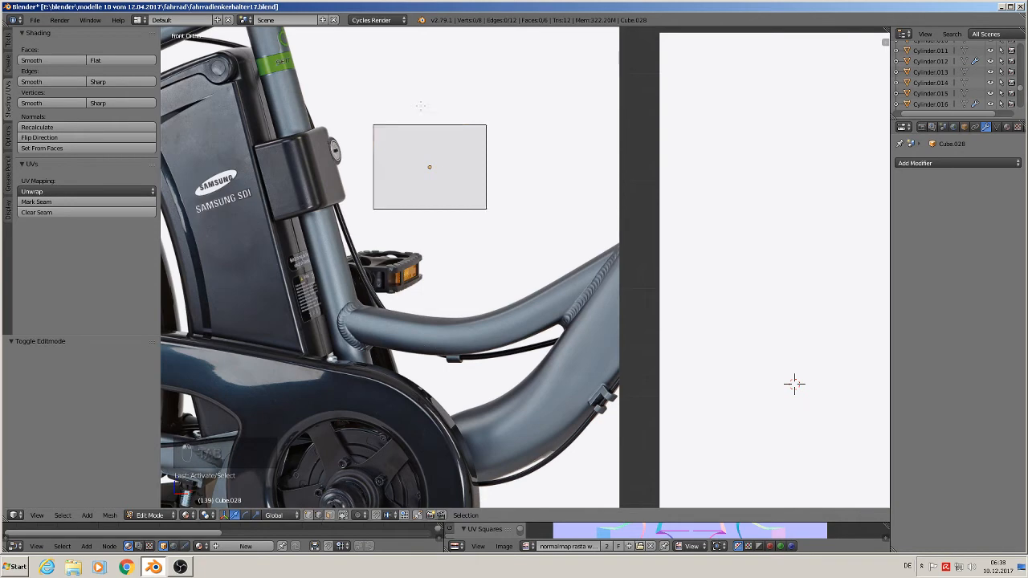
right_click(374, 167)
right_click(489, 168, "shift")
middle_click_drag(487, 167, 498, 190)
right_click(470, 147, "shift")
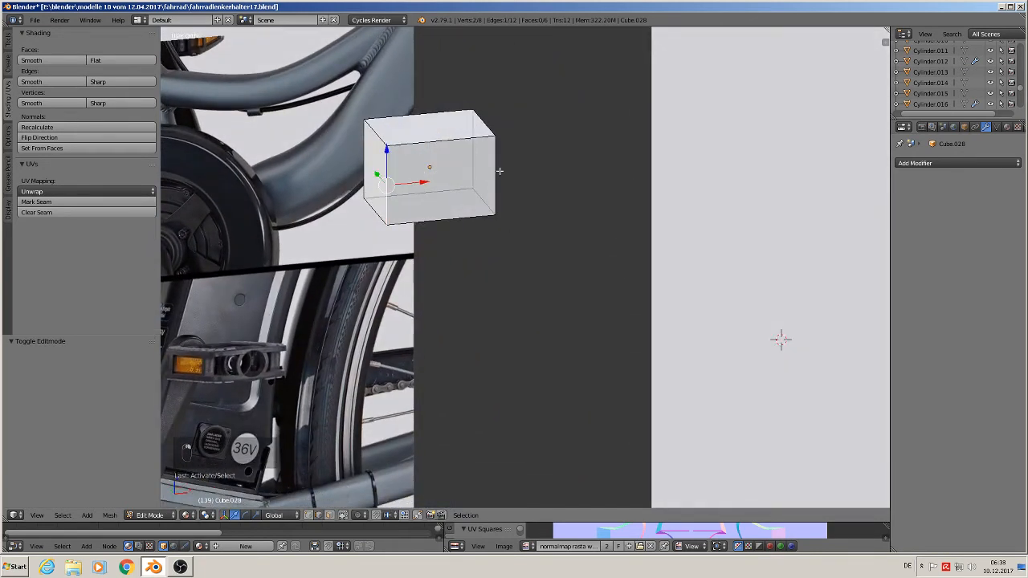
right_click(499, 171, "shift")
key("ctrl+b")
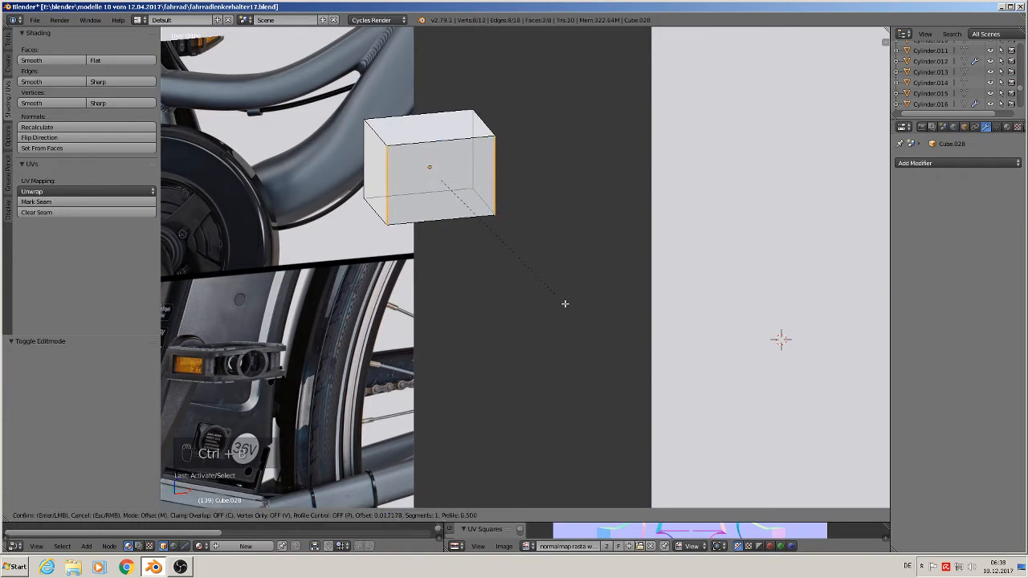
right_click(354, 95)
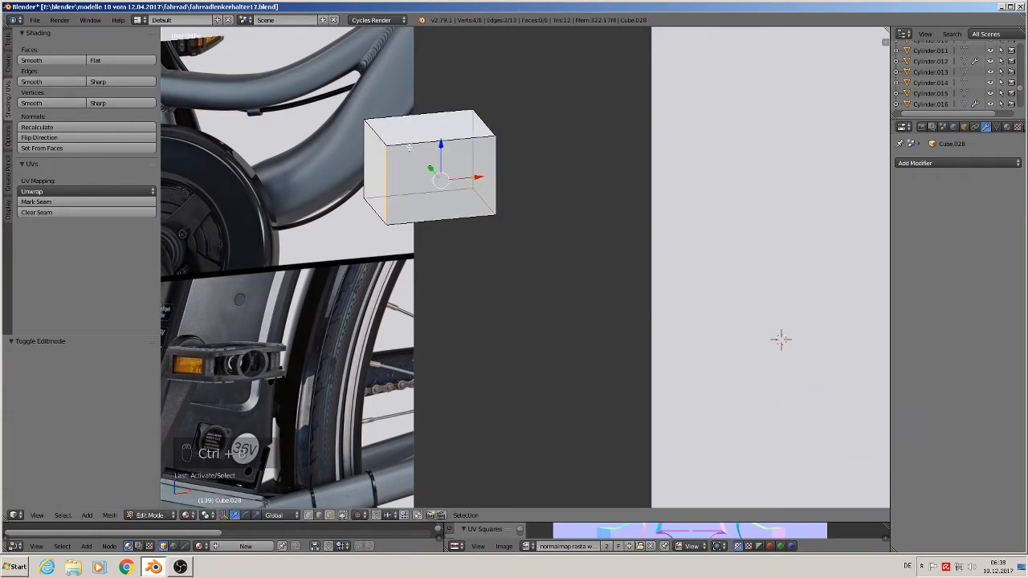
Cut the cube with two evenly spaced loops across its width and one centred loop across its depth.
key("KP_1")
key("ctrl+r")
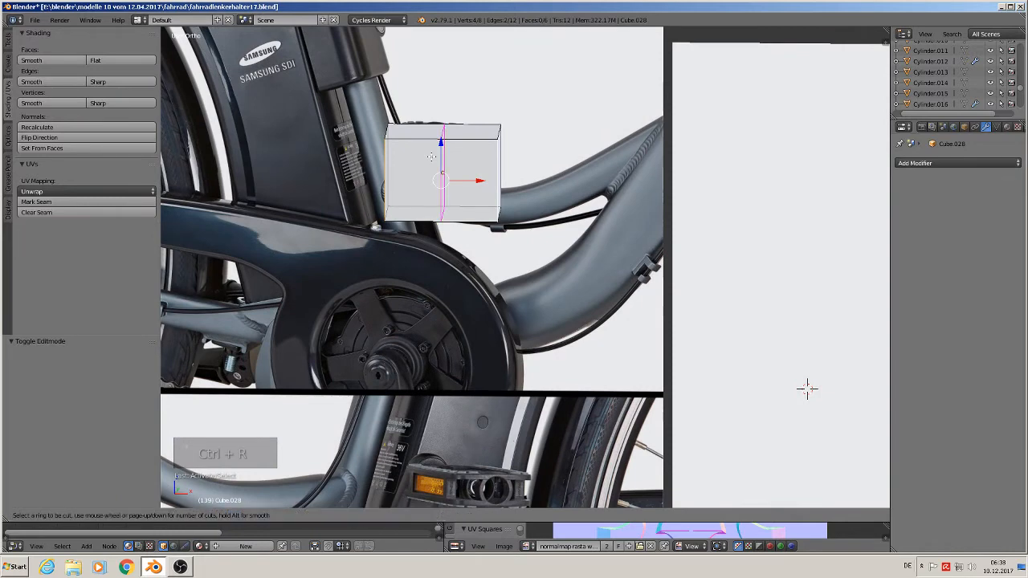
scroll(431, 156, "up", 1)
left_click(431, 156)
right_click(431, 156)
middle_click_drag(400, 130, 464, 186)
key("ctrl+r")
left_click(400, 157)
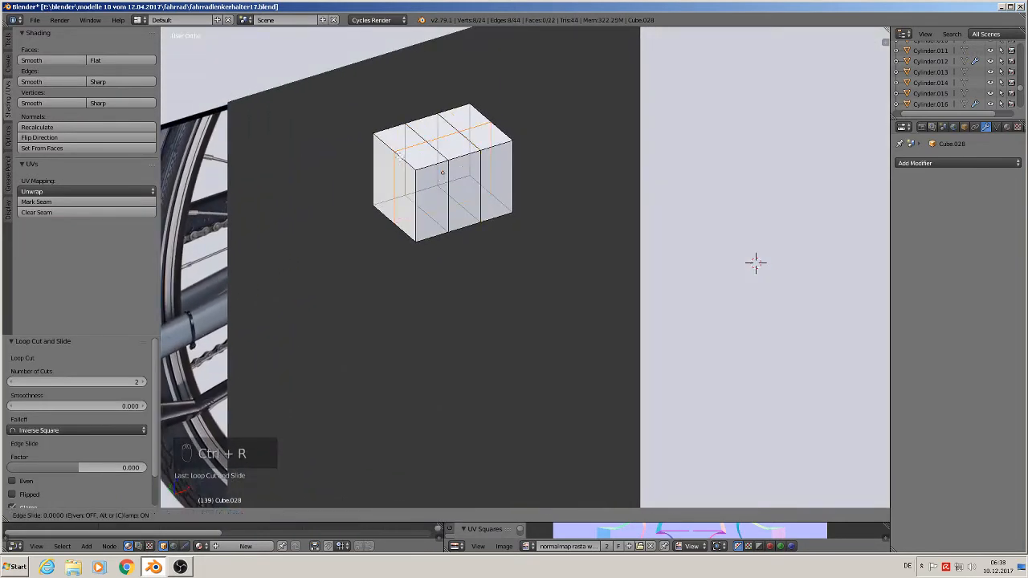
right_click(399, 158)
Round the cube's two front vertical edges with a three-segment bevel of 0.812.
right_click(414, 211)
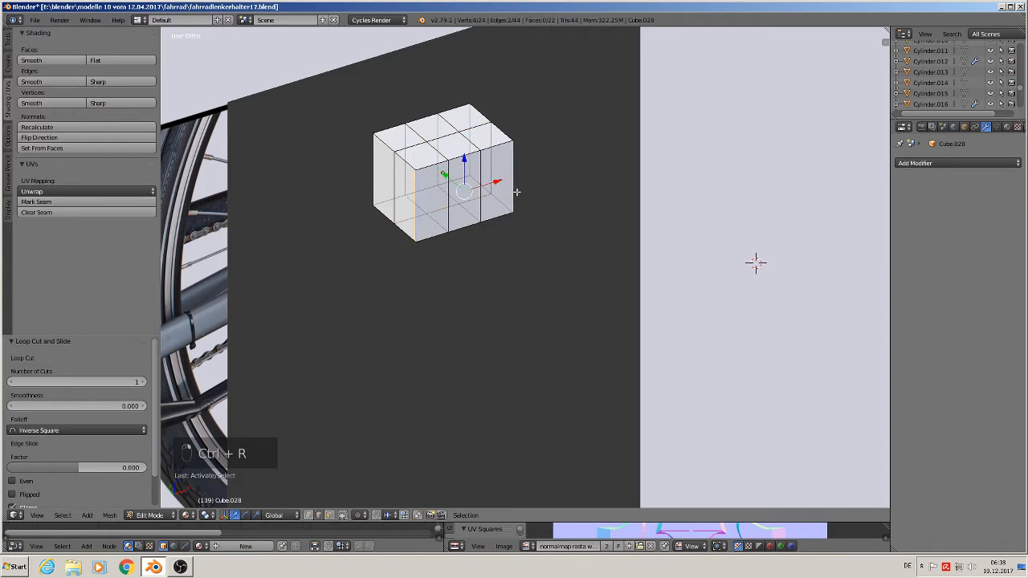
middle_click_drag(517, 191, 533, 225)
key("ctrl+b")
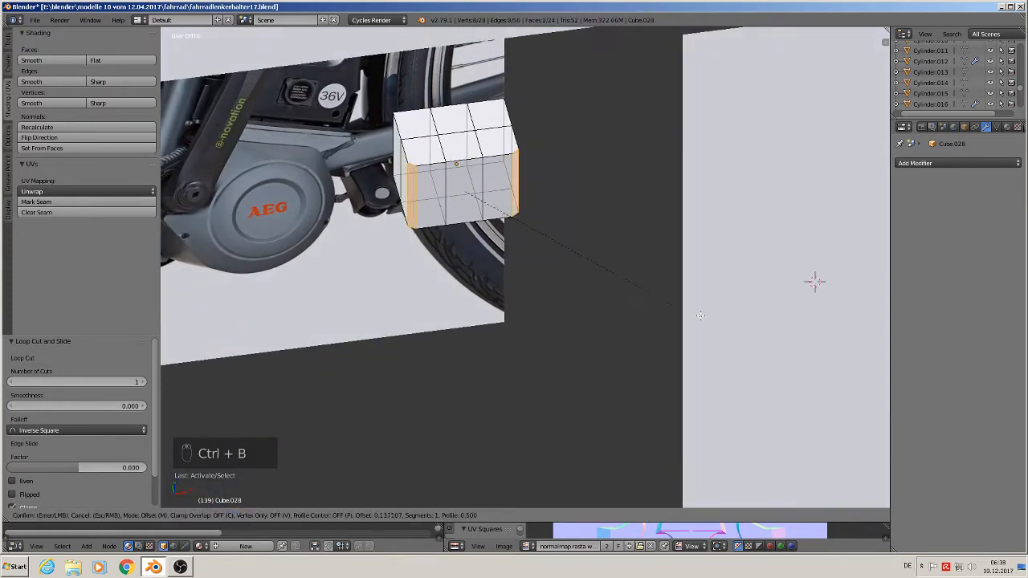
scroll(639, 48, "up", 2)
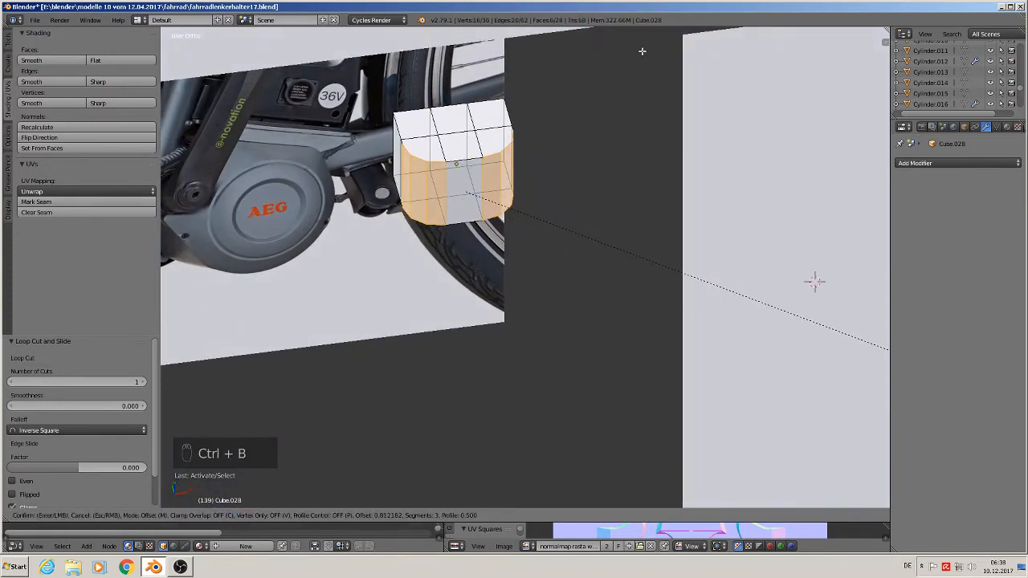
left_click(643, 51)
middle_click_drag(439, 140, 389, 259)
scroll(406, 92, "down", 2)
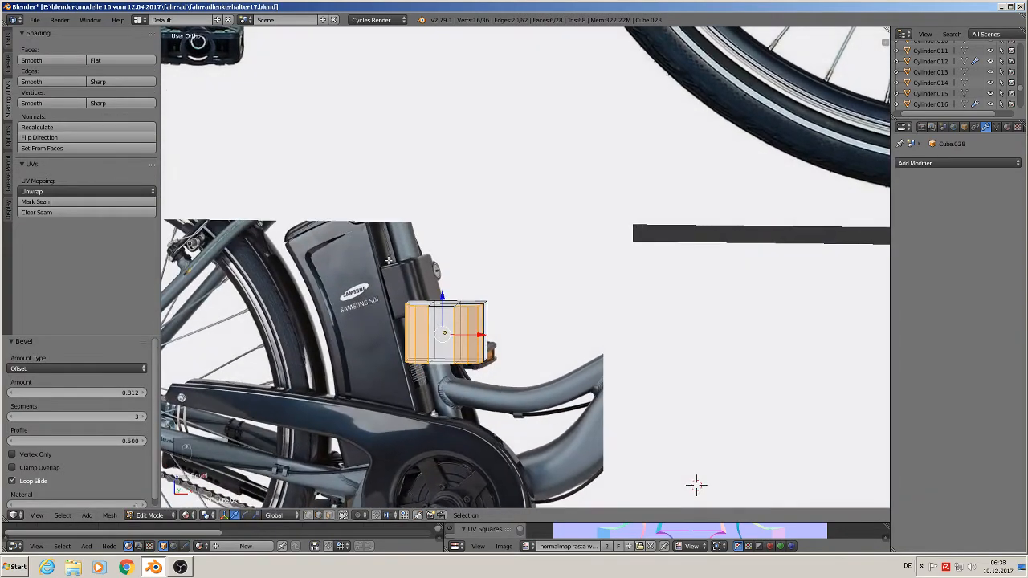
middle_click_drag(460, 307, 506, 344)
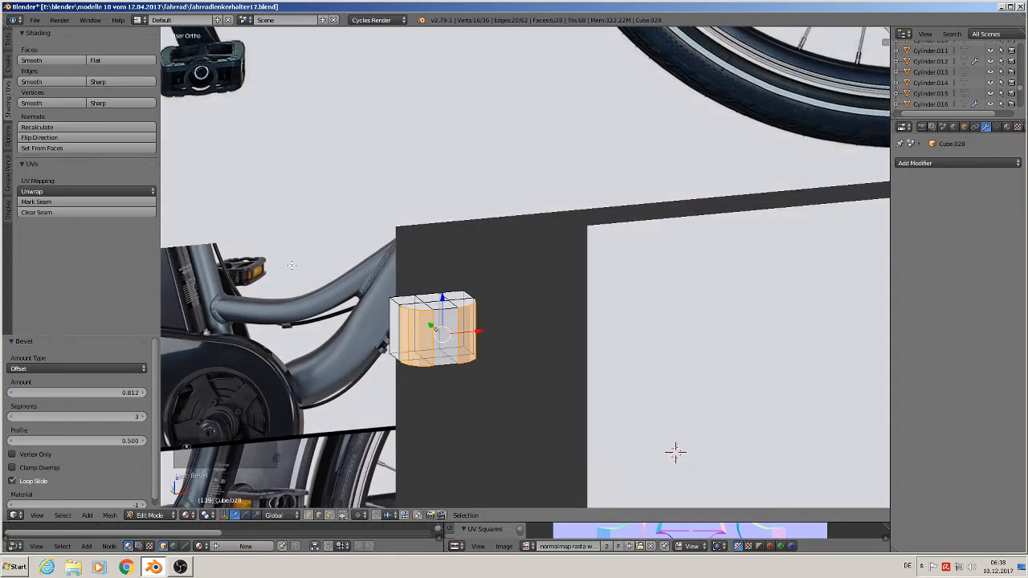
Select the entire outline of the block's top face and bevel it by 0.059 with three segments.
scroll(365, 301, "up", 2)
scroll(534, 365, "up", 1)
scroll(535, 364, "up", 1)
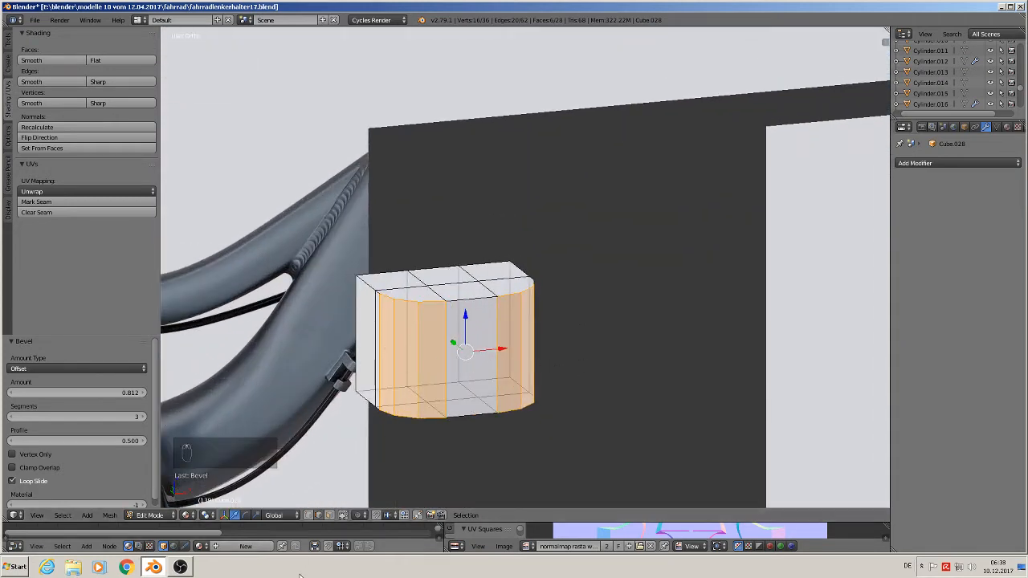
right_click(403, 298, "alt")
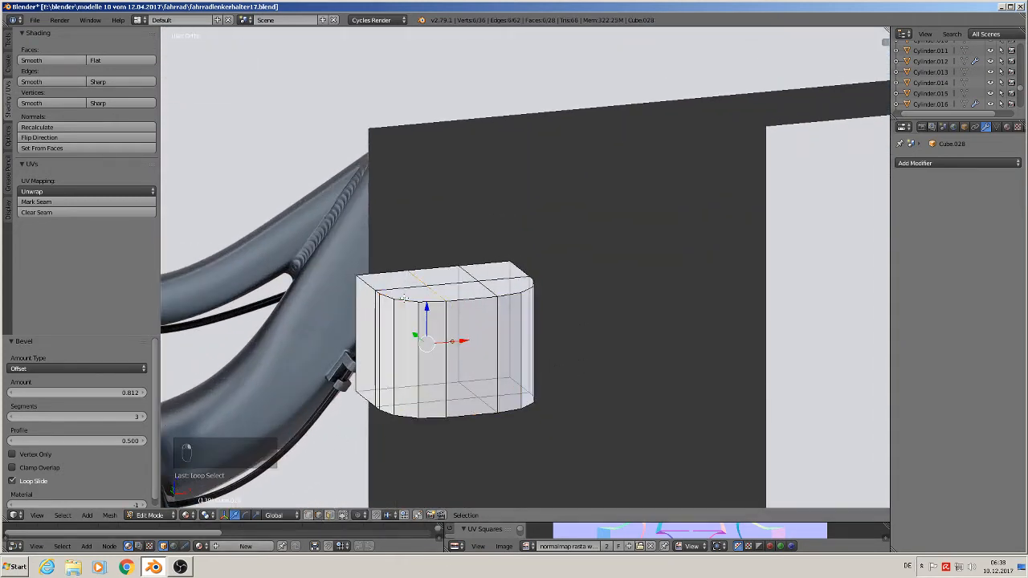
right_click(399, 298)
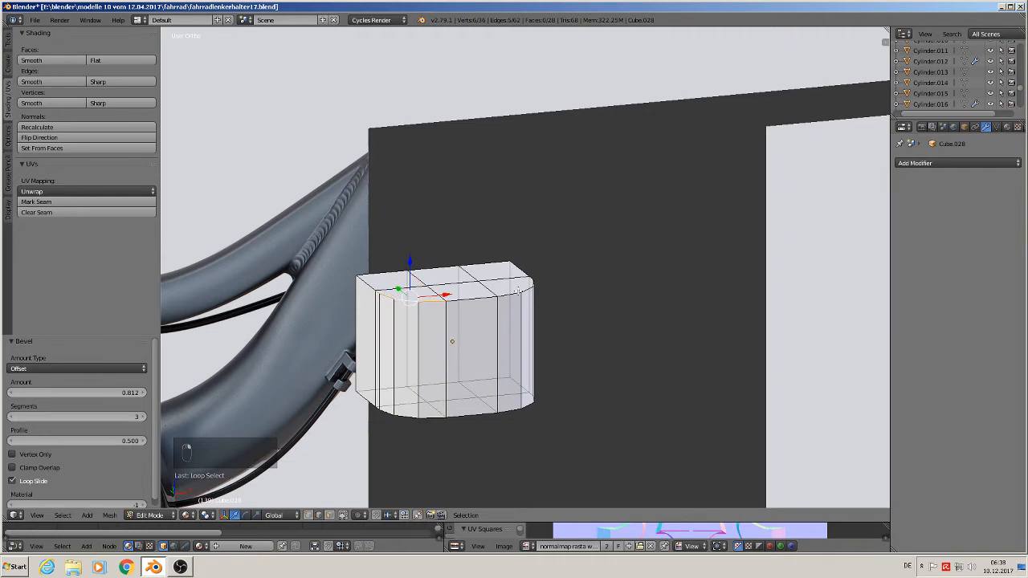
right_click(502, 297, "alt+shift")
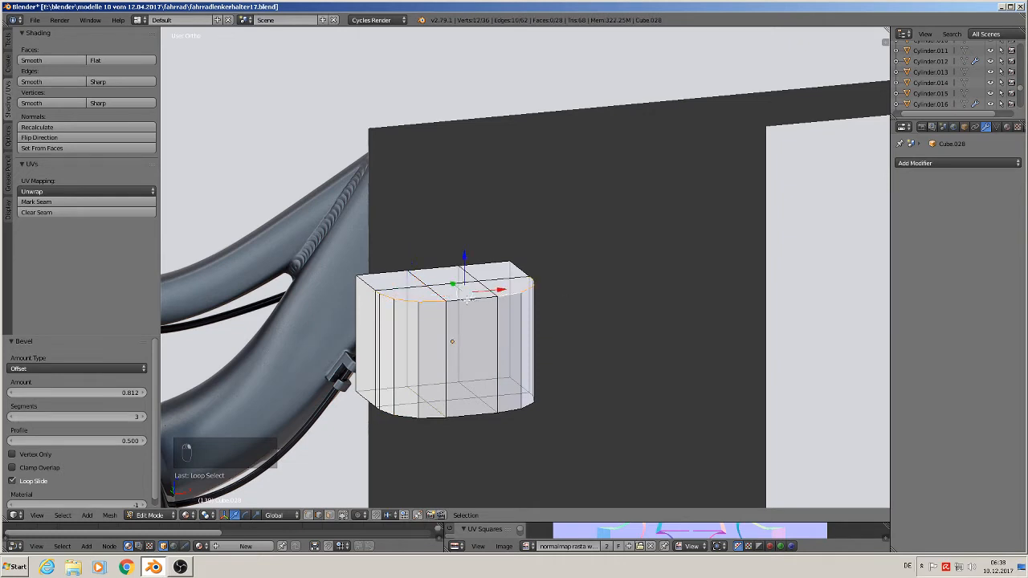
right_click(376, 289, "shift")
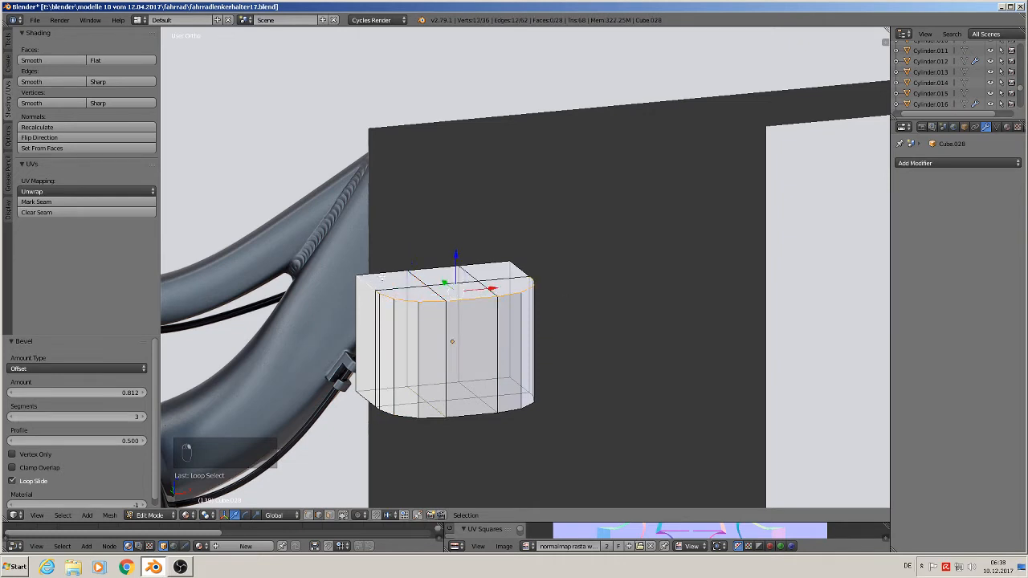
right_click(391, 272, "alt+shift")
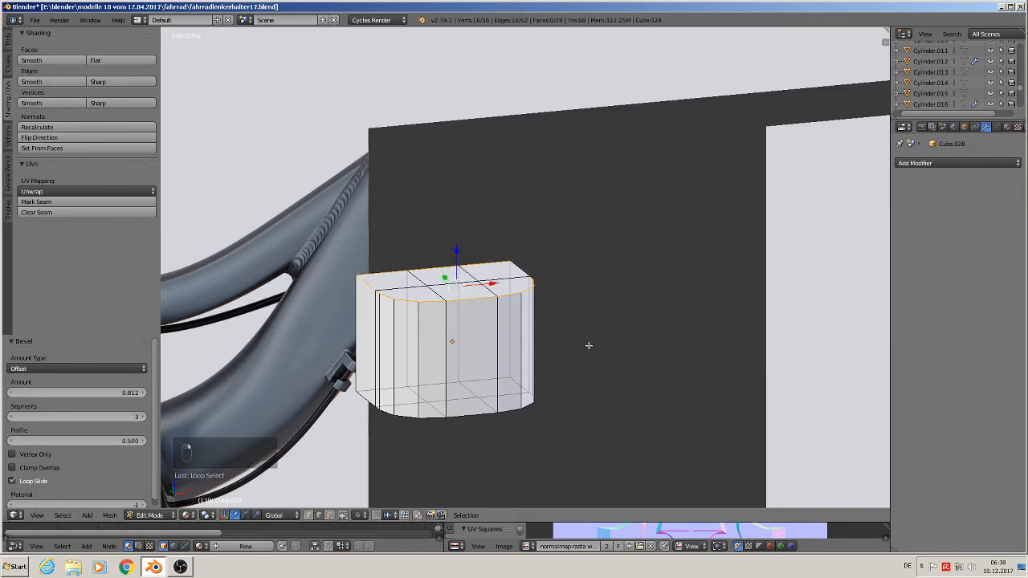
middle_click_drag(589, 345, 535, 364)
scroll(533, 363, "up", 2)
key("ctrl+b")
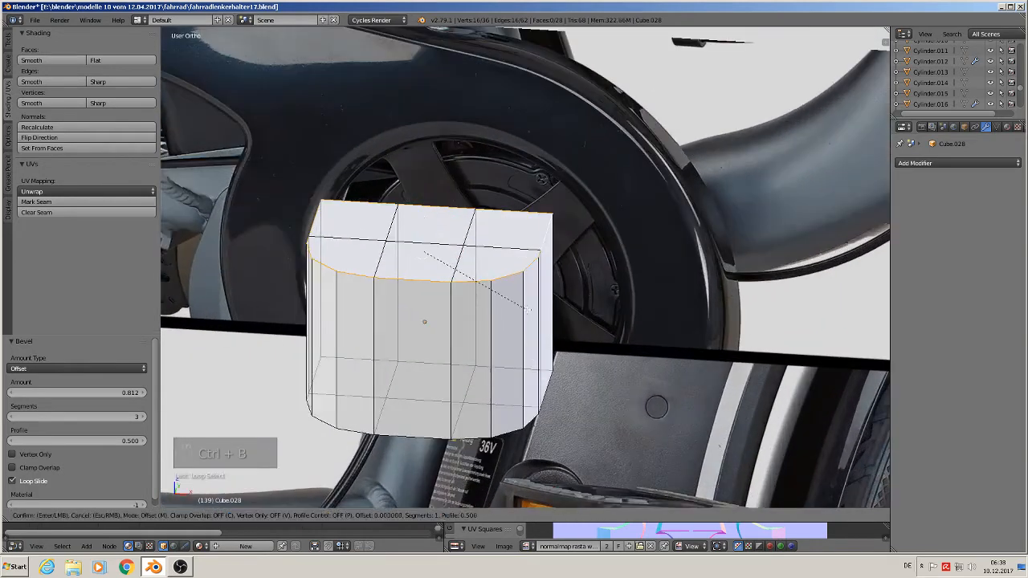
left_click(617, 410)
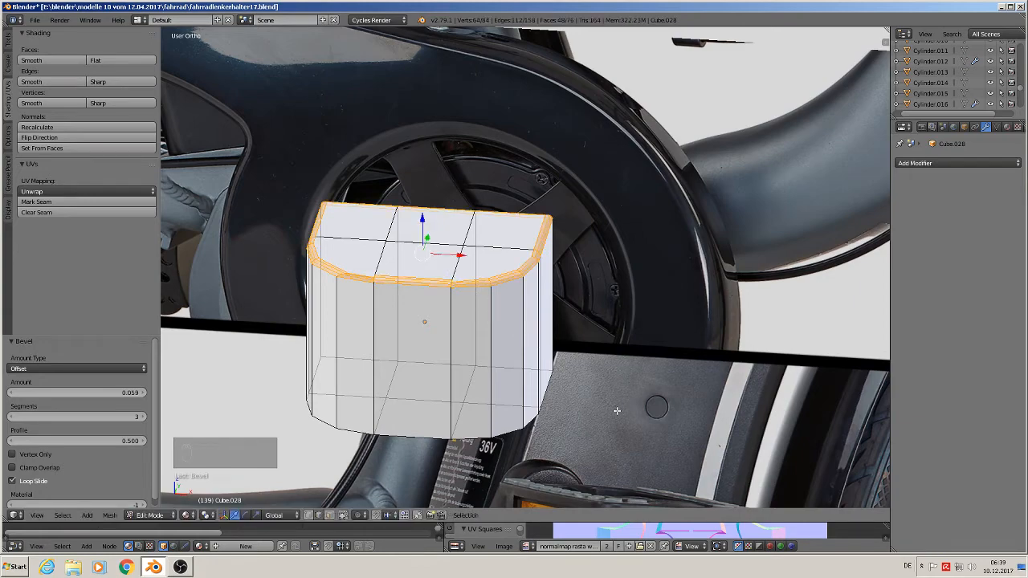
Select the entire outline of the block's bottom face and bevel it with two segments.
middle_click_drag(540, 371, 580, 326)
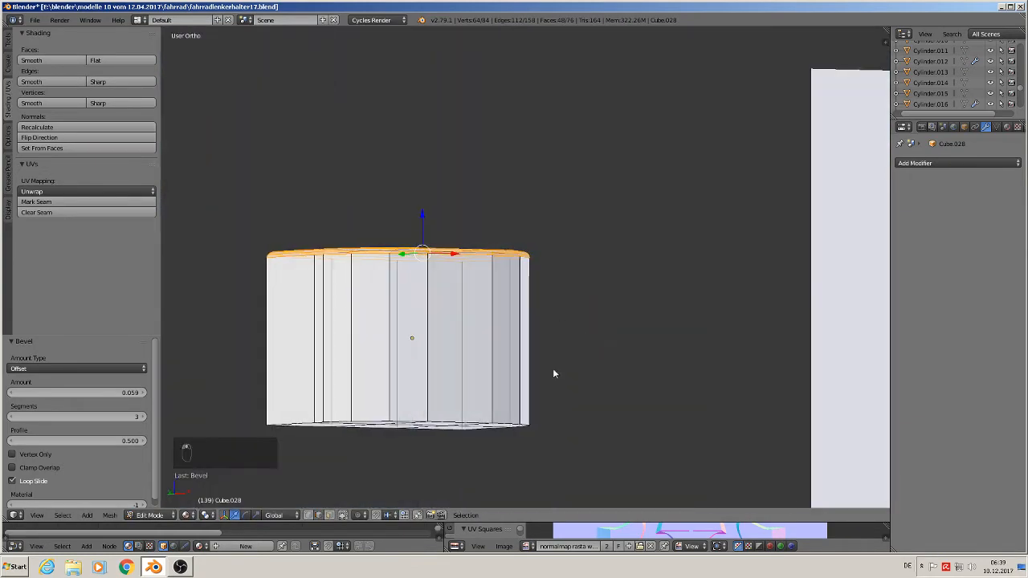
key("Tab")
middle_click_drag(481, 458, 465, 330)
key("Tab")
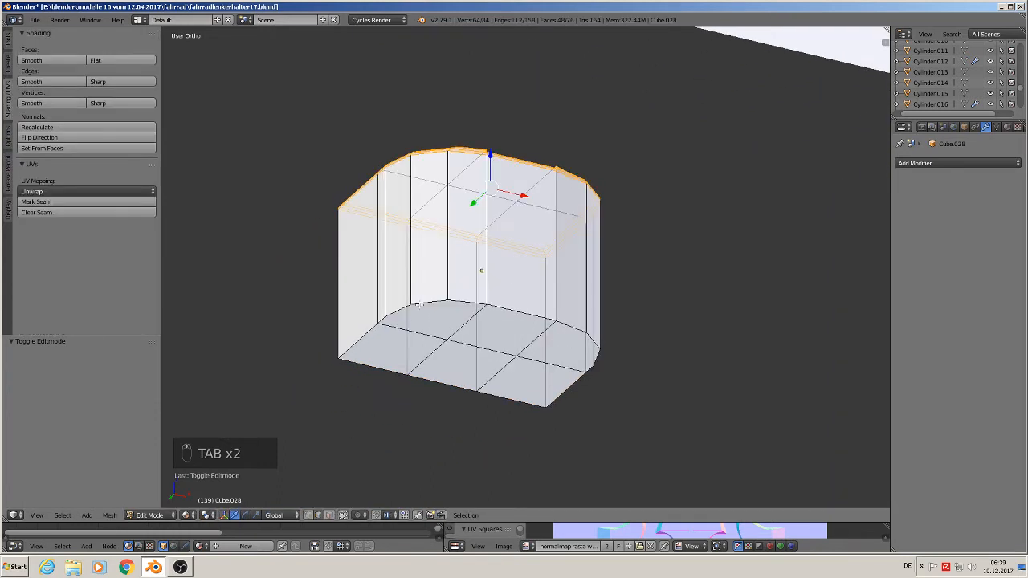
right_click(419, 305, "alt")
right_click(352, 345, "alt+shift")
right_click(378, 375, "alt+shift")
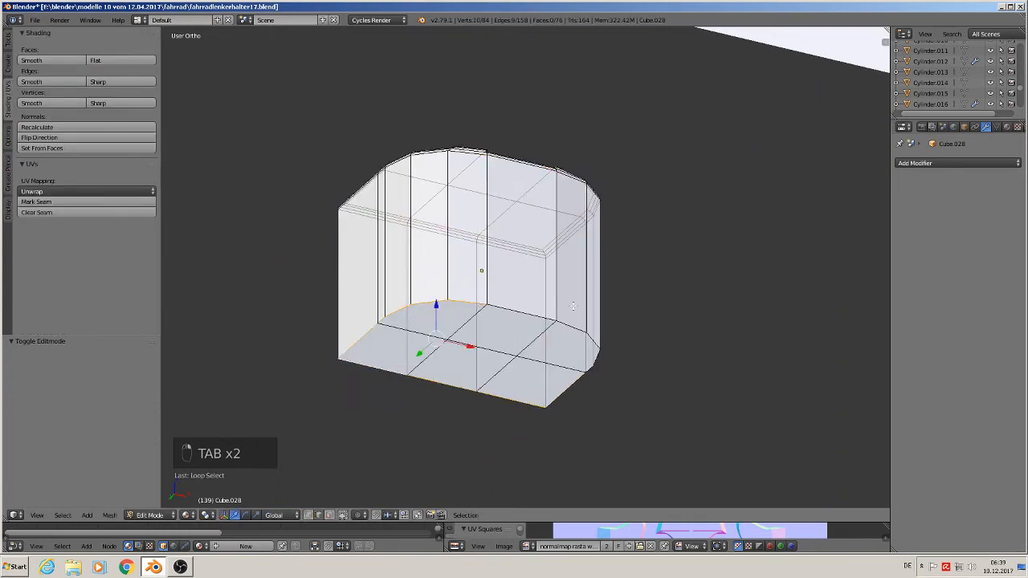
right_click(523, 312, "alt+shift")
right_click(571, 325, "alt+shift")
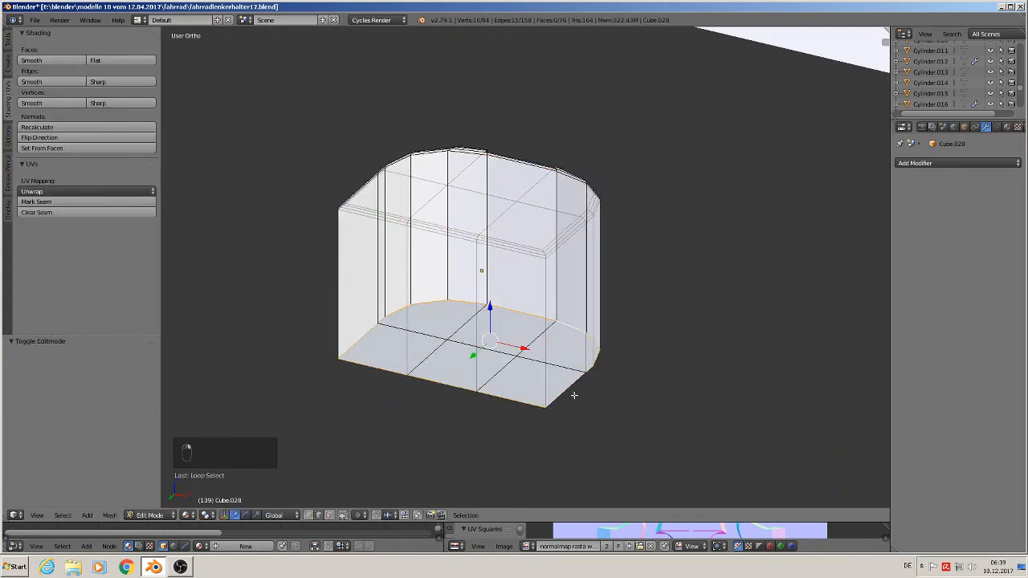
right_click(574, 395, "alt+shift")
key("ctrl+b")
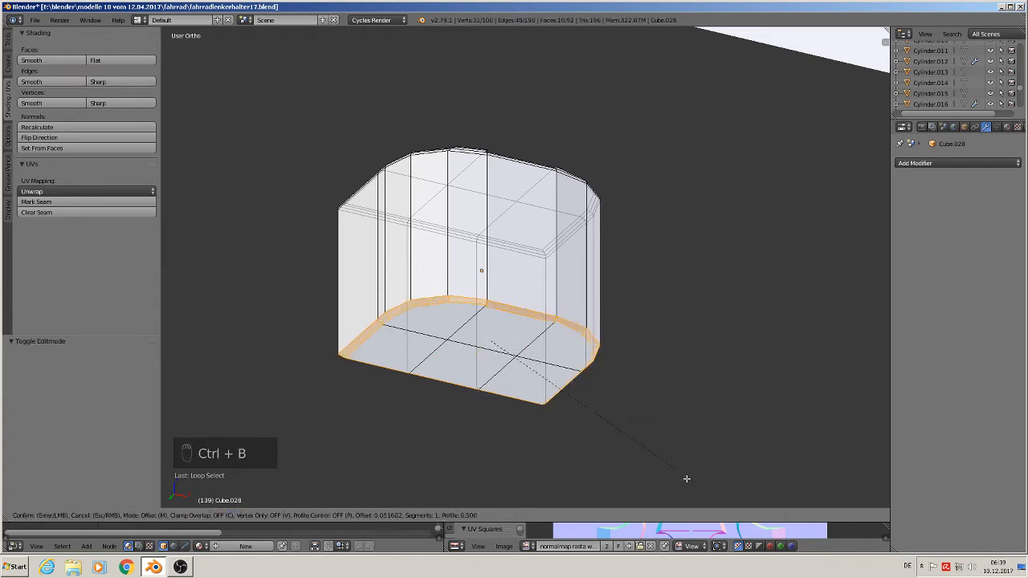
left_click(718, 36)
key("Tab")
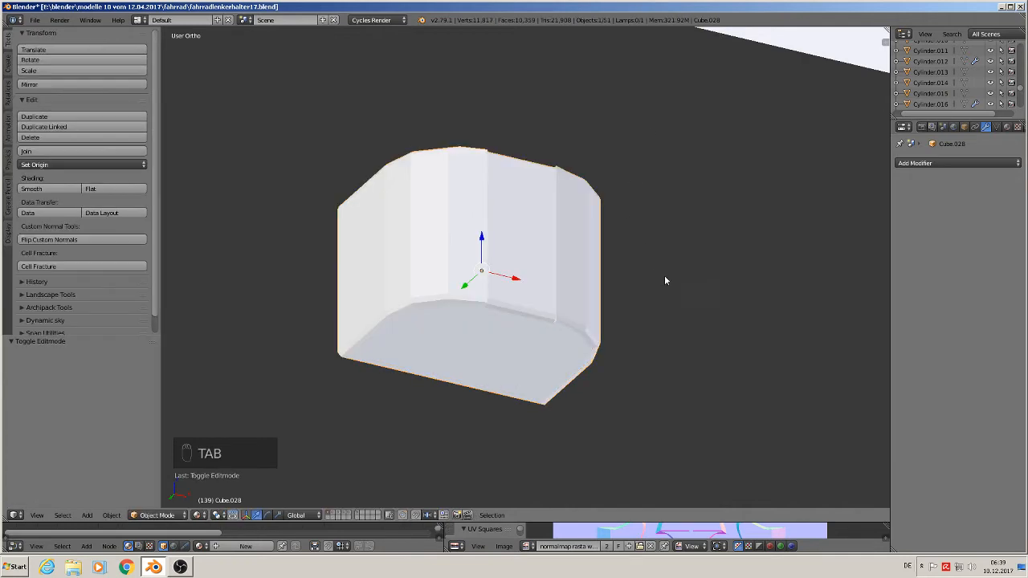
Apply smooth shading to the block.
middle_click_drag(664, 275, 612, 362)
scroll(612, 361, "down", 1)
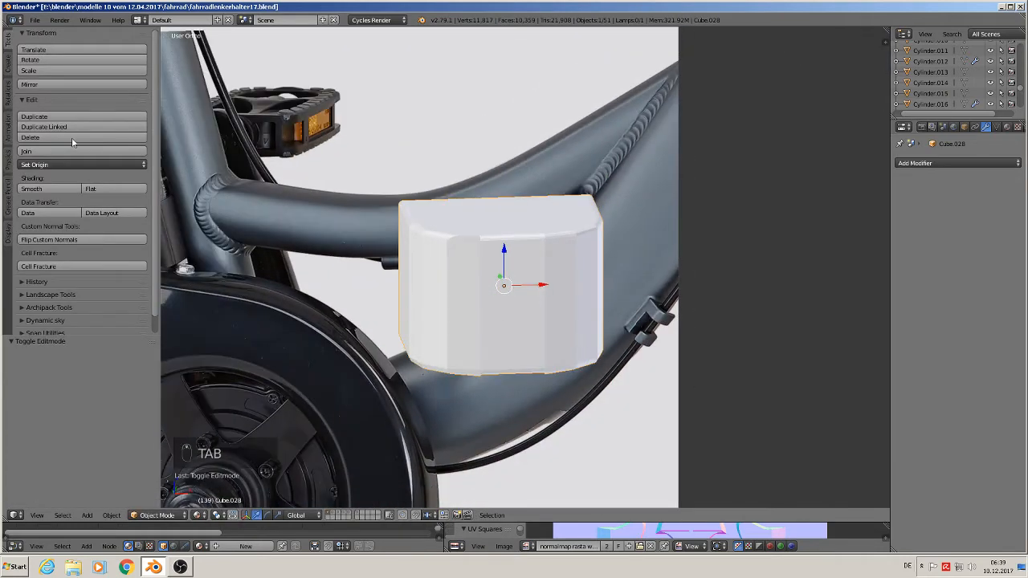
left_click(31, 188)
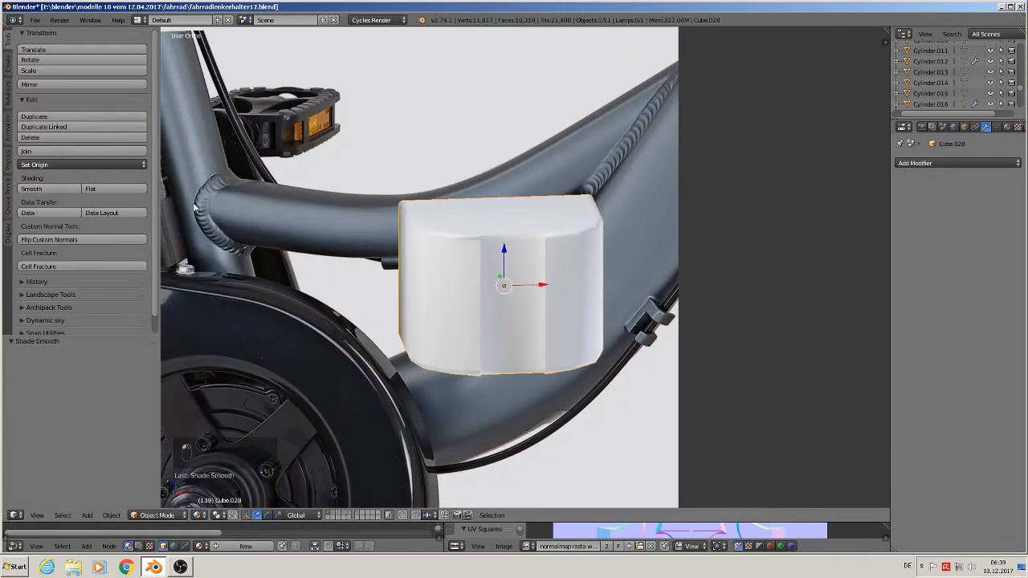
scroll(445, 274, "down", 2)
middle_click_drag(445, 274, 507, 292)
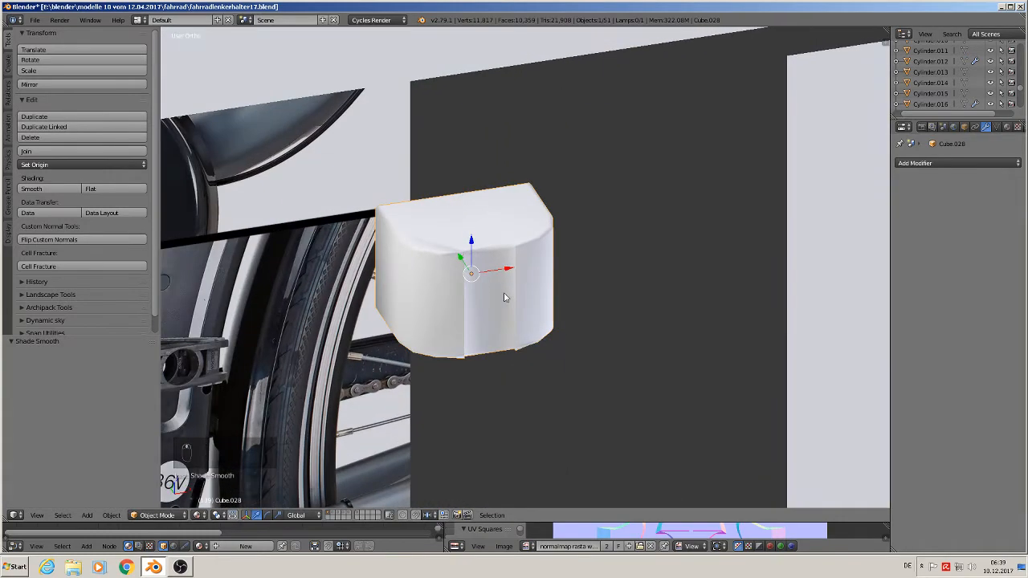
Recalculate the normals of the entire block mesh and inspect its shading from several angles.
key("Tab")
key("a")
key("a")
key("a")
key("a")
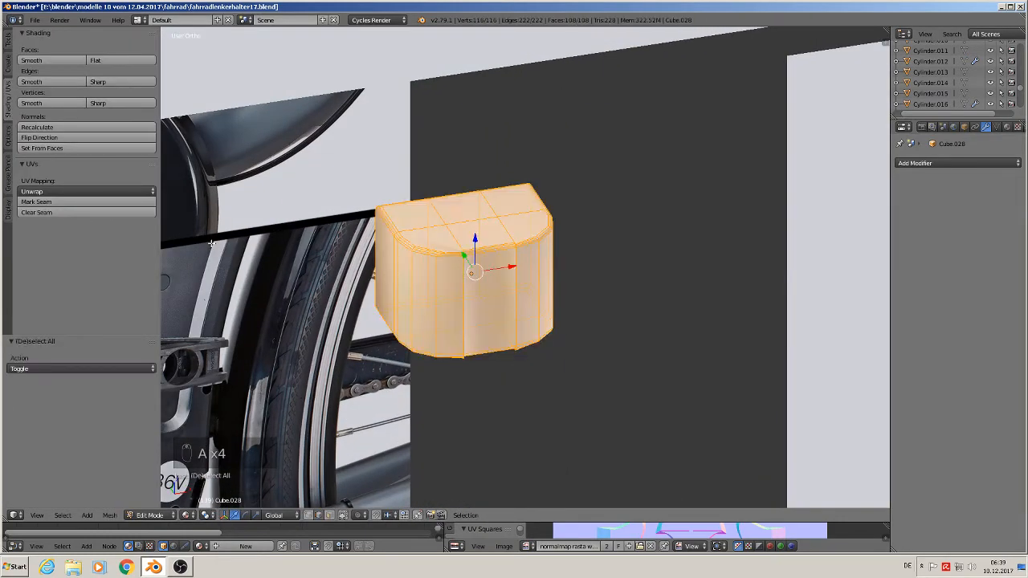
left_click(42, 126)
scroll(698, 402, "up", 1)
middle_click_drag(556, 377, 532, 402)
scroll(458, 320, "up", 3)
scroll(430, 319, "down", 1)
middle_click_drag(410, 277, 392, 273)
key("Tab")
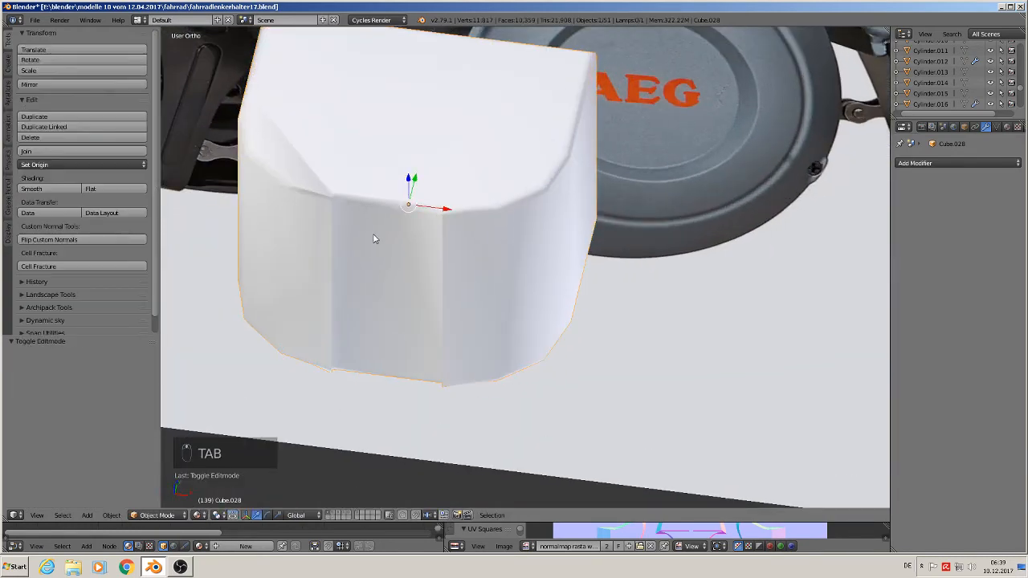
middle_click_drag(377, 238, 332, 142)
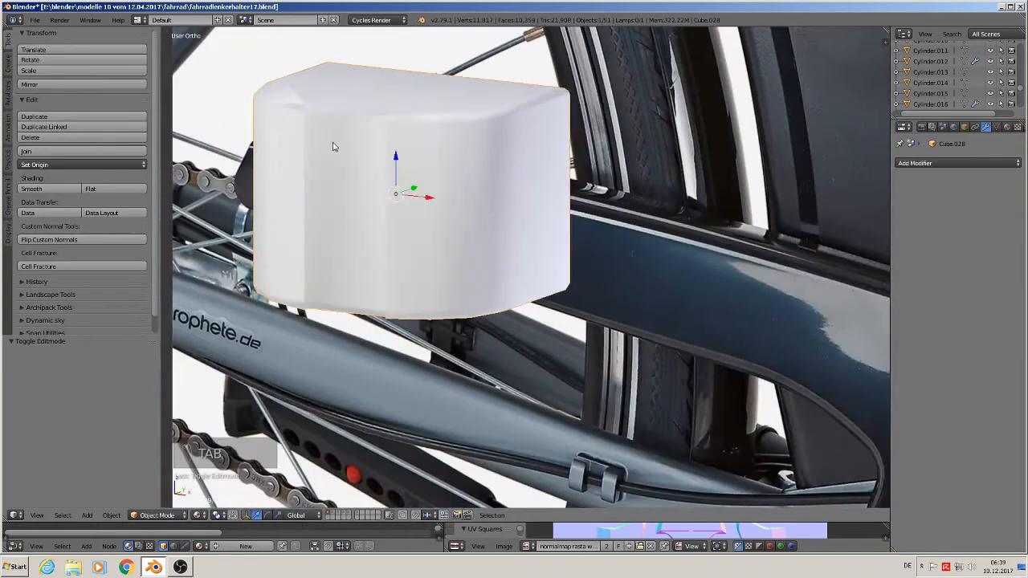
Undo the normals recalculation, smooth shading and both outline bevels, back to the block with only its rounded front edges.
key("Tab")
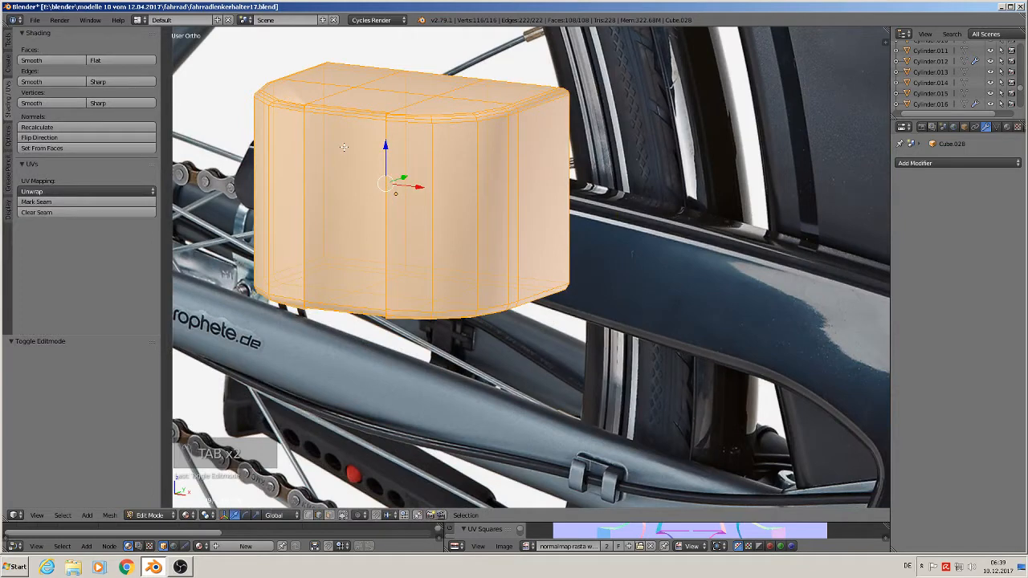
key("ctrl+z")
key("ctrl+z")
key("ctrl+z")
key("ctrl+z")
key("ctrl+z")
key("ctrl+z")
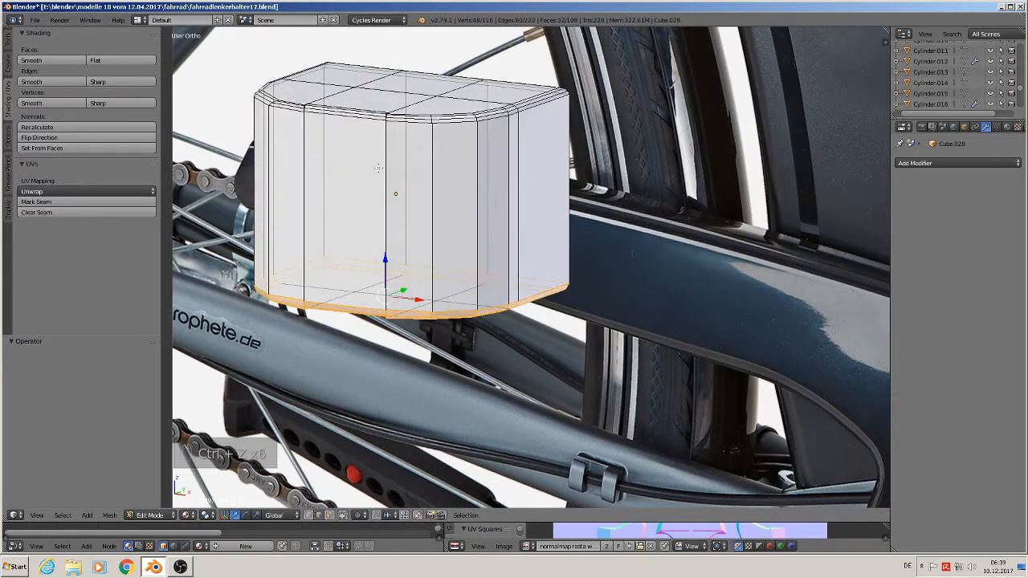
key("ctrl+z")
key("ctrl+z")
key("ctrl+z")
key("ctrl+z")
key("ctrl+z")
key("ctrl+z")
key("ctrl+z")
key("ctrl+z")
key("ctrl+z")
key("ctrl+z")
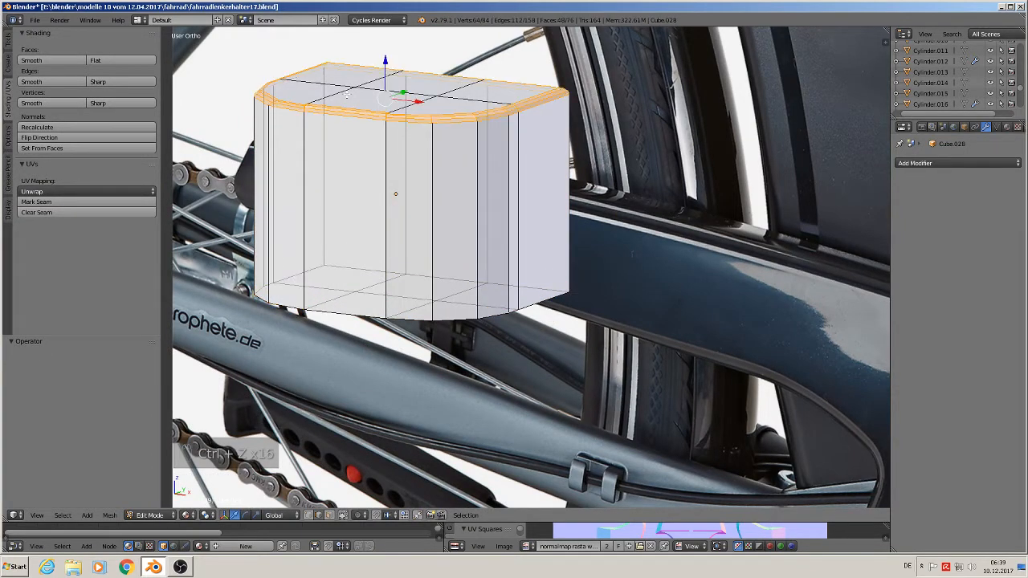
key("ctrl+z")
Switch to face selection and select all six faces of the block's top.
middle_click_drag(358, 97, 469, 348)
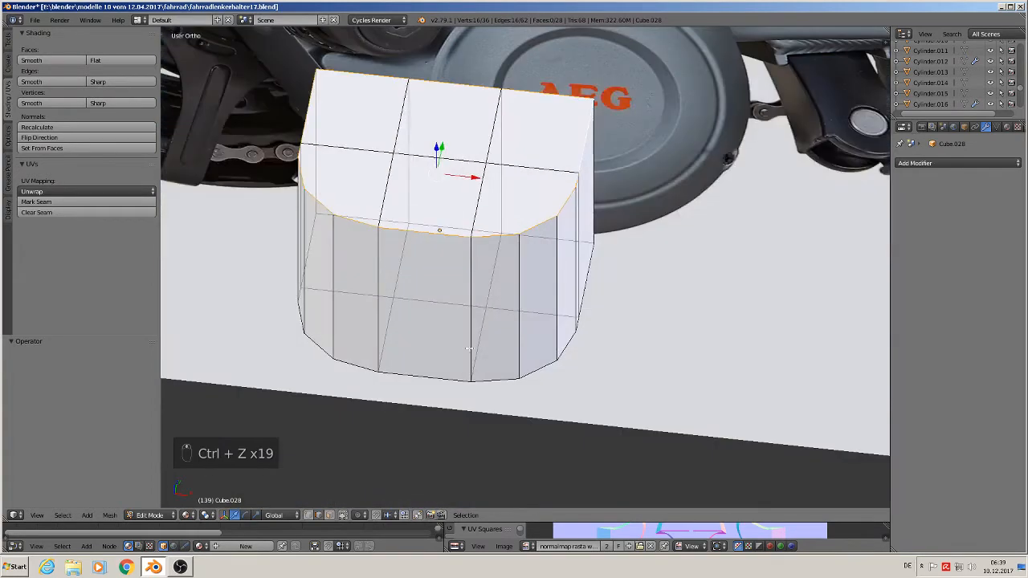
left_click(329, 515)
right_click(353, 191)
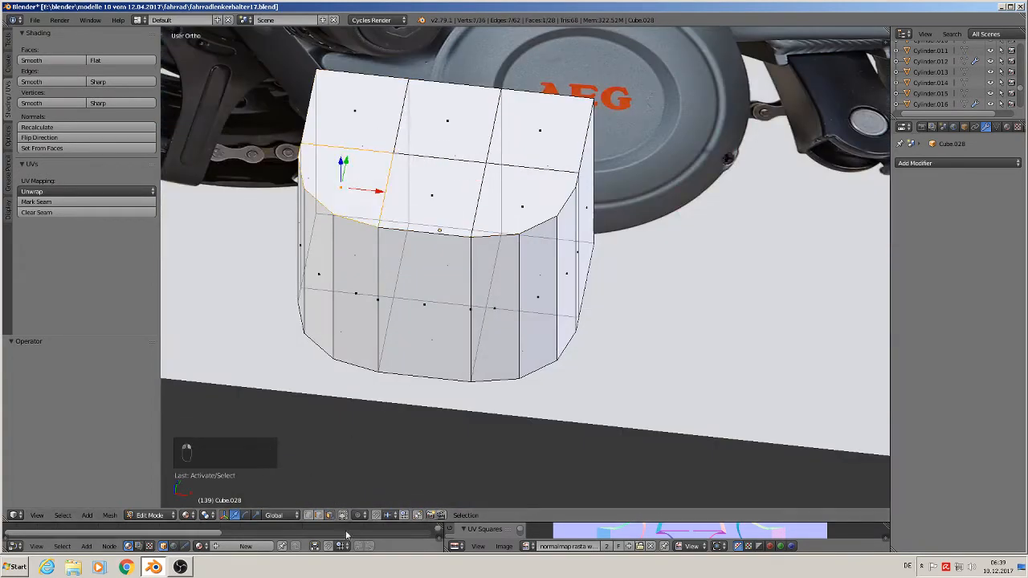
right_click(445, 187, "shift")
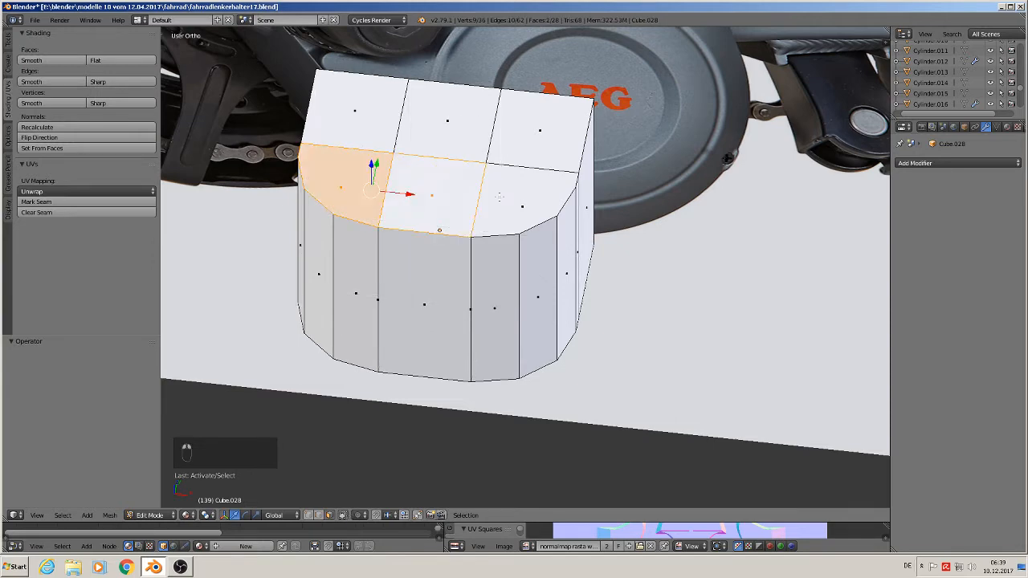
right_click(513, 202, "shift")
right_click(527, 132, "shift")
right_click(447, 113, "shift")
right_click(365, 111, "shift")
middle_click_drag(454, 269, 449, 136)
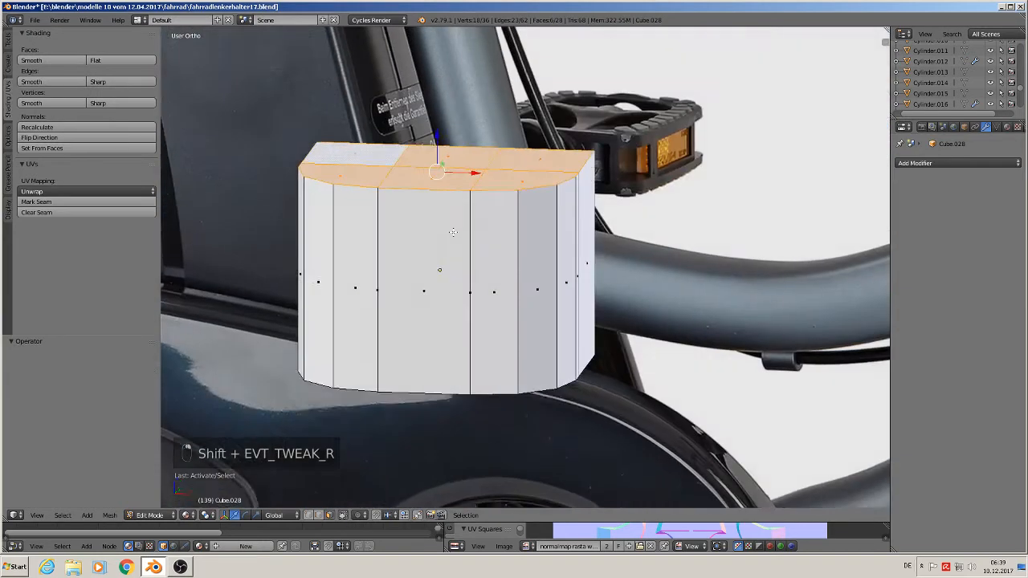
Extrude the top faces upward by 0.003, scale them to about 0.89 and raise them another 0.002.
key("e")
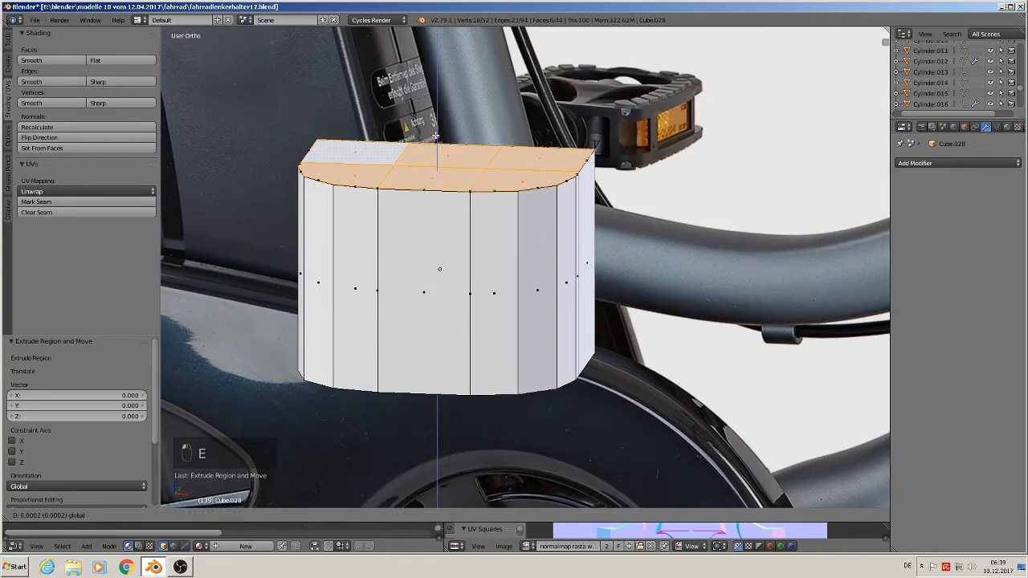
left_click(440, 133)
key("s")
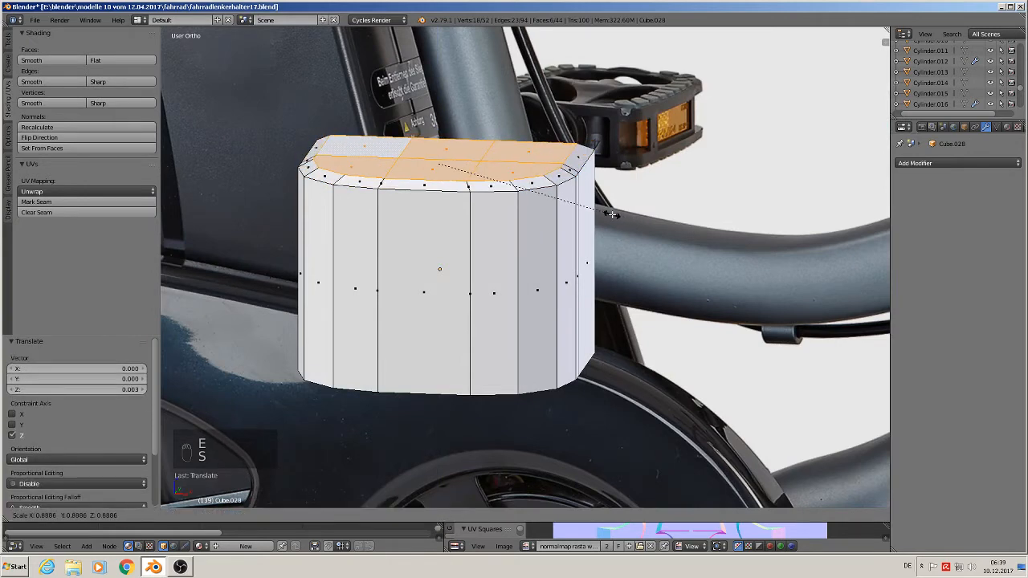
left_click(612, 213)
left_click_drag(438, 132, 436, 124)
scroll(503, 186, "up", 2)
middle_click_drag(501, 186, 486, 162)
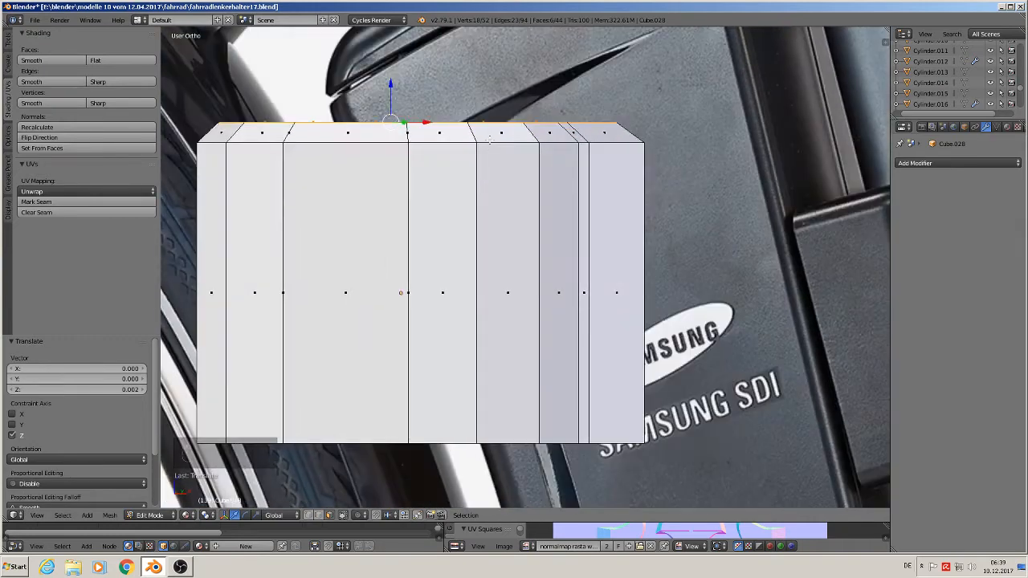
Cut a centred loop around the sloped top rim and scale it to 1.037.
key("ctrl+r")
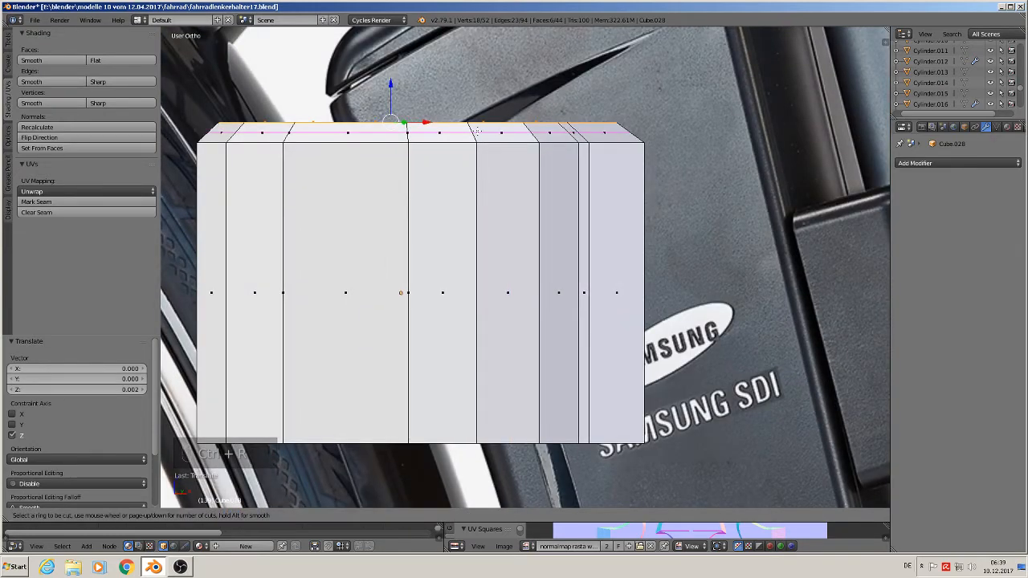
left_click(490, 133)
middle_click_drag(490, 134, 663, 211)
key("s")
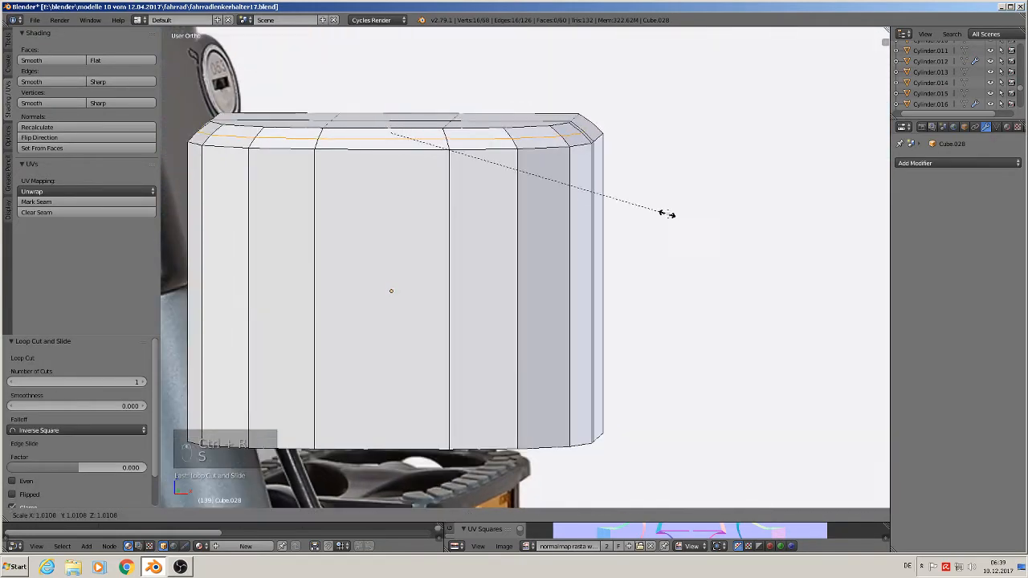
left_click(674, 215)
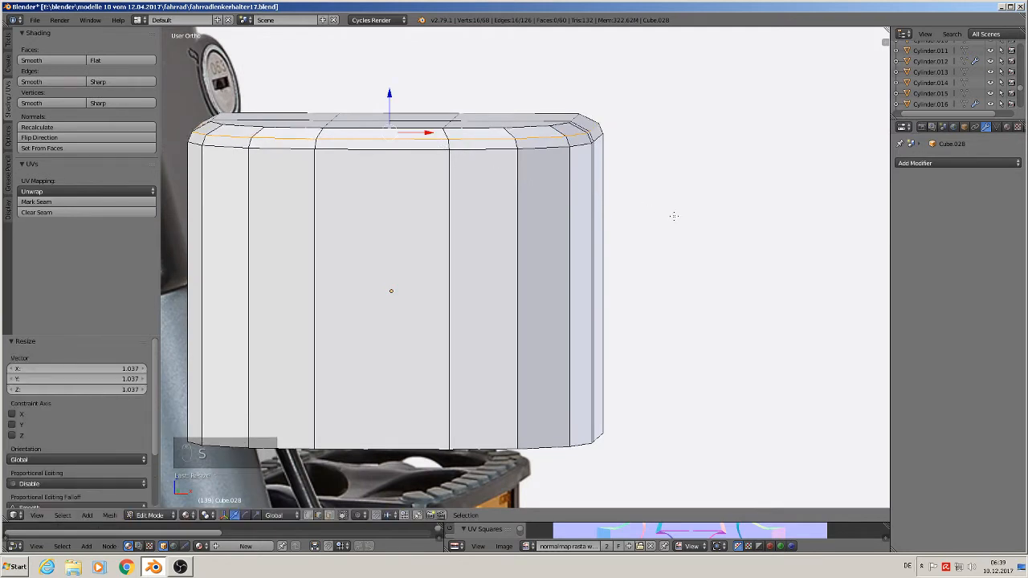
Bevel the top rim's new loop with two segments and leave mesh editing.
key("ctrl+b")
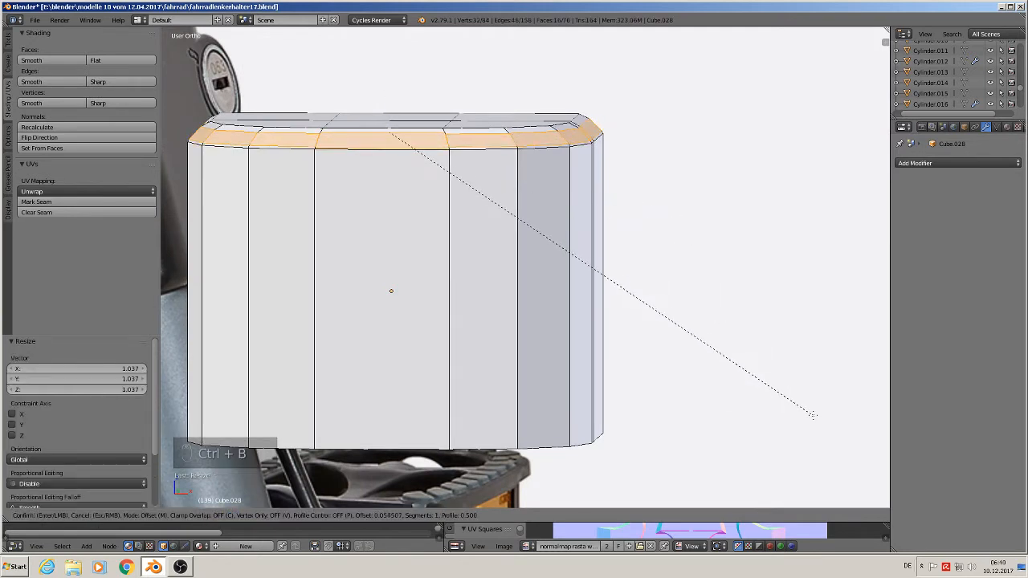
left_click(811, 414)
key("Tab")
scroll(552, 294, "down", 2)
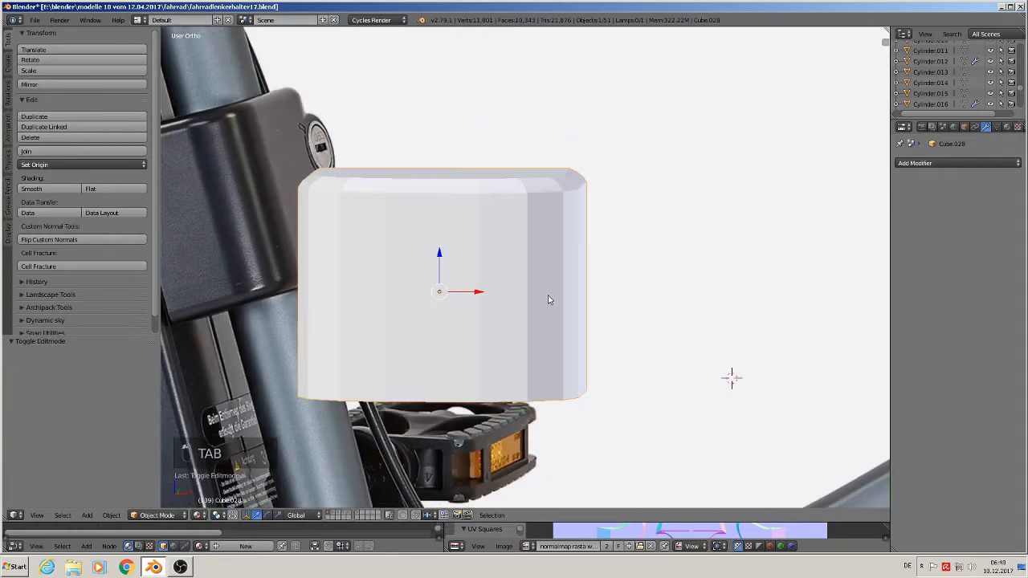
Reopen the block's mesh in face selection mode and select only the six faces of its underside.
middle_click_drag(548, 300, 645, 284)
key("Tab")
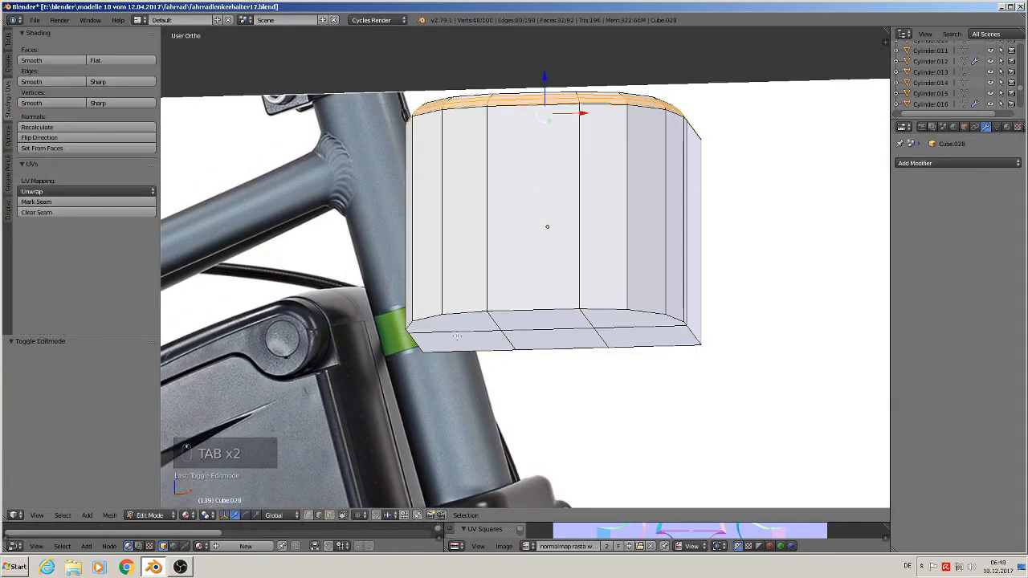
left_click(331, 514)
right_click(480, 327, "shift")
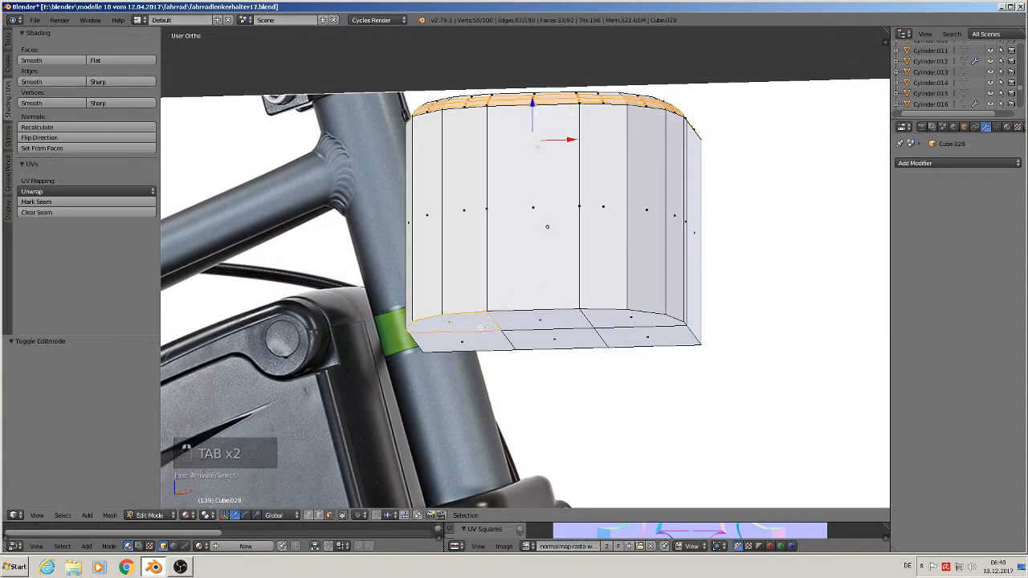
key("a")
right_click(469, 327)
right_click(528, 326, "shift")
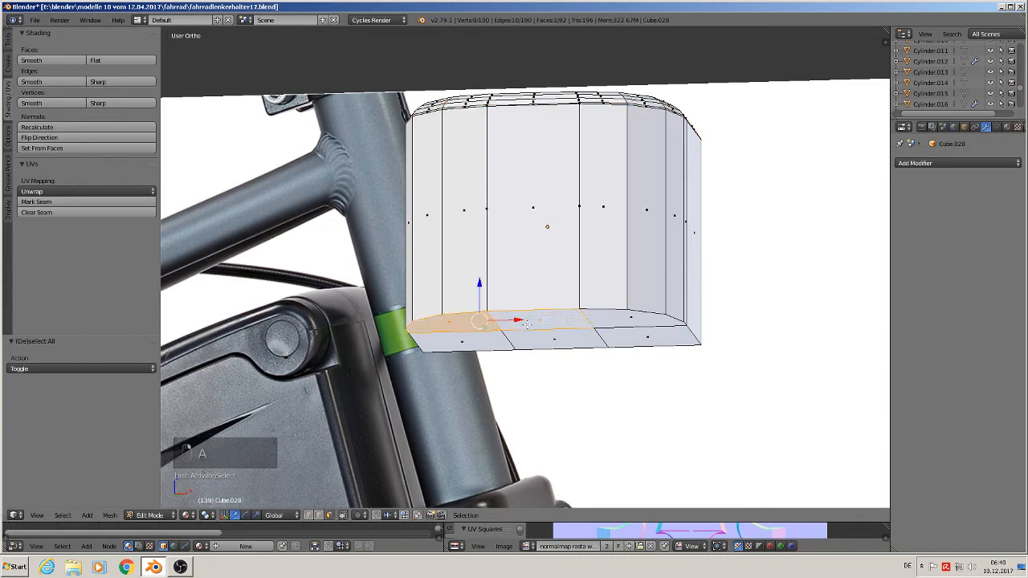
right_click(524, 346, "shift")
right_click(482, 343, "shift")
right_click(630, 316, "shift")
middle_click_drag(630, 316, 662, 354)
Extrude the underside faces slightly downward and scale them to 0.882 to form a sloped bottom rim.
key("e")
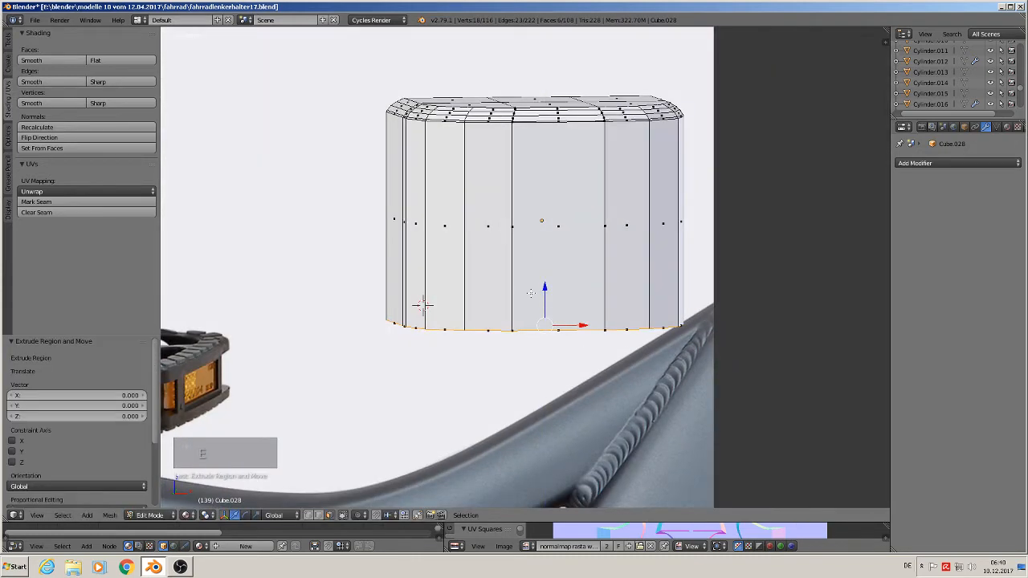
left_click(538, 295)
left_click(553, 288)
left_click_drag(545, 287, 545, 305)
key("s")
left_click(688, 403)
middle_click_drag(688, 403, 667, 390)
scroll(673, 367, "up", 1)
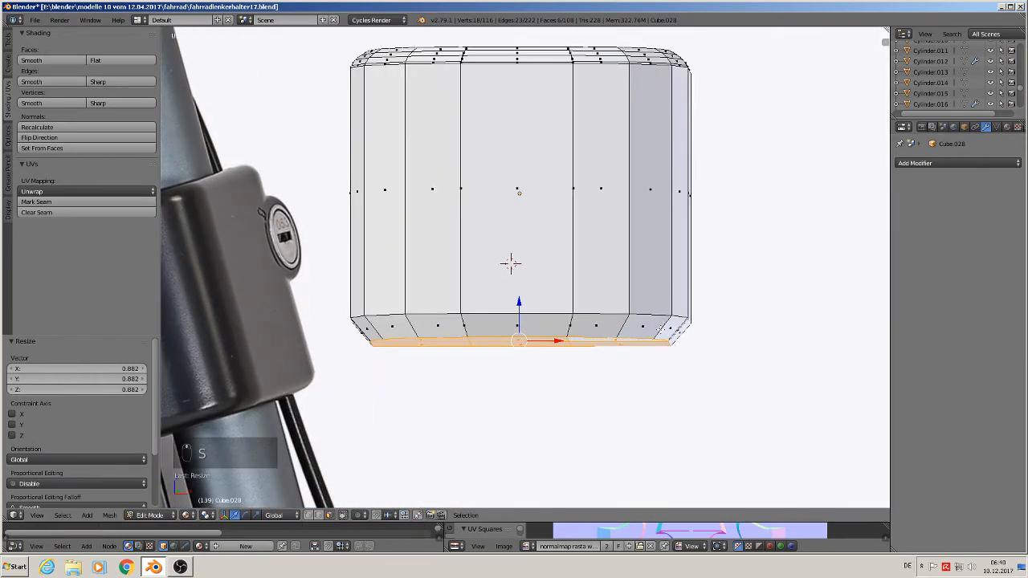
Cut a centred loop around the sloped bottom rim and scale it to 1.05.
key("ctrl+r")
left_click(660, 329)
key("s")
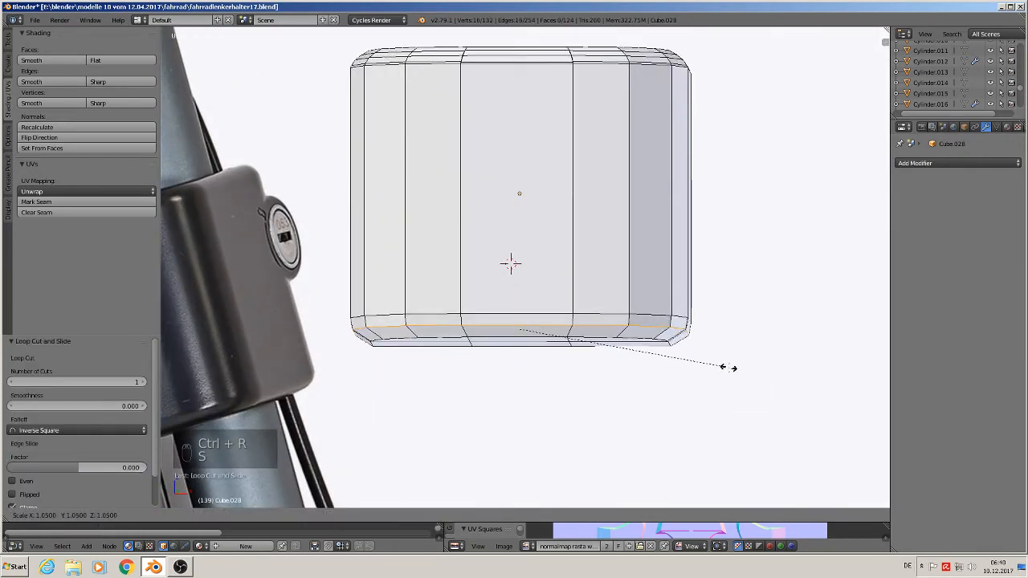
left_click(728, 367)
Bevel the bottom rim's scaled loop with two segments and leave mesh editing.
key("ctrl+b")
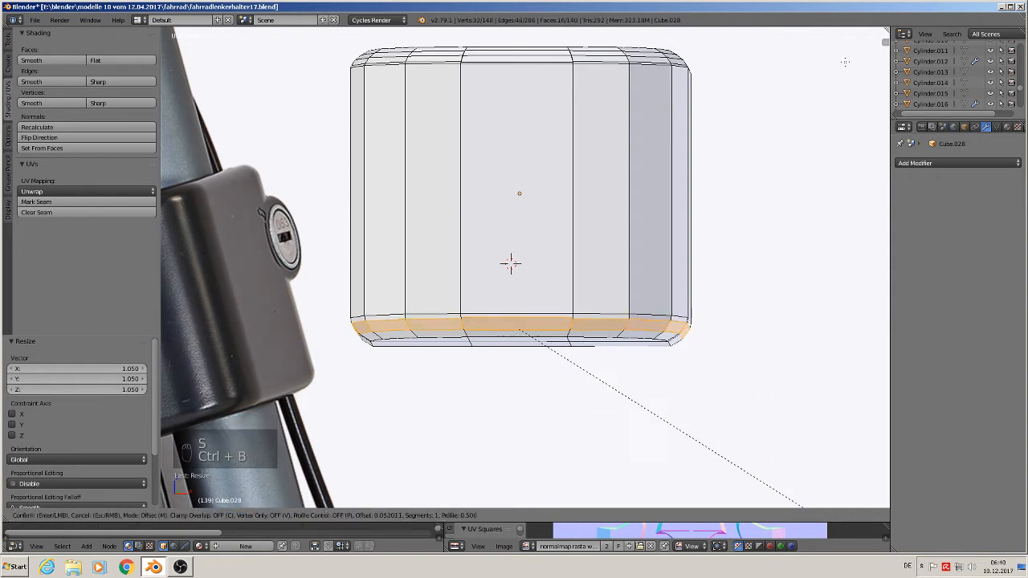
scroll(844, 61, "up", 1)
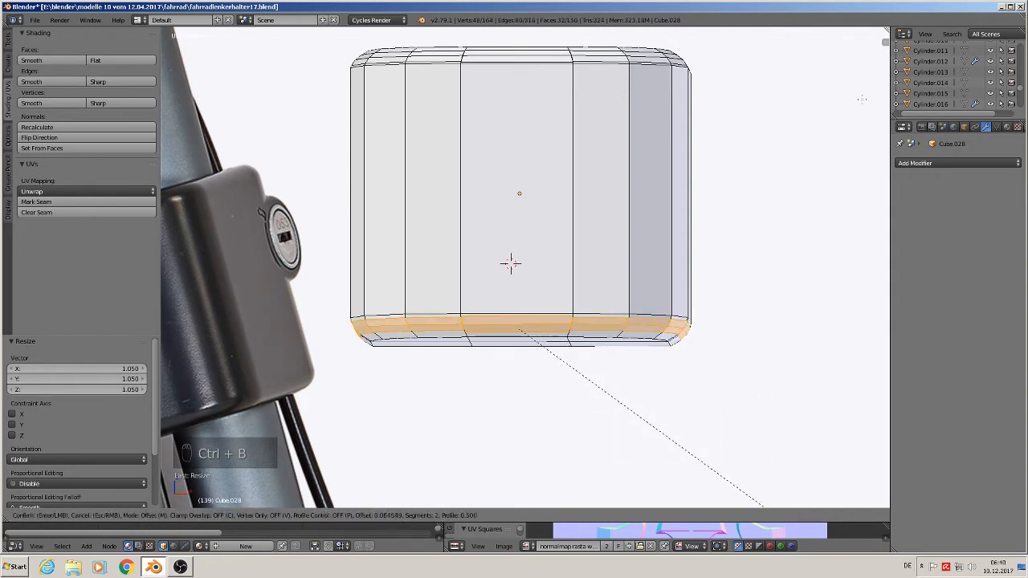
left_click(861, 98)
key("Tab")
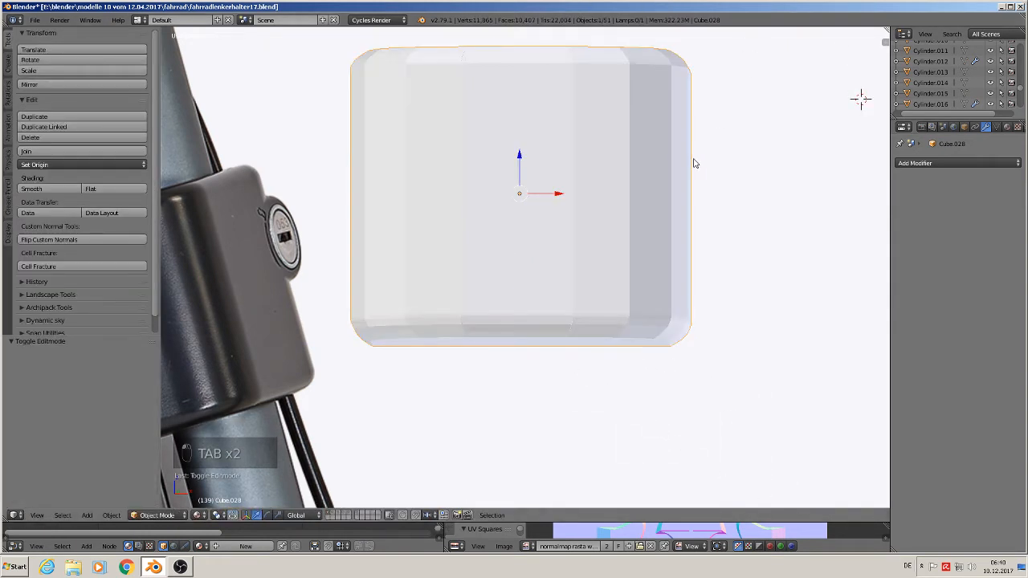
scroll(693, 176, "down", 4)
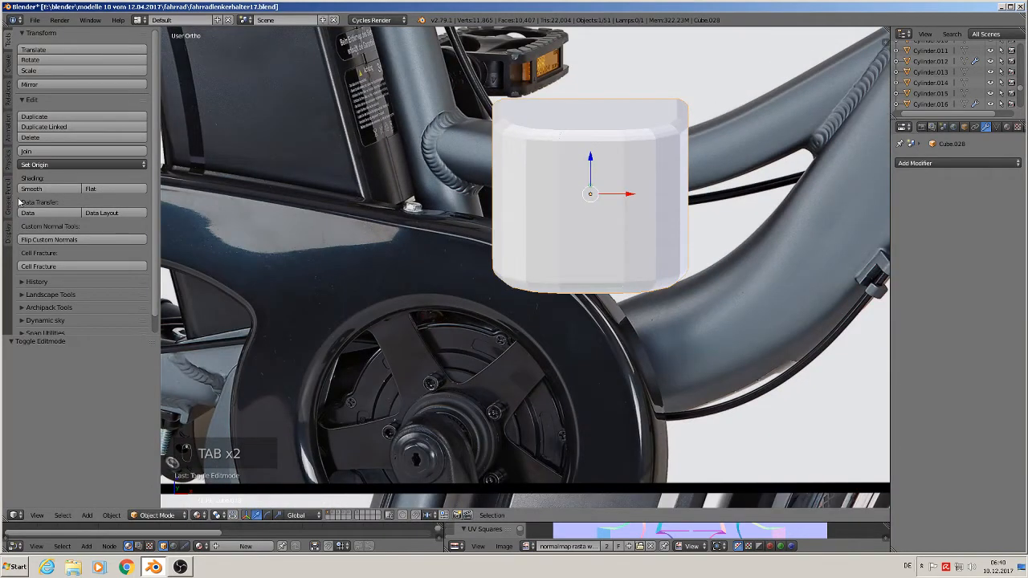
Select the block's entire mesh, shade its faces smooth and recalculate the normals.
key("Tab")
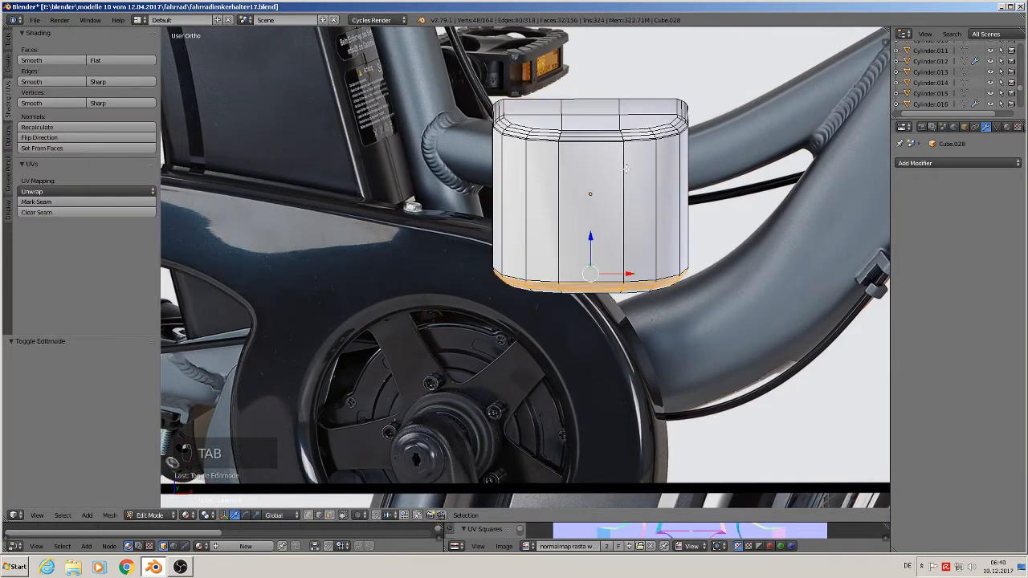
key("a")
key("a")
key("a")
key("a")
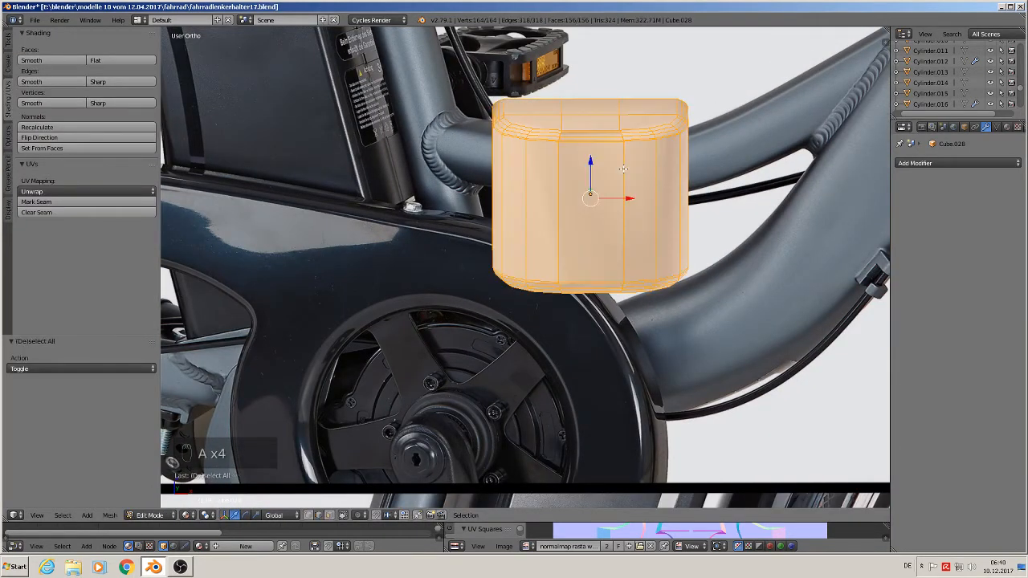
left_click(66, 61)
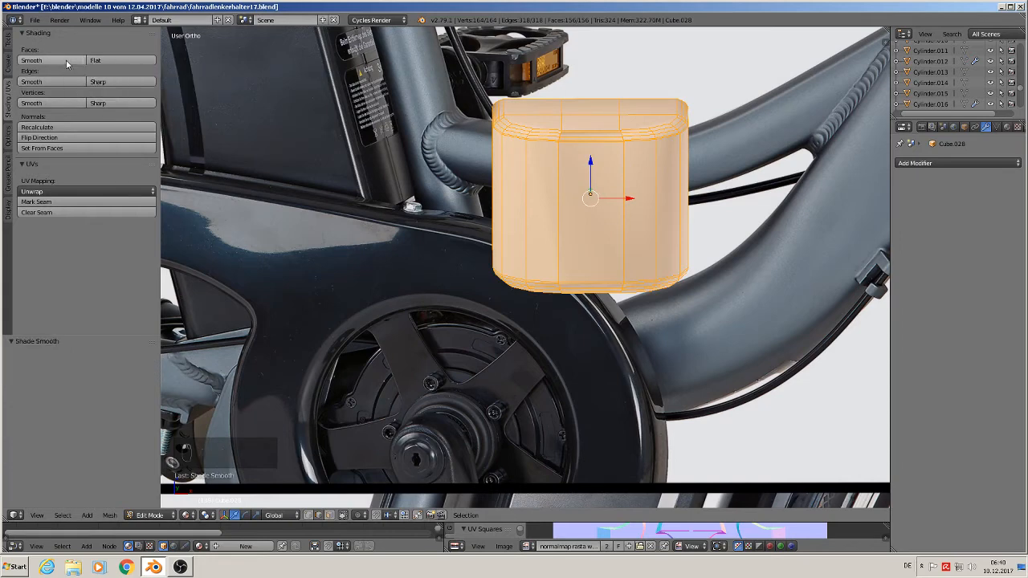
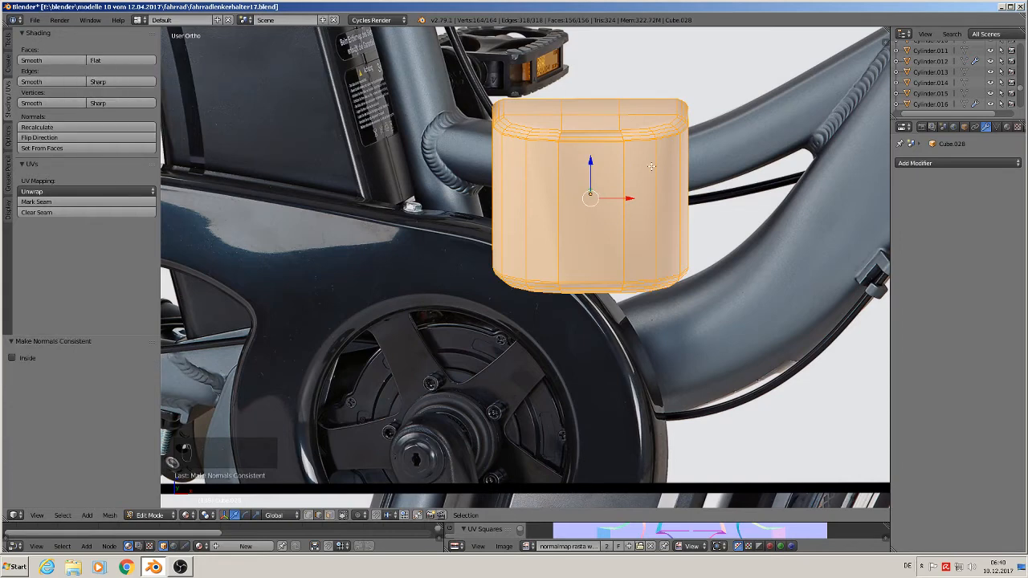
Examine the smooth shading along the front of the top rim, with and without the mesh edges shown.
scroll(625, 175, "up", 4)
key("Tab")
middle_click_drag(625, 178, 550, 194)
key("Tab")
scroll(550, 194, "up", 6)
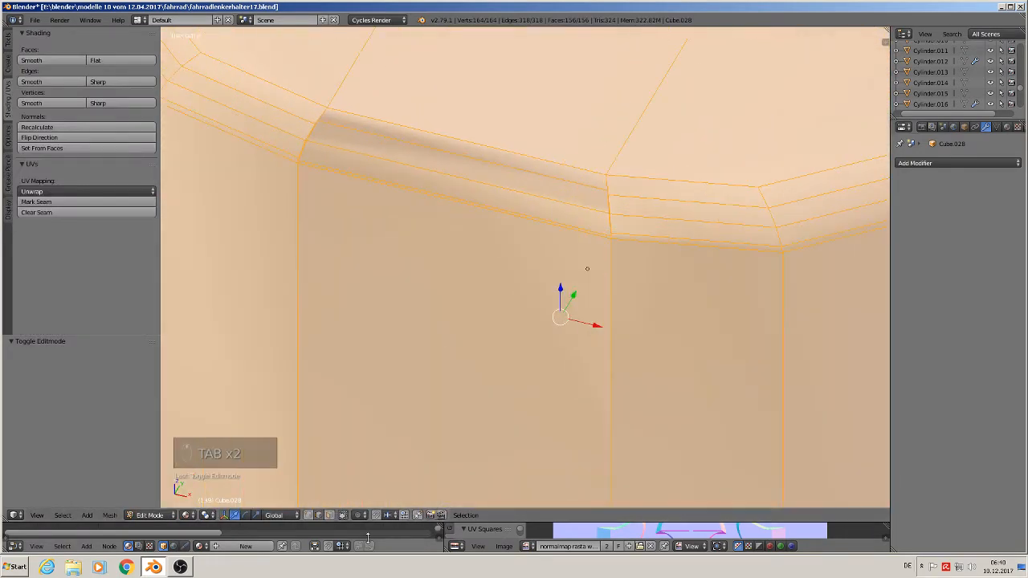
scroll(480, 394, "down", 3)
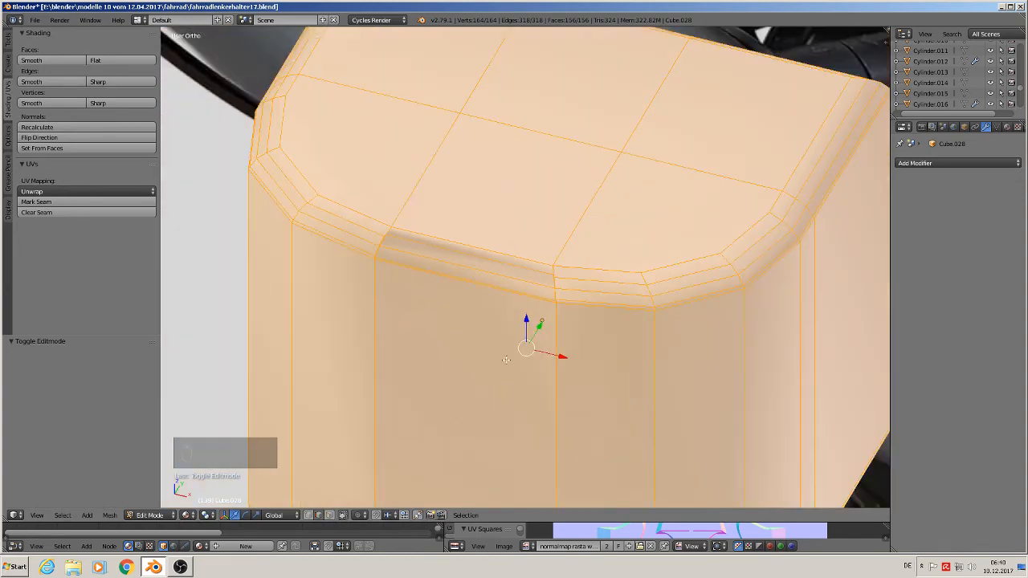
middle_click_drag(507, 371, 547, 329)
key("Tab")
scroll(558, 275, "down", 2)
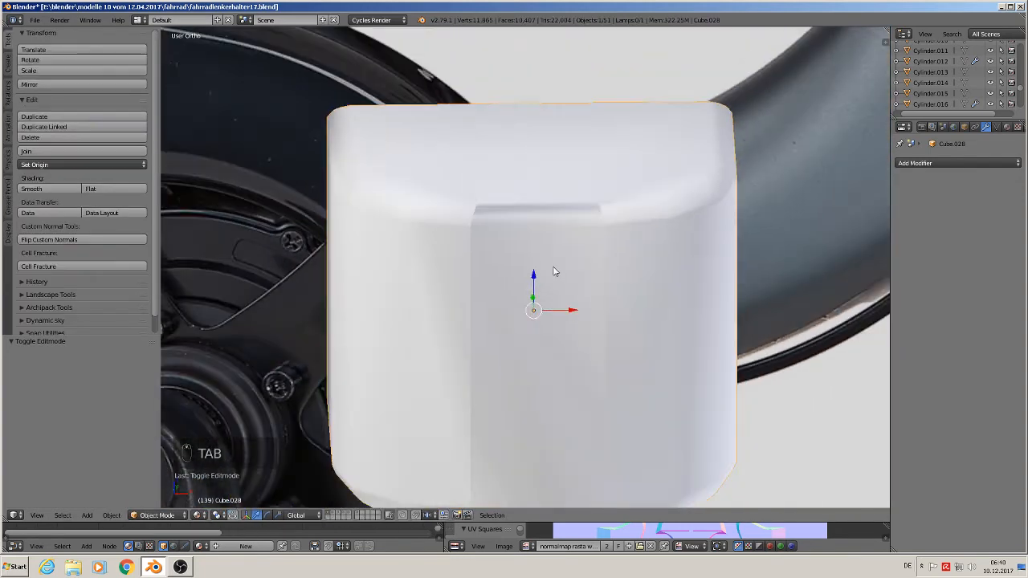
Add two vertical edge loops to the front centre panel, one slid close to each side edge, and leave mesh editing.
key("Tab")
key("a")
key("a")
key("a")
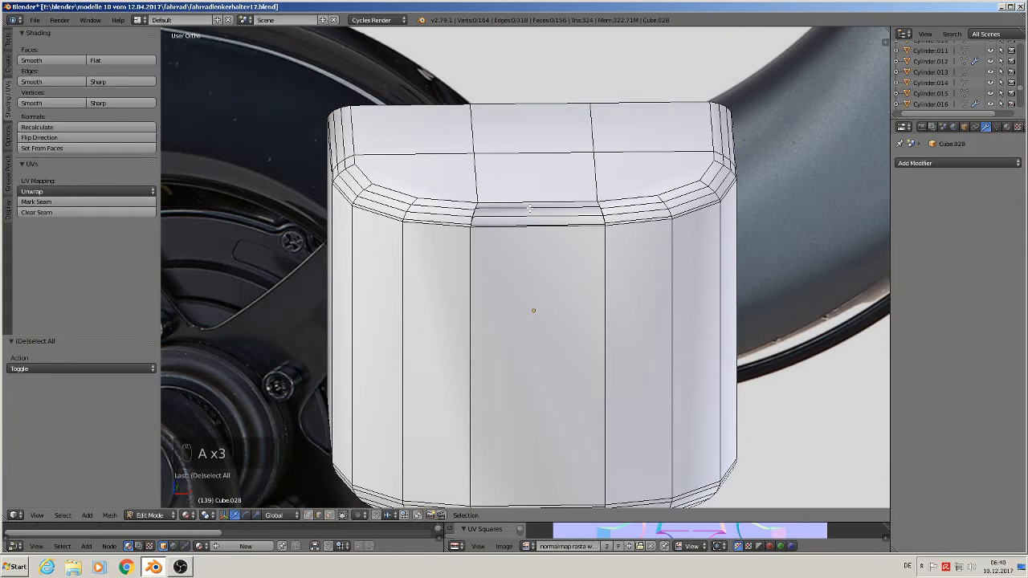
key("ctrl+r")
left_click(530, 209)
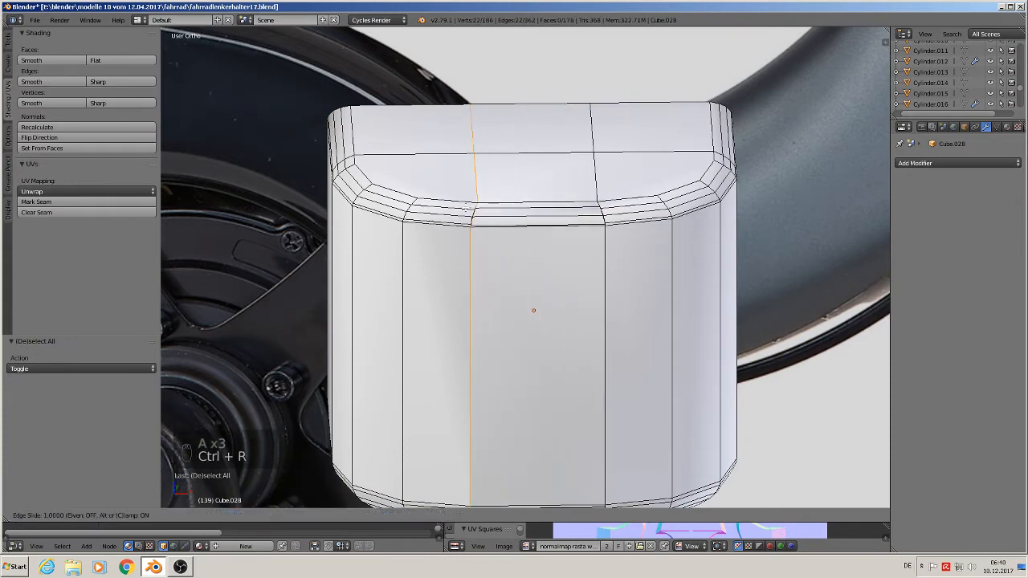
left_click(469, 207)
key("ctrl+r")
left_click(553, 191)
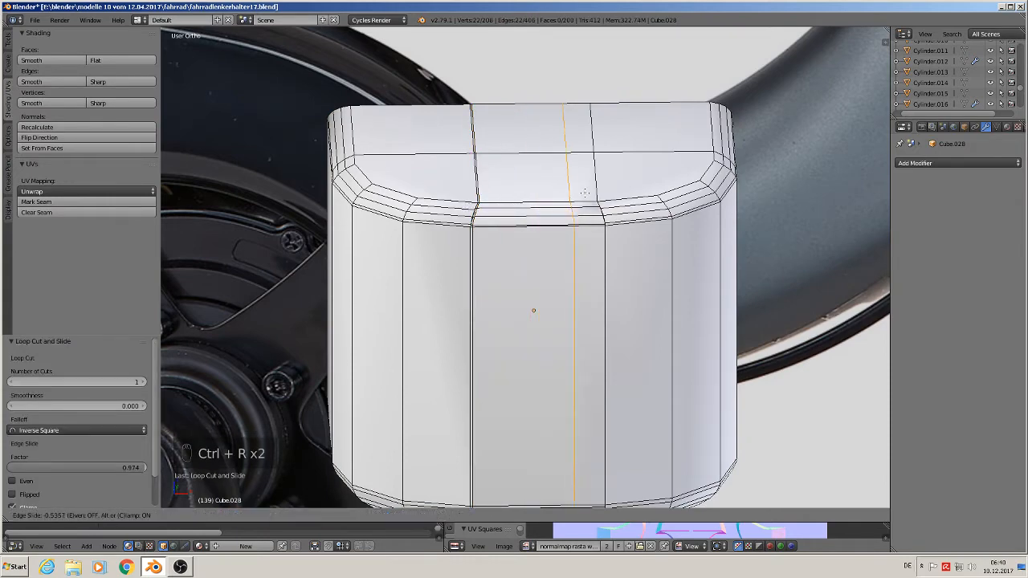
left_click(647, 274)
key("Tab")
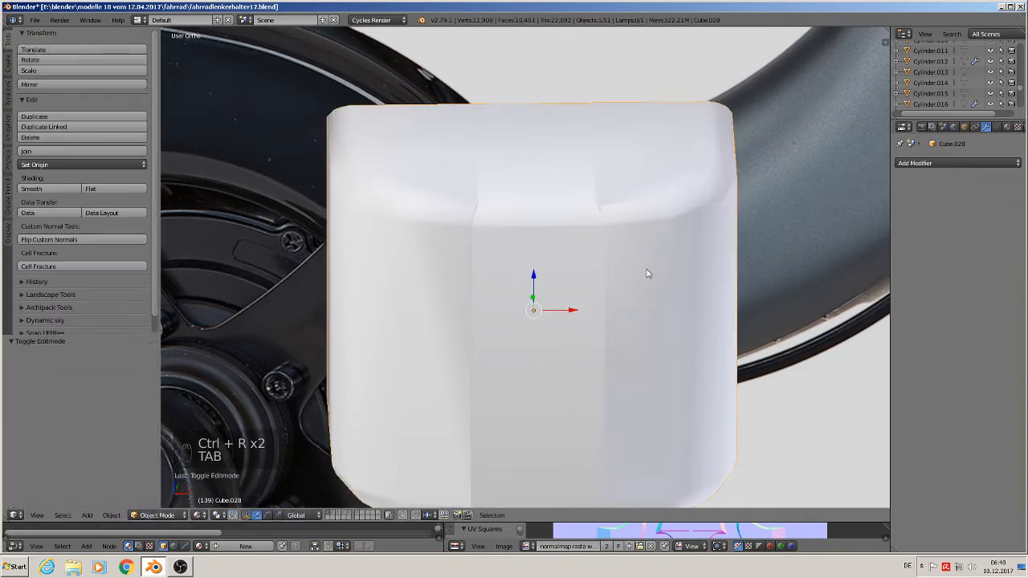
Select the block's entire mesh, remove its duplicate vertices and return to object mode.
scroll(662, 302, "down", 2)
middle_click_drag(662, 301, 688, 321)
scroll(657, 323, "up", 2)
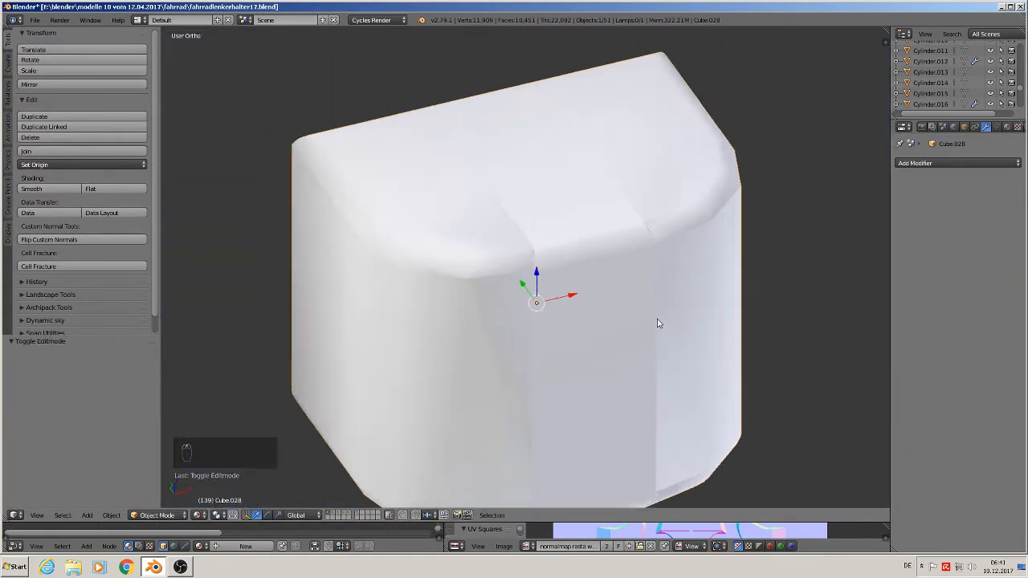
scroll(657, 323, "up", 1)
key("Tab")
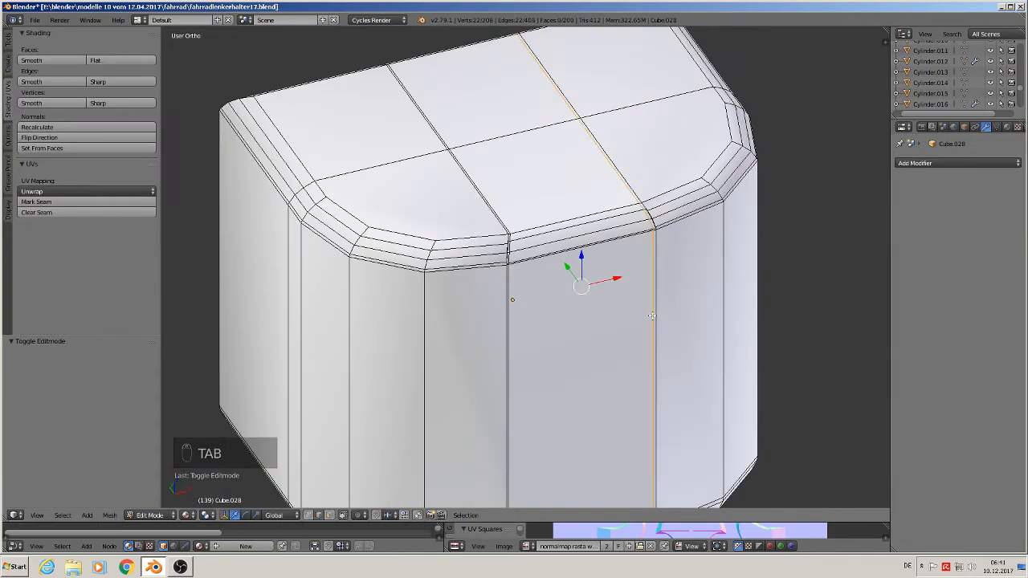
key("a")
key("a")
key("a")
key("a")
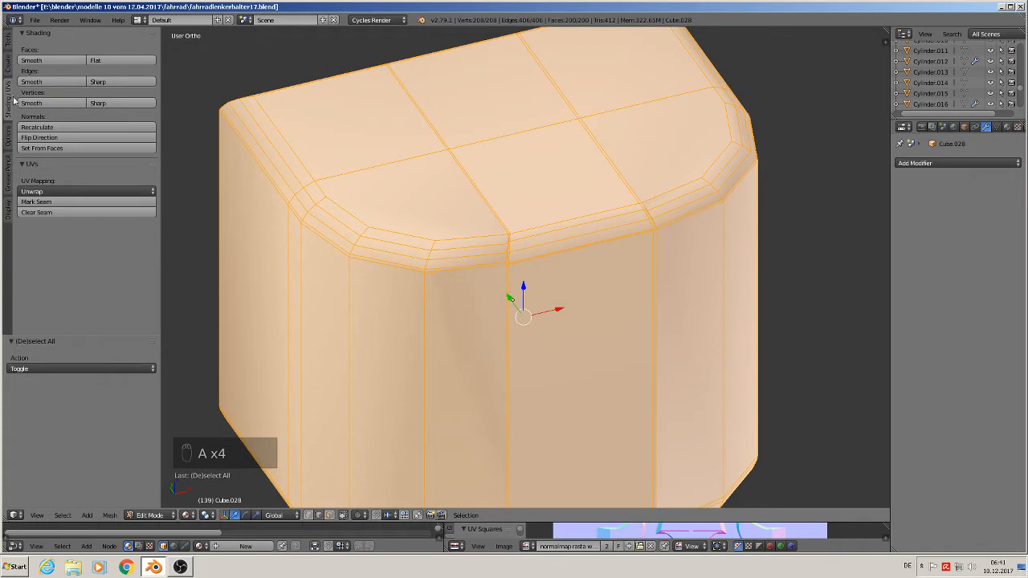
left_click(8, 44)
scroll(69, 260, "down", 5)
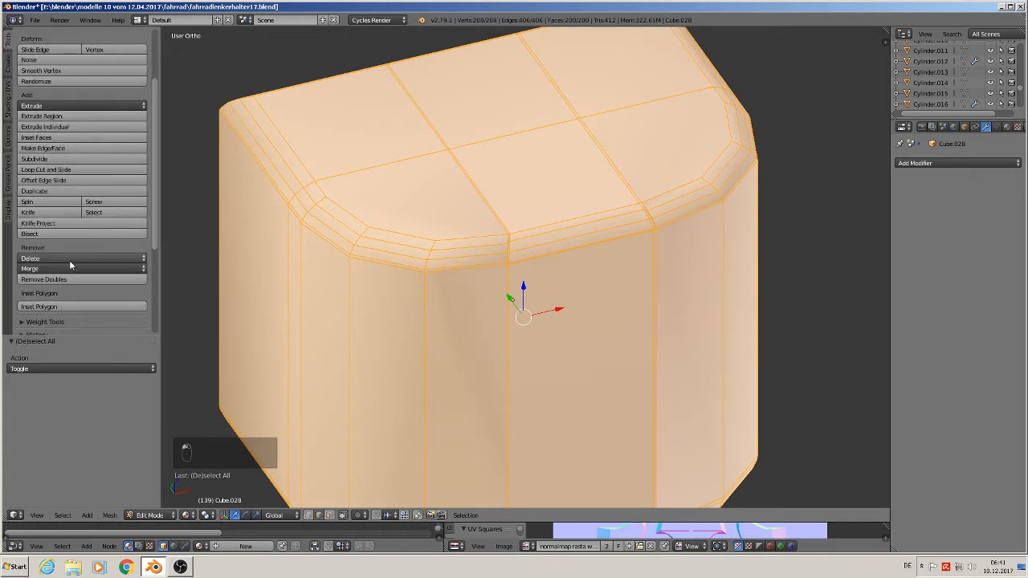
left_click(62, 280)
scroll(480, 311, "down", 3)
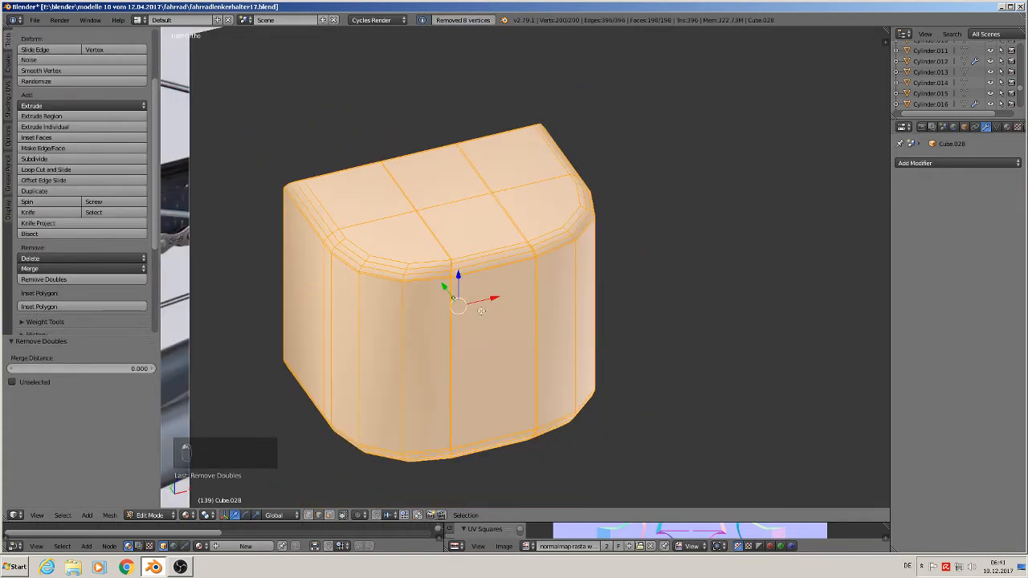
key("Tab")
scroll(541, 318, "up", 5)
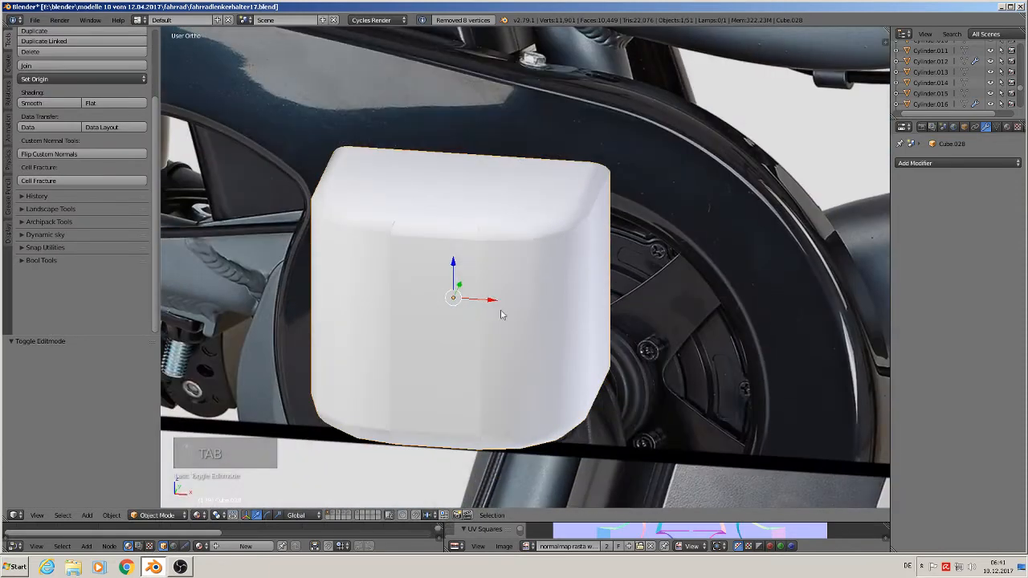
Dissolve the two added support loops beside the front centre panel's side edges.
key("Tab")
scroll(393, 259, "up", 2)
right_click(359, 218, "alt")
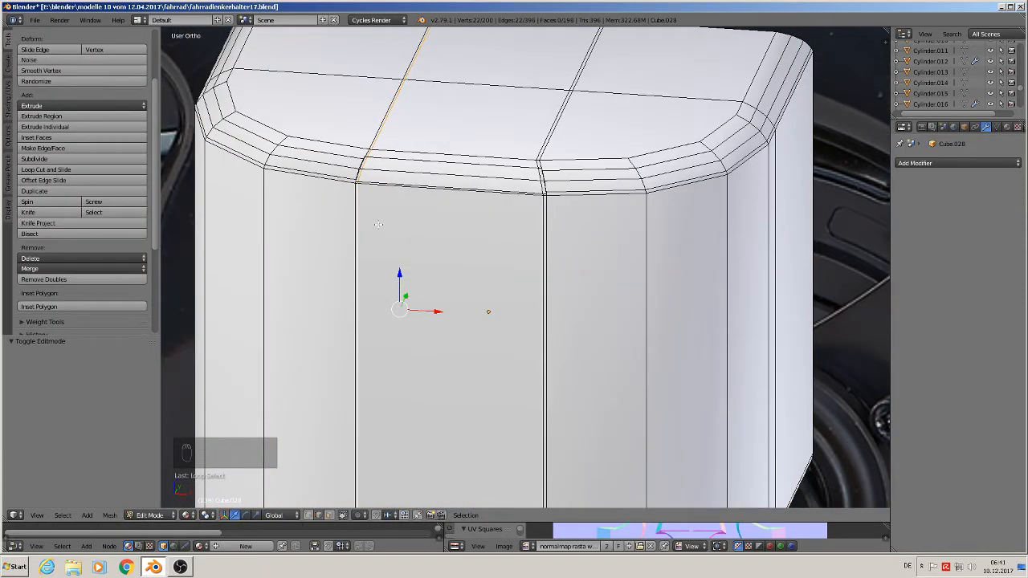
key("x")
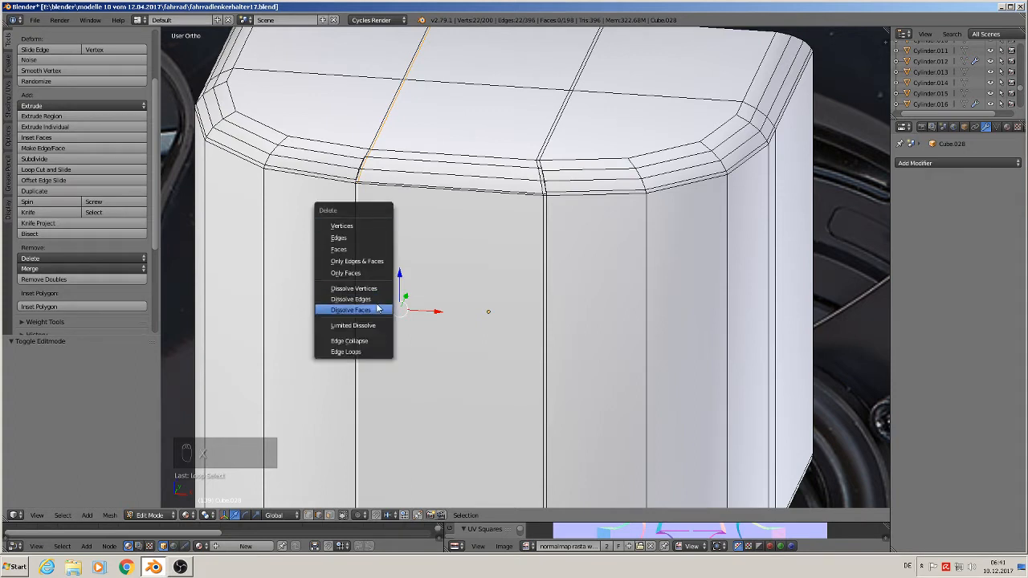
left_click(378, 297)
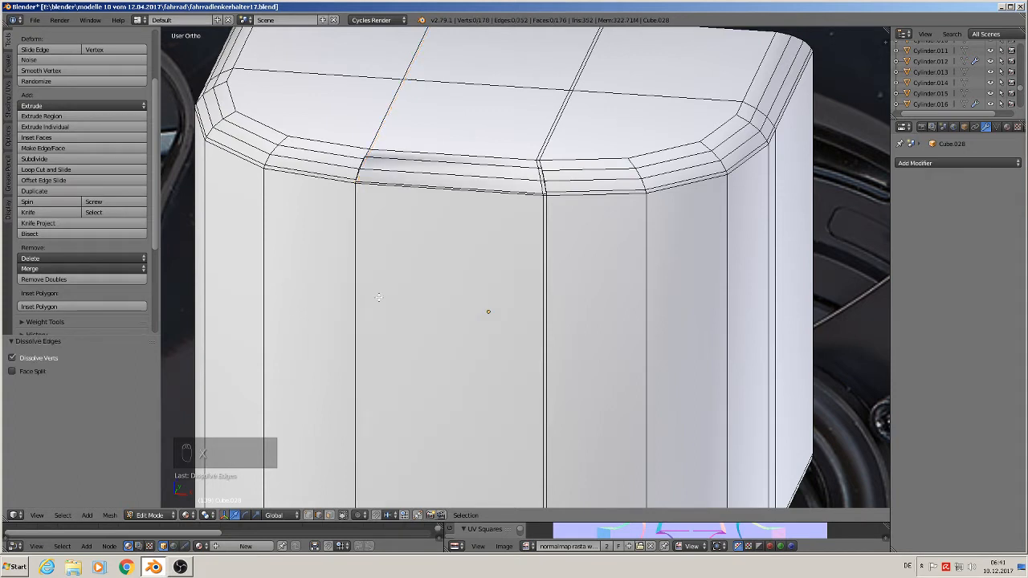
right_click(538, 216, "alt")
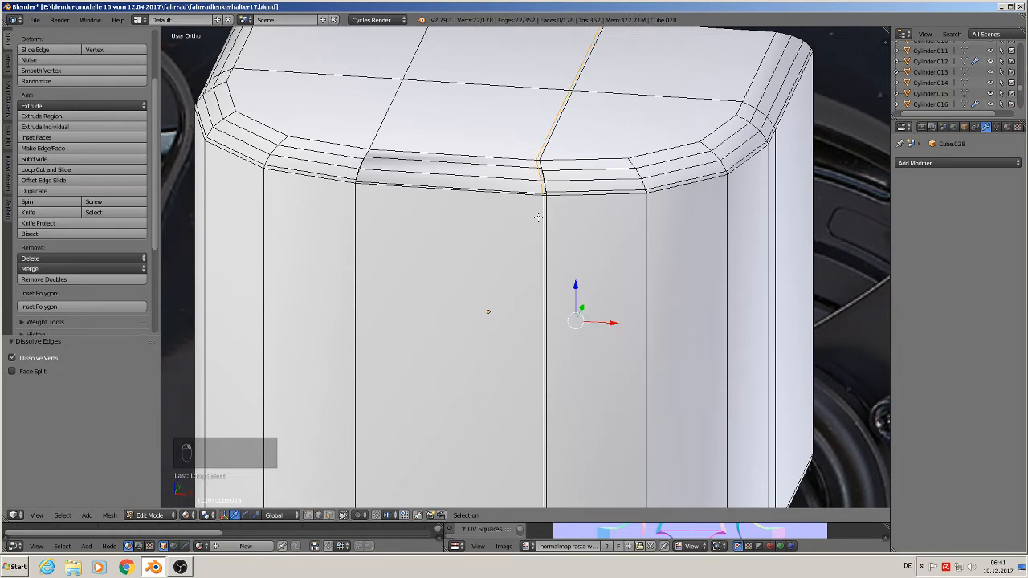
key("x")
left_click(538, 216)
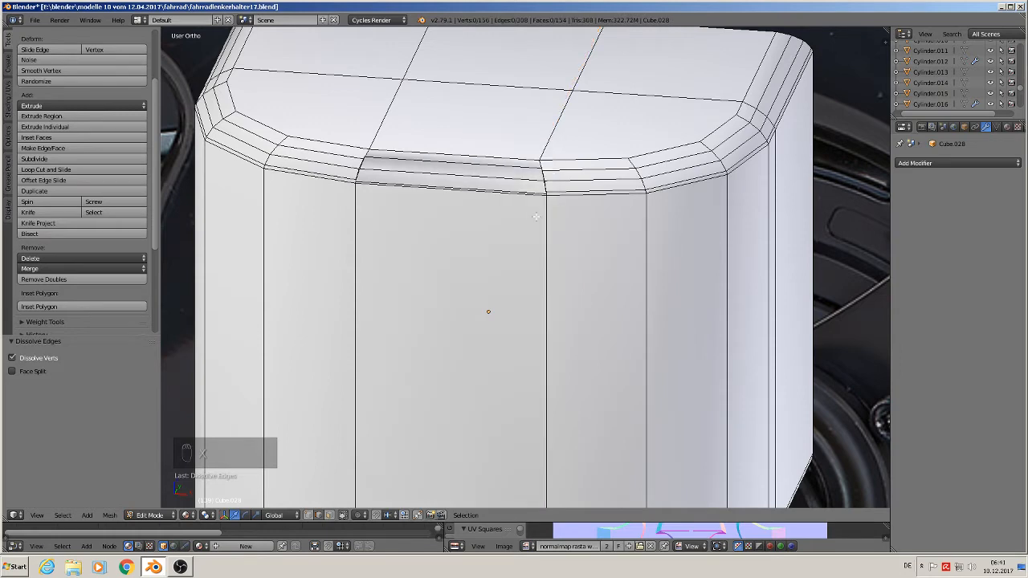
In wireframe view, select the two overlapping rim edges at one end of the front centre strip and delete their vertices.
scroll(536, 216, "up", 5)
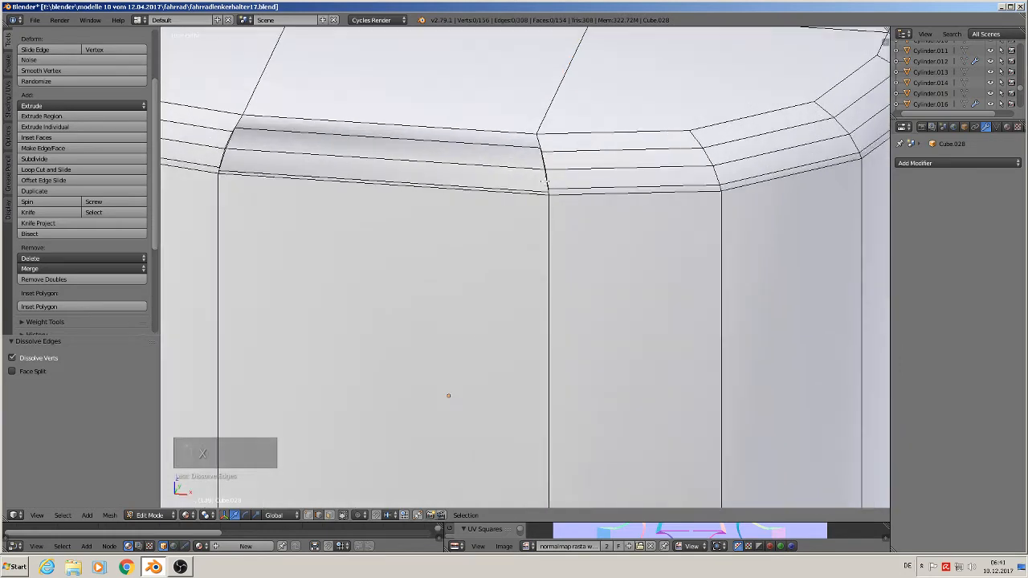
right_click(459, 190)
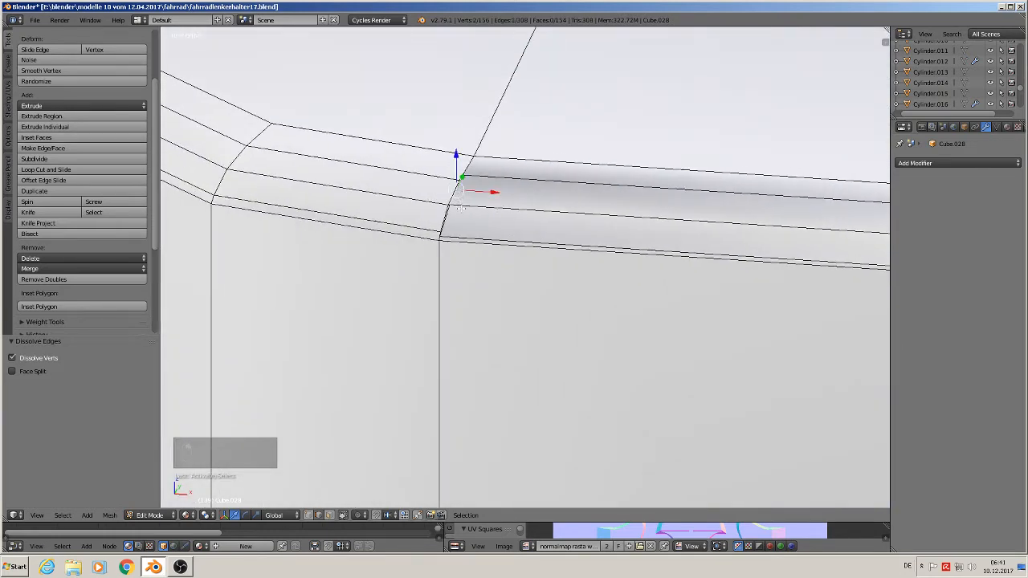
scroll(455, 207, "down", 2)
scroll(449, 223, "up", 3)
scroll(449, 223, "up", 1)
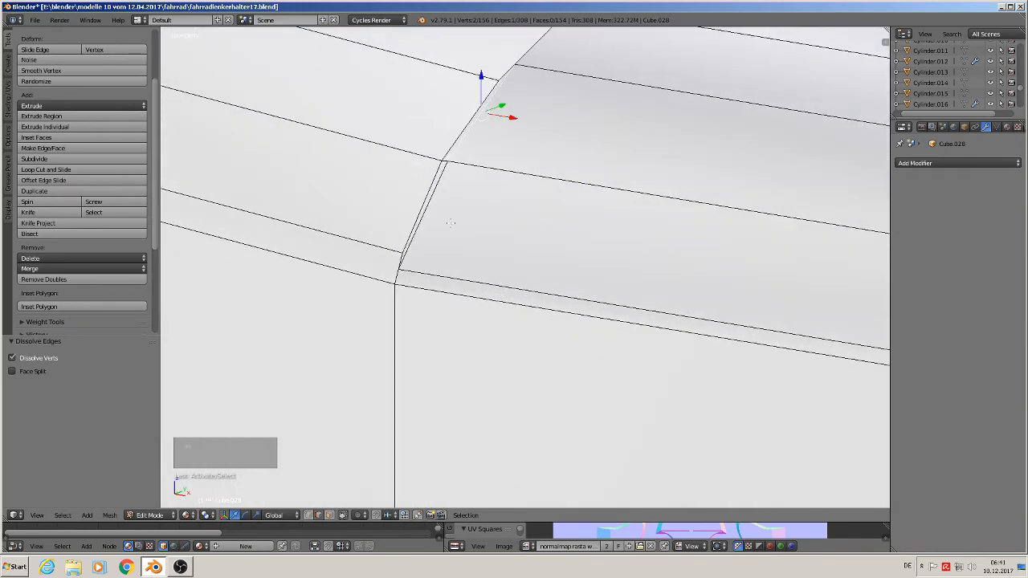
key("z")
scroll(460, 223, "down", 1)
middle_click_drag(459, 223, 521, 227)
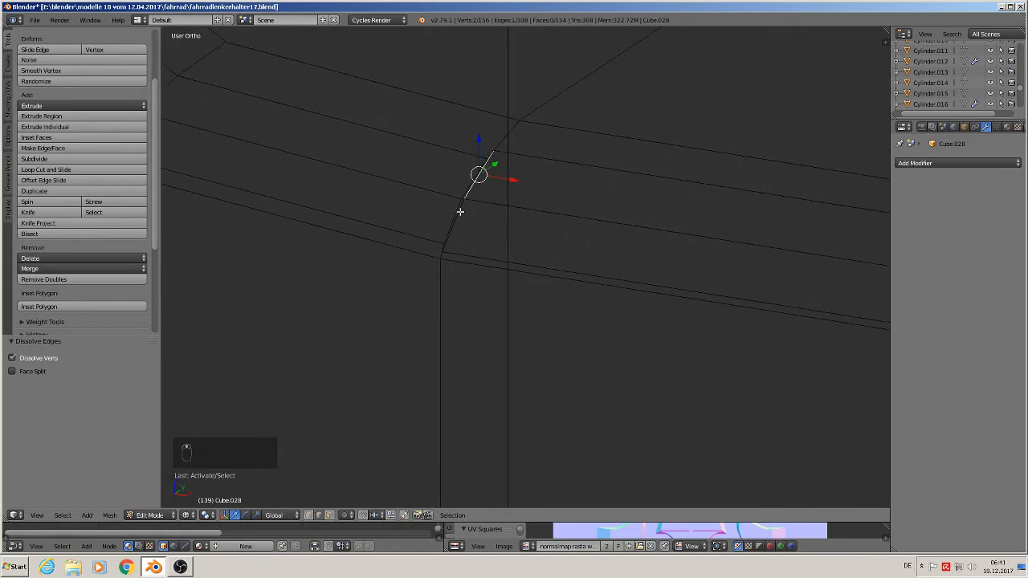
right_click(460, 211, "shift")
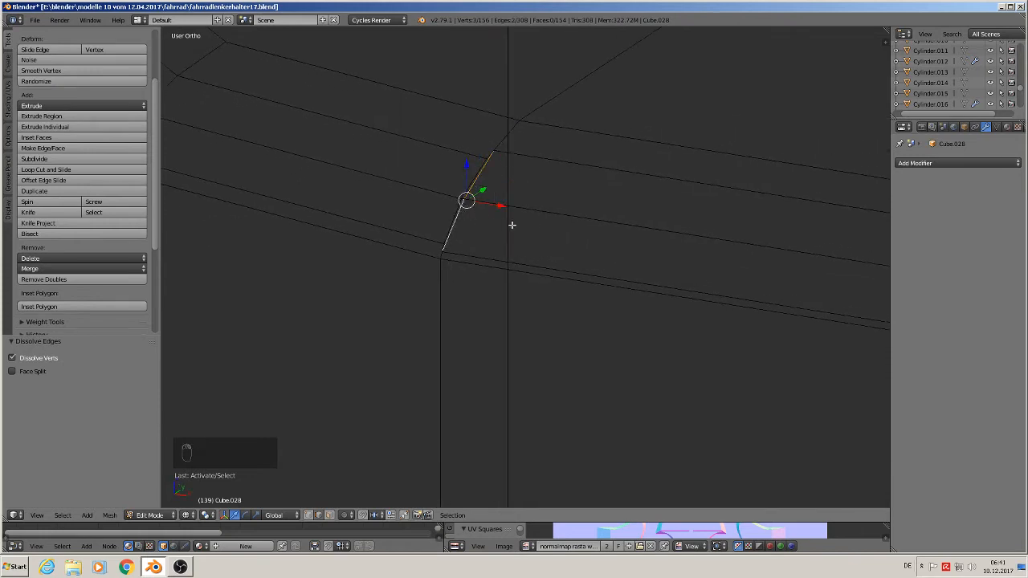
key("x")
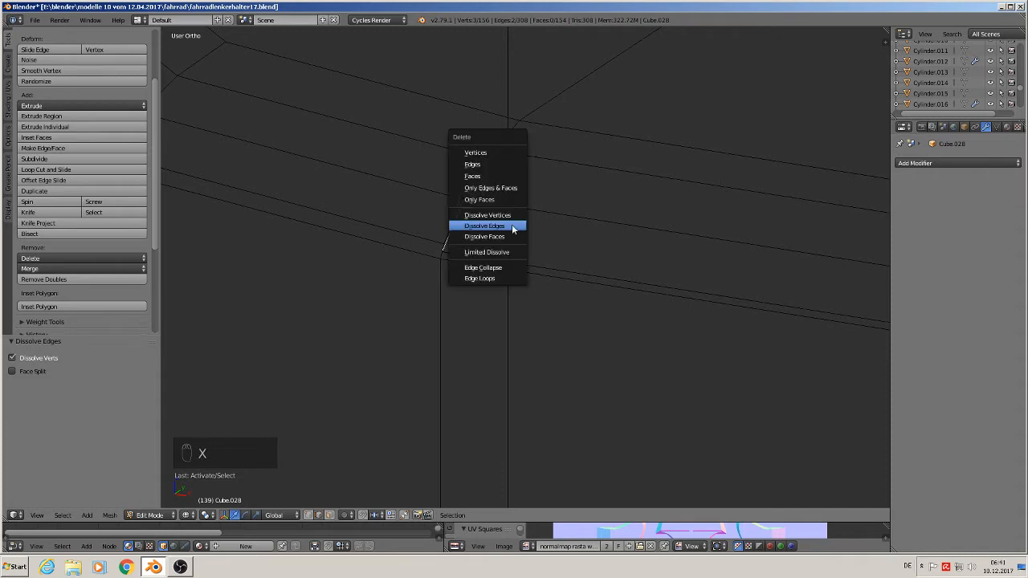
left_click(499, 152)
Select the two matching rim edges at the other end of the front centre strip and delete their vertices.
middle_click_drag(613, 211, 491, 188)
middle_click_drag(704, 220, 534, 204)
right_click(503, 180)
right_click(478, 103, "shift")
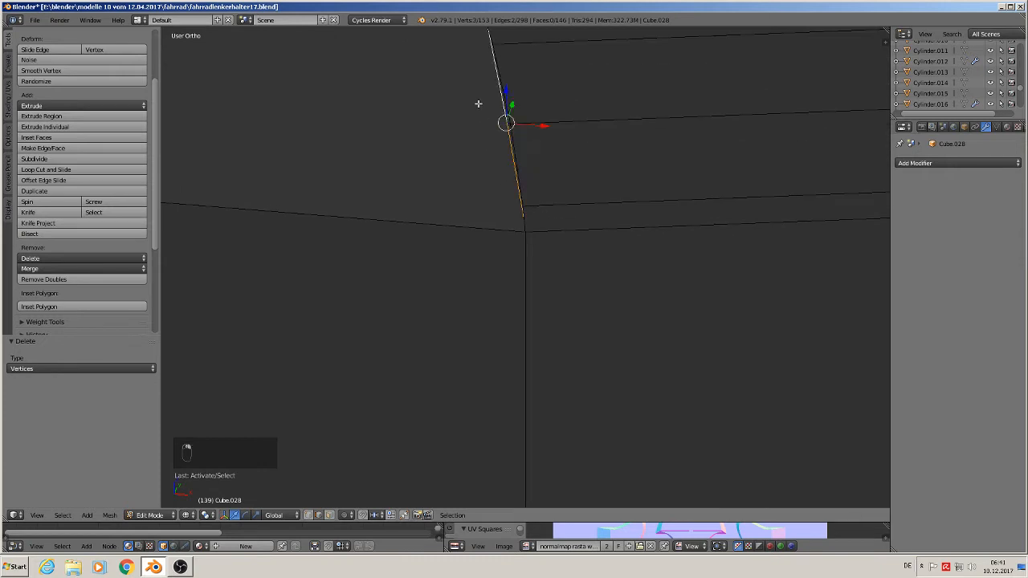
middle_click_drag(481, 124, 362, 188)
key("x")
left_click(532, 196)
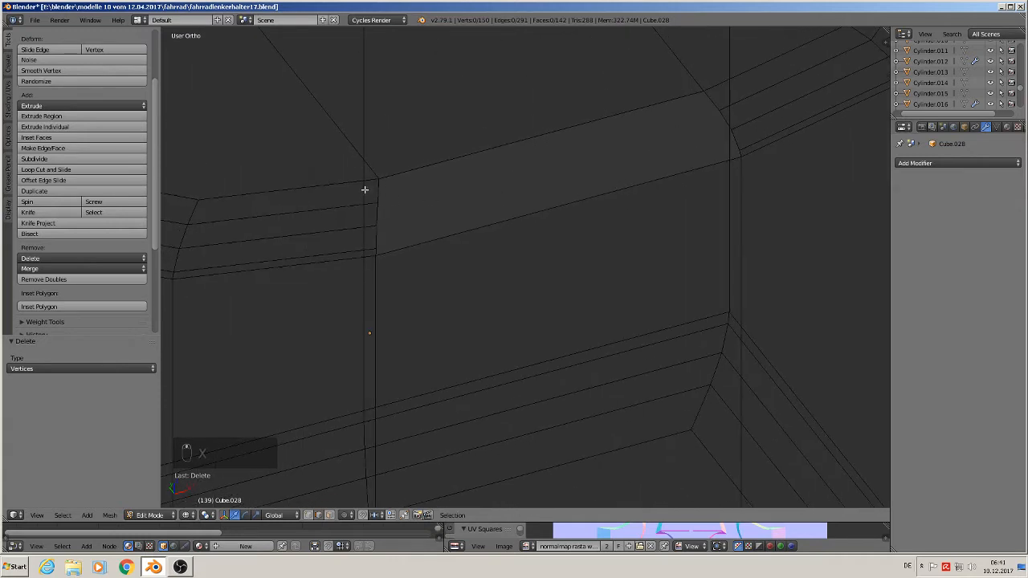
Fill the uppermost strip of the top rim's front gap with a face from its two short end edges and upper edge.
right_click(380, 189)
right_click(709, 94, "shift")
right_click(679, 98, "shift")
key("f")
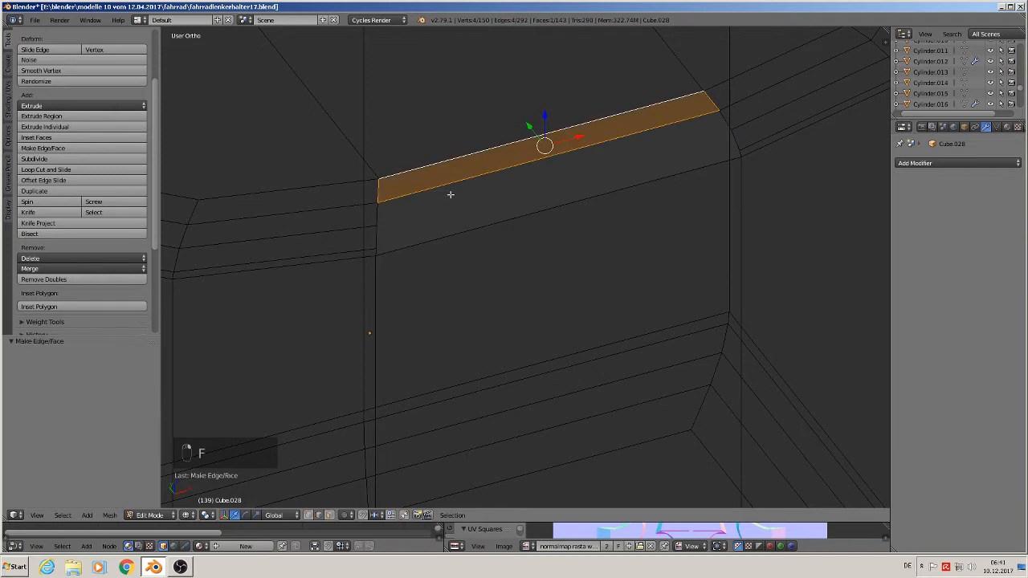
Fill the three remaining strips of the top rim's front gap with faces between their matching short end edges.
right_click(441, 184, "shift")
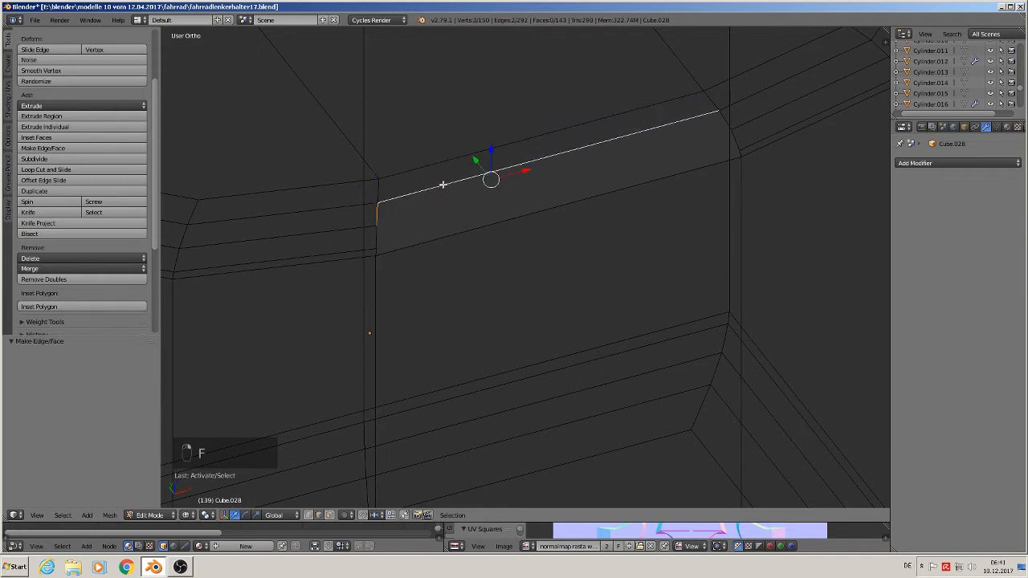
right_click(723, 116, "shift")
key("f")
right_click(373, 240)
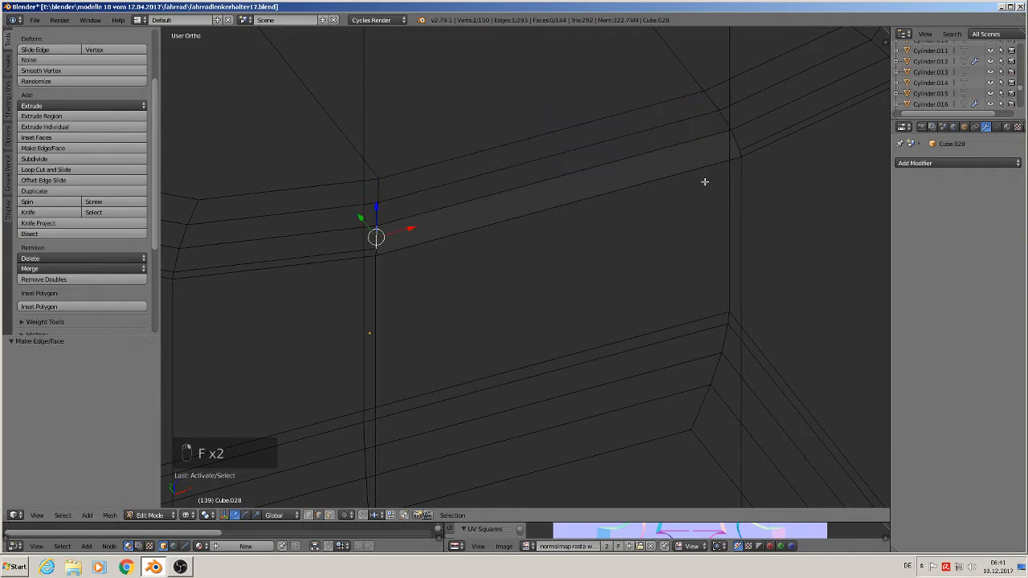
right_click(737, 140, "shift")
key("g")
key("f")
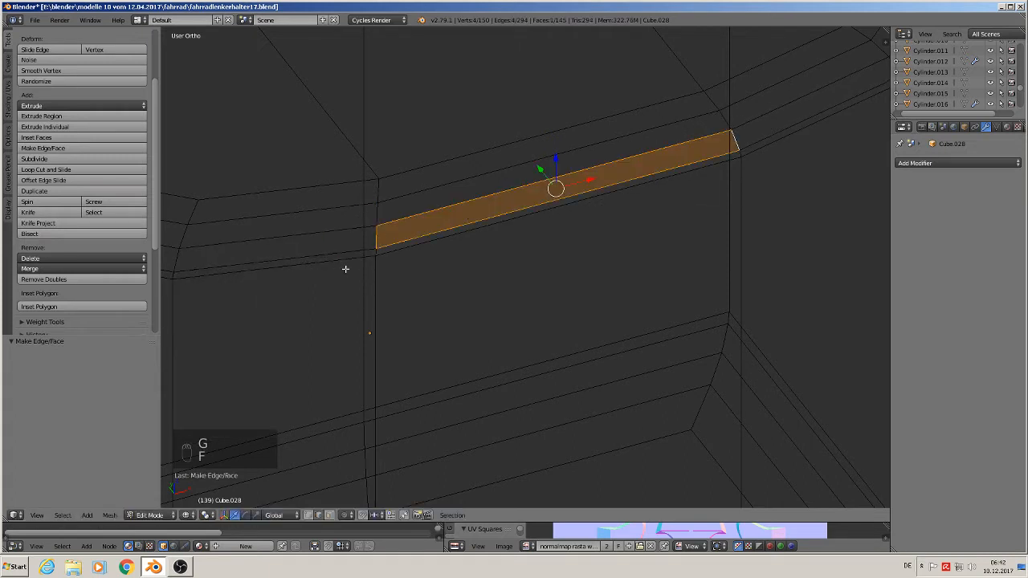
right_click(375, 252)
right_click(743, 154, "shift")
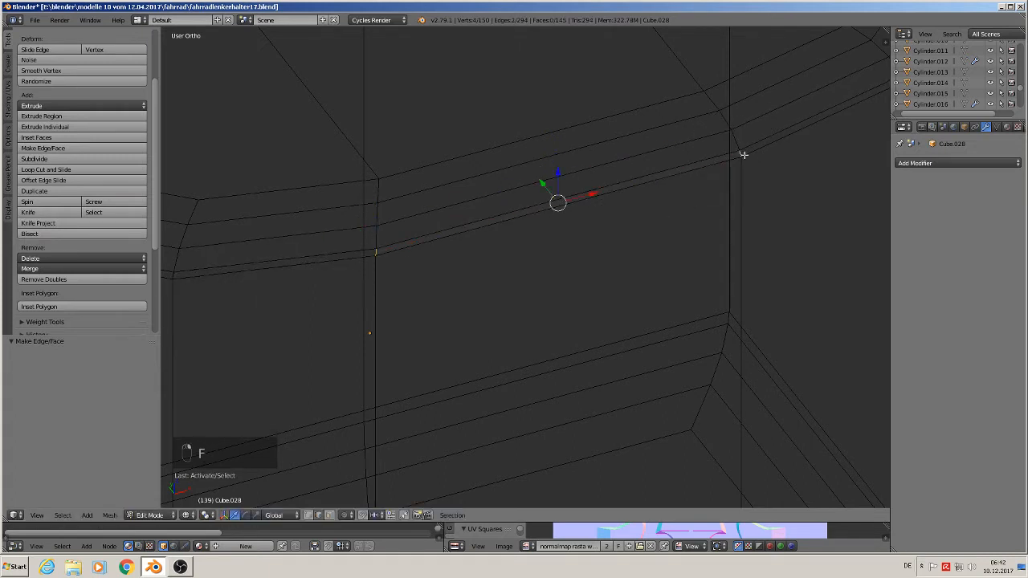
key("f")
Leave mesh editing, switch the viewport to Material shading and inspect the holder's front bottom rim.
key("Tab")
scroll(726, 213, "down", 5)
middle_click_drag(725, 326, 576, 269)
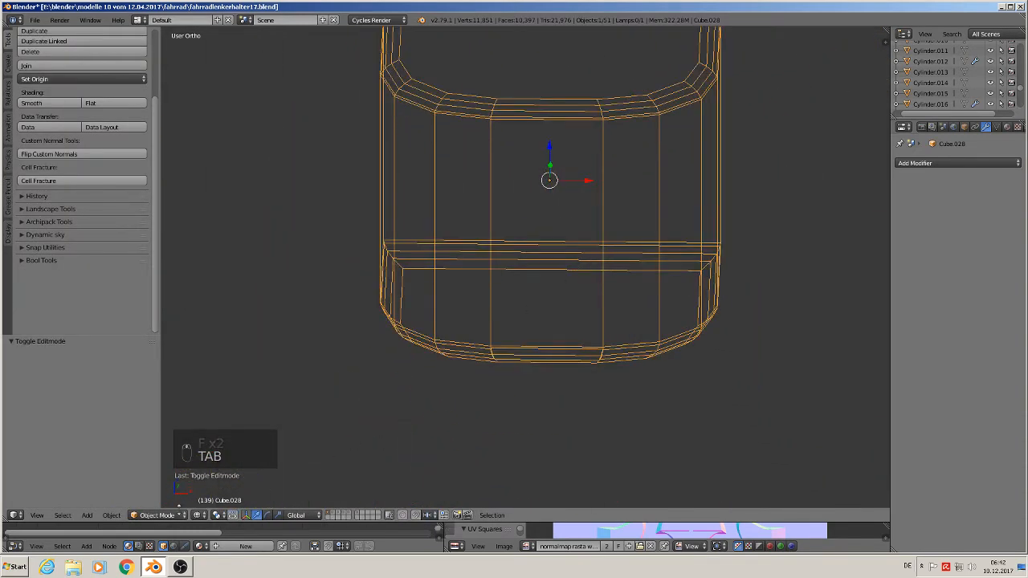
left_click(199, 515)
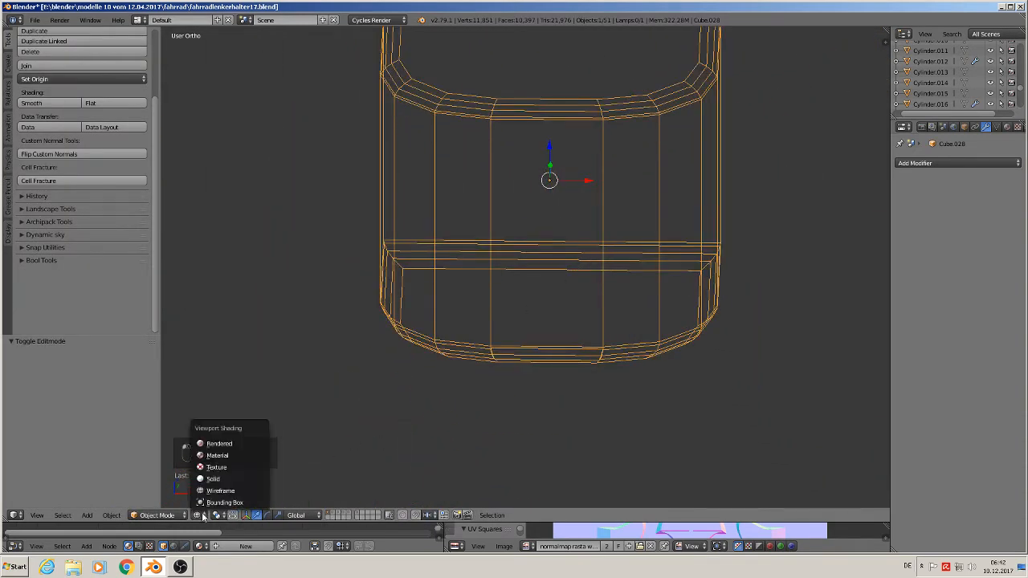
left_click(216, 455)
scroll(546, 362, "down", 3)
scroll(538, 345, "up", 2)
middle_click_drag(533, 341, 498, 347)
middle_click_drag(556, 369, 574, 321)
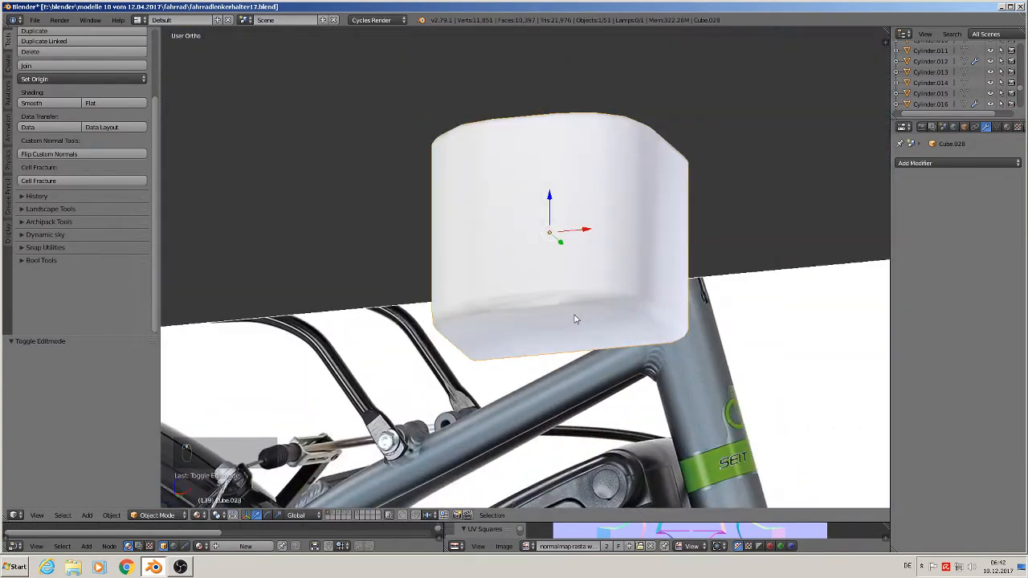
Select the two overlapping edges at one end of the bottom rim's front strip and delete their vertices.
scroll(573, 321, "up", 4)
key("Tab")
scroll(447, 286, "up", 2)
middle_click_drag(363, 306, 514, 281, "shift")
scroll(539, 242, "up", 3)
right_click(311, 232)
right_click(318, 238, "shift")
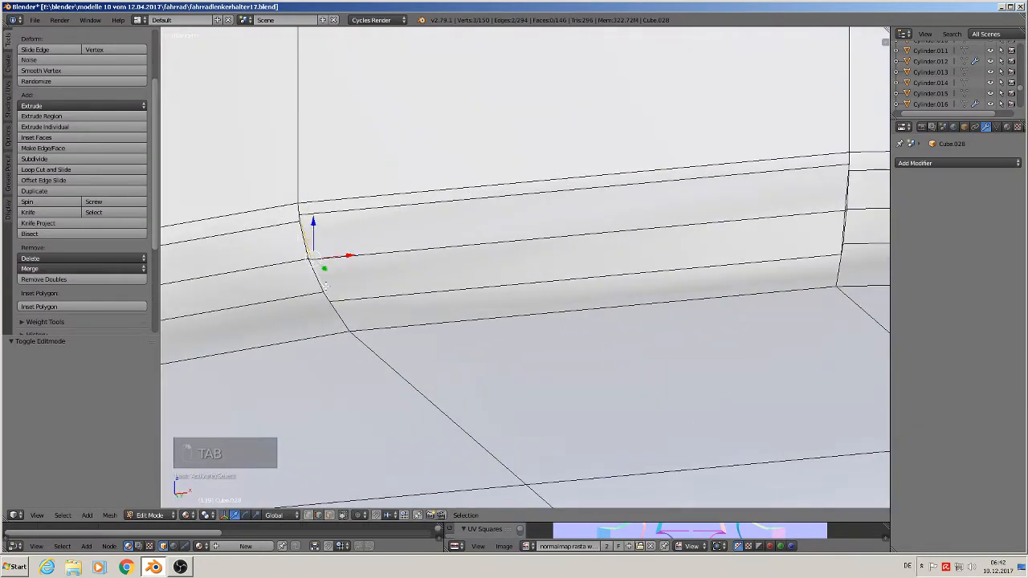
key("x")
left_click(346, 286)
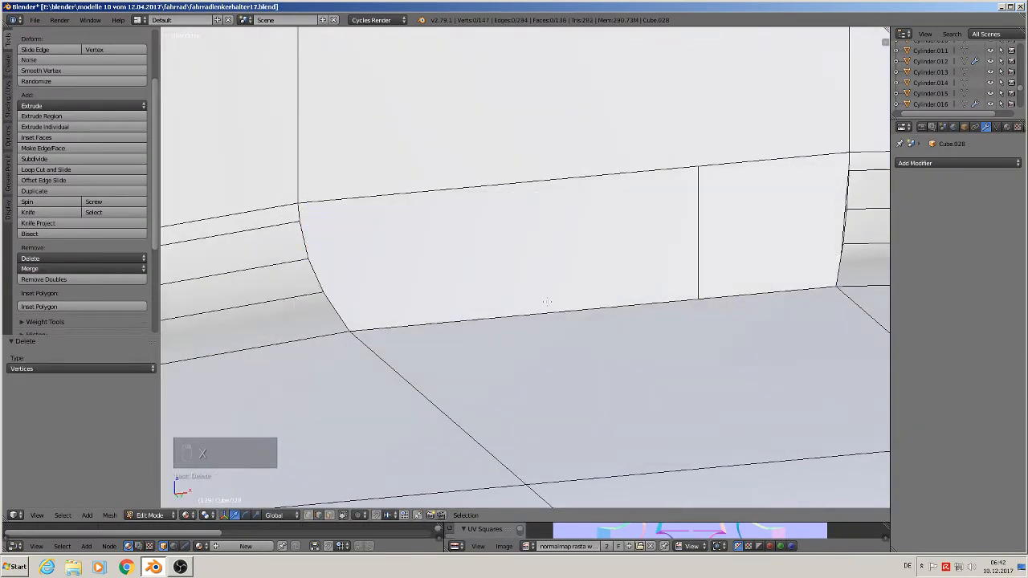
Delete the overlapping edges and the leftover geometry at the other end of the bottom rim's front strip.
middle_click_drag(345, 287, 528, 280)
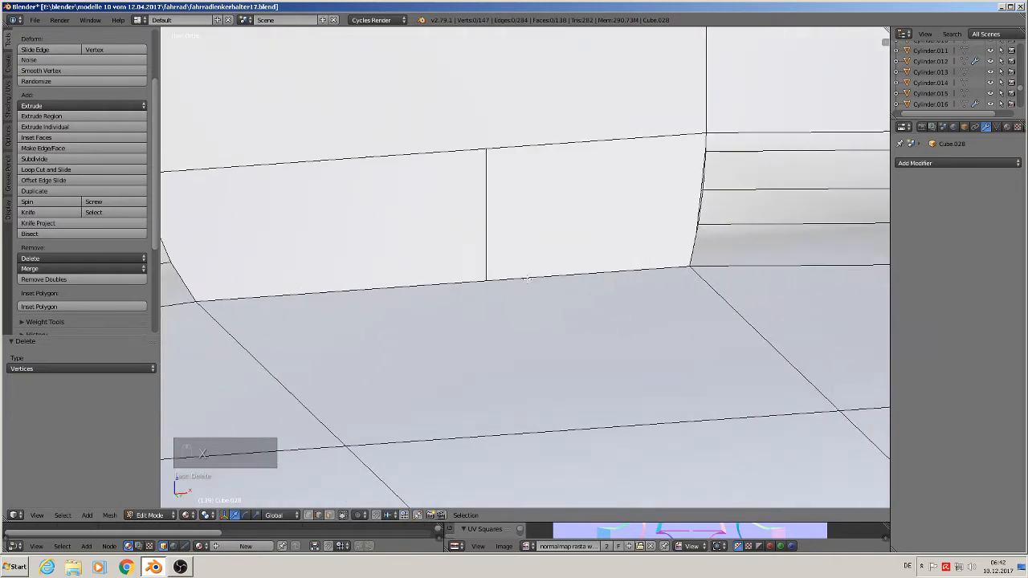
right_click(697, 168)
right_click(701, 205, "shift")
key("x")
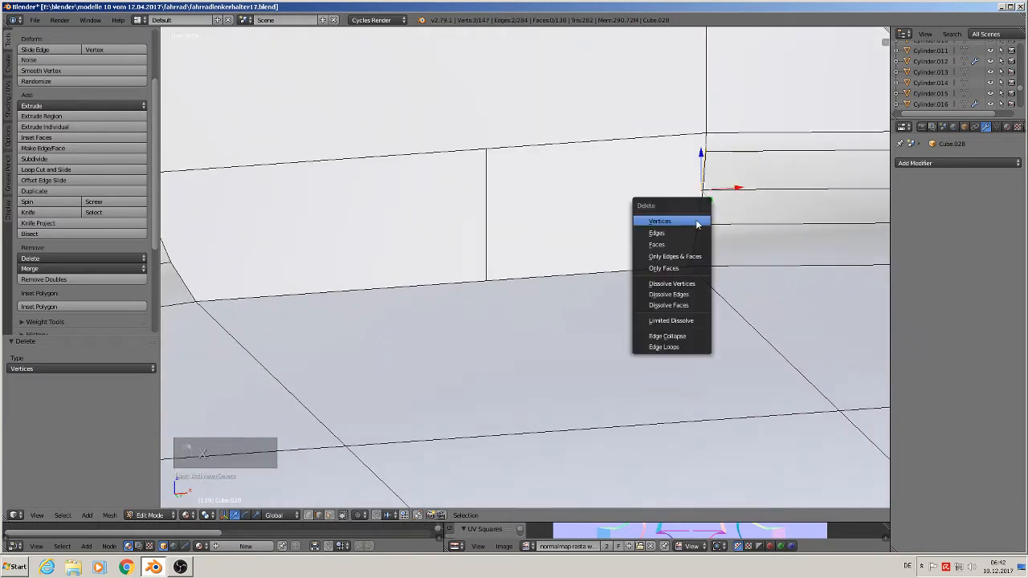
left_click(695, 232)
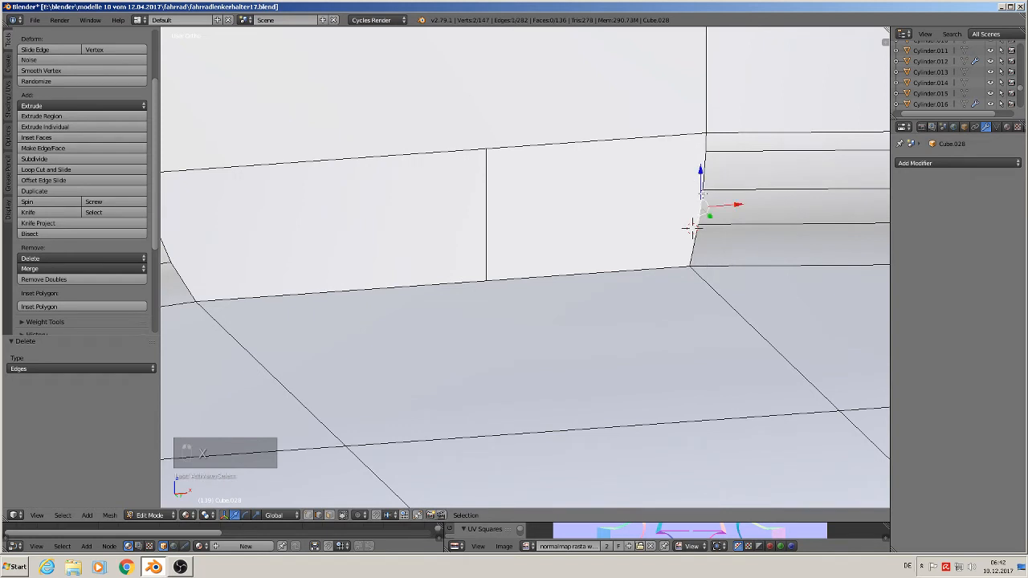
key("x")
left_click(689, 202)
middle_click_drag(688, 225, 688, 233)
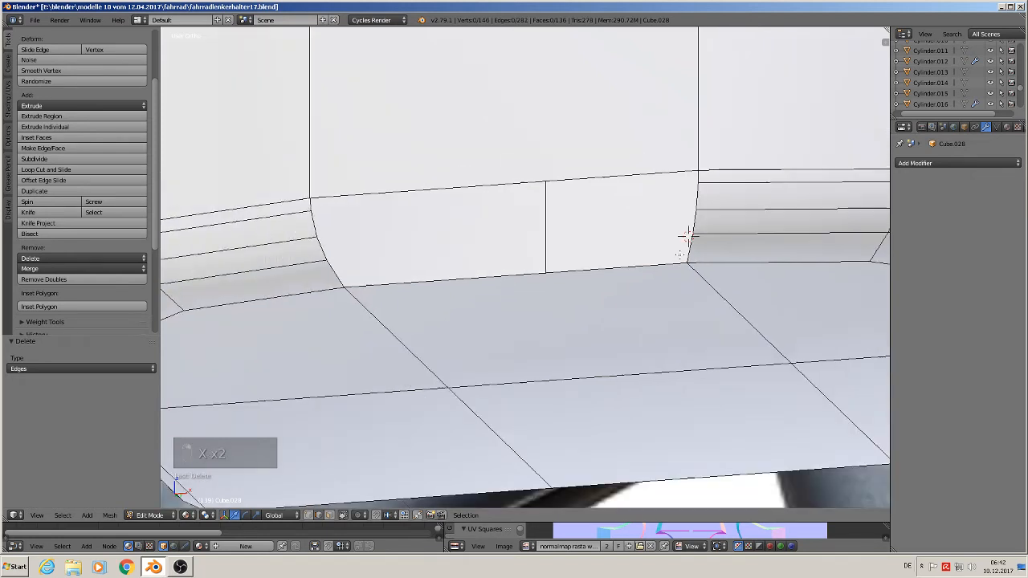
Fill the three upper strips of the bottom rim's front gap with faces built from their bordering edges.
right_click(686, 234, "alt")
right_click(304, 205, "alt+shift")
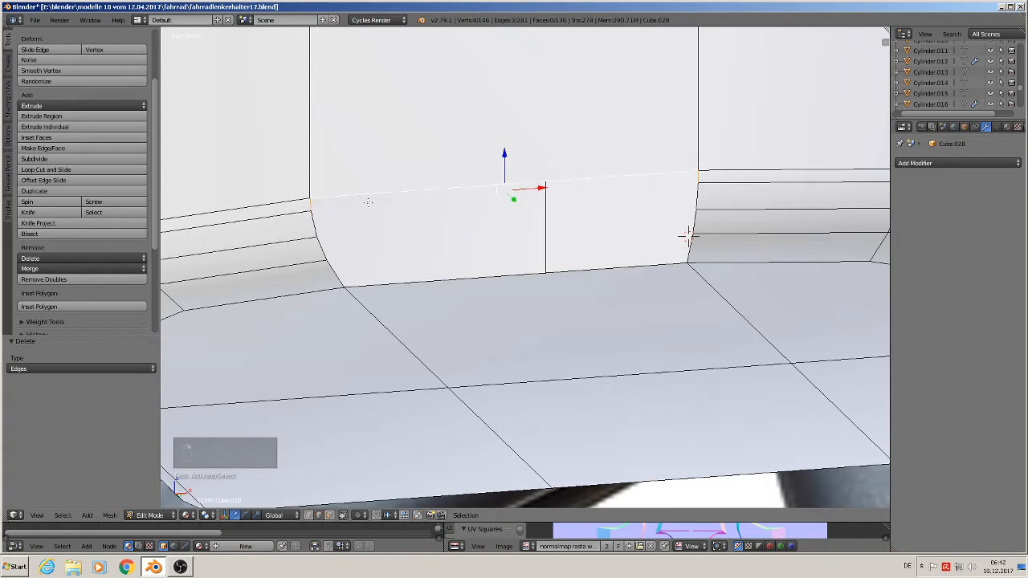
key("f")
right_click(321, 226)
right_click(390, 210, "shift")
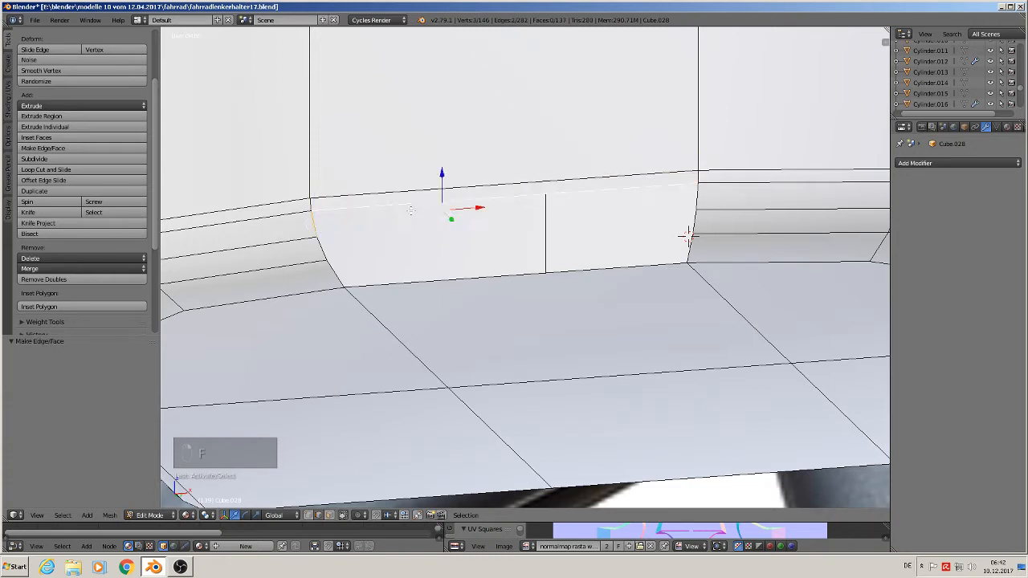
right_click(706, 198, "shift")
key("f")
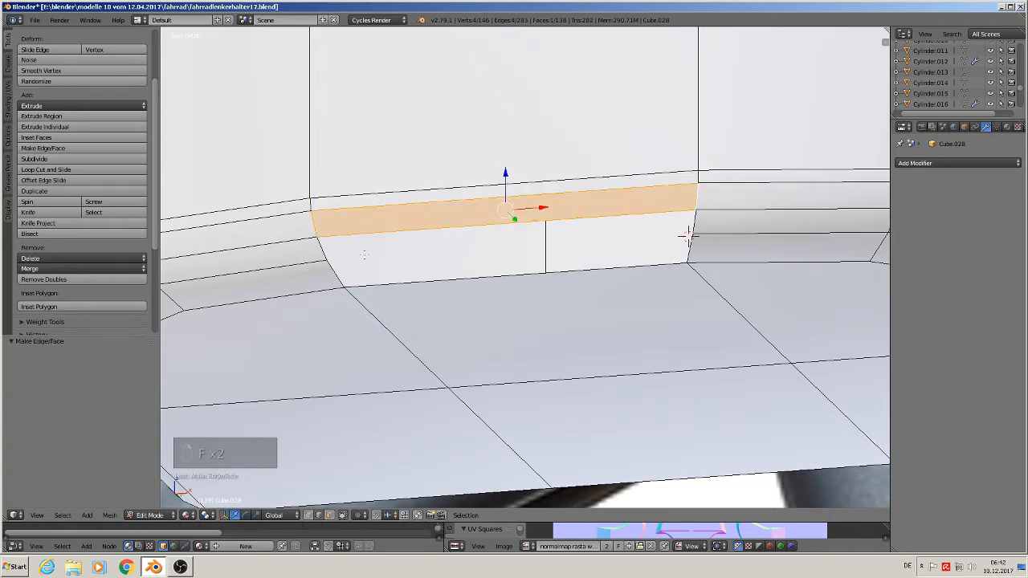
right_click(319, 249)
right_click(405, 231, "shift")
right_click(688, 234, "shift")
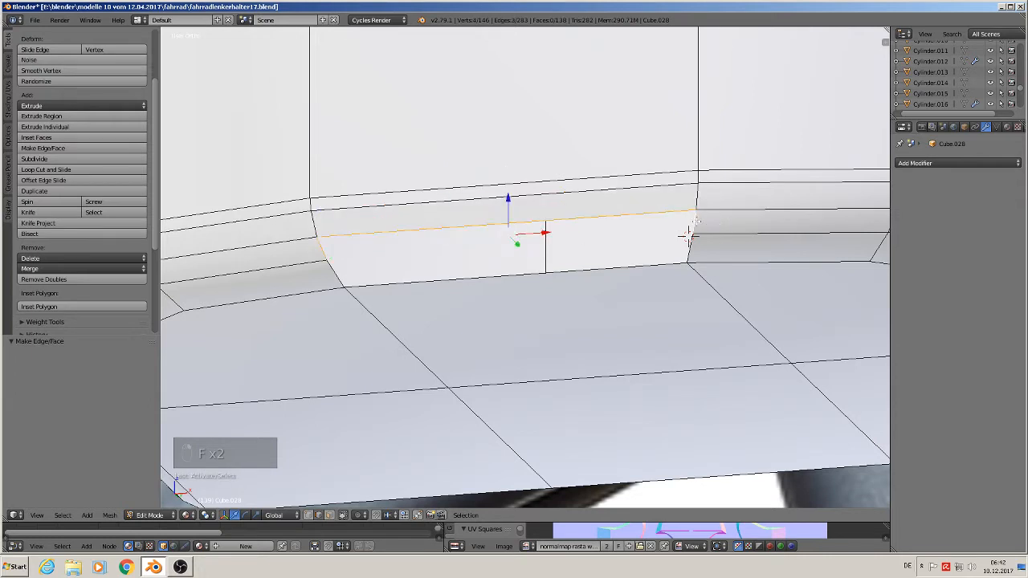
key("f")
Try to fill the lowest strip of the bottom rim's front gap with a face and check it in Object Mode.
right_click(340, 275)
right_click(688, 233, "shift")
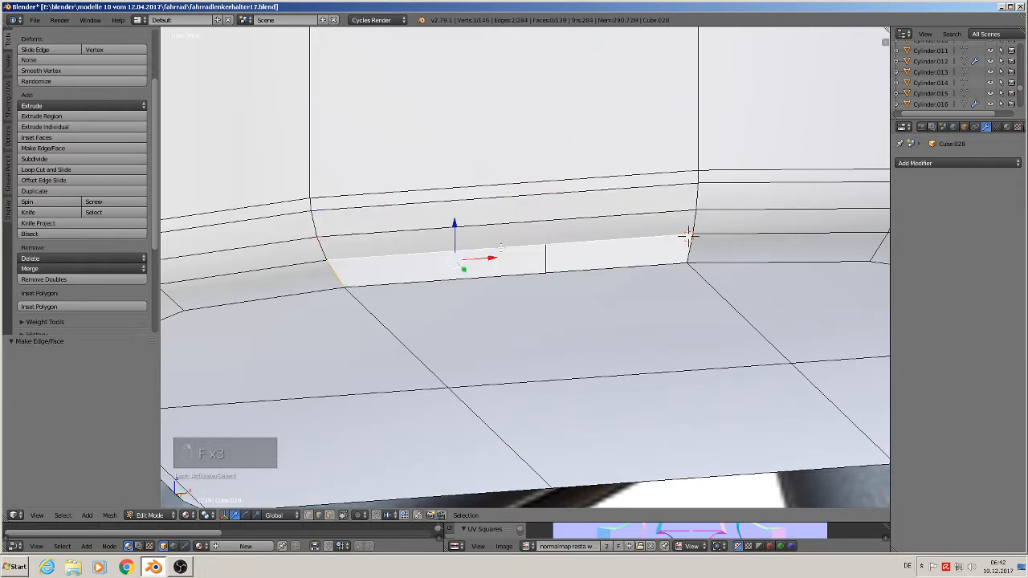
right_click(688, 234, "shift")
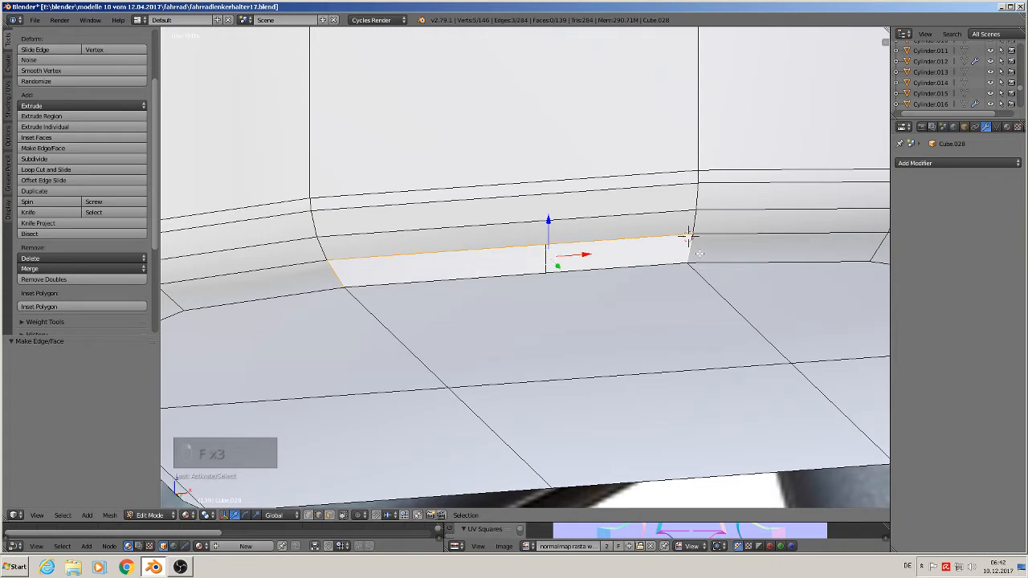
key("f")
scroll(690, 274, "down", 2)
scroll(690, 274, "up", 3)
scroll(689, 273, "up", 2)
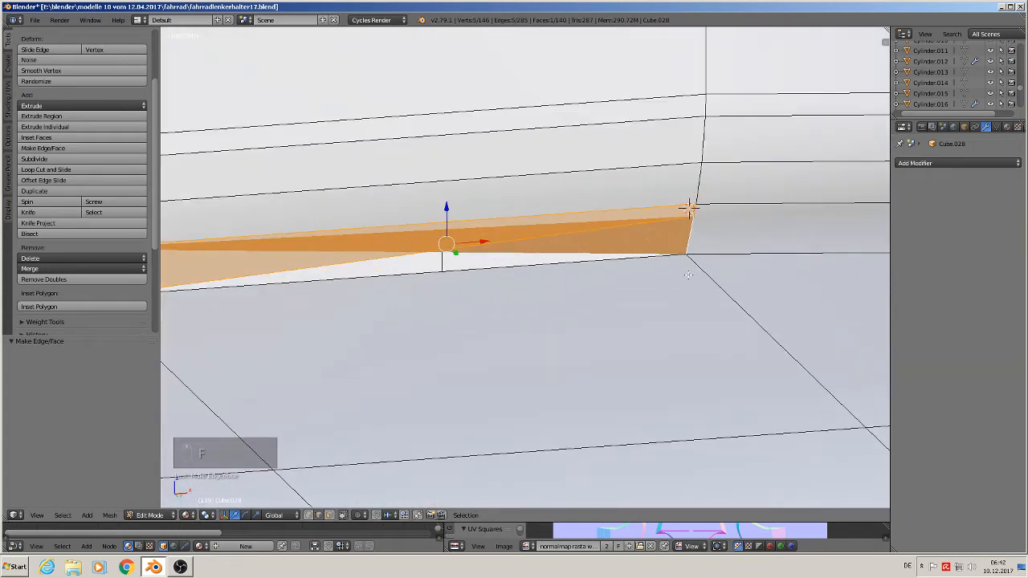
key("Tab")
scroll(665, 284, "up", 2)
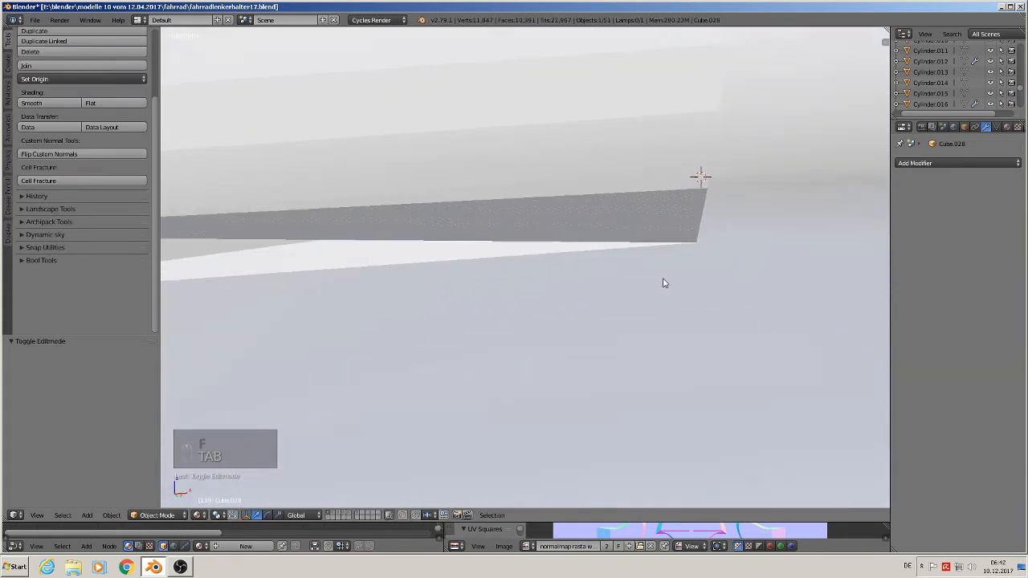
Undo the last two operations from Object Mode and reopen the holder's mesh for editing at the front bottom rim.
key("ctrl+z")
key("ctrl+z")
key("Tab")
scroll(659, 279, "down", 2)
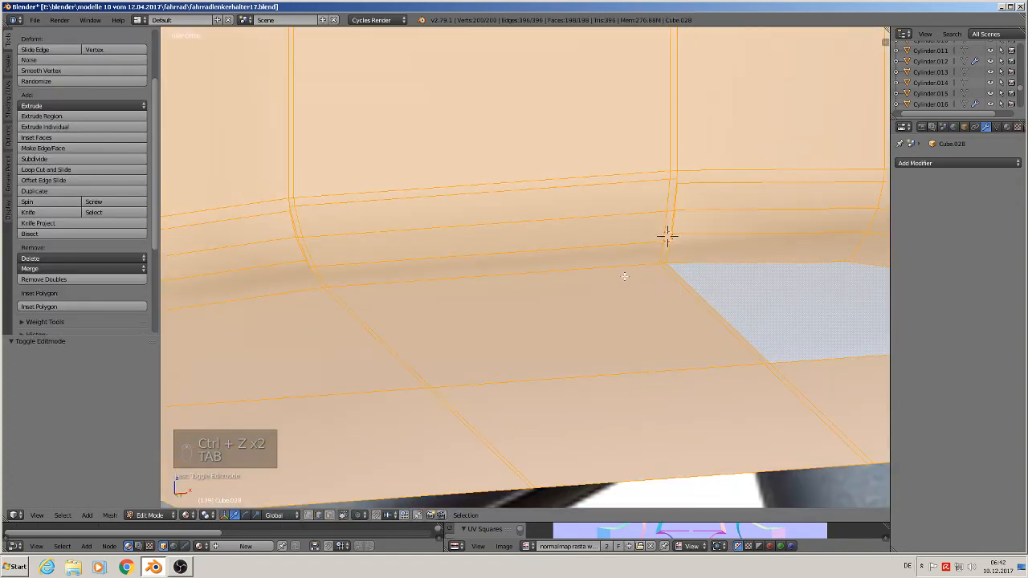
scroll(625, 276, "up", 2)
middle_click_drag(584, 273, 848, 215)
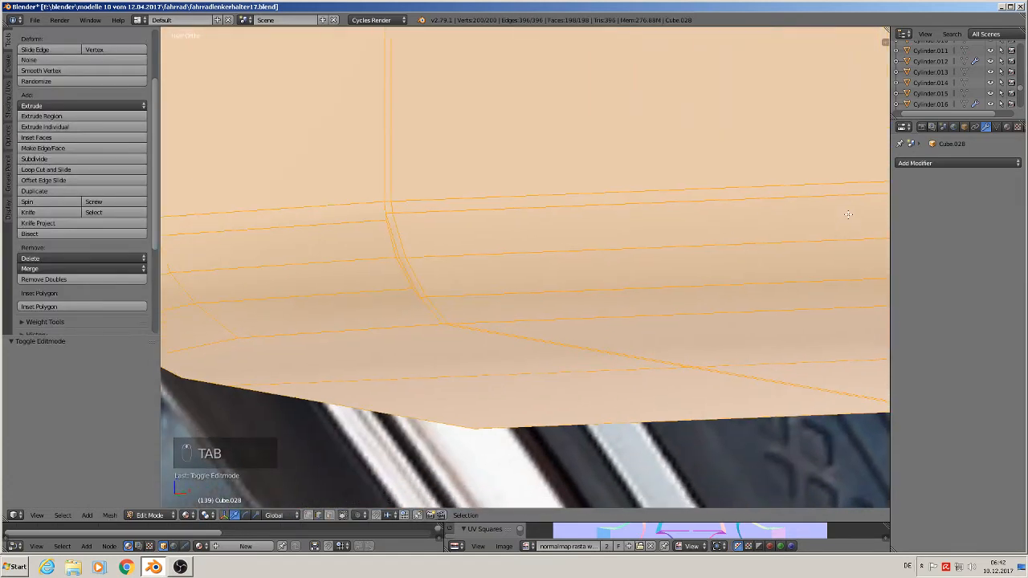
scroll(649, 245, "up", 3)
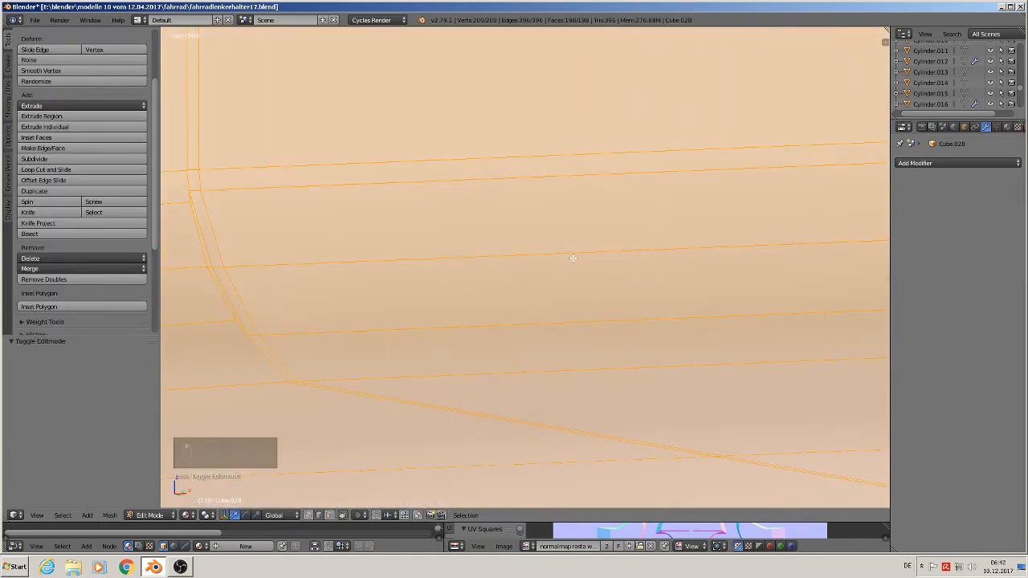
Try to redo the undone rim repairs and inspect the holder's rims in Object Mode.
key("ctrl+shift+z")
key("ctrl+shift+z")
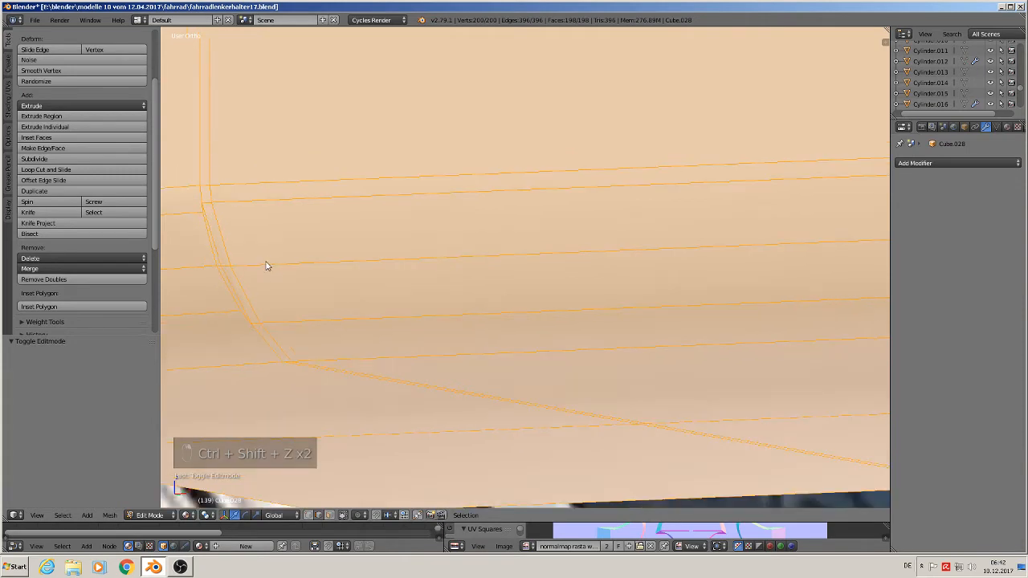
key("Tab")
scroll(314, 265, "down", 5)
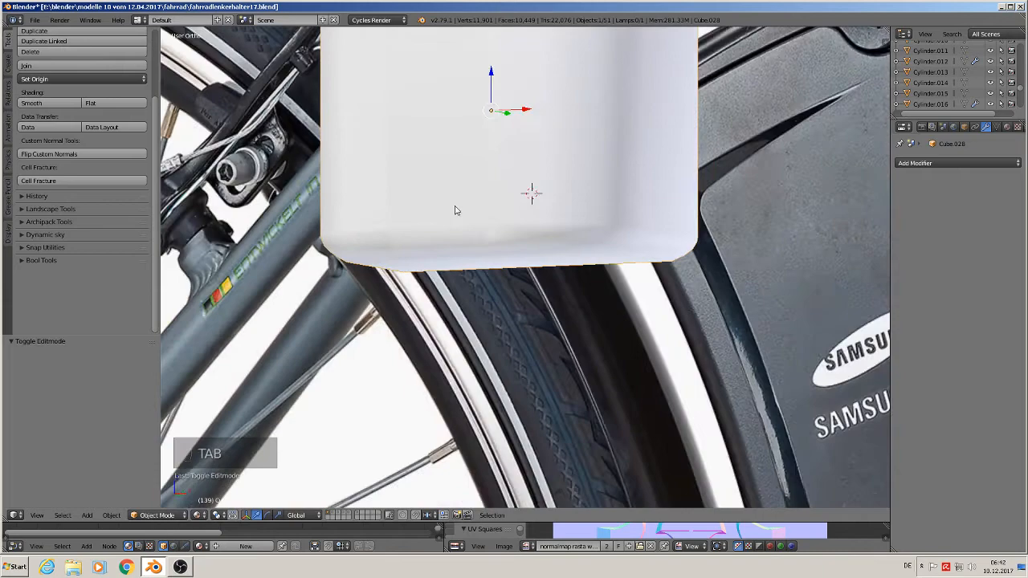
middle_click_drag(455, 210, 475, 275)
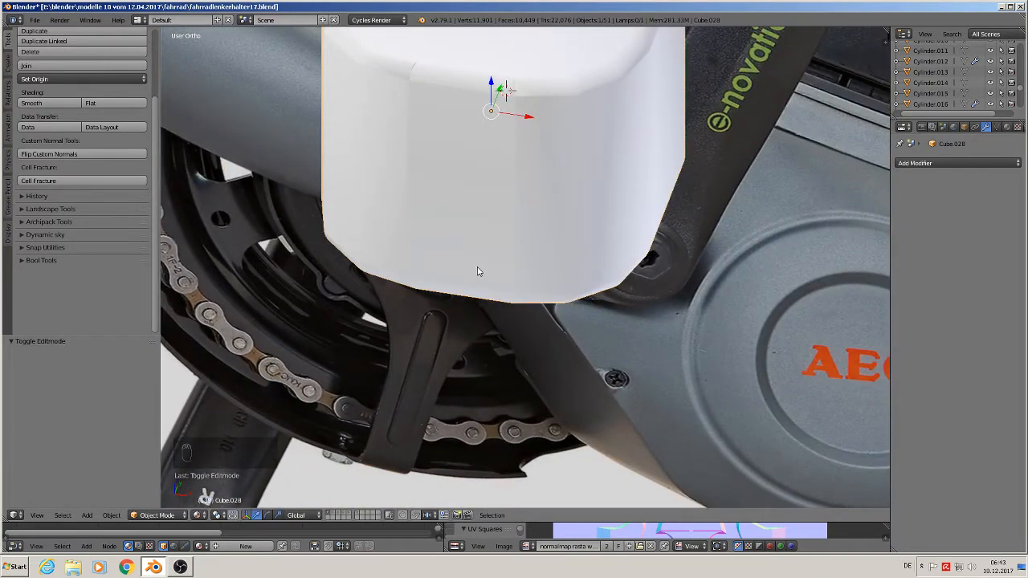
Step back and forth through the undo history to try to recover the lost rim repairs.
key("ctrl+shift+z")
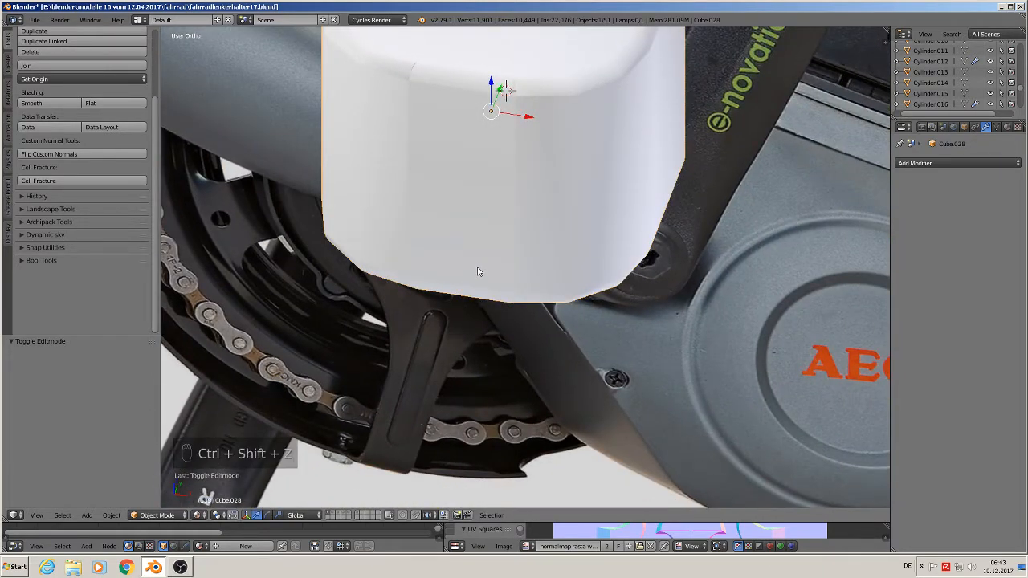
key("ctrl+z")
key("ctrl+z")
key("ctrl+z")
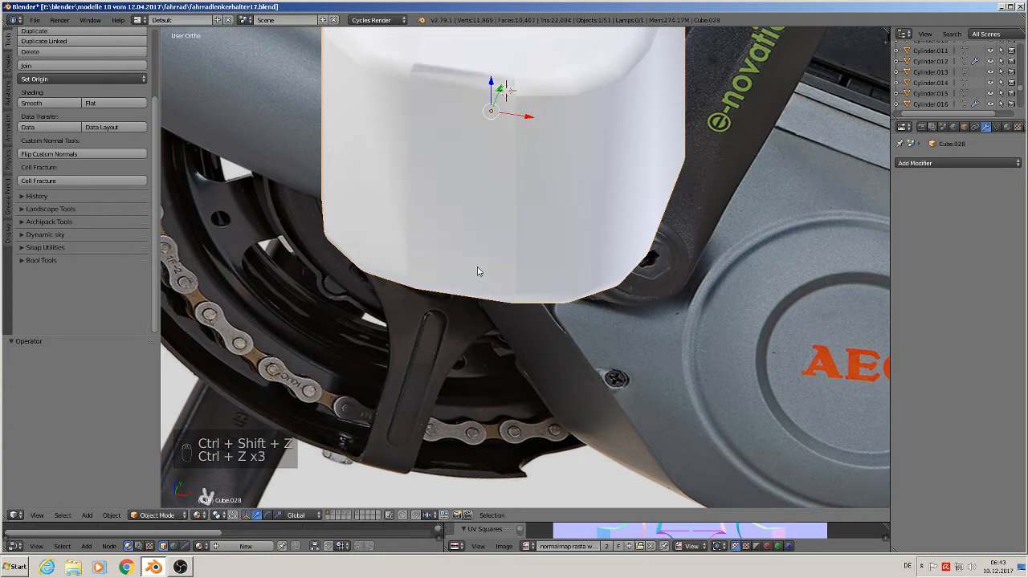
key("ctrl+shift+z")
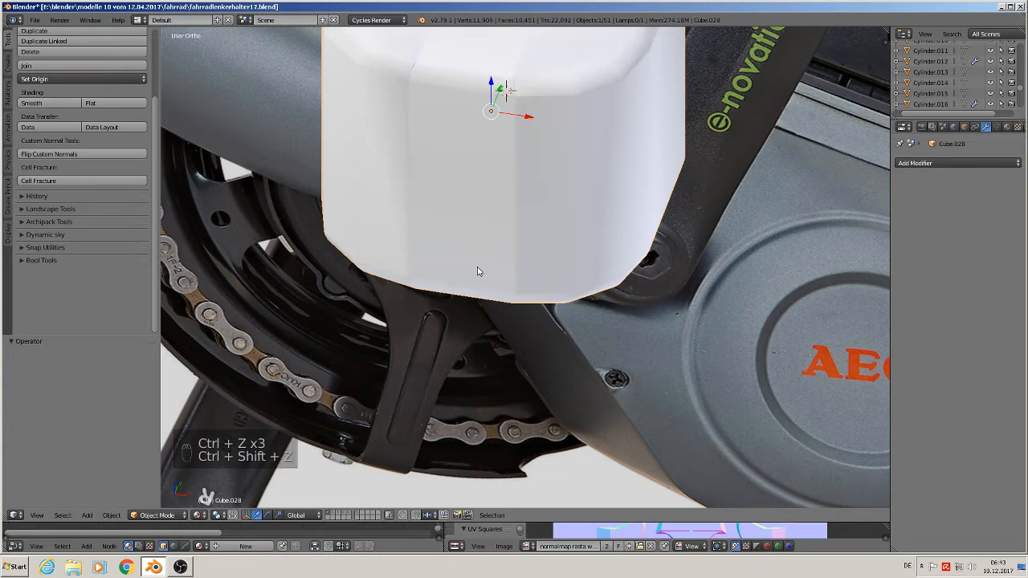
key("ctrl+shift+z")
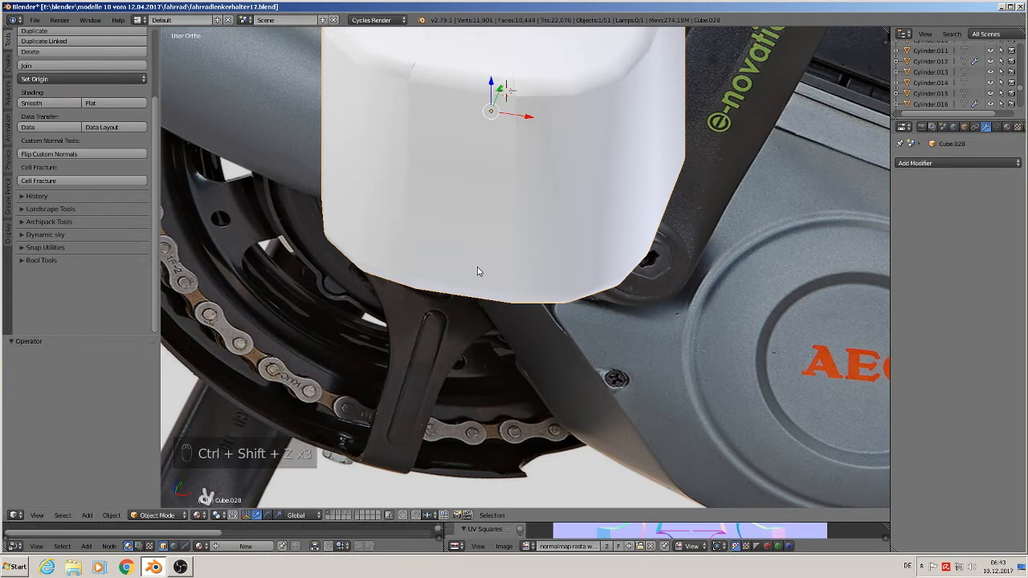
key("ctrl+shift+z")
key("ctrl+shift+z")
key("ctrl+shift+z")
key("ctrl+shift+z")
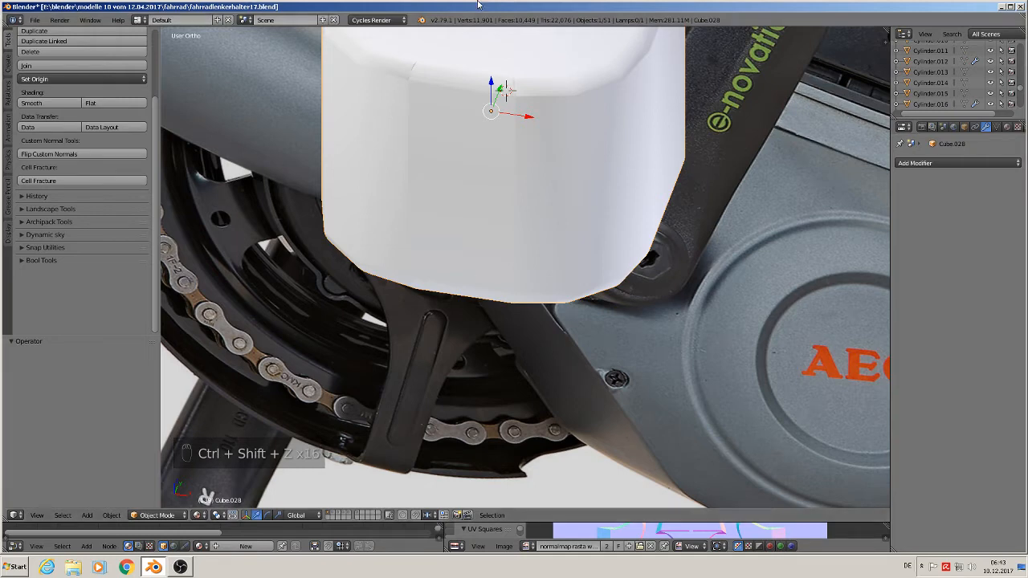
key("ctrl+shift+z")
Reopen the holder's mesh for editing, split two adjoining edges of the narrow front-rim seam strip and delete the split-off vertices.
scroll(513, 92, "up", 3)
key("Tab")
scroll(514, 92, "up", 8)
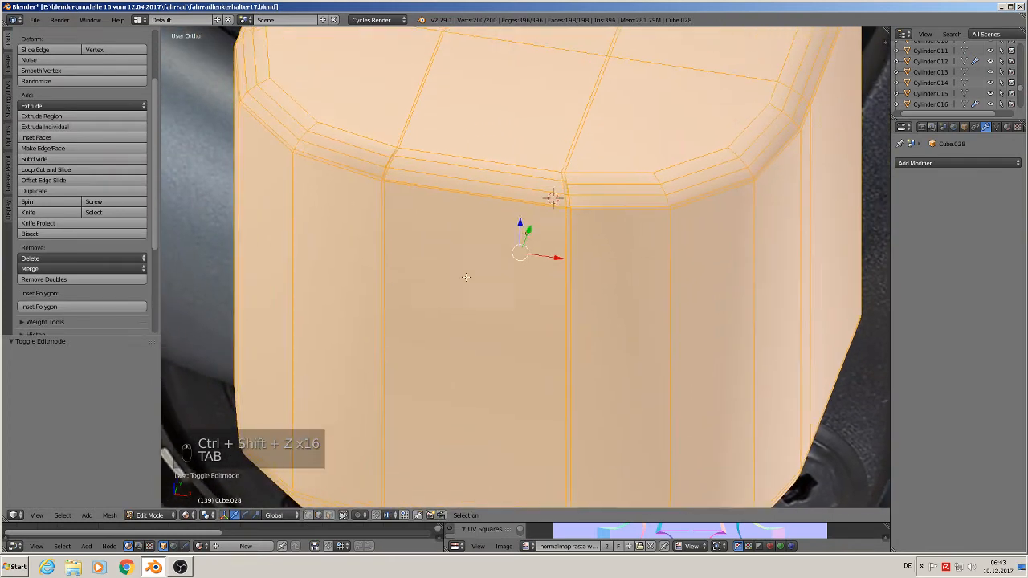
scroll(392, 193, "up", 3)
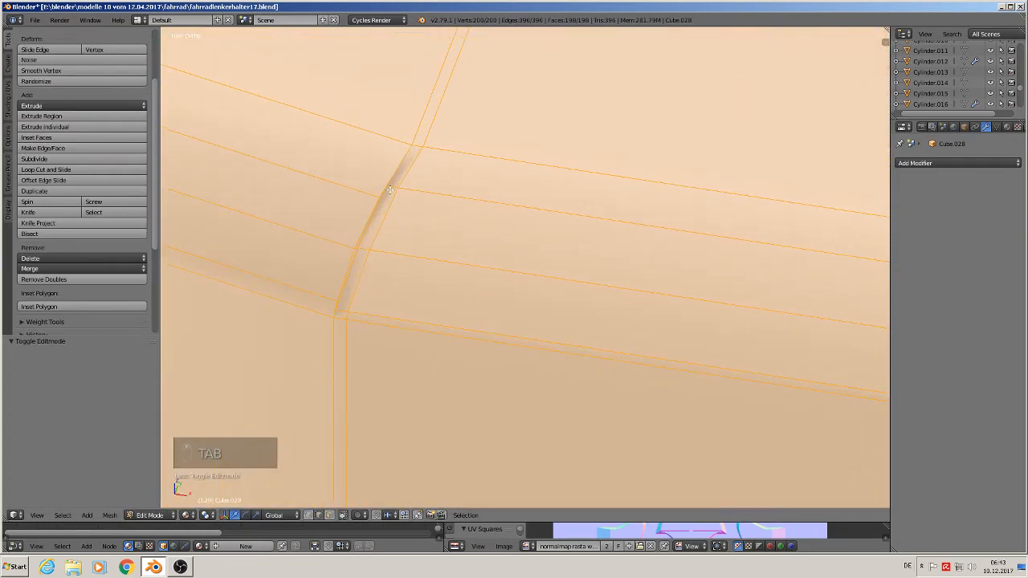
right_click(417, 193)
middle_click_drag(401, 229, 367, 205)
right_click(369, 206)
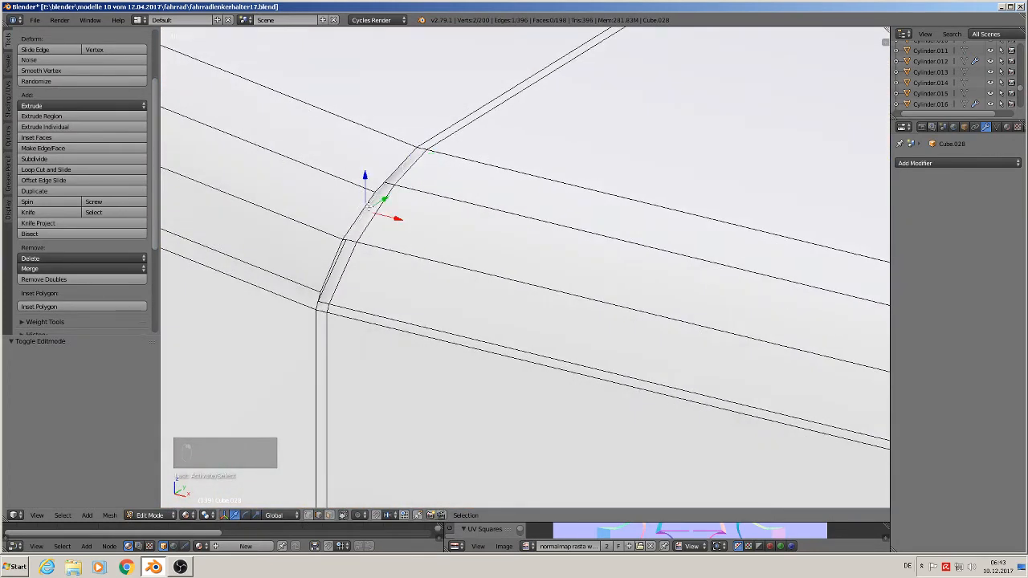
right_click(342, 251, "shift")
key("y")
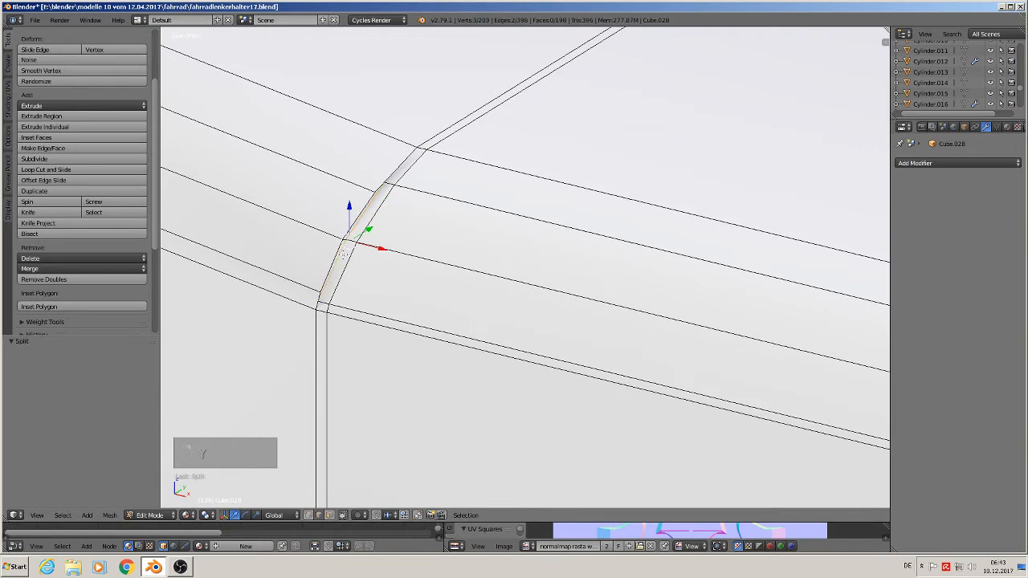
key("x")
left_click(337, 241)
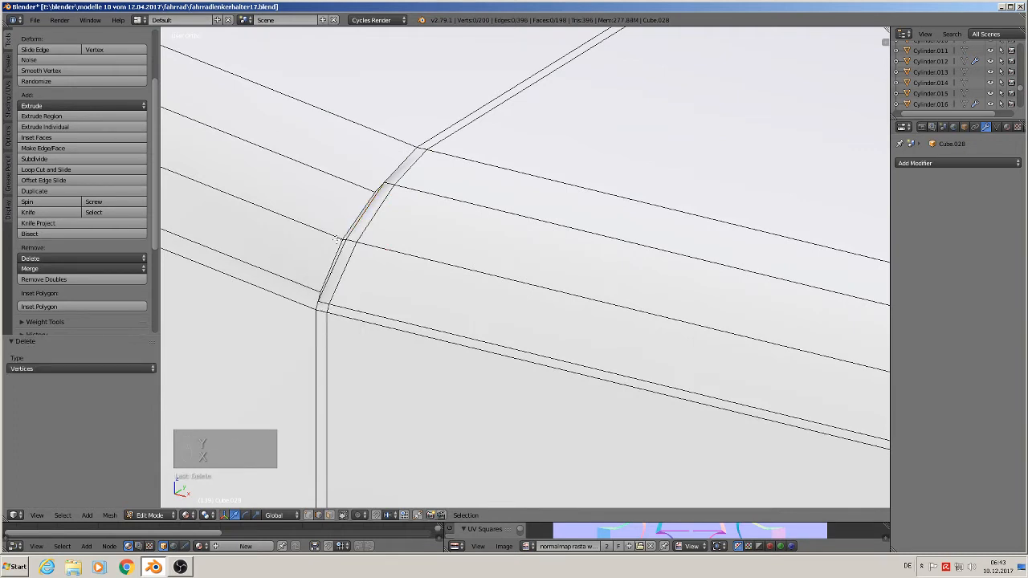
Delete two adjoining edges along the narrow seam strip on the holder's front rim.
right_click(363, 213)
right_click(350, 252, "shift")
key("x")
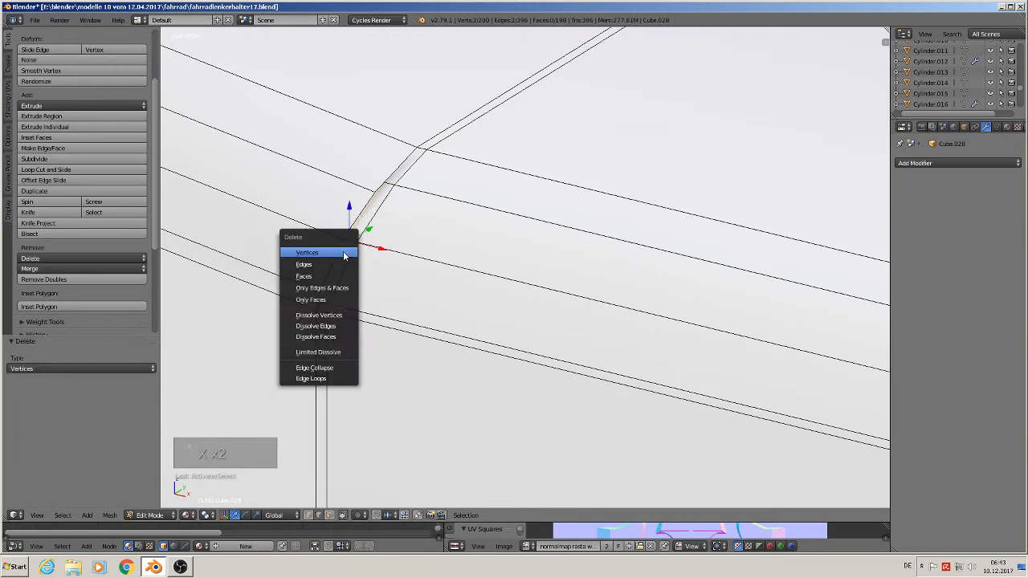
left_click(344, 265)
middle_click_drag(350, 176, 395, 184)
right_click_drag(400, 186, 466, 191)
key("Escape")
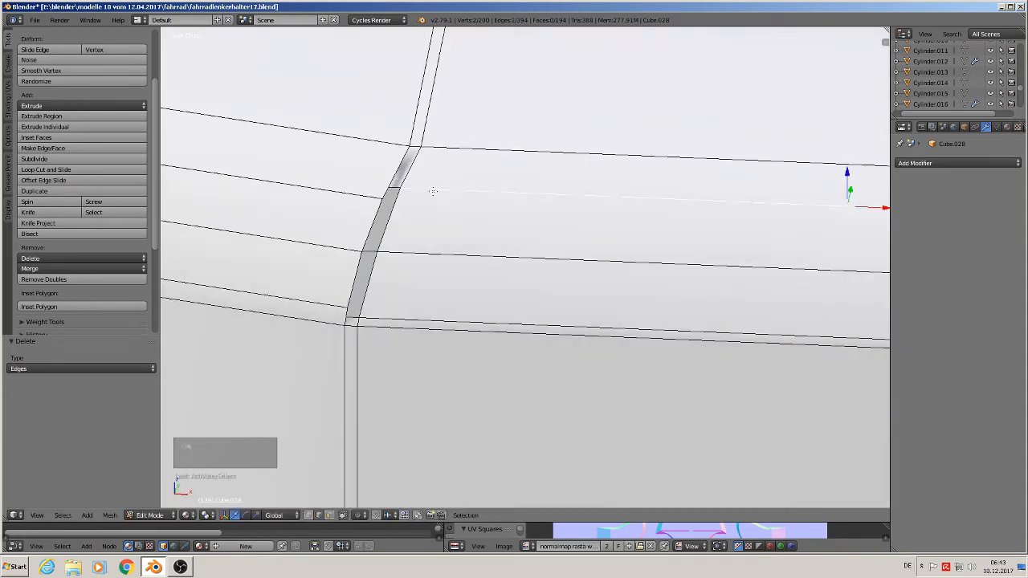
Switch to vertex selection and delete the upper inner vertex where the narrow seam strip meets the front rim's middle section.
left_click(307, 515)
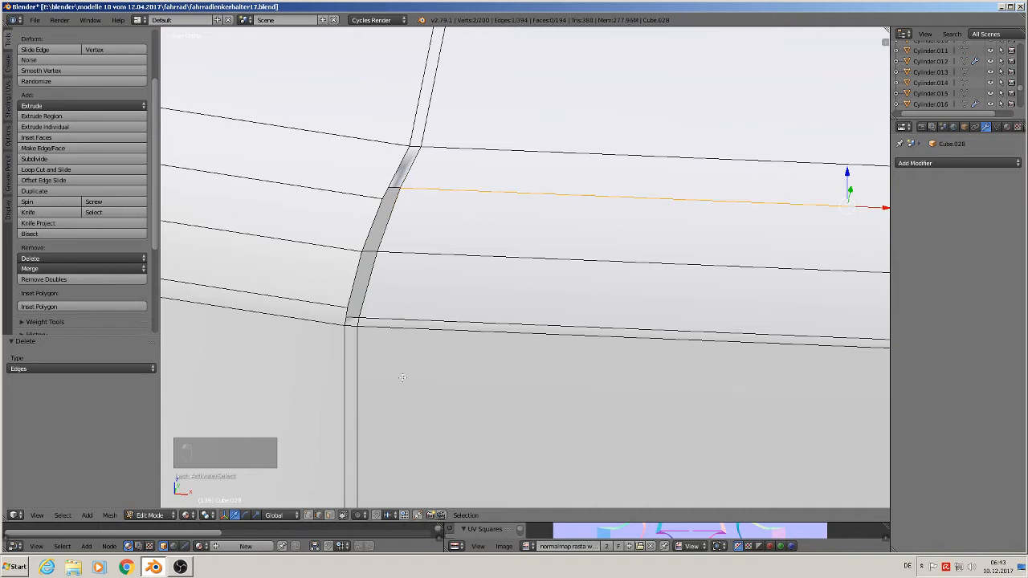
right_click(405, 190)
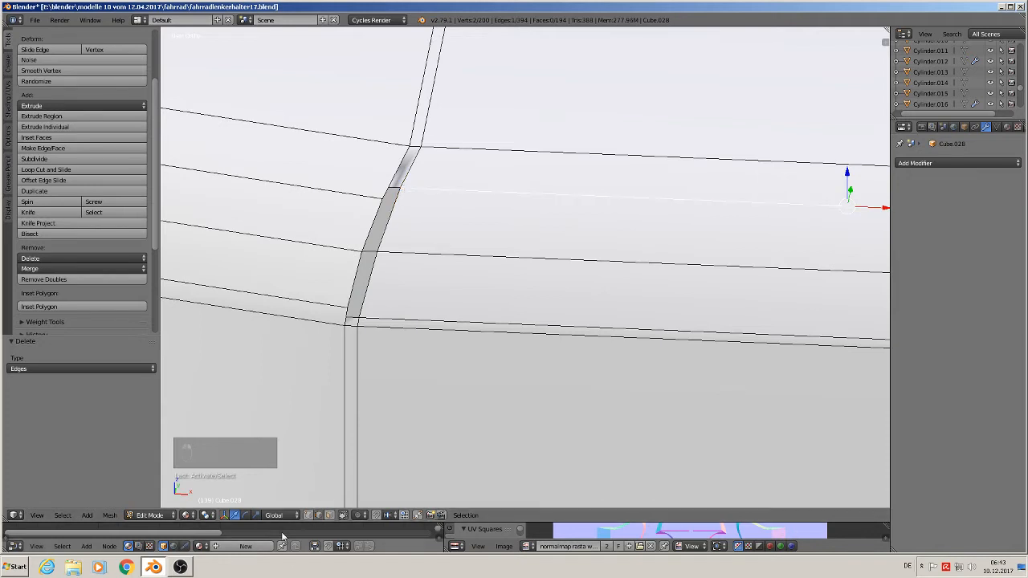
left_click(307, 514)
right_click_drag(400, 177, 397, 184)
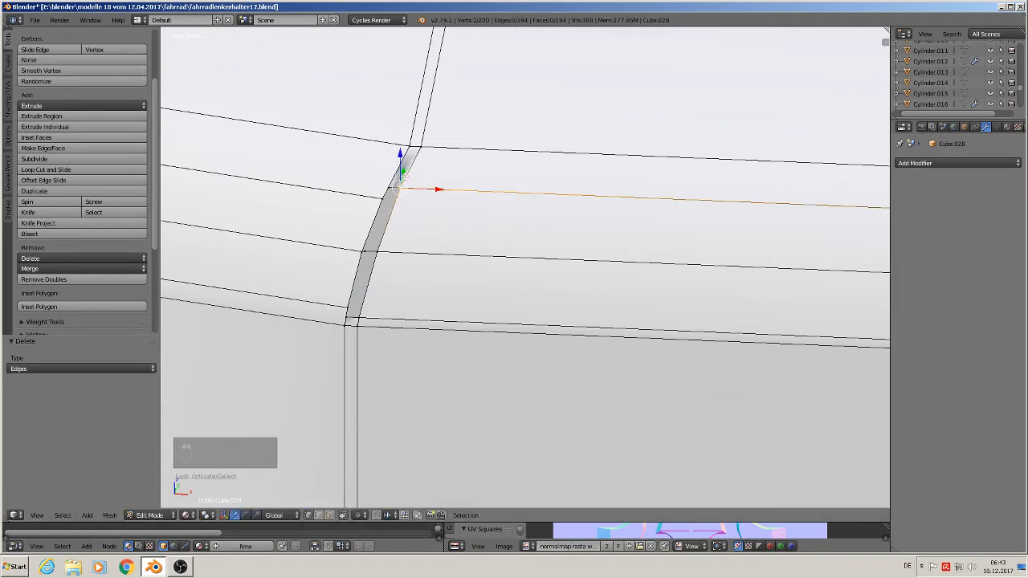
key("x")
left_click(404, 172)
right_click(404, 187)
key("x")
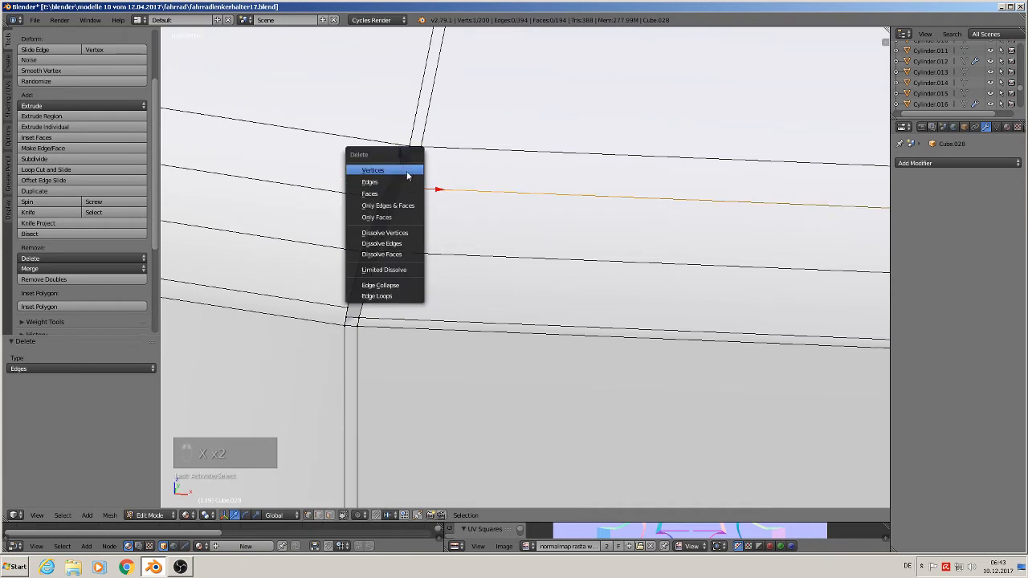
left_click(406, 173)
Delete the strip's leftover upper vertex and the two vertices midway down the seam, clearing more of the front rim's middle section.
middle_click_drag(444, 215, 411, 210)
right_click(386, 184)
key("x")
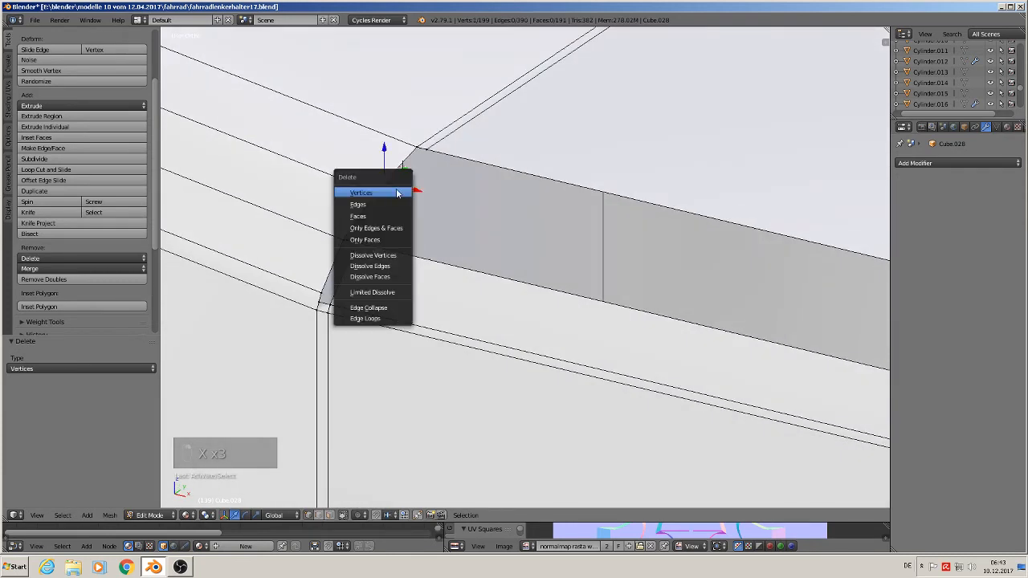
left_click(399, 196)
right_click(356, 233)
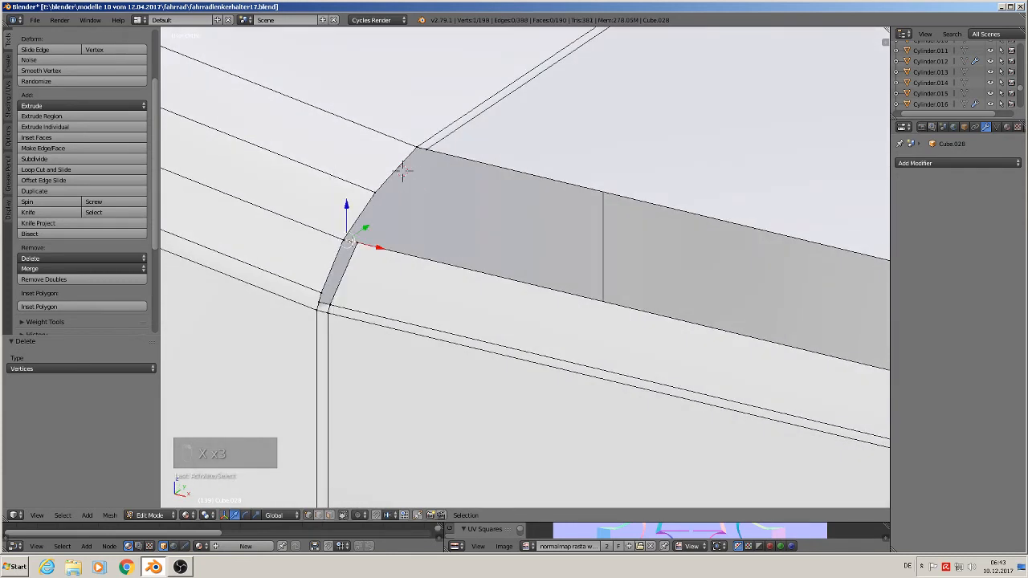
key("x")
left_click(352, 241)
right_click(363, 244)
key("x")
left_click(365, 245)
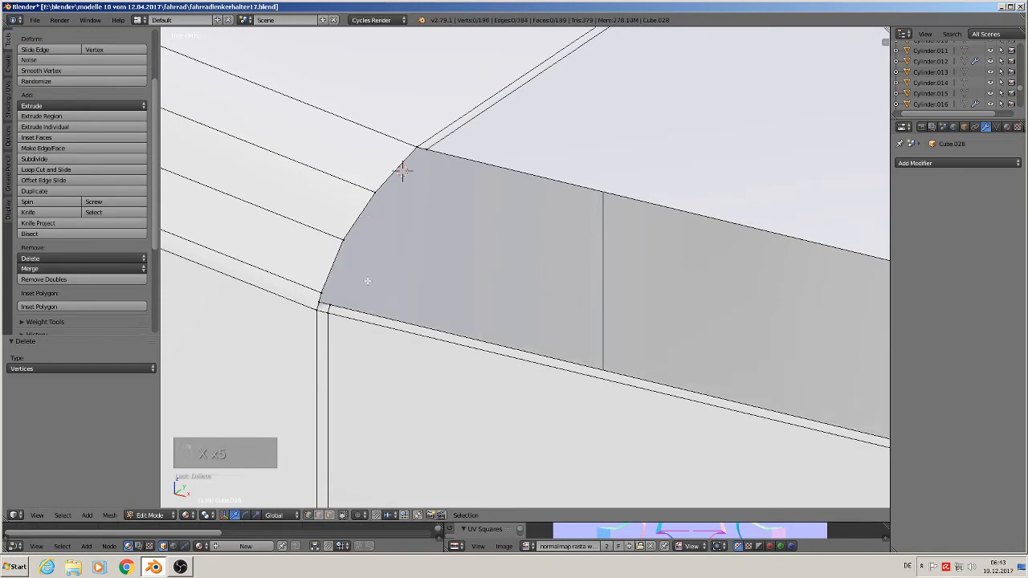
Delete the two vertices at the lower end of the seam strip, just above the holder's vertical front wall.
scroll(367, 281, "down", 3)
scroll(367, 281, "up", 2)
right_click(346, 301)
key("x")
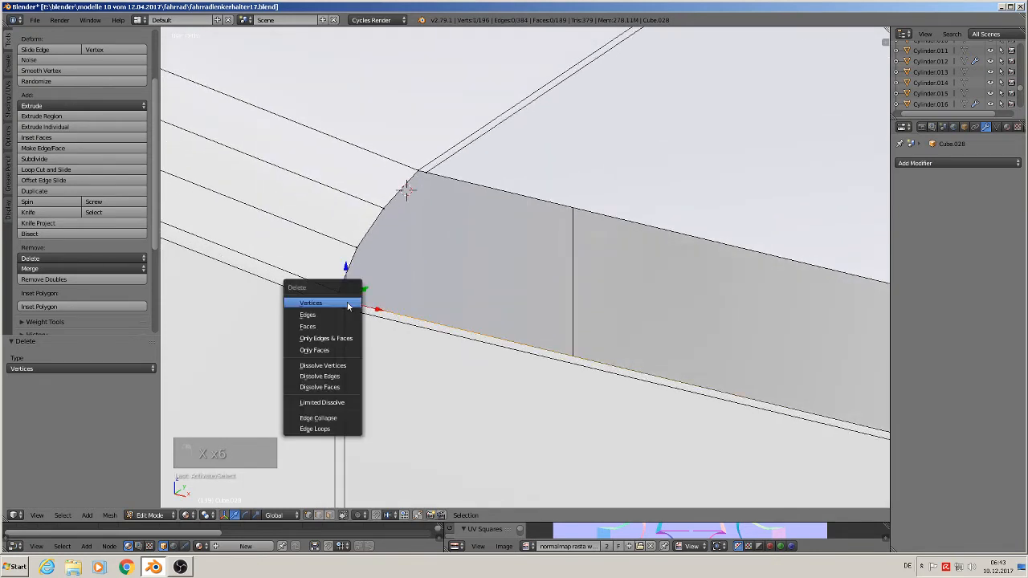
left_click(345, 302)
right_click(344, 302)
key("x")
left_click(344, 302)
scroll(401, 314, "down", 3)
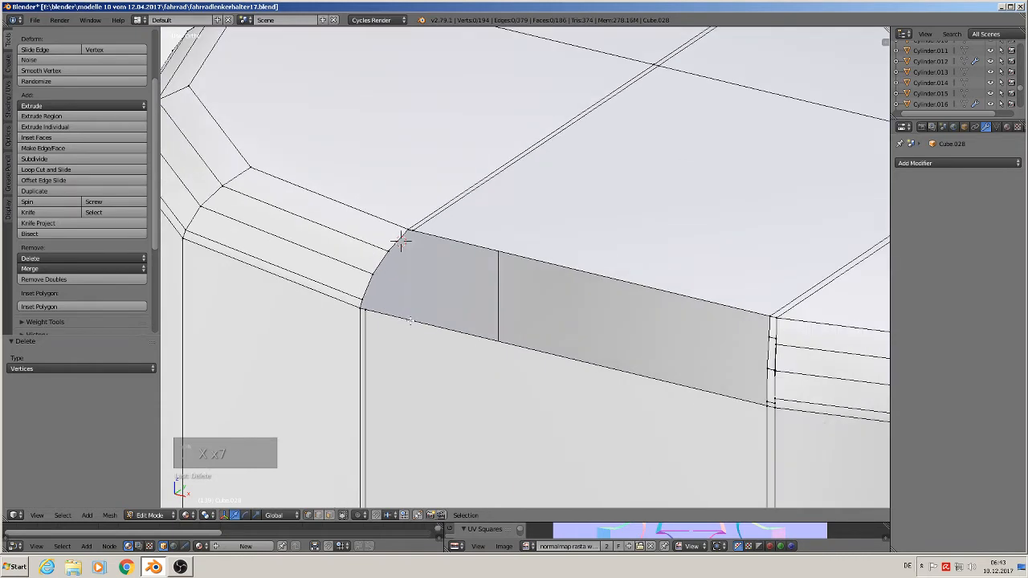
Delete the vertices of the narrow seam strip at the opposite end of the front rim's opening, starting from its upper part.
middle_click_drag(735, 406, 480, 297, "shift")
scroll(479, 284, "up", 6)
right_click(543, 171)
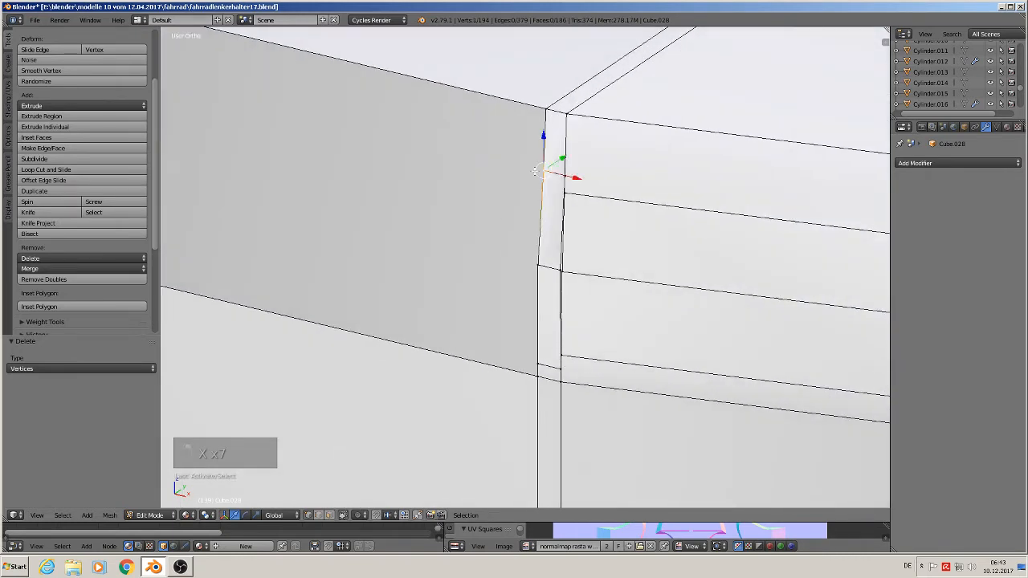
key("x")
left_click(539, 170)
right_click(565, 170)
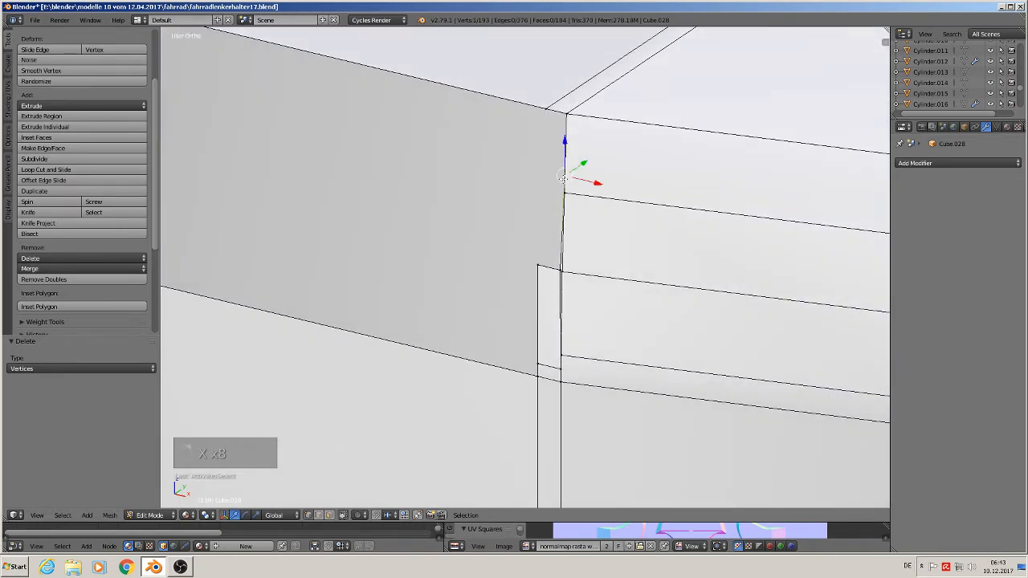
Delete the three stray doubled vertices at the left corner of the opening in the upper rounded edge.
key("x")
left_click(563, 178)
right_click(560, 274)
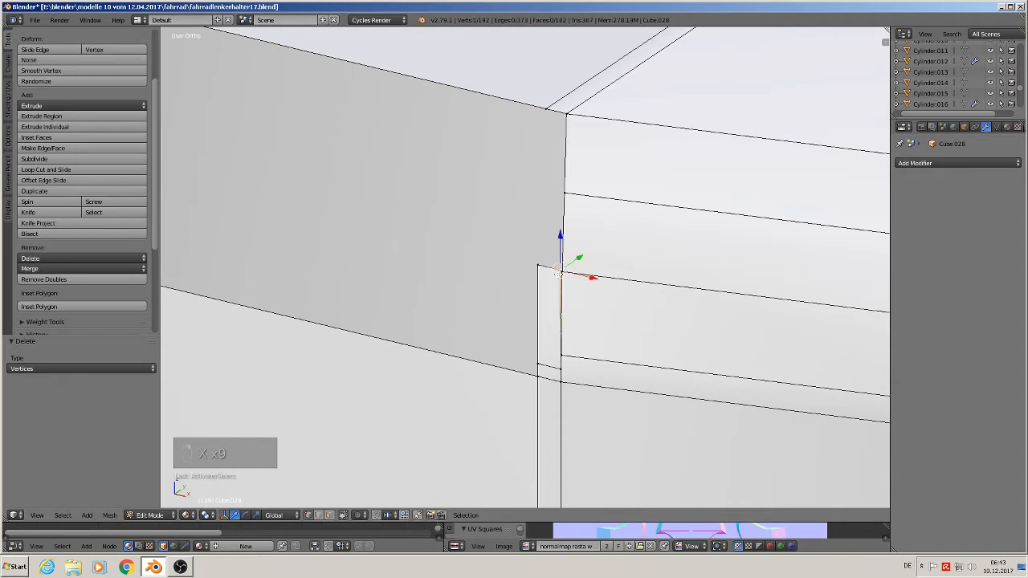
key("x")
left_click(556, 274)
right_click(538, 265)
key("x")
left_click(540, 268)
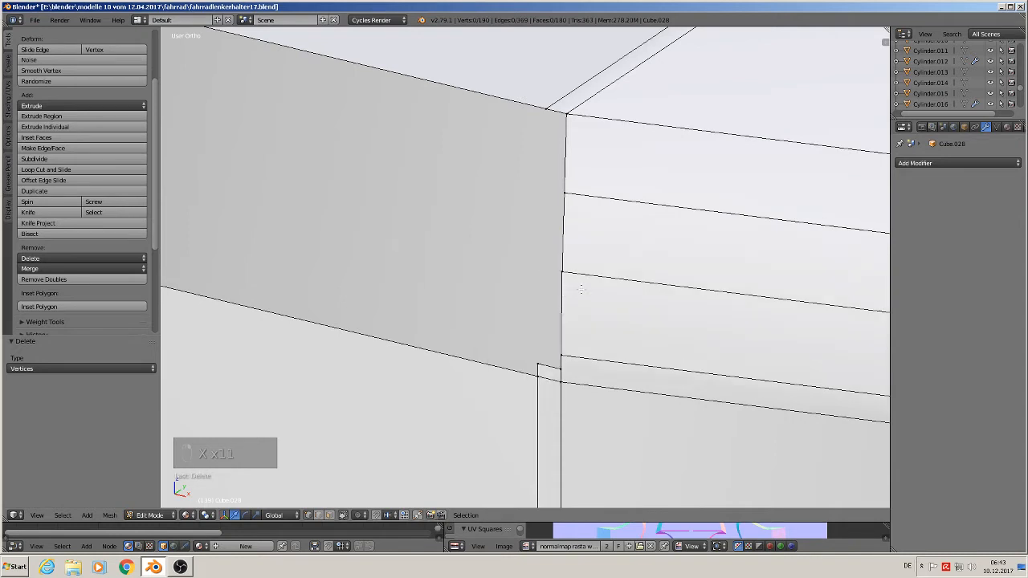
Delete the two leftover vertices at the right corner of the upper rounded-edge opening.
middle_click_drag(580, 289, 759, 209)
right_click(762, 227)
key("x")
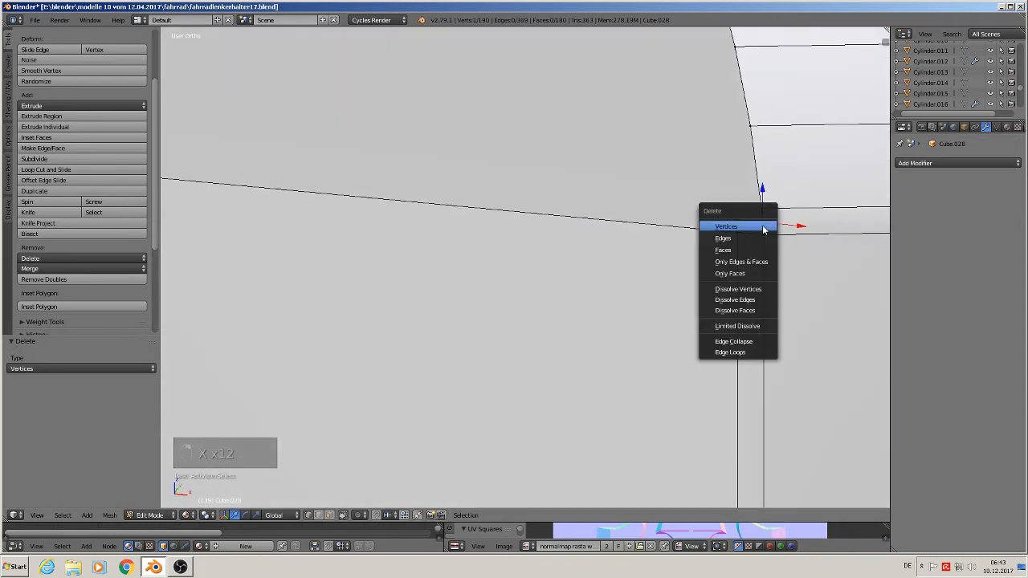
left_click(762, 227)
right_click(734, 223)
key("x")
left_click(737, 225)
middle_click_drag(737, 226, 712, 265)
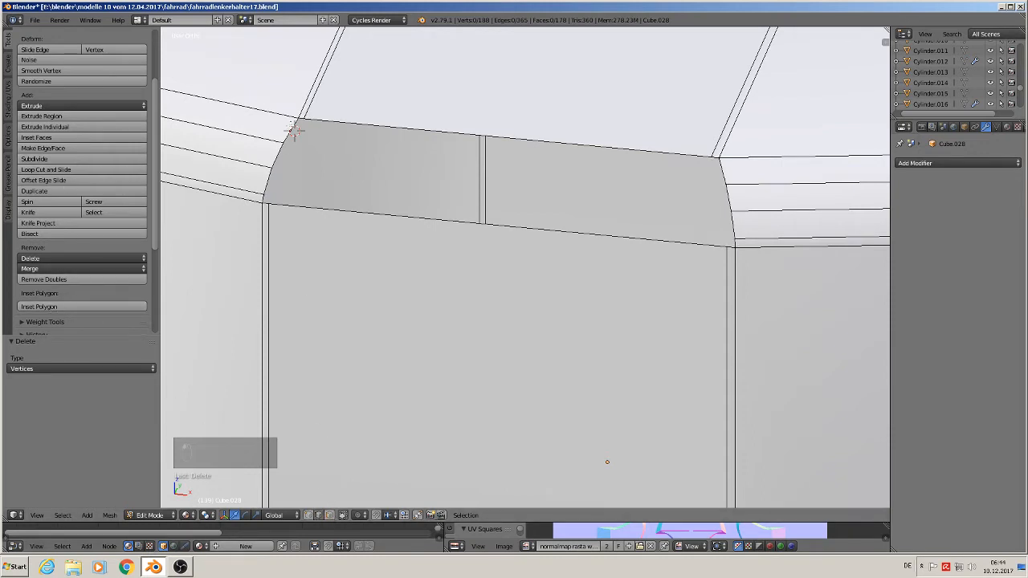
Fill the topmost strip of the upper rounded-edge opening with a face between its top edge and both side edges.
right_click(290, 129)
right_click(406, 126, "shift")
right_click(718, 169, "shift")
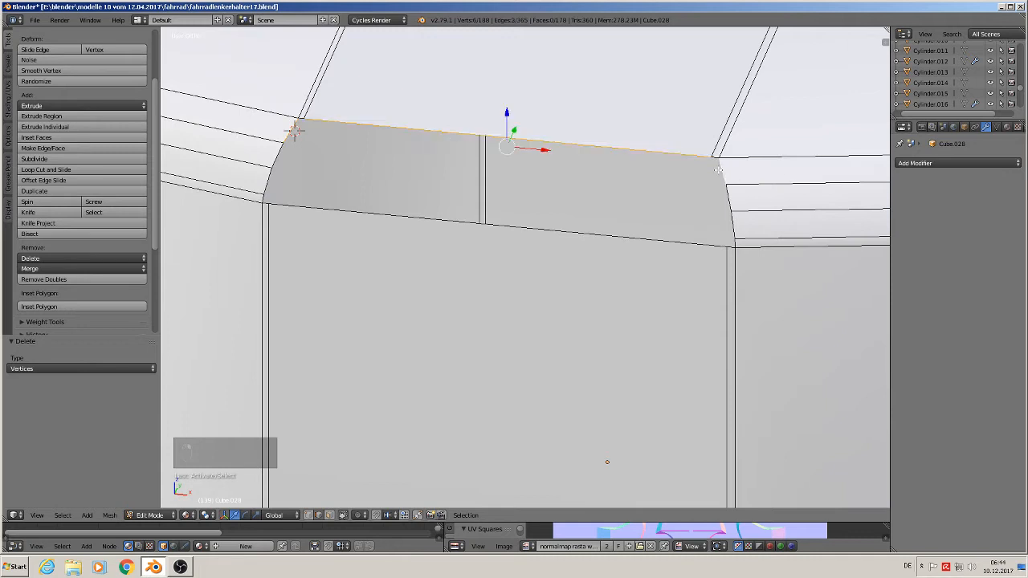
right_click(687, 154, "alt")
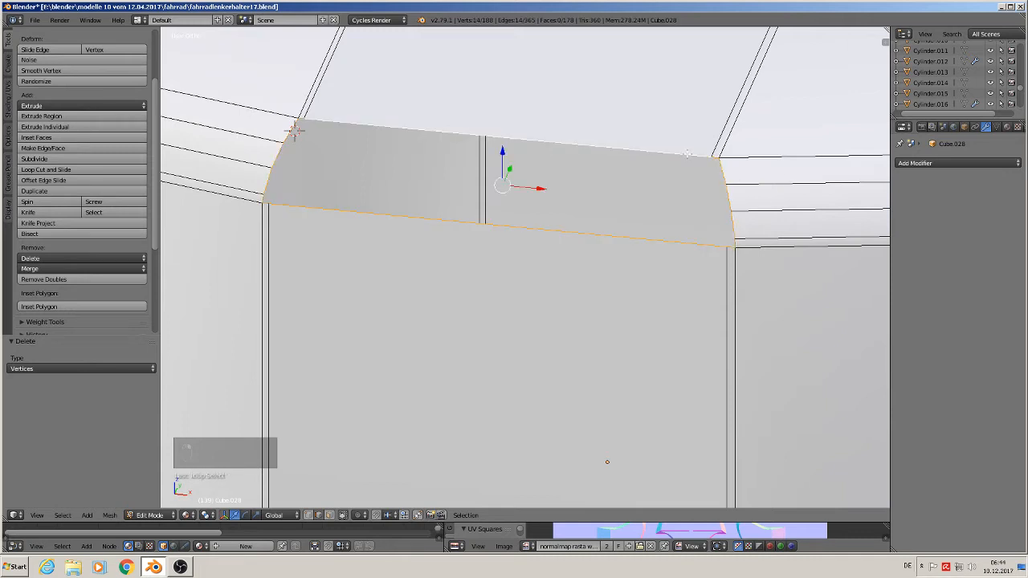
right_click(685, 154)
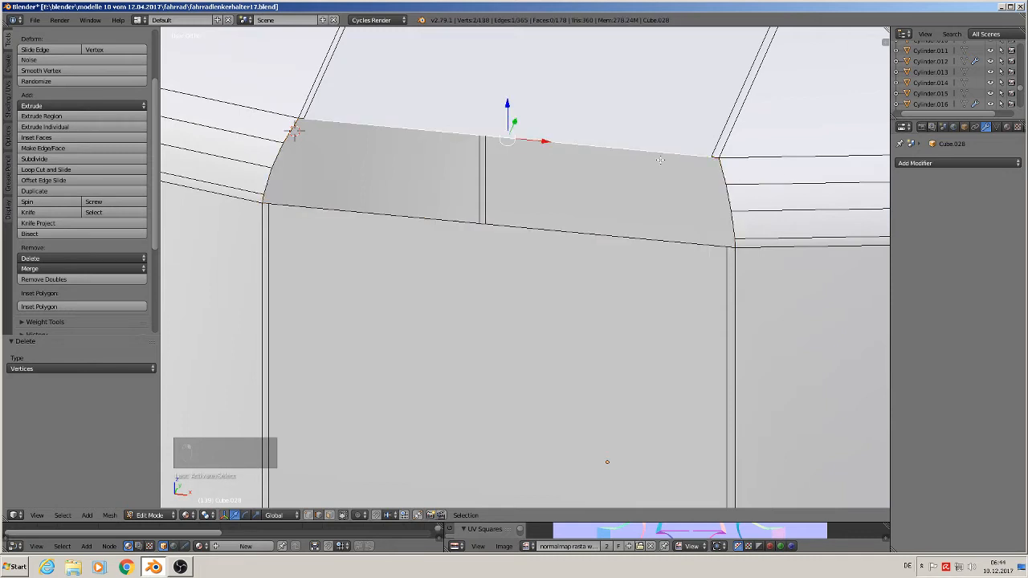
right_click(712, 158, "shift")
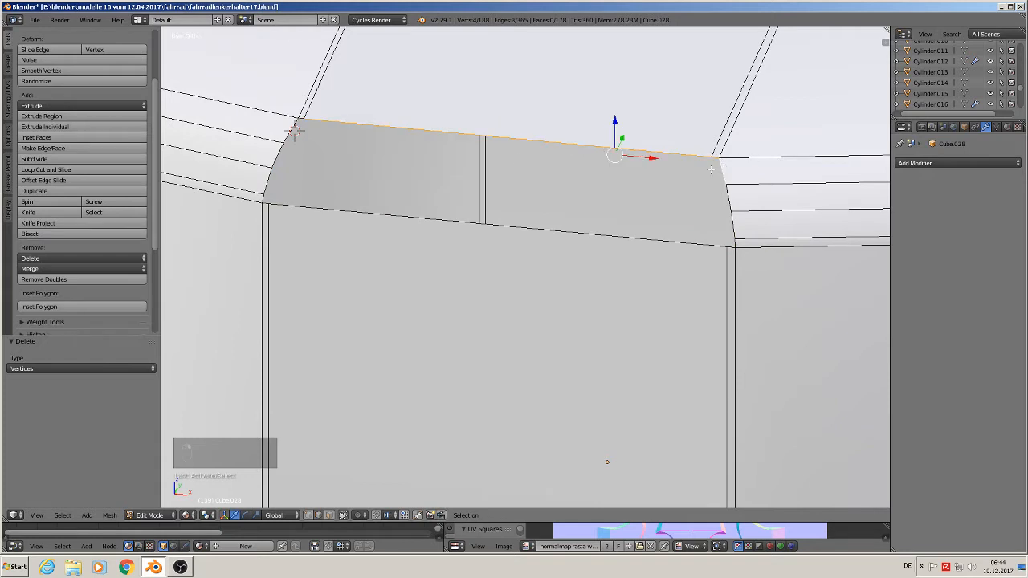
right_click(294, 130, "shift")
right_click(295, 130, "shift")
key("f")
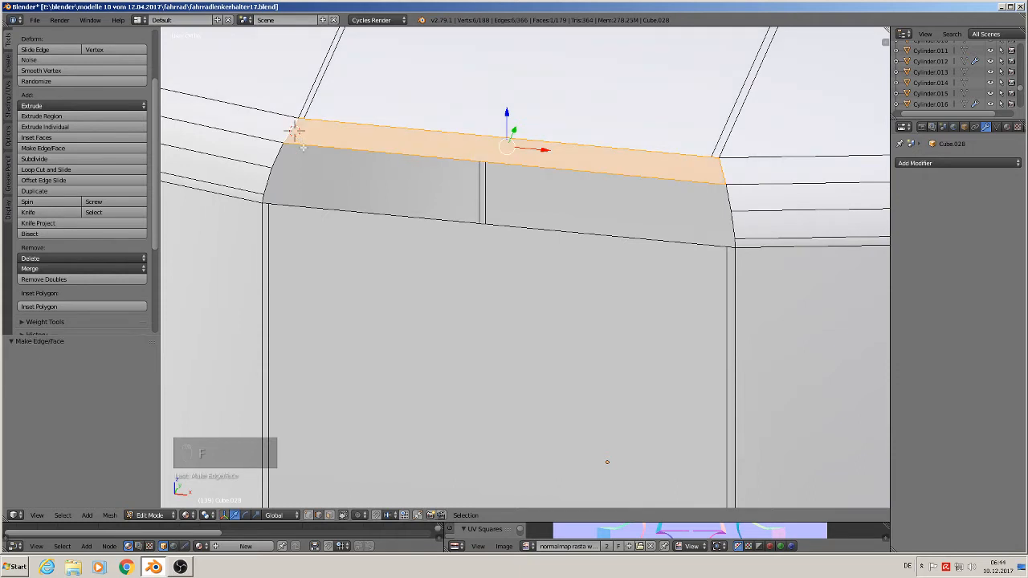
Fill the second and third strips of the upper rounded-edge opening with faces between the matching side edges.
right_click(282, 154)
right_click(410, 158, "shift")
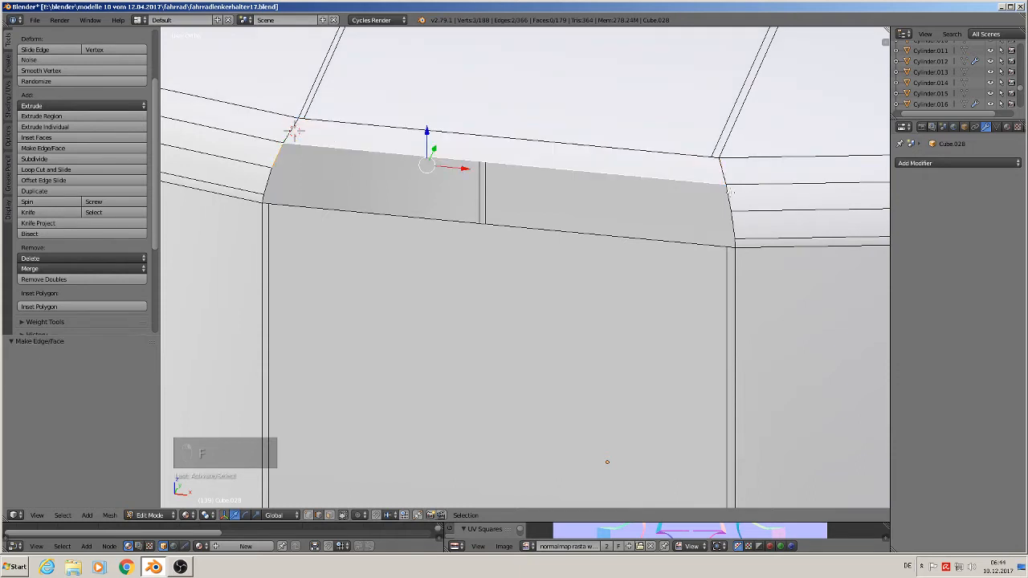
right_click(730, 193, "shift")
key("f")
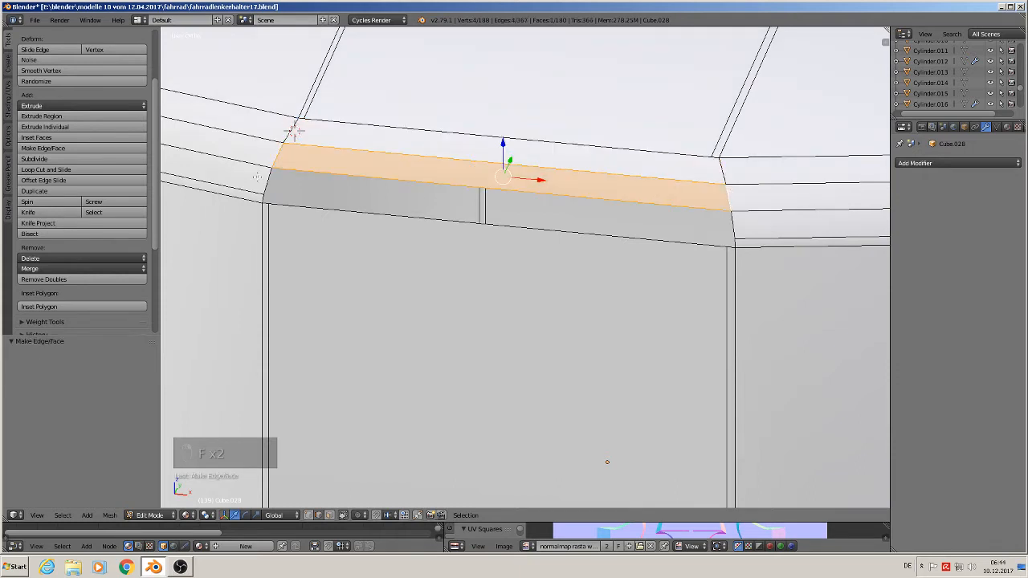
right_click(261, 180)
right_click(410, 180, "shift")
right_click(731, 225, "shift")
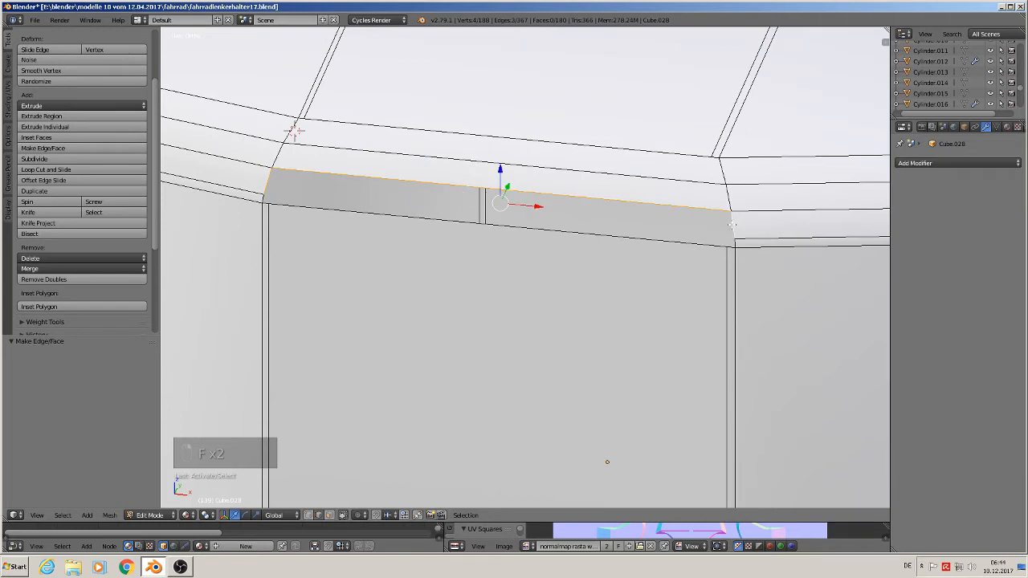
key("f")
Fill the last narrow strip of the upper rounded-edge opening with a face and clear the selection.
right_click(277, 202)
right_click(306, 196, "shift")
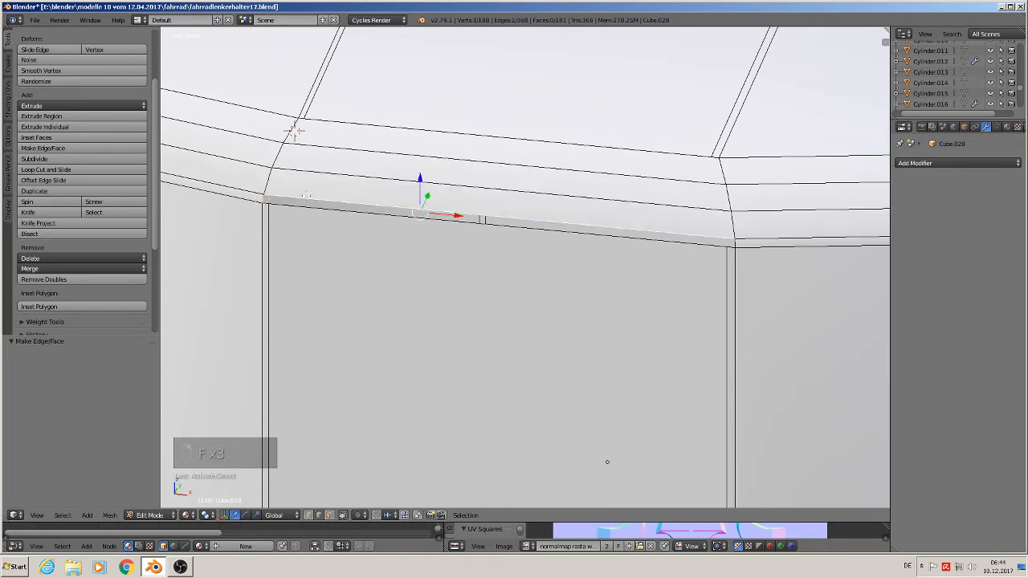
right_click(734, 242, "shift")
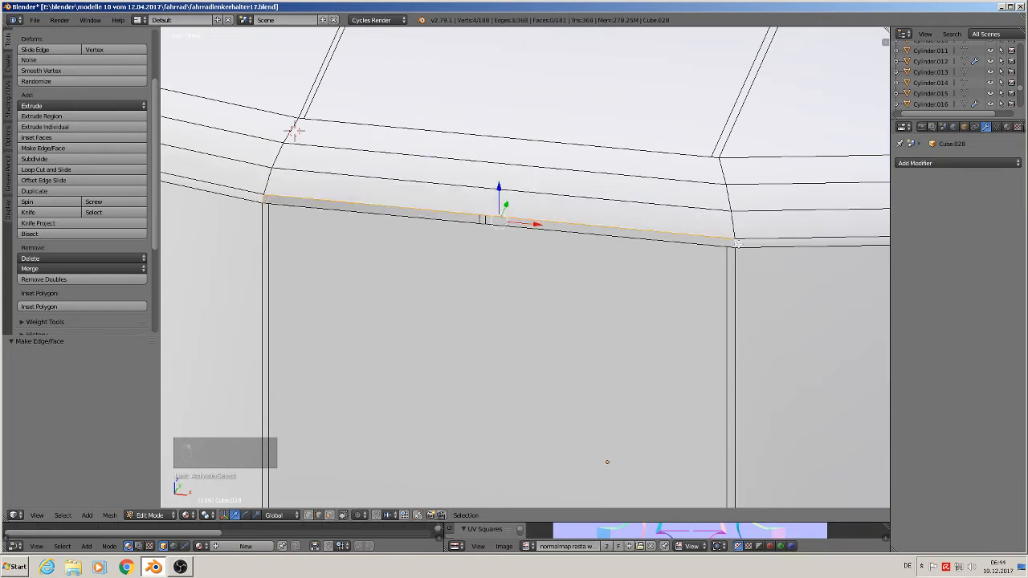
key("f")
key("a")
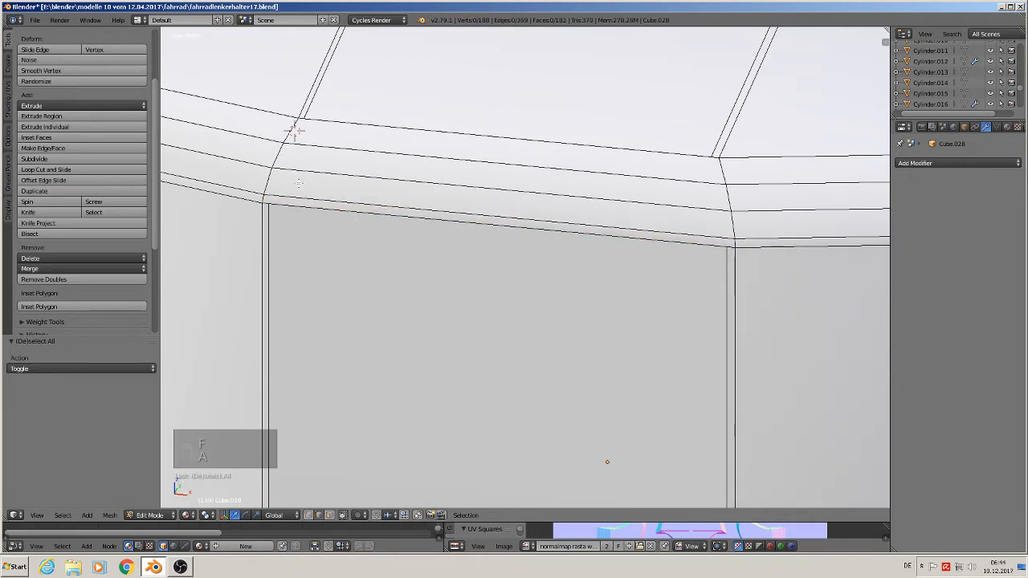
Try to cut with the Knife across the filled strips, from the side panel's upper inner corner to the top face's corner.
left_click(36, 213)
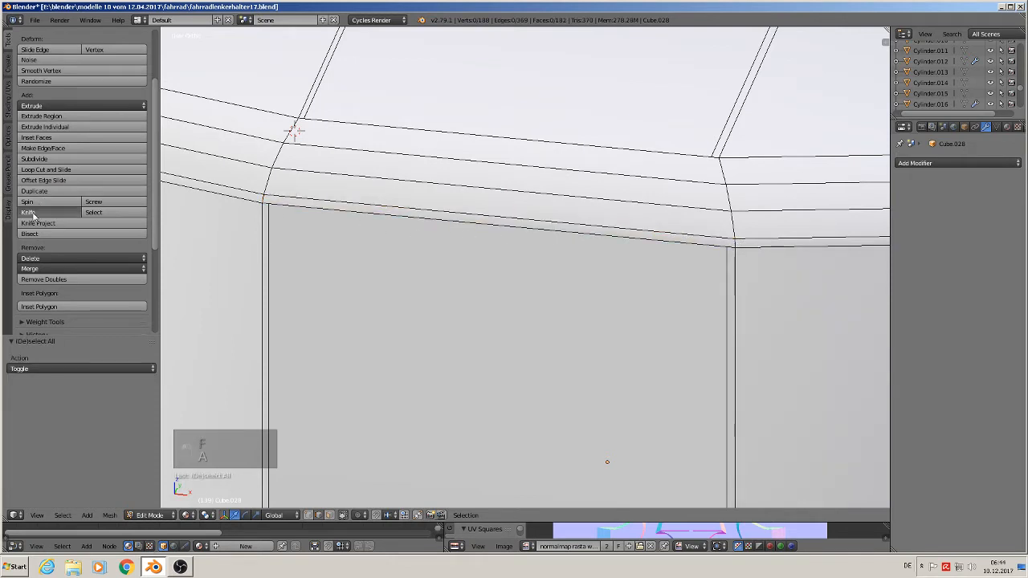
left_click(273, 198)
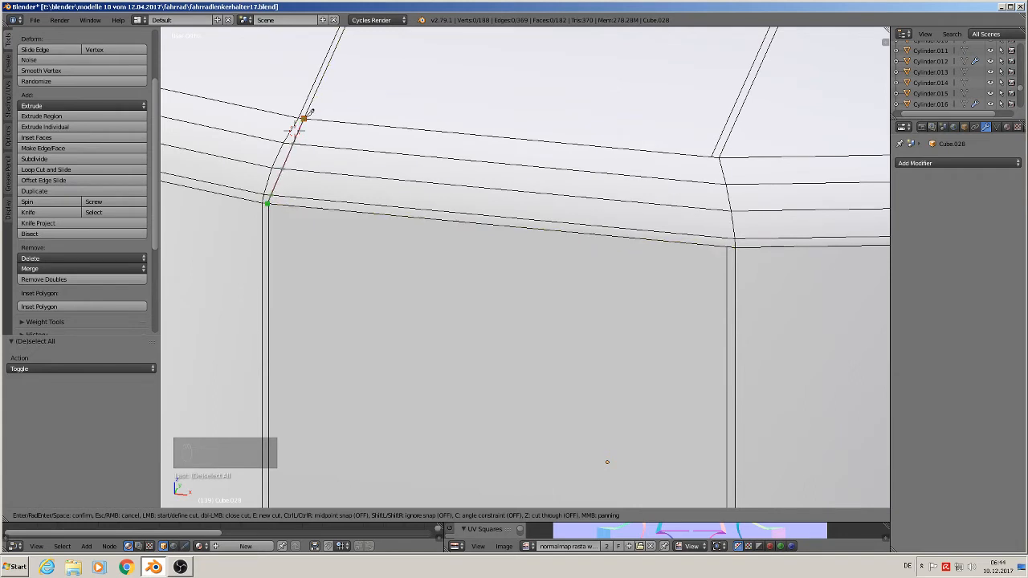
left_click(308, 114)
key("Return")
Delete the doubled vertices along the left corner of the lower rounded edge on the underside of the mesh.
middle_click_drag(273, 172, 337, 167)
scroll(338, 209, "down", 6)
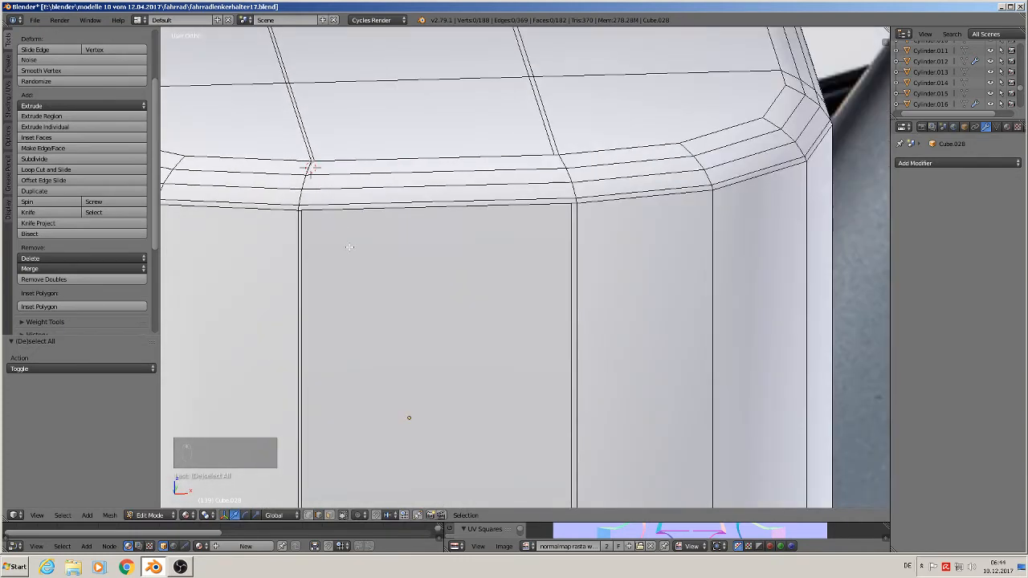
middle_click_drag(458, 344, 459, 307)
middle_click_drag(516, 261, 623, 385, "shift")
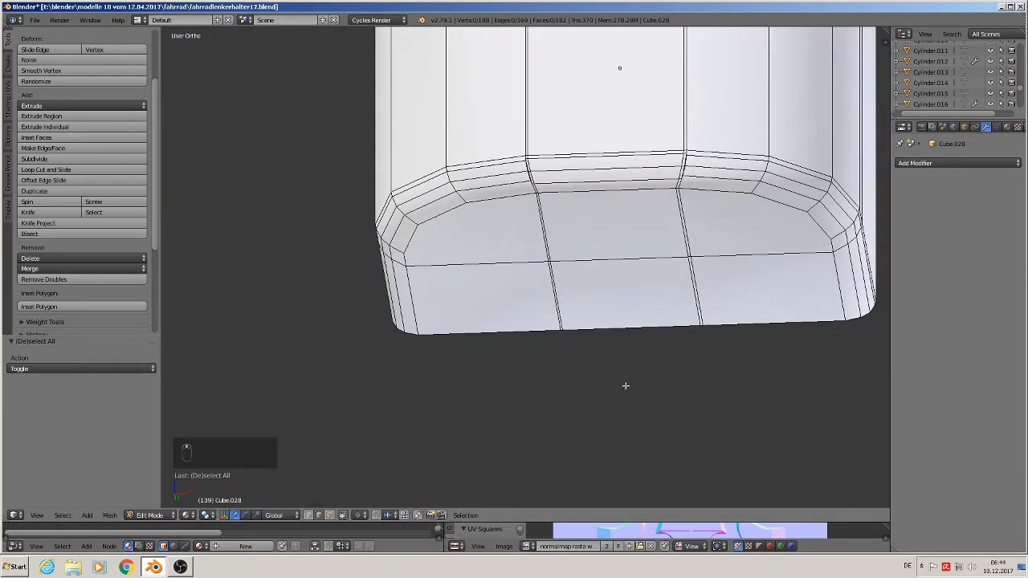
scroll(570, 152, "up", 8)
right_click(514, 207)
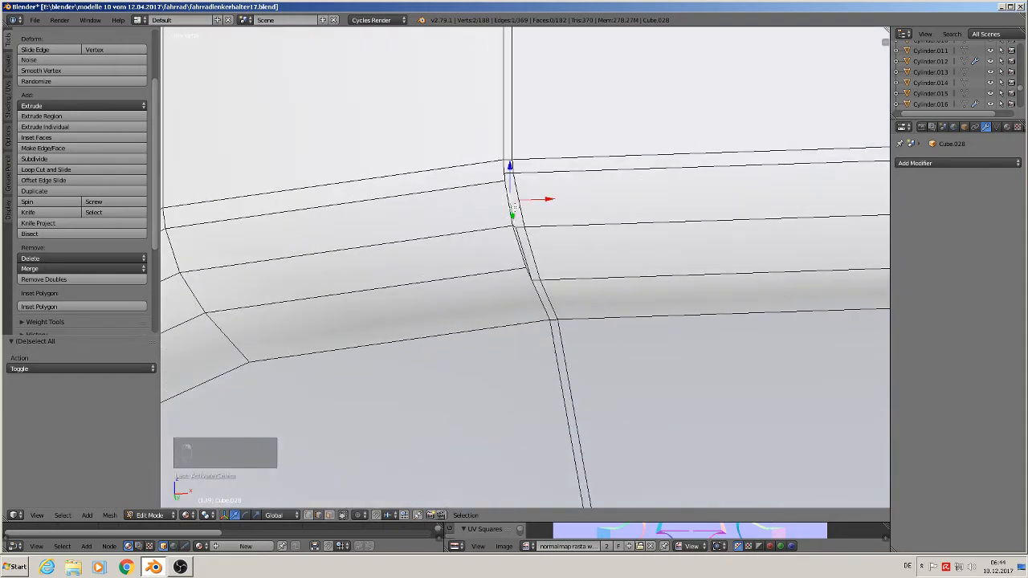
right_click(526, 257, "shift")
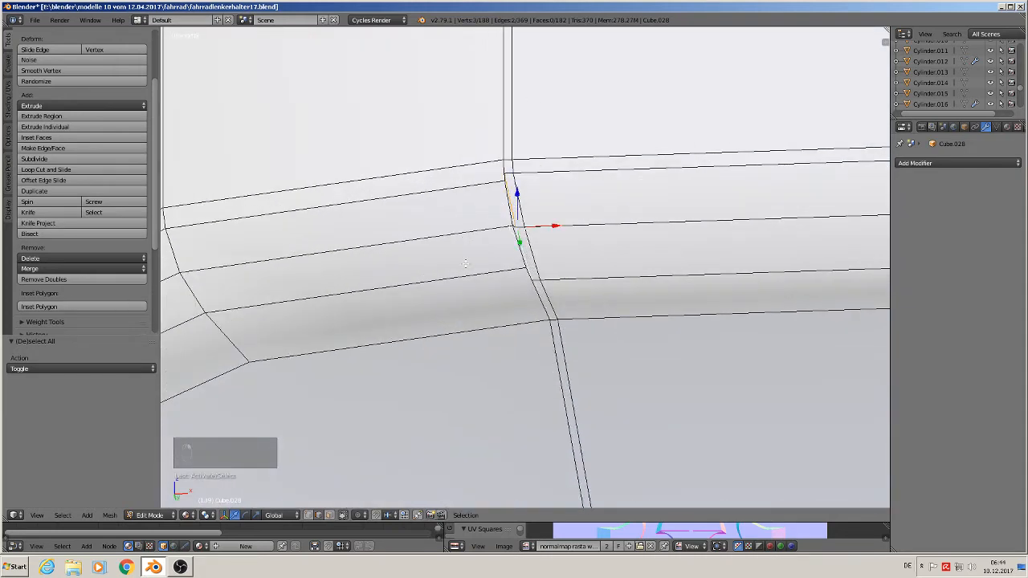
key("x")
left_click(498, 257)
Delete the doubled vertices along the right corner of the lower rounded edge.
scroll(619, 271, "down", 2)
middle_click_drag(617, 273, 430, 261, "shift")
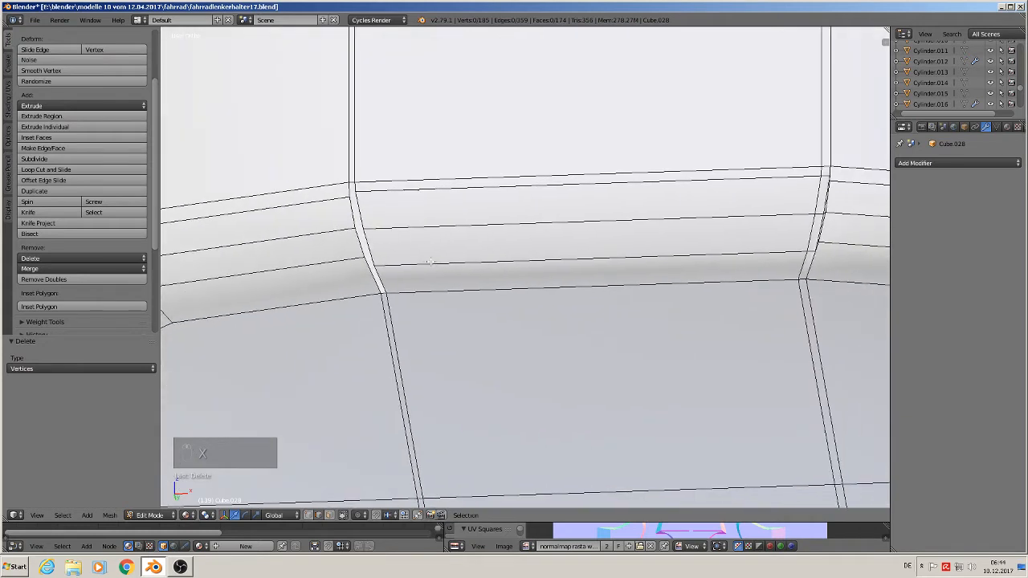
right_click(824, 203)
right_click(824, 230, "shift")
right_click(816, 229, "shift")
right_click(819, 226)
right_click(821, 210, "shift")
right_click(824, 203, "shift")
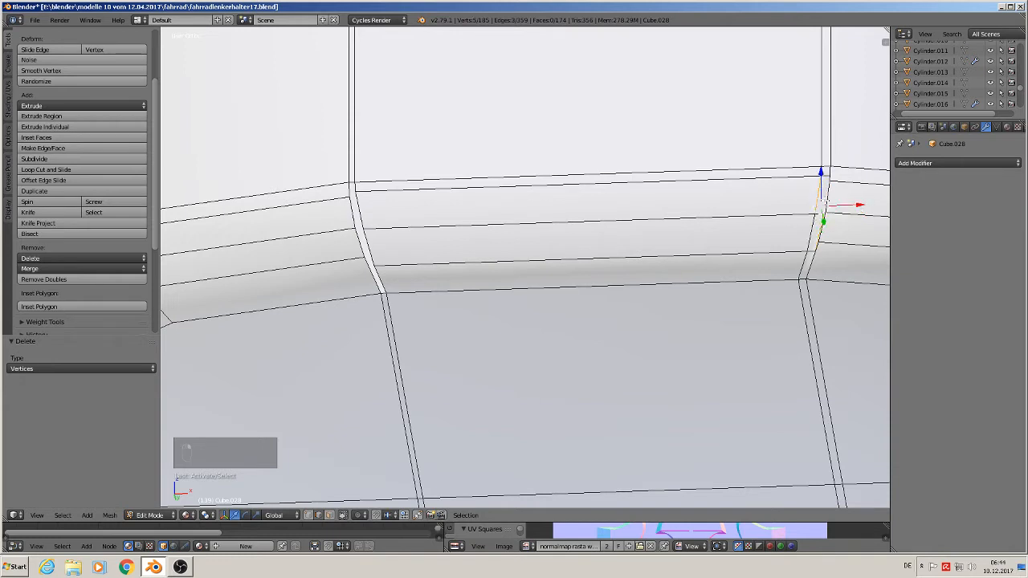
key("x")
left_click(823, 201)
Delete the end vertices of the remaining horizontal edge above the base in the lower opening.
scroll(724, 229, "up", 1)
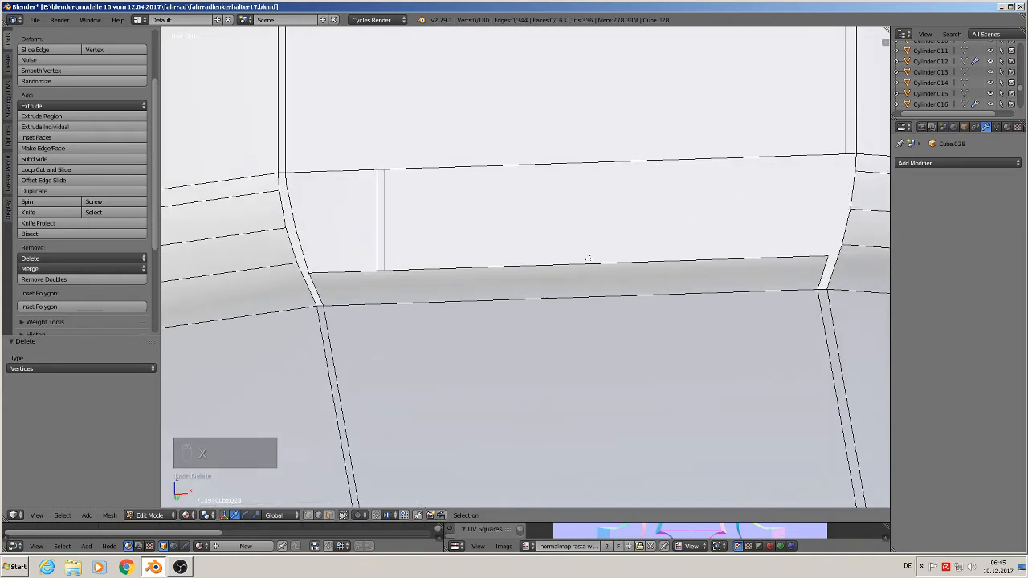
right_click(584, 269)
key("x")
left_click(583, 265)
middle_click_drag(584, 265, 518, 259)
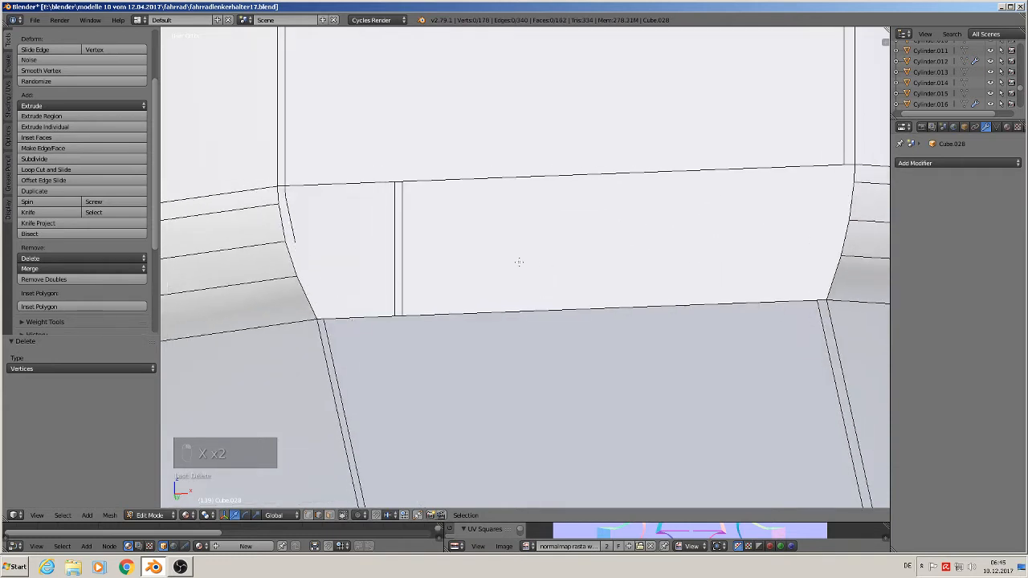
Delete the loose leftover edges at the left corner of the lower opening using the Edges option.
right_click(295, 217)
right_click(294, 190, "shift")
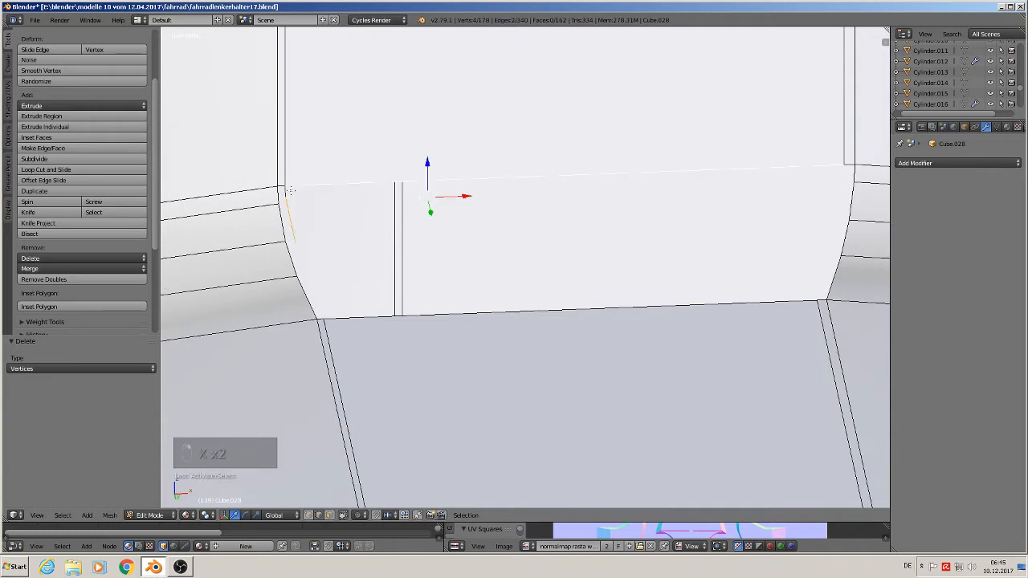
right_click(294, 190, "shift")
key("x")
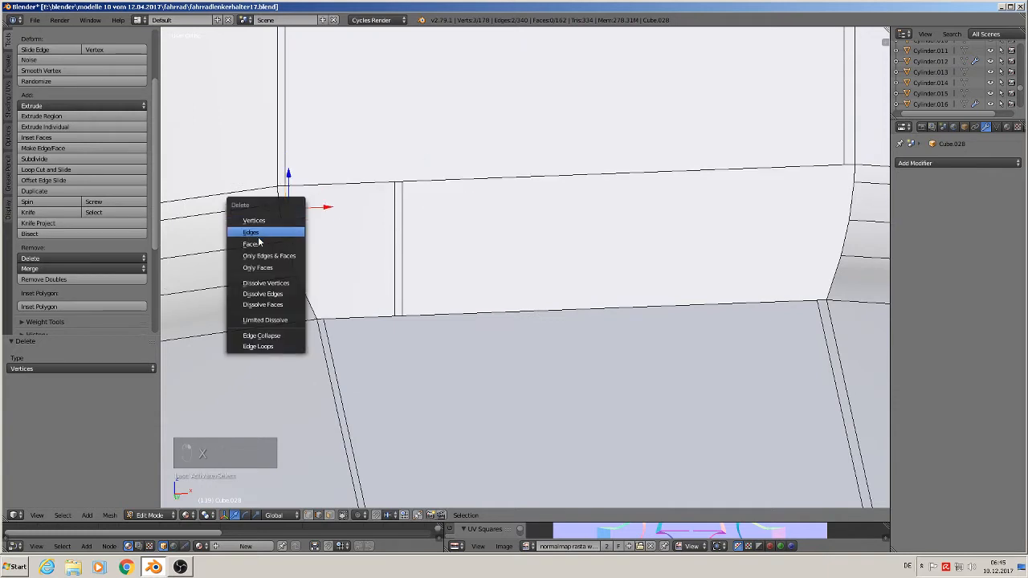
left_click(265, 231)
middle_click_drag(453, 249, 418, 278)
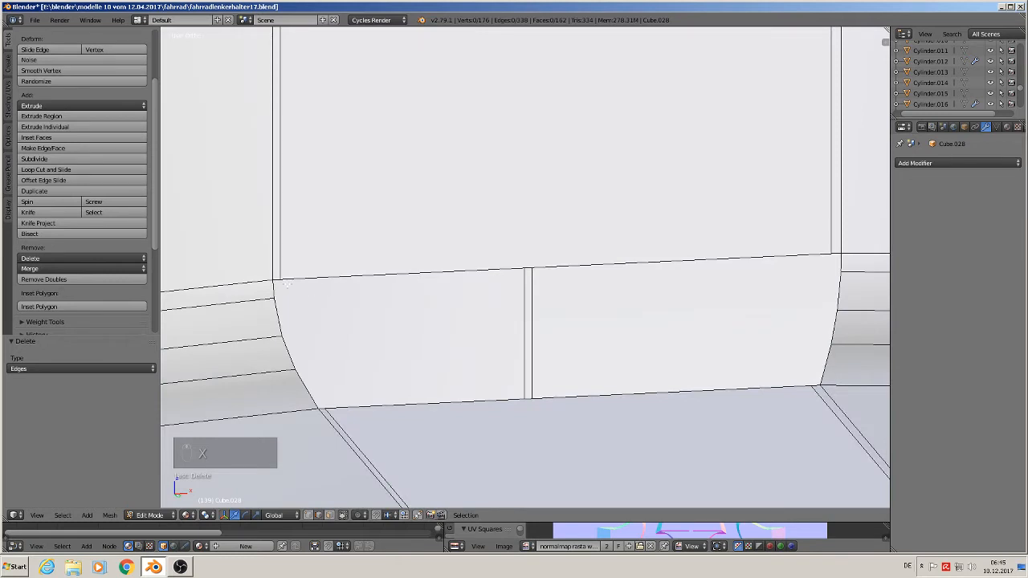
Fill the topmost strip of the lower rounded-edge opening with a face between its top edge and side edges.
right_click(282, 286)
right_click(297, 278, "shift")
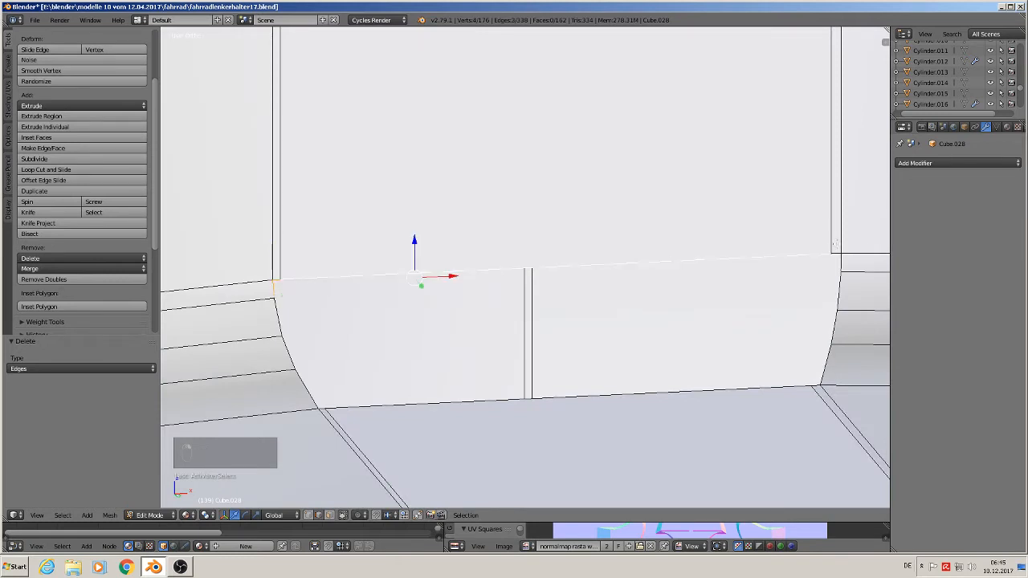
right_click(832, 256, "shift")
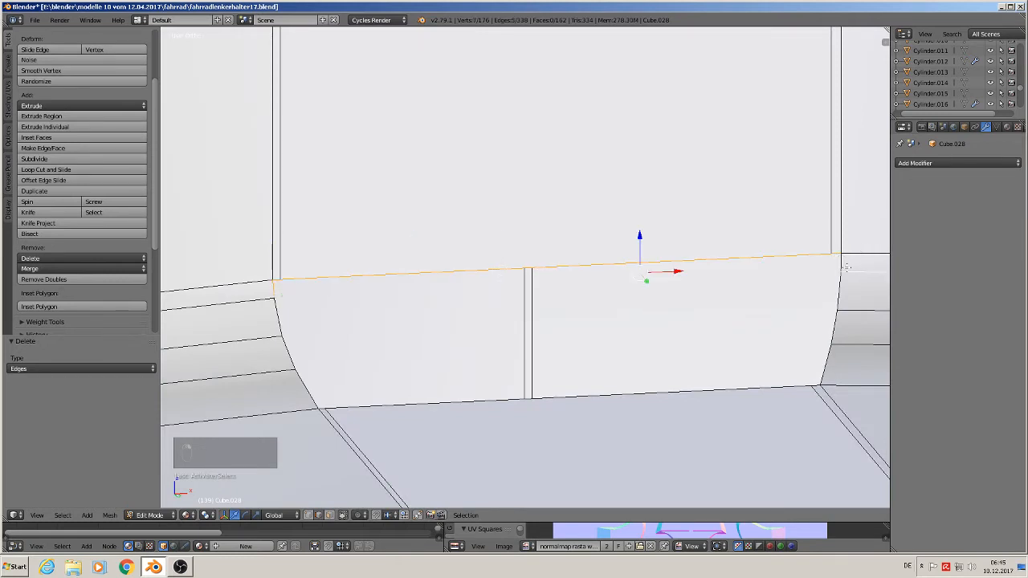
right_click(840, 261, "shift")
key("f")
Fill the second and third strips of the lower rounded-edge opening with faces between the matching side edges.
right_click(848, 294)
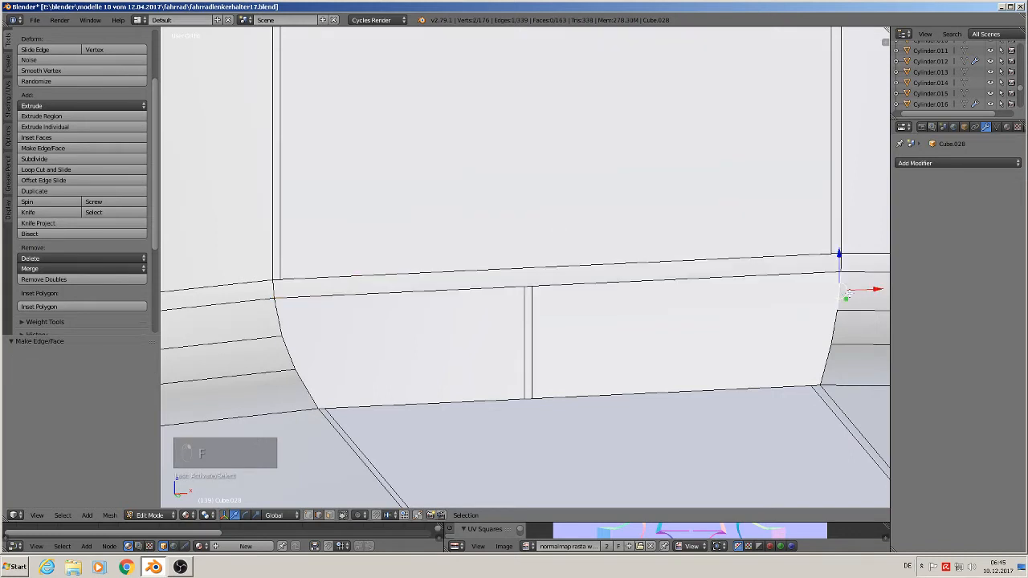
right_click(780, 281, "shift")
right_click(281, 324, "shift")
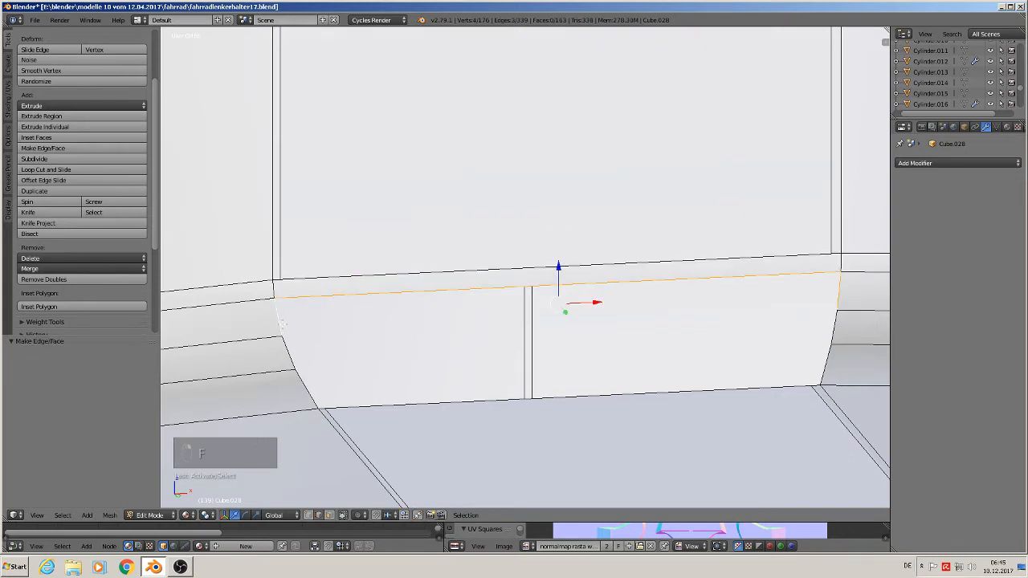
key("f")
right_click(342, 332)
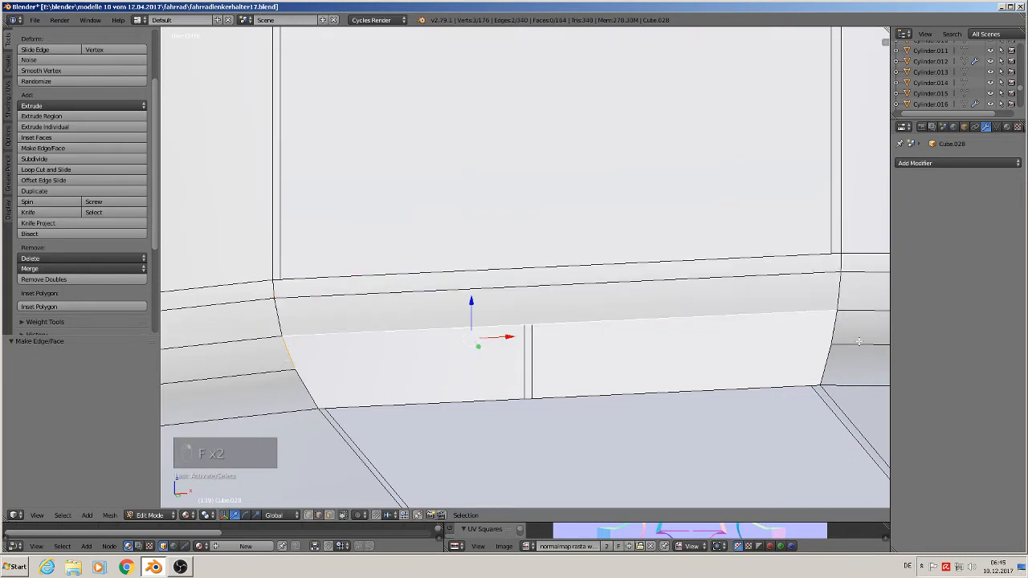
right_click(833, 328, "shift")
key("f")
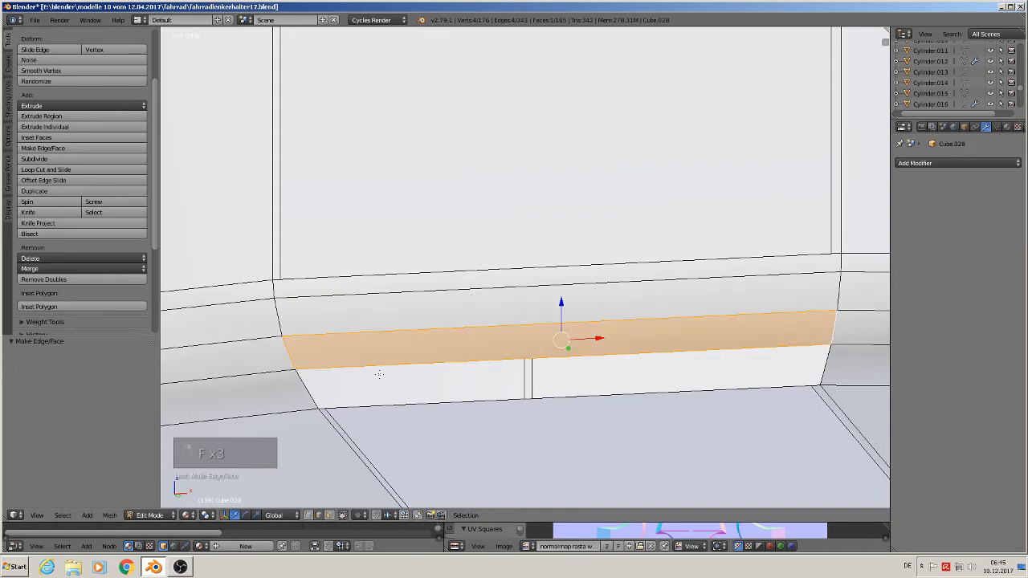
Fill the lowest strip of the lower rounded-edge opening with a face and return to Object Mode to check the shading.
right_click(315, 393)
right_click(362, 372, "shift")
right_click(826, 355, "shift")
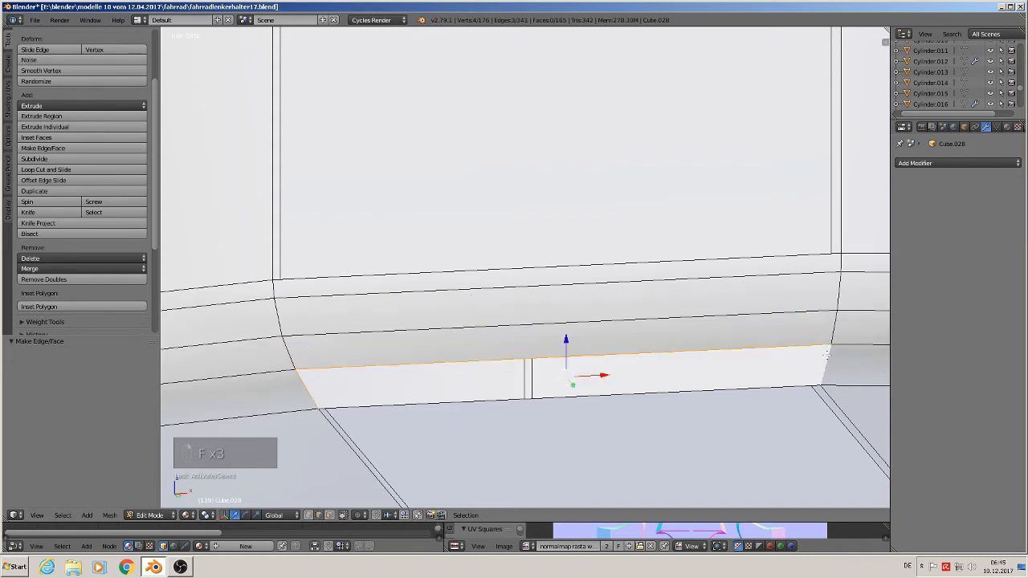
key("f")
scroll(791, 363, "down", 3)
key("Tab")
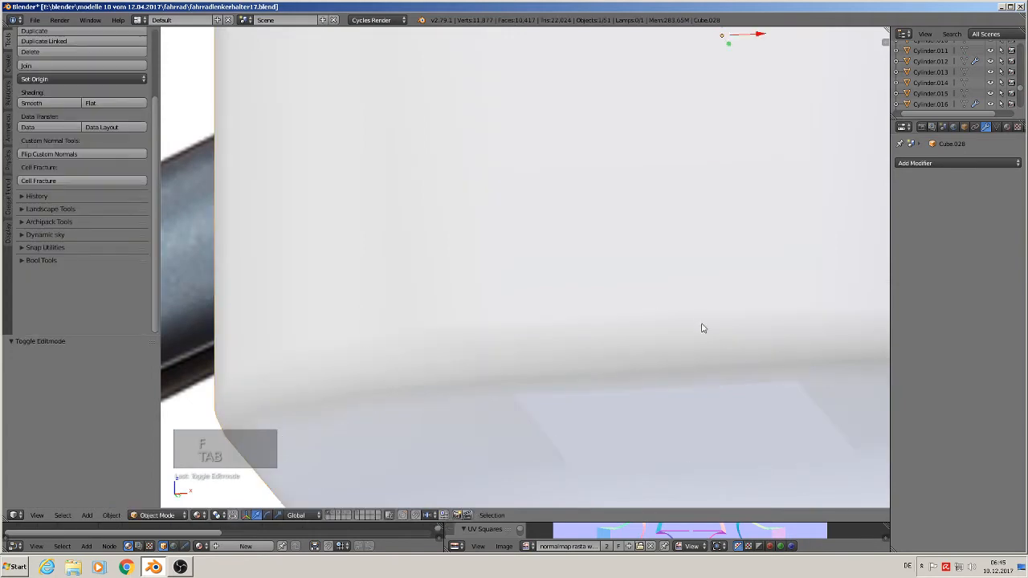
scroll(676, 306, "down", 3)
scroll(664, 230, "down", 3)
middle_click_drag(652, 177, 652, 237)
middle_click_drag(687, 206, 534, 312, "shift")
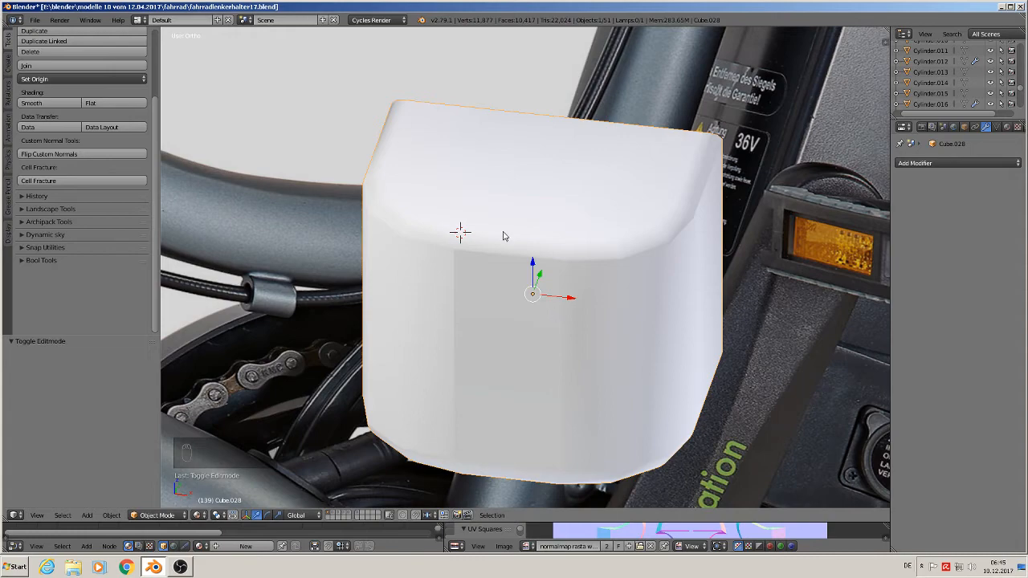
Dissolve one edge loop of each doubled pair running front to back across the top of the Cube.028 mesh.
scroll(505, 232, "up", 3)
key("Tab")
middle_click_drag(507, 247, 498, 227)
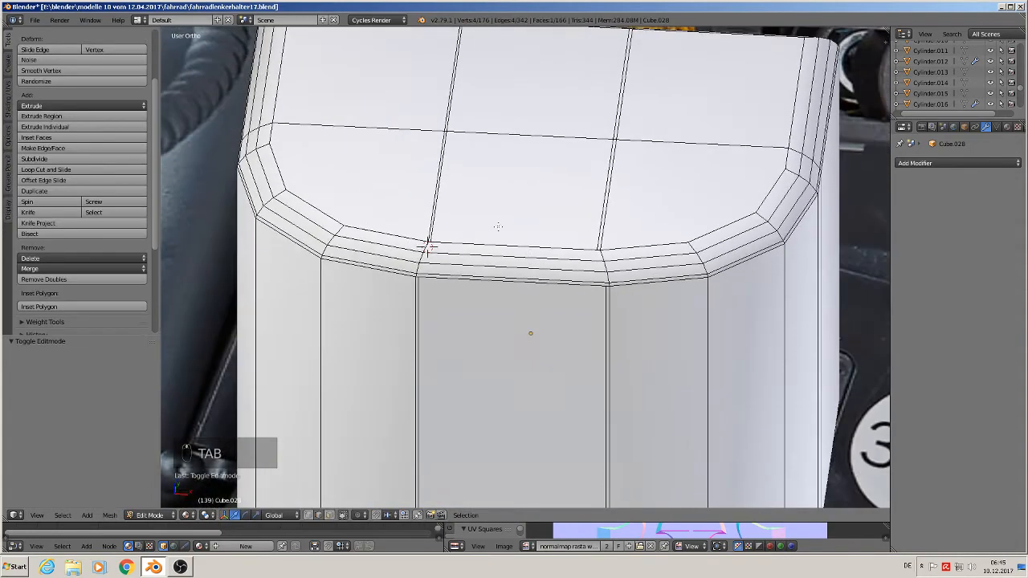
right_click(443, 194, "alt")
key("x")
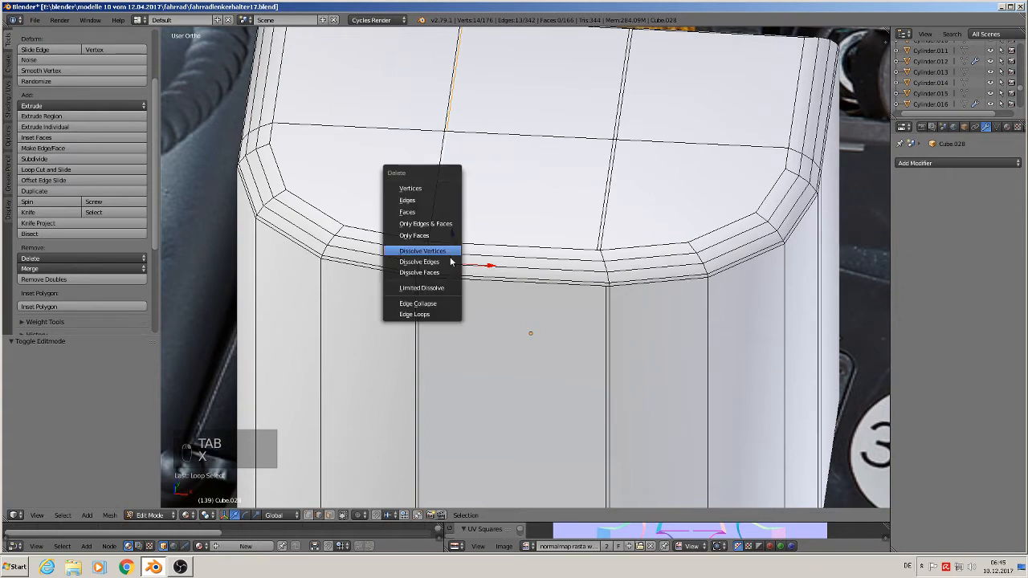
left_click(446, 258)
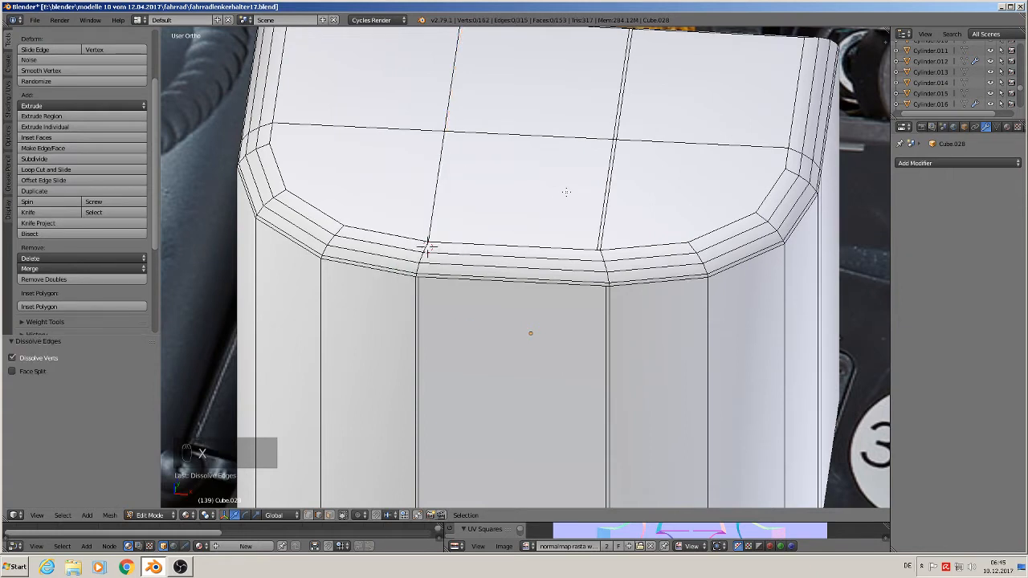
right_click(598, 193, "alt")
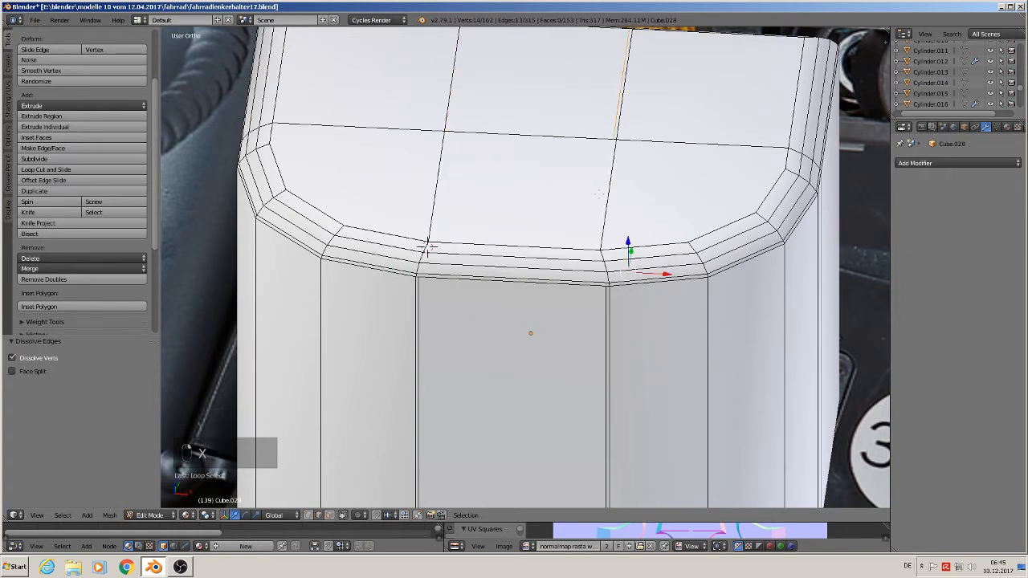
key("x")
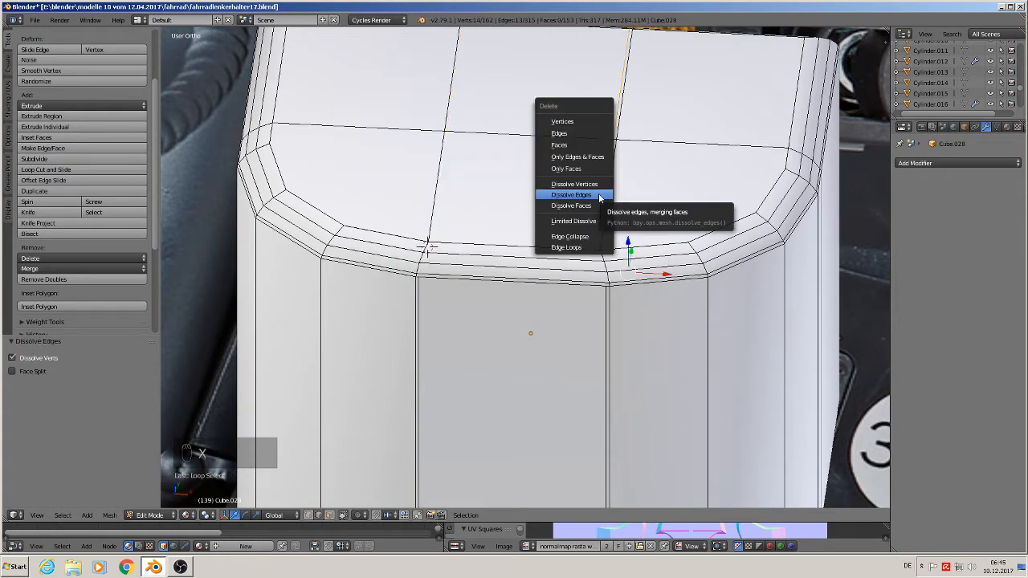
left_click(598, 193)
Dissolve the doubled vertical edges on both sides of the middle front panel and return to Object Mode.
right_click(422, 342, "alt")
key("x")
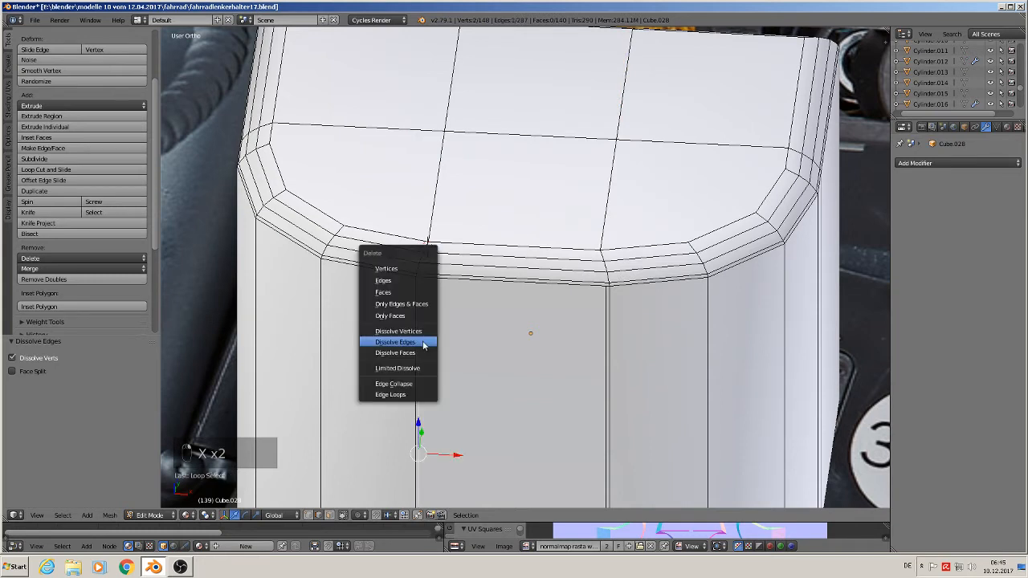
left_click(432, 340)
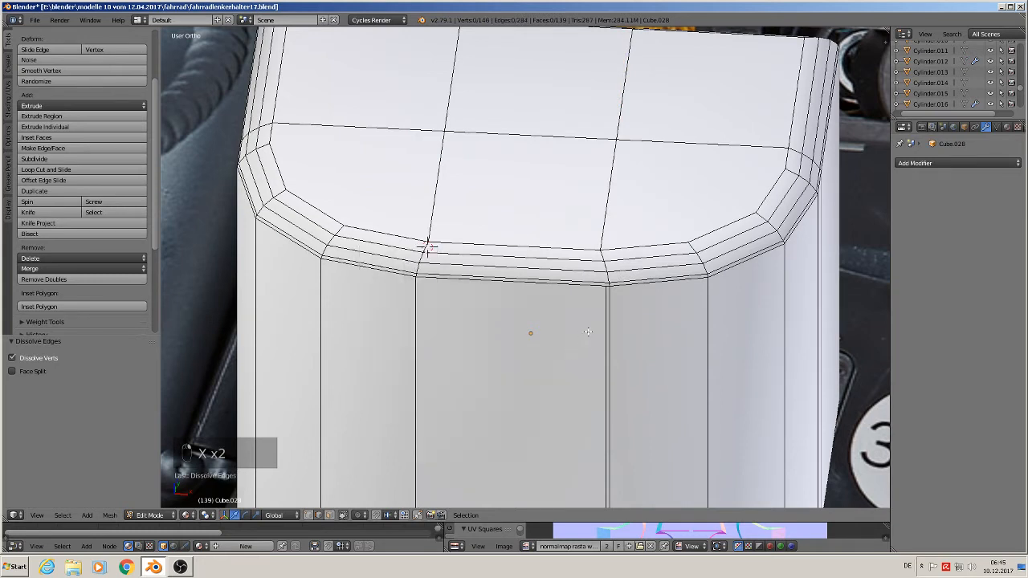
right_click(608, 333, "alt")
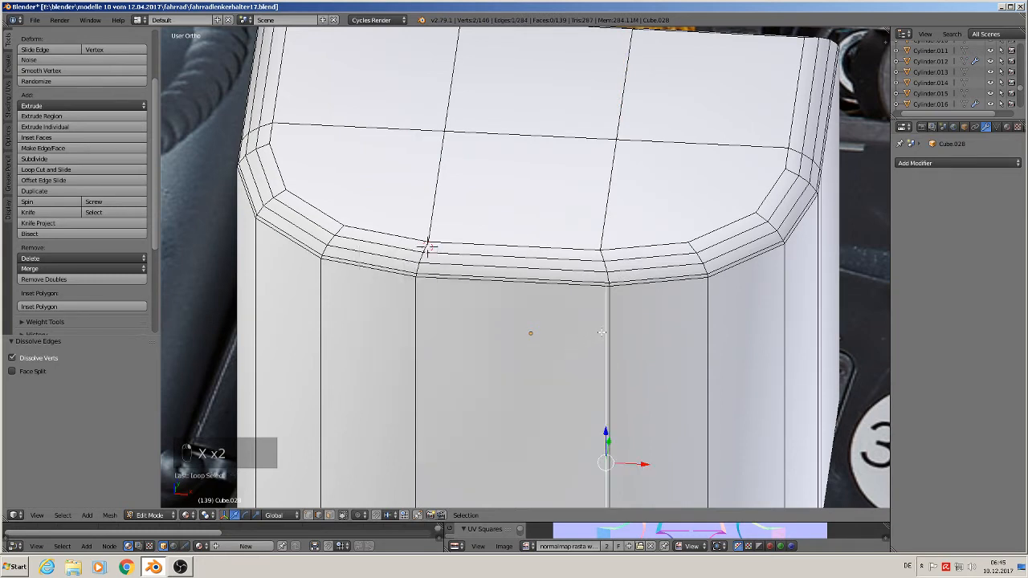
key("x")
left_click(598, 335)
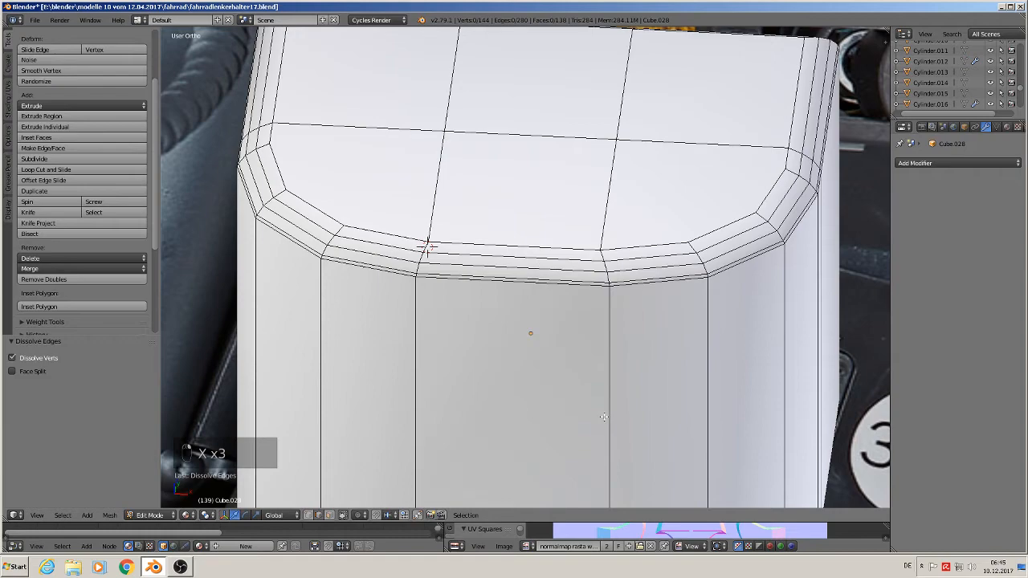
middle_click_drag(603, 417, 704, 98, "shift")
scroll(698, 122, "down", 3)
middle_click_drag(692, 141, 571, 337)
key("Tab")
scroll(663, 211, "down", 1)
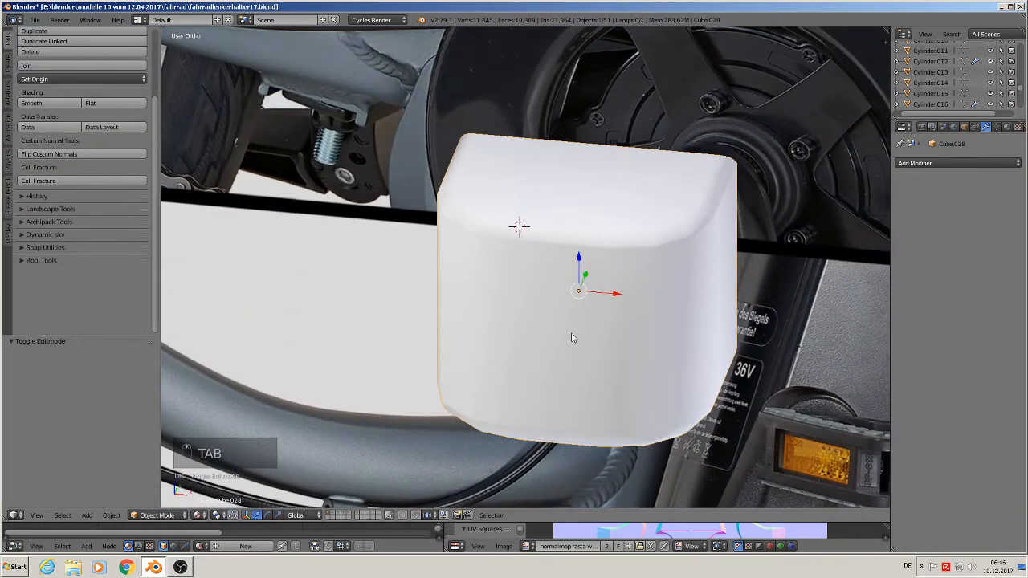
scroll(586, 307, "up", 2)
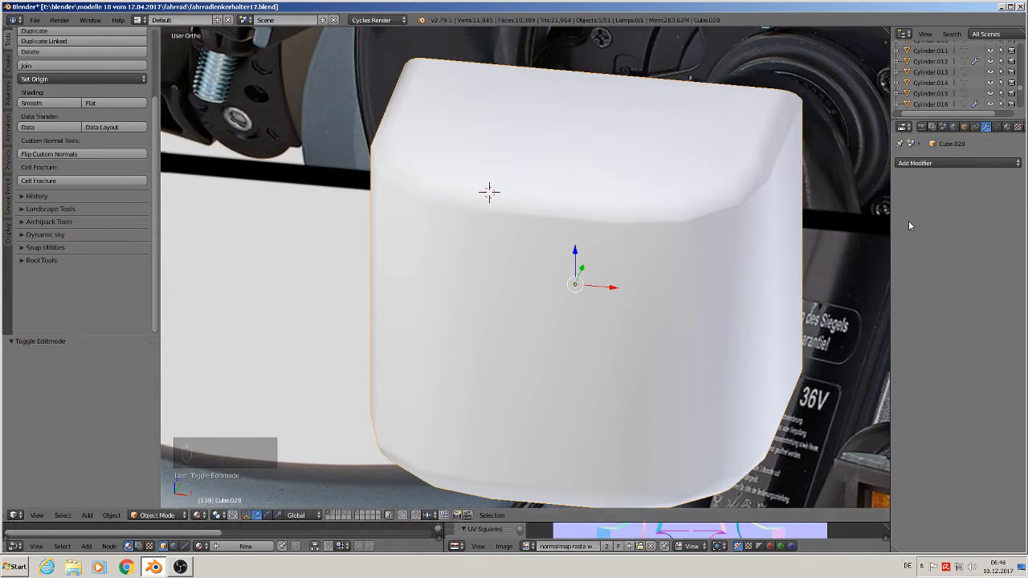
Add an Edge Split modifier with a 30° split angle and a Subdivision Surface modifier, placing the subdivision first in the stack.
left_click(937, 160)
left_click(753, 243)
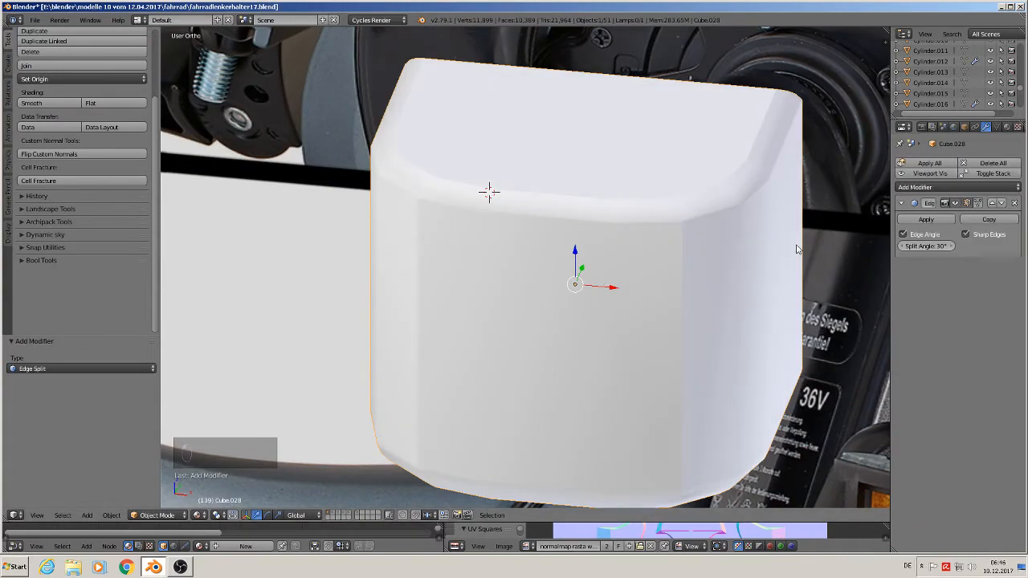
middle_click_drag(733, 239, 827, 217)
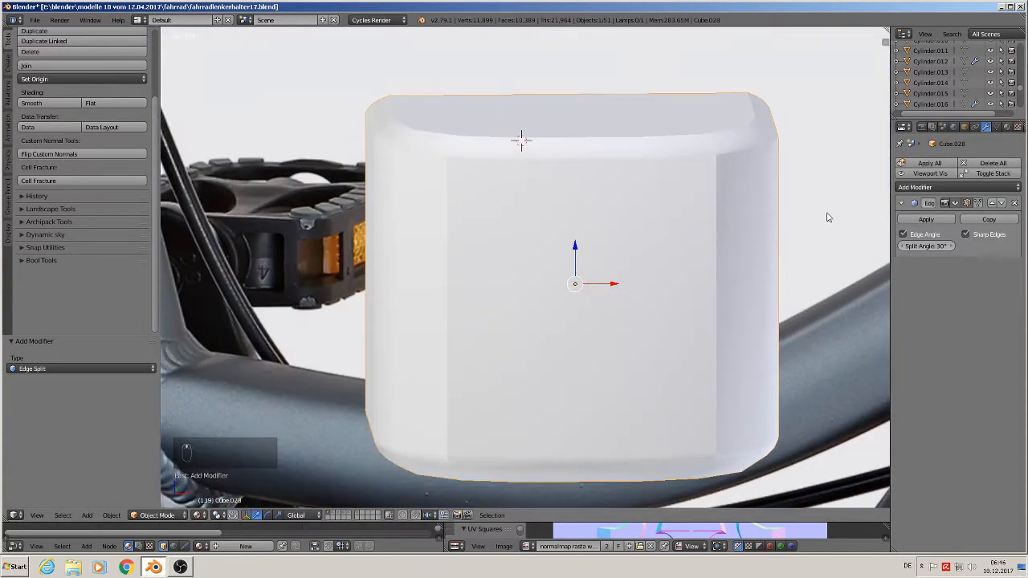
left_click(971, 188)
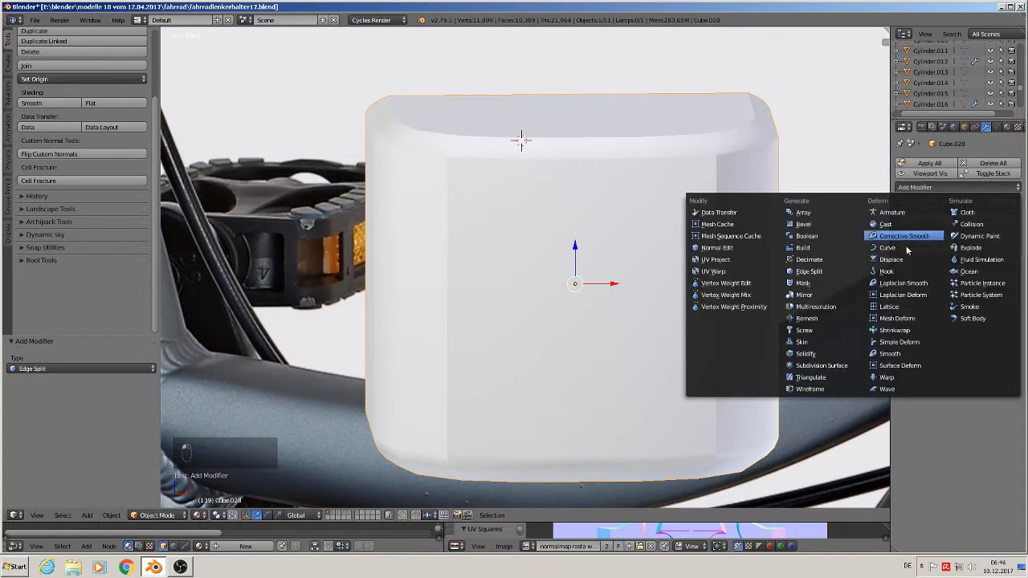
left_click(832, 366)
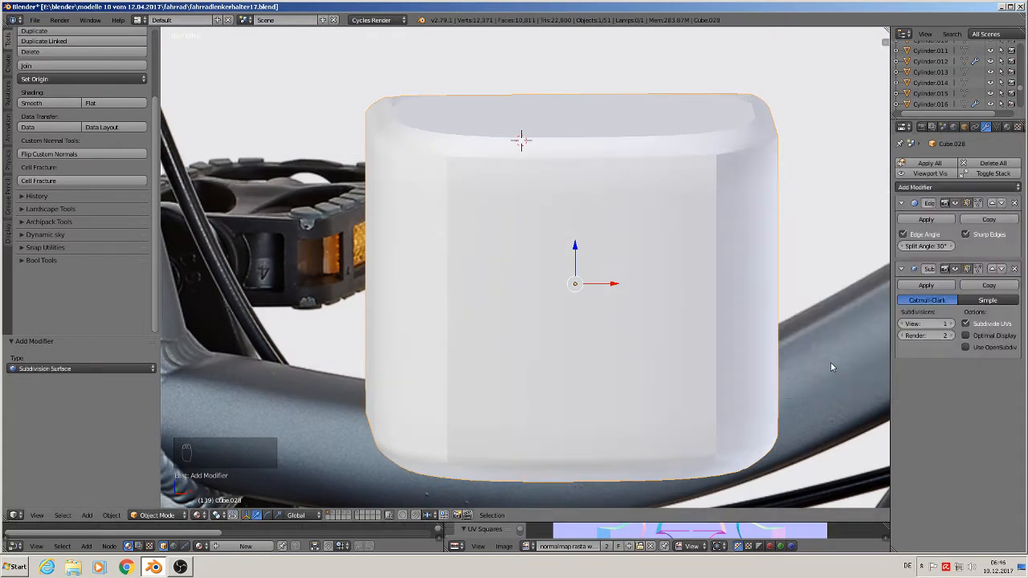
left_click(991, 269)
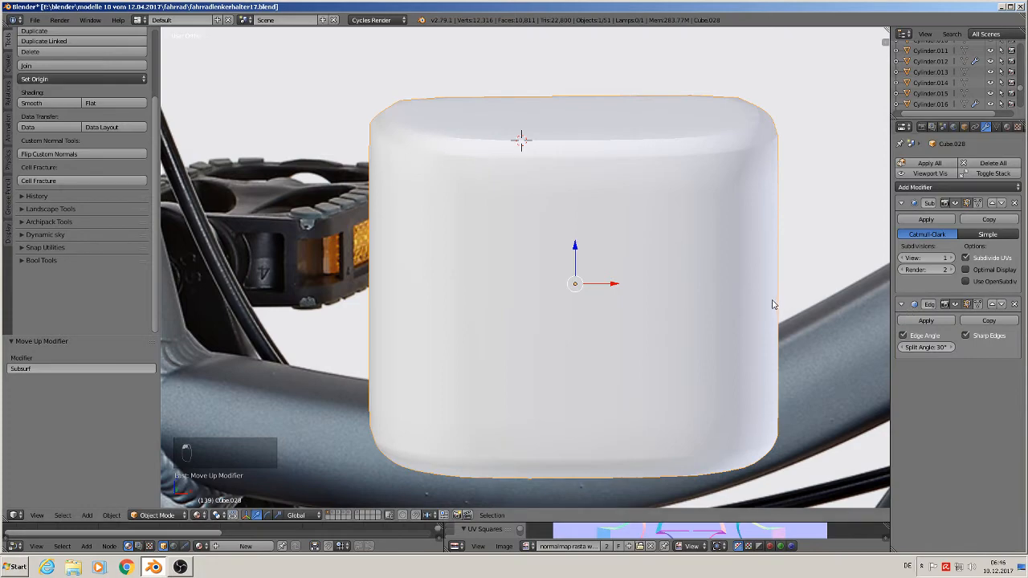
Place the 3D cursor on the housing's right edge in front view, slightly above mid-height, and deselect all objects.
middle_click_drag(773, 302, 688, 318)
scroll(820, 296, "down", 3)
key("KP_3")
key("KP_1")
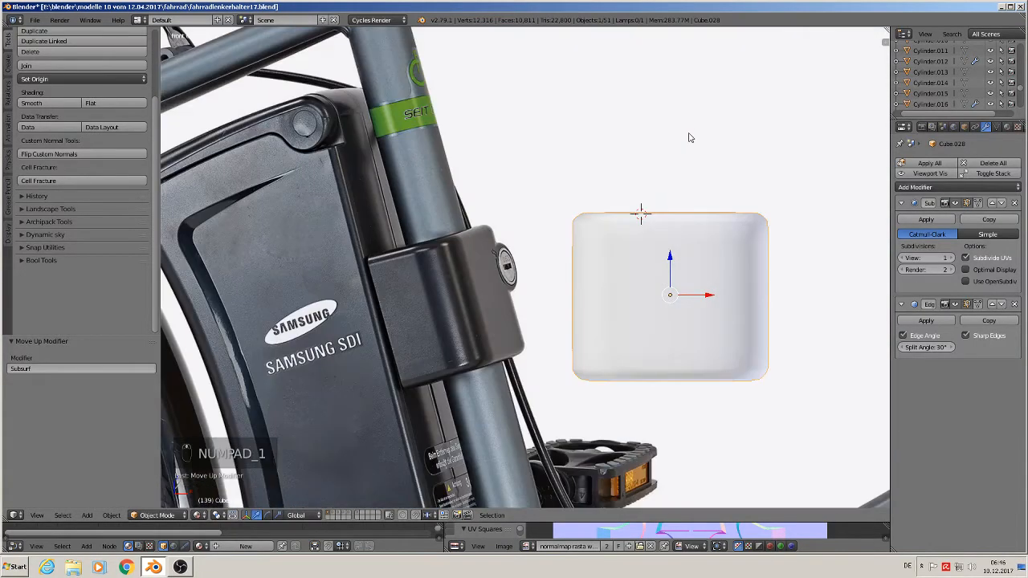
left_click(769, 277)
key("a")
key("a")
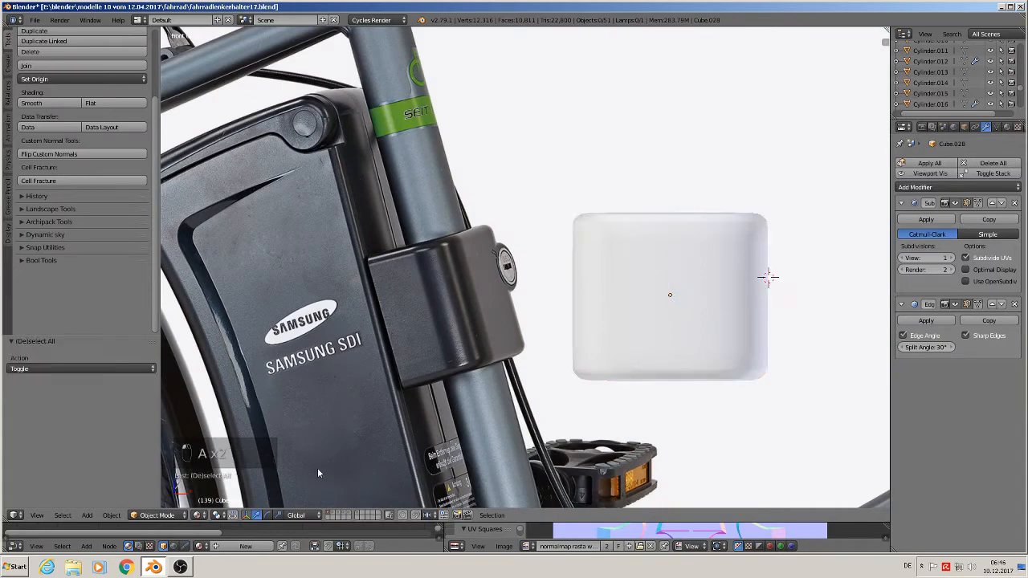
Add a cylinder mesh with 24 vertices at the 3D cursor.
left_click(87, 515)
mouse_move(104, 501)
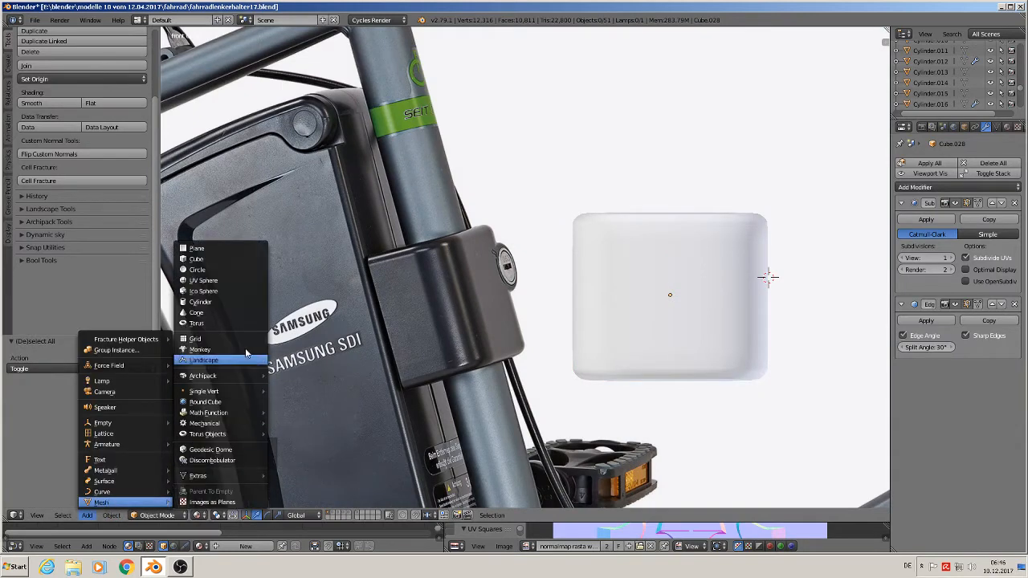
left_click(234, 303)
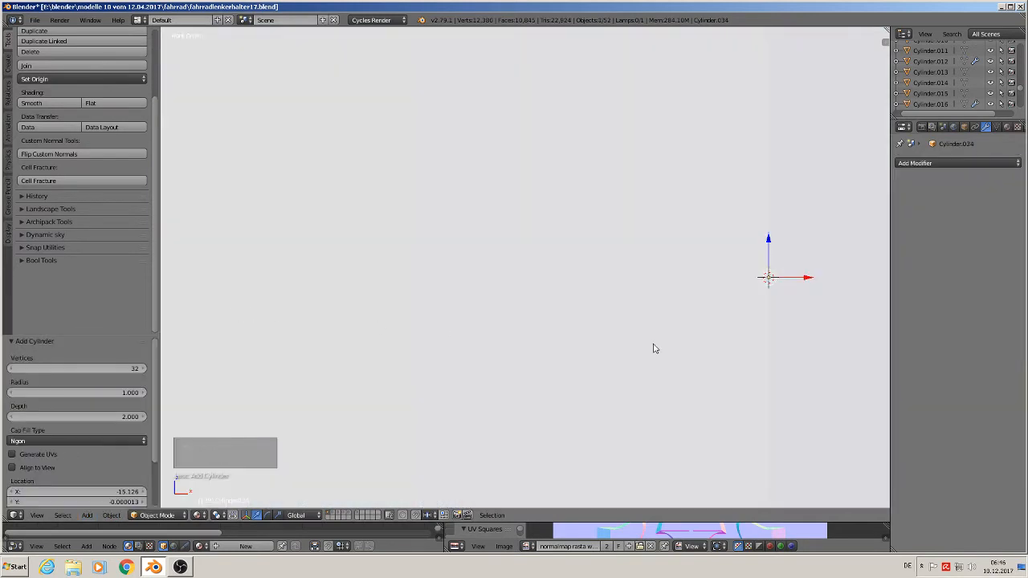
left_click(104, 368)
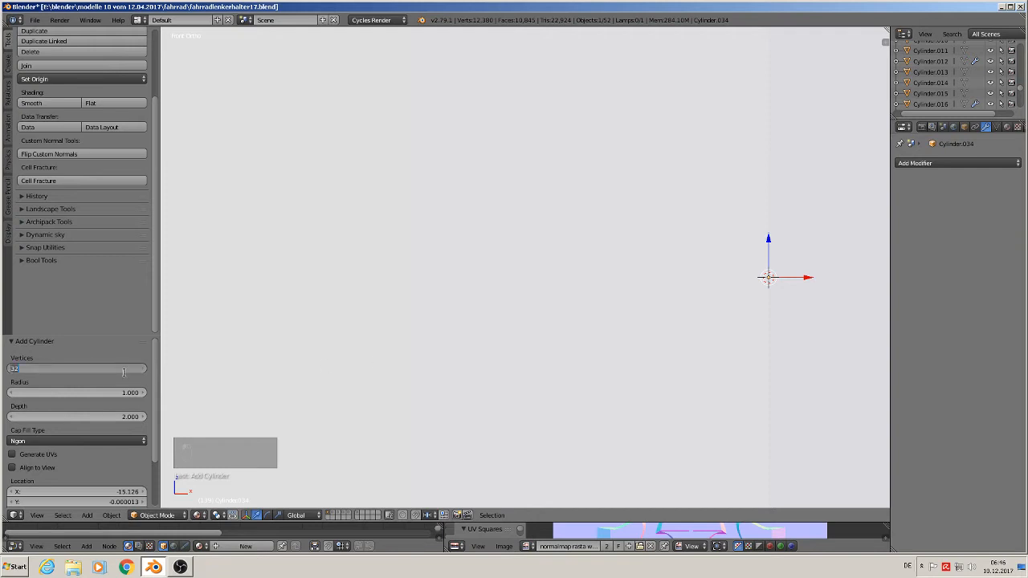
type("24")
key("Return")
Rotate the cylinder 90° about the X axis and scale it down uniformly by factors of about 0.031 and 0.522.
type("r")
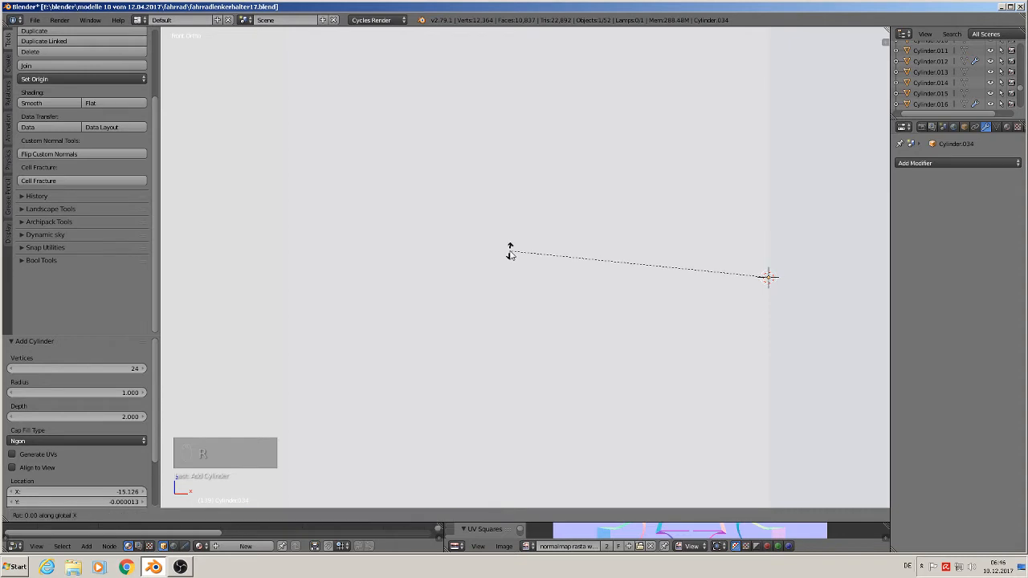
type("x90")
key("Return")
key("s")
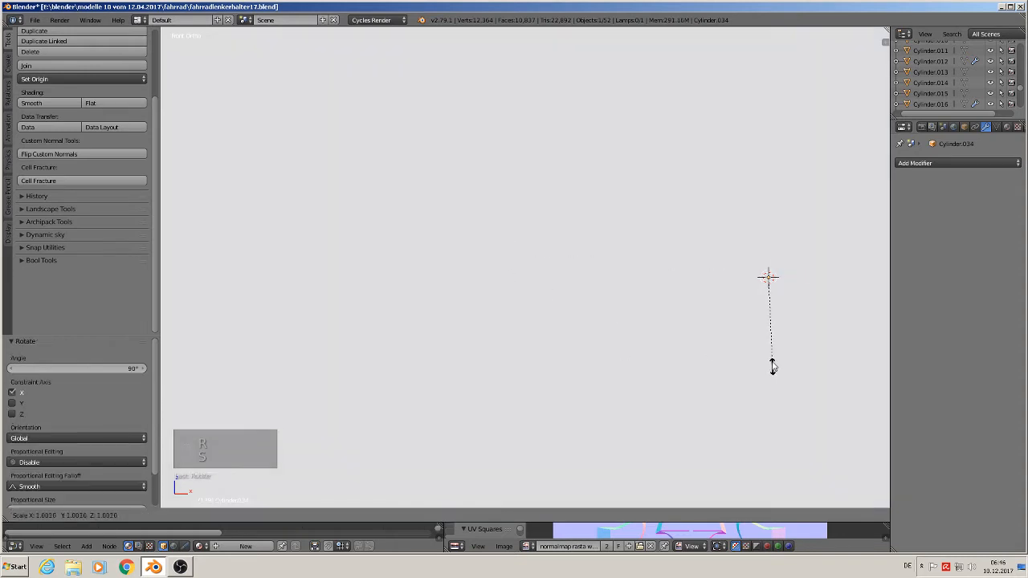
left_click(776, 294)
key("s")
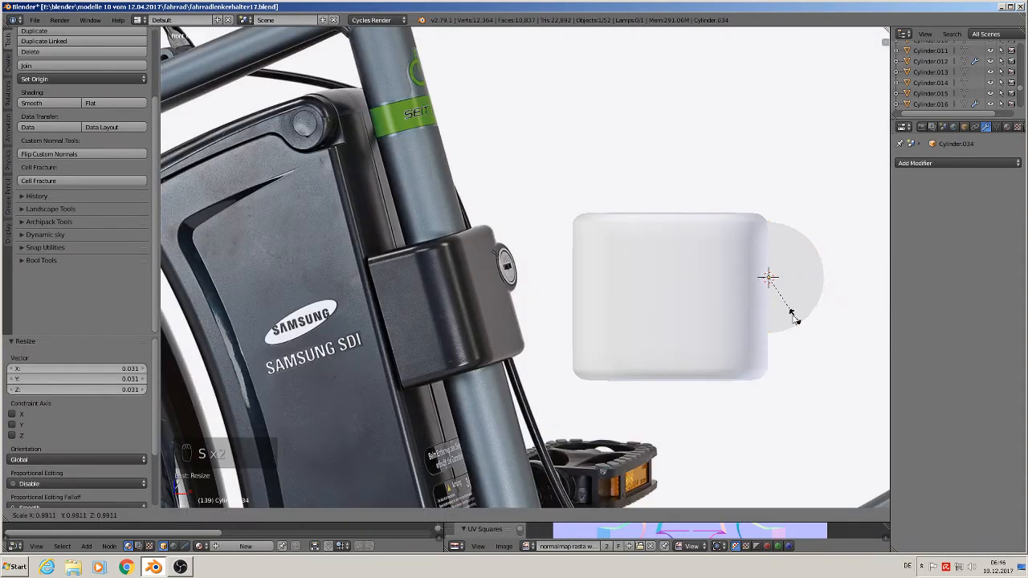
left_click(778, 332)
Move the cylinder along Y by about -0.699 to the housing, and fine-tune its Y position near the front in top view.
scroll(770, 329, "down", 6)
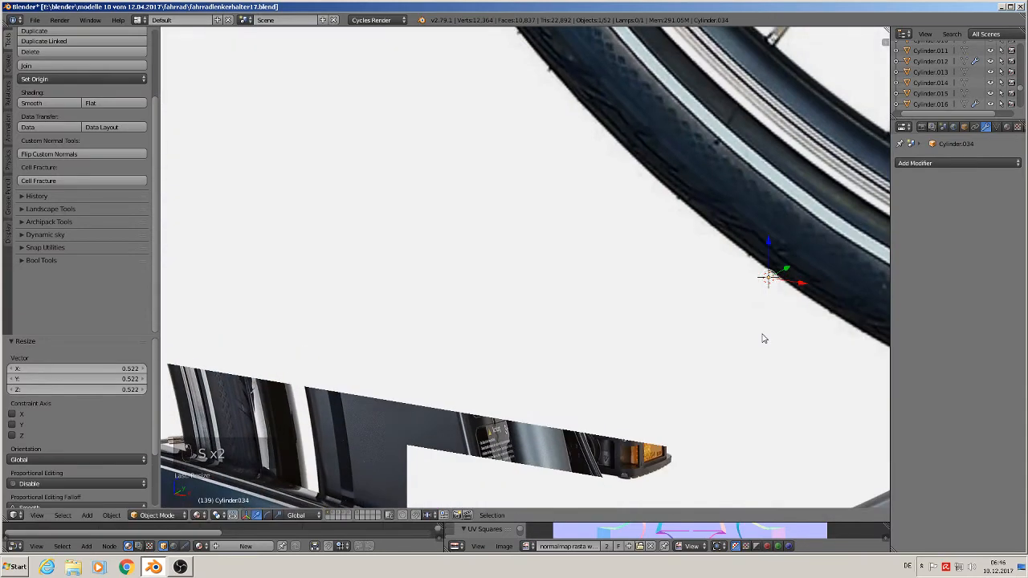
key("g")
key("y")
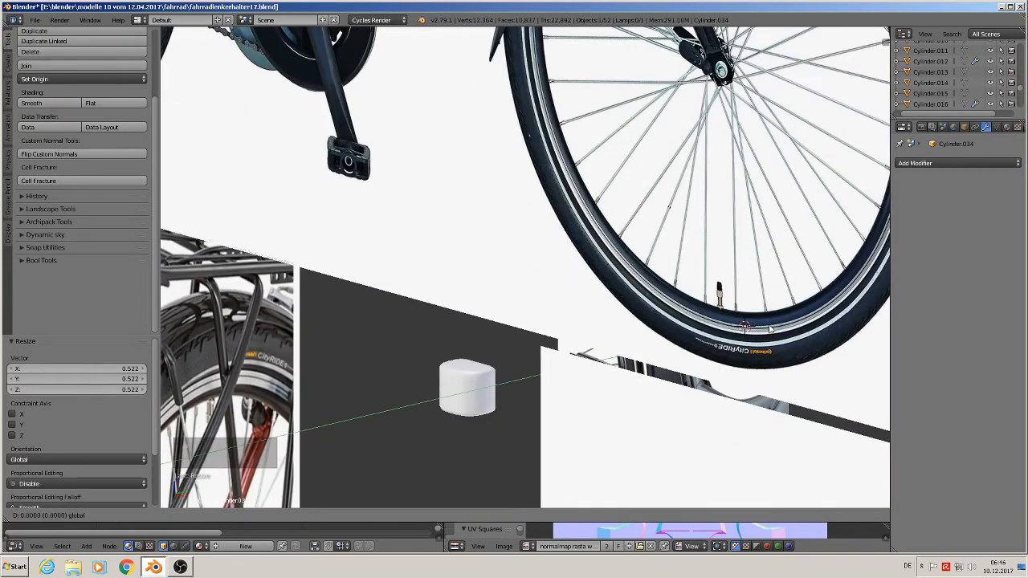
left_click(507, 400)
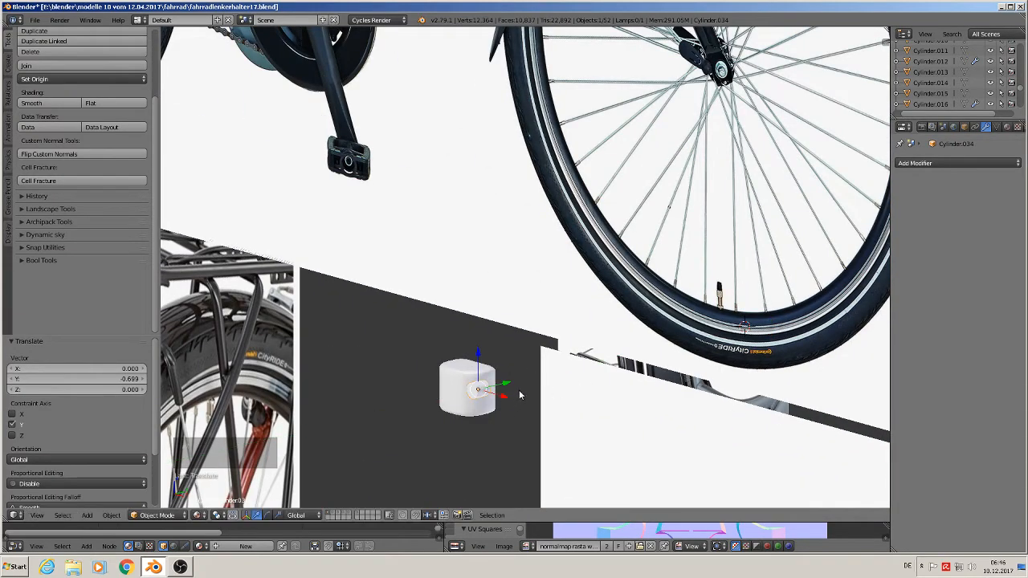
key("KP_7")
scroll(522, 392, "up", 6)
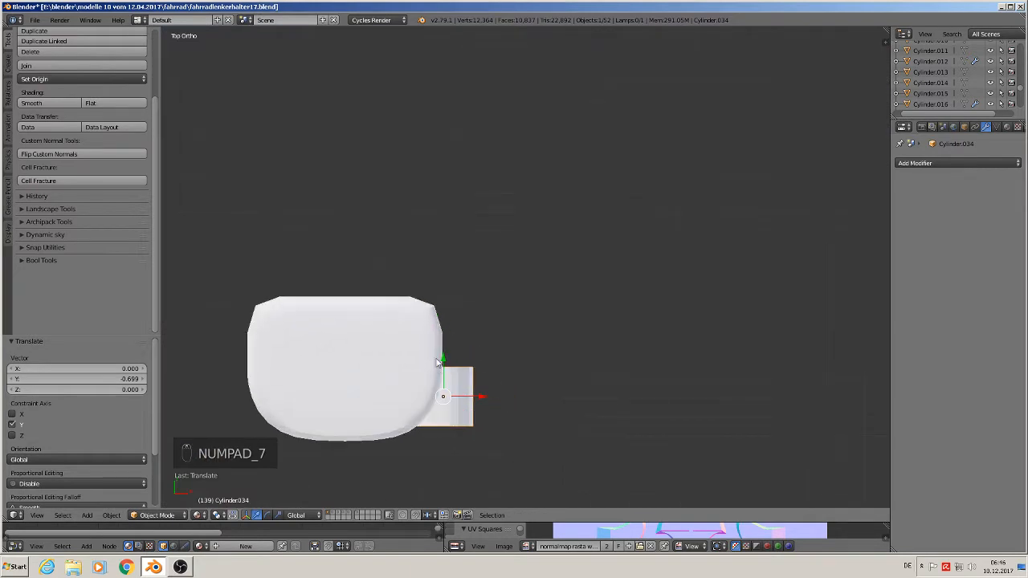
key("g")
key("y")
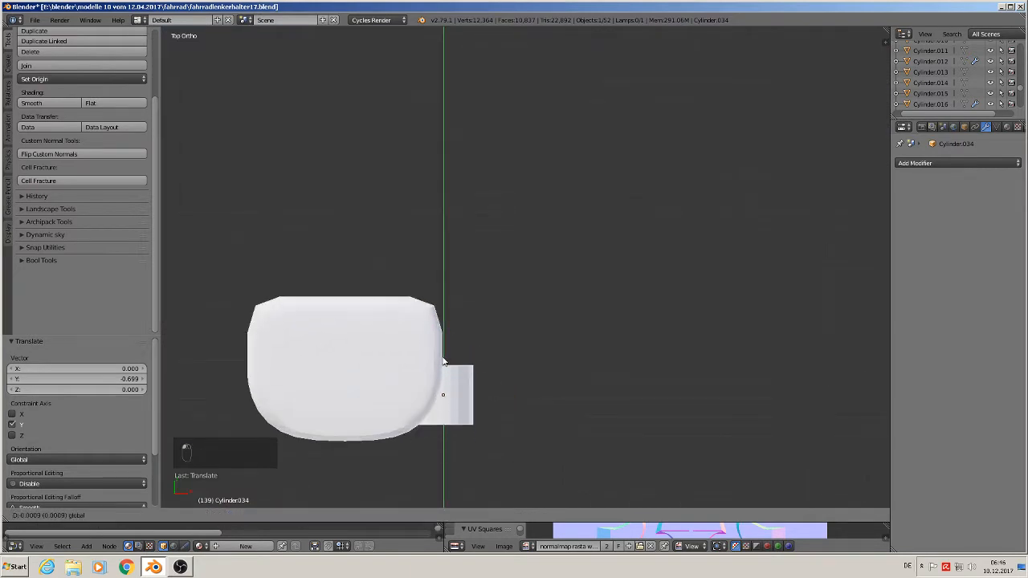
left_click(443, 365)
Move the cylinder's rear edge loop backward along Y to lengthen it, and return to Object Mode in front view.
key("Tab")
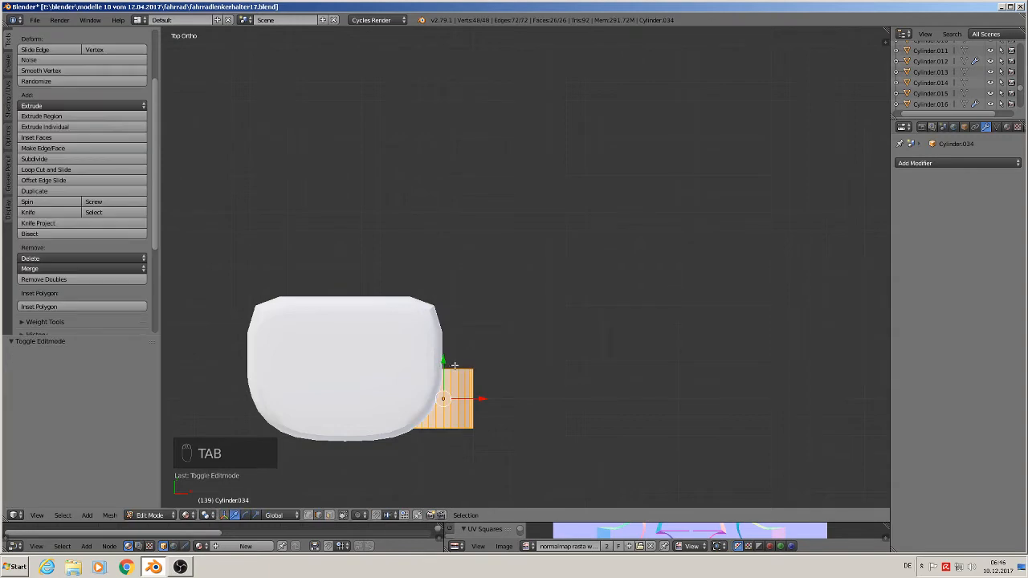
right_click(448, 367, "alt")
left_click_drag(442, 334, 452, 266)
key("Tab")
middle_click_drag(488, 438, 494, 334)
scroll(498, 381, "up", 2)
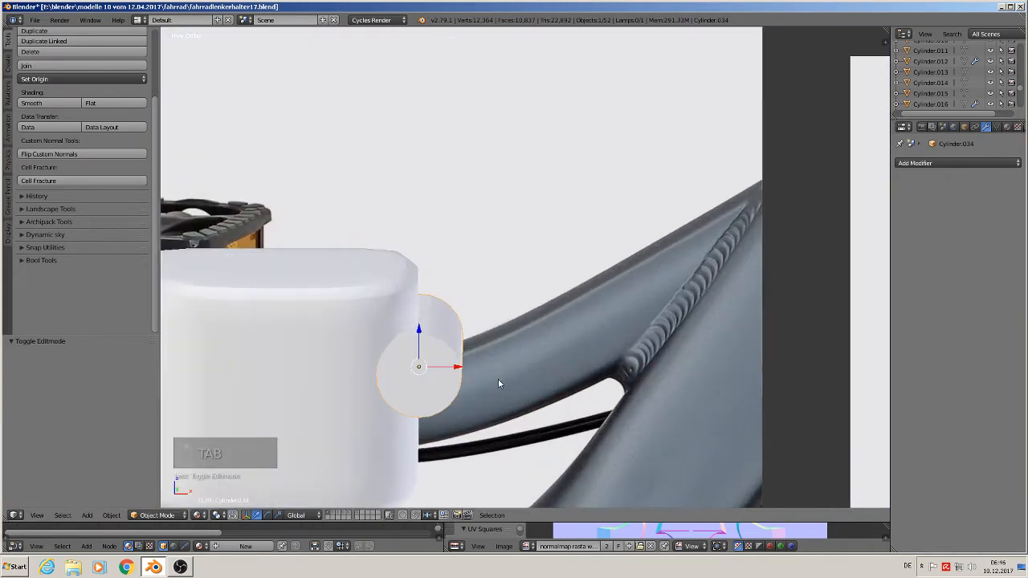
key("KP_1")
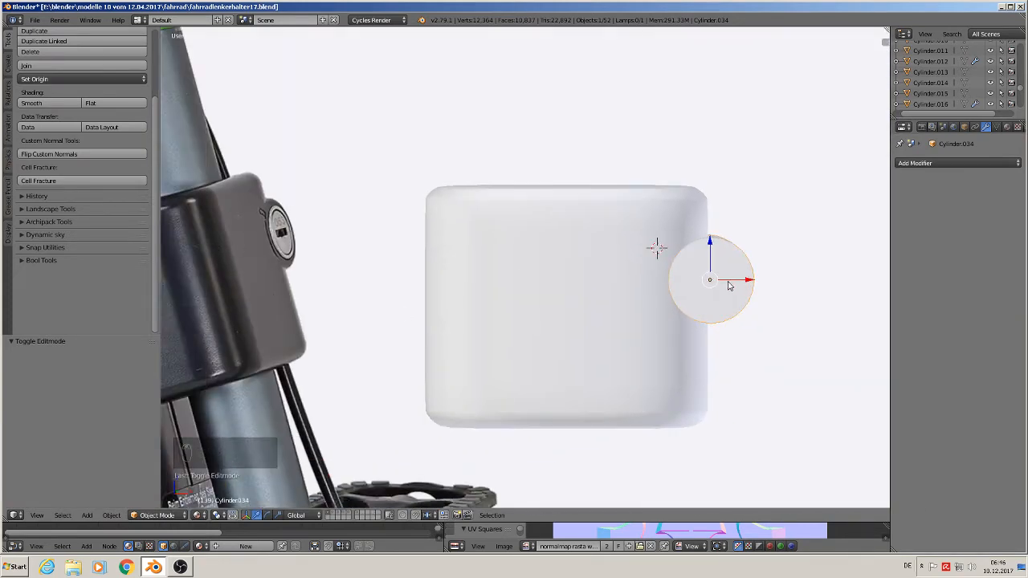
Inset the cylinder's front face by extruding it and scaling the new face to about 0.789.
key("KP_1")
scroll(741, 304, "up", 2)
scroll(736, 289, "down", 2)
key("Tab")
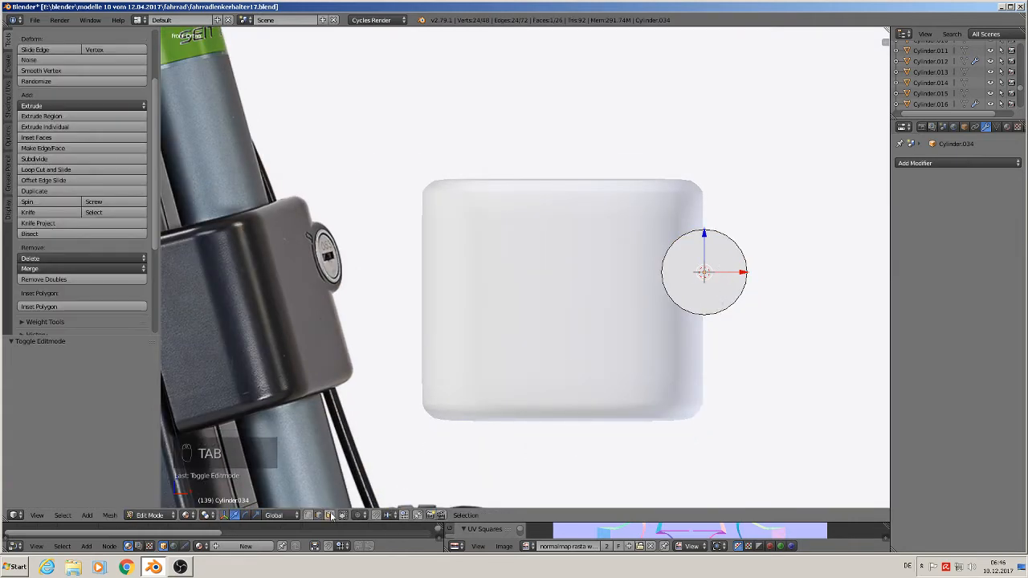
right_click(695, 259)
scroll(751, 326, "up", 2)
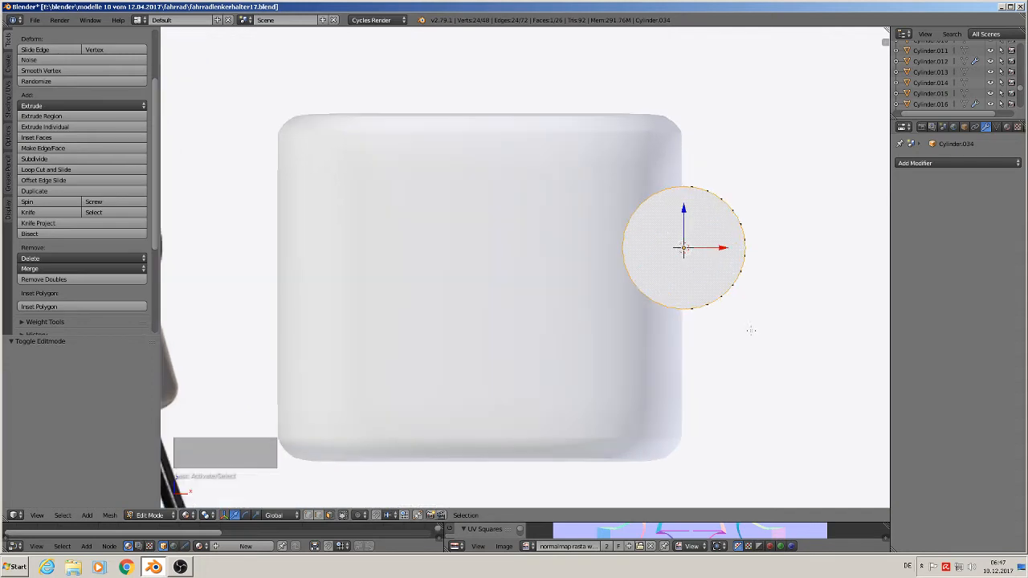
scroll(756, 333, "down", 1)
middle_click_drag(755, 337, 804, 358, "shift")
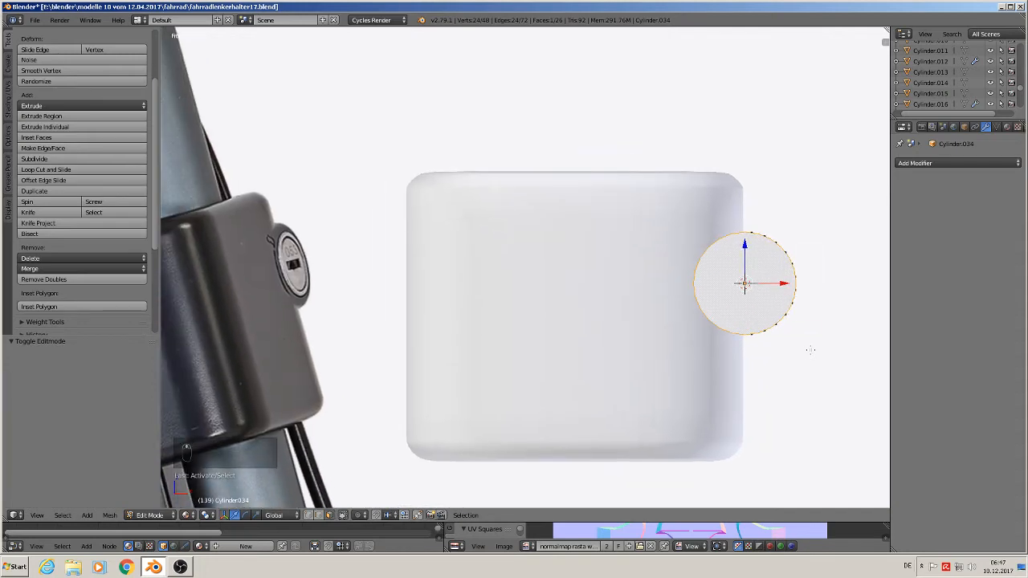
key("e")
key("s")
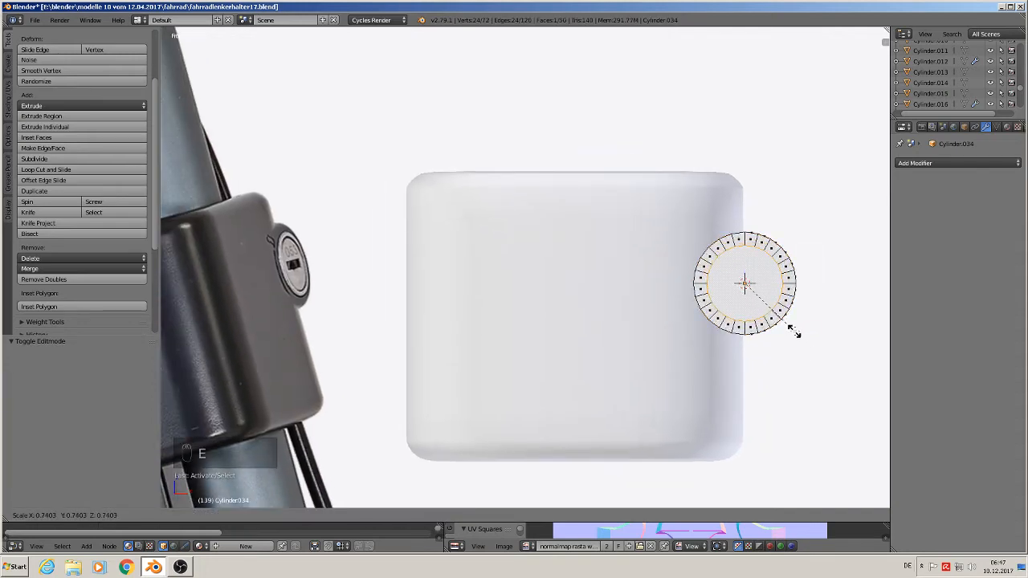
left_click(798, 334)
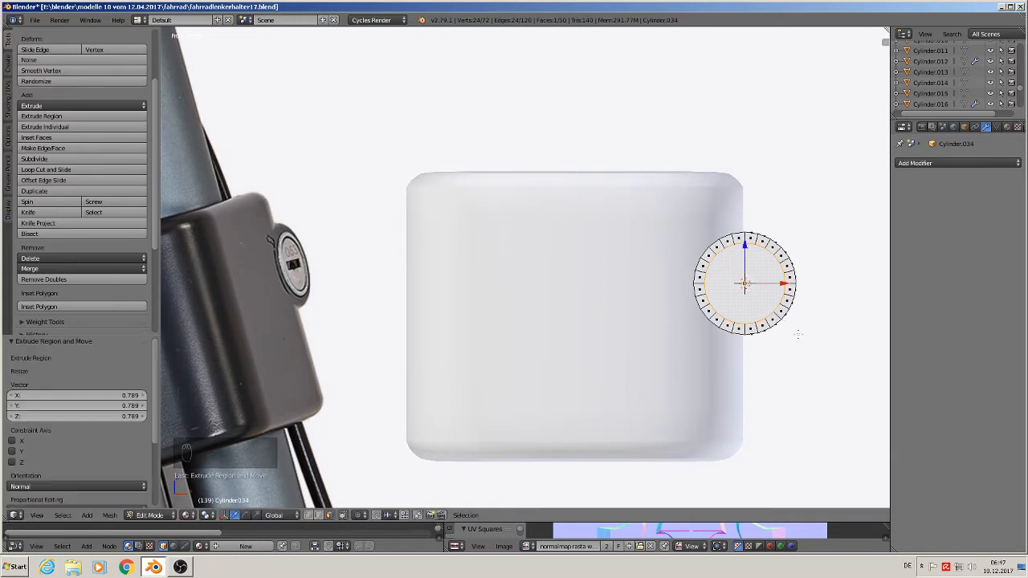
Extrude the front face inward again at a scale of about 0.865, and extrude it once more 0.002 along Y into the cylinder.
key("e")
key("s")
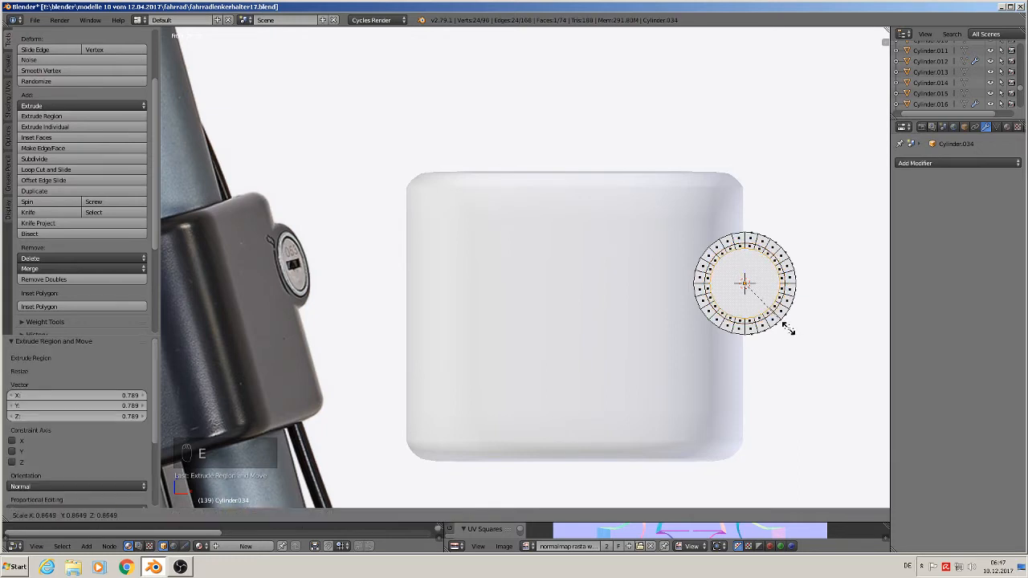
left_click(788, 329)
middle_click_drag(839, 258, 781, 286)
scroll(781, 285, "up", 1)
key("e")
right_click(789, 255)
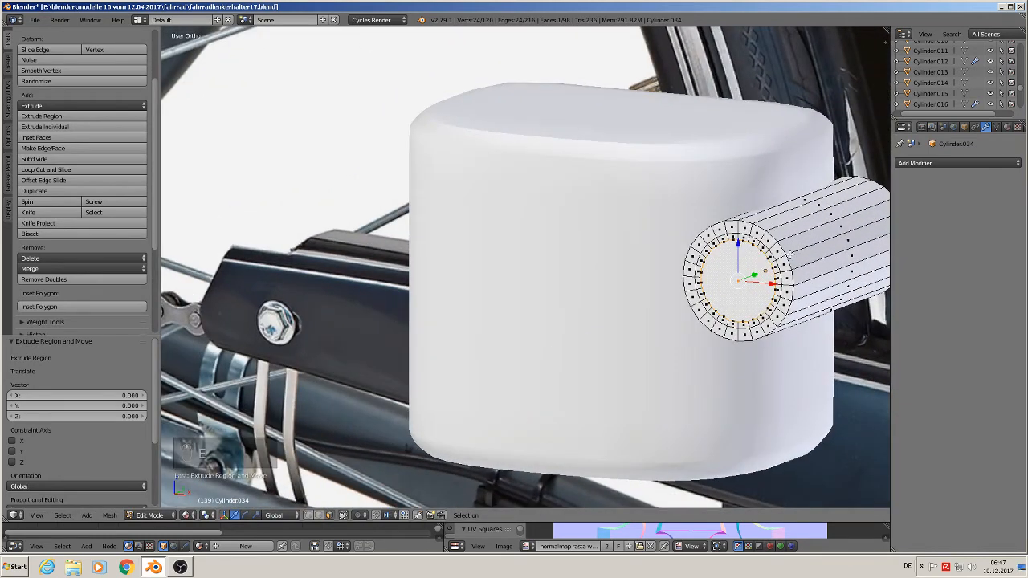
left_click_drag(755, 274, 759, 273)
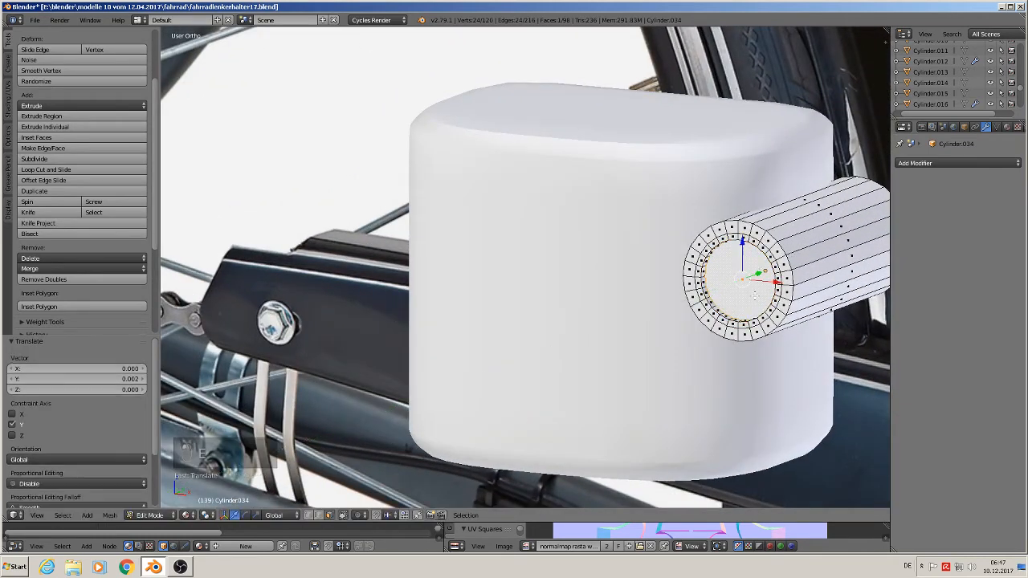
Extrude the recessed face slightly smaller, and extrude it again by -0.002 along Y toward the front.
key("e")
key("s")
left_click(757, 343)
key("e")
right_click(758, 343)
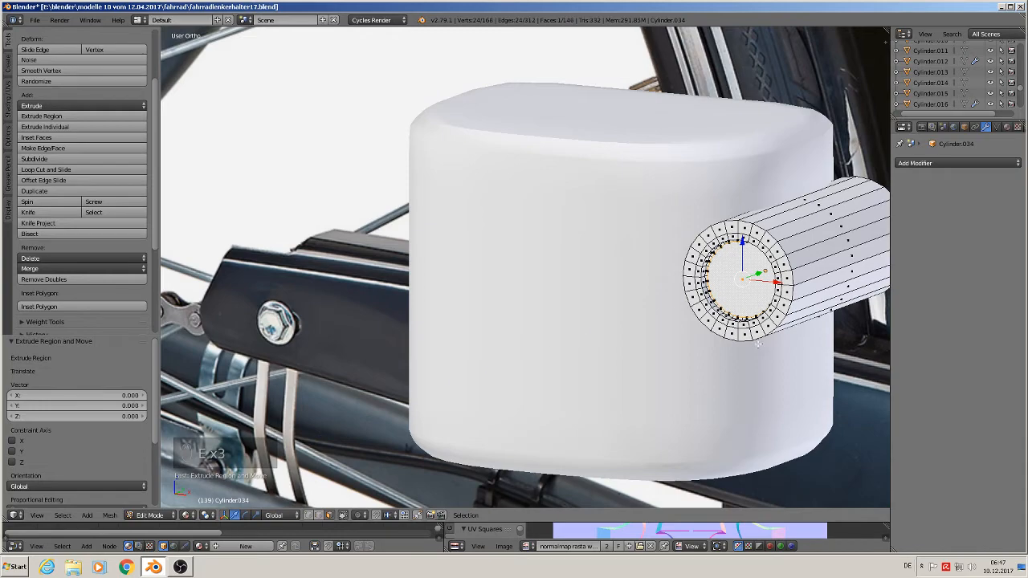
left_click_drag(757, 272, 755, 275)
middle_click_drag(755, 275, 801, 265)
scroll(790, 308, "down", 2)
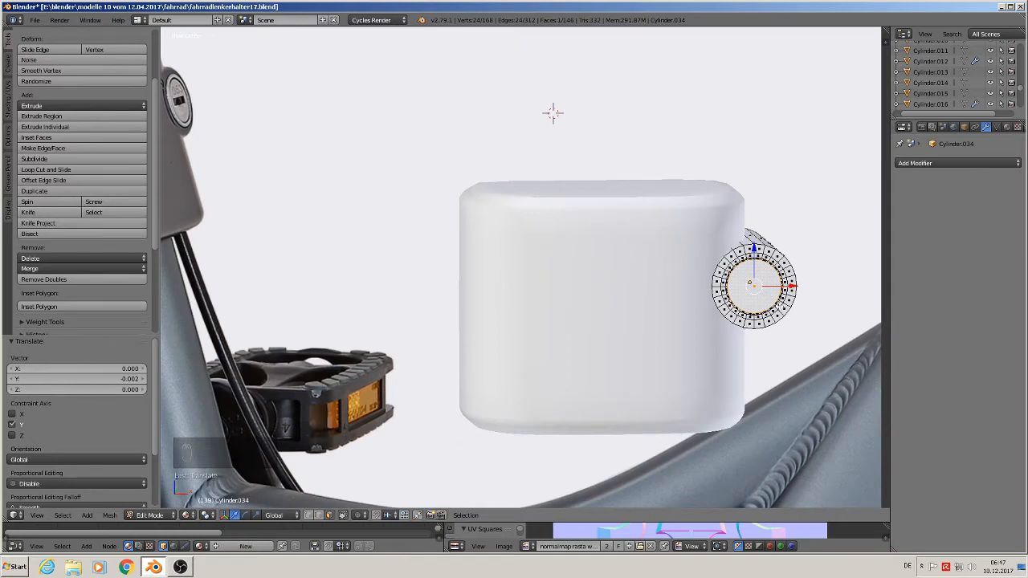
Try smooth shading on the whole lock cylinder and undo it.
key("Tab")
key("KP_5")
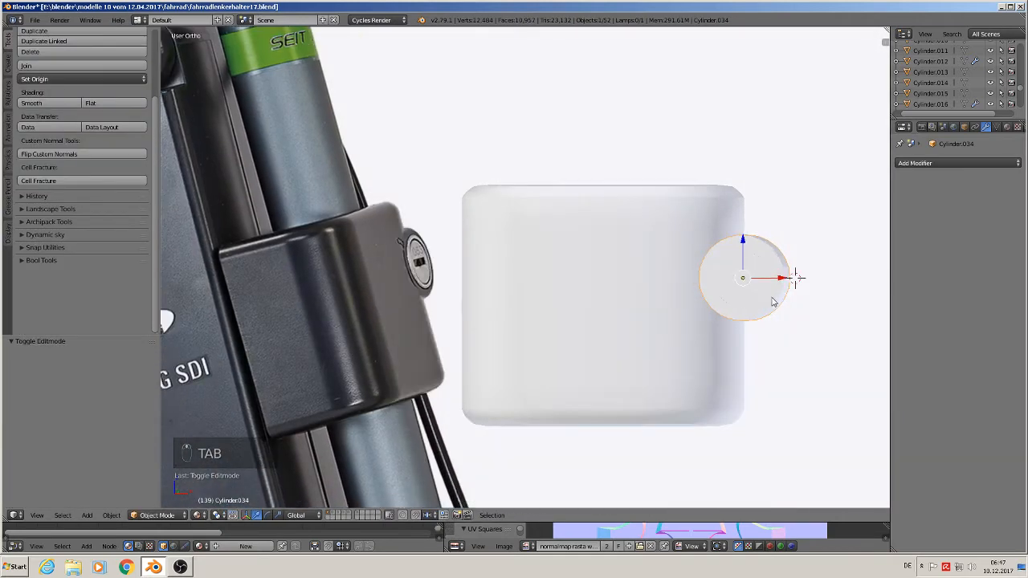
left_click(58, 107)
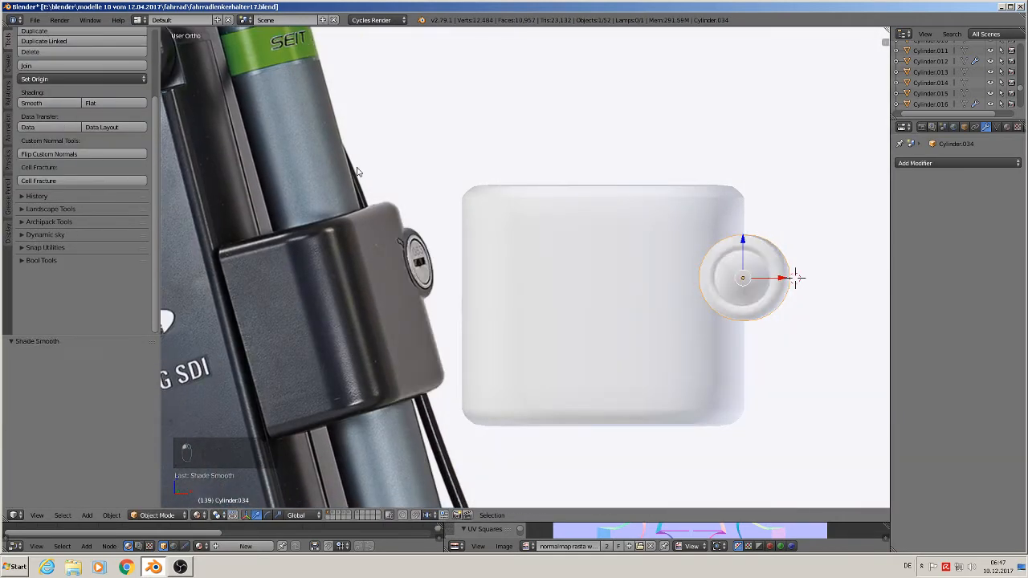
key("Tab")
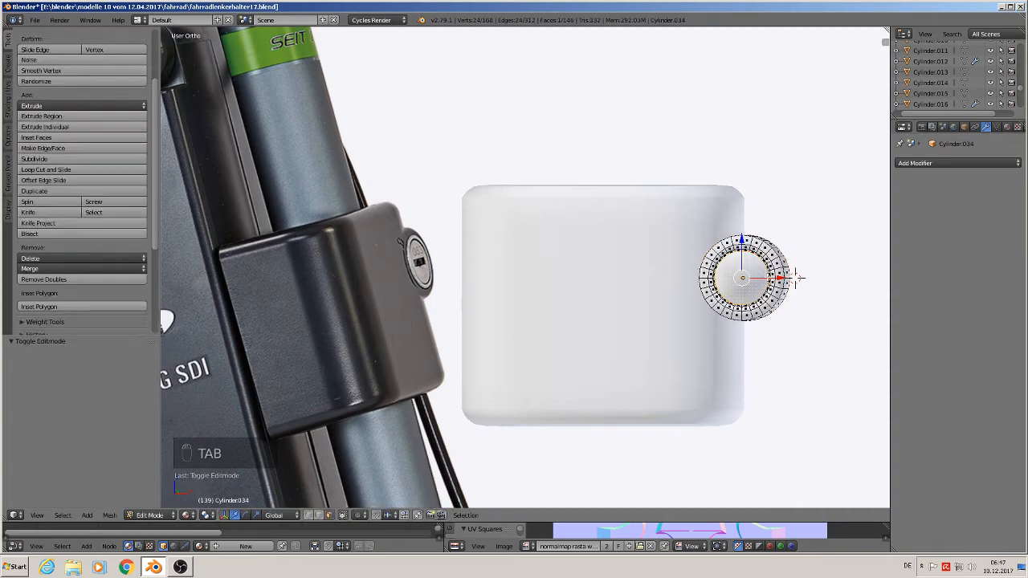
key("ctrl+z")
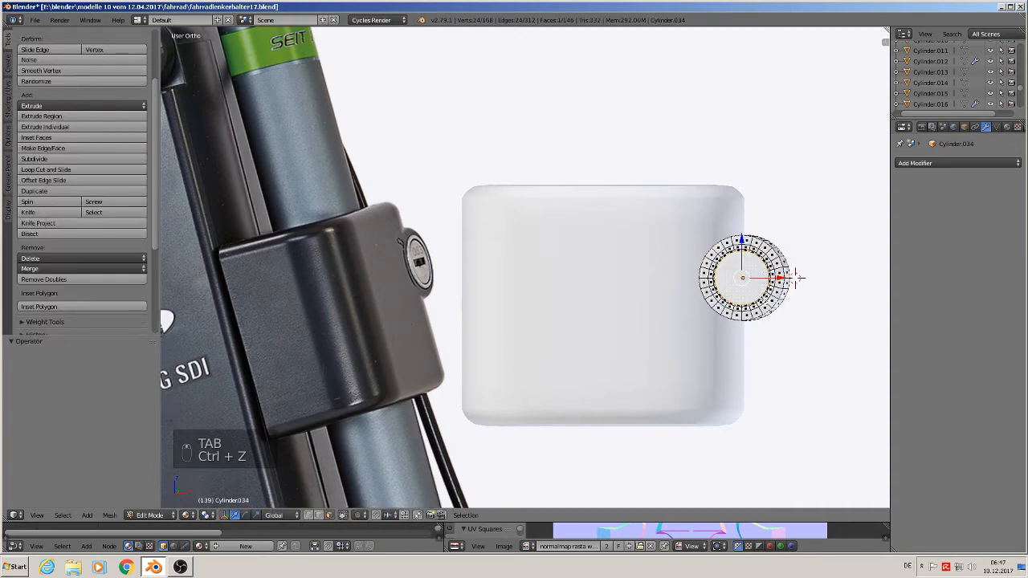
Shade only the ring of side faces along the lock cylinder smooth.
middle_click_drag(789, 298, 744, 307)
right_click(809, 257, "alt")
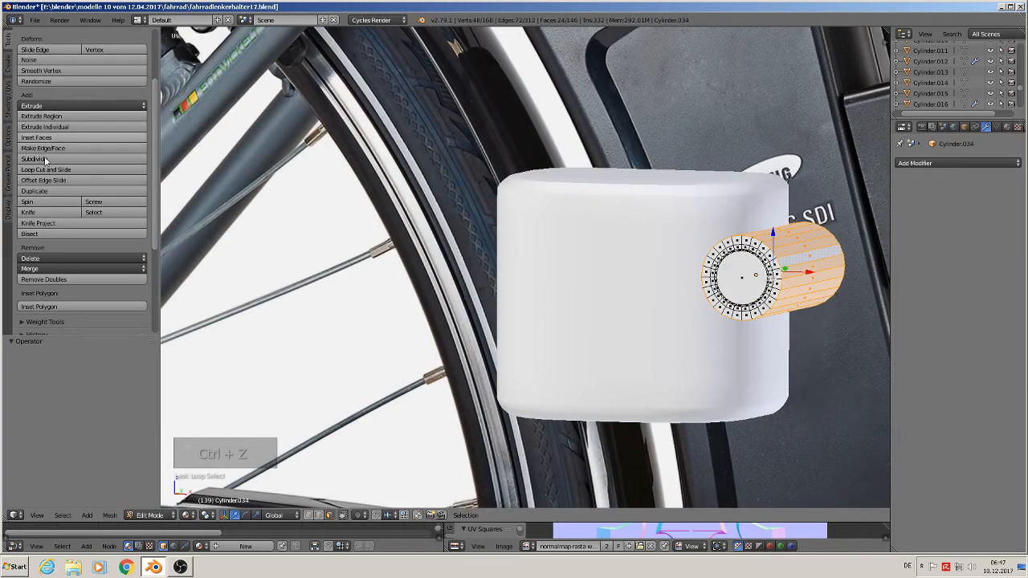
left_click(8, 98)
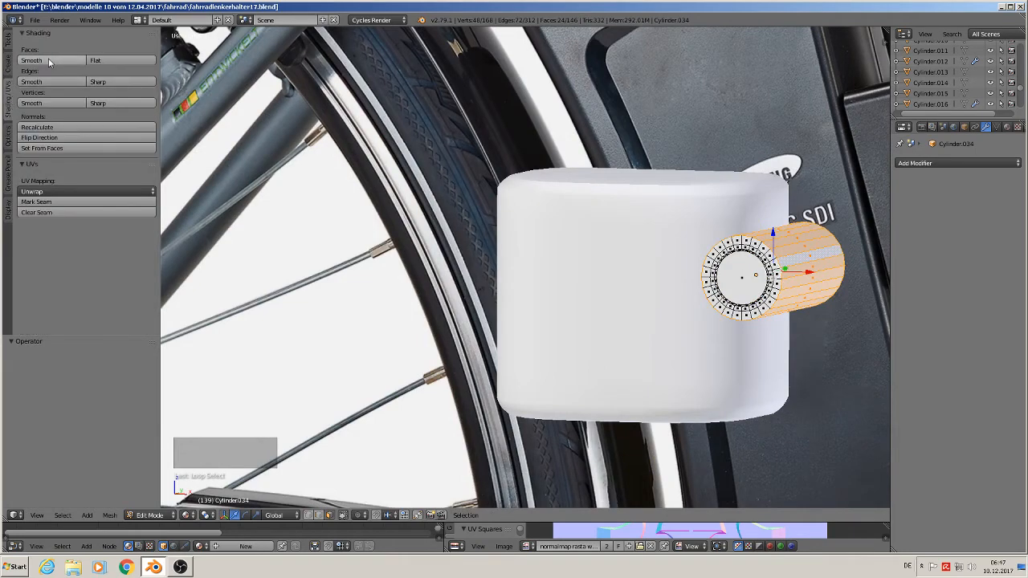
left_click(48, 61)
key("Tab")
key("KP_5")
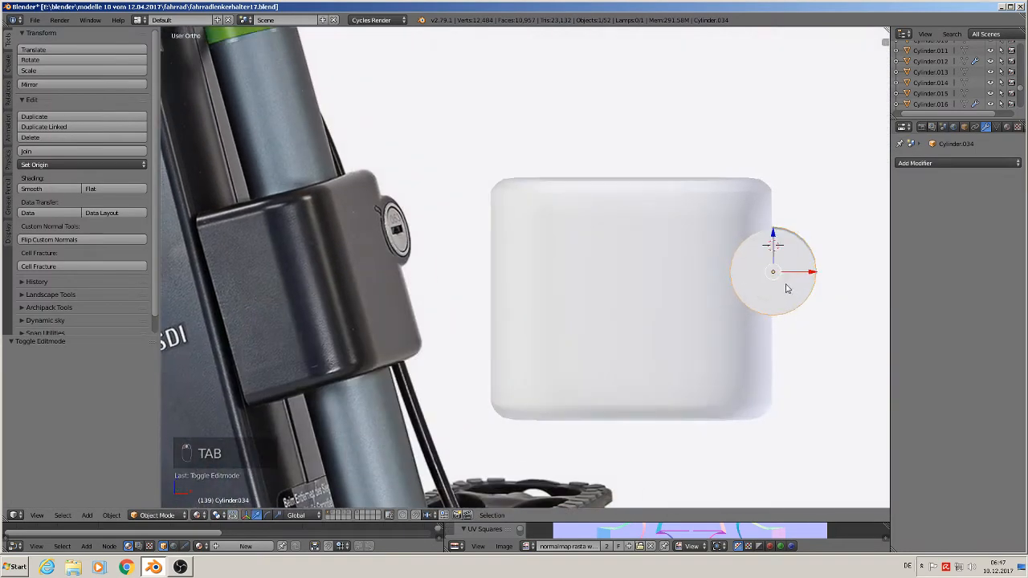
middle_click_drag(794, 266, 786, 291)
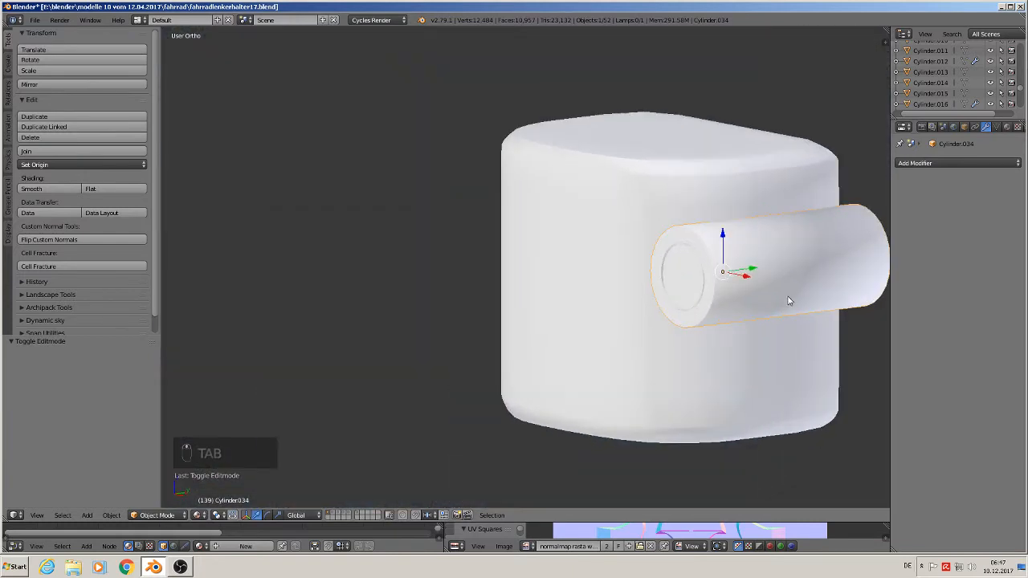
Add two loop cuts around the cylinder's side, slid to factor -0.965 near the front and 1.000 at the rear.
key("Tab")
key("Tab")
key("Tab")
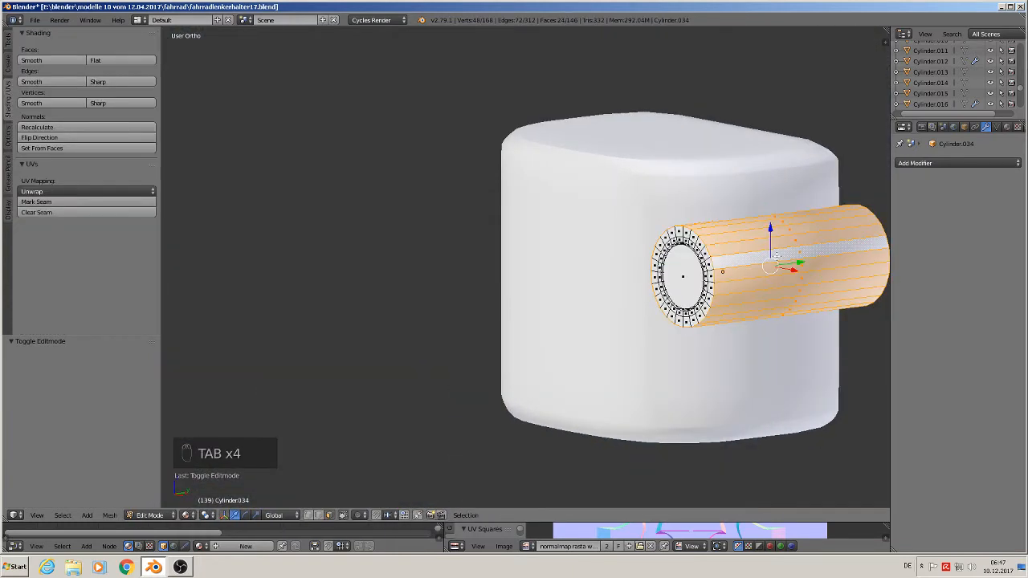
key("ctrl+r")
left_click(777, 250)
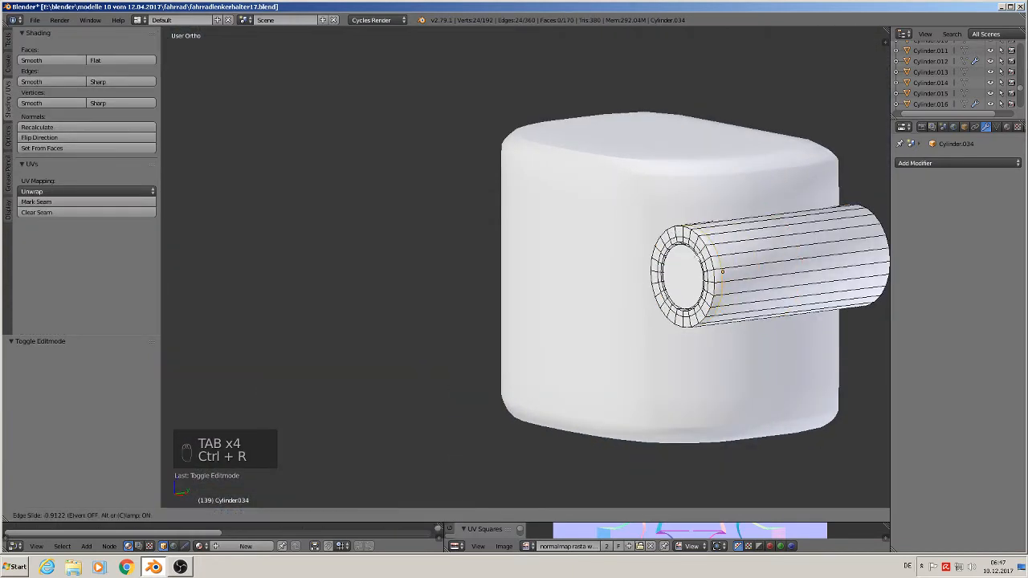
left_click(697, 255)
key("ctrl+r")
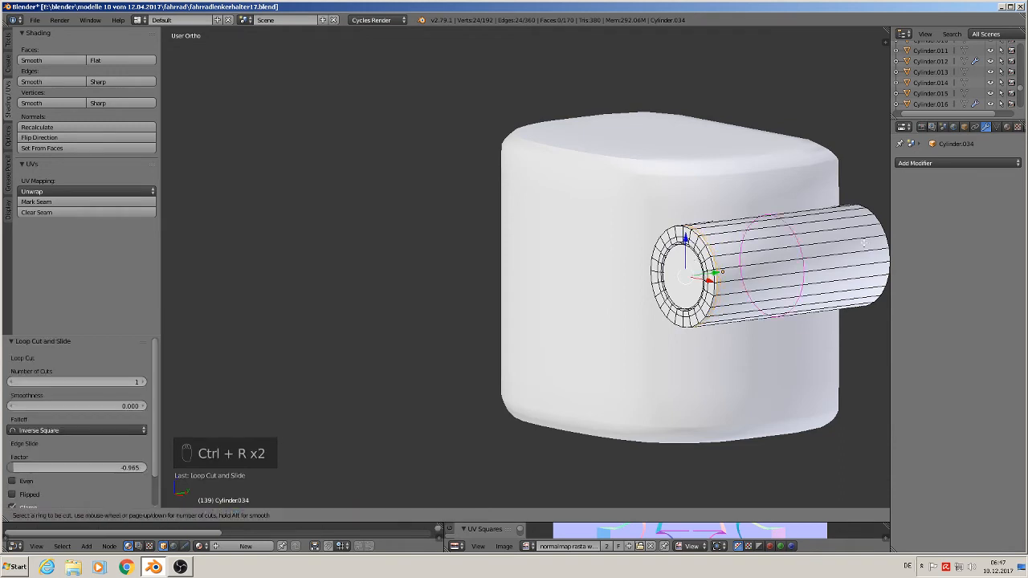
left_click(814, 246)
left_click(226, 234)
Bevel the cylinder's outer front edge loop by 0.046 with 2 segments.
scroll(576, 310, "up", 3)
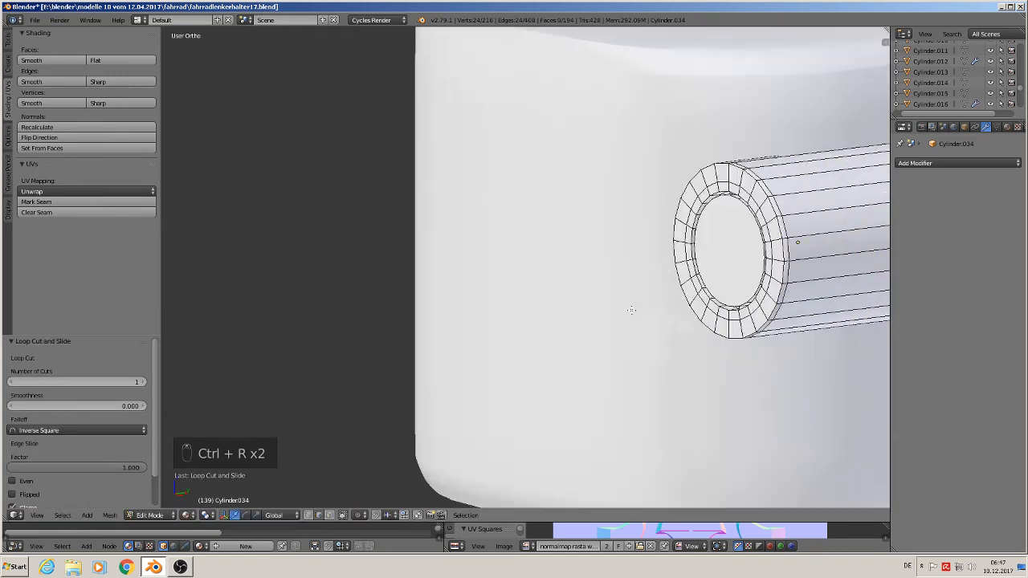
right_click(818, 285, "alt")
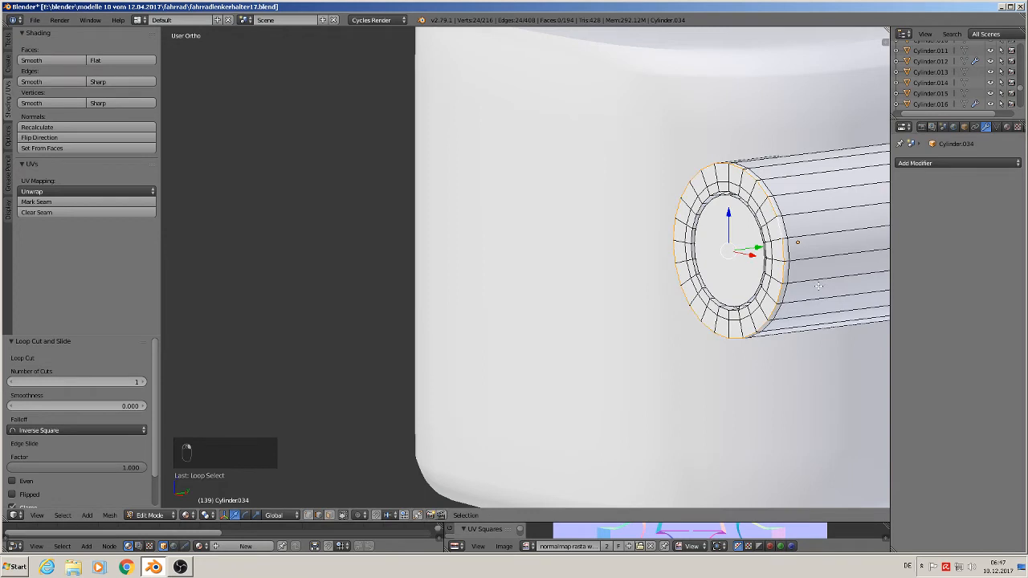
key("ctrl+b")
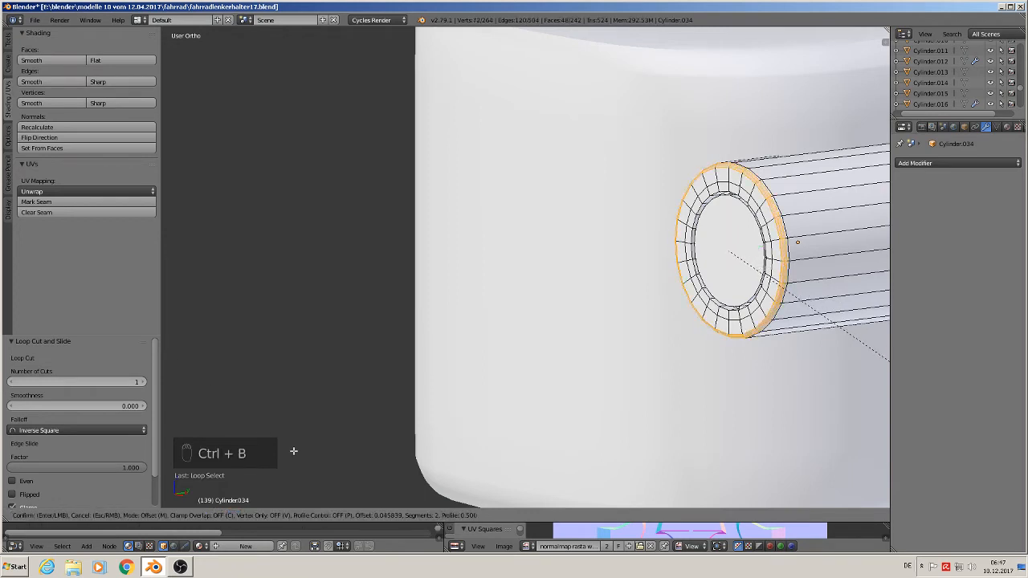
left_click(293, 451)
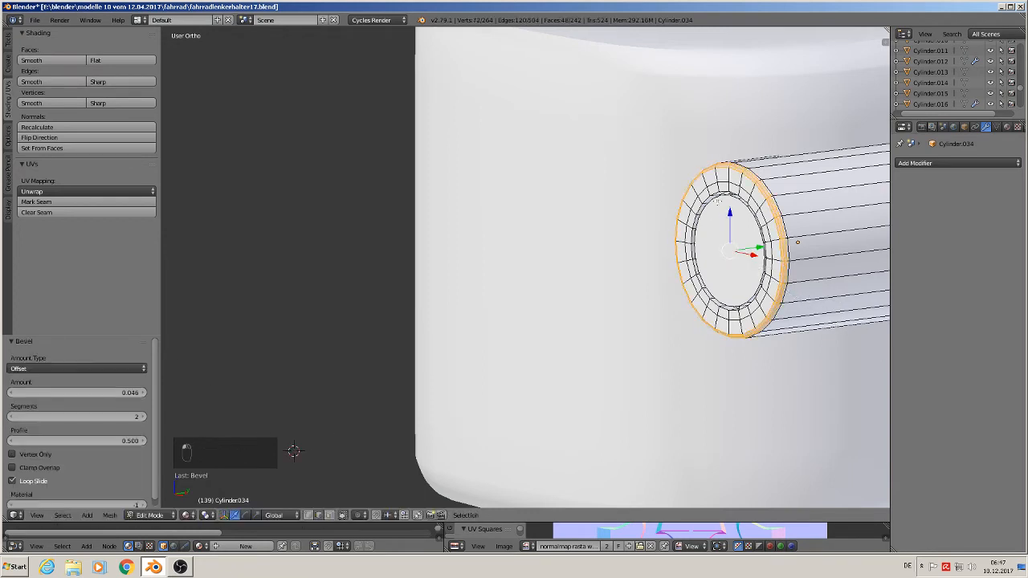
Bevel the inner rim loop by 0.018 and the centre face's edge loop by 0.016, each with 1 segment, and leave Edit Mode.
right_click(700, 207, "alt")
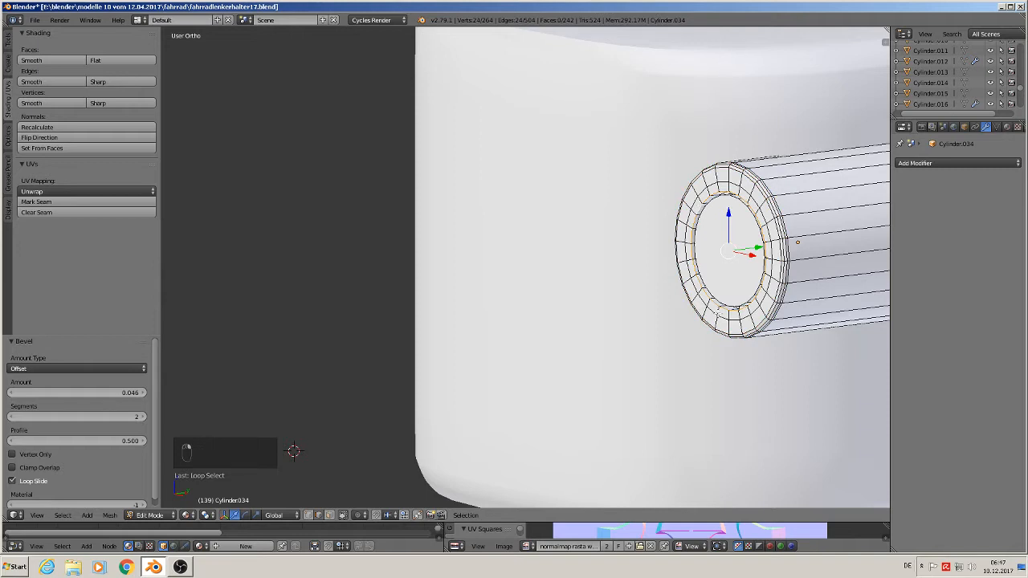
key("ctrl+b")
left_click(647, 395)
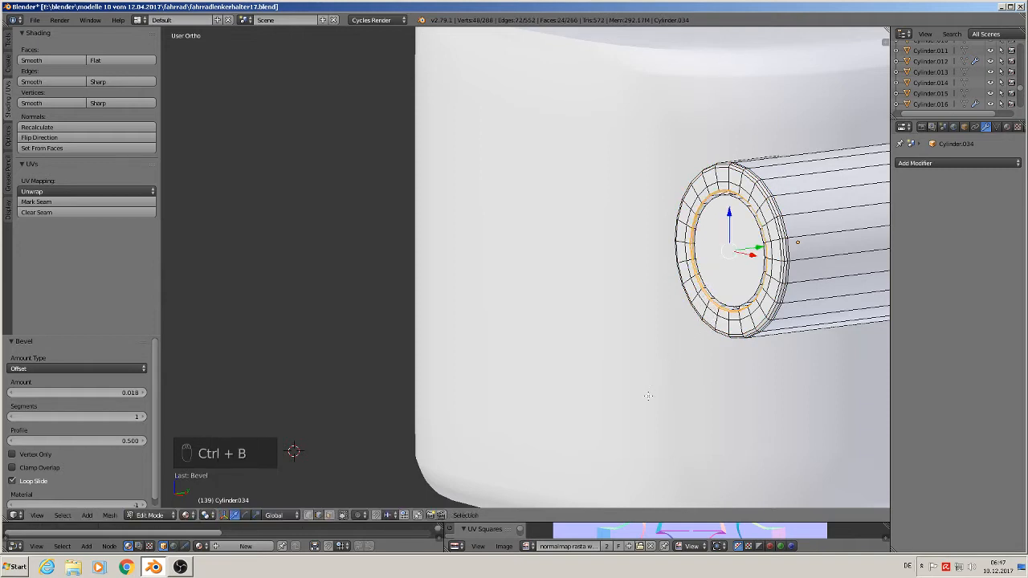
scroll(648, 395, "up", 2)
right_click(722, 282, "alt")
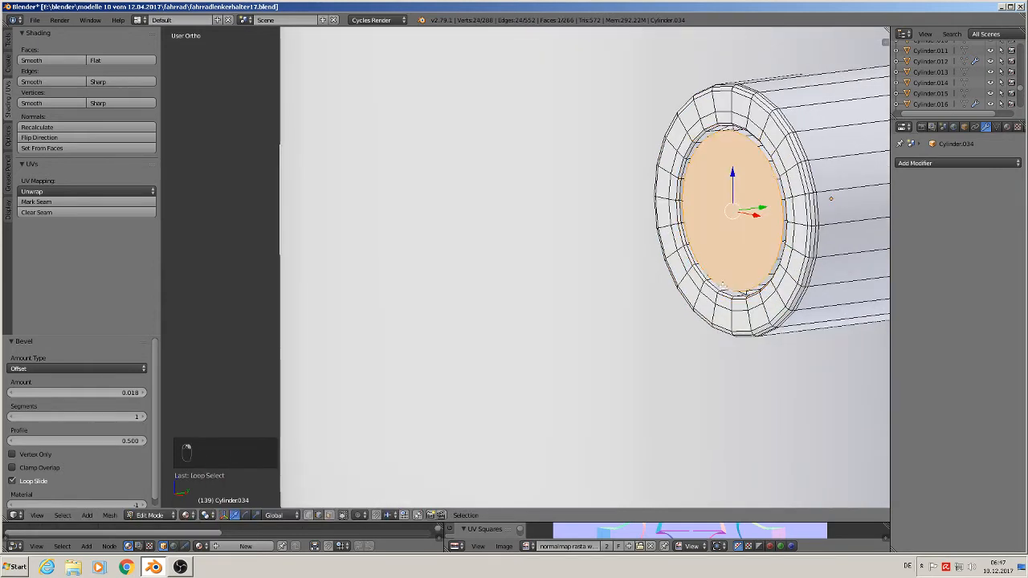
key("ctrl+b")
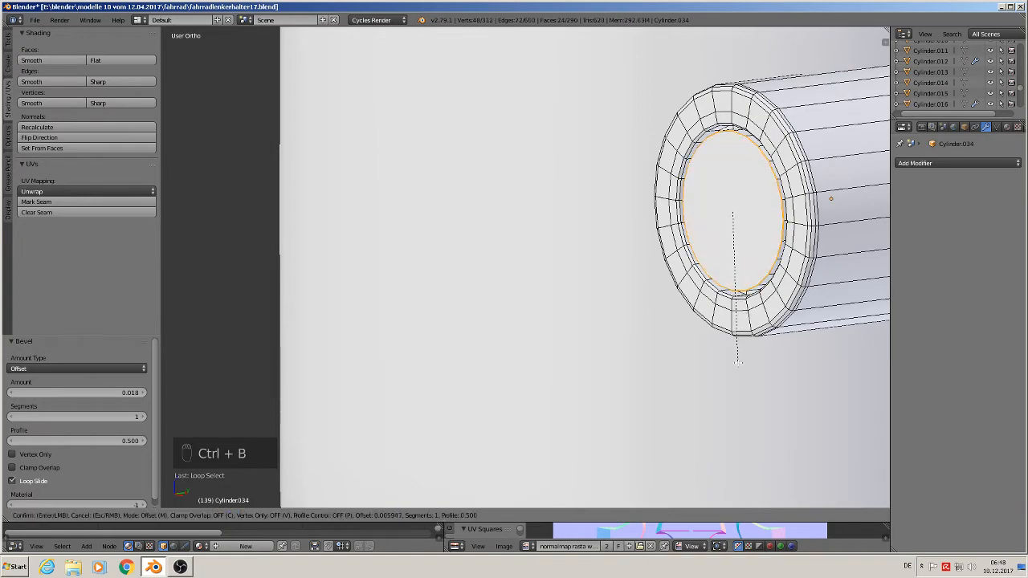
left_click(703, 441)
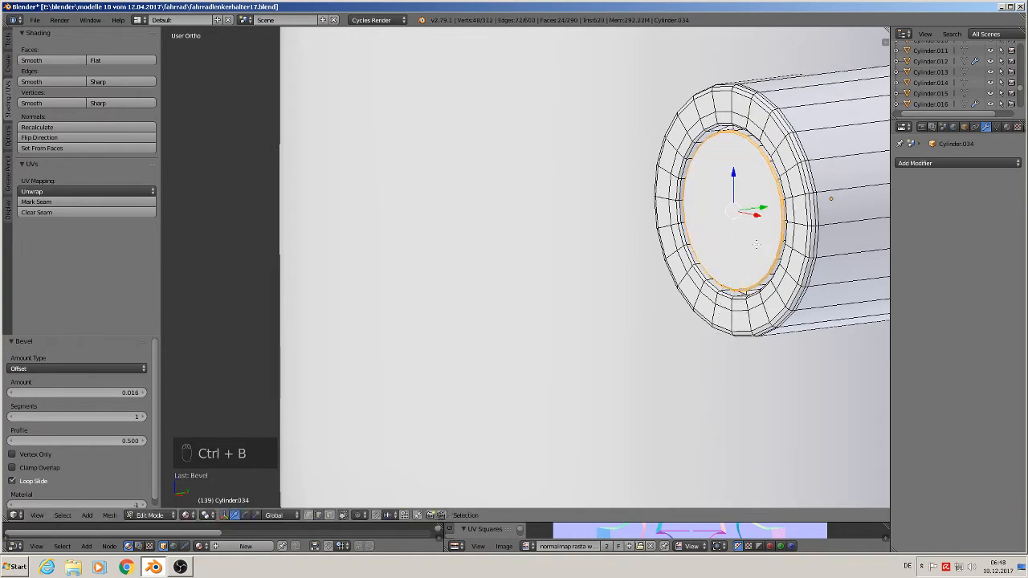
scroll(756, 244, "down", 3)
key("Tab")
Join the lock cylinder and the Cube.028 housing into one object.
middle_click_drag(823, 293, 647, 344)
scroll(812, 306, "down", 3)
key("KP_1")
scroll(816, 295, "down", 4)
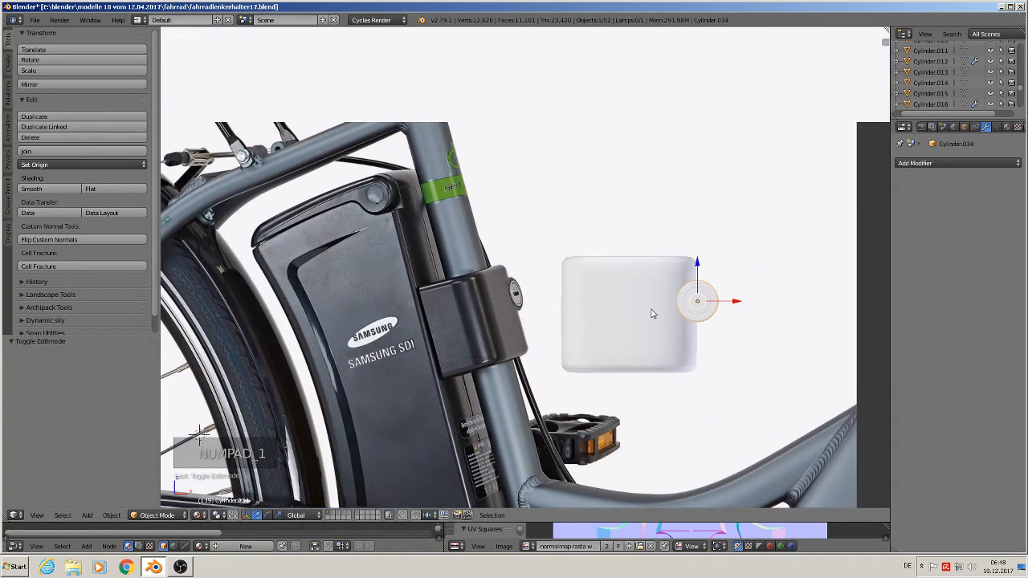
right_click(604, 299)
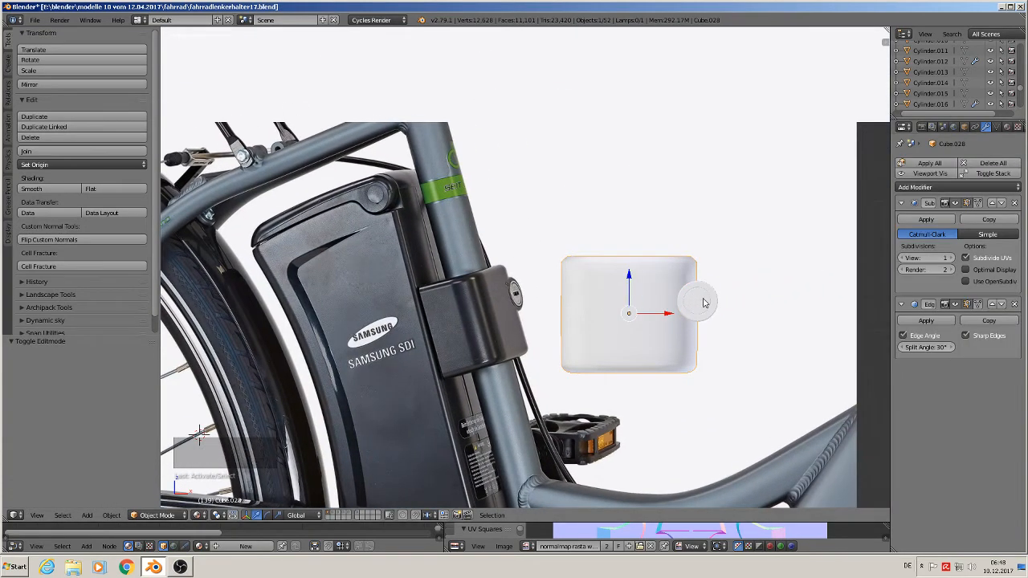
left_click(706, 302)
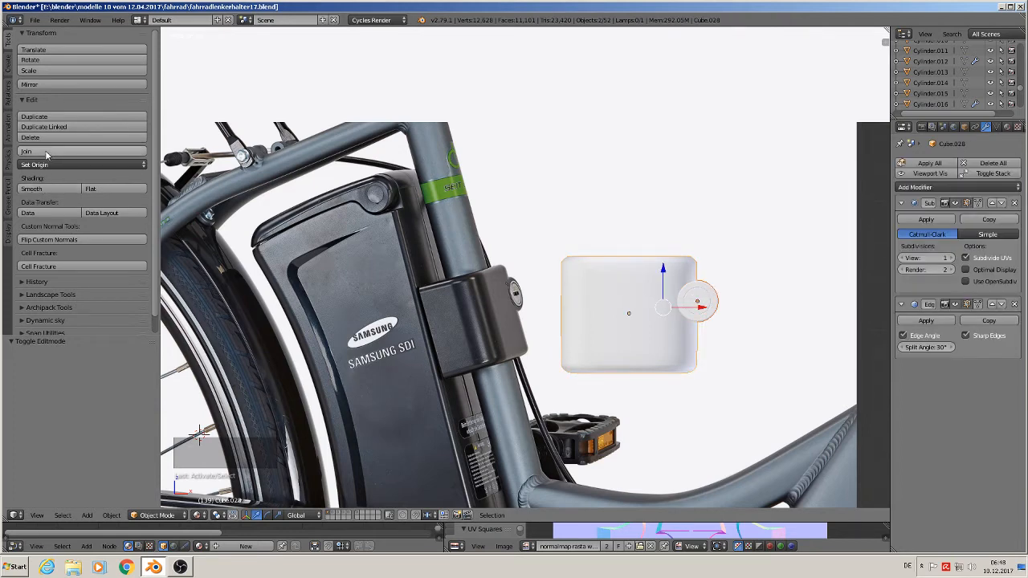
left_click(72, 151)
Give the joined lock object the existing "black plastic" material.
scroll(649, 313, "up", 1)
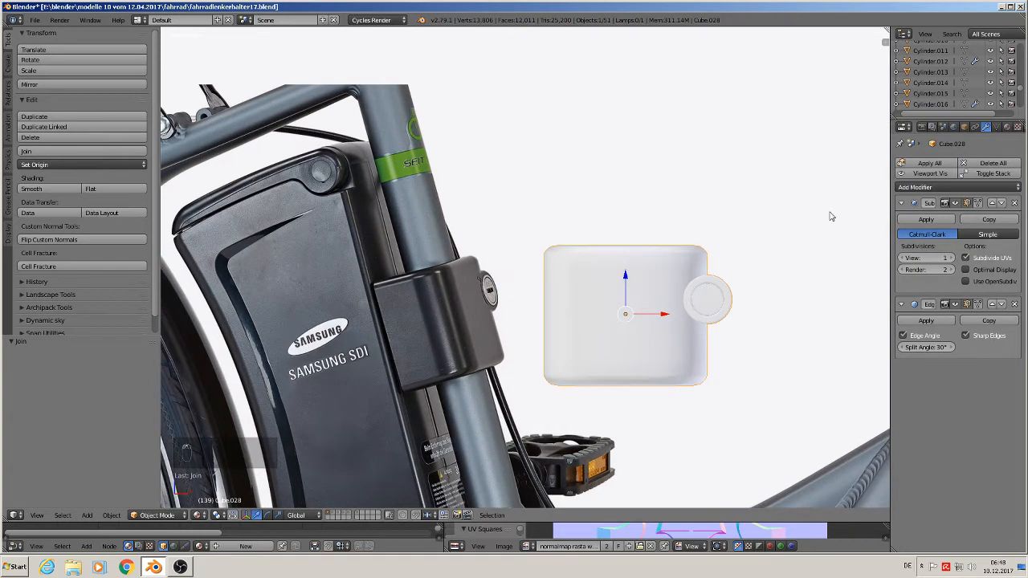
left_click(1008, 127)
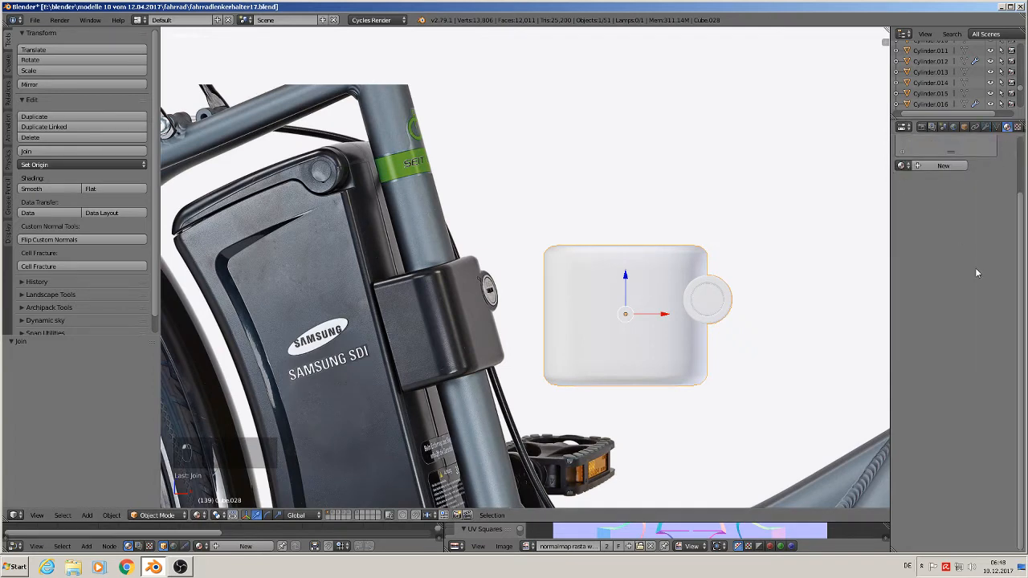
left_click(901, 229)
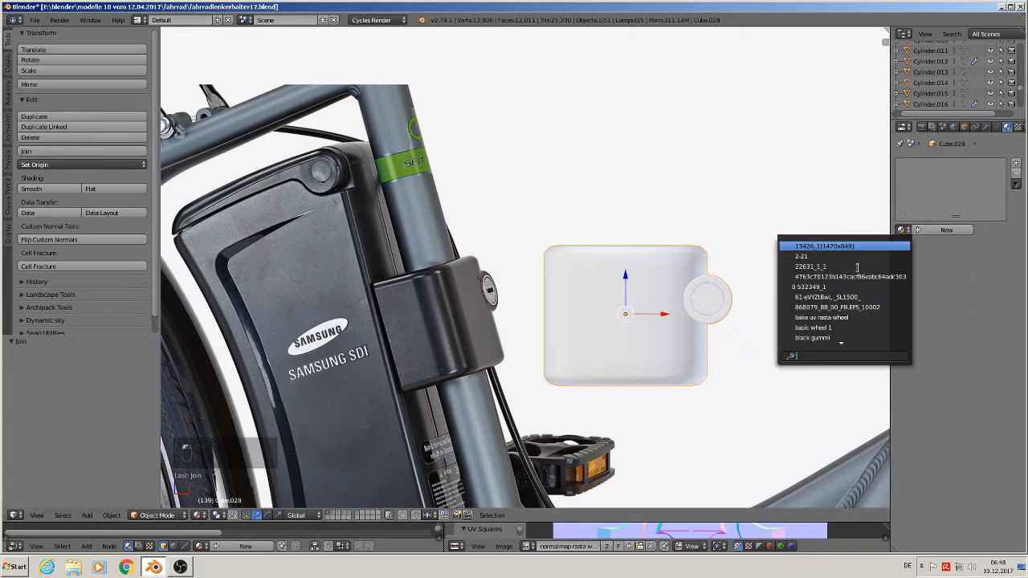
scroll(831, 337, "down", 6)
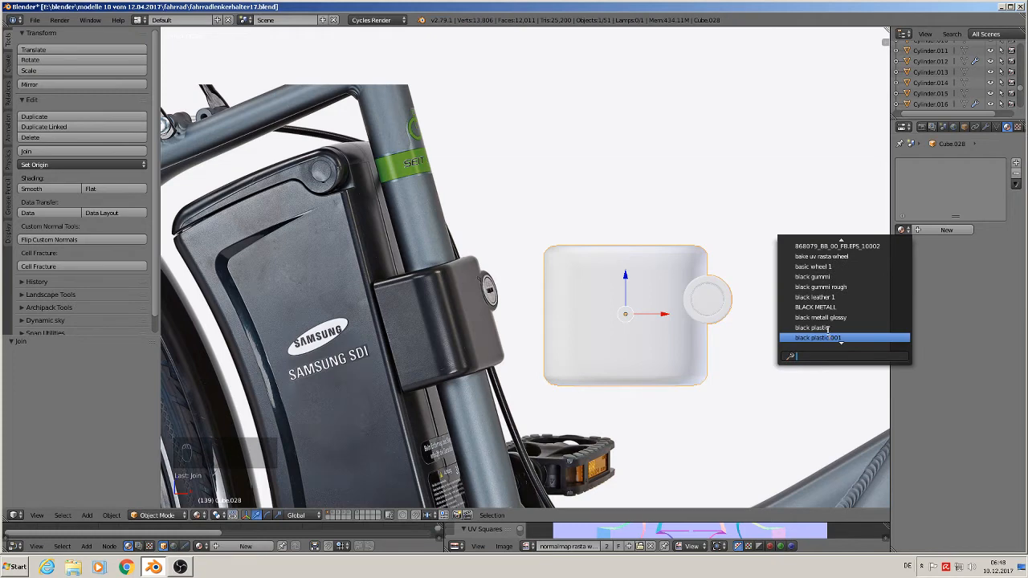
left_click(819, 327)
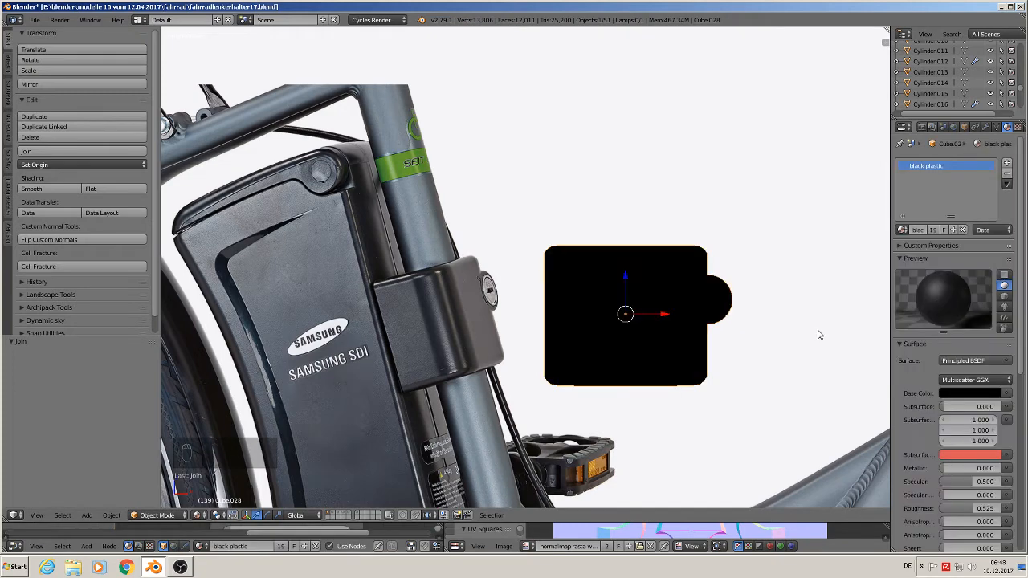
Add a second material slot to the lock object and fill it with the existing "silver rough" material.
left_click(1005, 165)
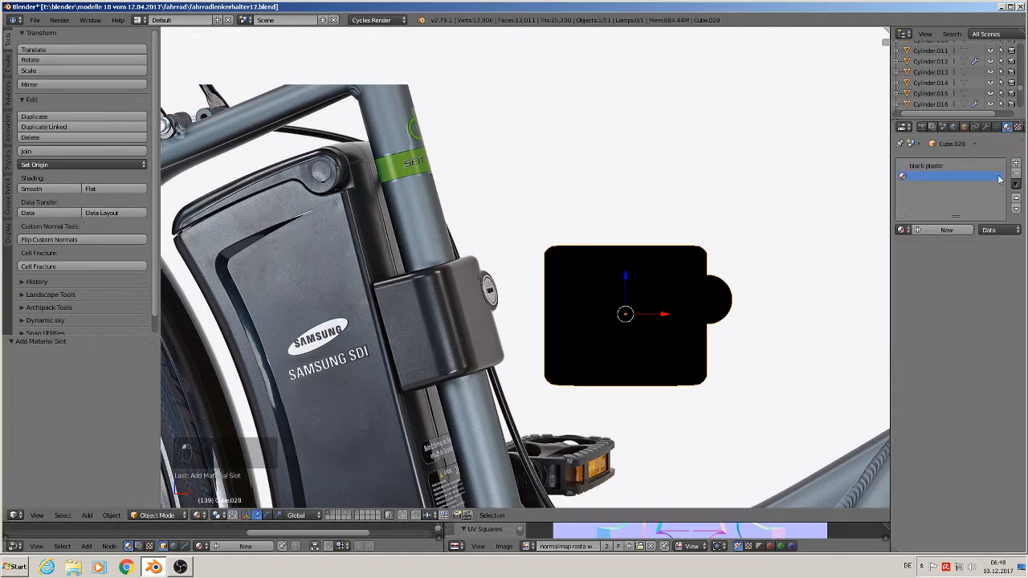
left_click(903, 230)
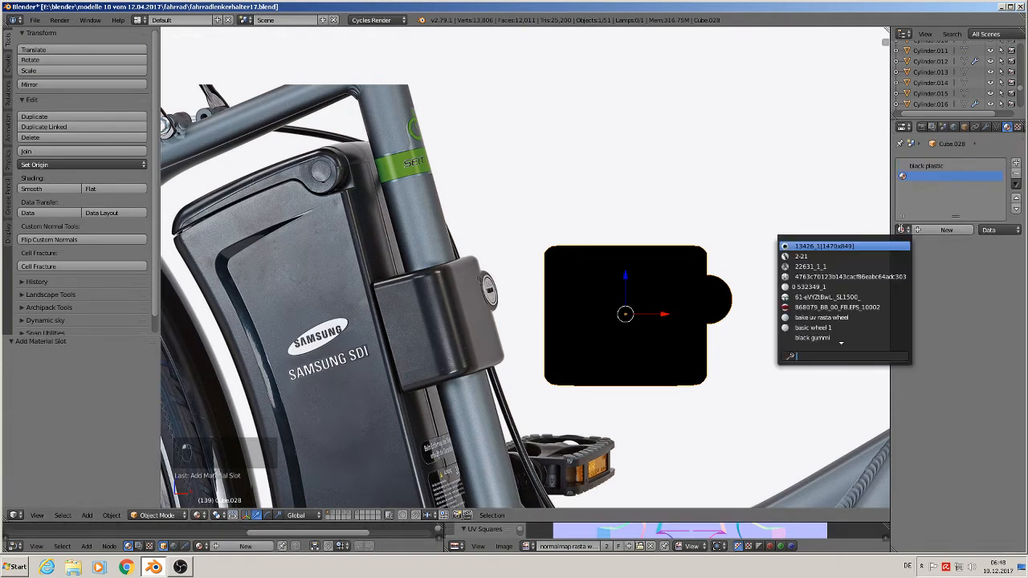
type("sil")
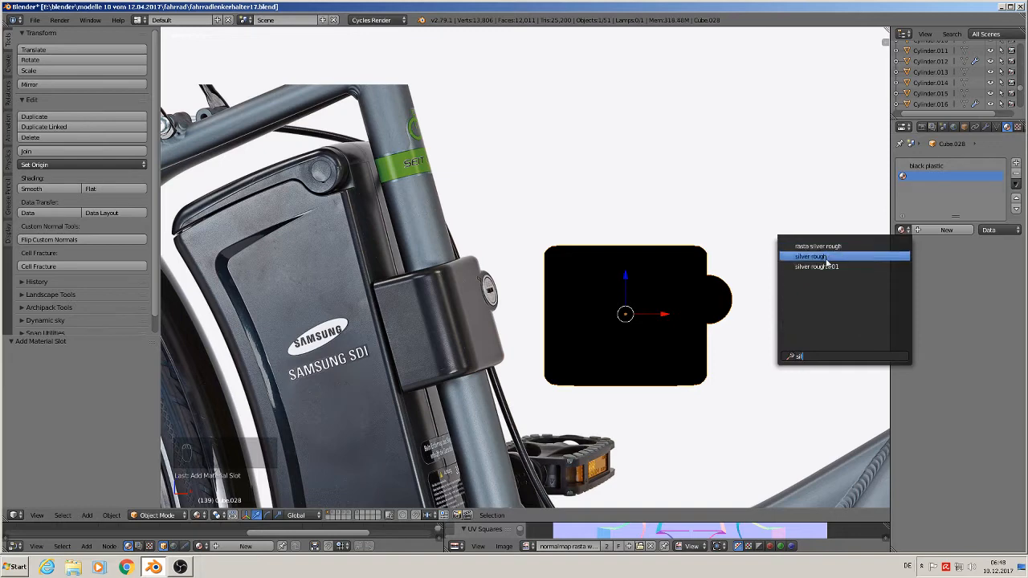
left_click(826, 256)
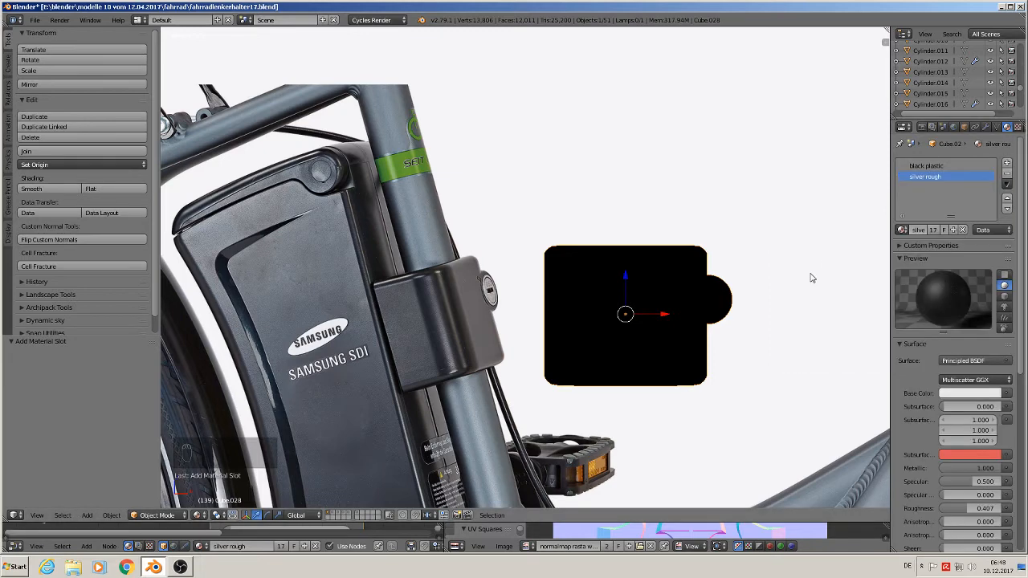
Grow the lock cylinder's centre-face selection out to its rim, assign "silver rough" to it, leave Edit Mode and deselect everything.
key("KP_Decimal")
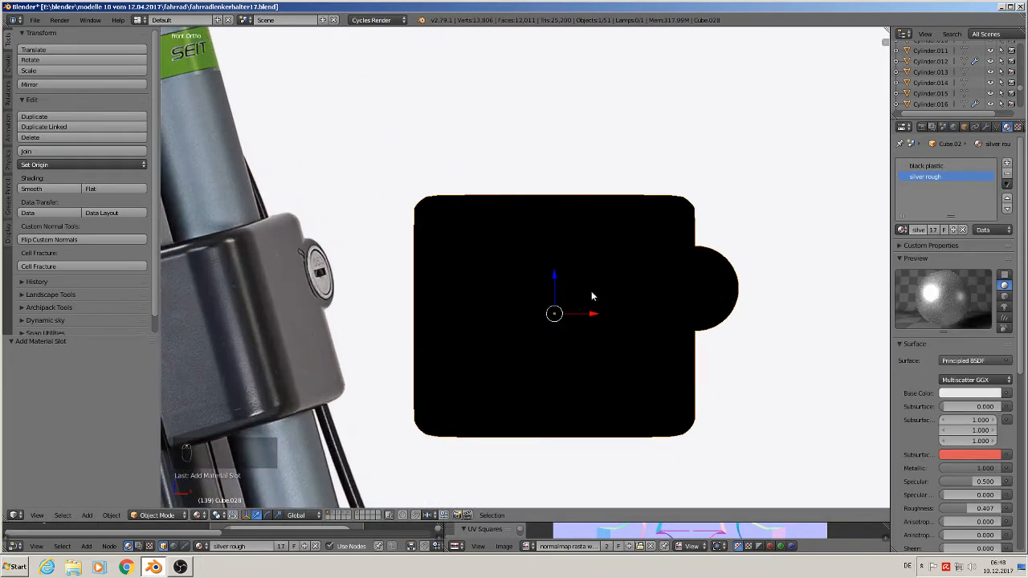
key("Tab")
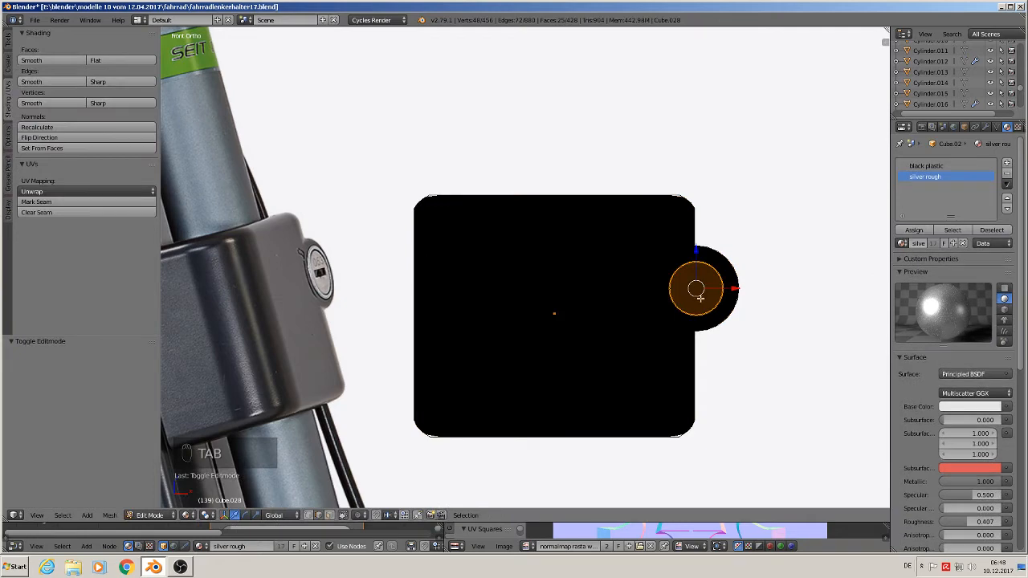
key("ctrl+KP_Add")
key("ctrl+KP_Add")
key("ctrl+KP_Add")
key("ctrl+KP_Add")
key("ctrl+KP_Add")
key("ctrl+KP_Add")
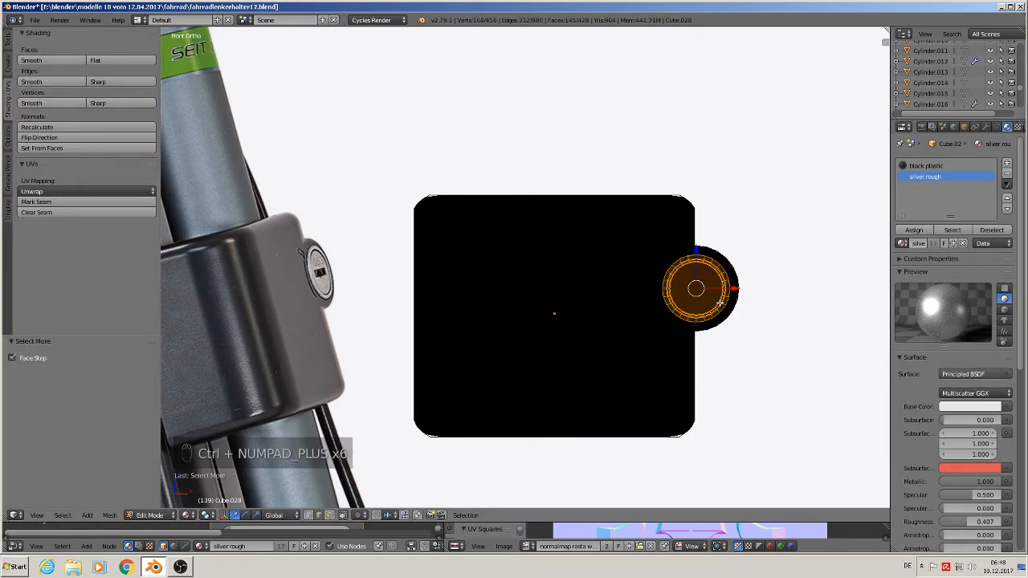
left_click(914, 229)
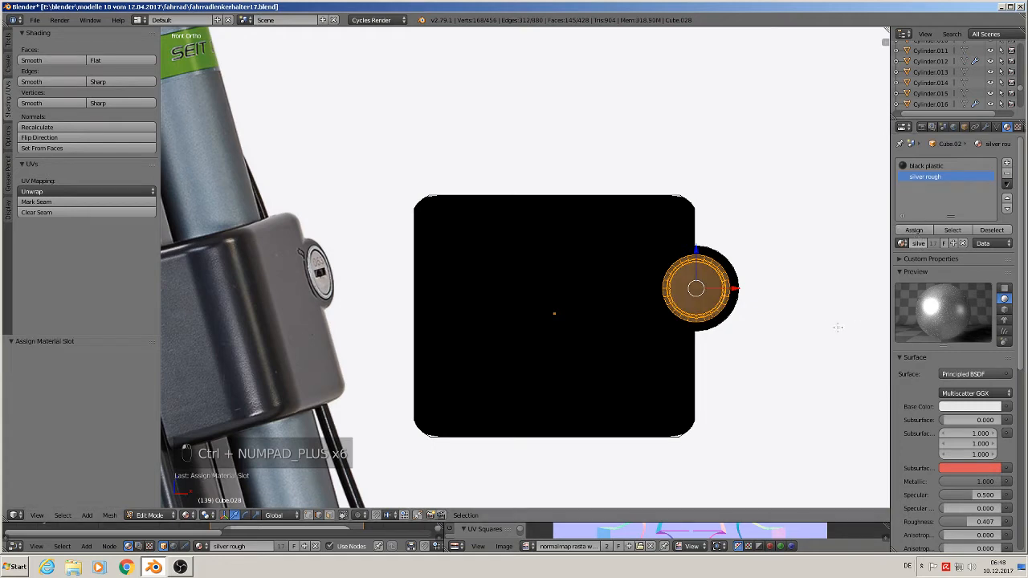
key("Tab")
key("Tab")
key("Tab")
key("Tab")
key("a")
key("a")
key("a")
key("a")
key("a")
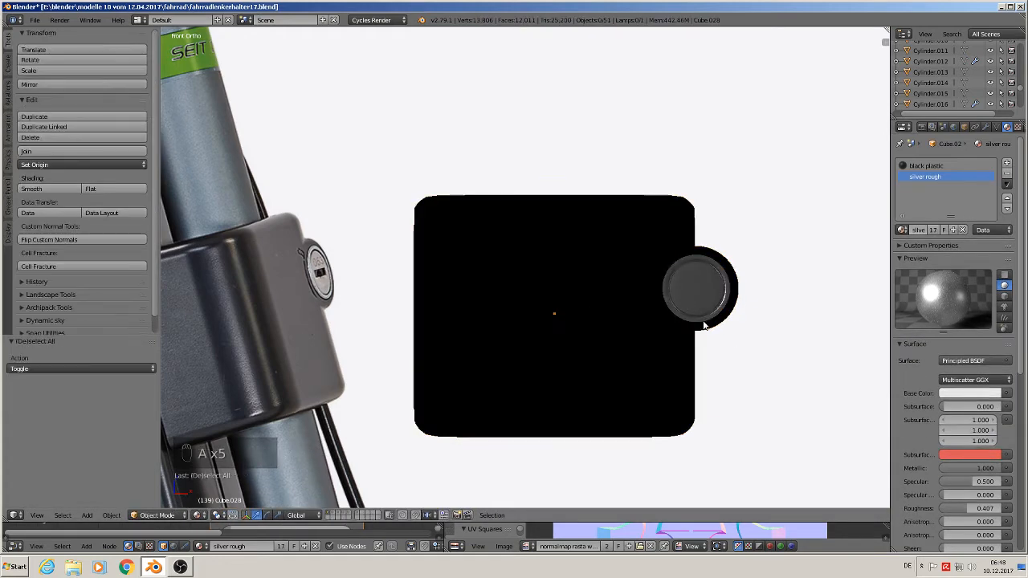
Remove the Subdivision Surface modifier from the lock object, keeping its Edge Split modifier.
middle_click_drag(711, 338, 688, 343)
scroll(689, 333, "up", 4)
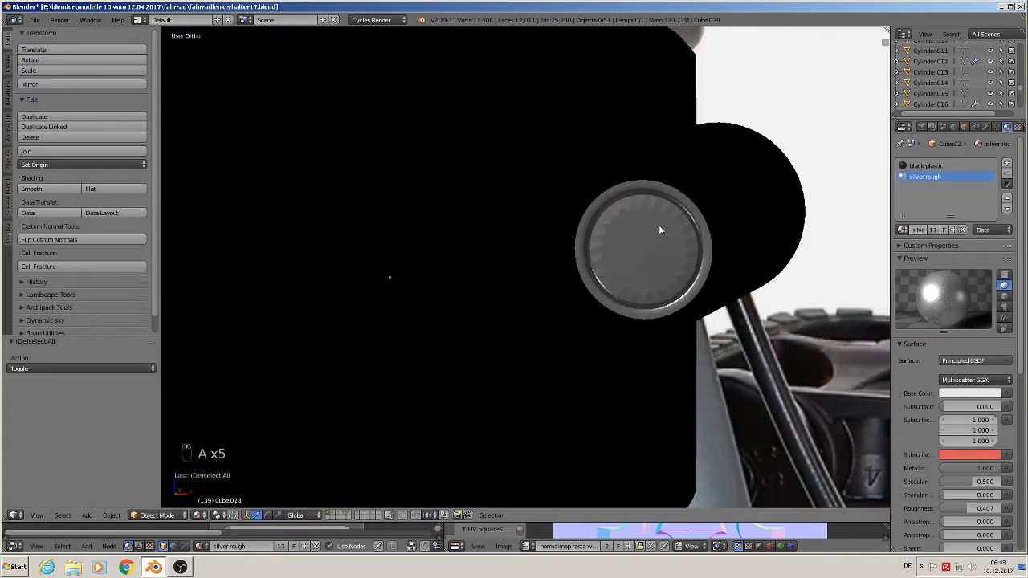
scroll(667, 227, "down", 3)
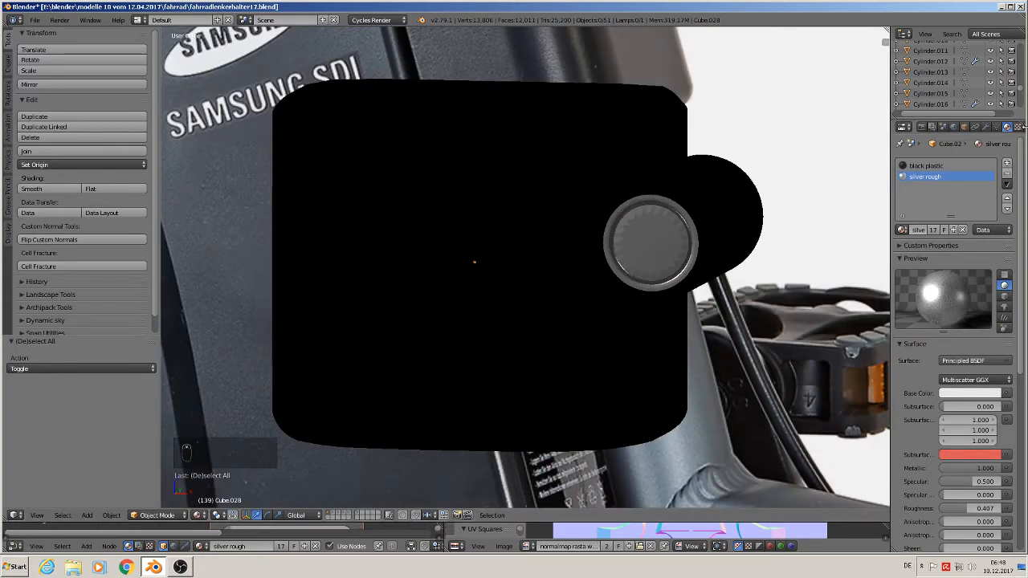
left_click(983, 127)
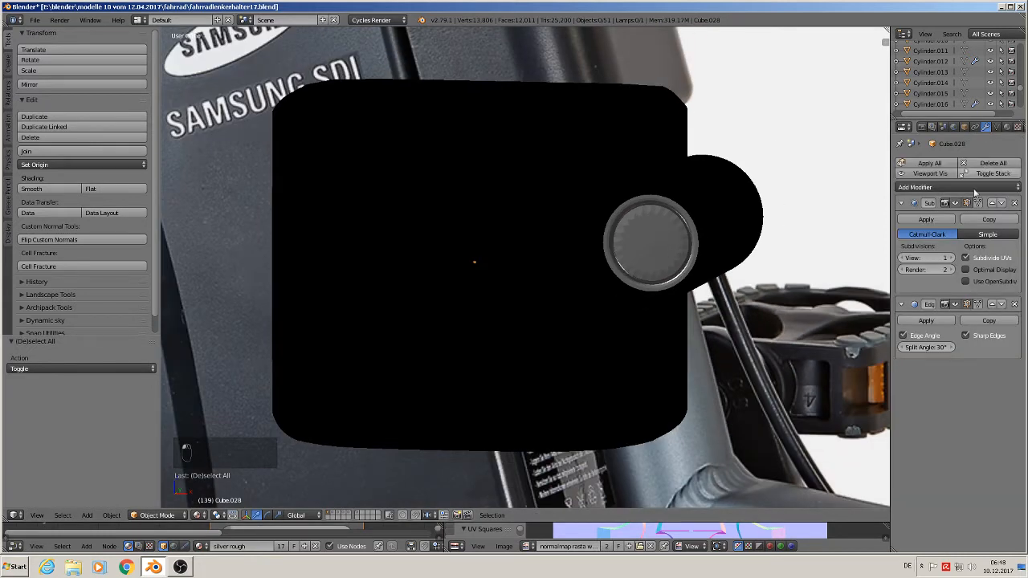
left_click(1014, 203)
scroll(575, 271, "down", 3)
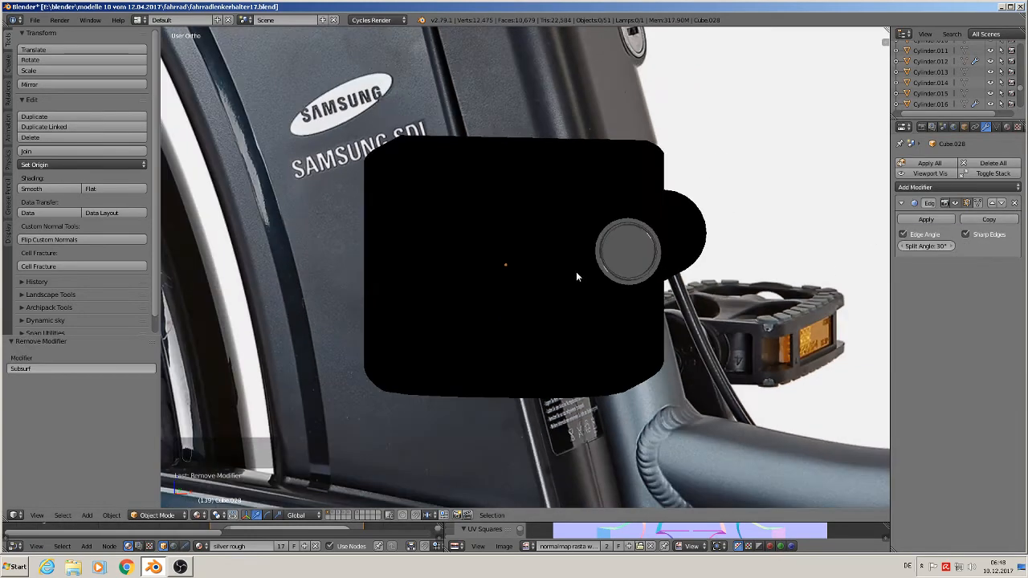
middle_click_drag(598, 271, 617, 280)
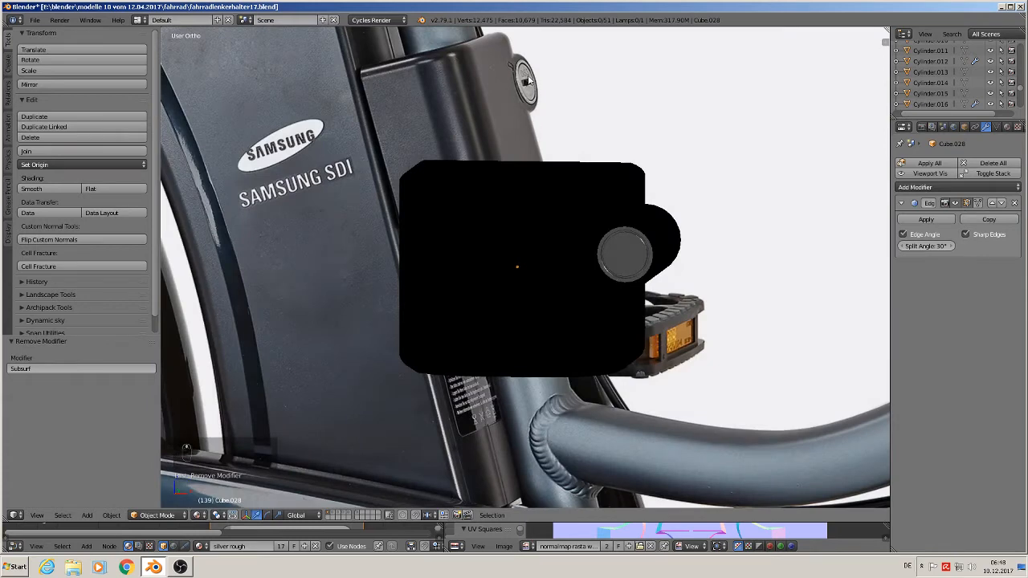
Add a cube at the centre of the lock cylinder's face in front view and scale it by 0.040, then by 0.179.
key("KP_1")
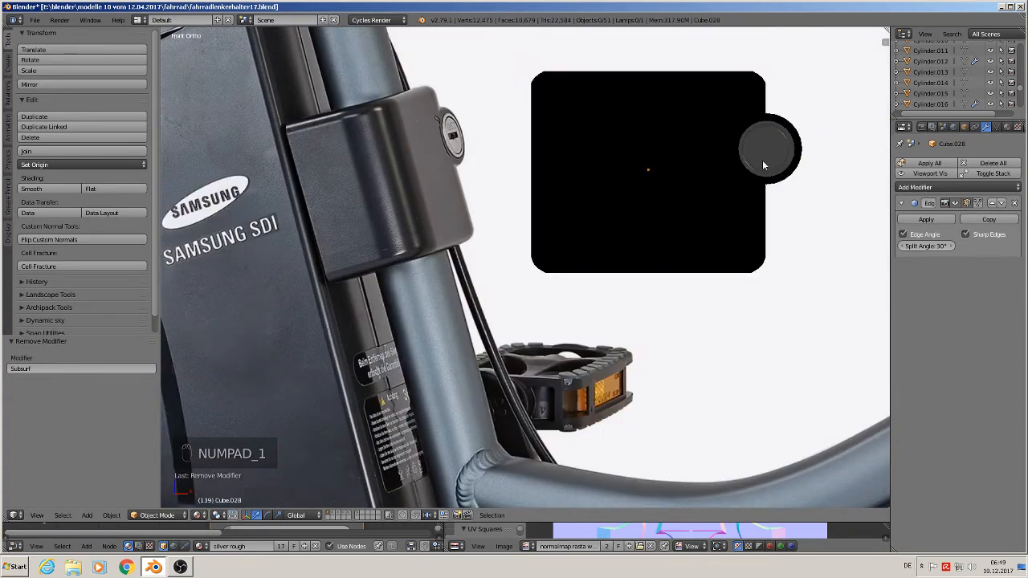
middle_click_drag(758, 160, 595, 192, "shift")
scroll(595, 193, "up", 1)
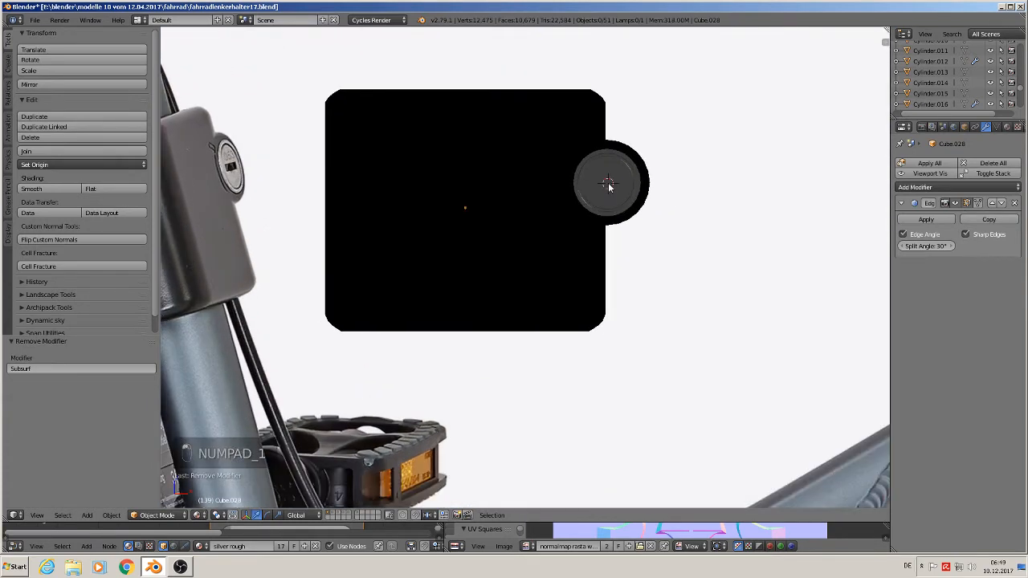
left_click(87, 514)
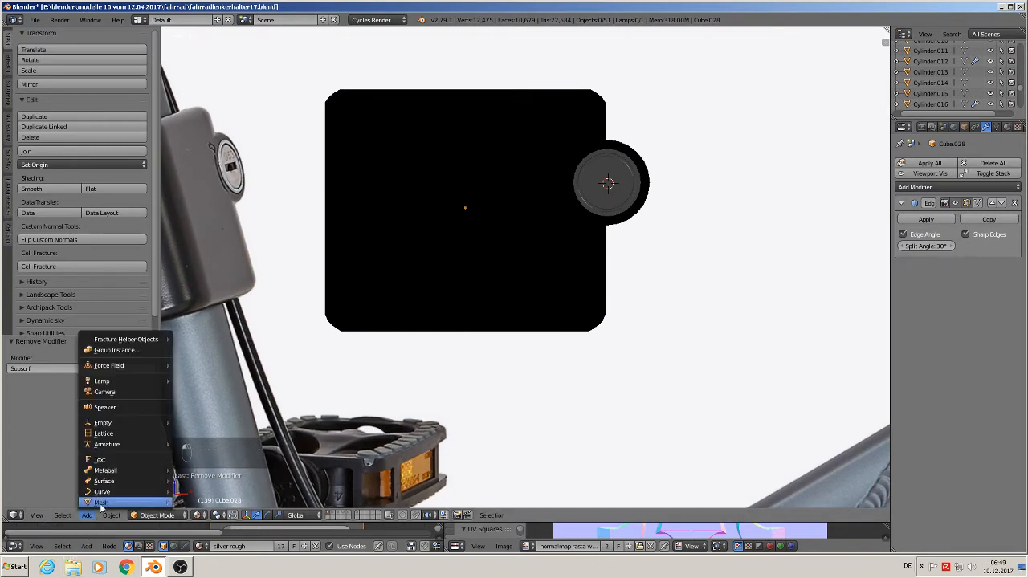
mouse_move(105, 503)
left_click(196, 258)
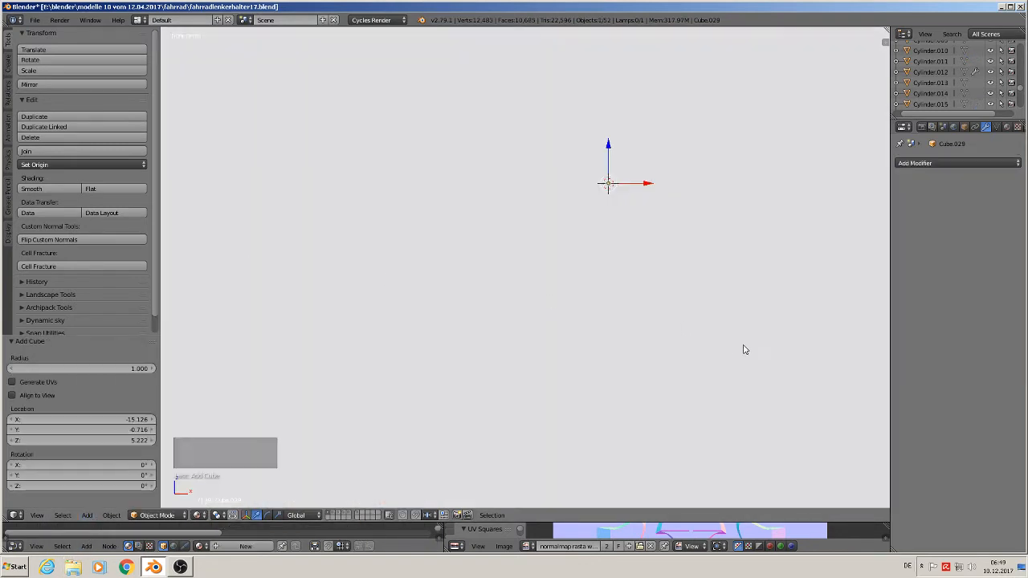
key("s")
left_click(613, 200)
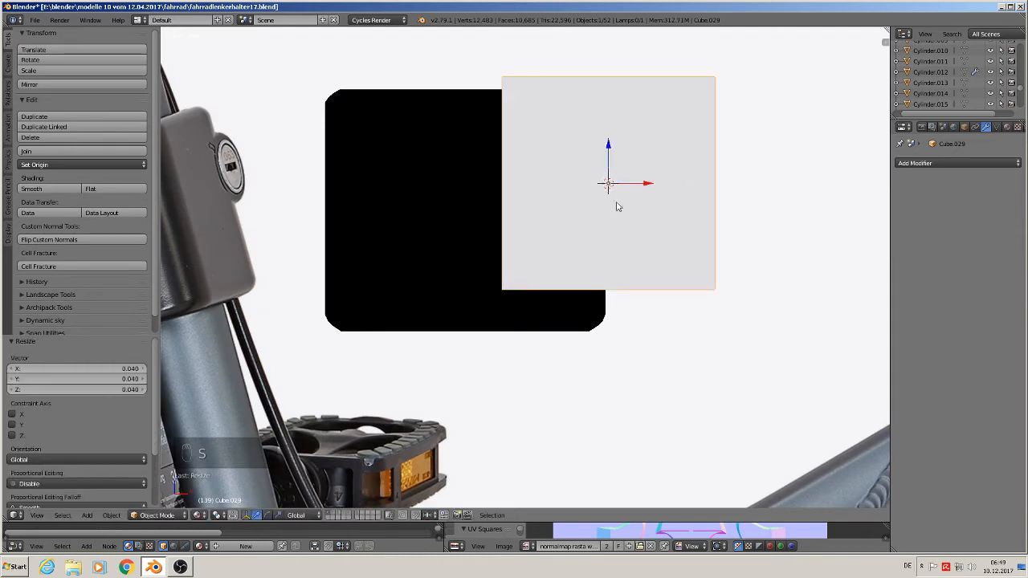
key("s")
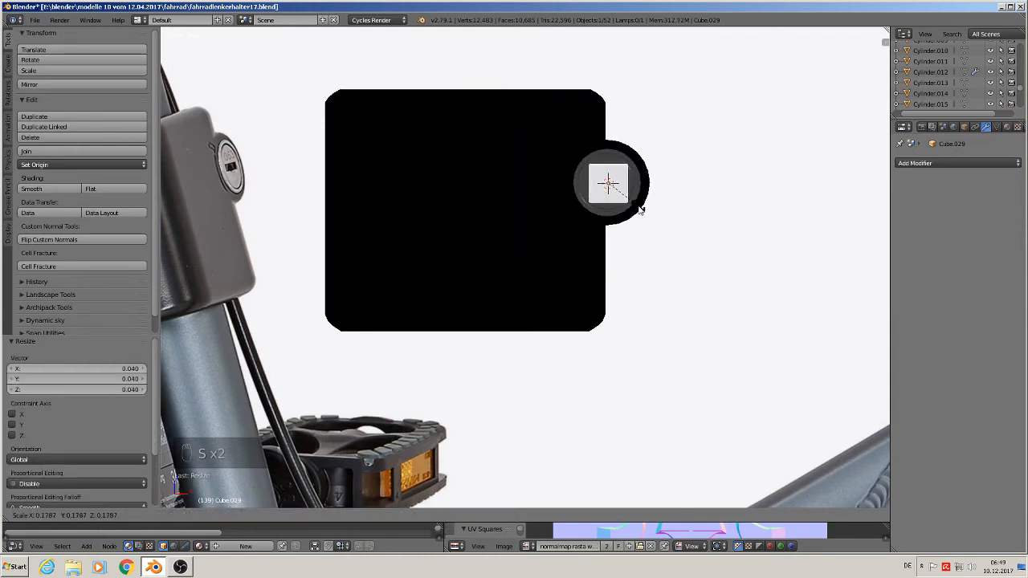
left_click(641, 215)
Flatten the small cube into a horizontal keyhole bar by scaling it 0.242 along Z, and shrink the whole bar slightly.
key("s")
key("z")
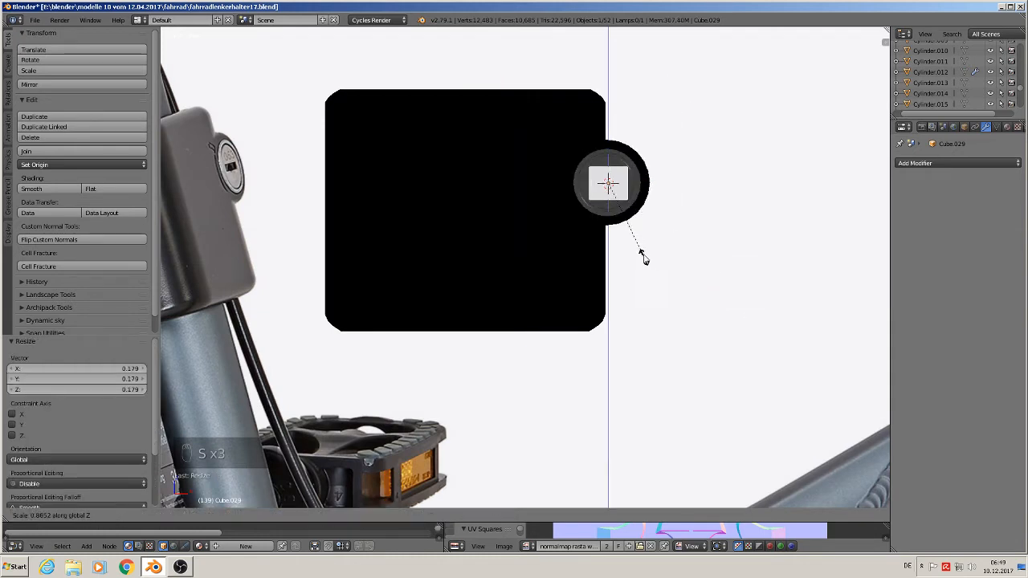
left_click(618, 209)
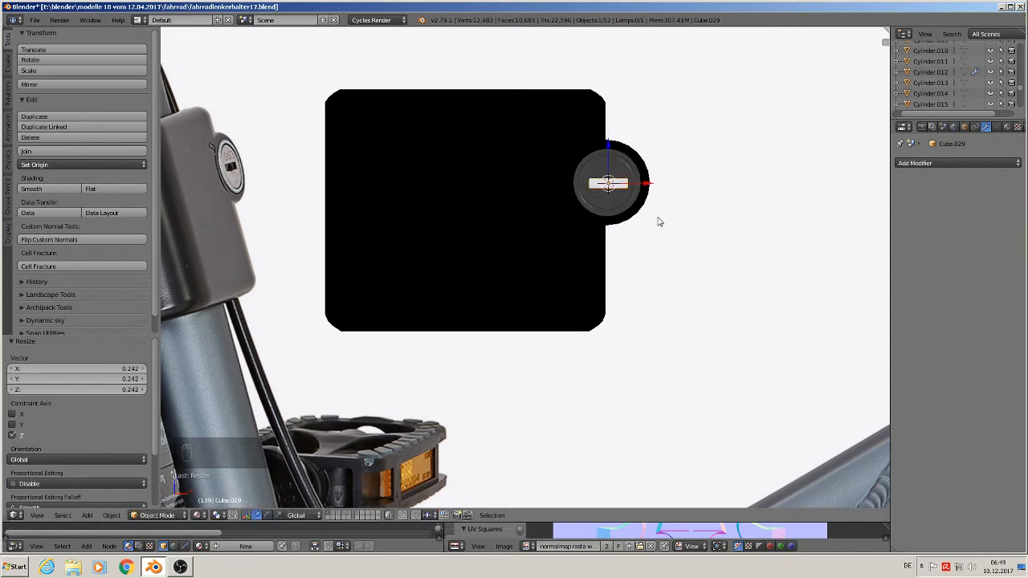
key("s")
left_click(653, 215)
Nudge the keyhole bar along X and Z in front view to centre it on the lock cylinder's face.
left_click_drag(641, 183, 638, 183)
left_click_drag(637, 181, 660, 198)
key("KP_1")
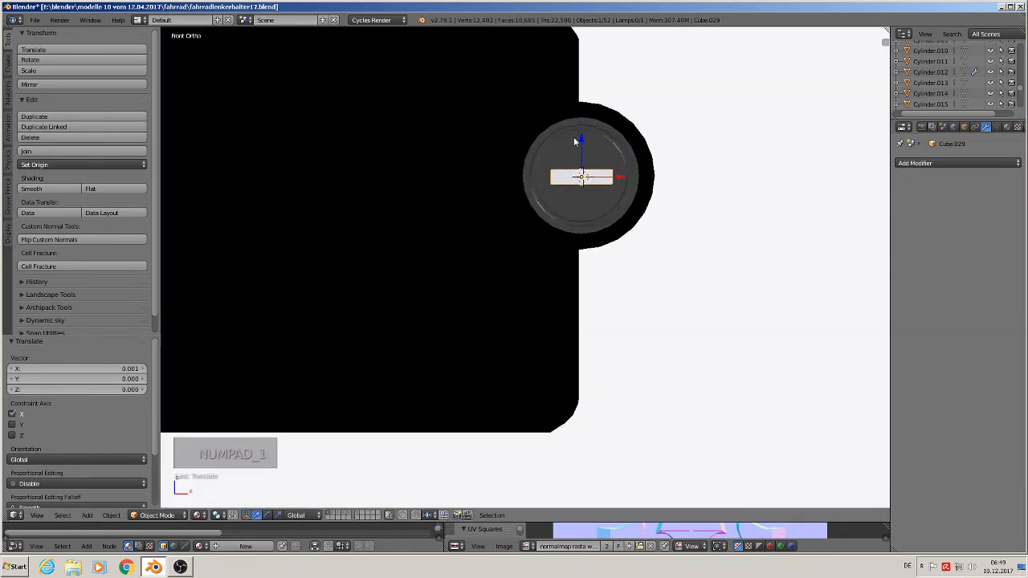
left_click_drag(575, 143, 582, 135)
left_click_drag(615, 175, 575, 138)
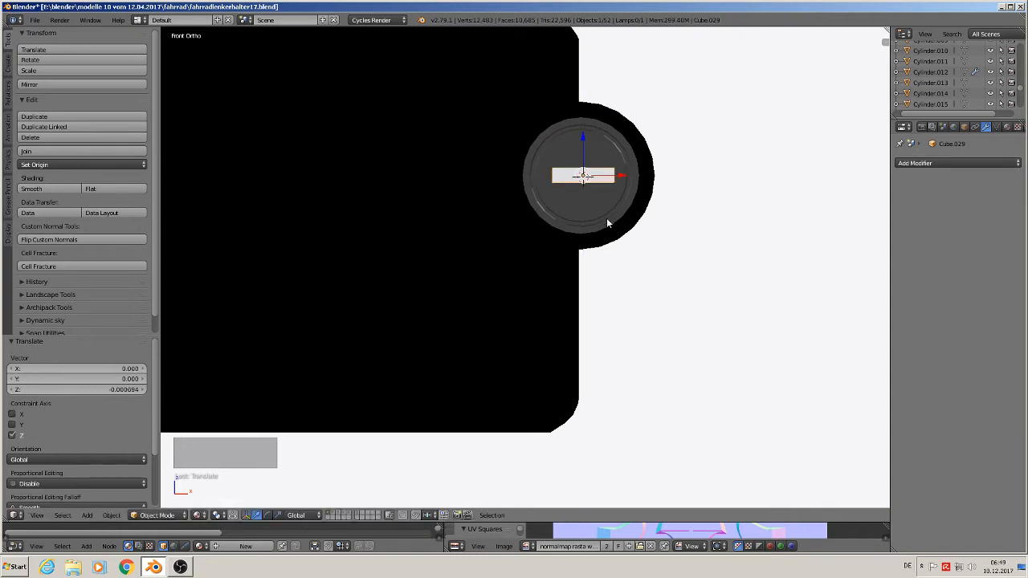
left_click_drag(619, 176, 615, 175)
Apply rotation and scale to the joined lock object, set its origin to geometry, and keep it selected.
middle_click_drag(615, 174, 646, 237)
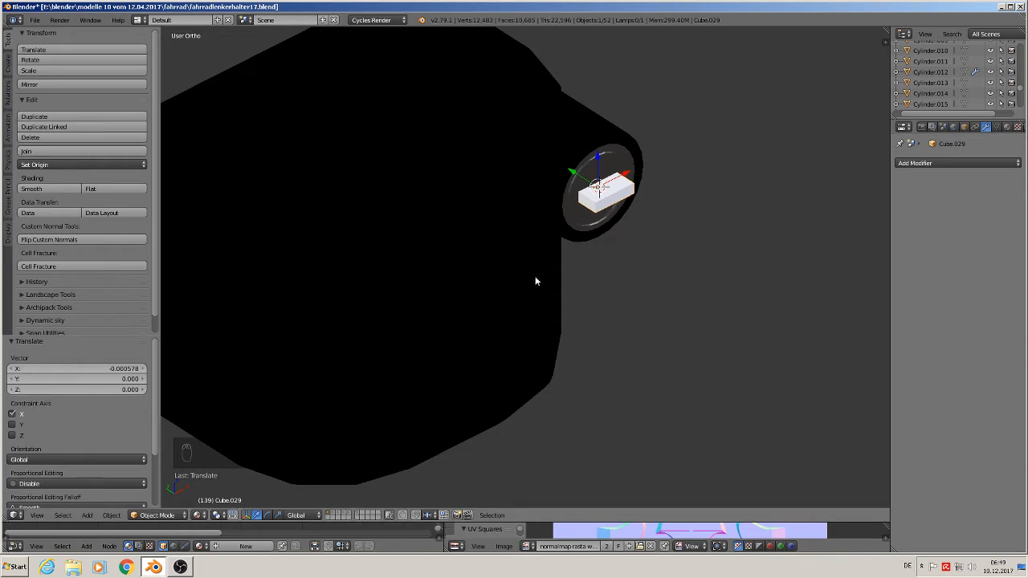
right_click(517, 252)
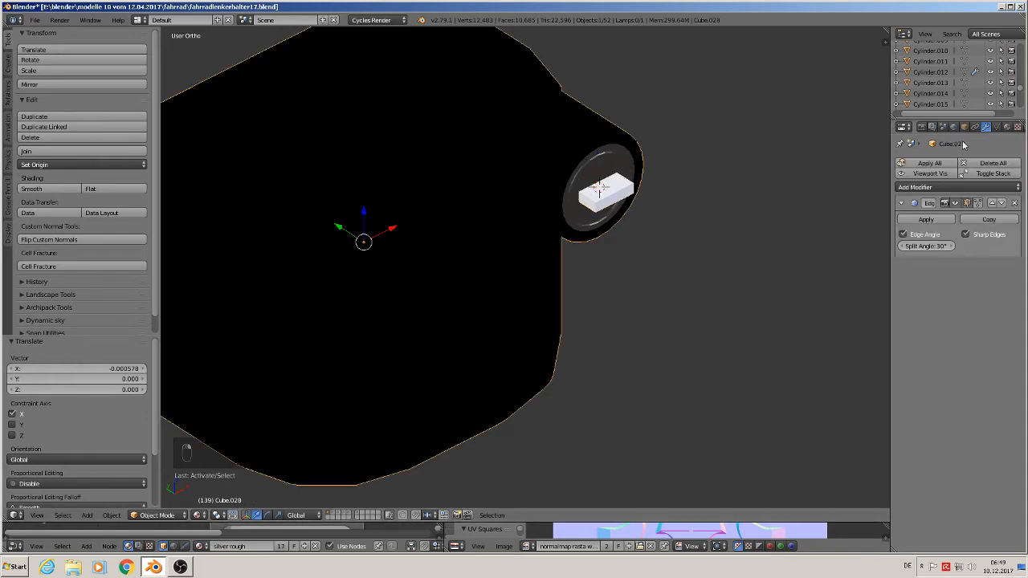
left_click(108, 517)
mouse_move(133, 436)
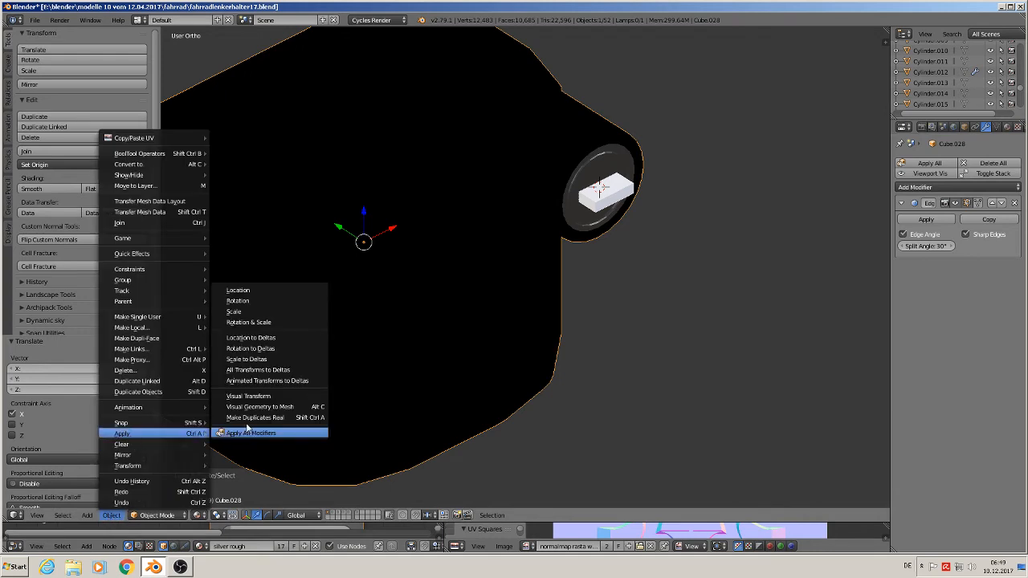
left_click(265, 312)
left_click(40, 164)
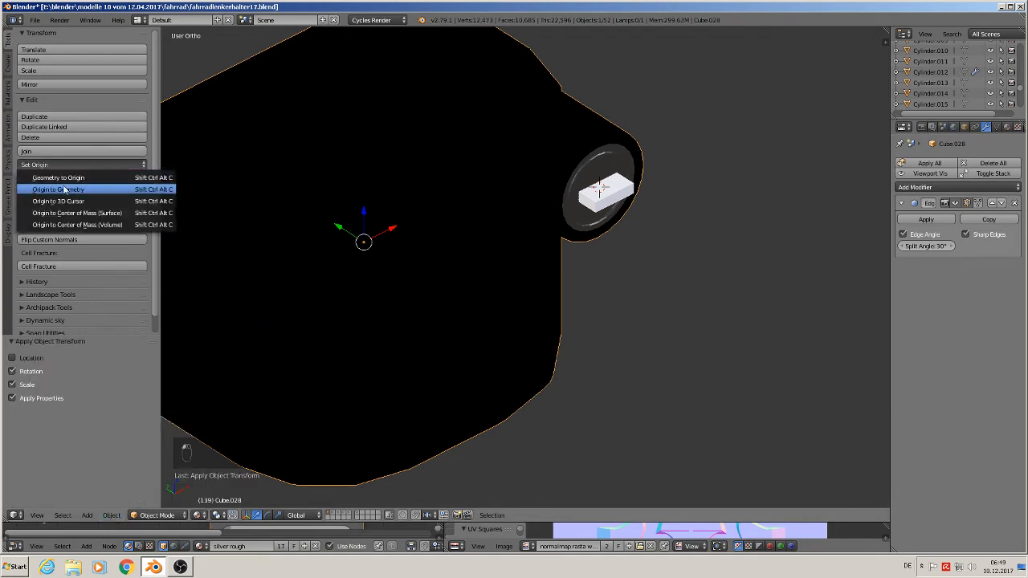
left_click(66, 190)
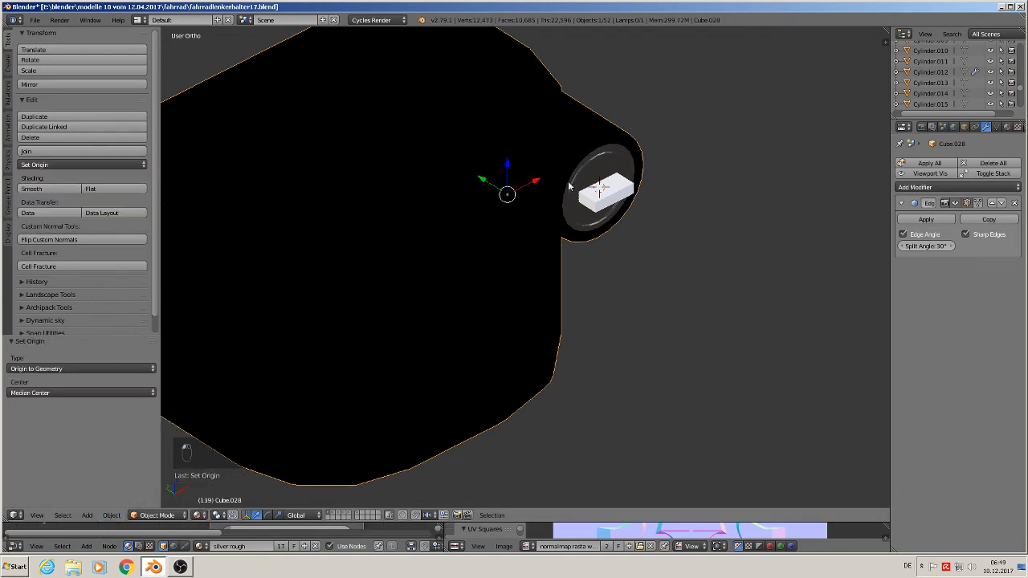
right_click(606, 200)
right_click(518, 201)
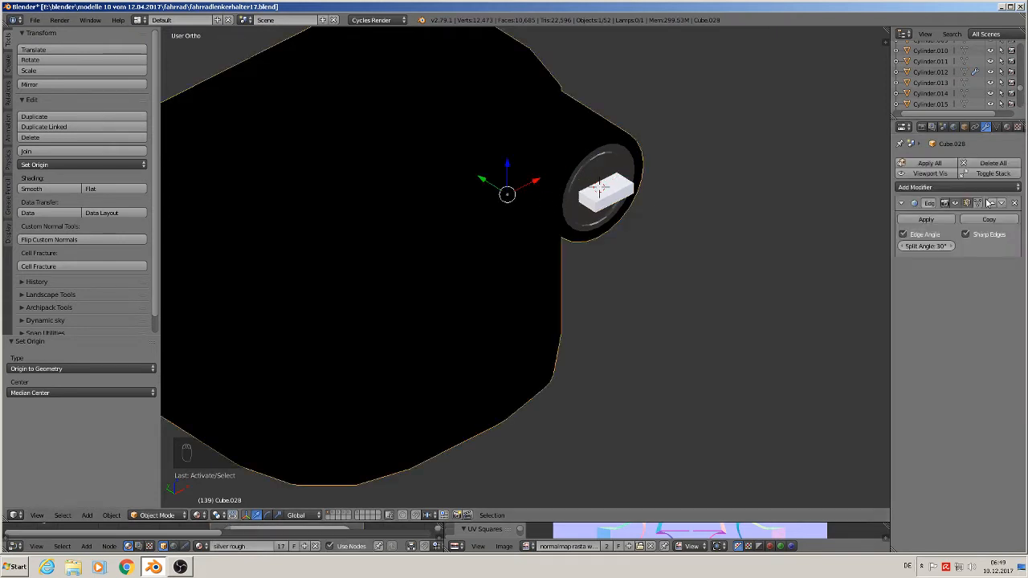
Remove the Edge Split modifier from the lock object and add a Boolean modifier in its place.
left_click(1015, 204)
left_click(943, 164)
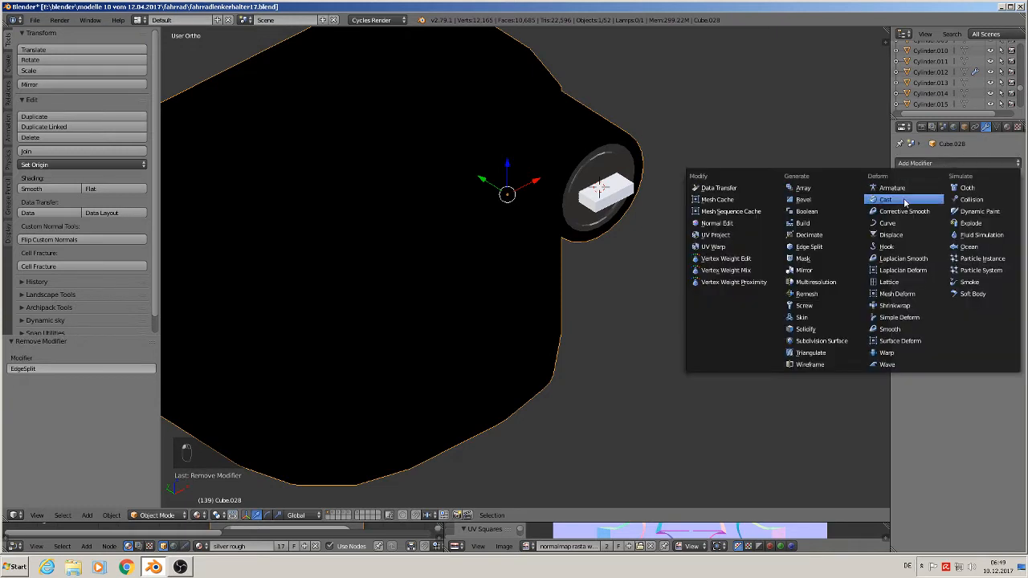
left_click(821, 212)
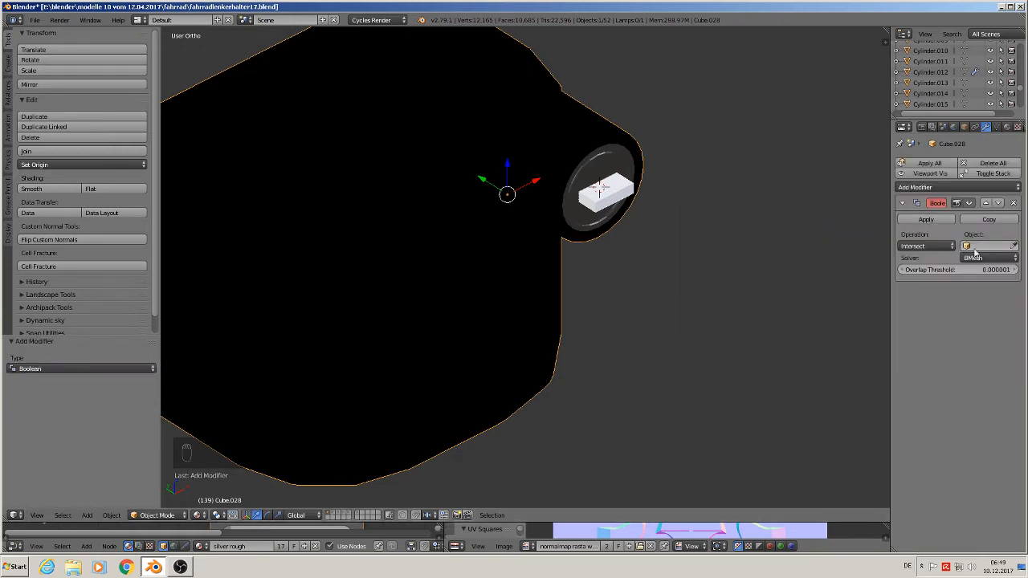
Set the lock's Boolean operation to Difference with Cube.029 as the cutting object, and apply the modifier.
left_click(937, 249)
left_click(916, 210)
left_click(989, 246)
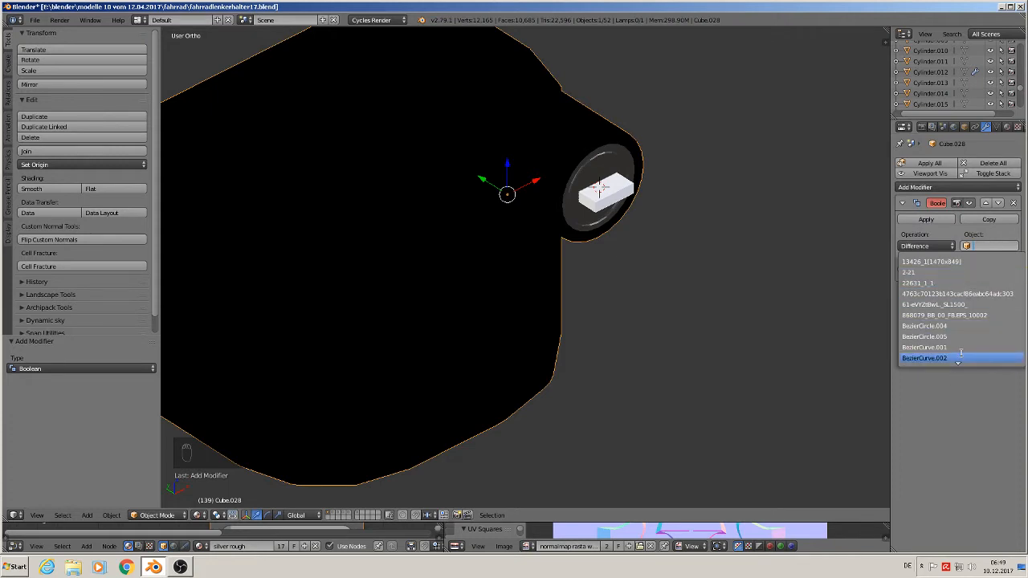
type("cub")
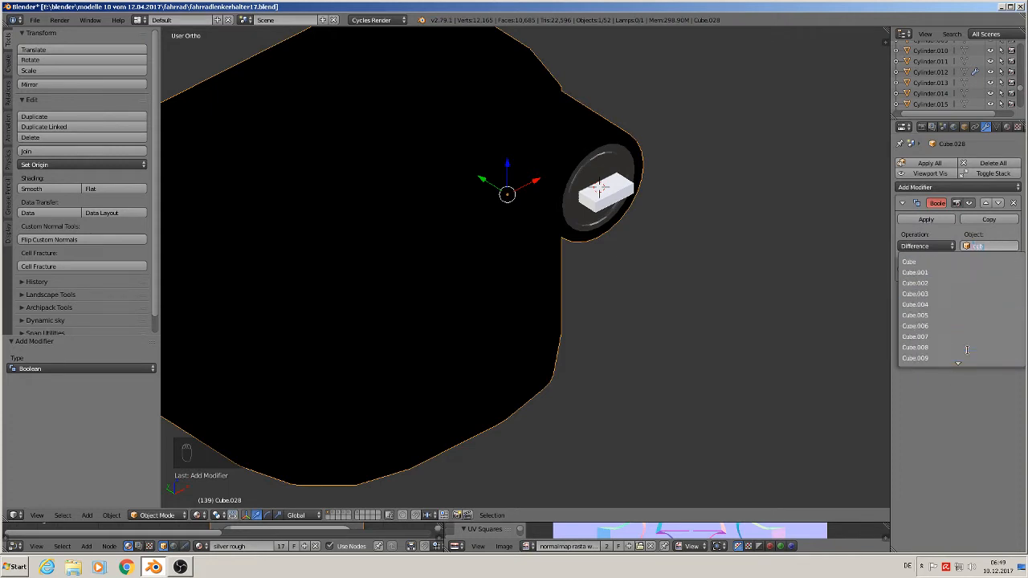
scroll(966, 350, "down", 20)
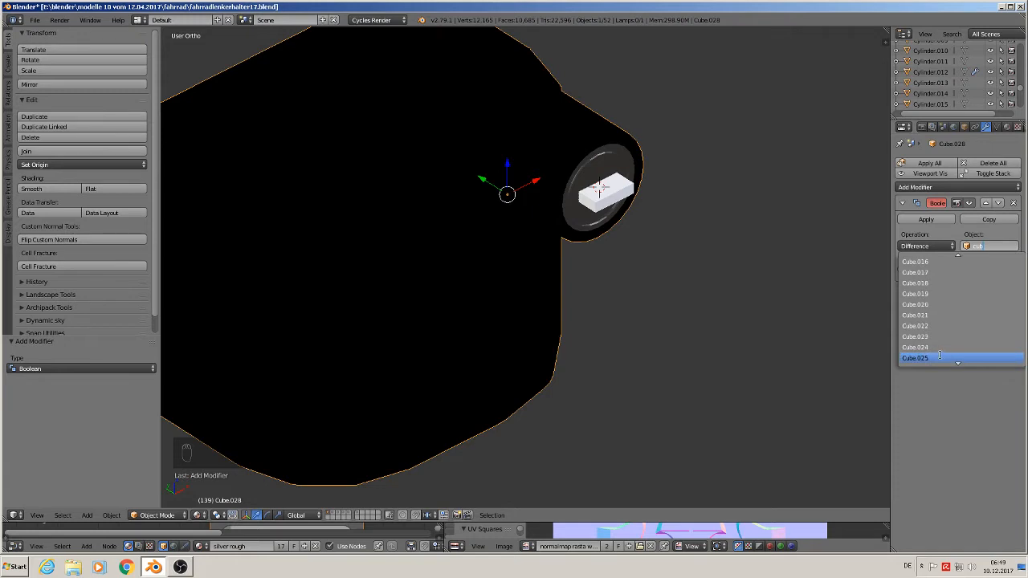
left_click(932, 356)
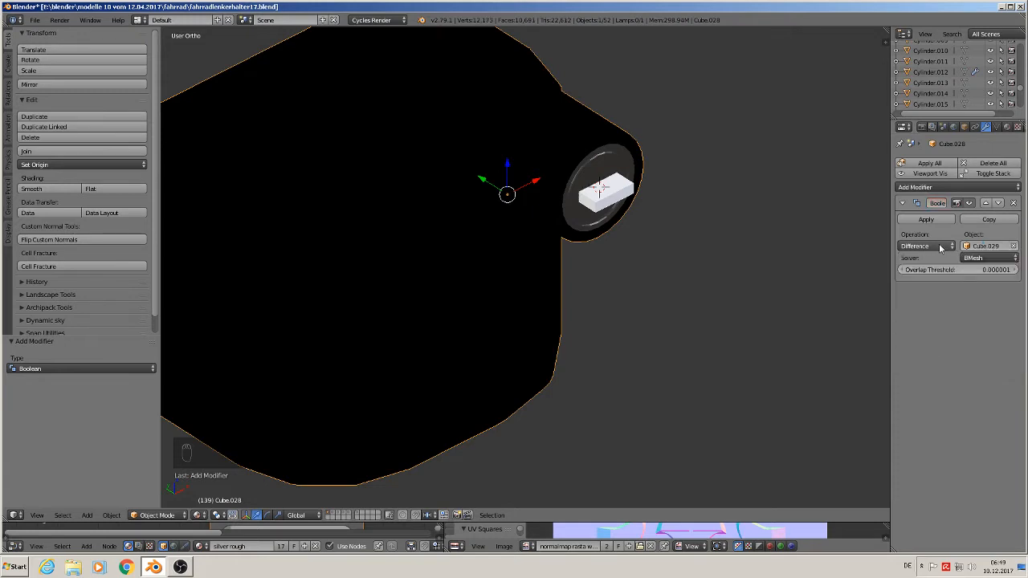
left_click(927, 220)
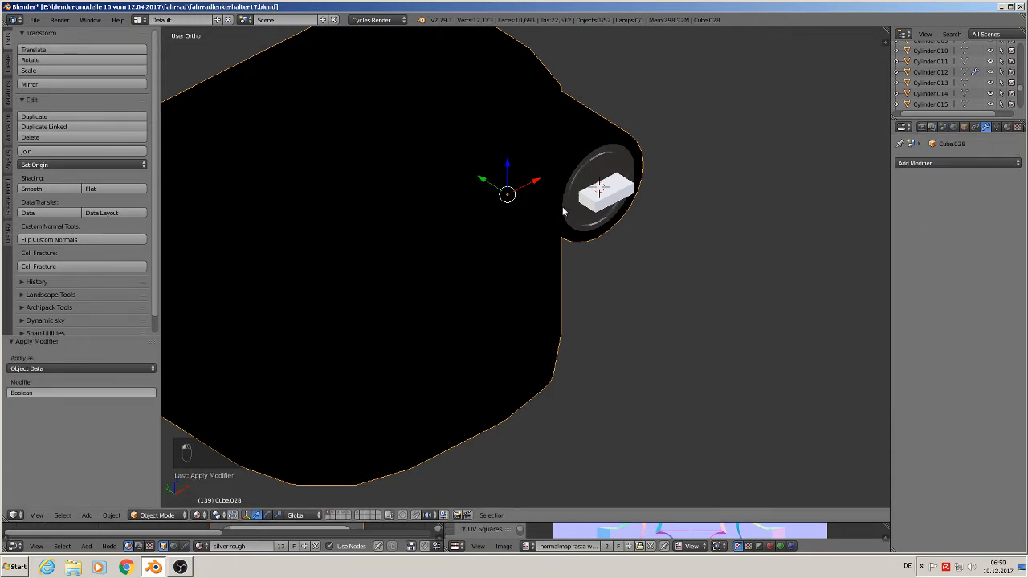
Move the keyhole cutter bar along X, clear of the lock cylinder.
right_click(594, 194)
left_click_drag(627, 175, 745, 114)
middle_click_drag(689, 250, 570, 230)
Open the lock's mesh for editing at the cylinder face with the keyhole slot and deselect all geometry.
right_click(571, 230)
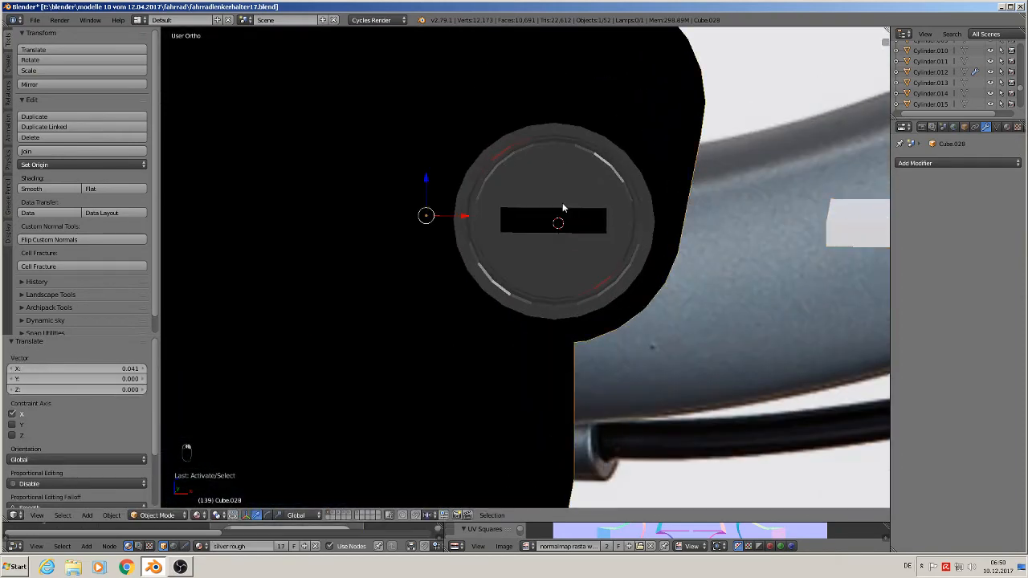
key("Tab")
scroll(525, 254, "up", 4)
scroll(546, 253, "down", 6)
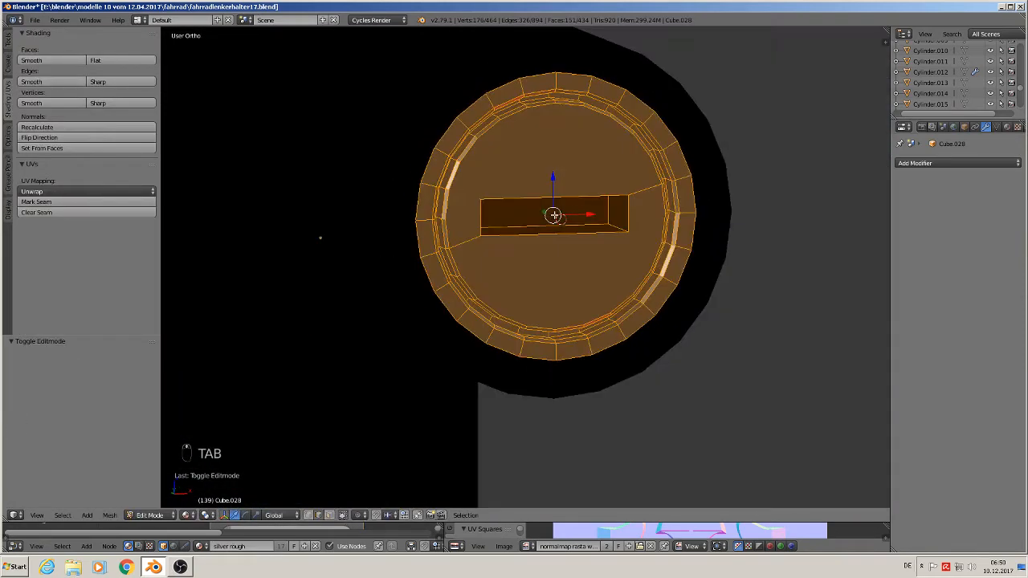
key("a")
key("a")
scroll(576, 251, "up", 4)
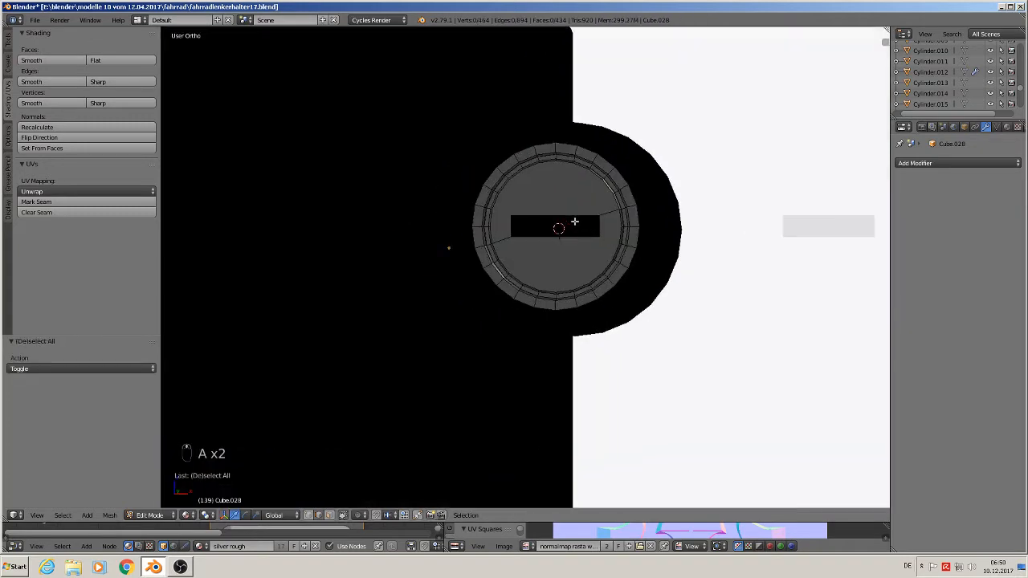
key("Tab")
key("Tab")
scroll(560, 228, "up", 4)
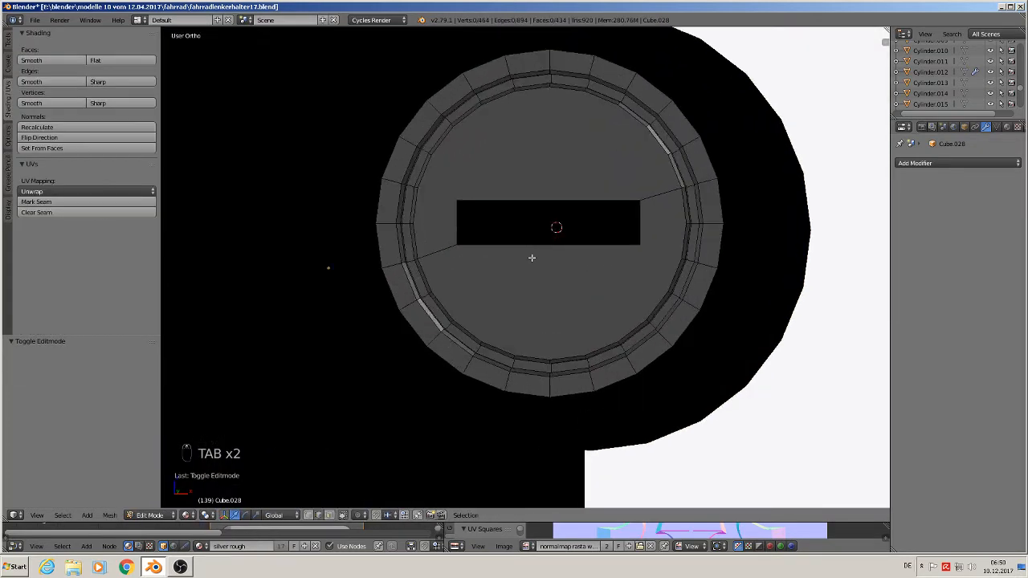
Select the keyhole slot's back face, grow the selection to its side walls, and assign the silver rough material.
right_click(543, 227)
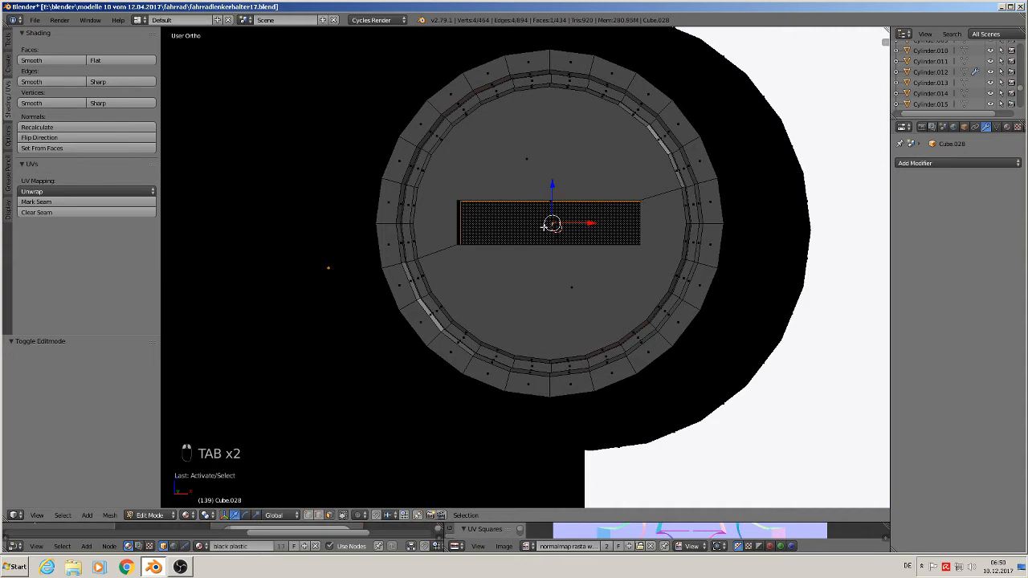
middle_click_drag(543, 227, 546, 271)
key("ctrl+KP_Add")
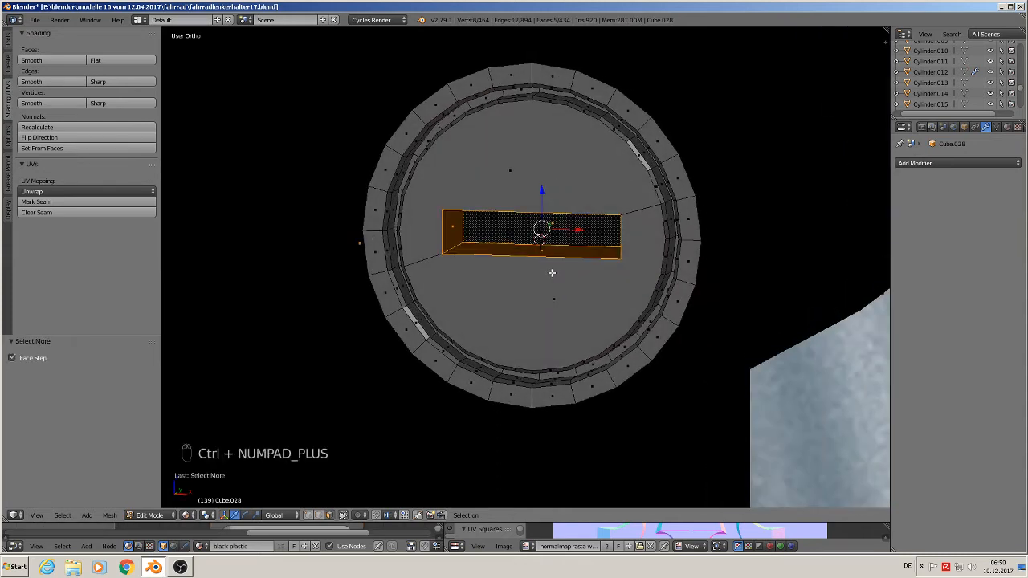
left_click(1007, 127)
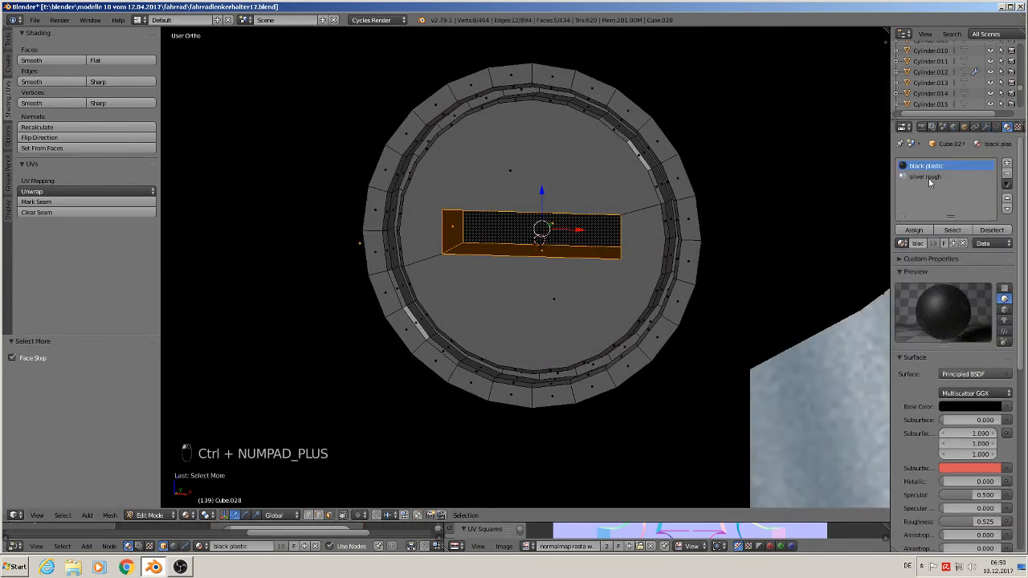
left_click(924, 177)
left_click(914, 230)
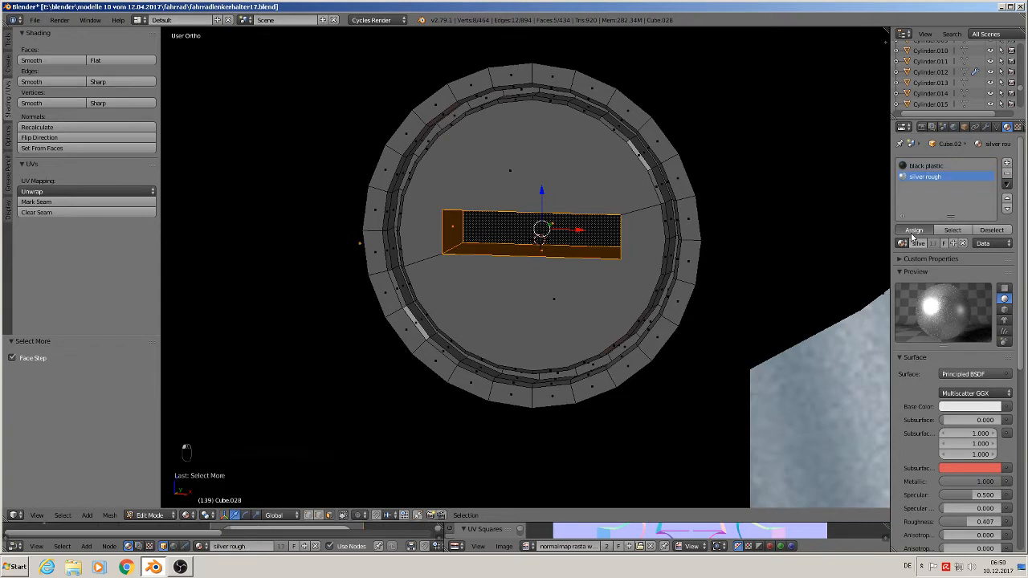
Assign the black plastic material to only the slot's back face and return to Object Mode.
right_click(540, 238)
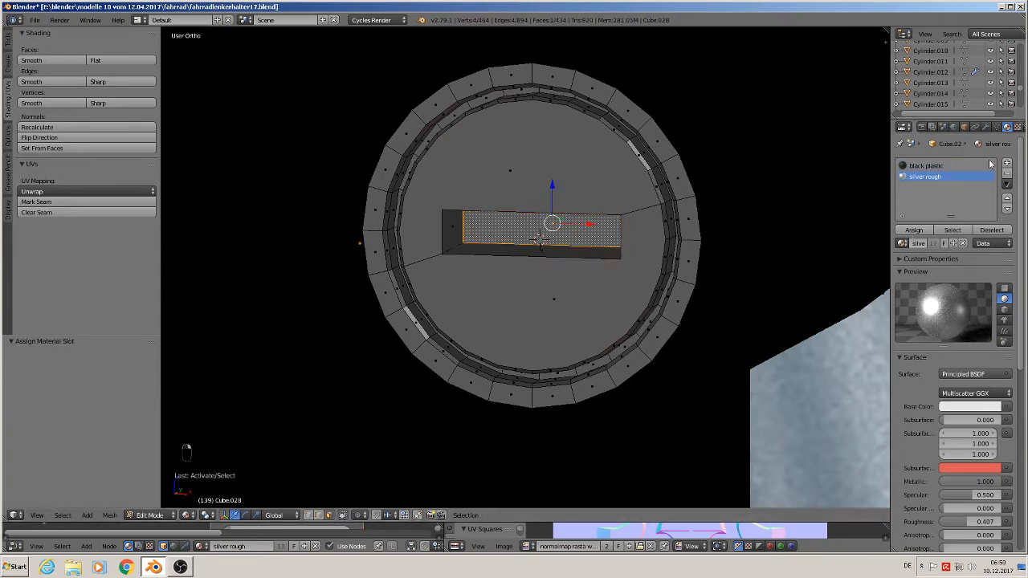
left_click(925, 166)
left_click(914, 230)
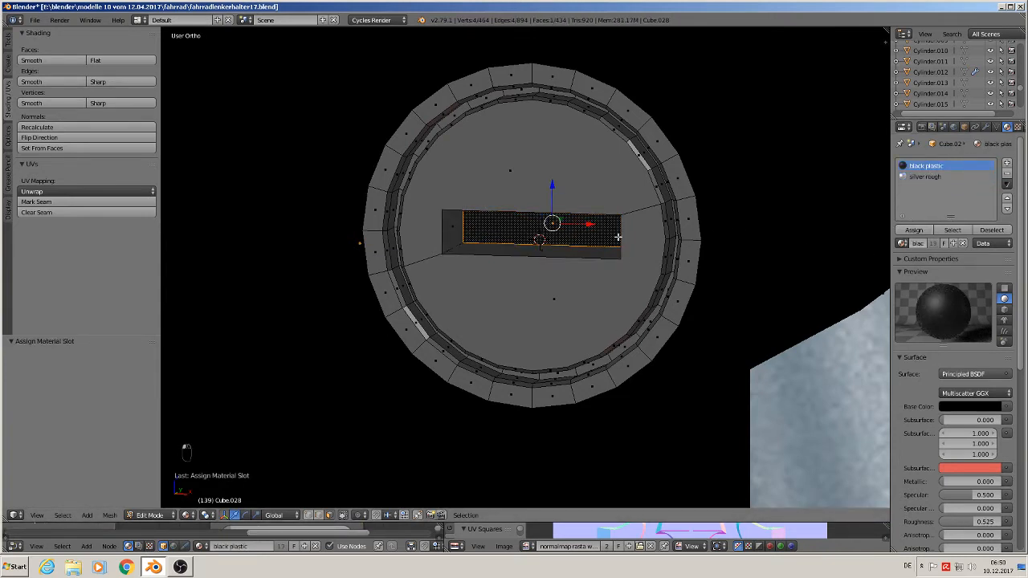
key("Tab")
Move the leftover cutter bar beside the lock to the fourth layer.
key("KP_1")
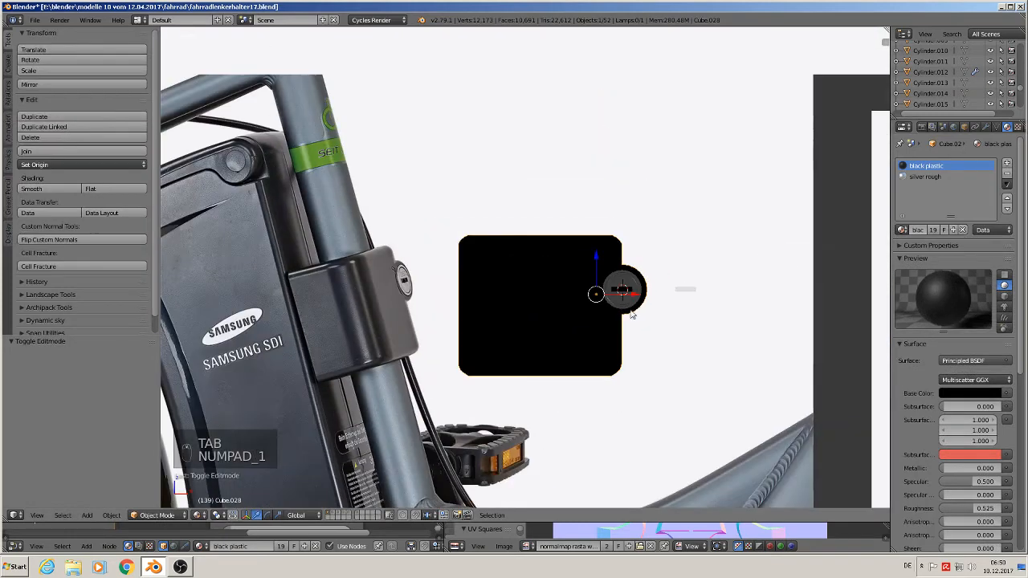
right_click(692, 290)
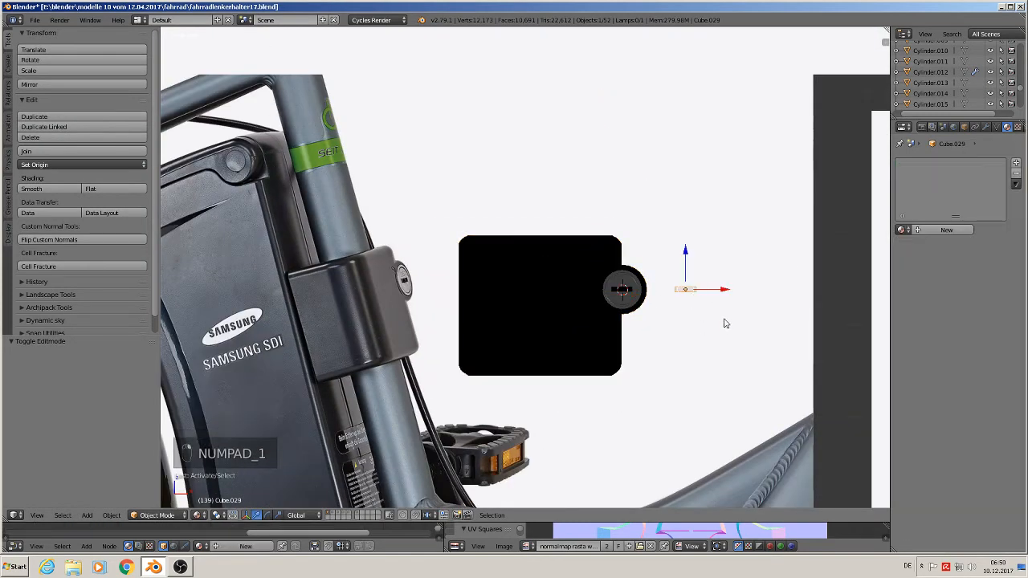
key("m")
key("m")
left_click(831, 343)
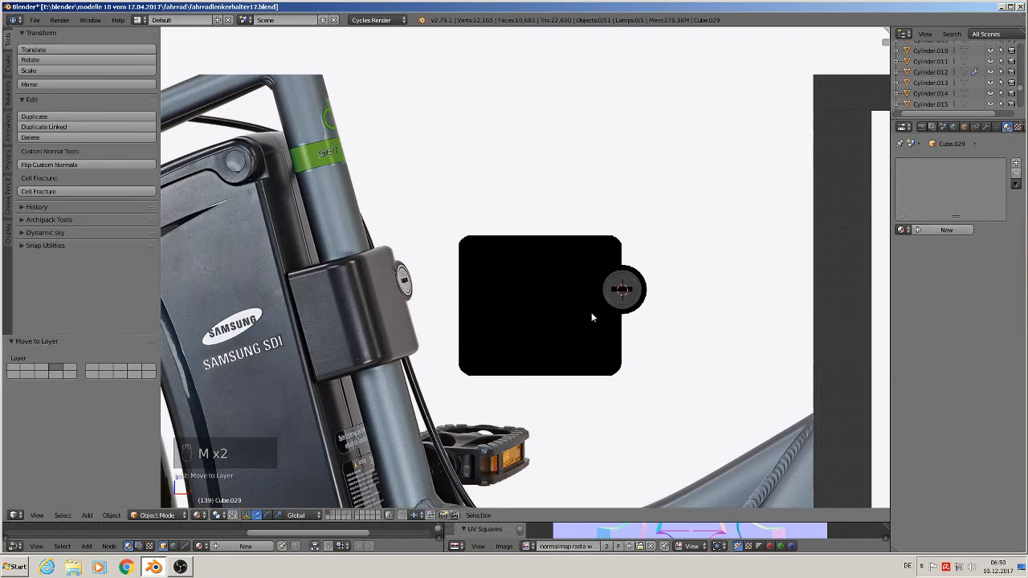
Select the finished lock in front view and move it 4.444 along X to the other modelled bicycle parts.
scroll(594, 345, "down", 9)
scroll(650, 406, "down", 3)
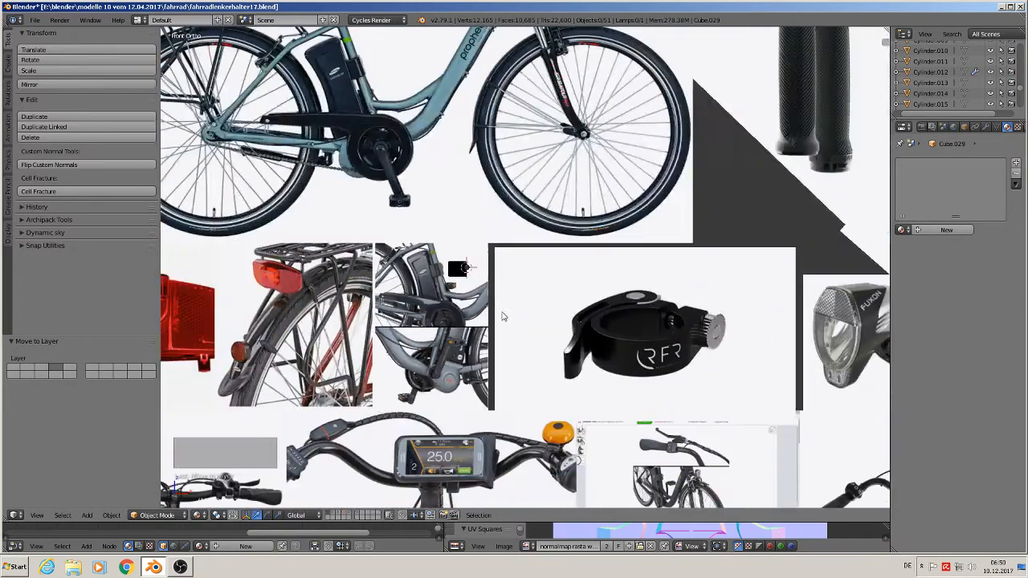
right_click(460, 271)
right_click(463, 270)
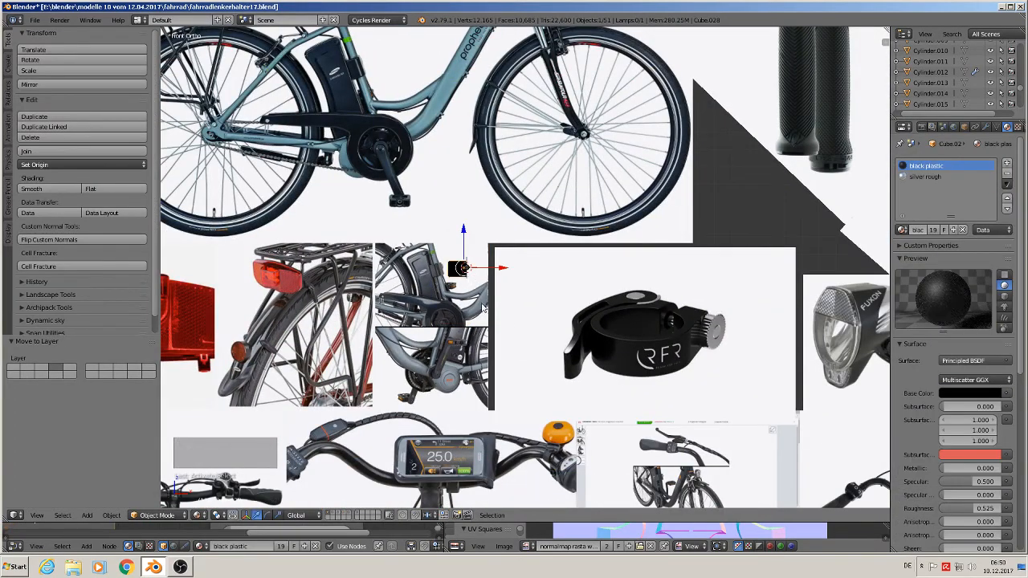
scroll(466, 273, "down", 5)
key("g")
key("x")
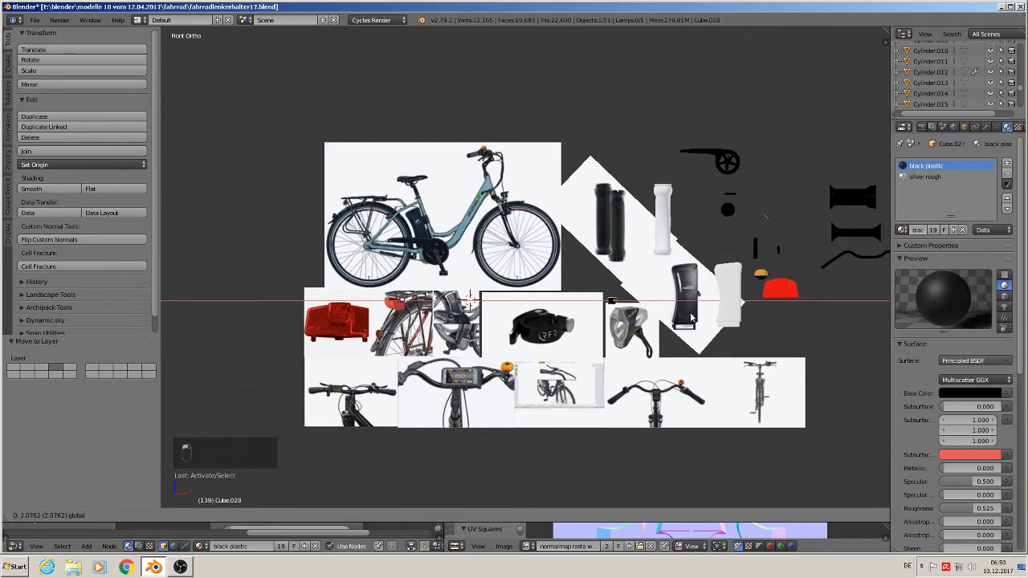
left_click(819, 329)
Scale the lock up uniformly and move it -0.360 along Z to sit below the red rear light.
key("s")
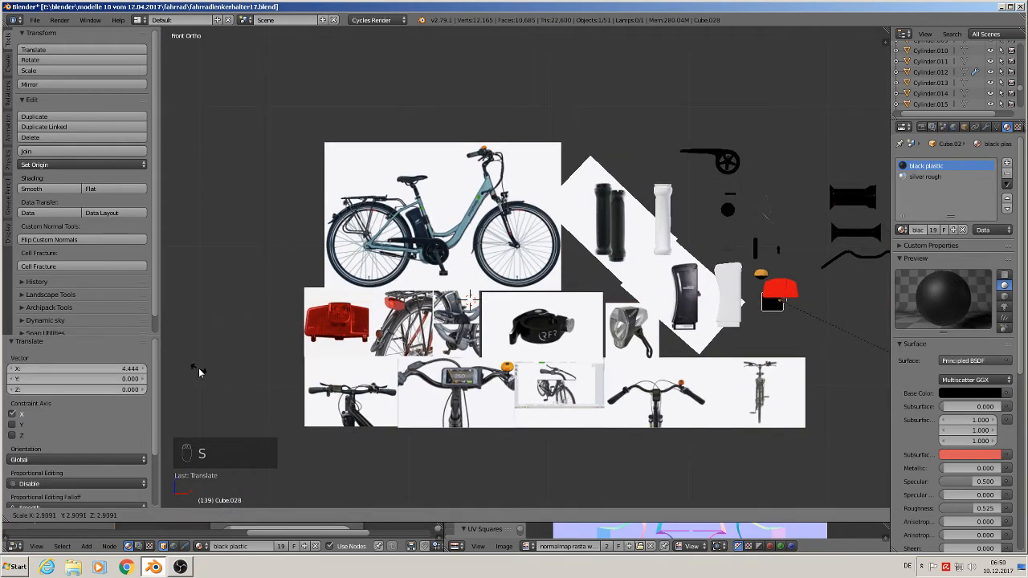
left_click(205, 363)
left_click_drag(776, 268, 778, 293)
Place the 3D cursor at the battery reference image's corner below its round hinge and add a Bezier curve there.
scroll(752, 333, "up", 5)
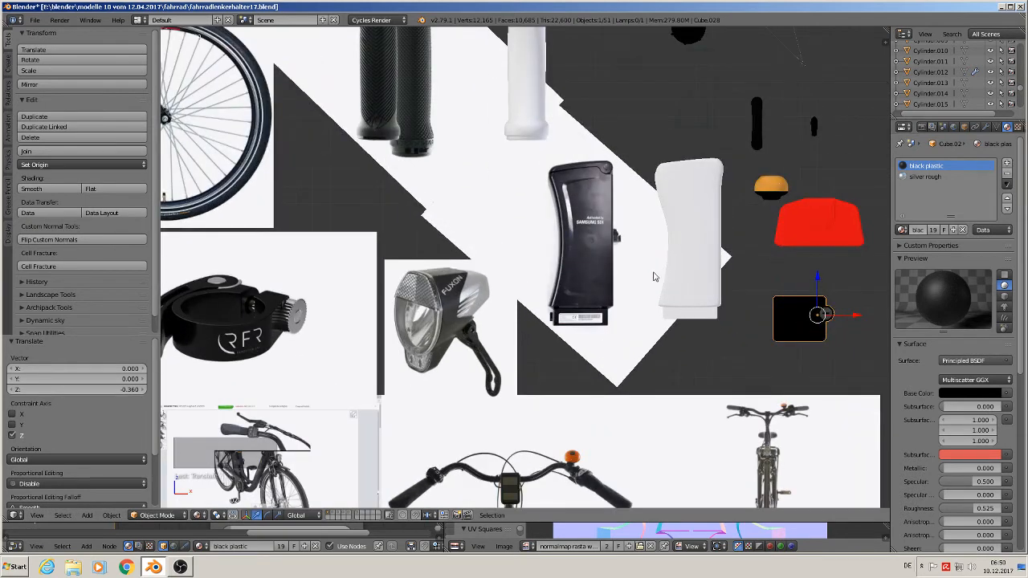
middle_click_drag(751, 314, 767, 333, "shift")
middle_click_drag(576, 206, 648, 289, "shift")
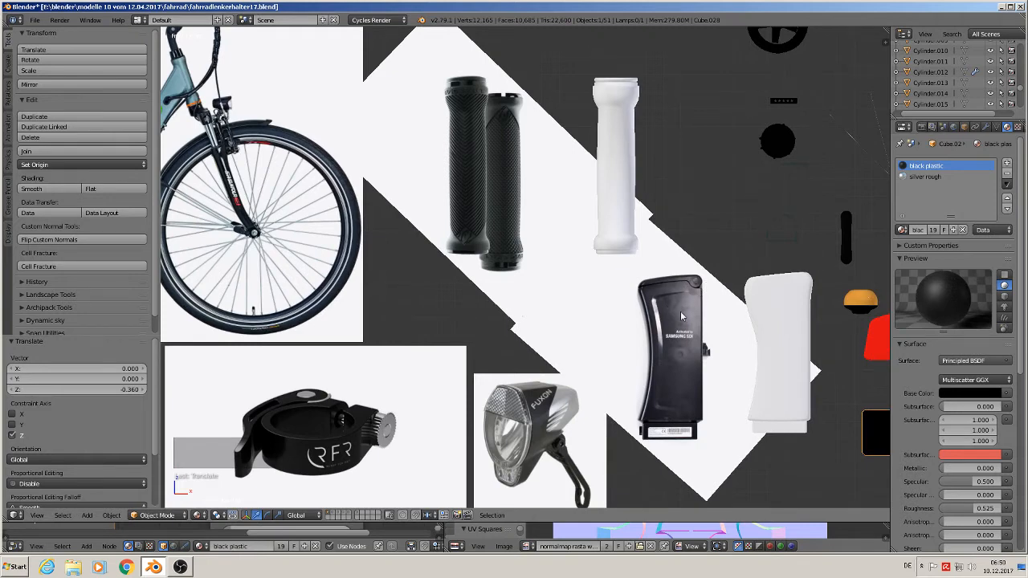
scroll(680, 316, "up", 5)
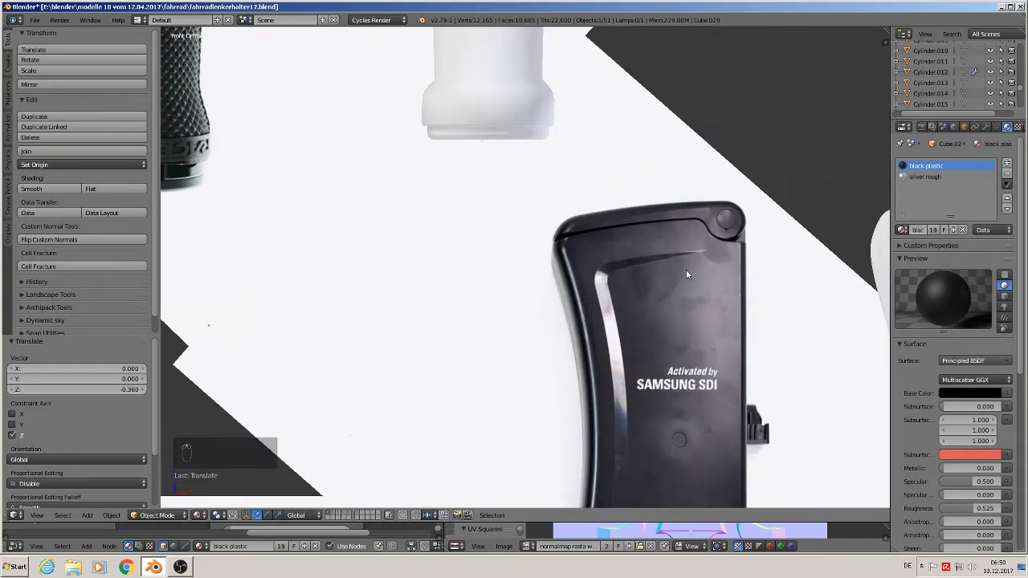
scroll(656, 257, "up", 1)
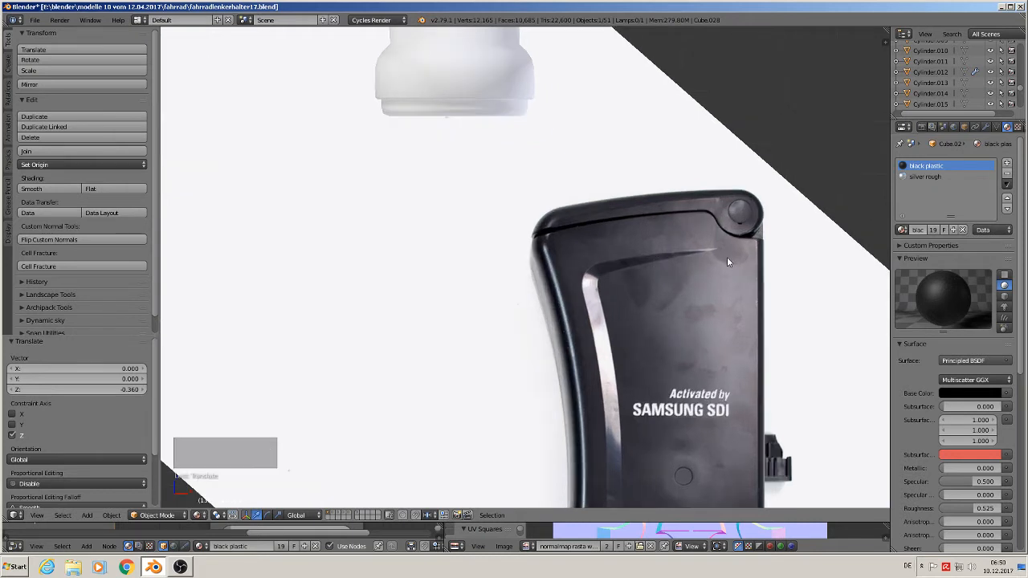
scroll(739, 244, "up", 1)
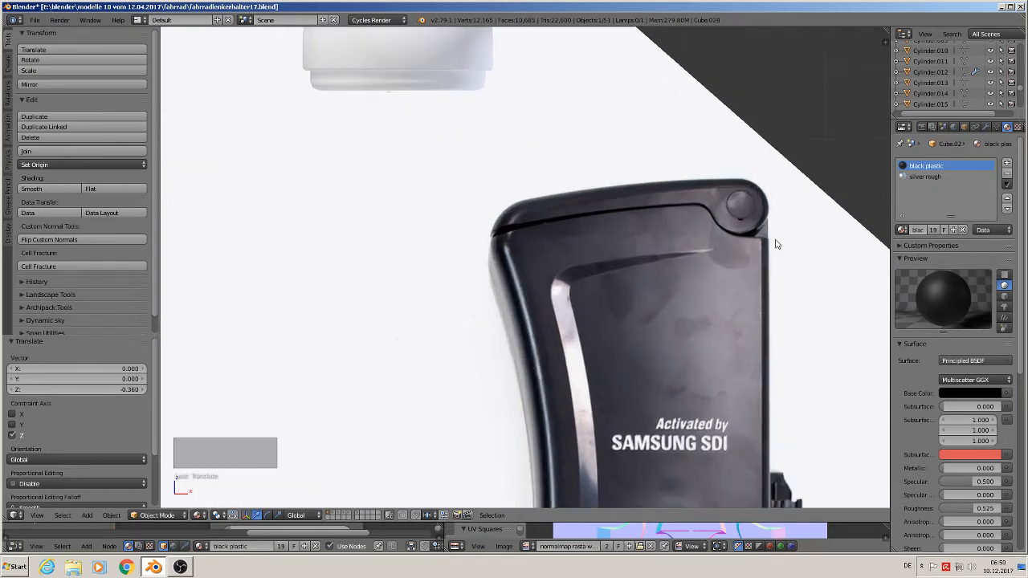
left_click(774, 240)
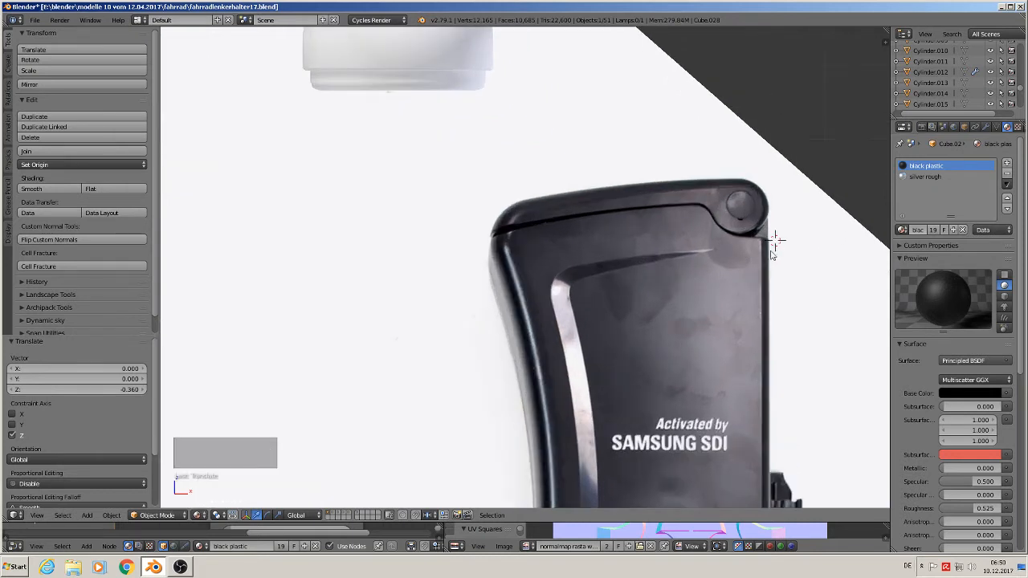
left_click(87, 516)
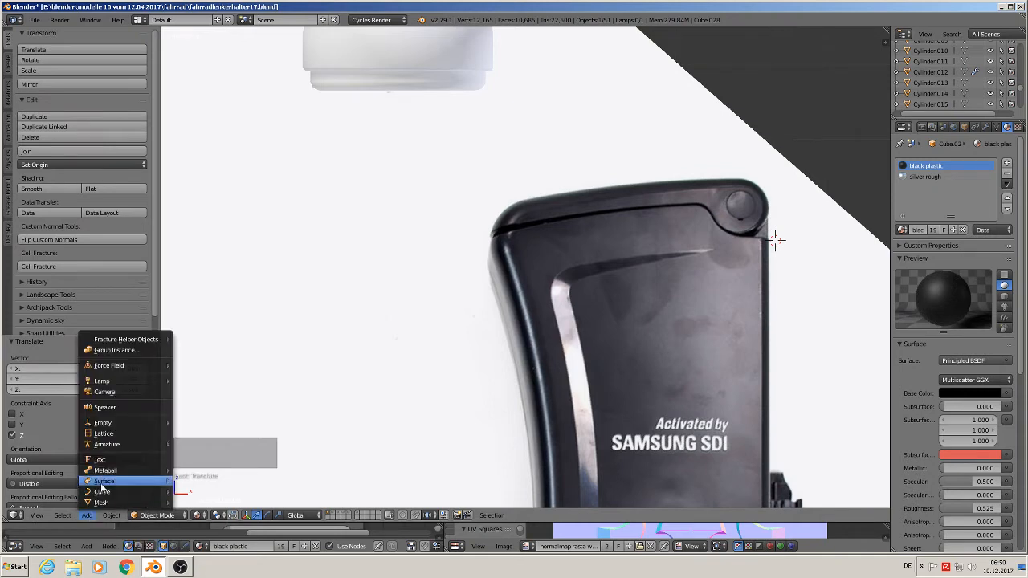
mouse_move(103, 492)
left_click(197, 318)
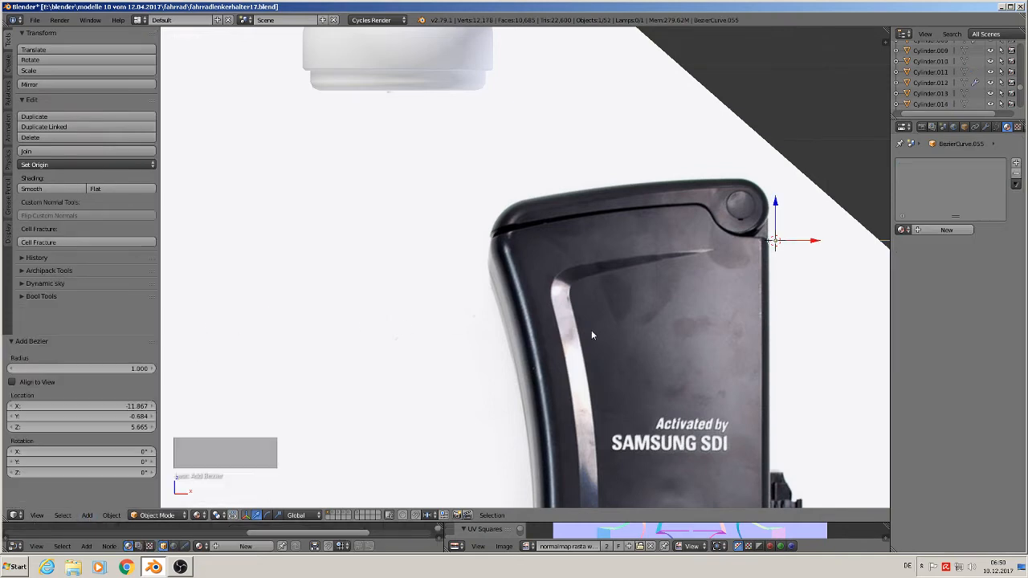
Rotate the Bezier curve 90° about X and move it -0.108 along Y, in front of the battery image.
key("r")
key("x")
key("9")
key("0")
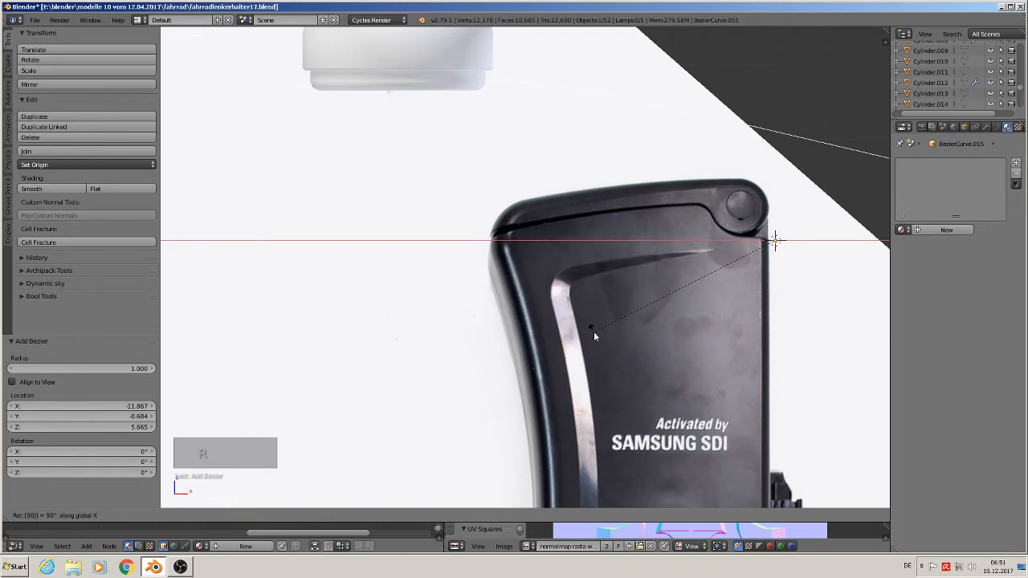
key("Return")
middle_click_drag(653, 322, 524, 385)
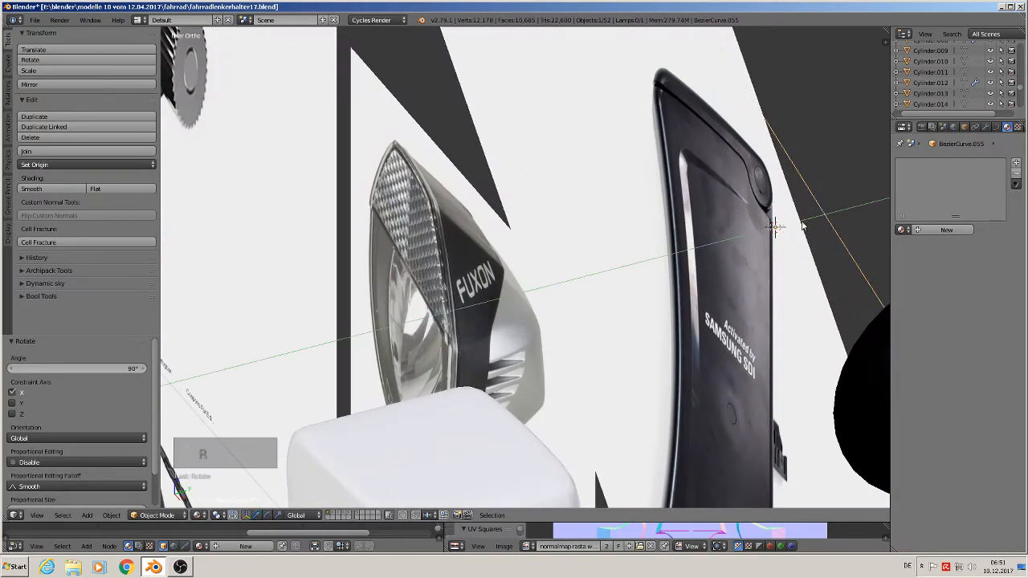
left_click_drag(801, 225, 744, 244)
Scale the Bezier curve uniformly to 0.051 and move it -0.045 along X and -0.002 along Z, beneath the battery's round hinge.
key("KP_1")
scroll(748, 264, "up", 1)
key("s")
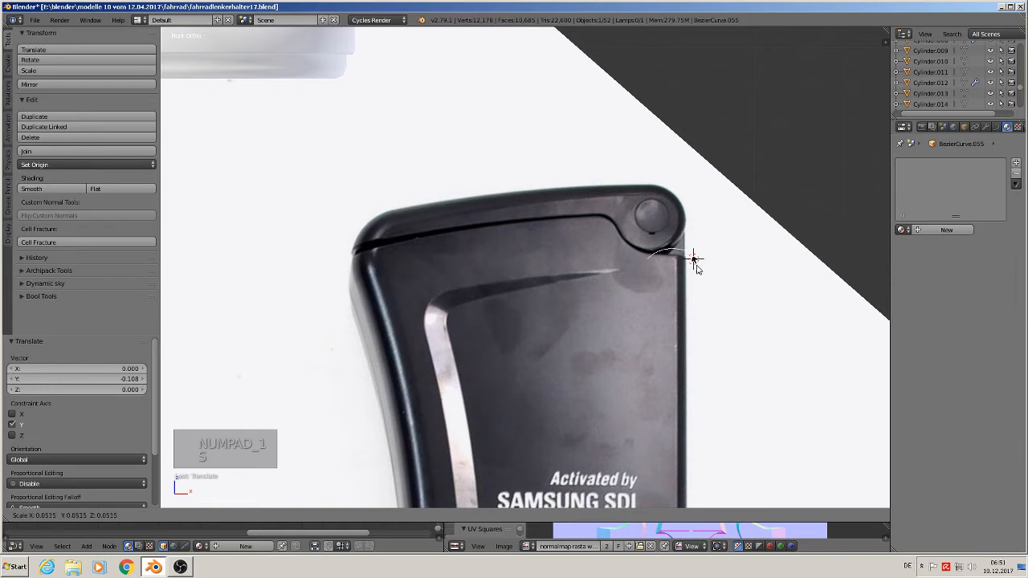
left_click(695, 268)
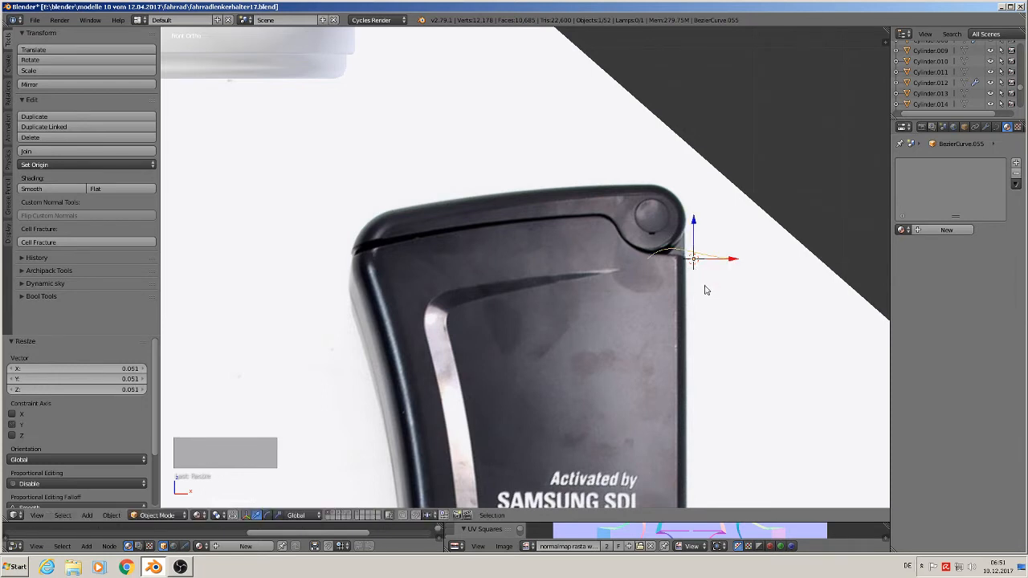
key("g")
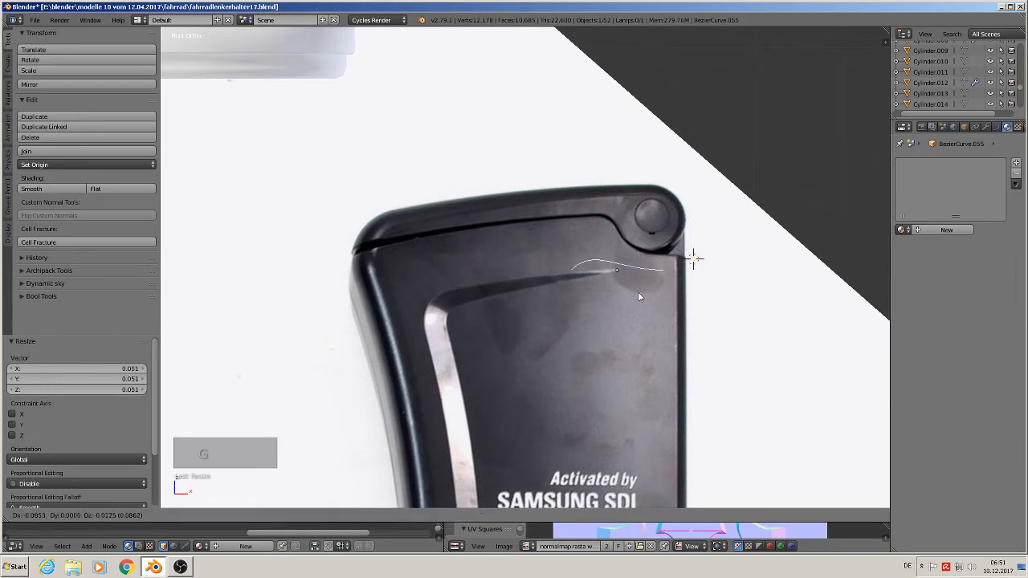
left_click(664, 286)
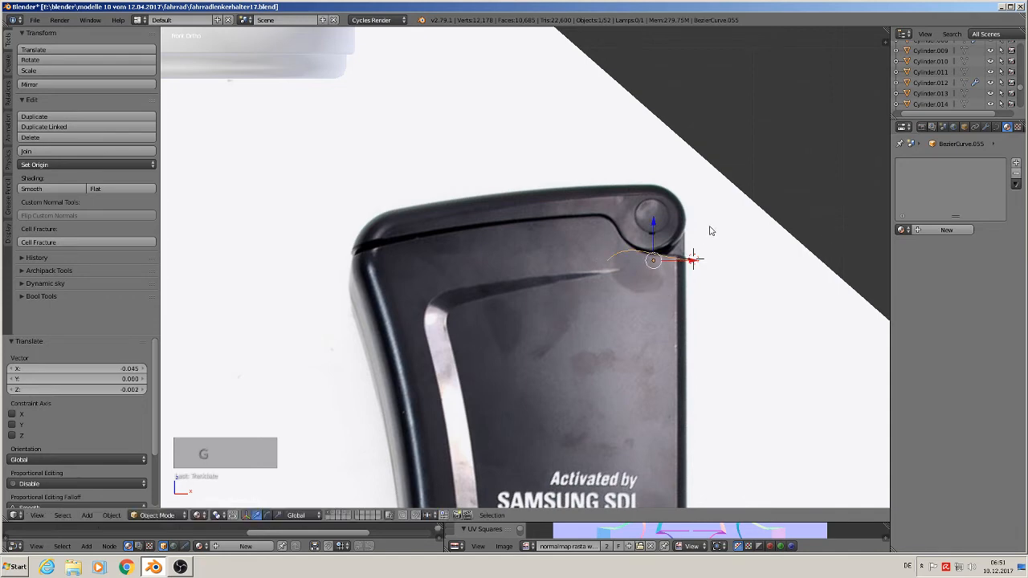
Move the curve's left point 0.012 along X and 0.031 along Z onto the cap seam, and shift its handle to follow the seam.
scroll(686, 268, "up", 2)
key("Tab")
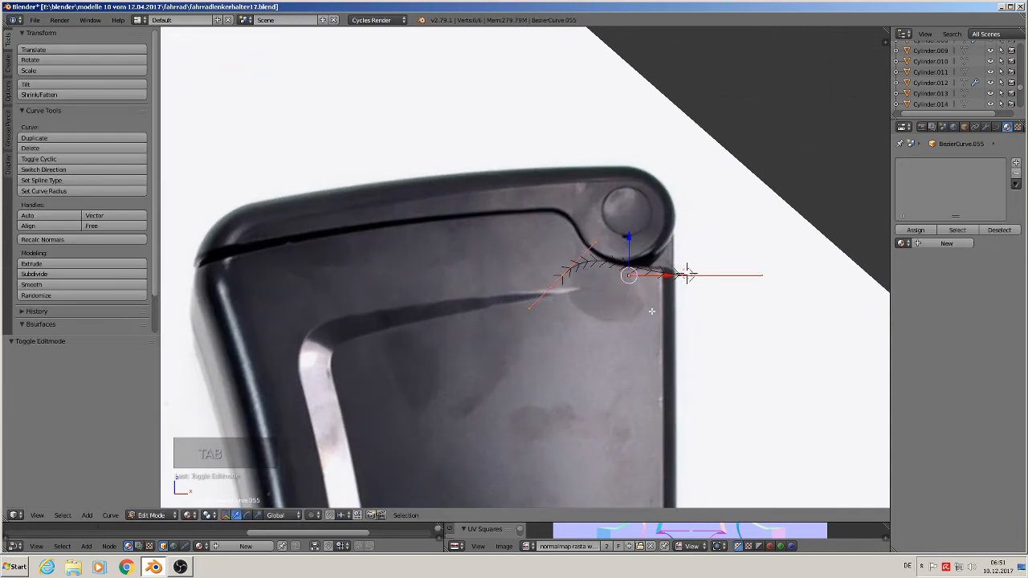
scroll(651, 310, "up", 2)
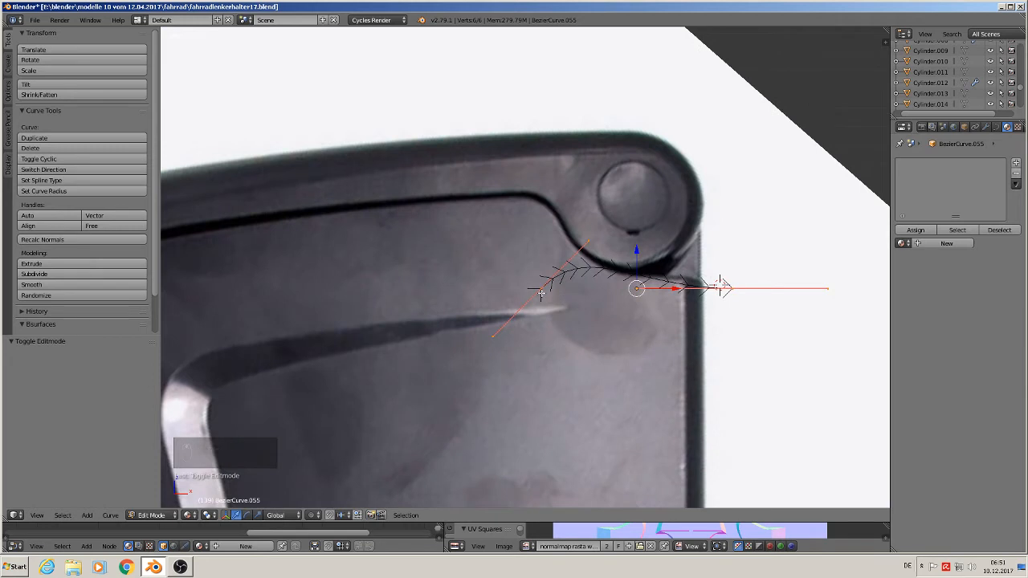
right_click(541, 289)
key("g")
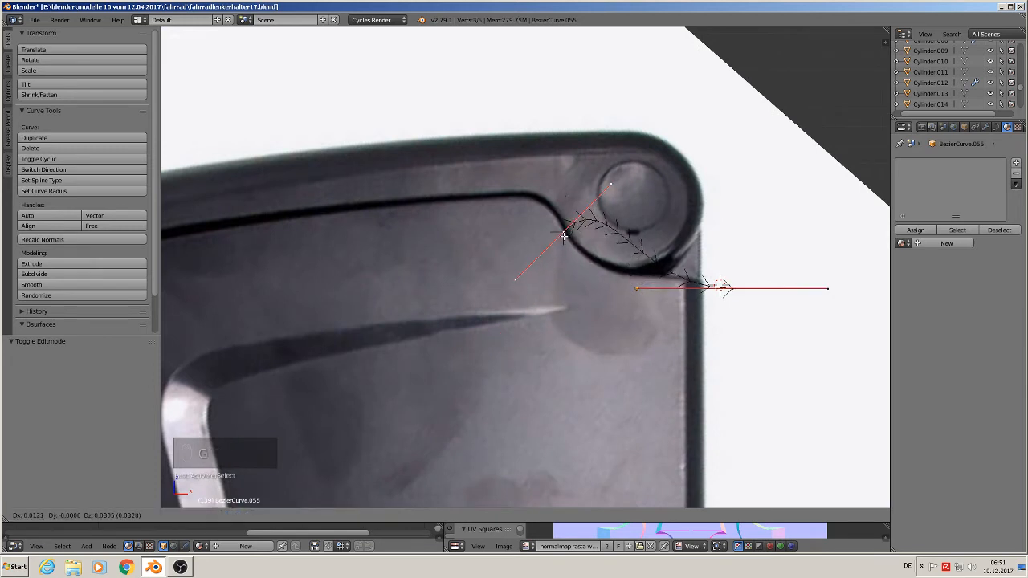
left_click(563, 232)
right_click(610, 184)
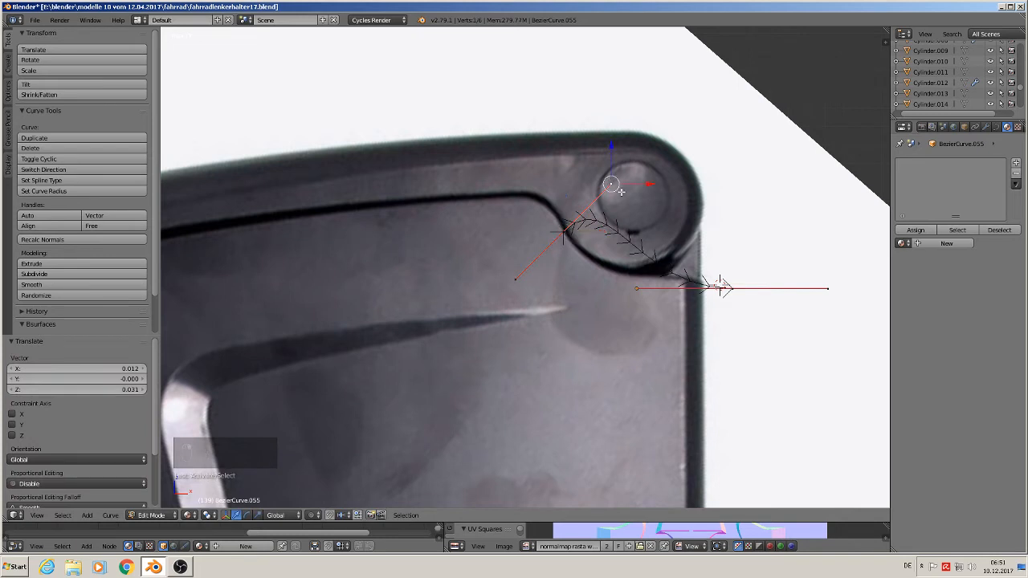
key("g")
left_click(609, 277)
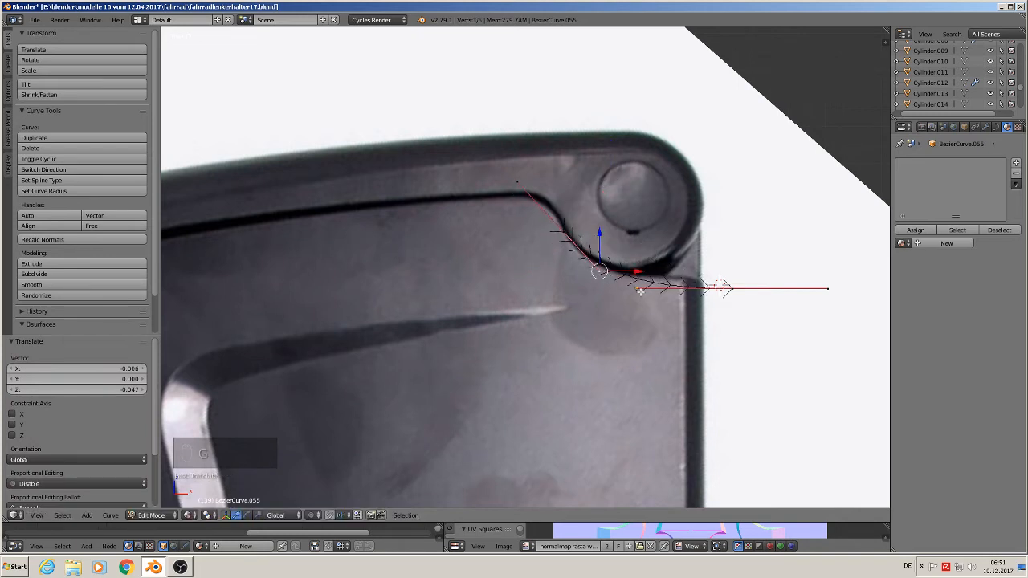
Raise the curve's right end point 0.005 along Z and adjust its inner handle and the left point's outer handle to fit the seam.
right_click(721, 285)
key("g")
key("z")
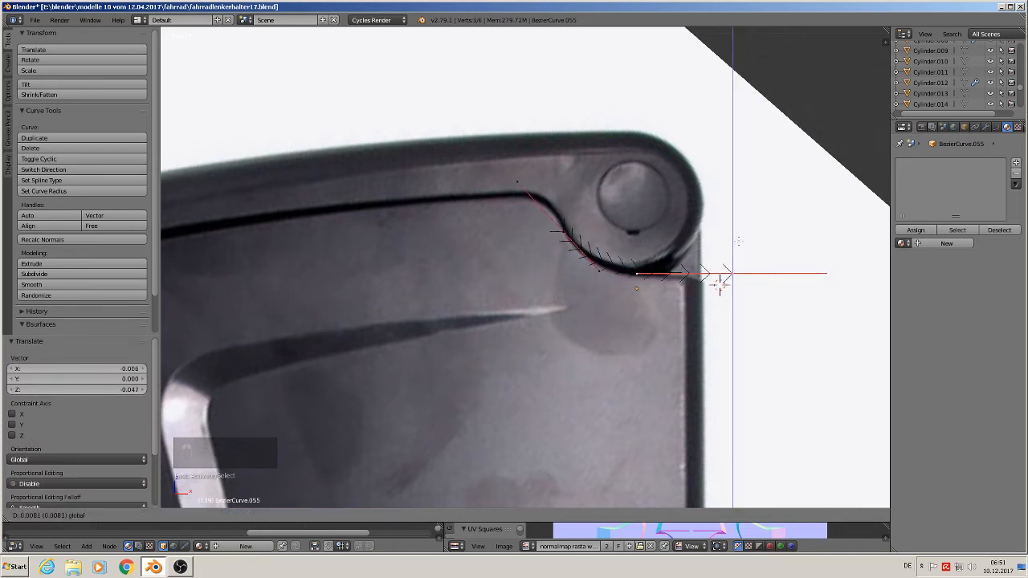
left_click(735, 246)
right_click(635, 279)
key("g")
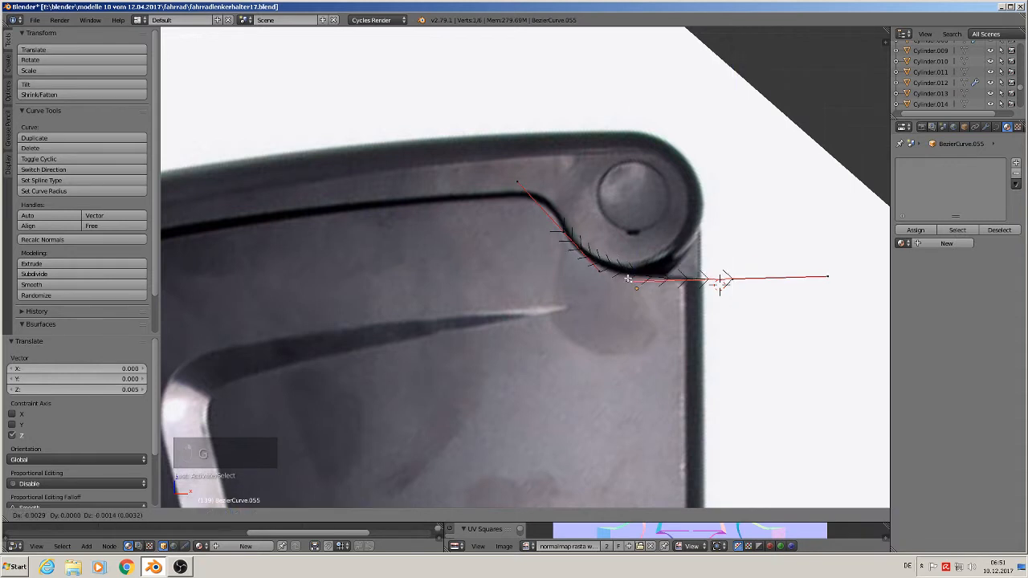
key("g")
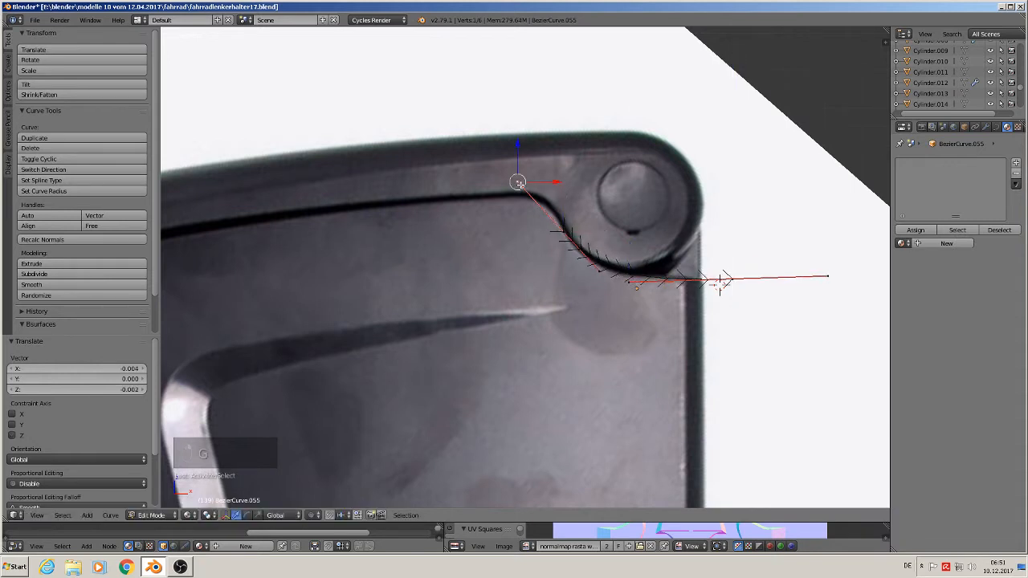
left_click(561, 231)
Extrude a new curve point -0.027 along X and 0.019 along Z, and shift its handle to round the seam's upper bend.
key("e")
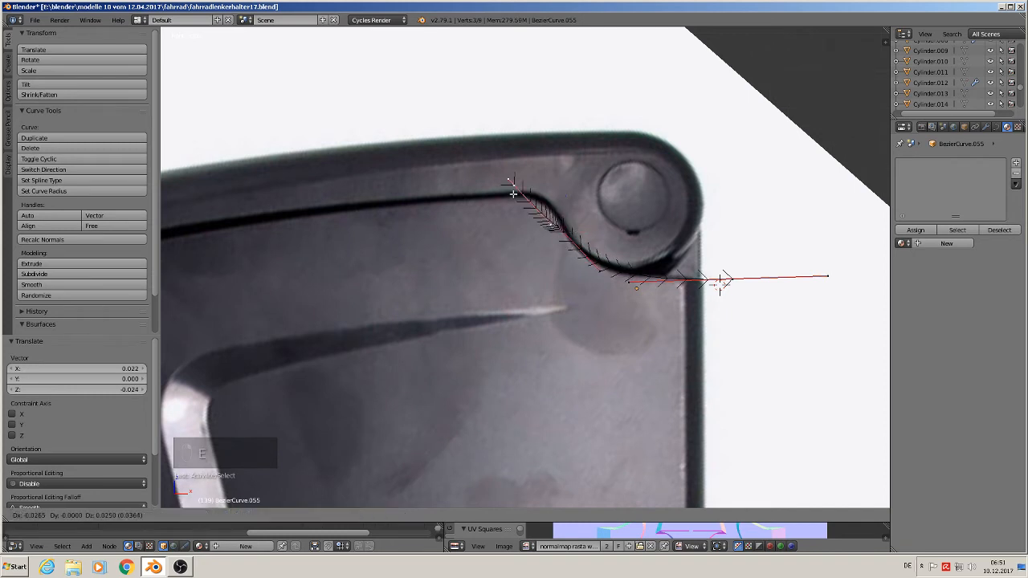
left_click(512, 200)
right_click(549, 235)
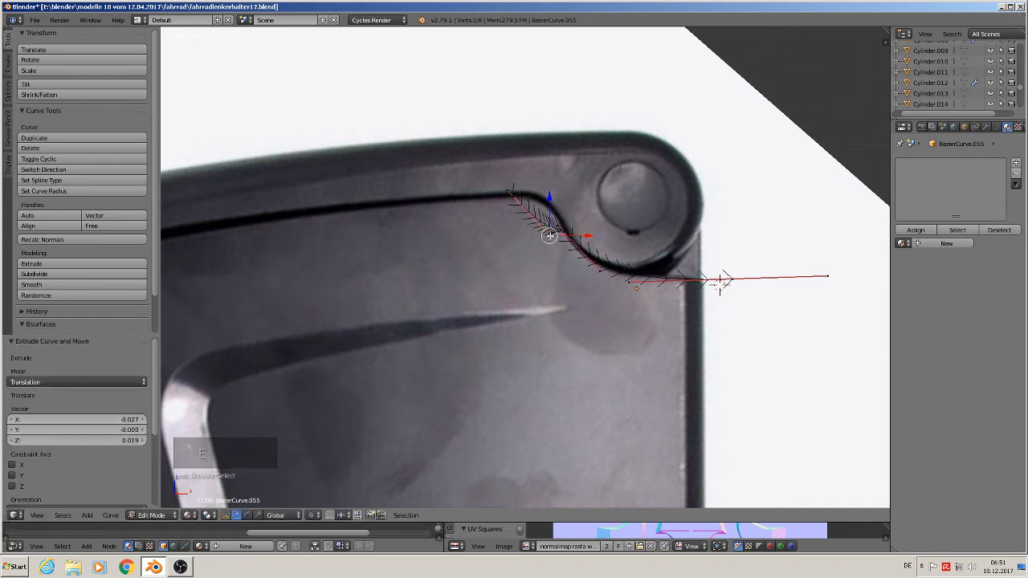
key("g")
left_click(552, 193)
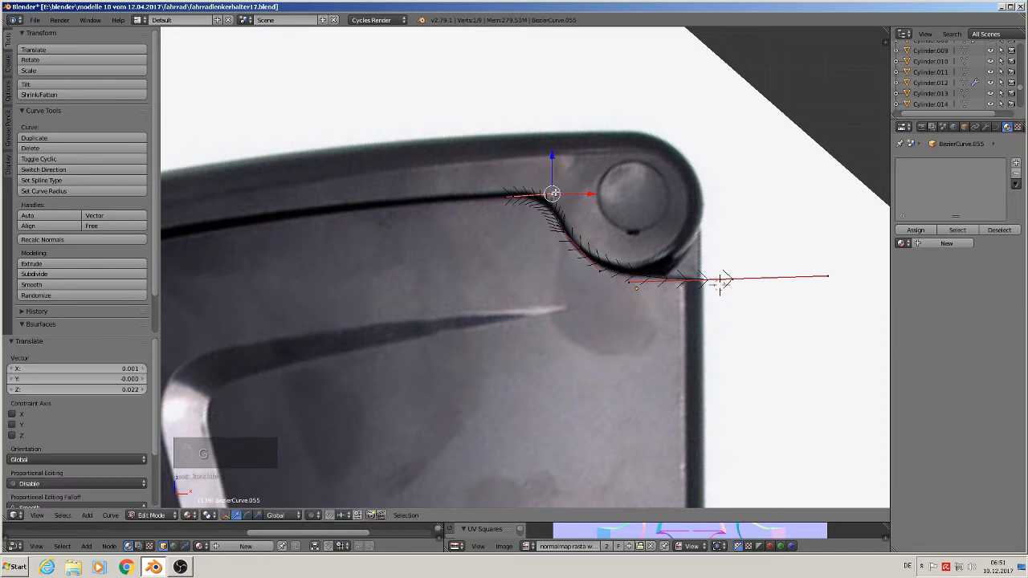
Extrude the curve -0.311 along X and -0.041 along Z past the battery's left edge, and bend it along the cap seam using its handle.
scroll(535, 264, "down", 2)
middle_click_drag(535, 264, 660, 268, "shift")
right_click(650, 220)
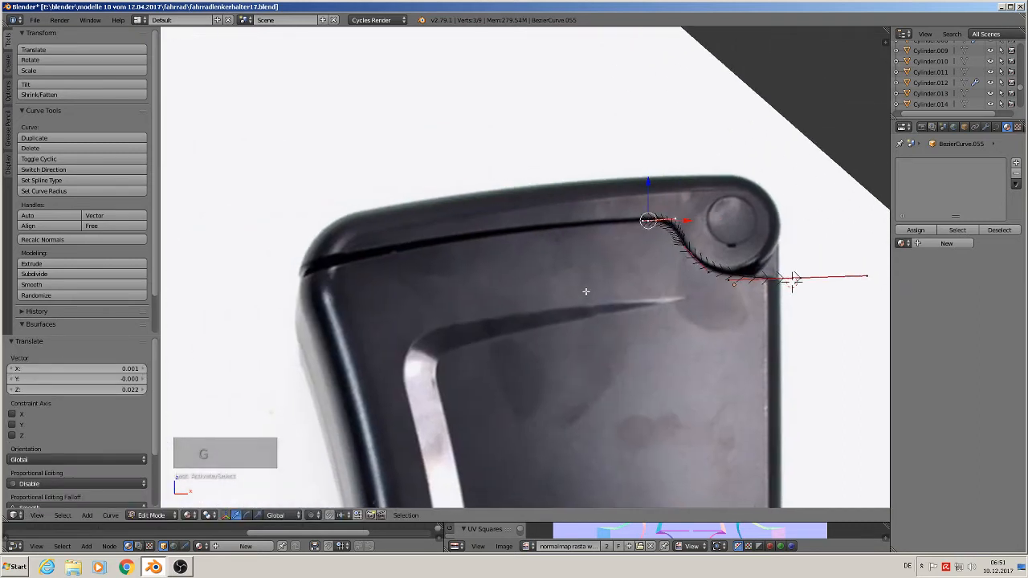
key("e")
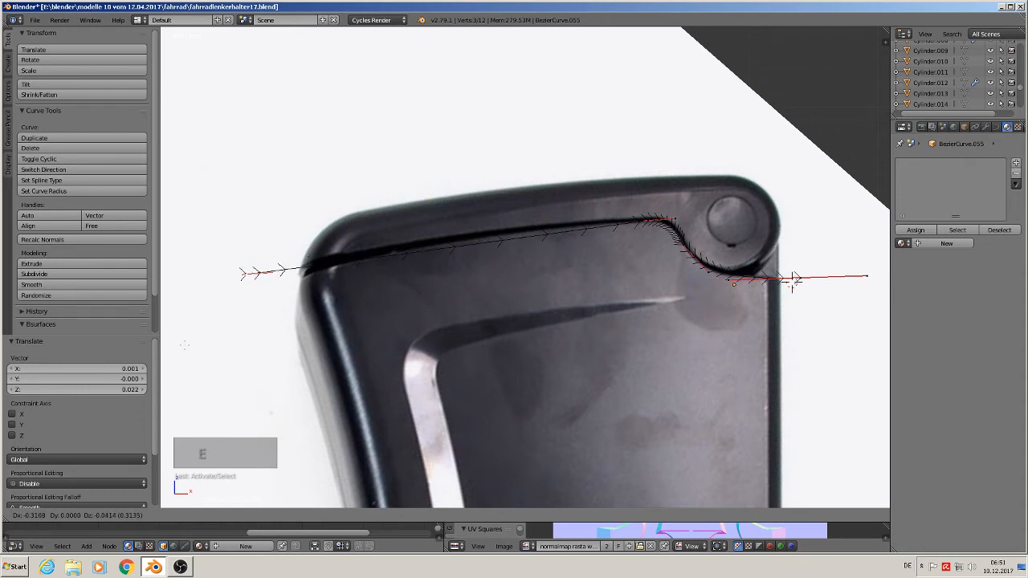
left_click(240, 337)
right_click(271, 285)
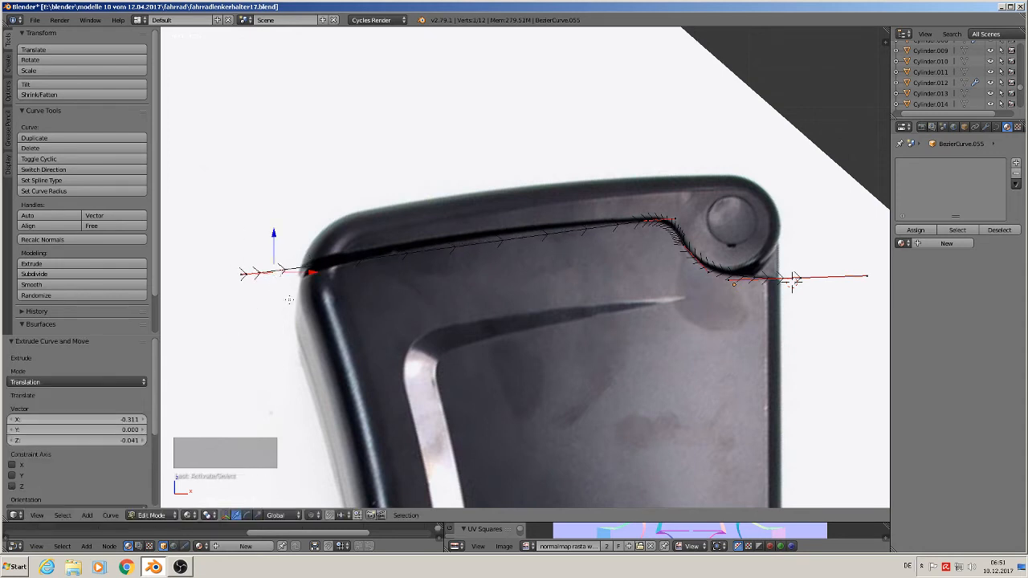
key("g")
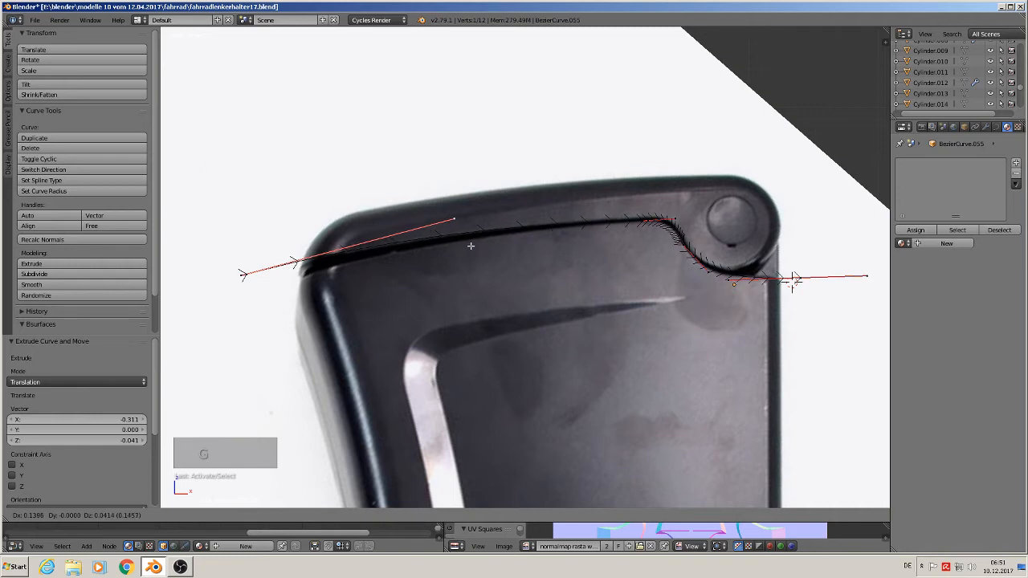
left_click(471, 245)
key("Tab")
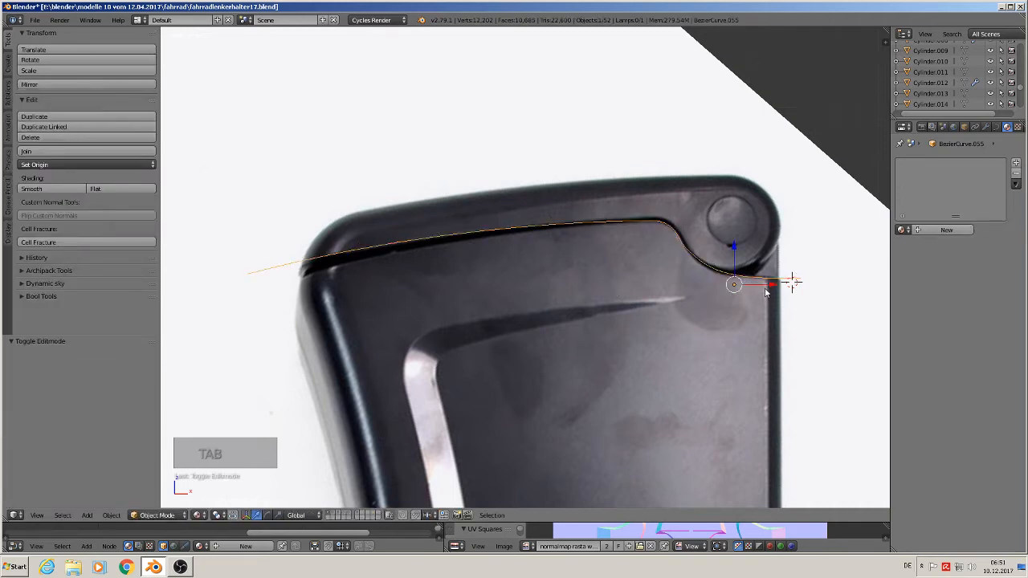
Move the finished seam curve 0.839 and a further 0.745 along X, past the white battery model to empty space above the red rear light.
scroll(725, 370, "down", 3)
middle_click_drag(709, 369, 540, 181, "shift")
scroll(589, 221, "down", 2)
scroll(541, 182, "down", 1)
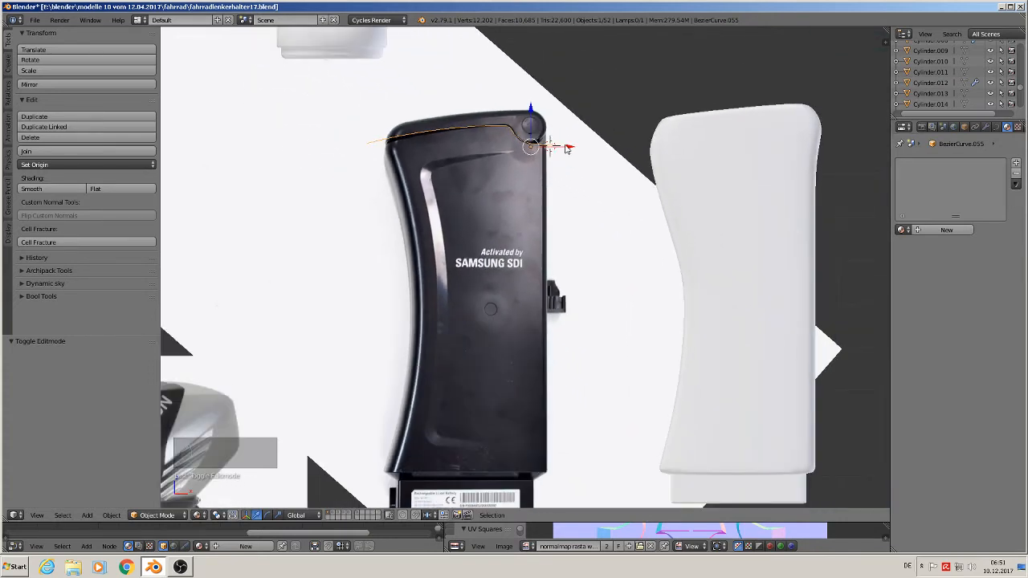
left_click_drag(565, 146, 927, 192)
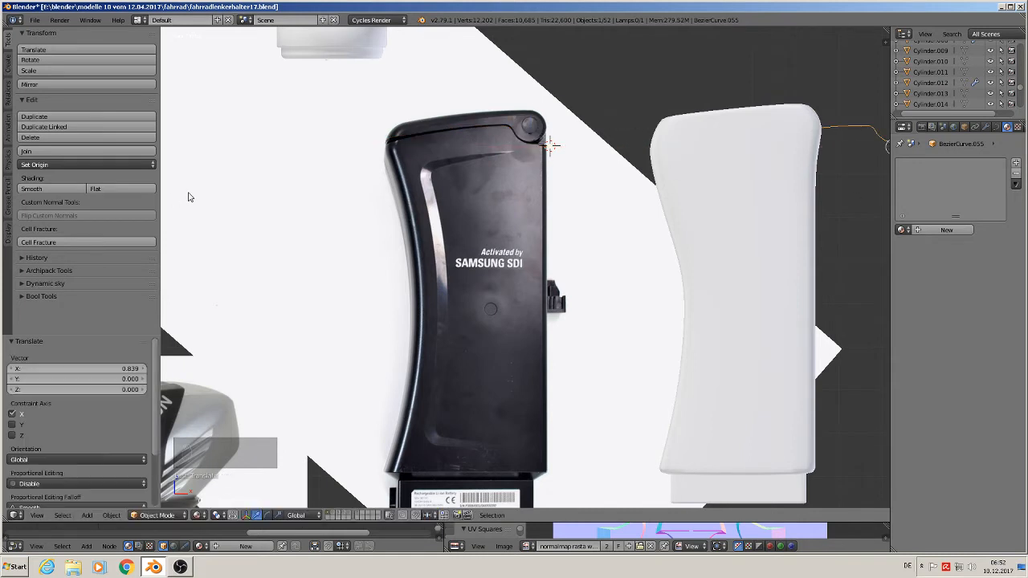
key("KP_1")
left_click_drag(521, 129, 833, 173)
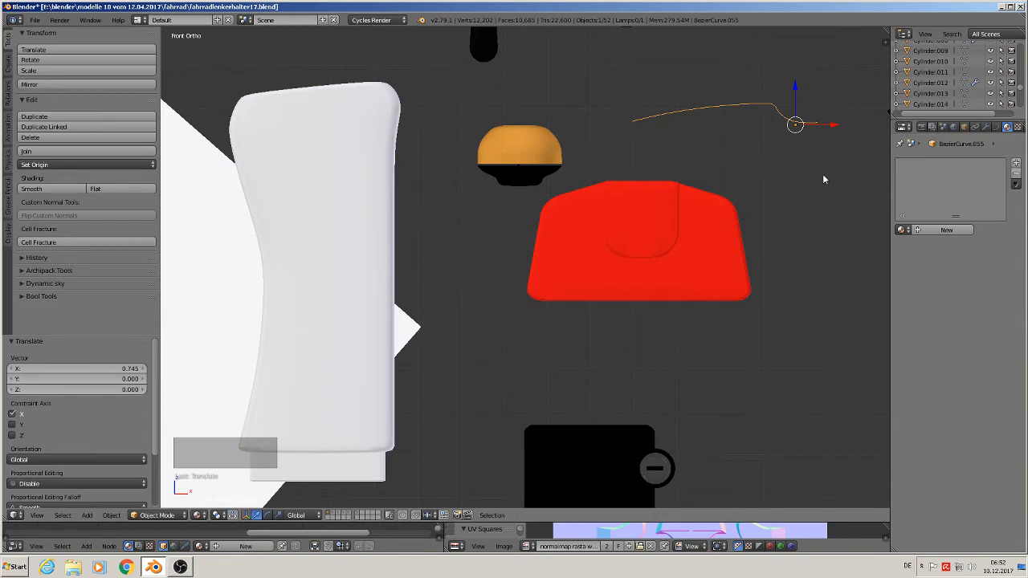
Duplicate the seam curve downward along Z and convert the copy to a mesh.
key("shift+d")
key("z")
left_click(798, 165)
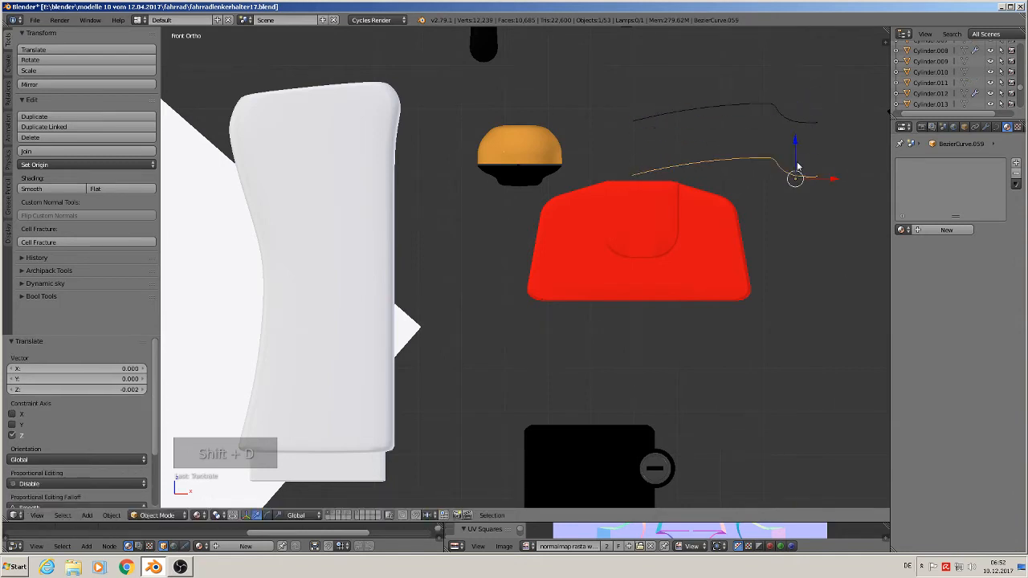
key("alt+c")
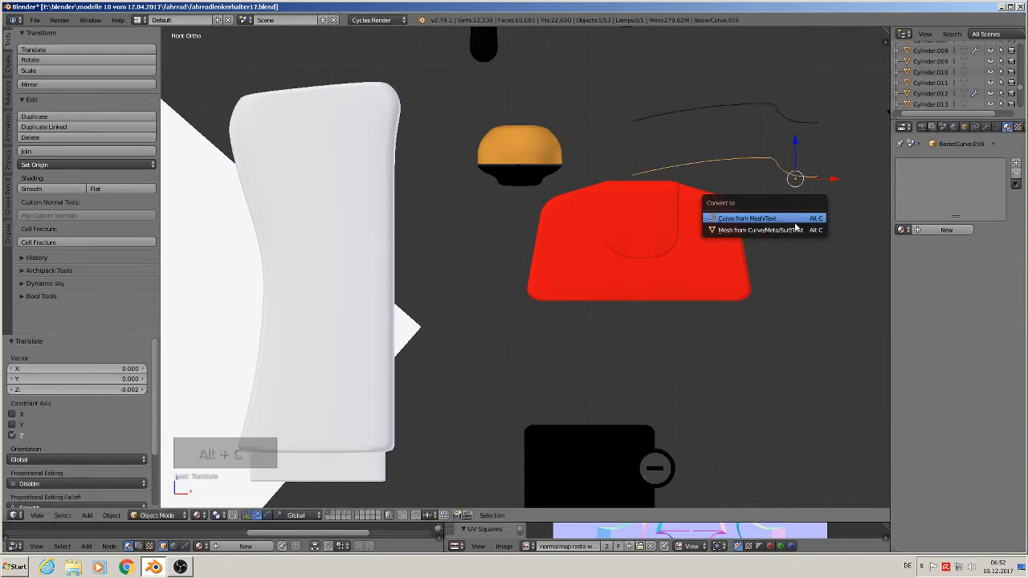
left_click(746, 230)
Extrude both end vertices of the seam mesh straight down along Z to below the red rear light.
key("Tab")
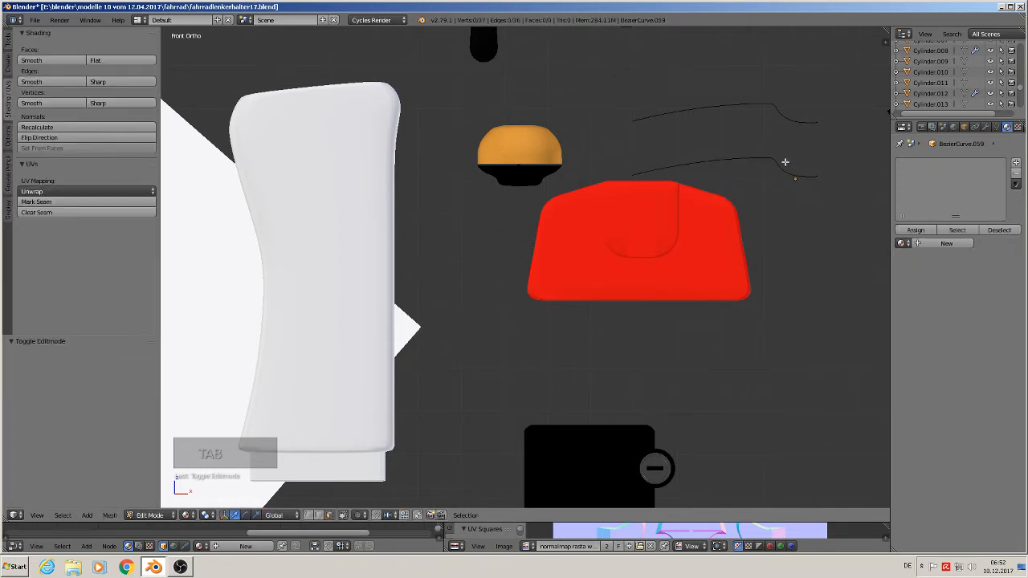
key("Tab")
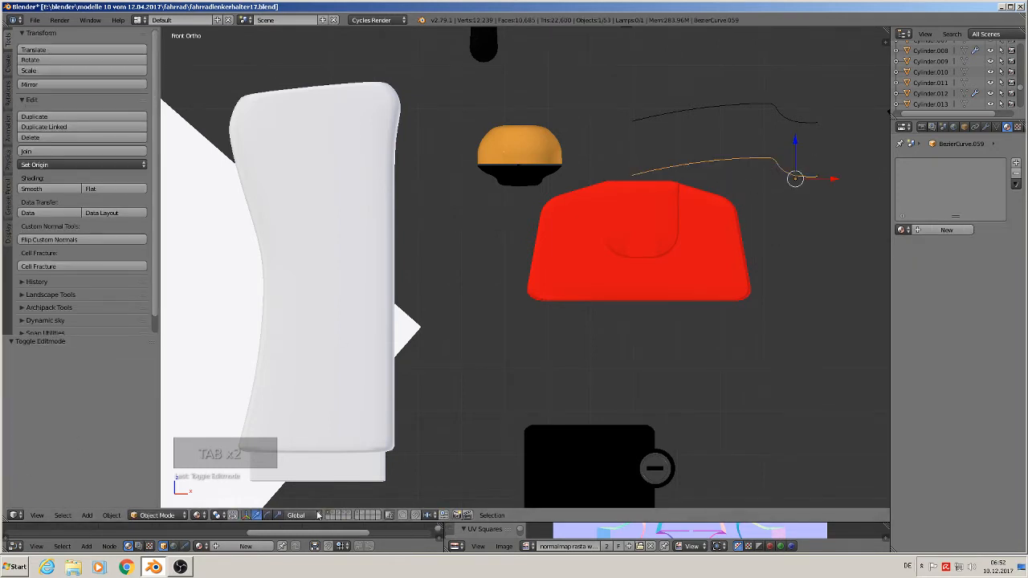
key("Tab")
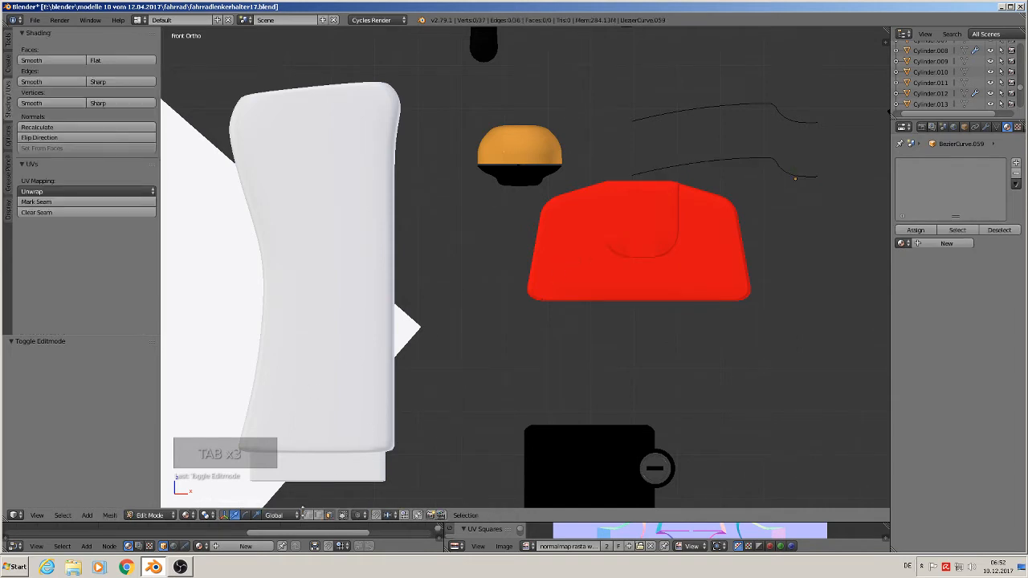
right_click(631, 175)
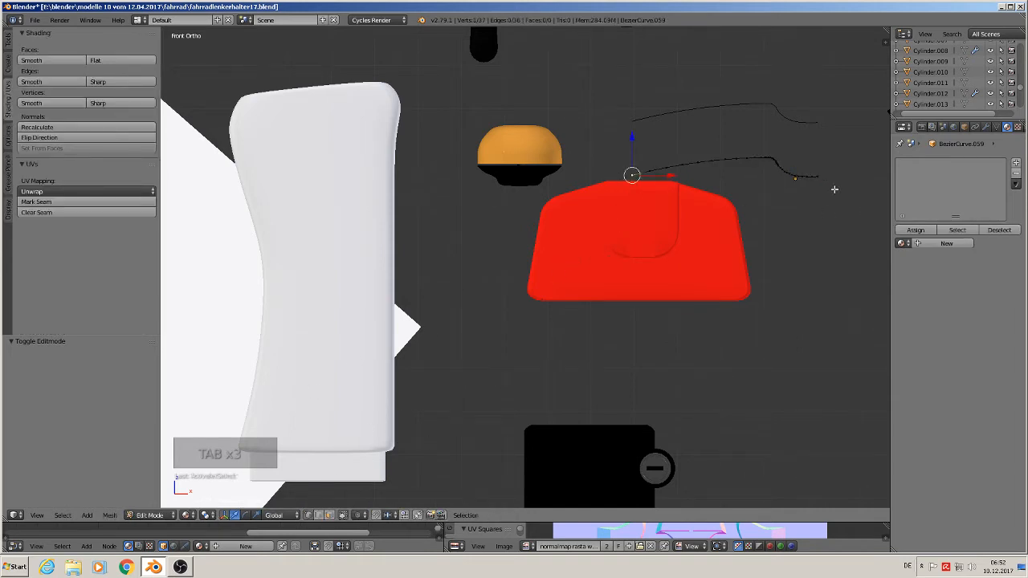
right_click(825, 184, "shift")
key("e")
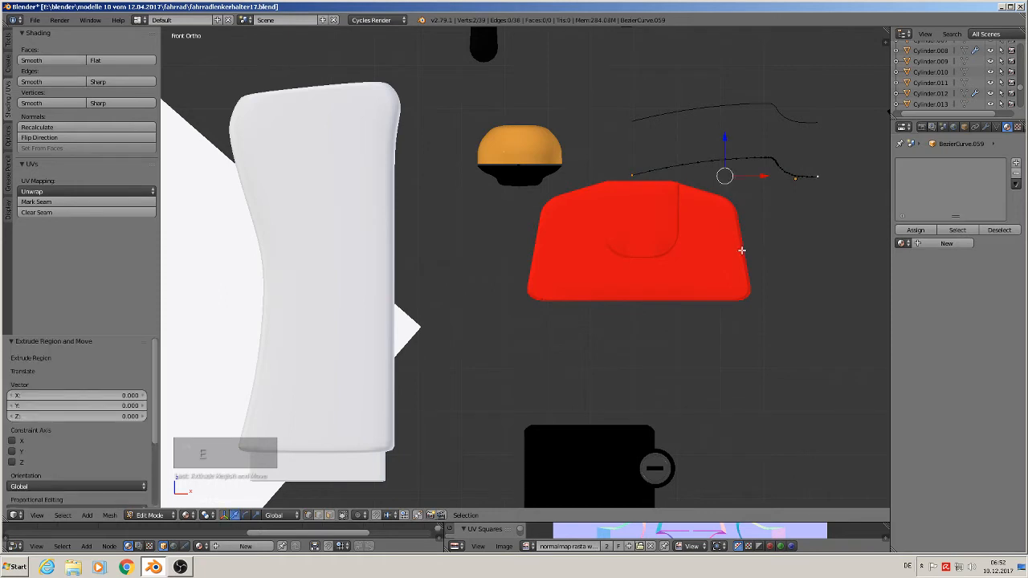
left_click_drag(725, 142, 755, 493)
middle_click_drag(748, 408, 667, 308, "shift")
Join the two lower vertices with an edge and fill the closed outline with a face.
key("f")
right_click(706, 256, "alt")
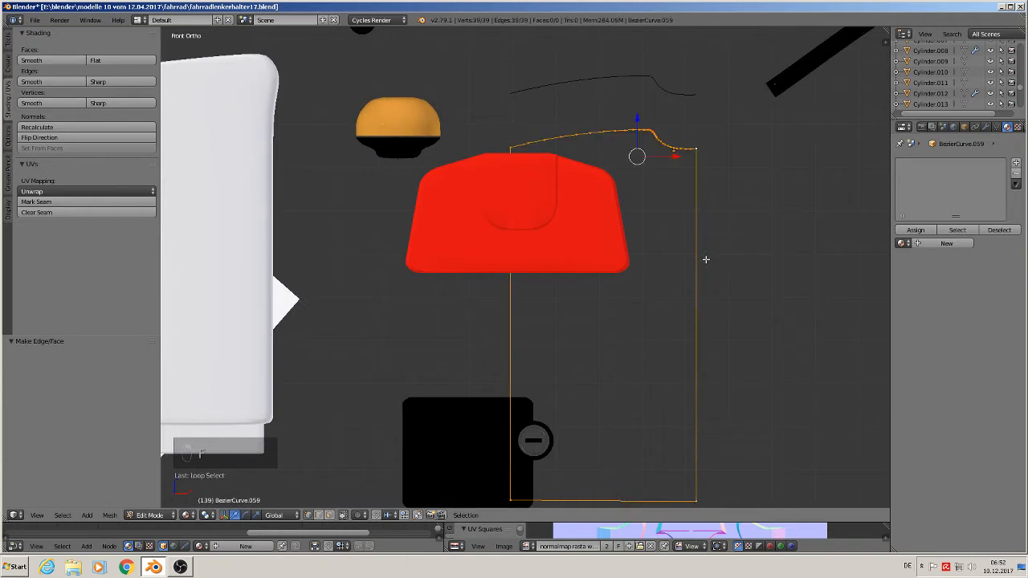
key("f")
Extrude the filled face along Y into a deep solid block, leave Edit Mode and return to front view.
middle_click_drag(698, 269, 638, 289)
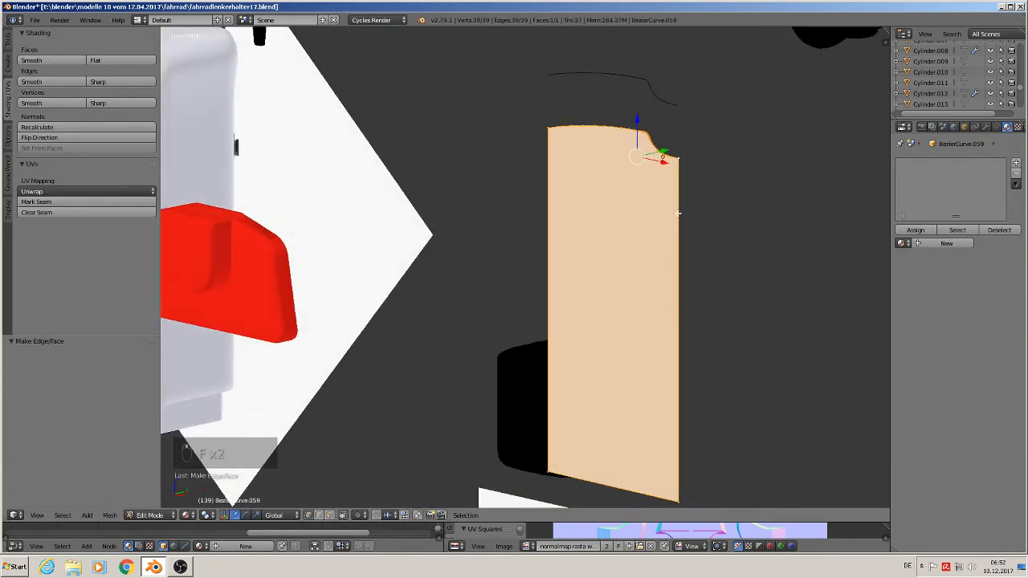
key("e")
key("g")
key("y")
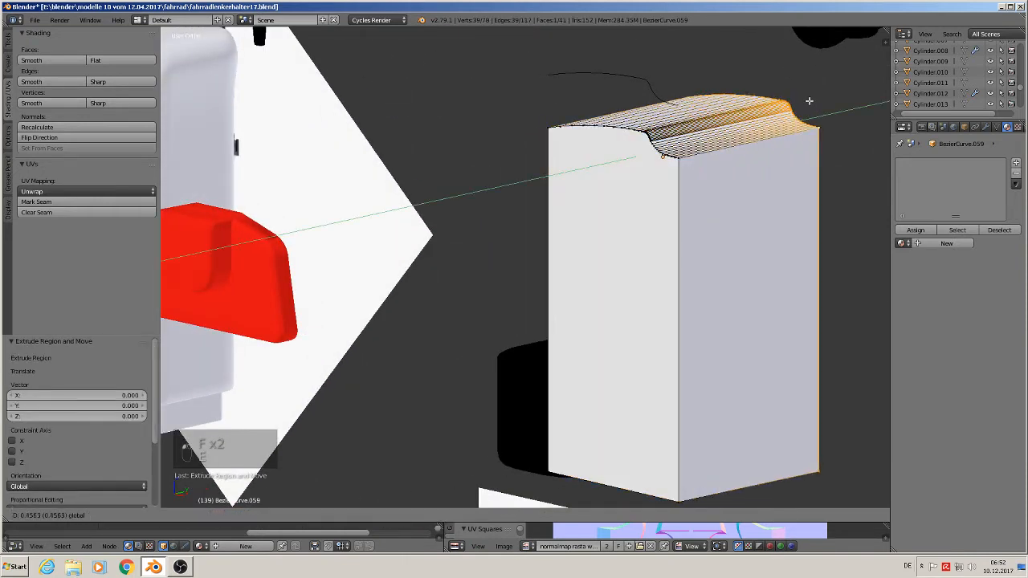
left_click(346, 52)
key("Tab")
scroll(741, 222, "down", 8)
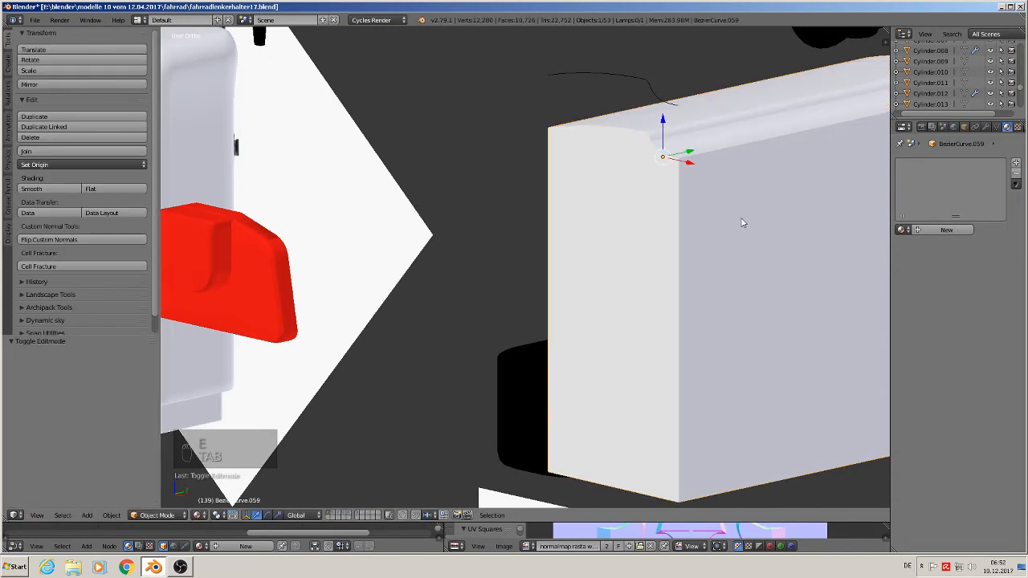
key("KP_1")
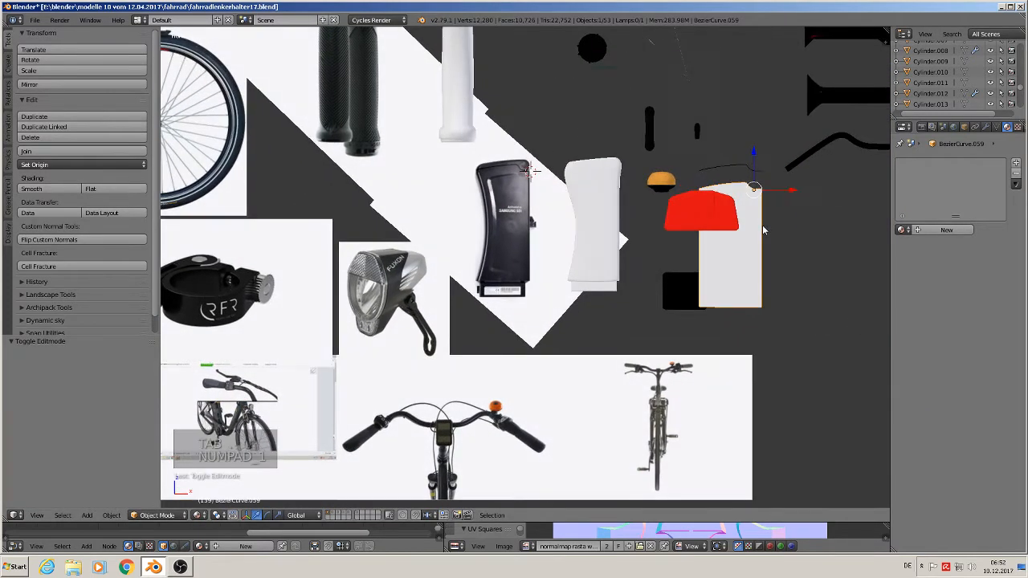
Apply rotation and scale to the cutting block and set its origin to its geometry.
scroll(760, 231, "up", 1)
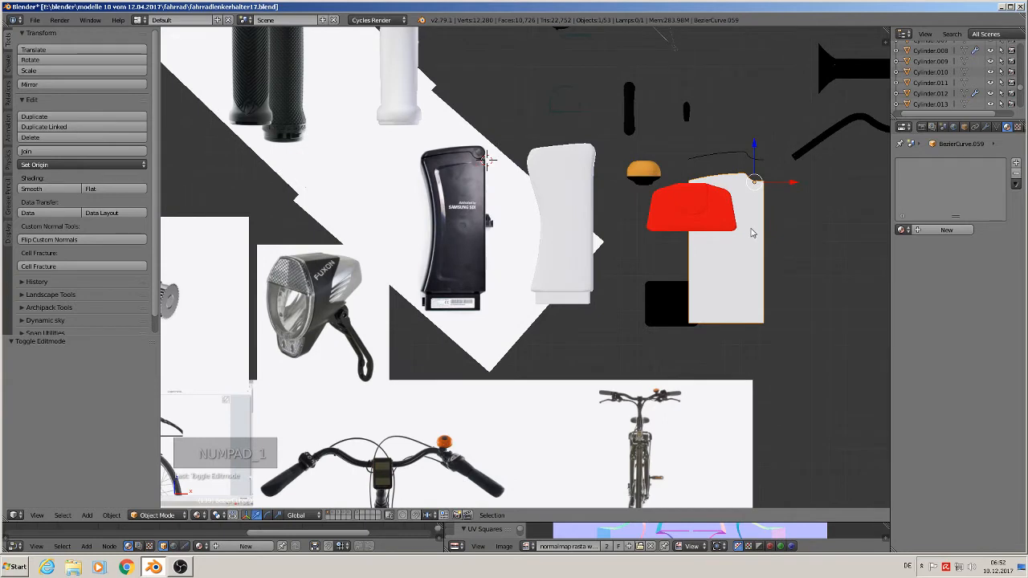
scroll(752, 232, "up", 1)
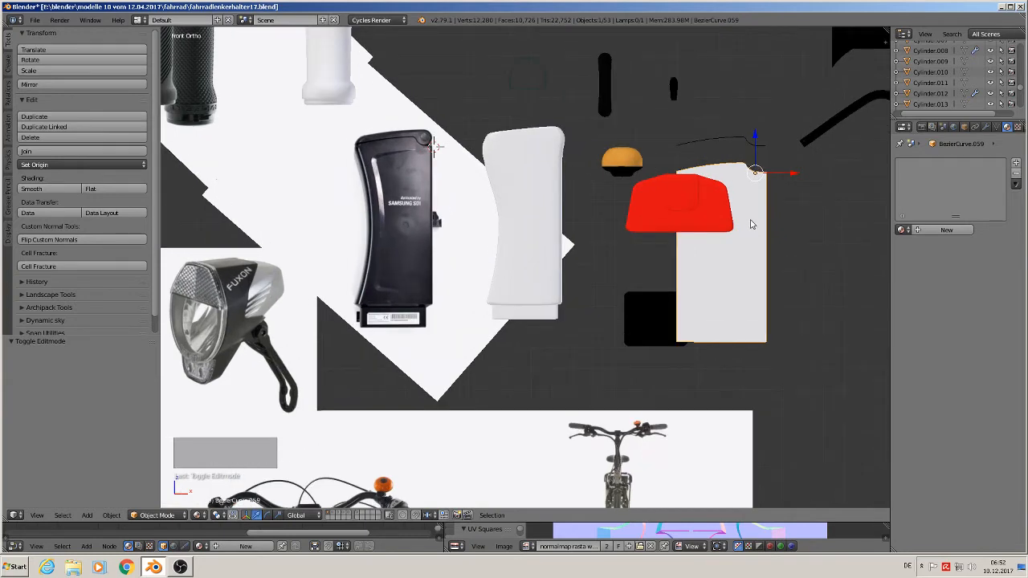
scroll(752, 224, "up", 2)
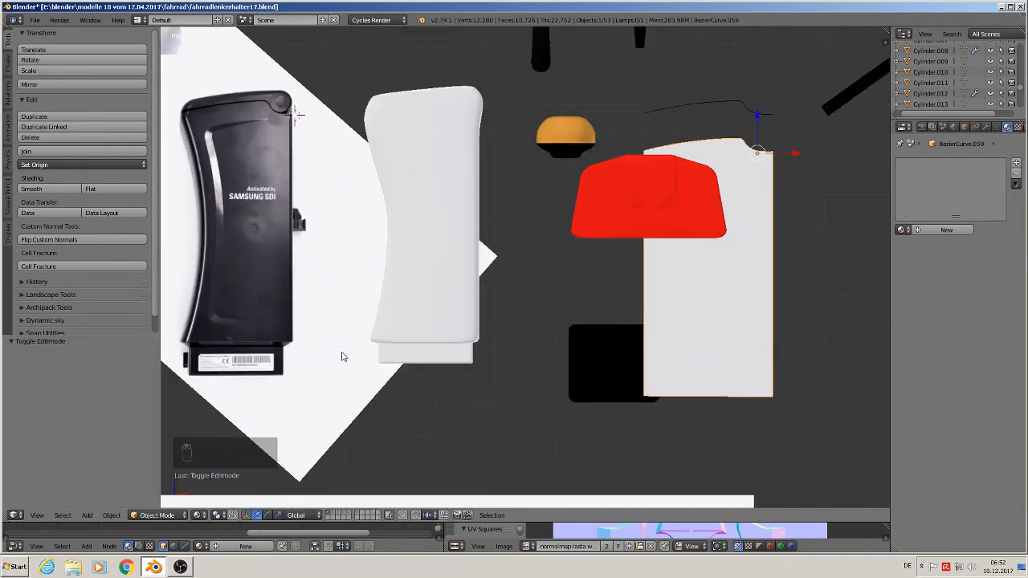
left_click(111, 515)
mouse_move(154, 433)
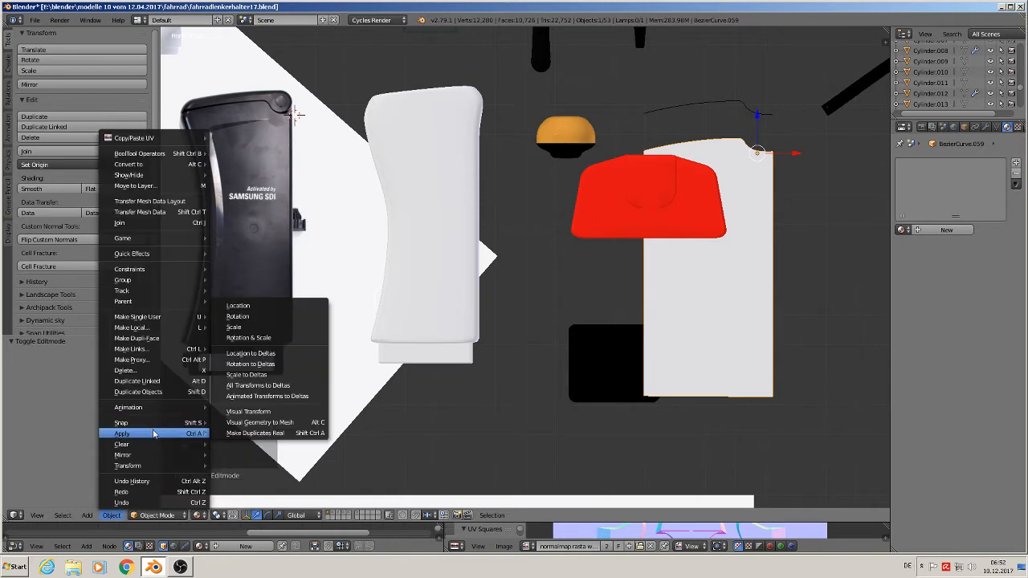
left_click(273, 337)
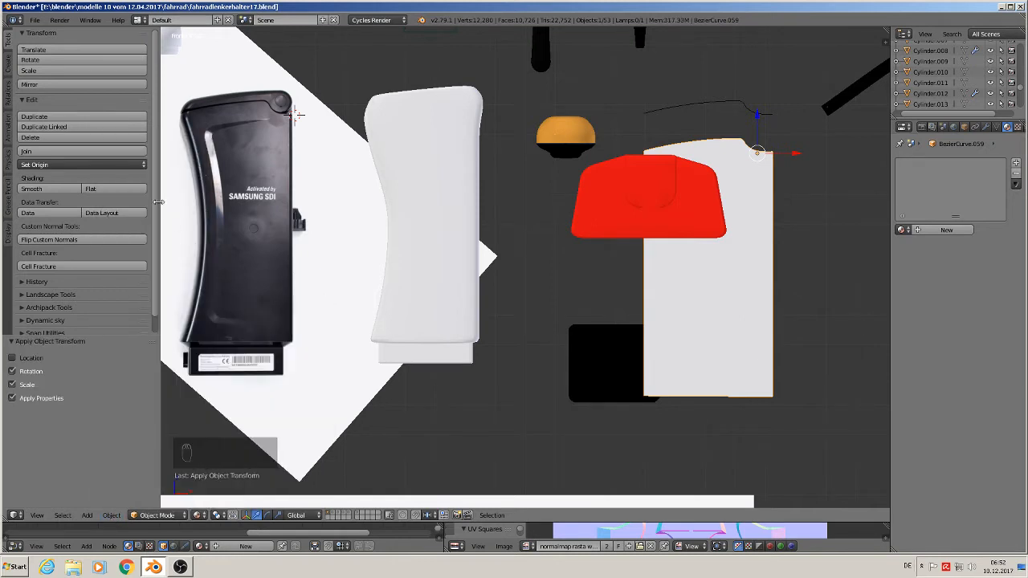
left_click(95, 164)
left_click(56, 185)
Duplicate the battery's main body, moving the copy about 1.608 along X and about 0.151 down along Z.
scroll(371, 243, "down", 2)
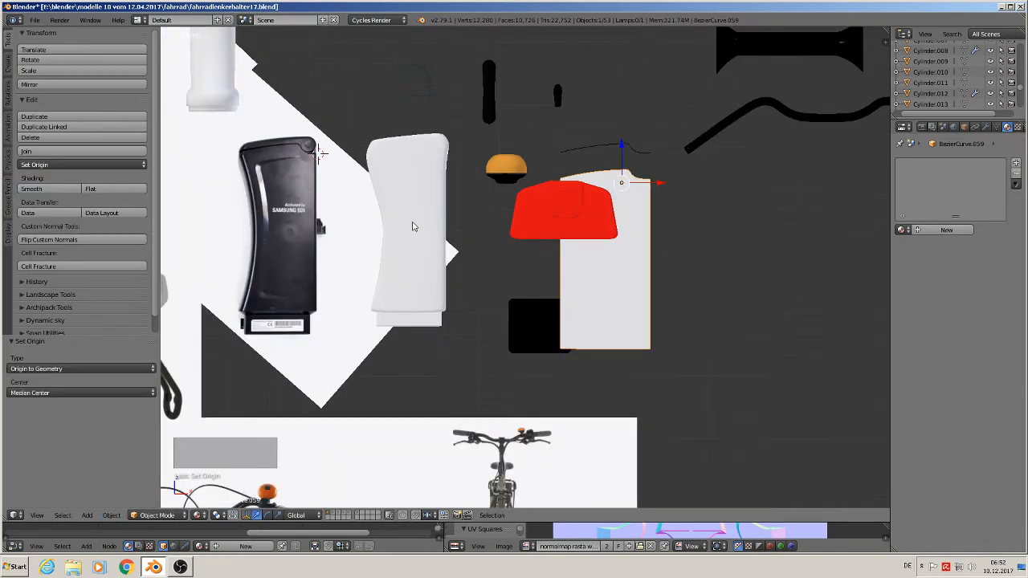
right_click(413, 226)
key("shift+d")
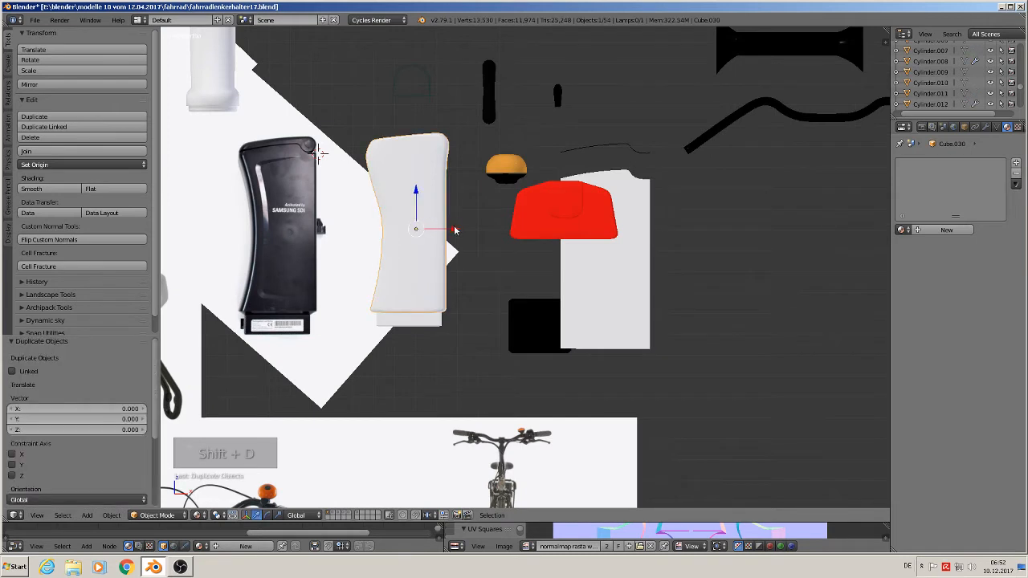
key("x")
left_click(775, 246)
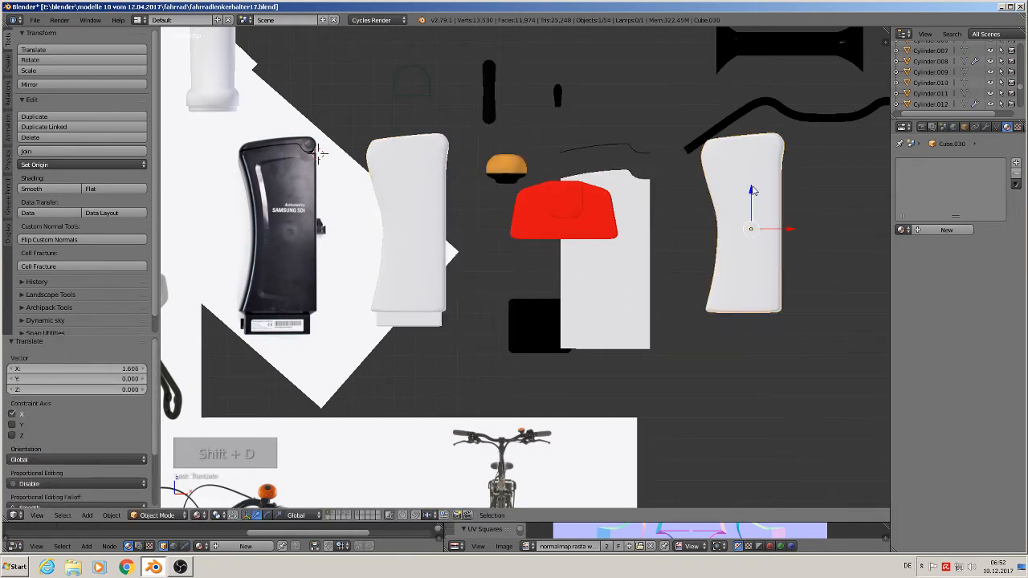
left_click_drag(751, 190, 717, 235)
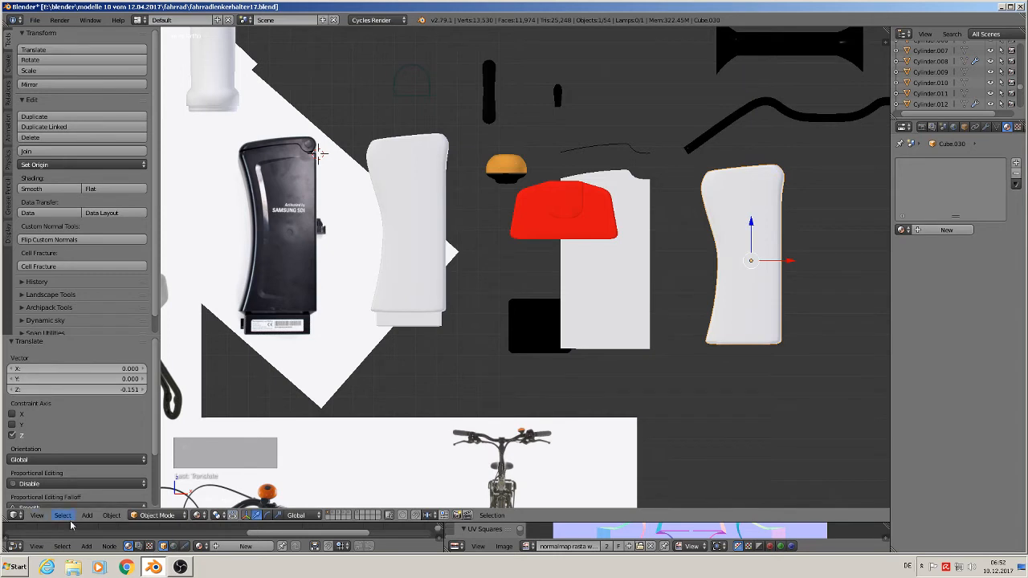
Apply rotation and scale to the duplicated battery body and set its origin to its geometry.
left_click(110, 514)
mouse_move(150, 435)
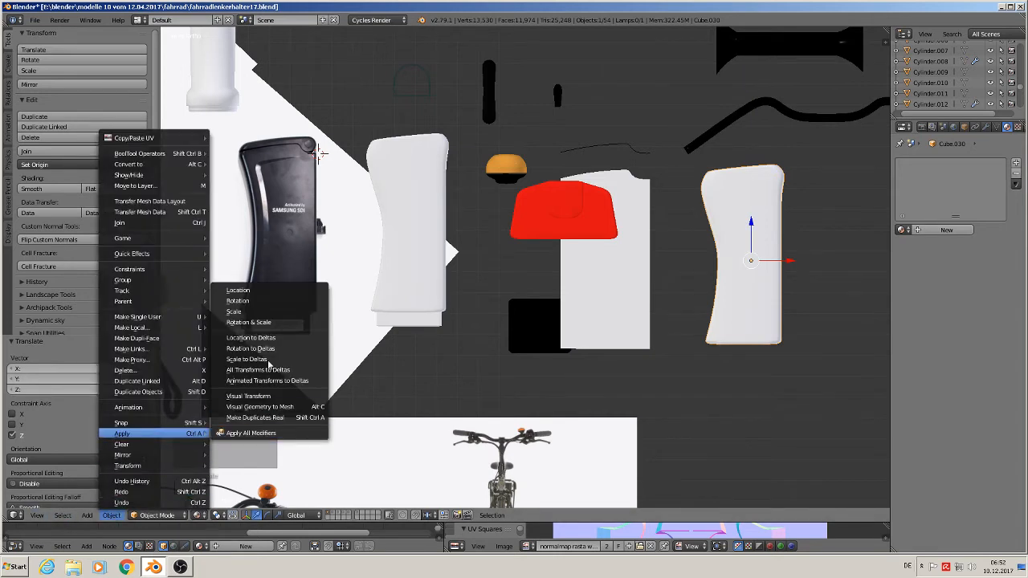
left_click(269, 322)
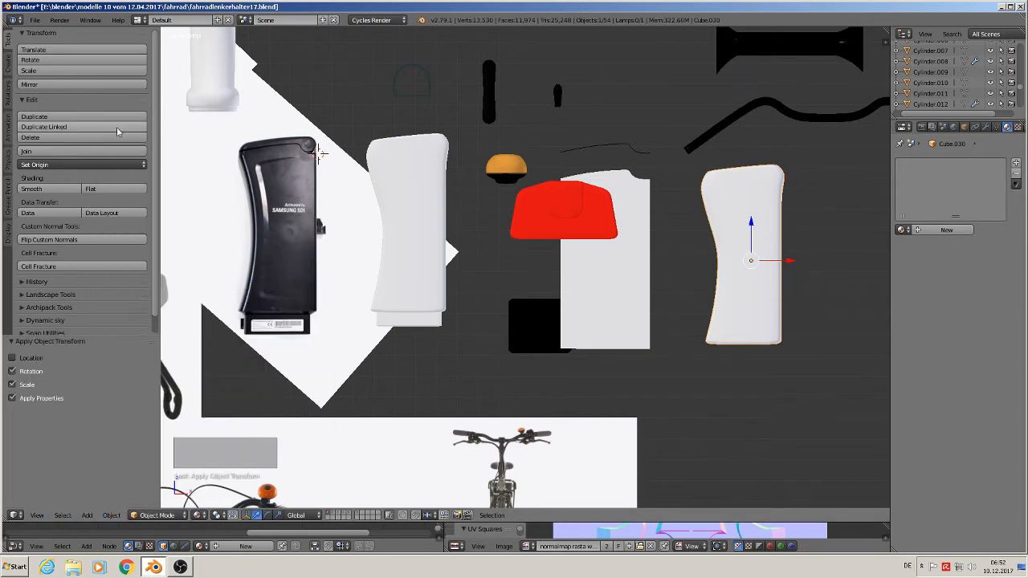
left_click(80, 164)
left_click(101, 190)
Move the cutting block about 0.657 along X and about -0.807 along Y so it encloses the battery copy below the cap.
right_click(627, 257)
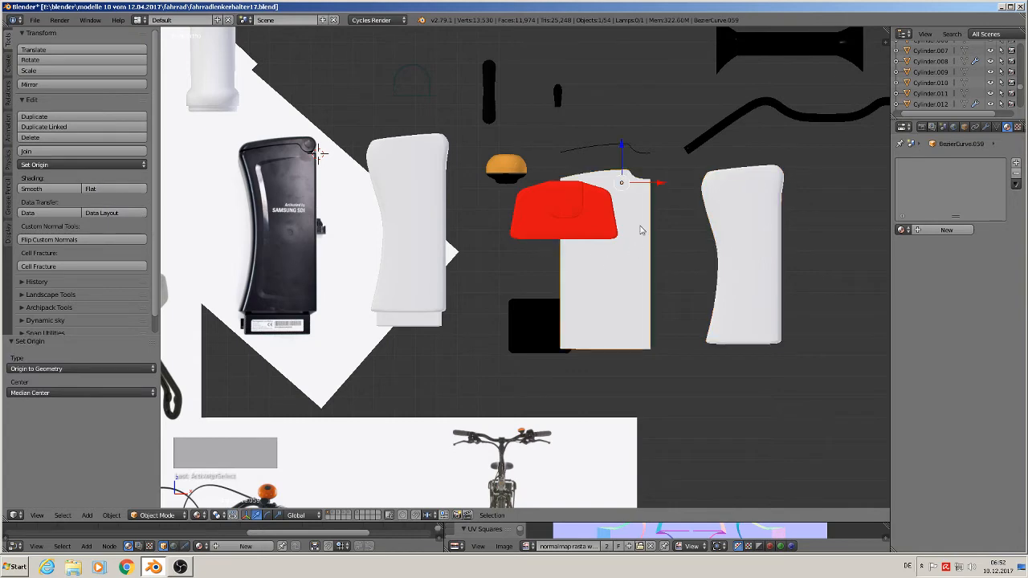
key("g")
key("x")
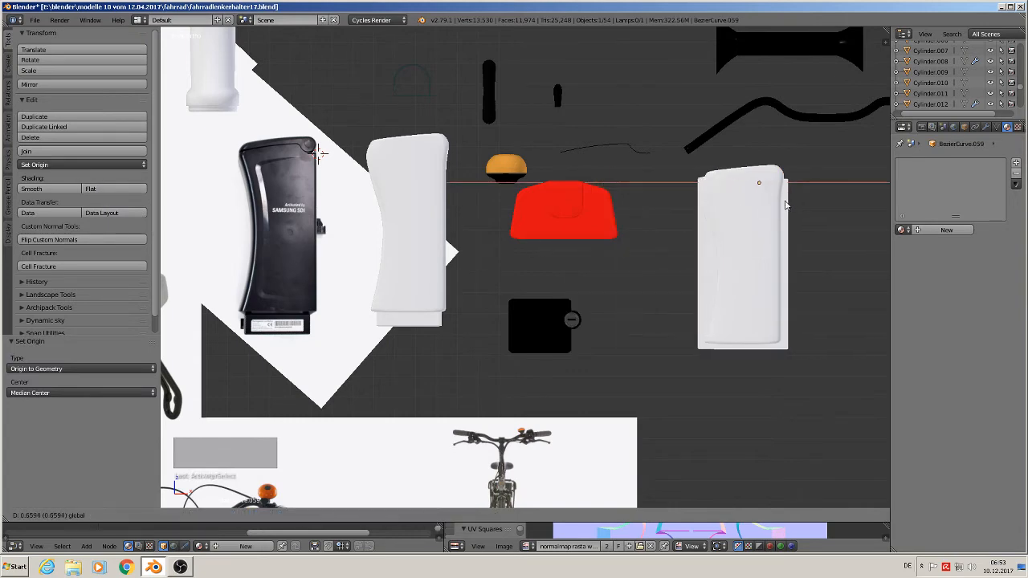
left_click(785, 206)
middle_click_drag(822, 196, 747, 245)
key("g")
key("y")
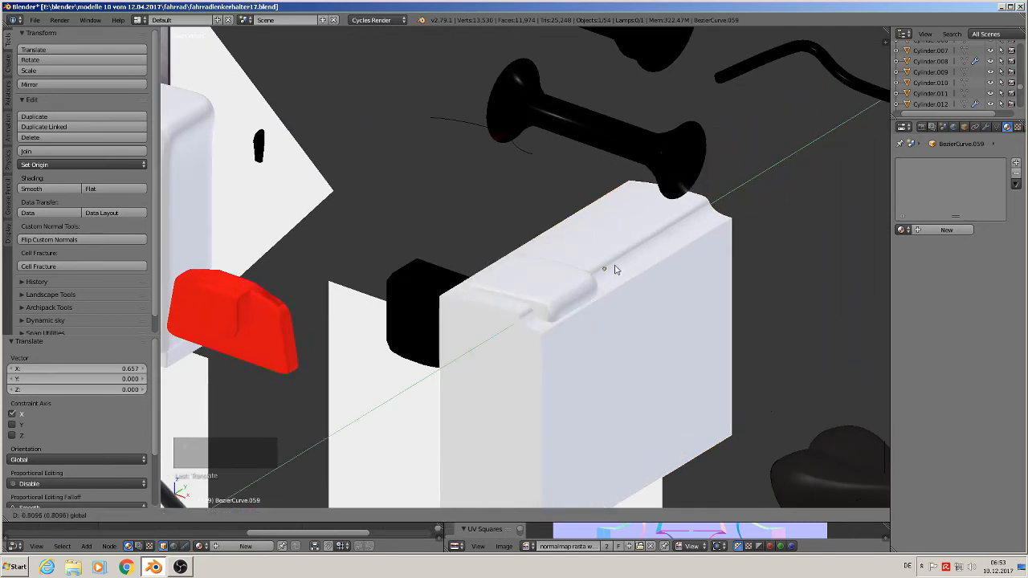
left_click(614, 283)
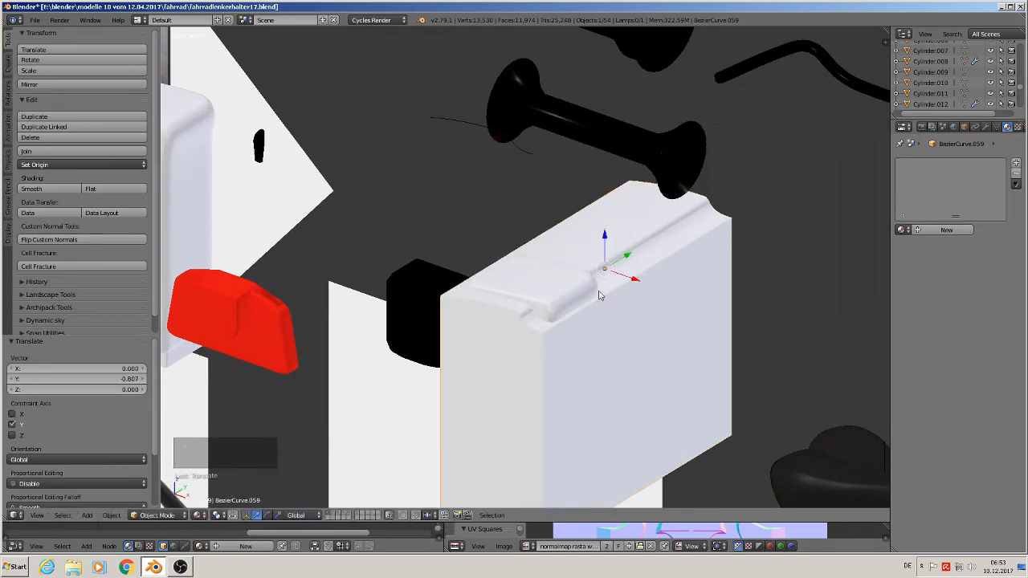
Replace the battery copy's Subdivision Surface modifier with a new one and apply it to the mesh.
key("KP_1")
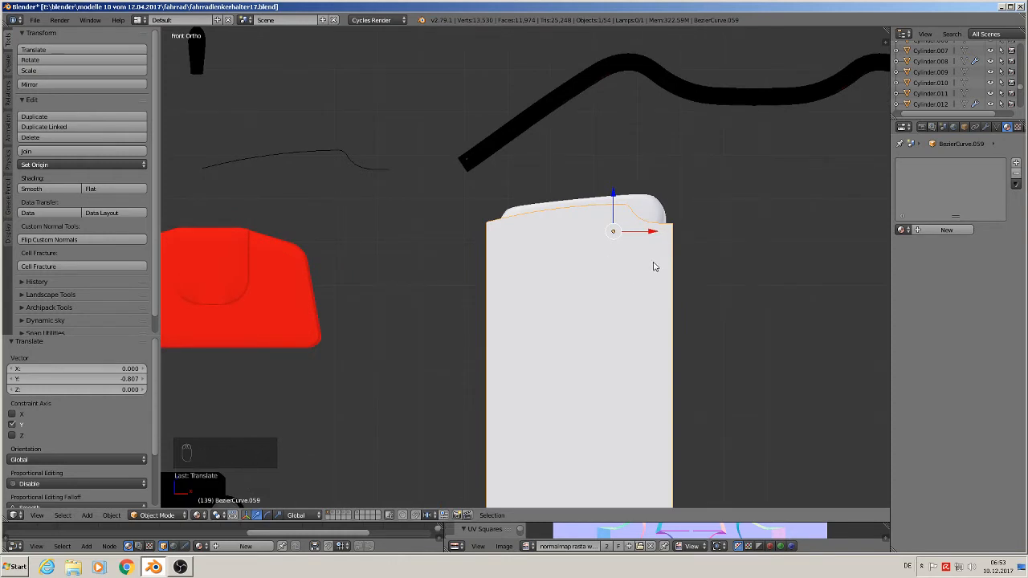
scroll(659, 271, "down", 2)
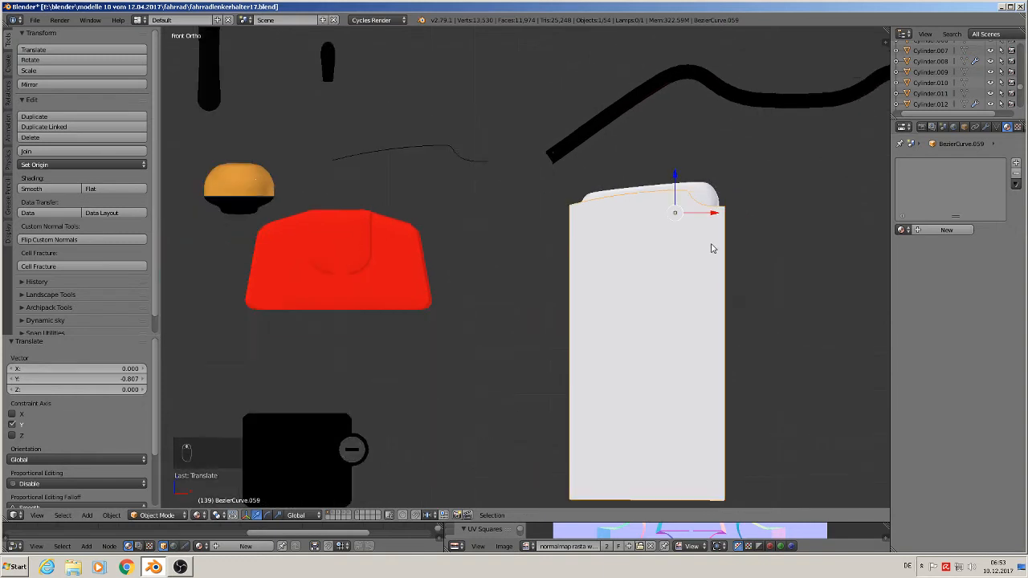
middle_click_drag(711, 248, 686, 289)
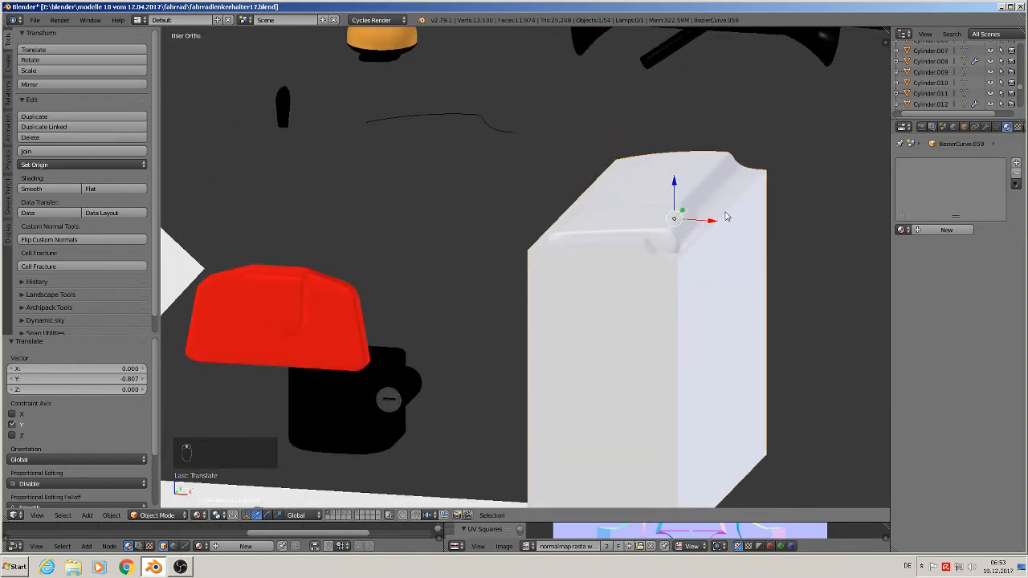
middle_click_drag(536, 308, 573, 310)
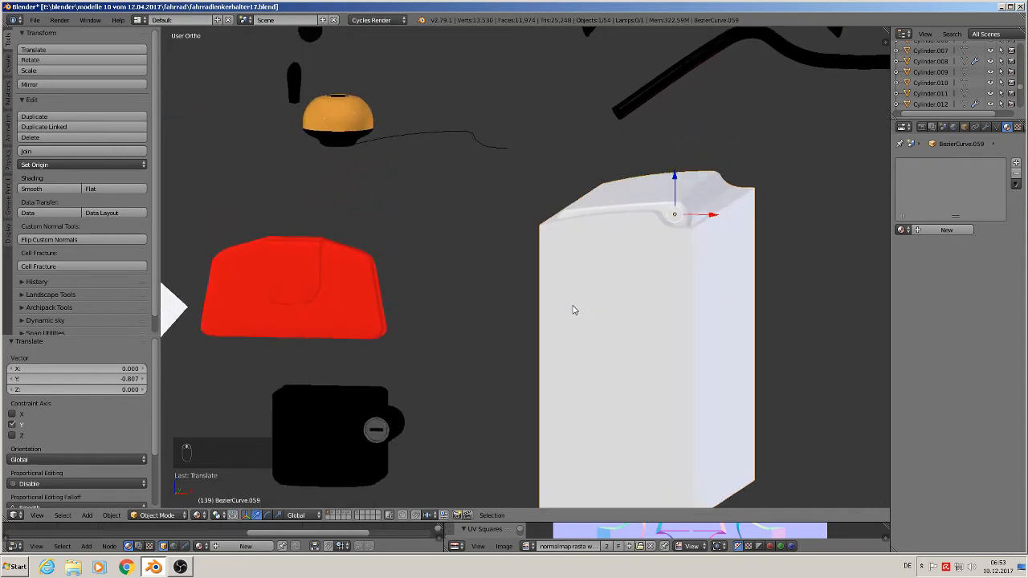
right_click(676, 206)
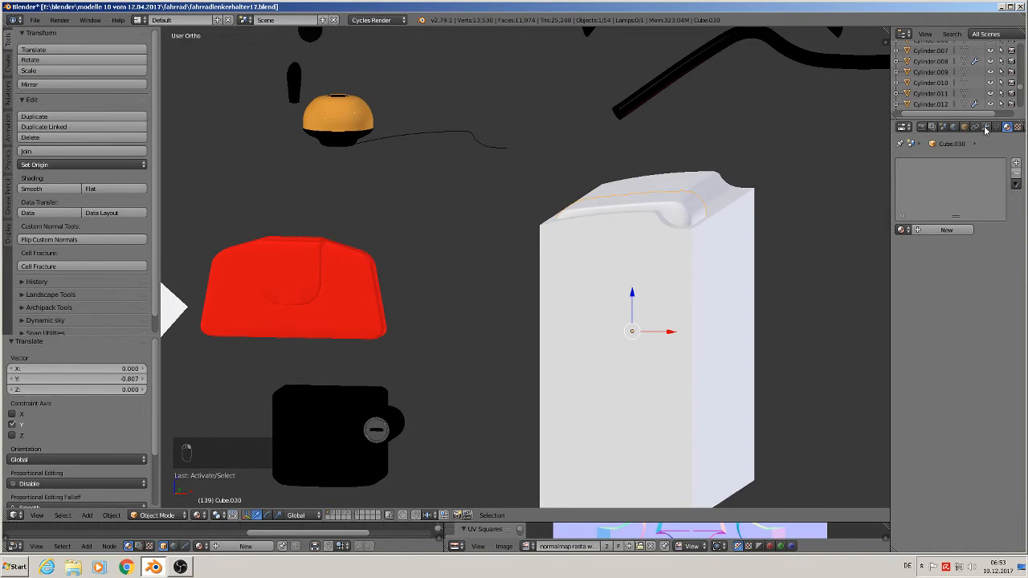
left_click(985, 127)
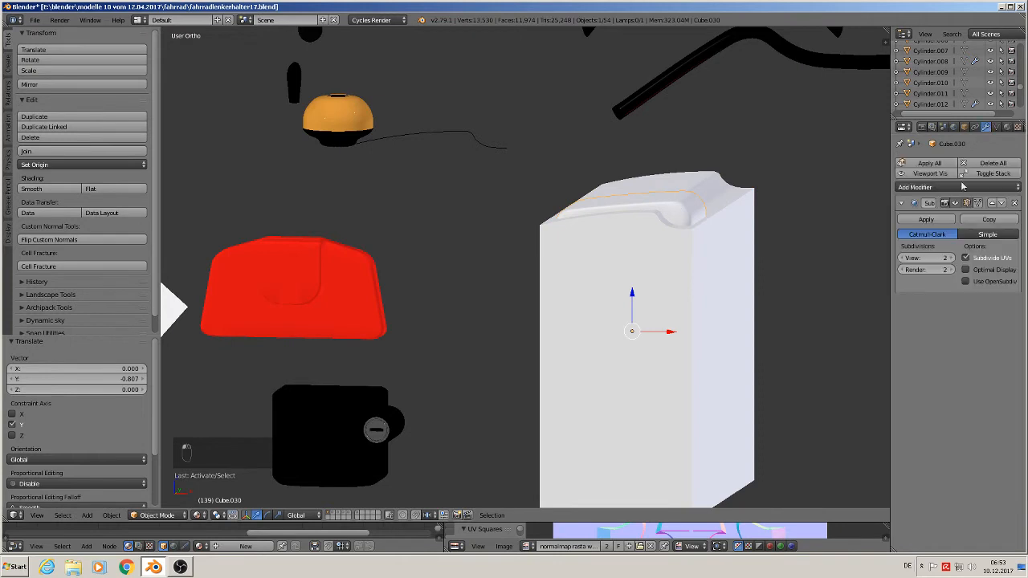
left_click(1014, 203)
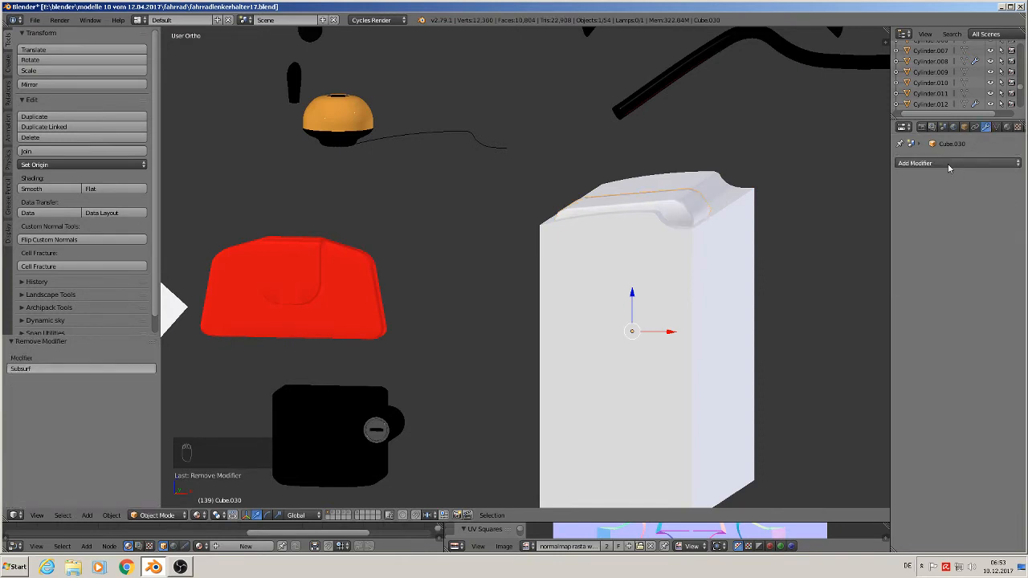
left_click(956, 164)
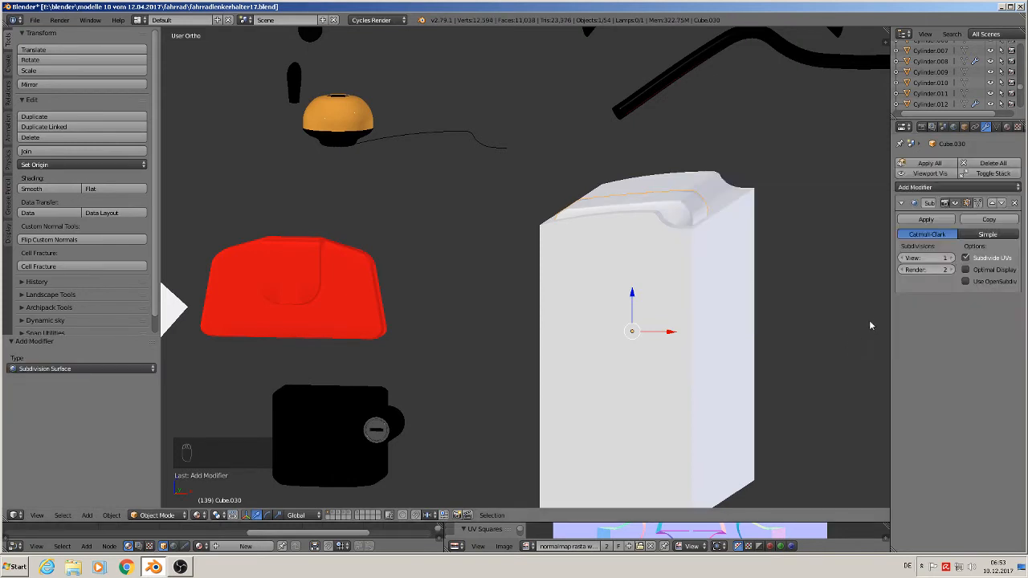
left_click(938, 223)
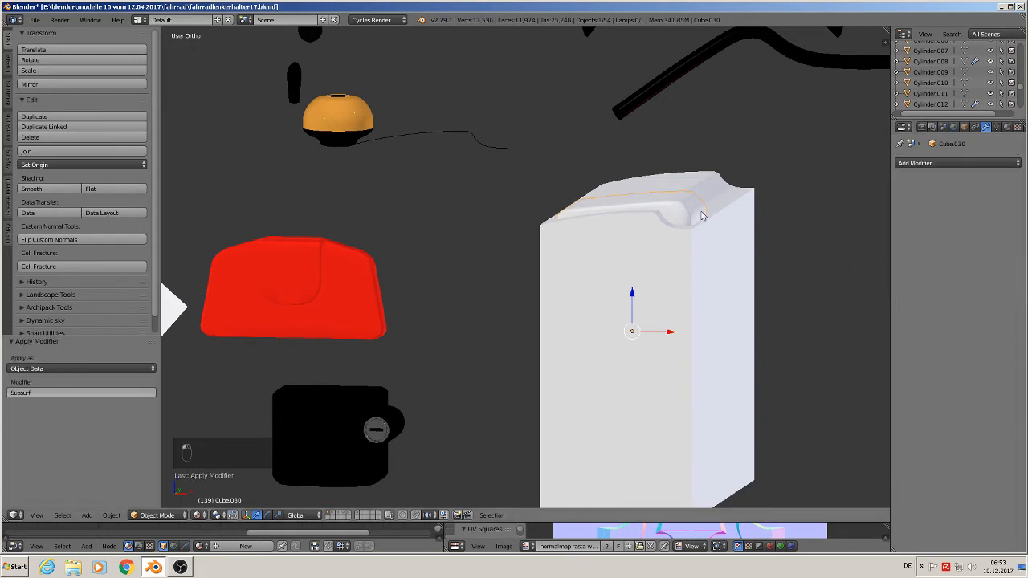
Apply rotation and scale again to the subdivided battery copy.
left_click(112, 515)
mouse_move(144, 434)
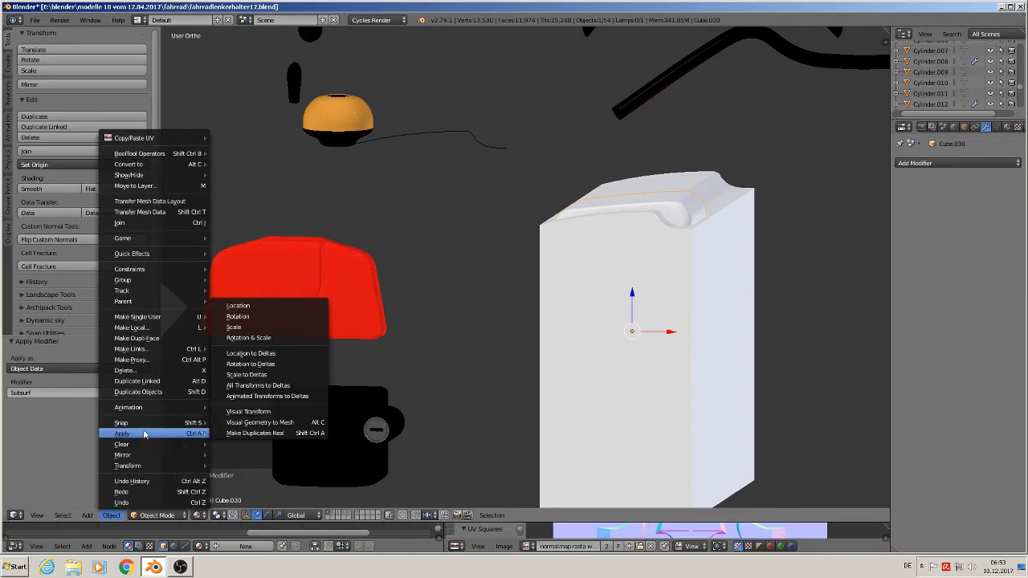
left_click(112, 515)
mouse_move(145, 435)
left_click(268, 338)
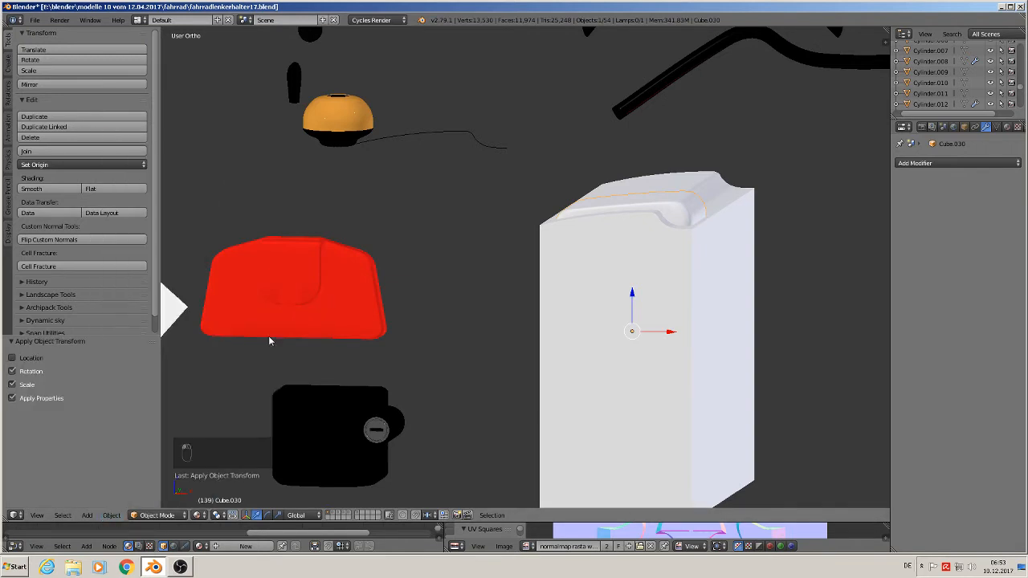
Add a Boolean modifier to the battery copy, set to Difference with the cutting block as its object, and apply it.
right_click(681, 285)
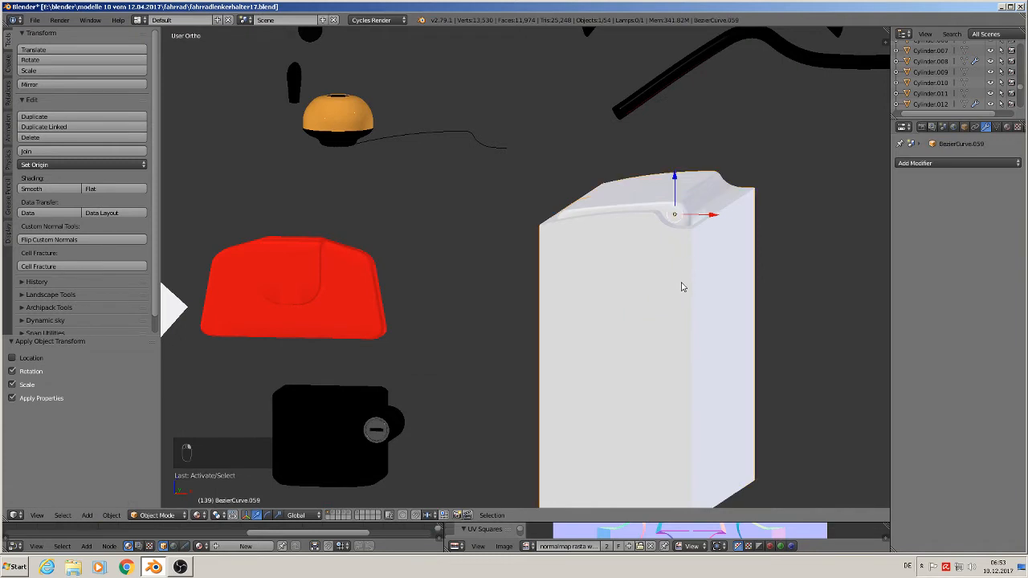
right_click(677, 207)
left_click(956, 163)
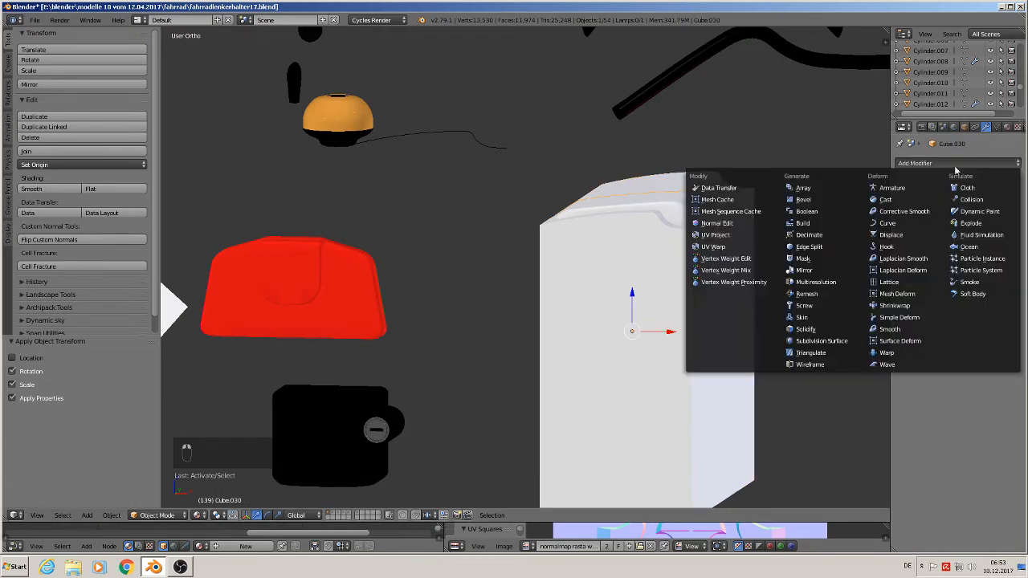
left_click(831, 212)
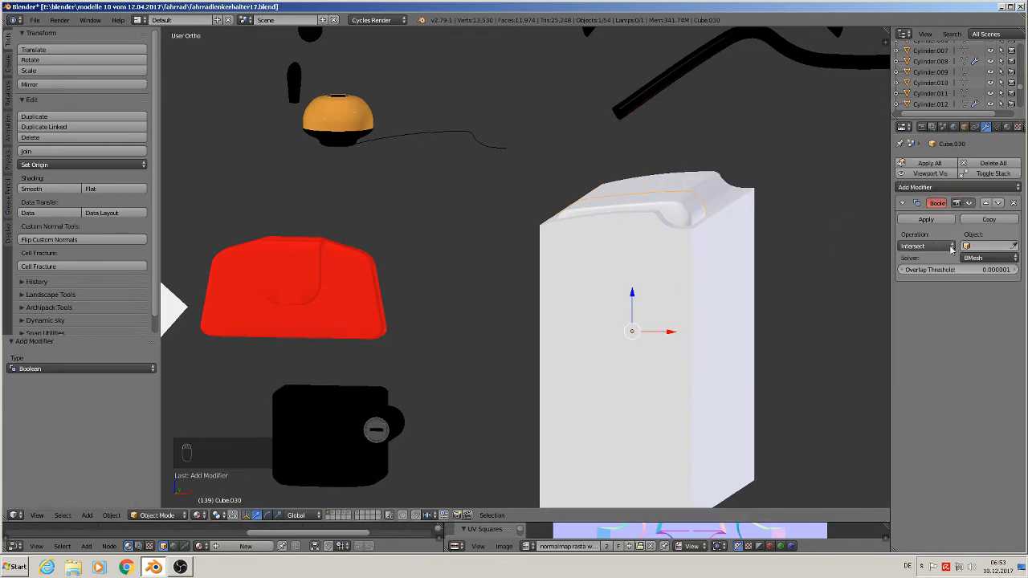
left_click(936, 248)
left_click(923, 210)
left_click(992, 245)
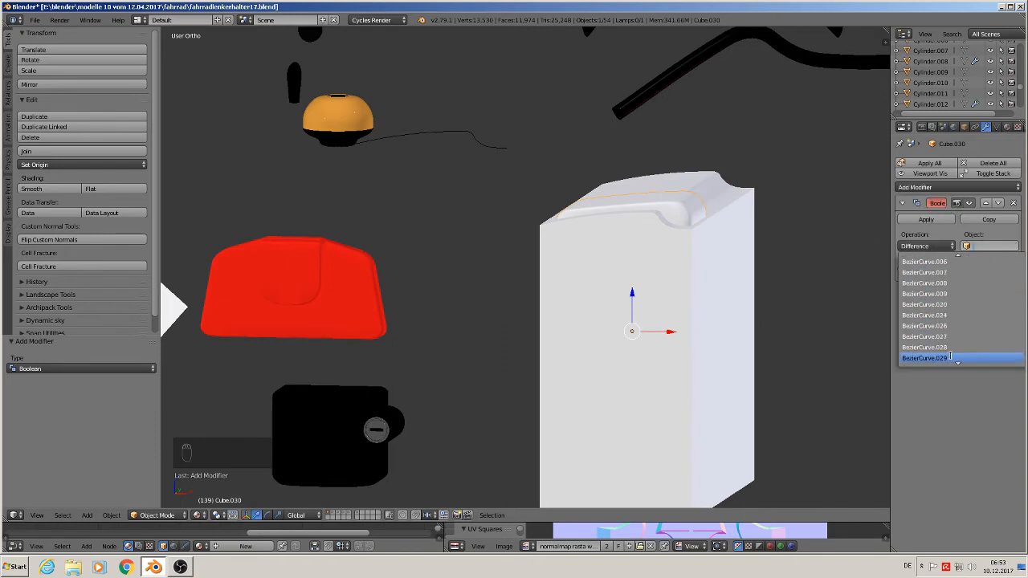
scroll(951, 355, "down", 8)
left_click(949, 355)
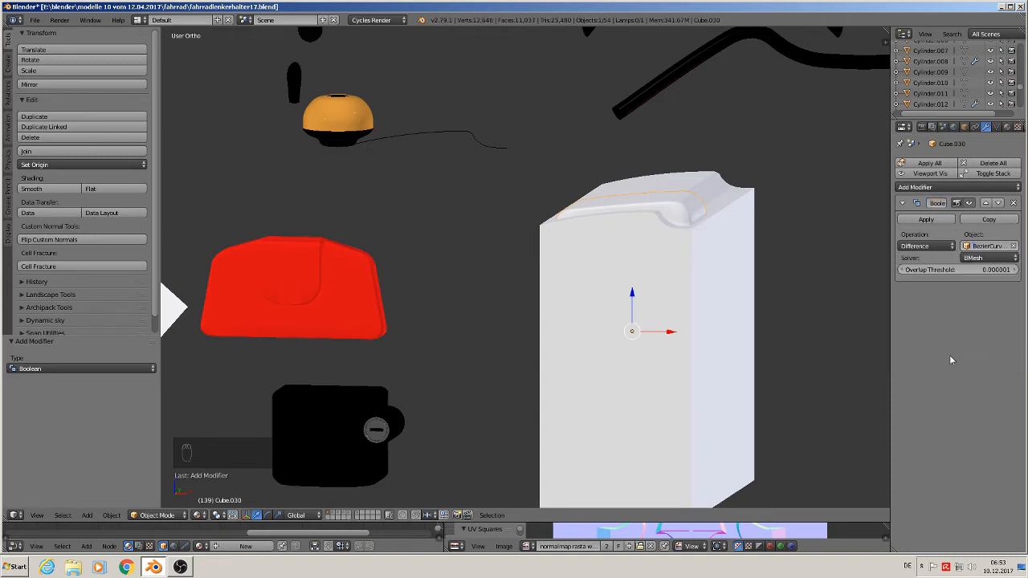
left_click(926, 219)
Move the cutting block about 0.626 along X, clear of the cut-off battery cap.
scroll(673, 336, "down", 2)
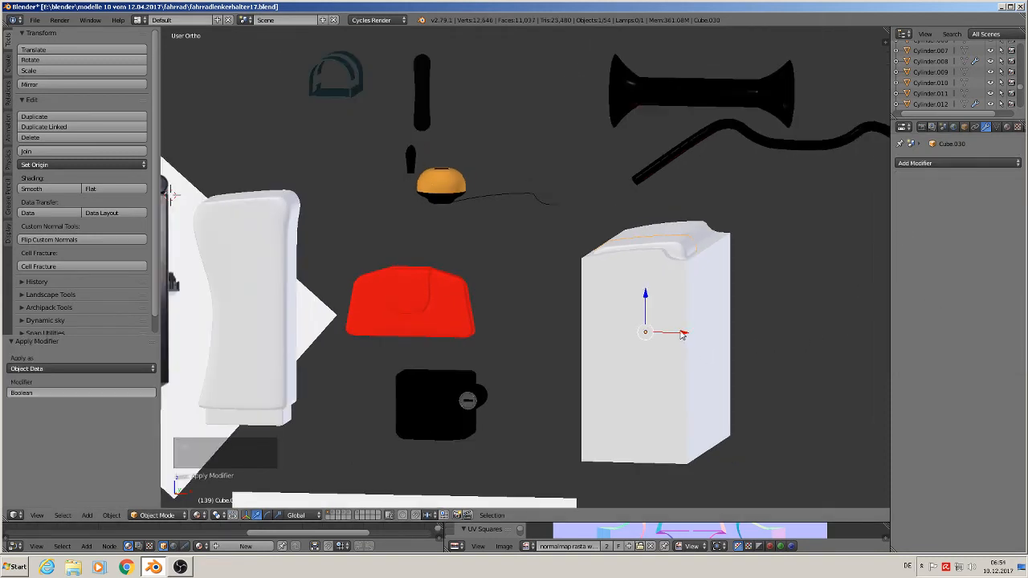
right_click(687, 294)
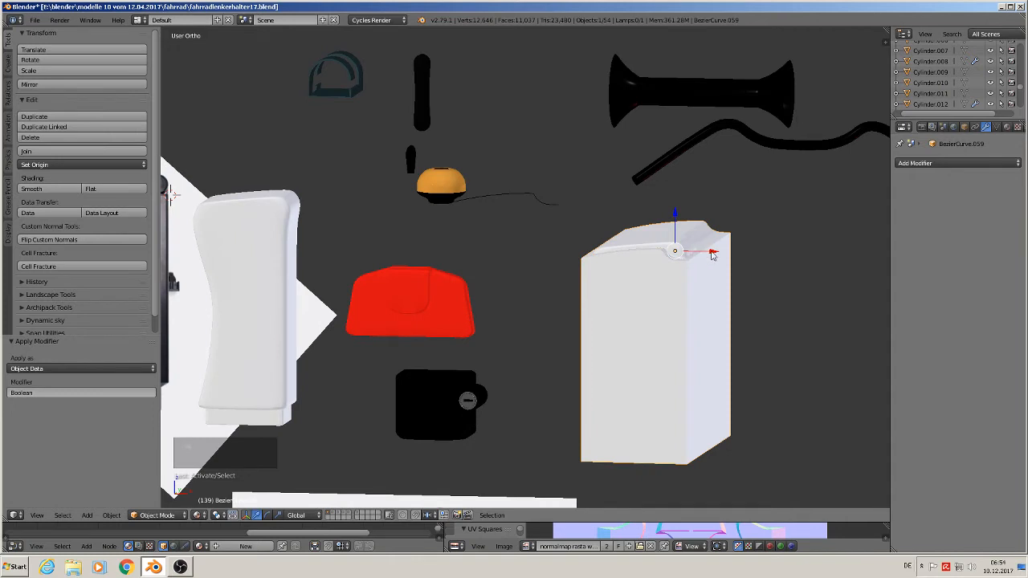
left_click_drag(712, 253, 798, 278)
scroll(768, 273, "up", 2)
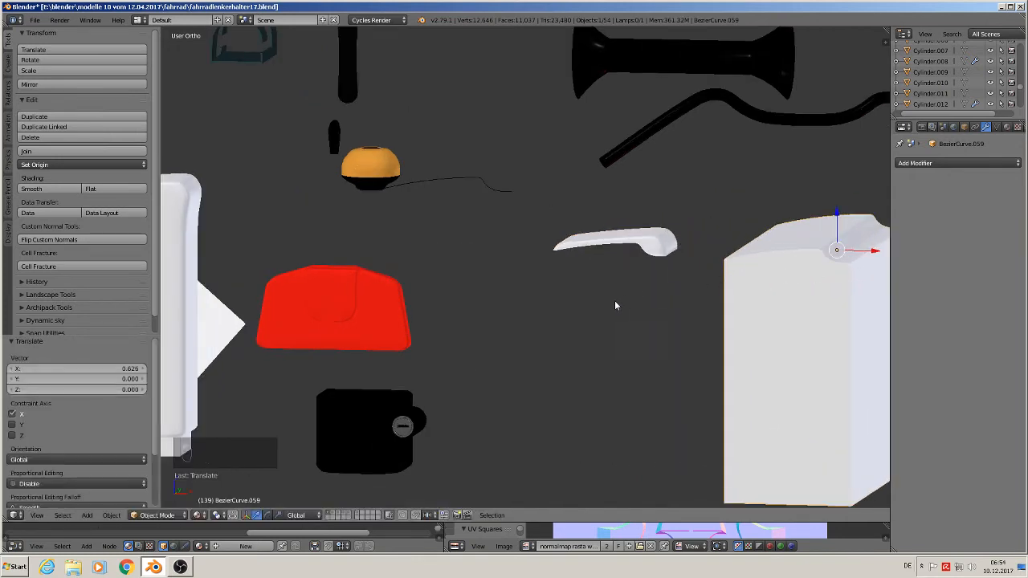
scroll(628, 302, "down", 2)
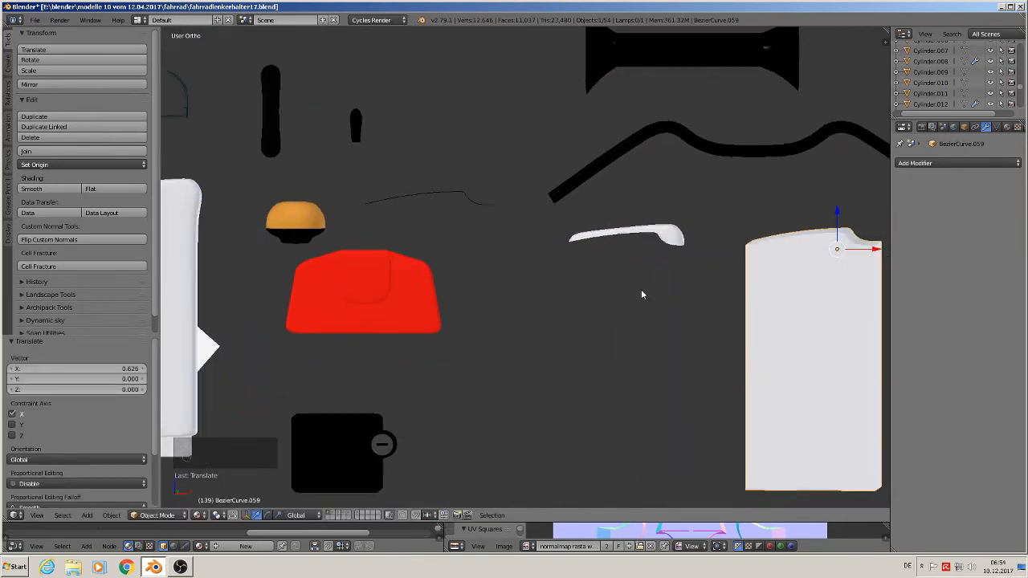
Nudge the cutting block about 0.018 further along X.
scroll(685, 283, "down", 1)
scroll(698, 280, "down", 1)
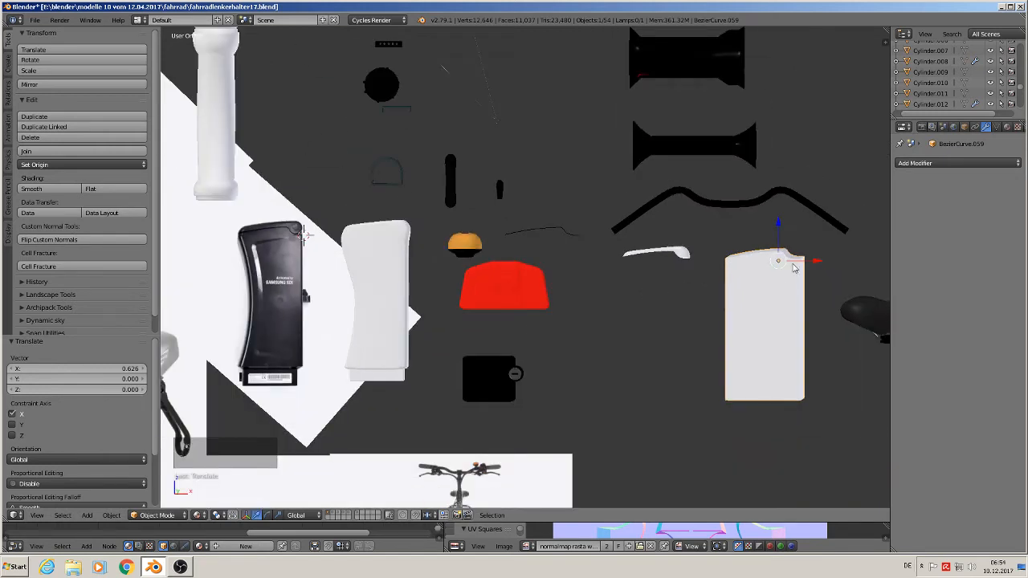
mouse_move(816, 261)
left_mouse_down()
mouse_move(859, 258)
mouse_move(774, 268)
mouse_move(817, 263)
left_mouse_up()
middle_click_drag(800, 302, 725, 321, "shift")
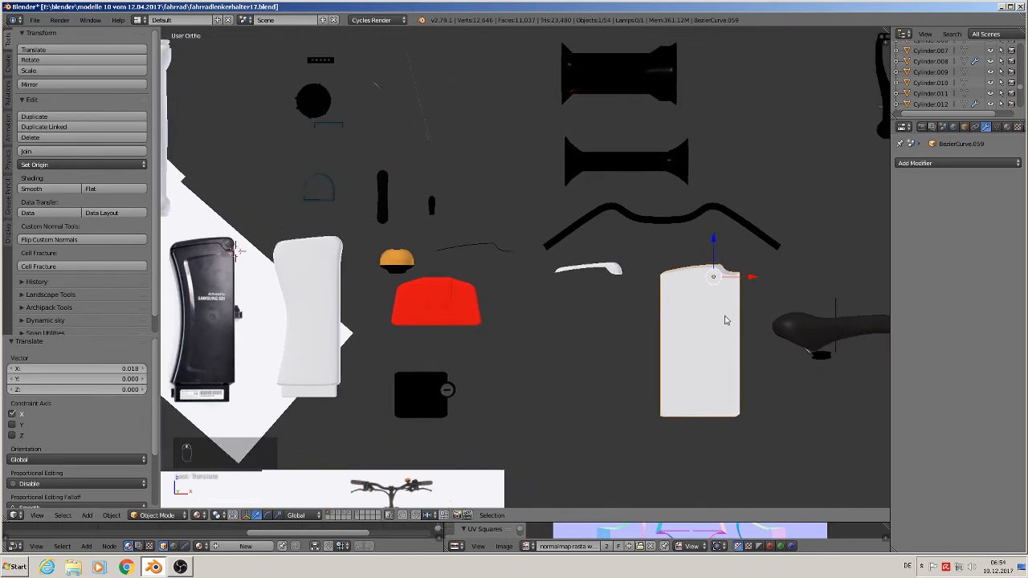
Duplicate the smooth white battery body, move the copy about 1.6 along X, lower it about 0.15, then shift it about 0.502 behind the cutting block.
right_click(311, 301)
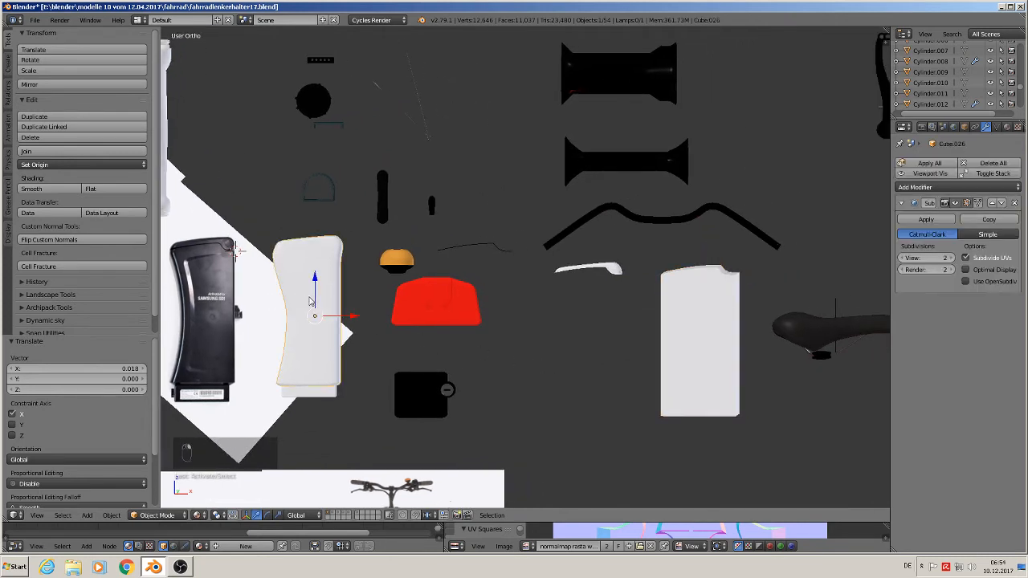
key("shift+d")
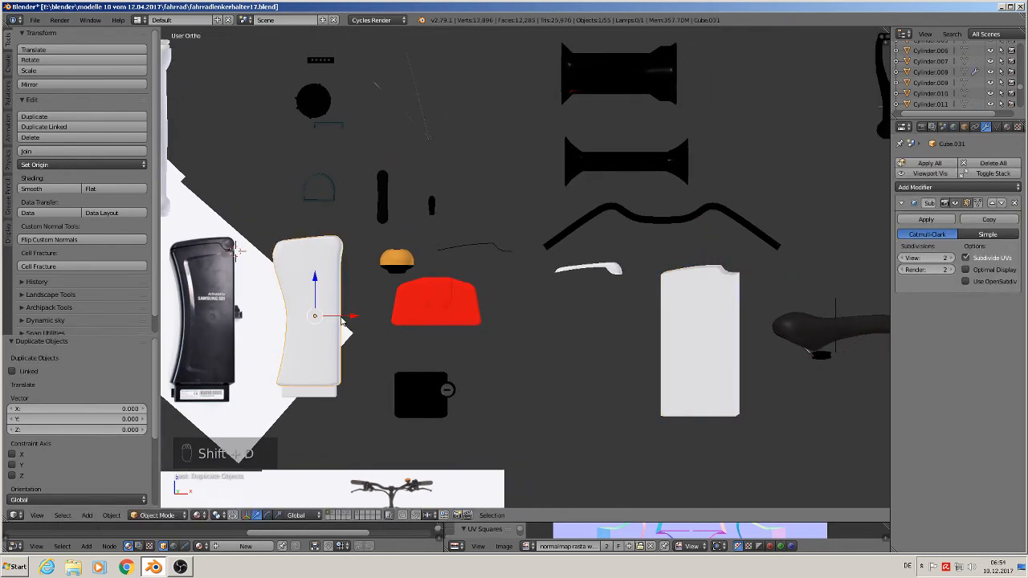
key("x")
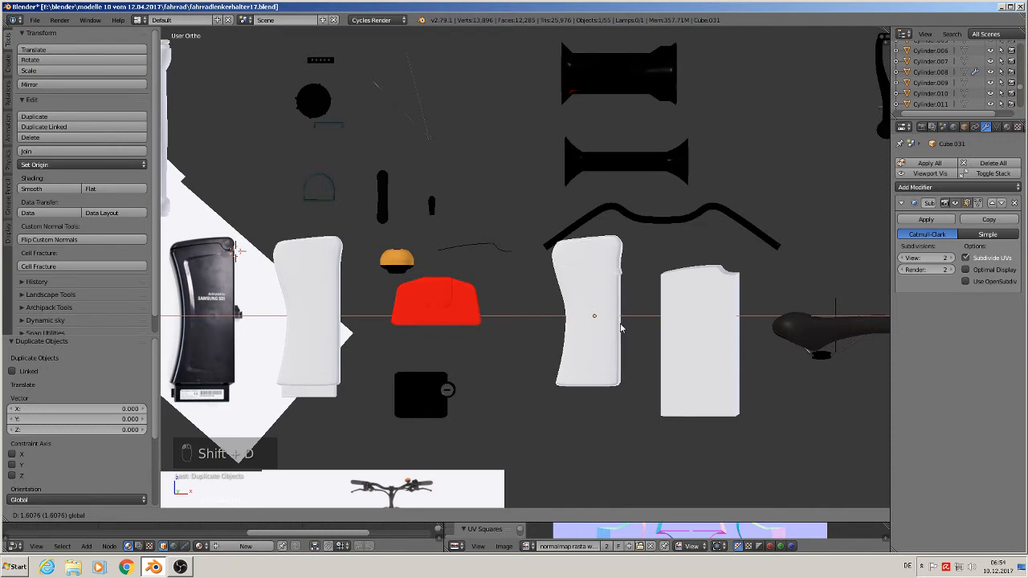
left_click(617, 324)
left_click_drag(597, 280, 598, 306)
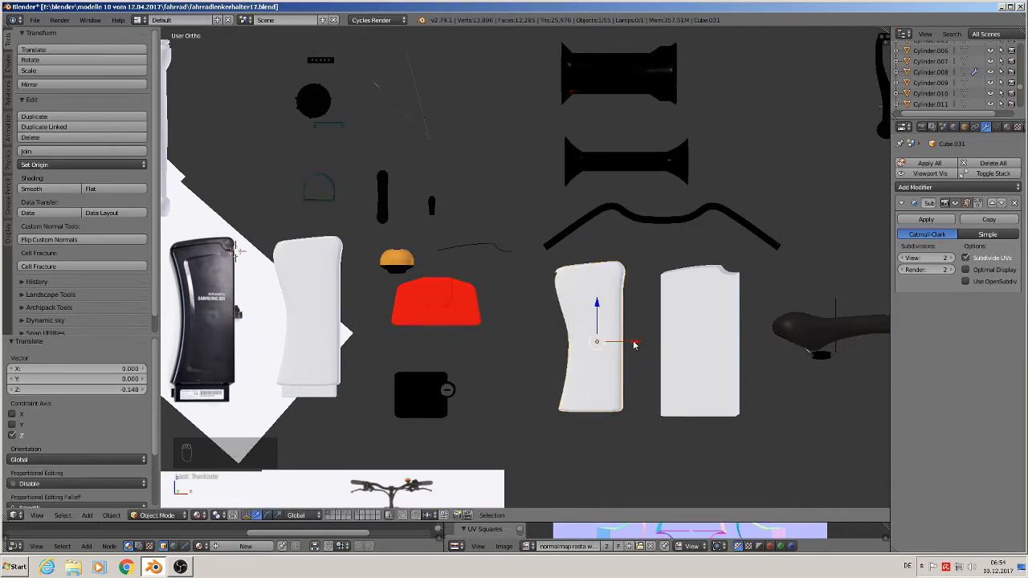
left_click_drag(634, 344, 629, 345)
left_click_drag(597, 302, 598, 303)
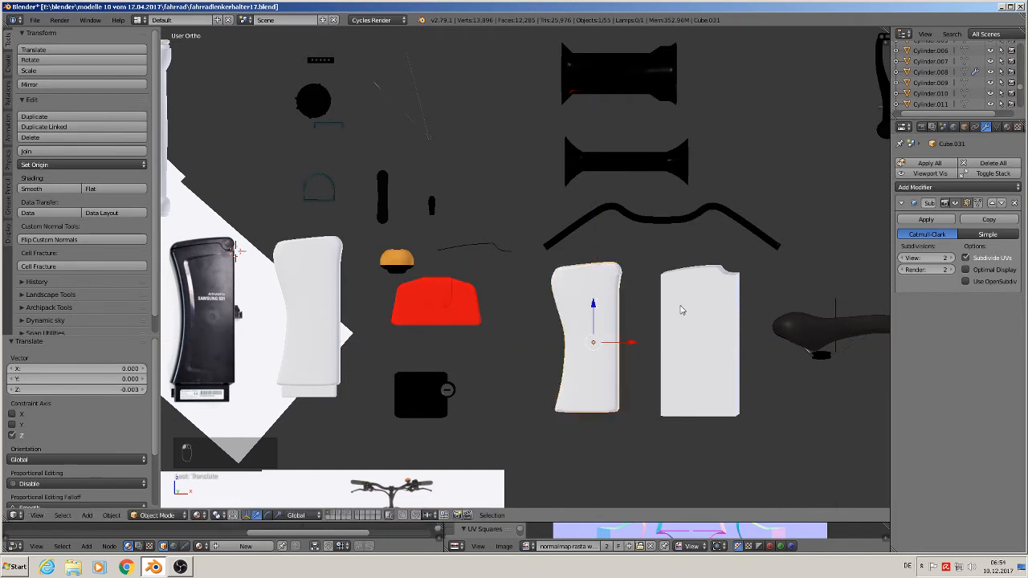
left_click_drag(623, 341, 725, 341)
In front view, move the cutting block back along X until its seam curve spans the full width of the battery copy.
right_click(736, 297)
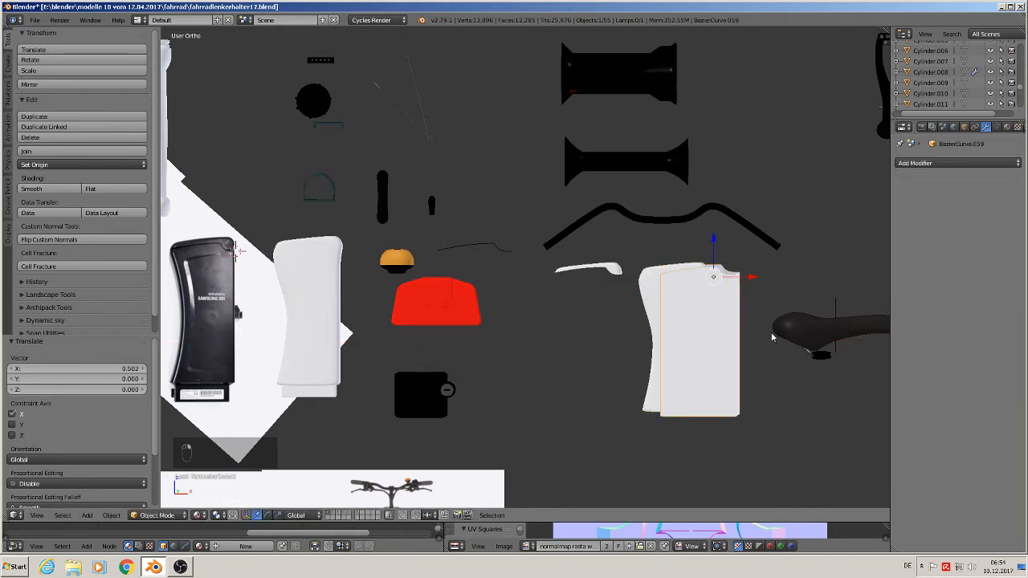
scroll(771, 332, "up", 2)
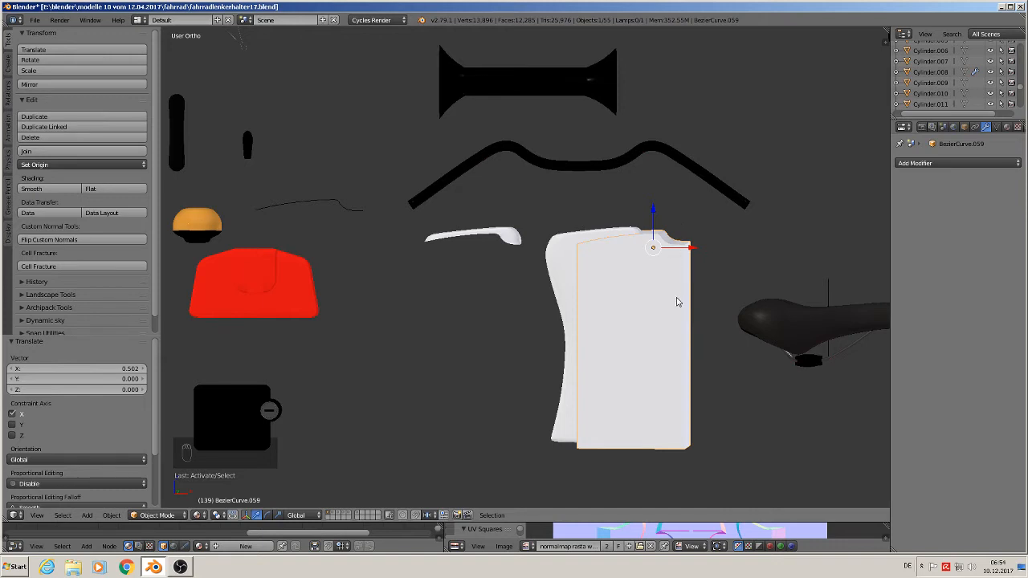
key("KP_1")
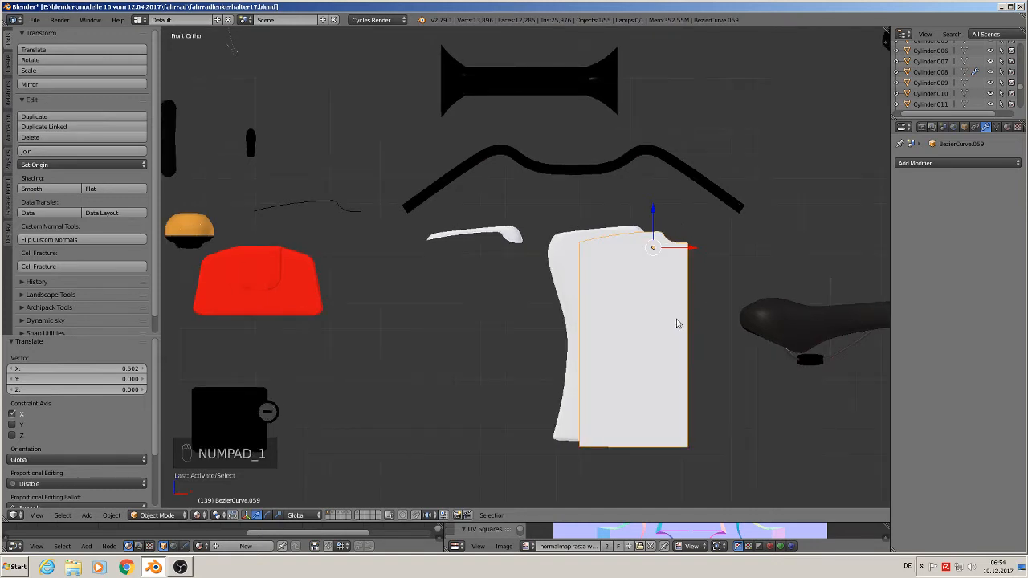
left_click_drag(688, 250, 653, 258)
Delete the four bottom corner vertices of the cutting block, leaving only the curved cap surface.
key("Tab")
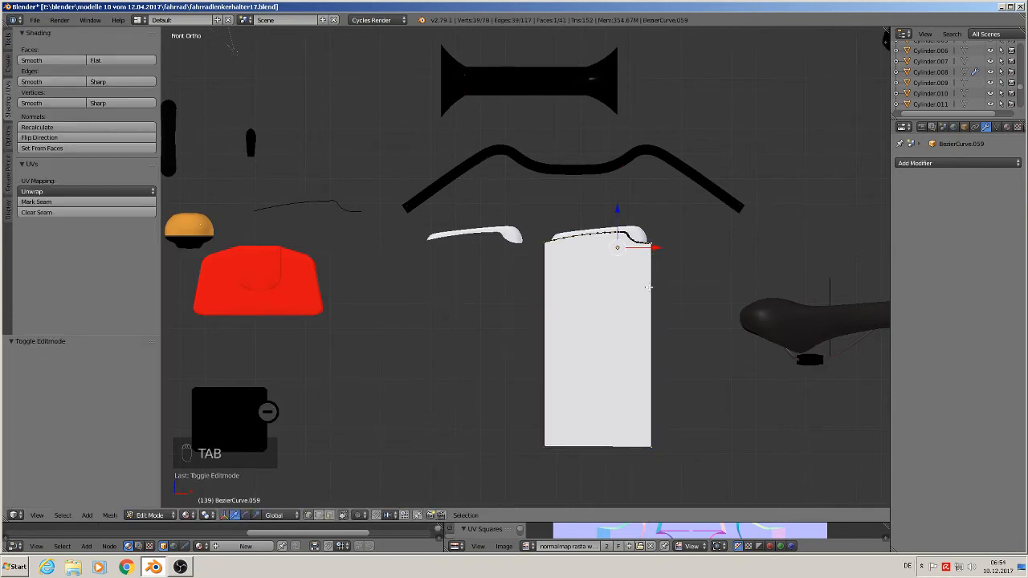
key("a")
key("a")
key("c")
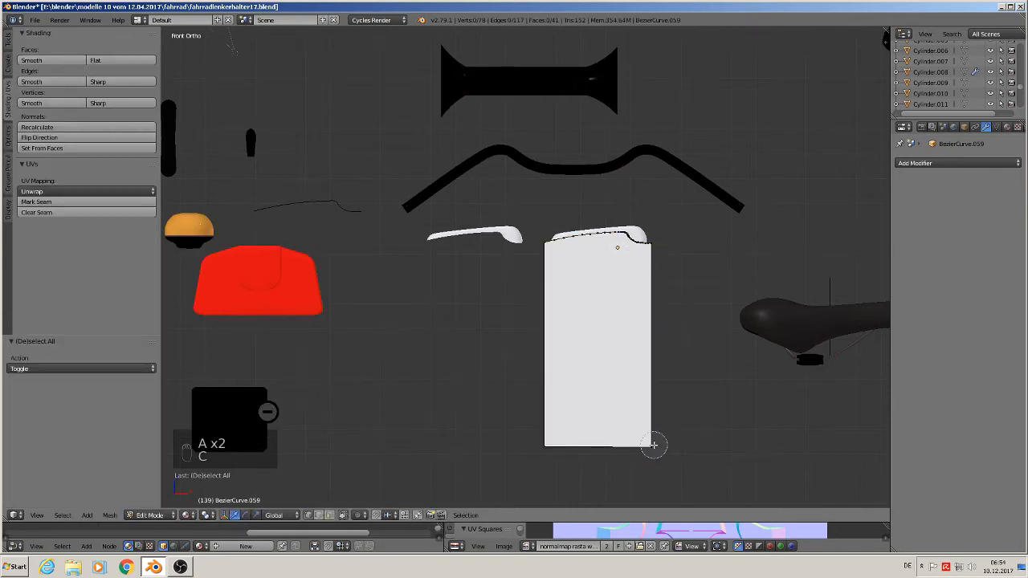
left_click_drag(653, 441, 491, 444)
right_click(491, 444)
key("x")
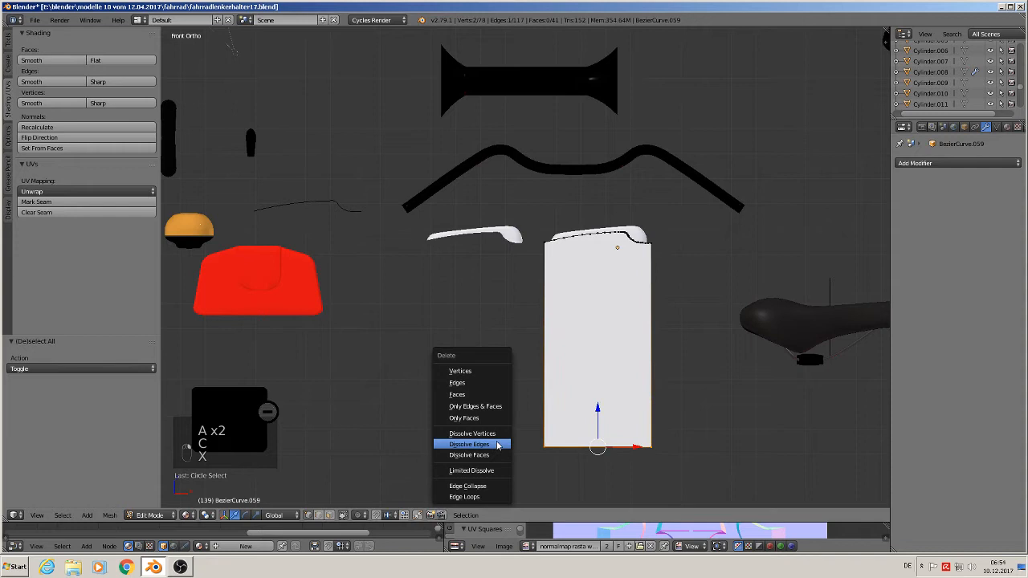
left_click(486, 370)
right_click(649, 444)
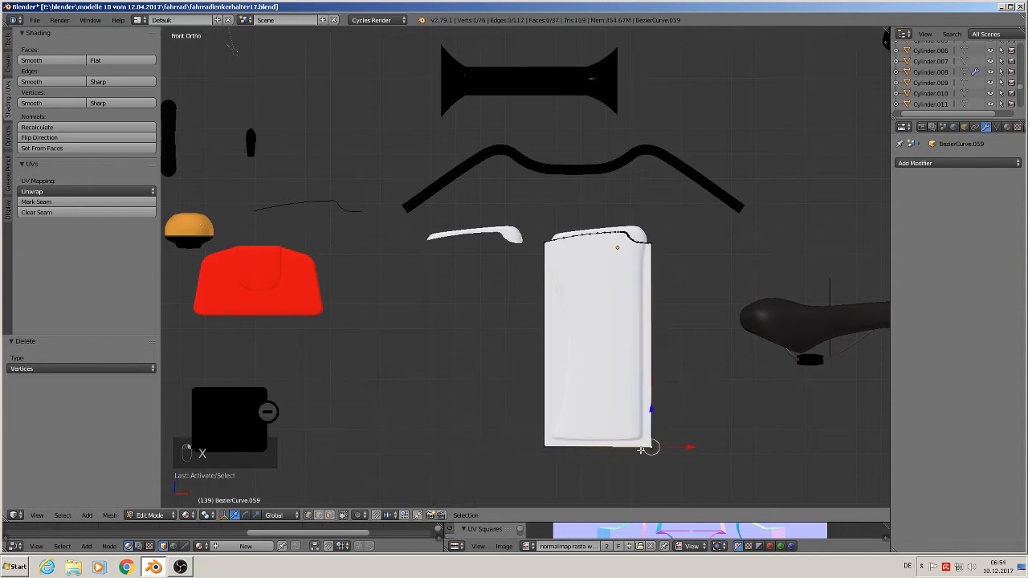
key("x")
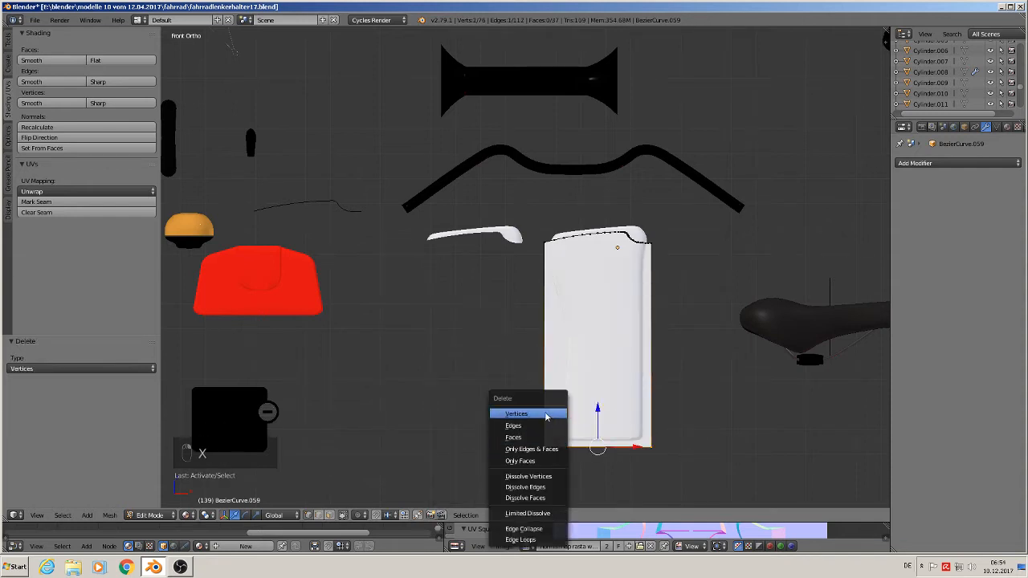
left_click(552, 416)
Extrude the two end vertices of the front seam curve about 0.156 upward along Z, above the battery copy.
scroll(545, 249, "up", 2)
right_click(534, 216)
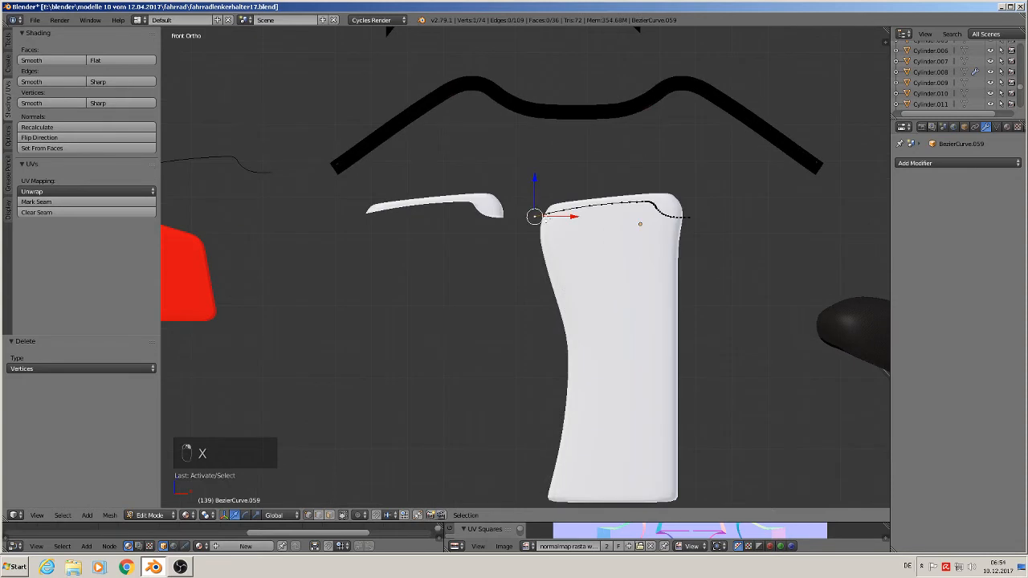
right_click(694, 218, "shift")
key("e")
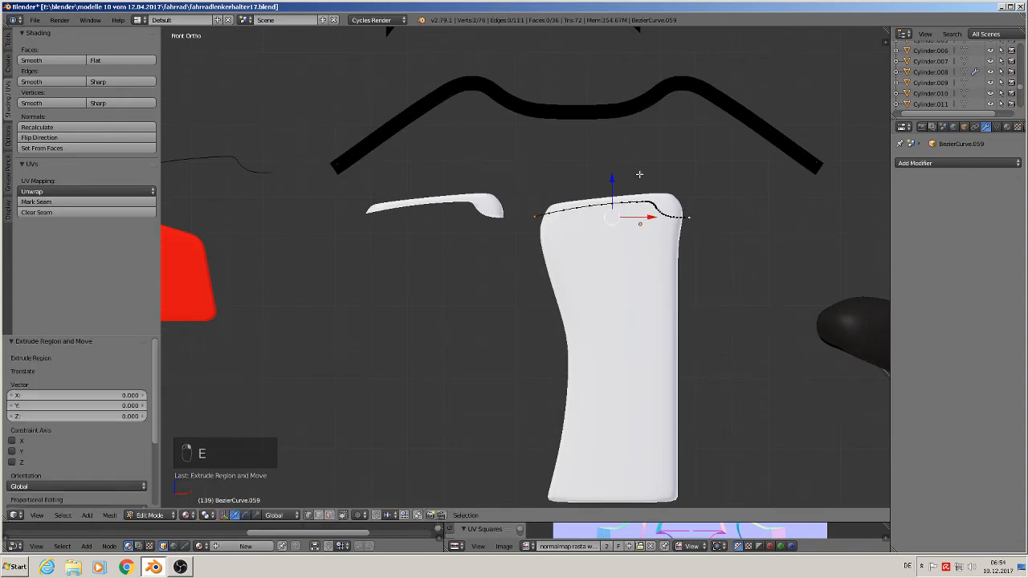
left_click_drag(607, 181, 615, 124)
Extrude the two end vertices of the rear seam curve about 0.166 upward along Z.
middle_click_drag(615, 125, 513, 153)
right_click(395, 130)
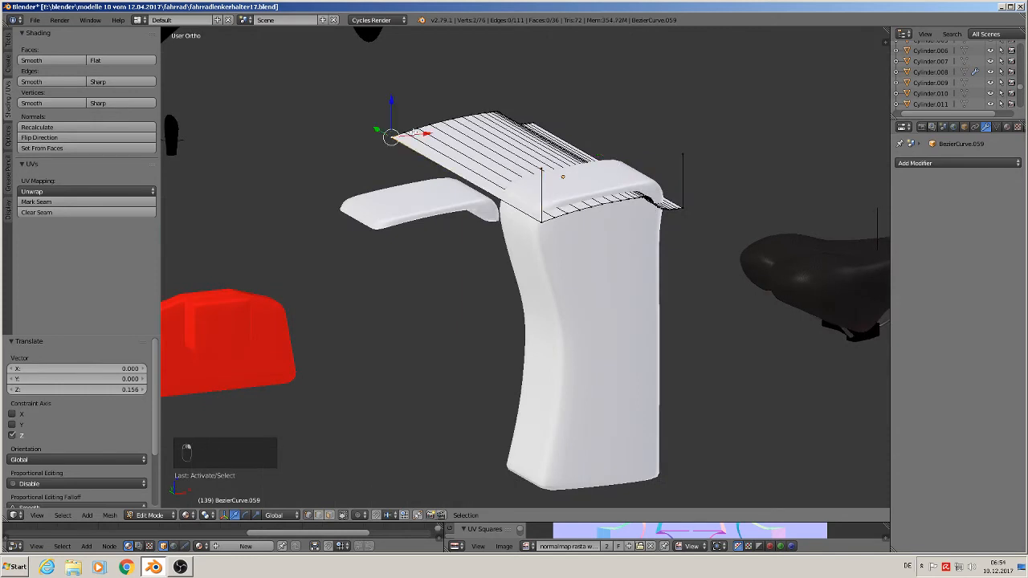
right_click(525, 119, "shift")
key("e")
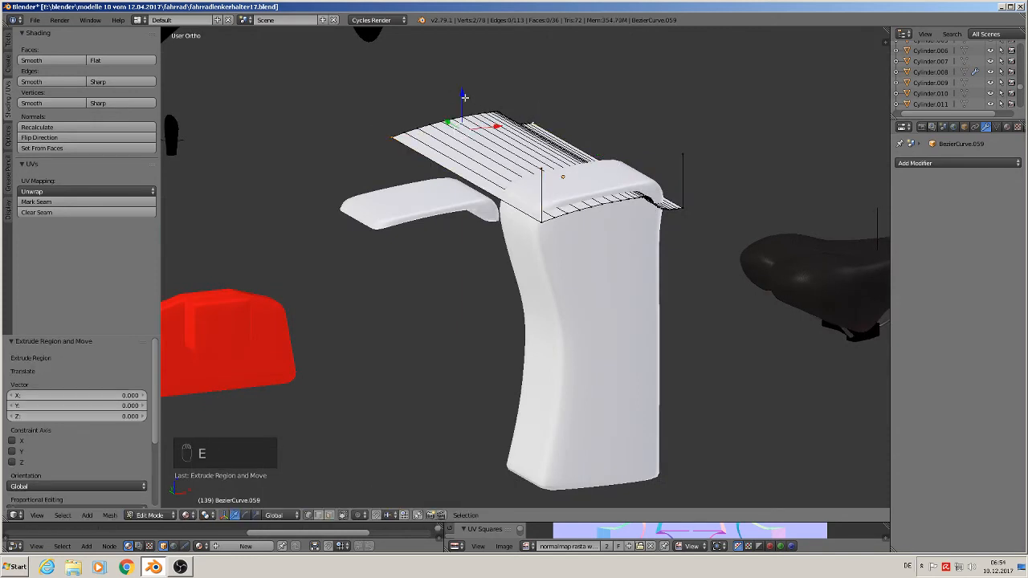
key("z")
left_click(476, 56)
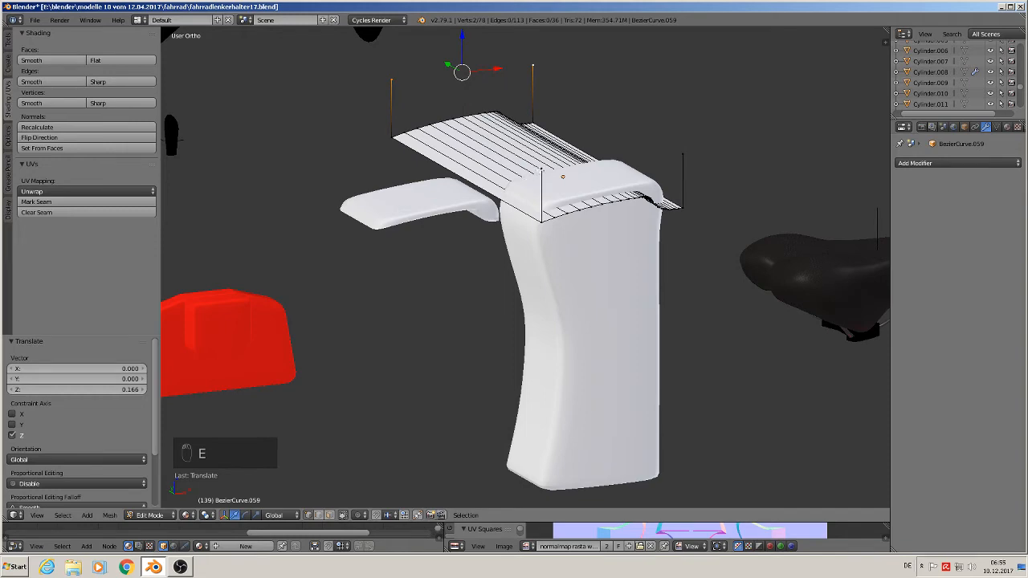
Fill a flat top face between the four raised corner vertices.
right_click(543, 168, "shift")
right_click(686, 151, "shift")
key("f")
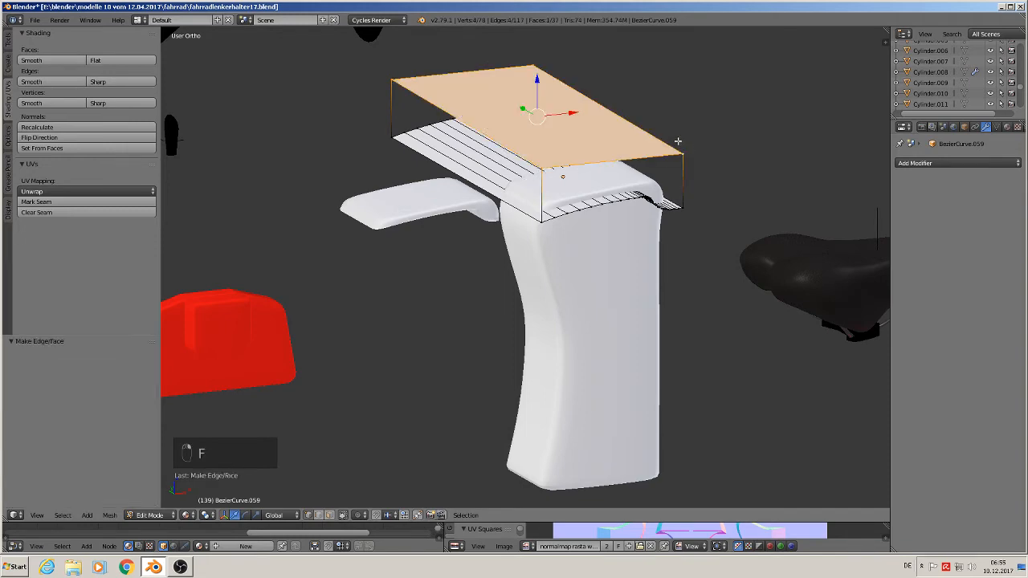
Fill the open rectangular faces at both X ends of the block.
middle_click_drag(667, 185, 610, 182)
right_click(694, 114, "alt")
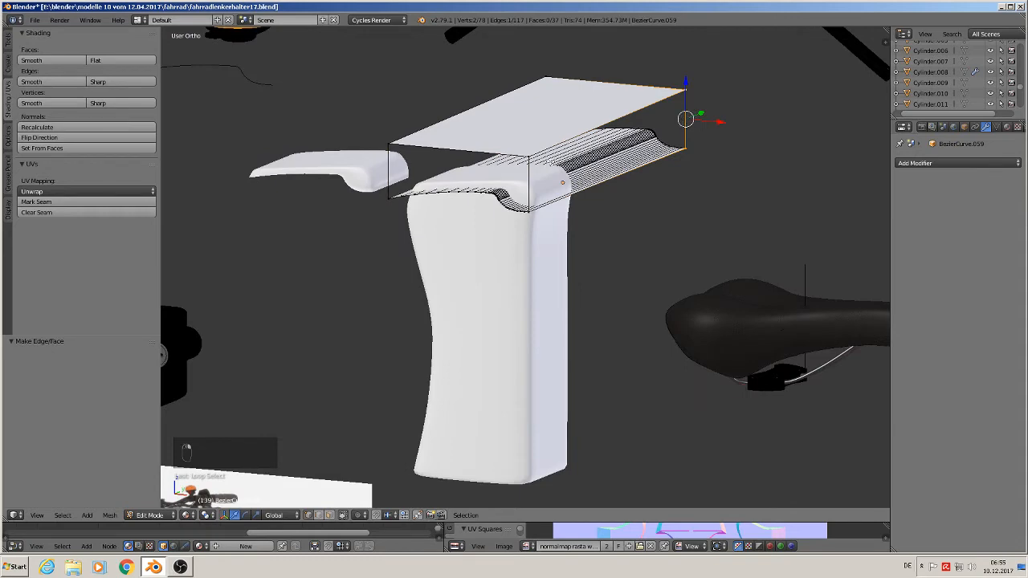
right_click(525, 155, "shift")
right_click(533, 216, "shift")
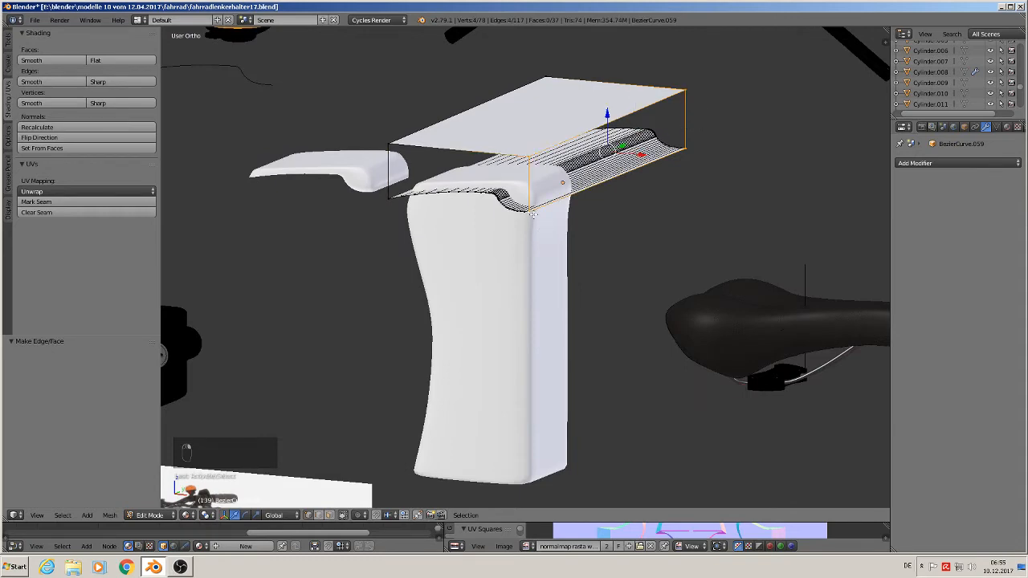
key("f")
middle_click_drag(543, 223, 649, 210)
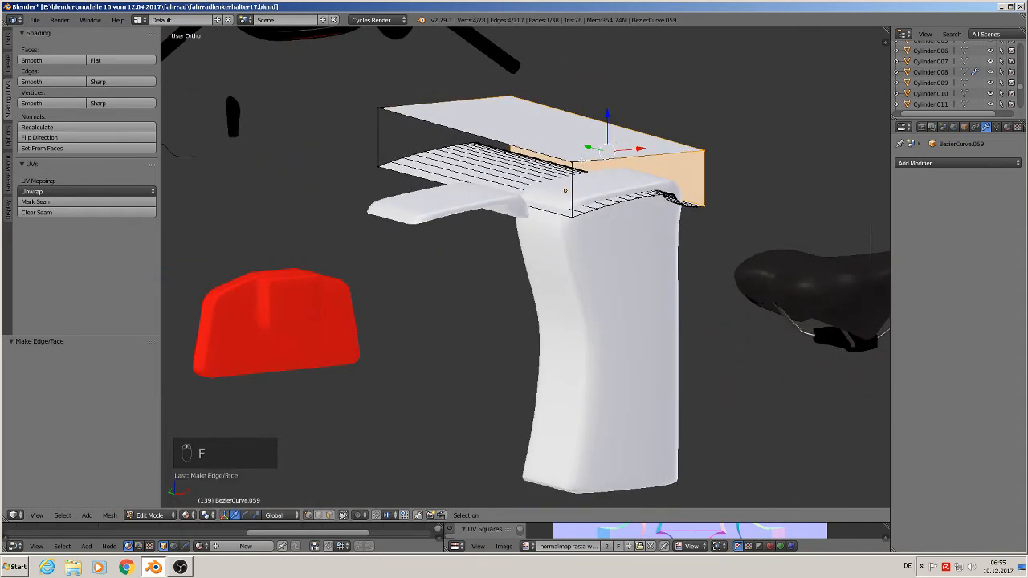
right_click(579, 165)
right_click(573, 213, "shift")
right_click(376, 168, "shift")
right_click(383, 99, "shift")
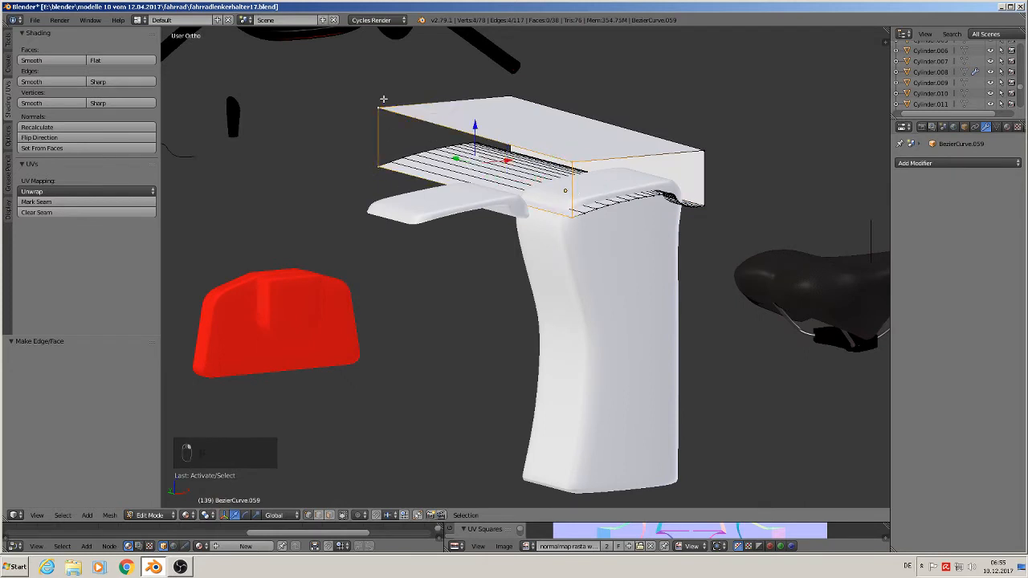
key("f")
Fill the block's front and rear faces along the seam curve edge loops to close the solid, and return to Object Mode.
middle_click_drag(398, 126, 438, 162)
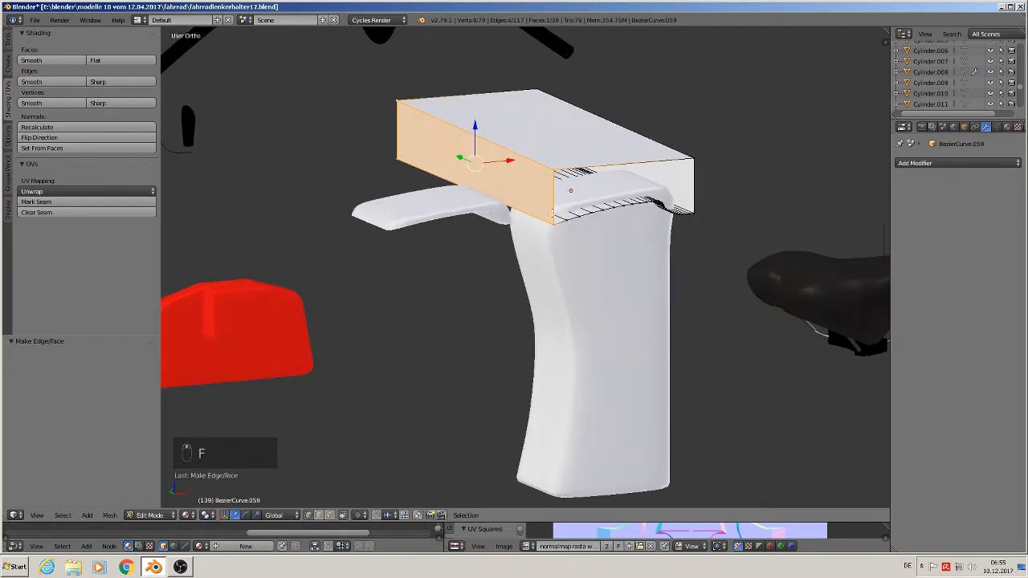
right_click(588, 214, "alt")
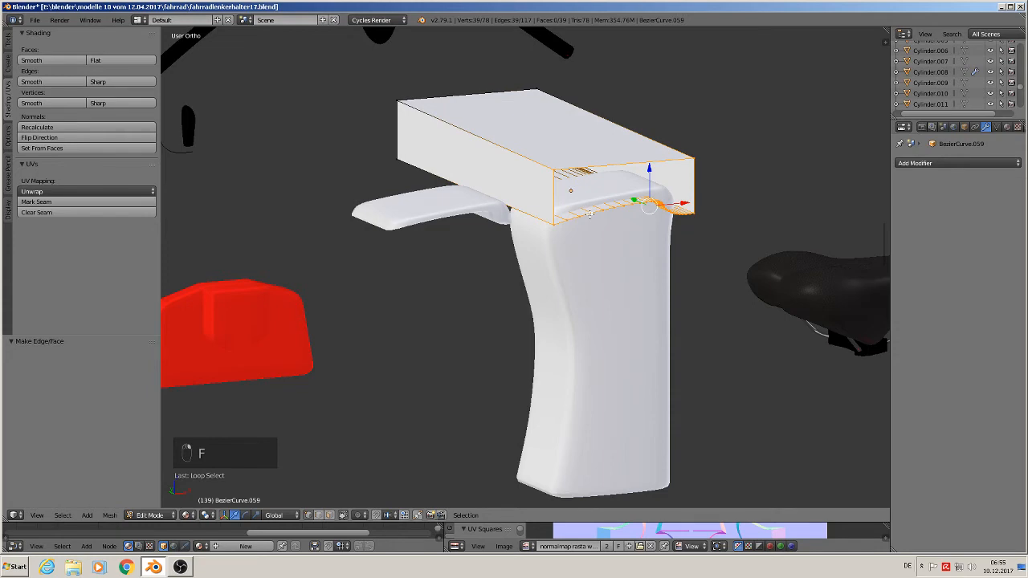
key("f")
middle_click_drag(589, 213, 711, 227)
right_click(610, 217, "alt")
key("f")
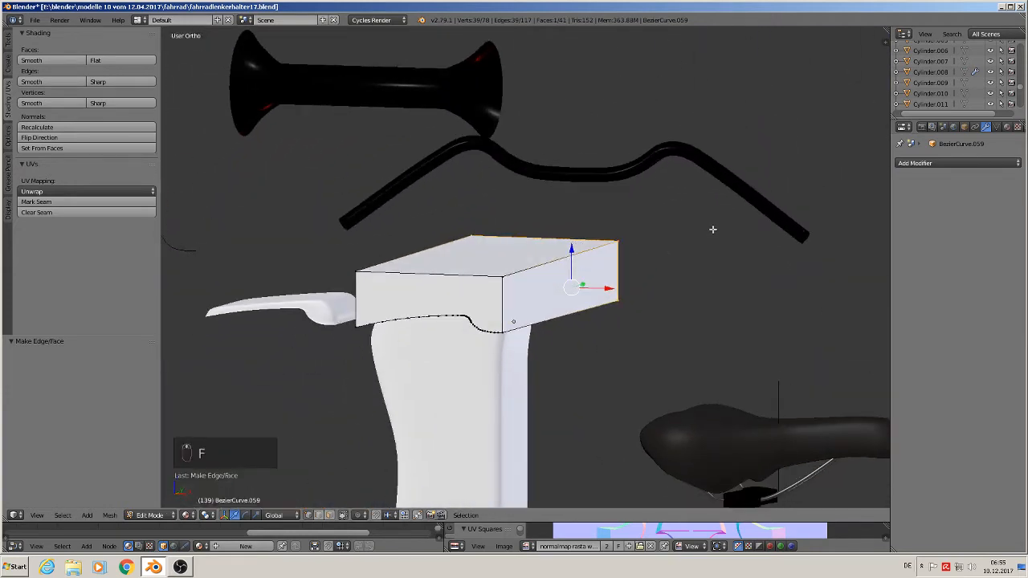
key("Tab")
Apply rotation and scale to the rebuilt cutting block and set its origin to geometry.
key("KP_1")
scroll(675, 333, "down", 2)
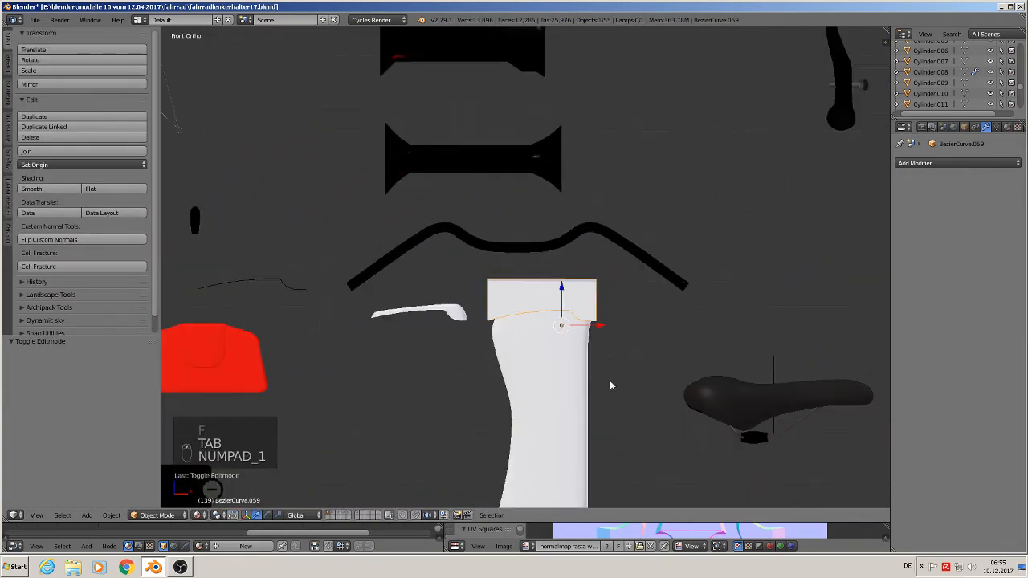
middle_click_drag(609, 380, 706, 274, "shift")
scroll(665, 304, "up", 1)
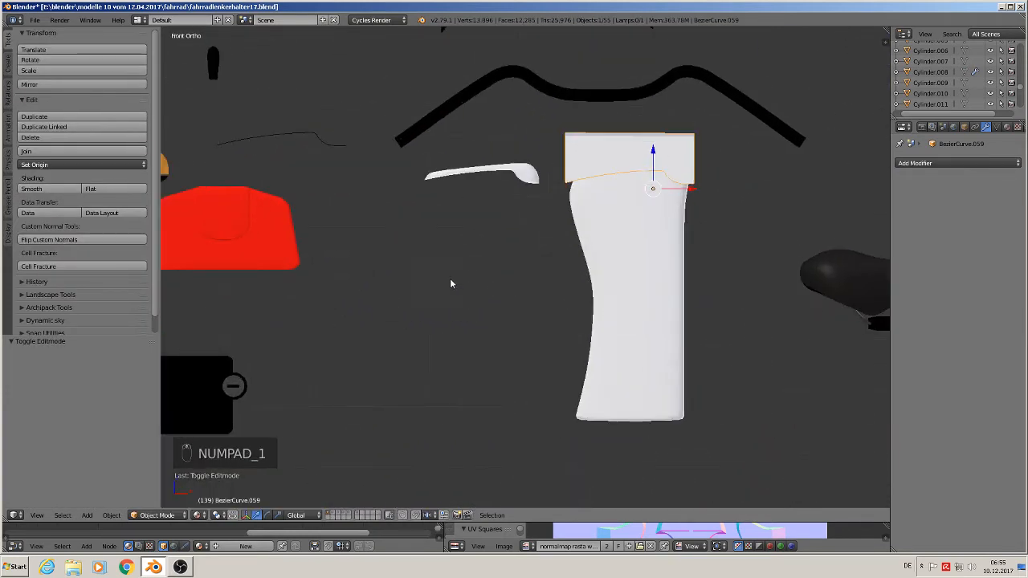
left_click(108, 516)
mouse_move(143, 420)
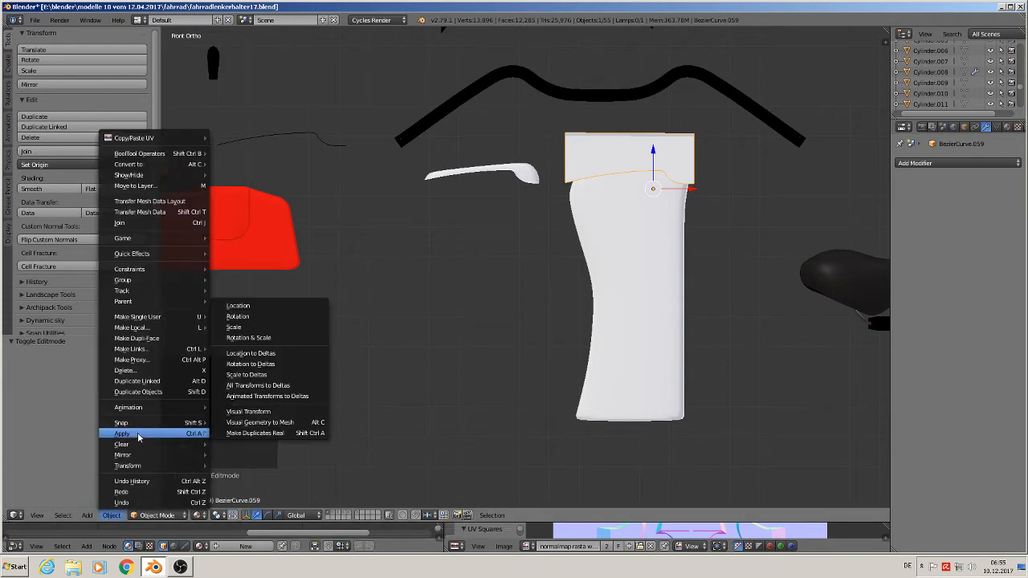
left_click(247, 340)
left_click(77, 166)
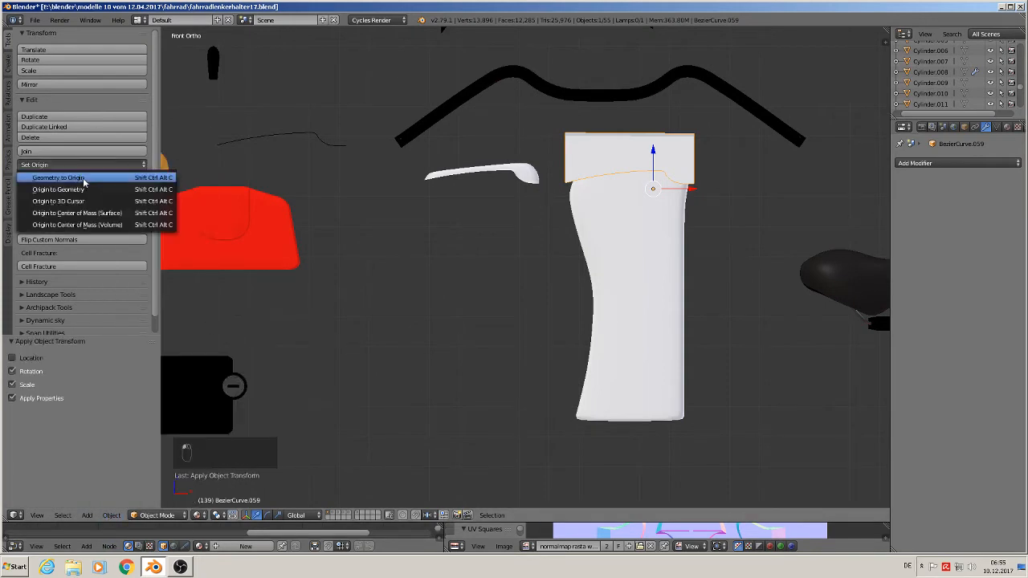
left_click(80, 189)
Apply the lower battery body's Subdivision Surface modifier, then apply its rotation and scale.
right_click(635, 235)
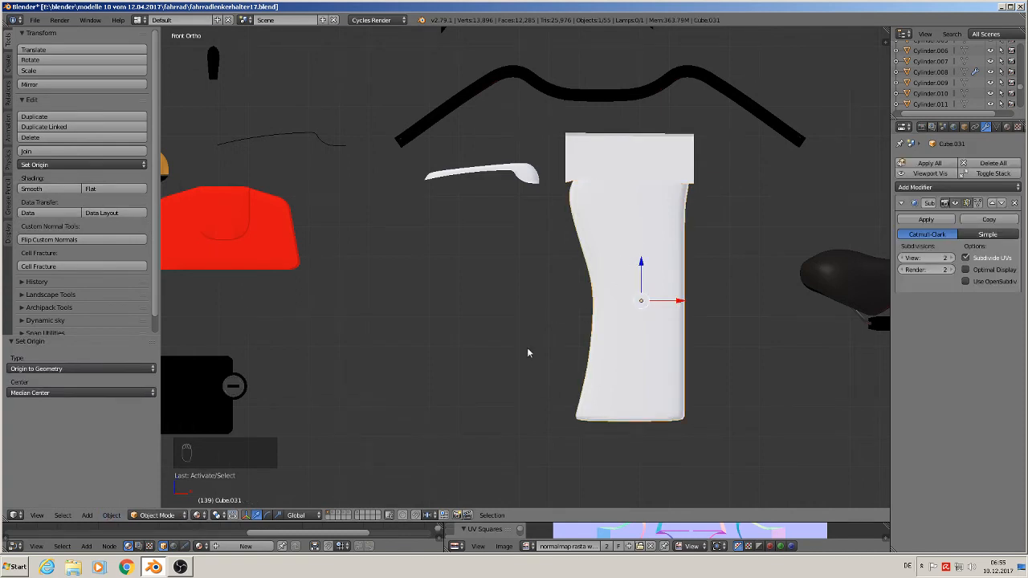
left_click(927, 220)
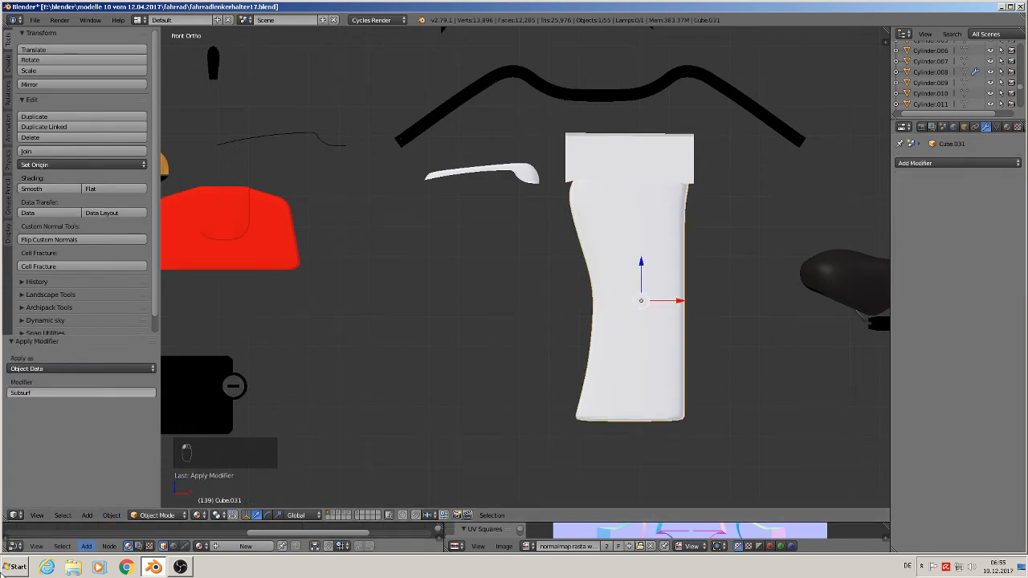
left_click(112, 515)
mouse_move(131, 434)
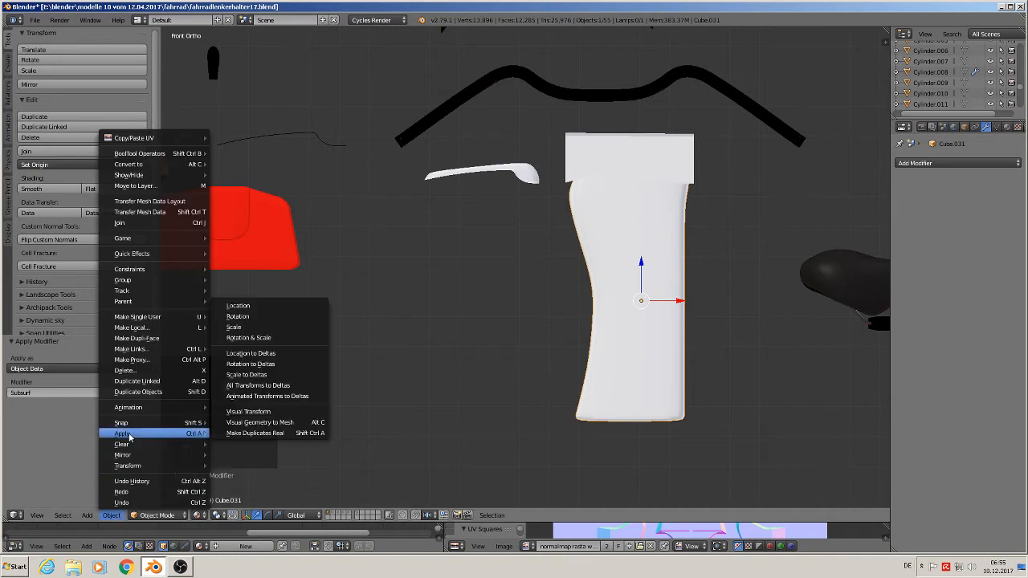
left_click(281, 337)
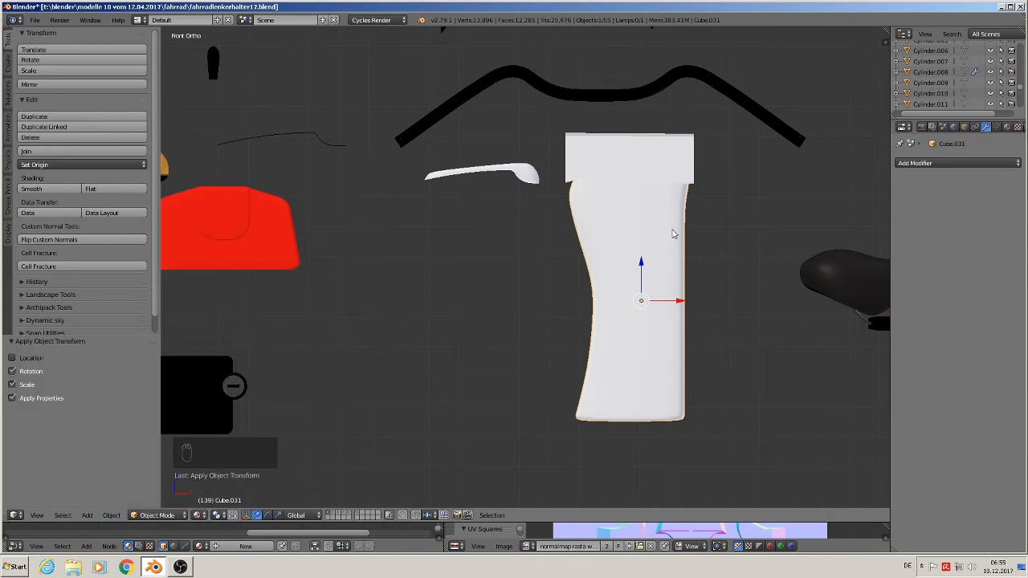
Cut the top off the battery body with a Boolean modifier set to Difference, using BezierCurve.059 as cutter, and apply it.
right_click(634, 159)
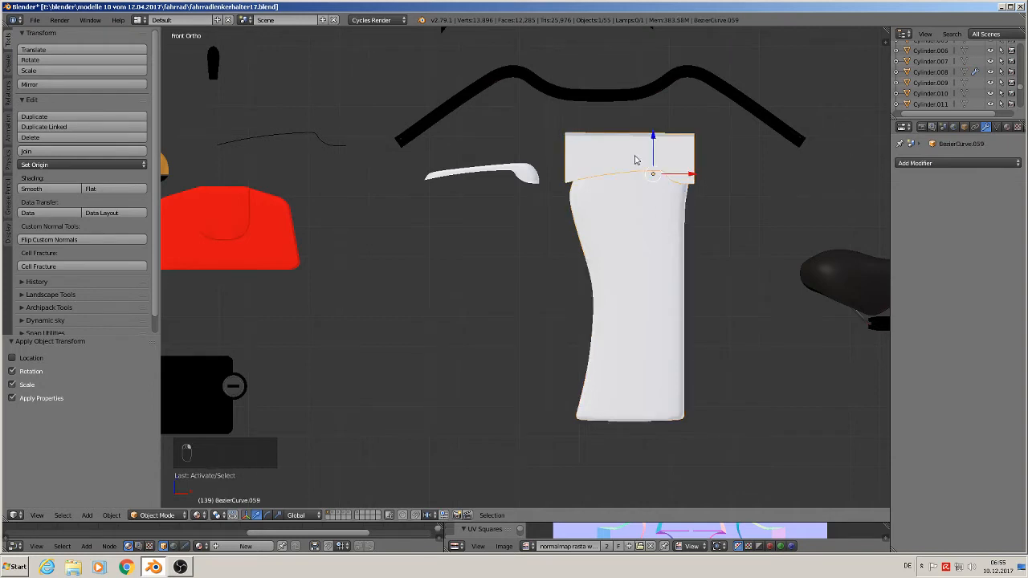
right_click(633, 238)
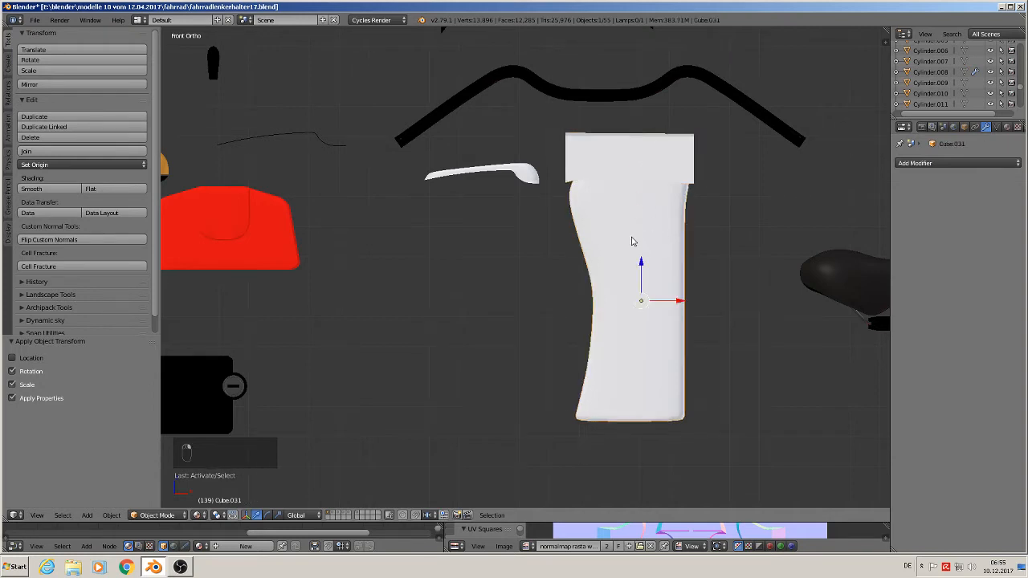
left_click(963, 161)
left_click(833, 214)
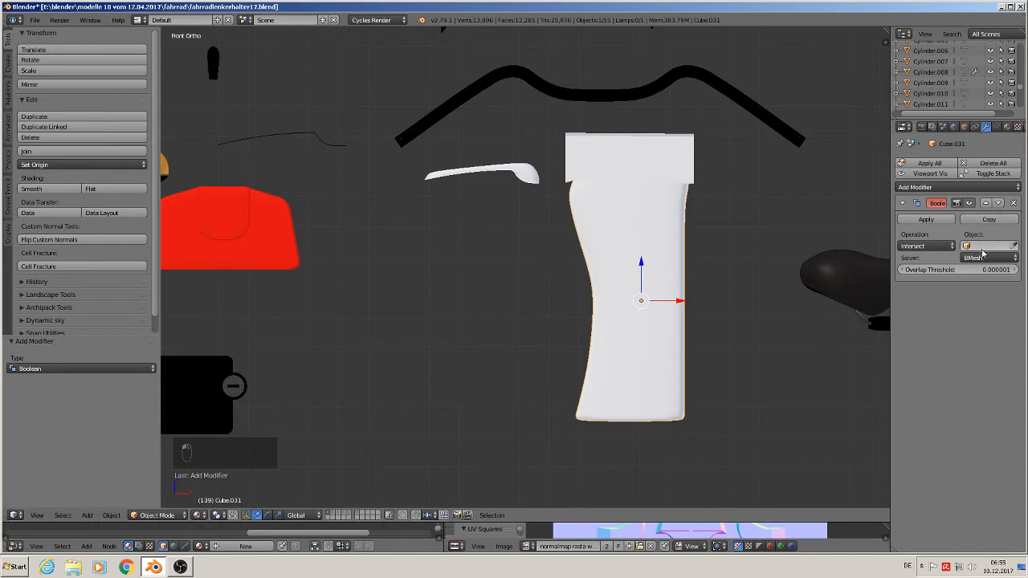
left_click(927, 246)
left_click(923, 211)
left_click(976, 245)
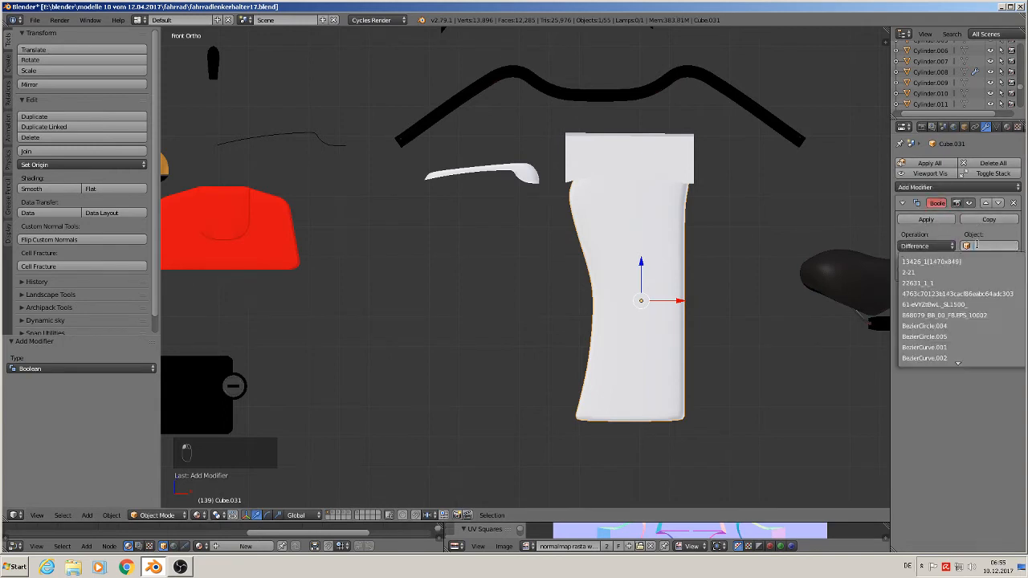
scroll(959, 355, "down", 5)
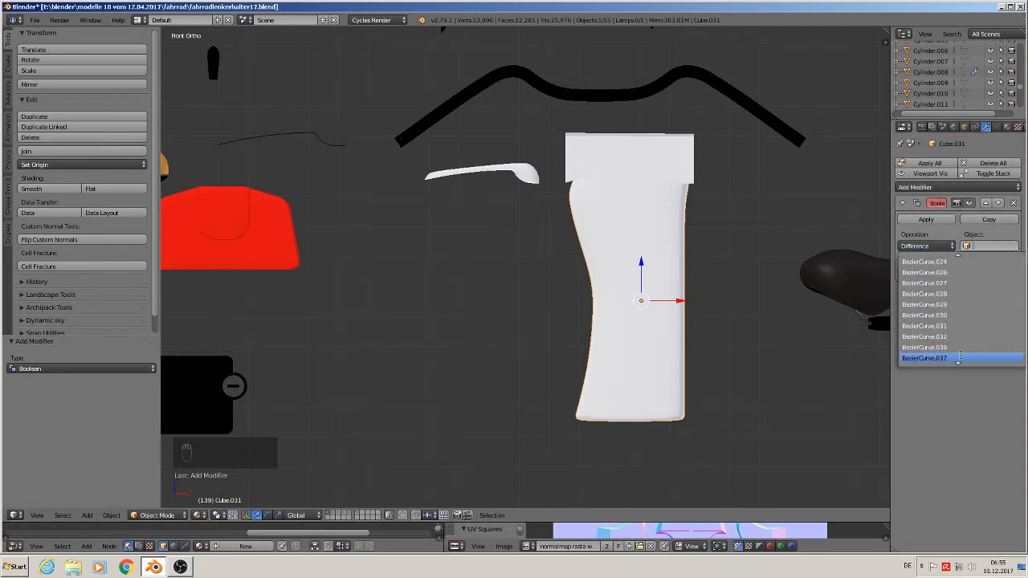
scroll(957, 358, "down", 3)
scroll(956, 358, "down", 2)
left_click(951, 358)
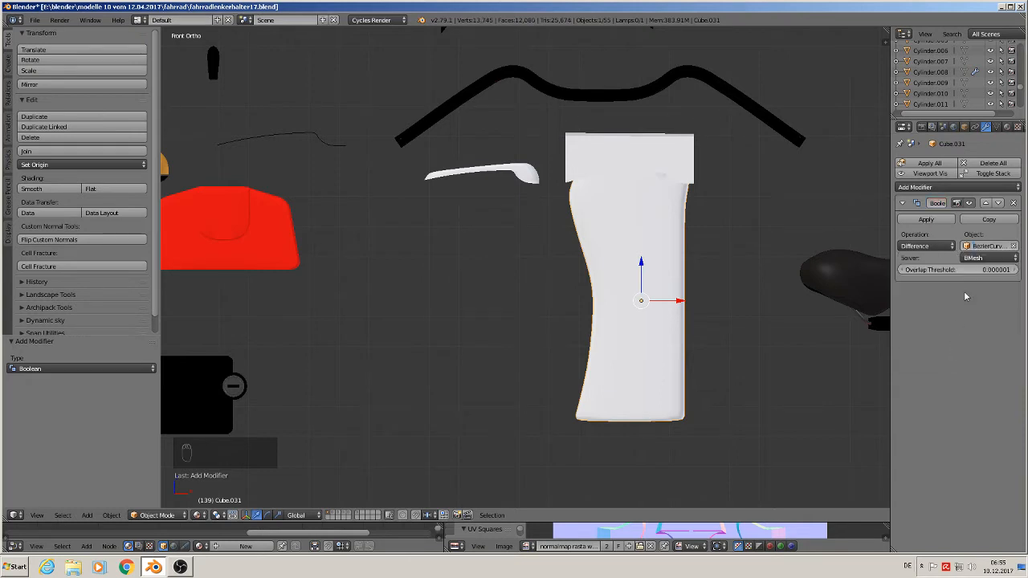
left_click(927, 220)
Shift the cut body about 0.355 along X away from the cutting block, and move the block to layer 4.
left_click_drag(686, 300, 795, 298)
right_click(624, 152)
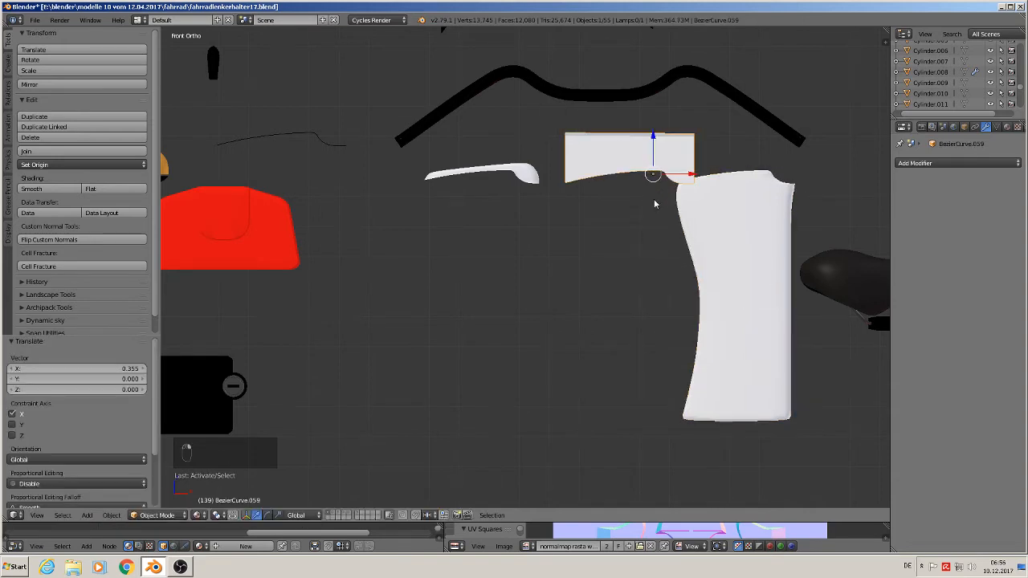
scroll(654, 204, "down", 2)
key("m")
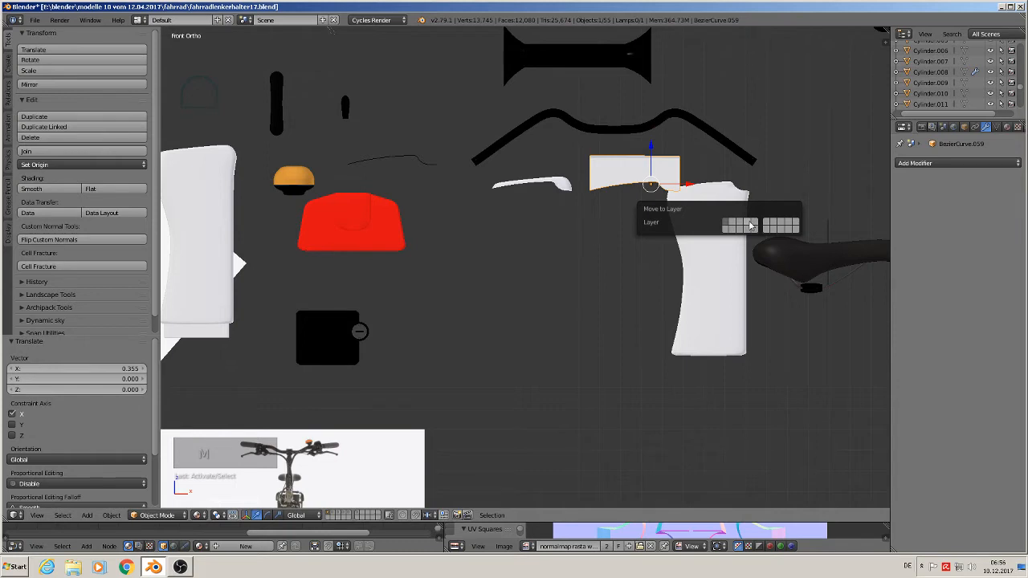
left_click(749, 226)
Move the lower body back beneath the cap along X, then nudge it -0.009 in Z and about -0.004 in X to leave a narrow seam.
right_click(705, 267)
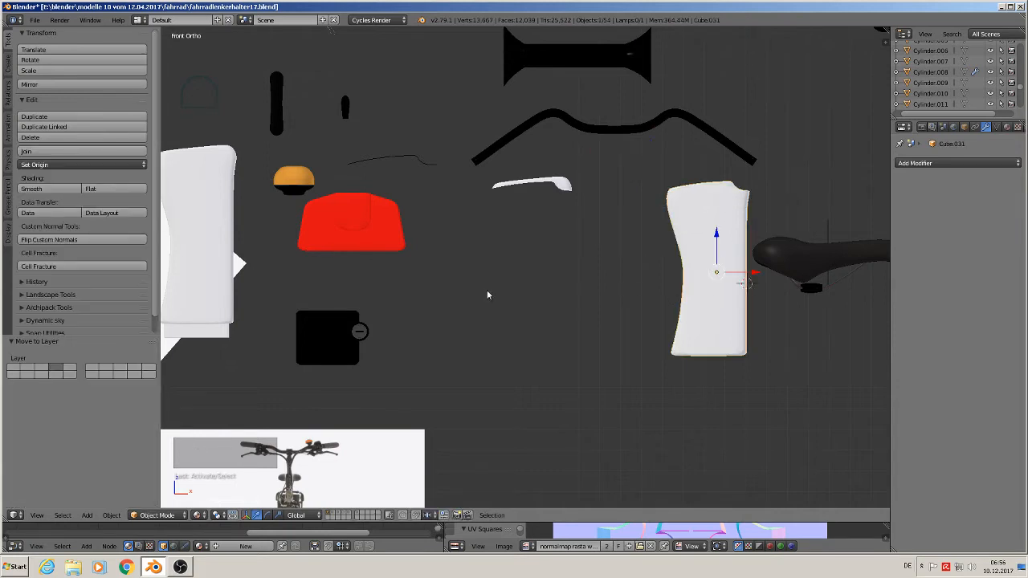
left_click_drag(740, 269, 568, 271)
left_click(526, 215)
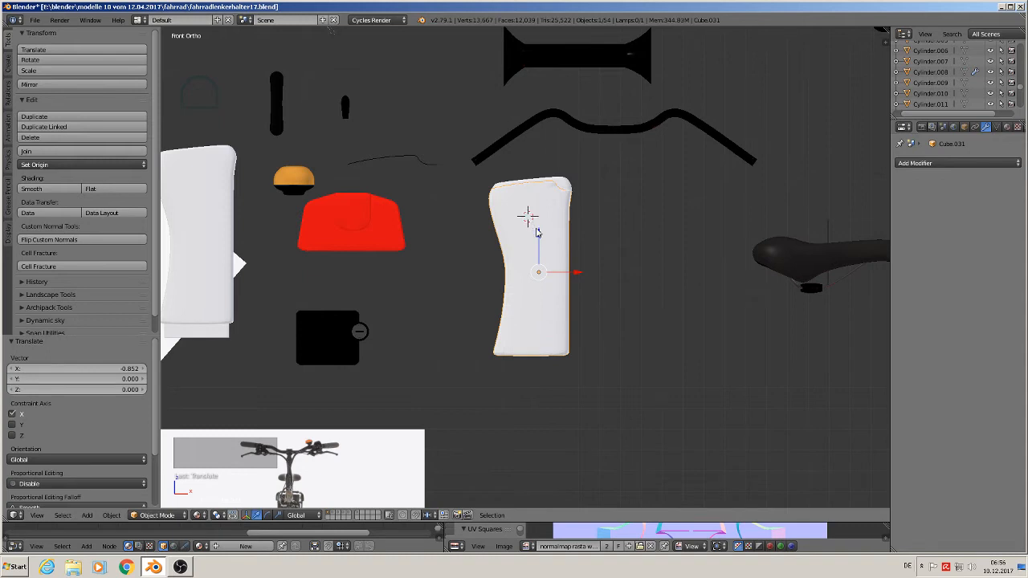
key("g")
key("z")
left_click(537, 234)
scroll(573, 273, "up", 5)
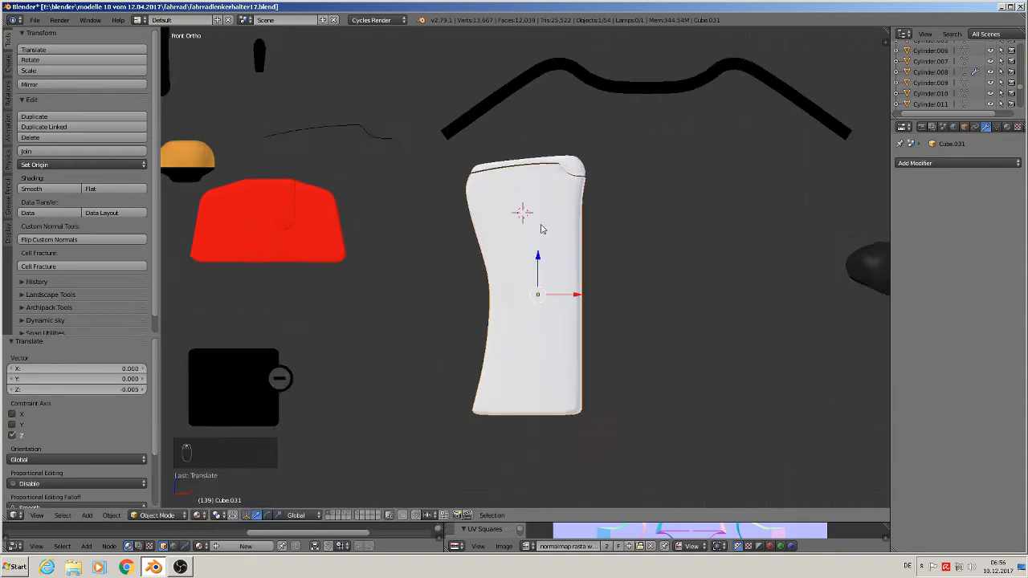
left_click_drag(586, 348, 572, 351)
scroll(590, 192, "down", 2)
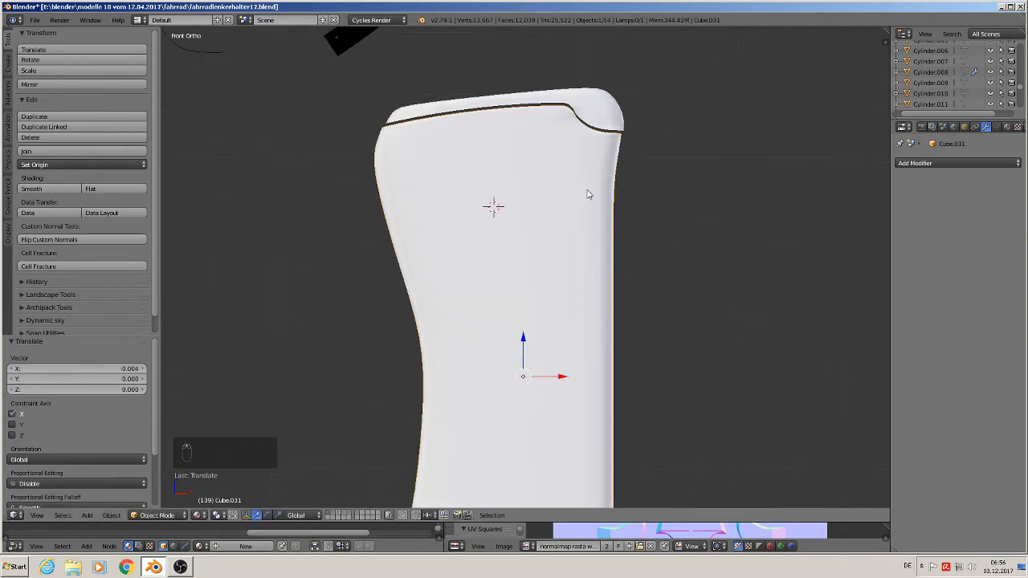
Add an Edge Split modifier with a 30° split angle to both the upper cap and the lower body.
right_click(600, 143)
left_click(959, 163)
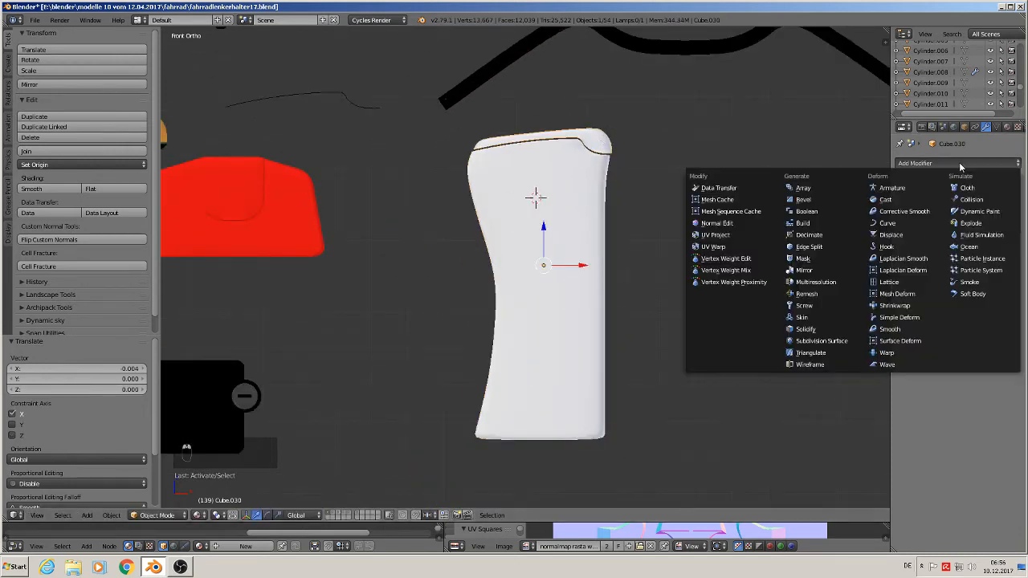
left_click(827, 248)
scroll(704, 268, "up", 1)
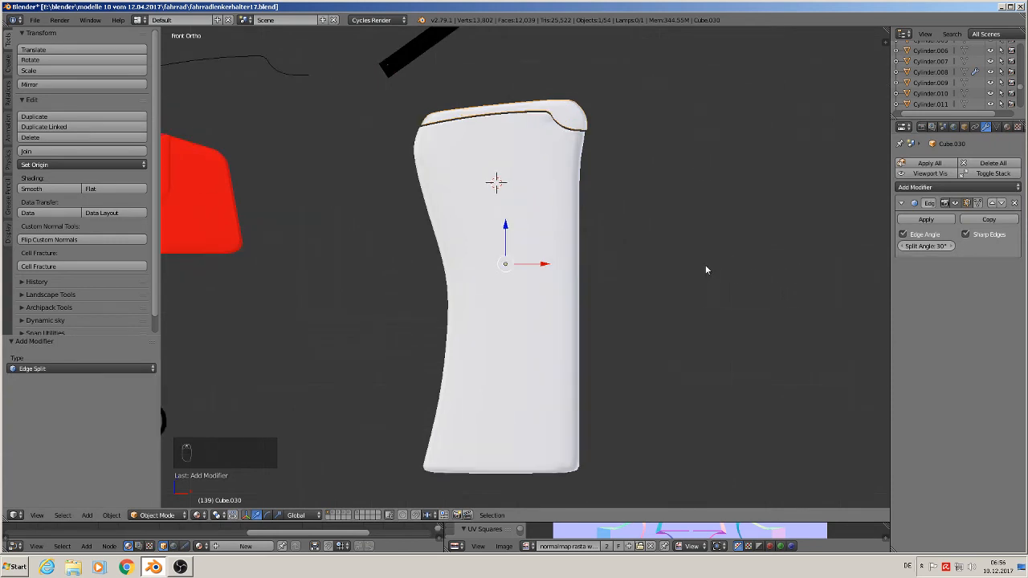
middle_click_drag(704, 268, 711, 292)
right_click(550, 180)
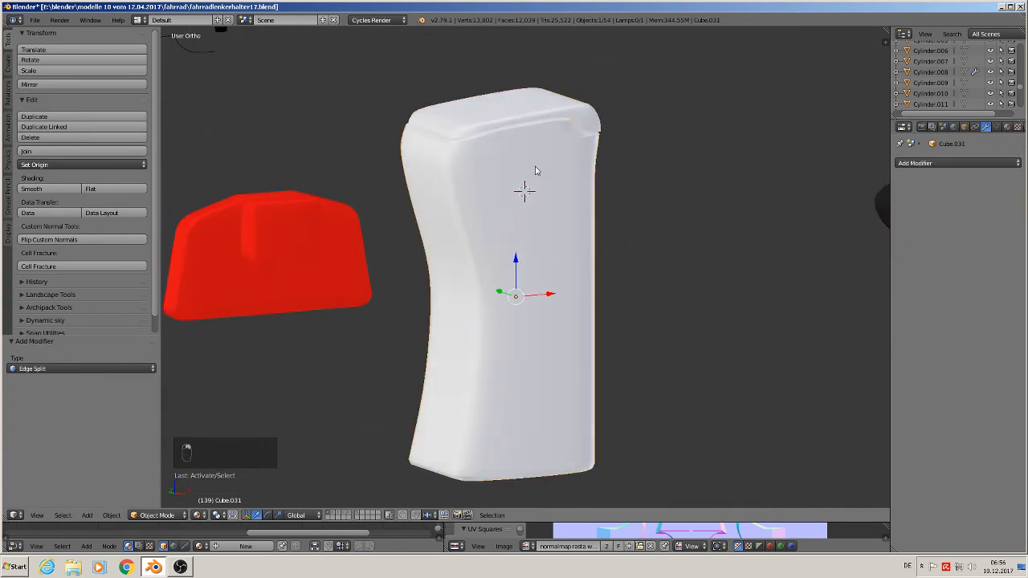
left_click(959, 163)
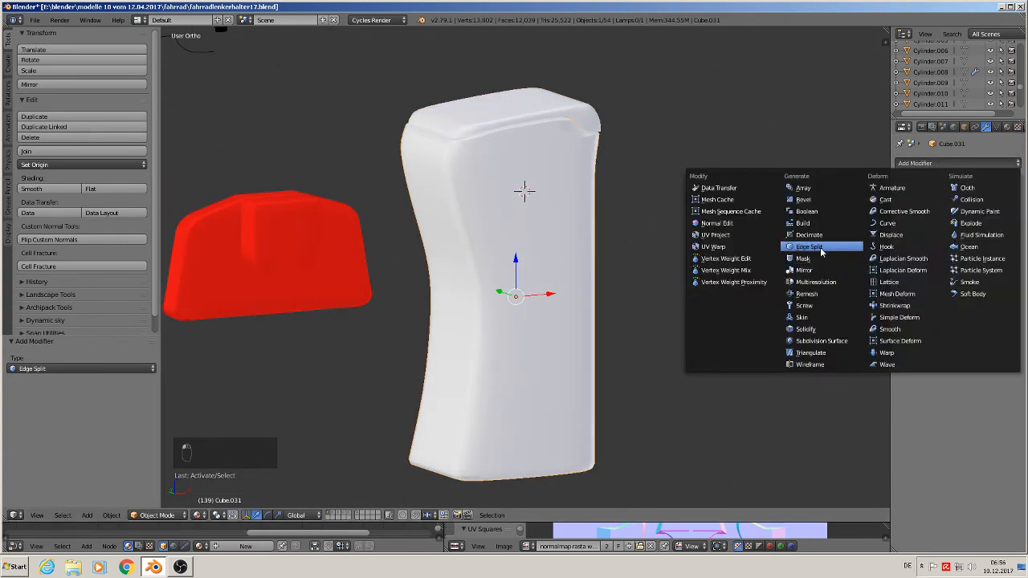
left_click(808, 246)
scroll(694, 282, "down", 2)
key("Tab")
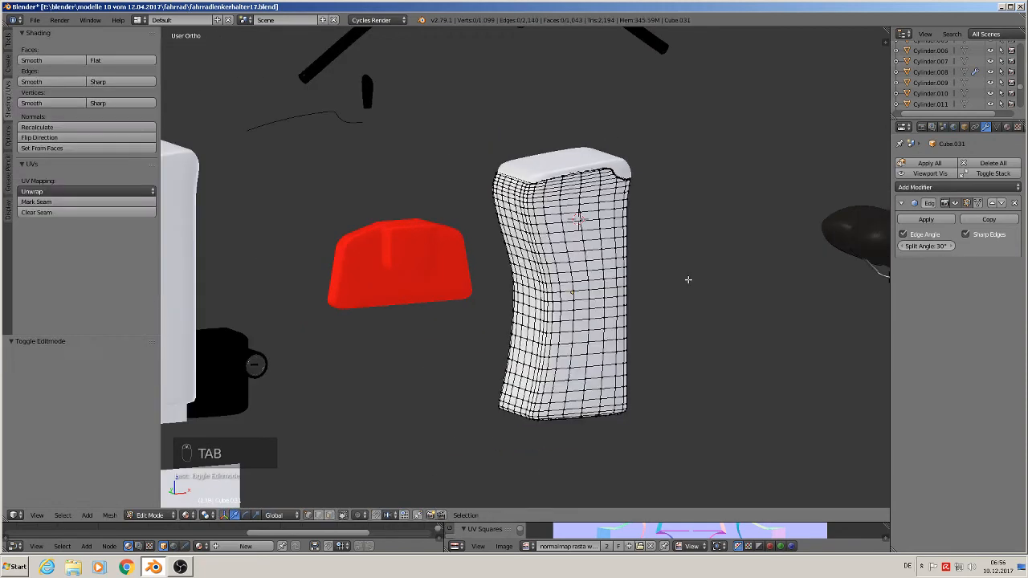
key("Tab")
key("a")
key("a")
key("a")
Move the old uncut battery body beside the reference photo to layer 4.
scroll(684, 283, "down", 3)
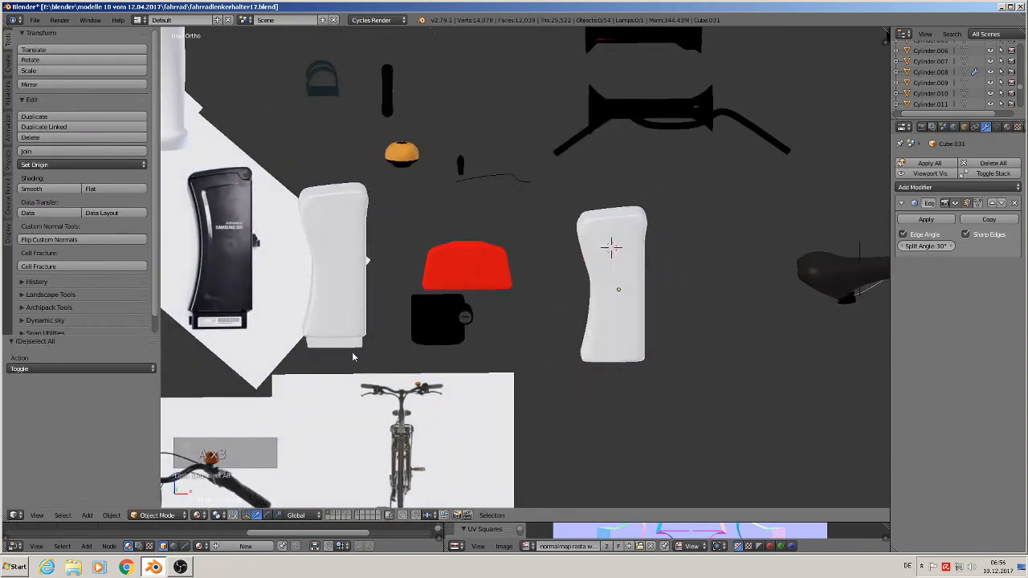
right_click(356, 264)
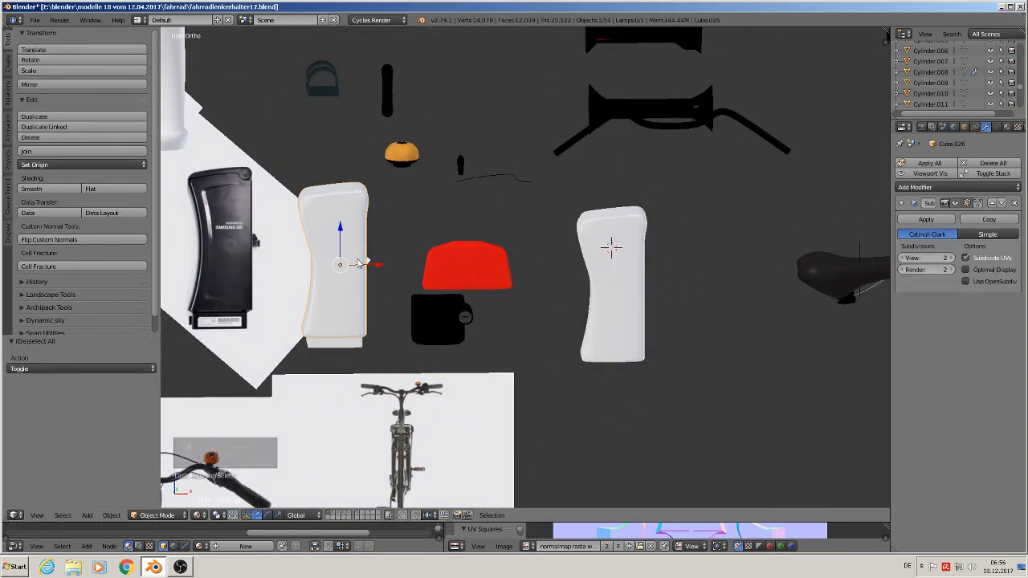
key("m")
left_click(465, 277)
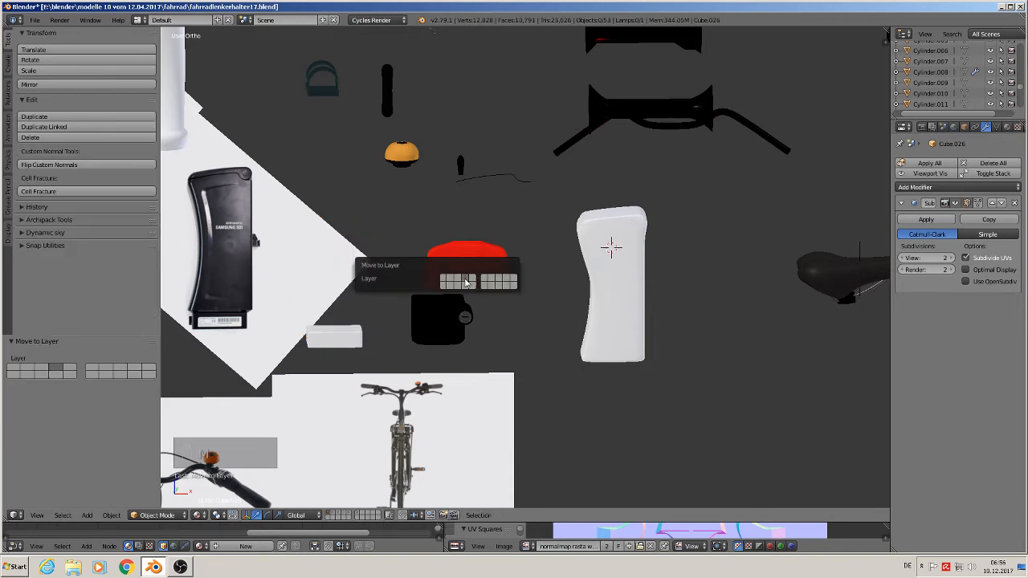
Move the small connector block along X until it sits centred under the new battery body.
right_click(354, 340)
left_click_drag(362, 339, 644, 339)
left_click_drag(608, 303, 642, 362)
Select the connector block, lower body and cap together and join them into one object.
middle_click_drag(592, 254, 629, 335)
right_click(614, 294)
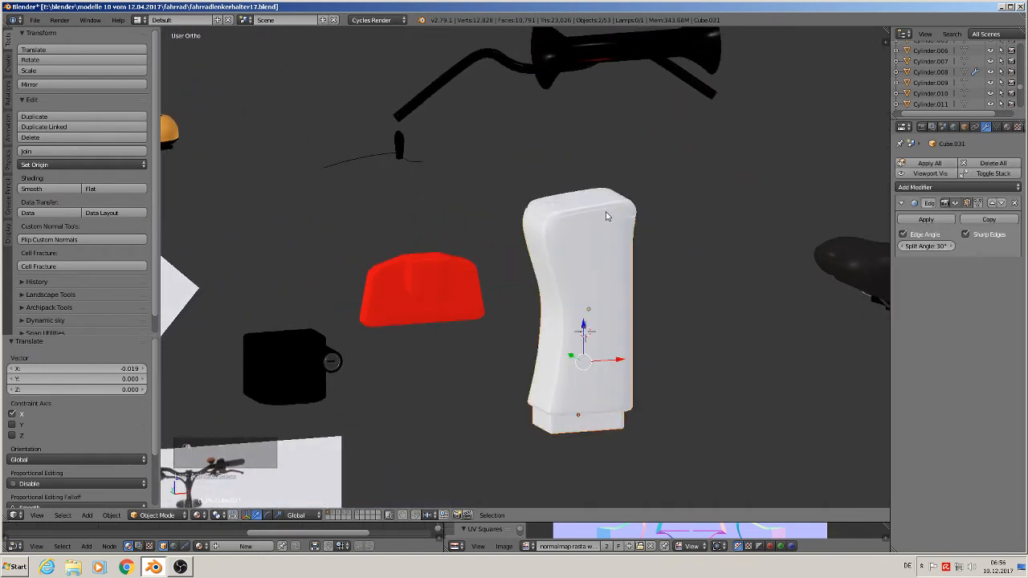
right_click(607, 210)
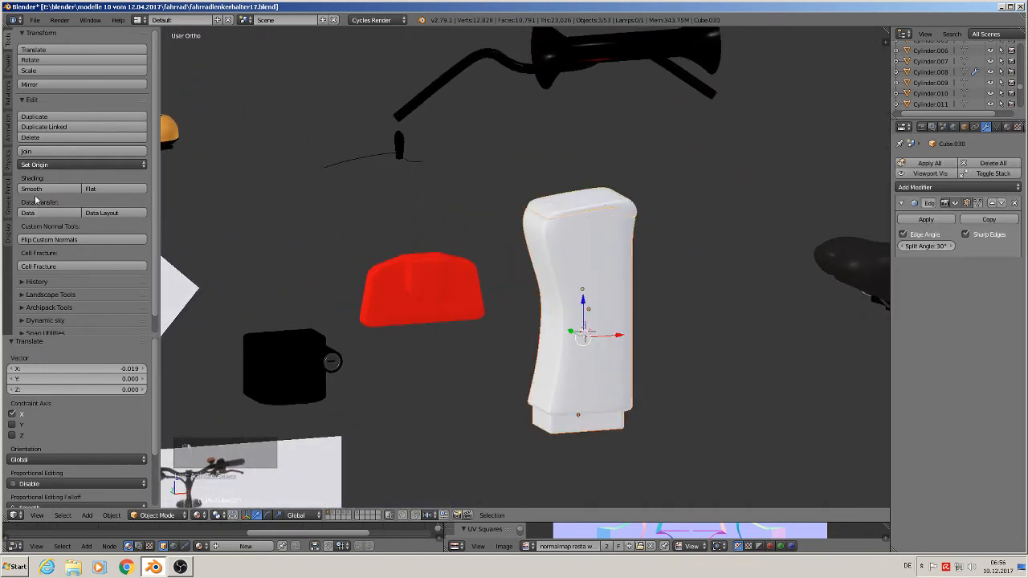
left_click(36, 151)
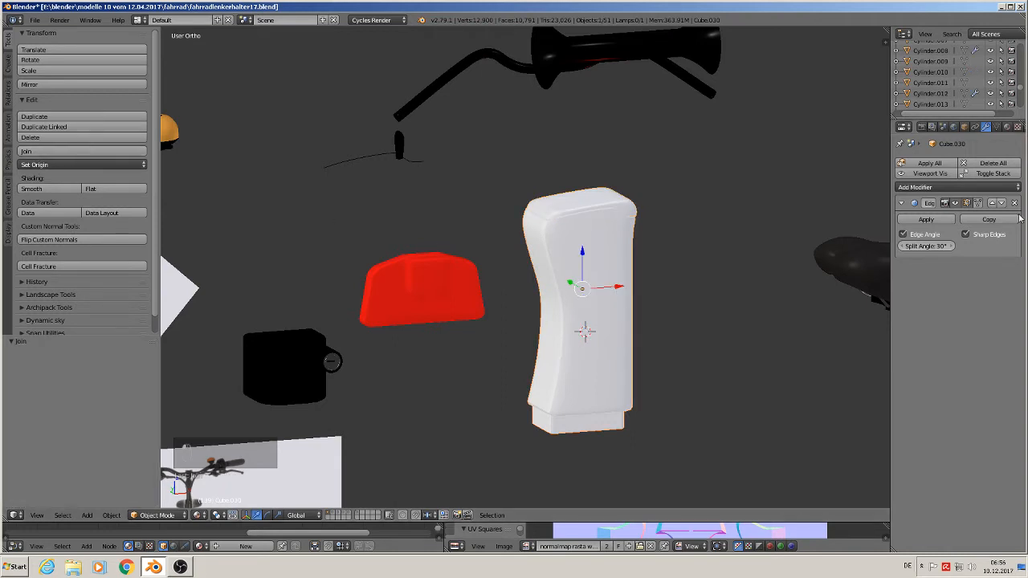
Assign the existing "black plastic" material to the joined battery.
left_click(1006, 126)
left_click(900, 230)
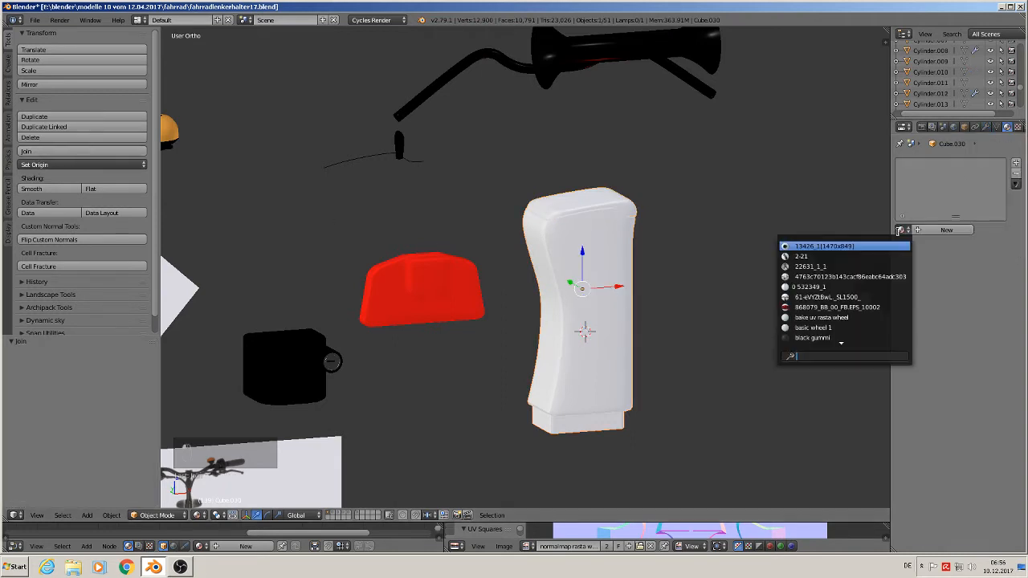
scroll(863, 327, "down", 2)
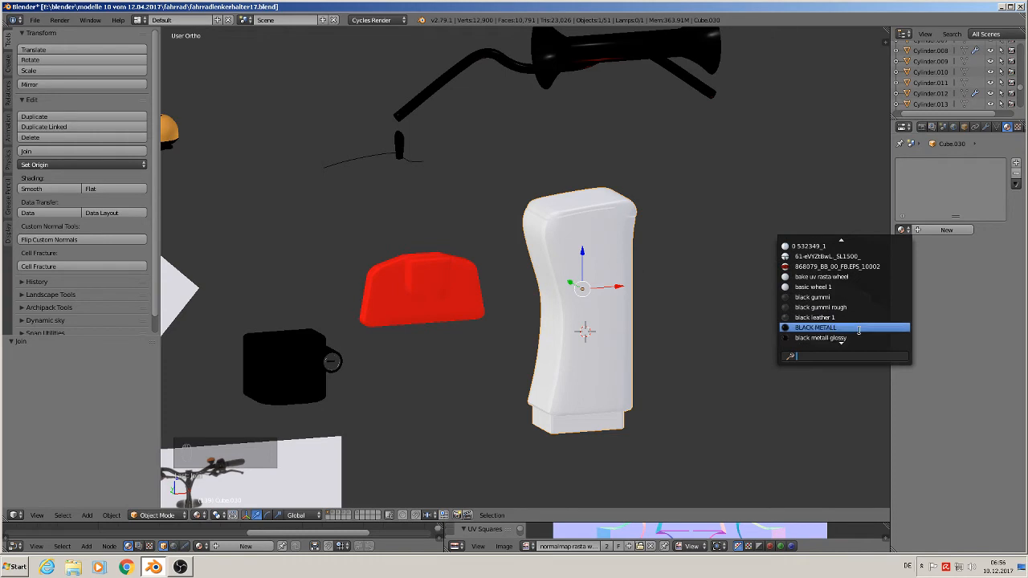
scroll(845, 314, "down", 4)
scroll(845, 318, "down", 2)
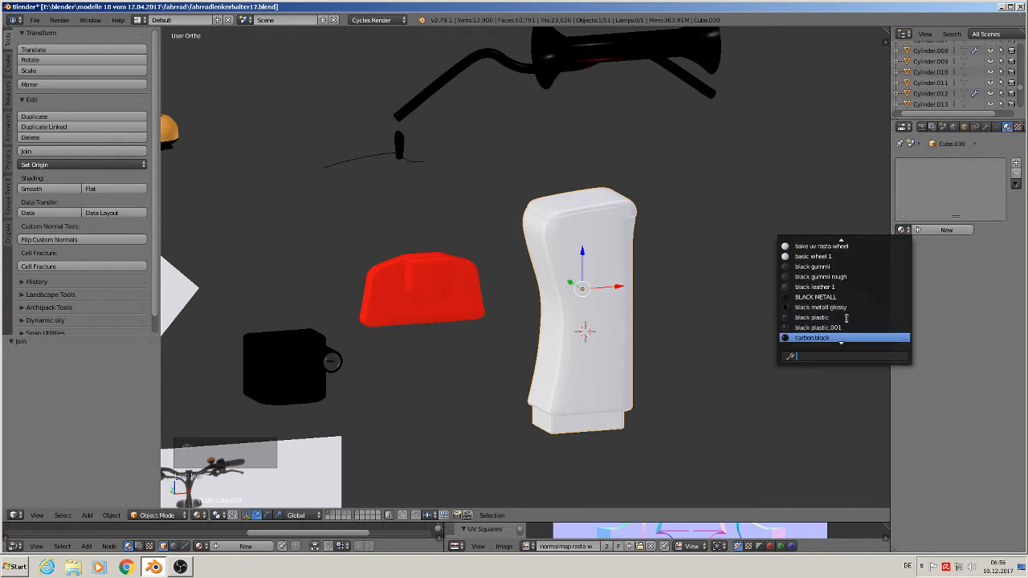
left_click(817, 318)
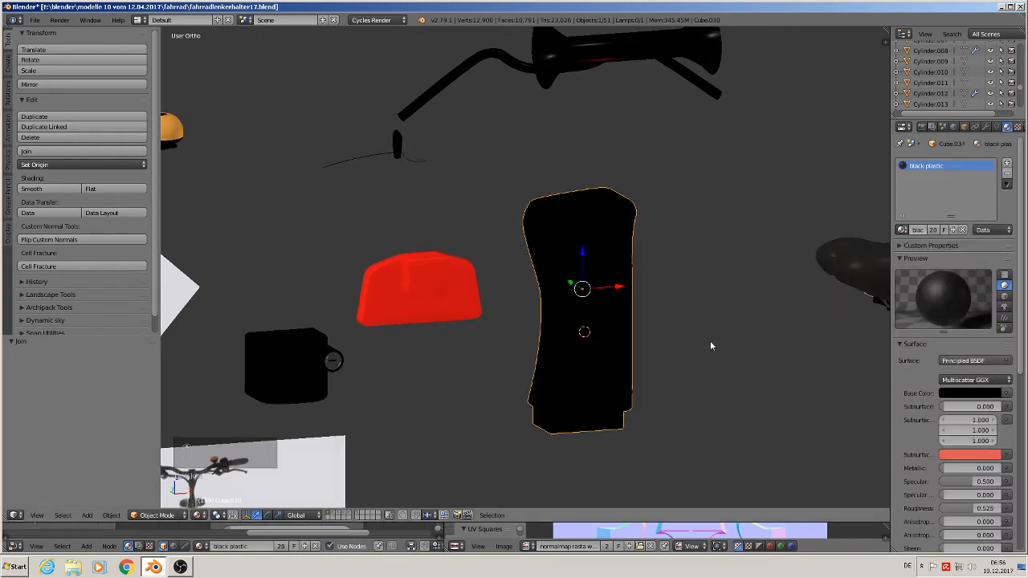
Compare the black battery model with the battery reference photo in front view, with nothing selected.
middle_click_drag(709, 340, 748, 314)
scroll(681, 331, "down", 3)
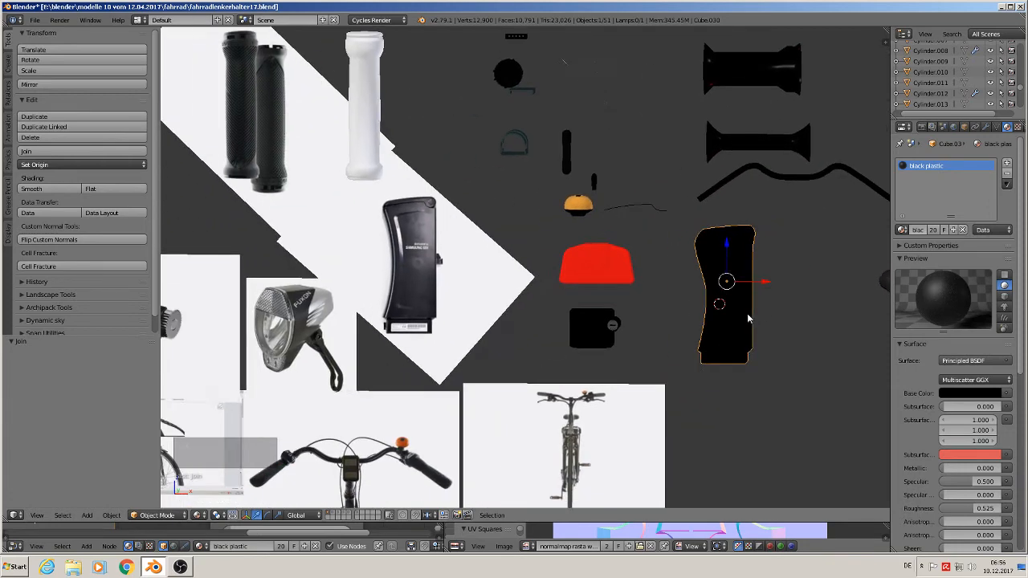
scroll(753, 291, "up", 2)
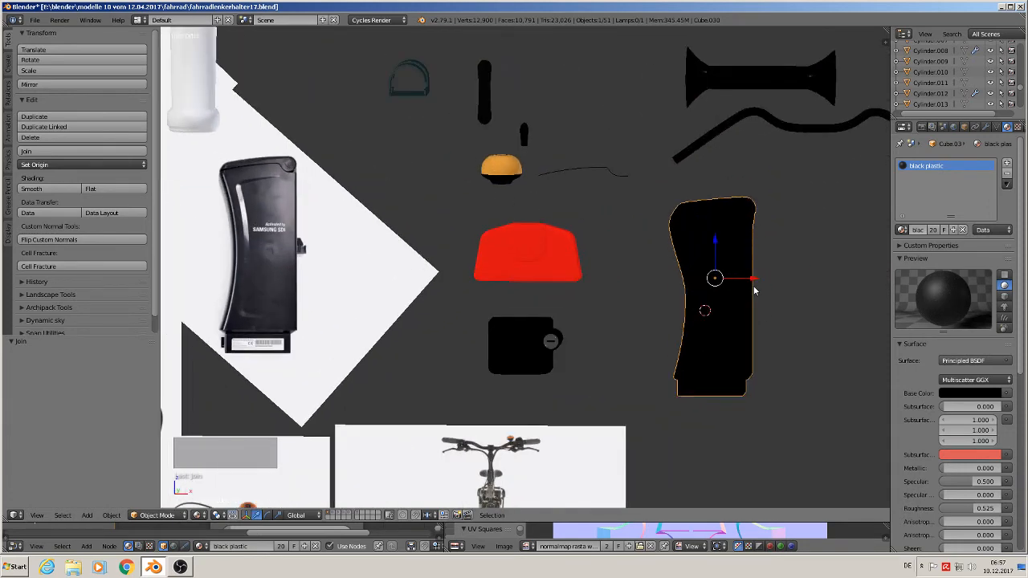
scroll(767, 263, "down", 3)
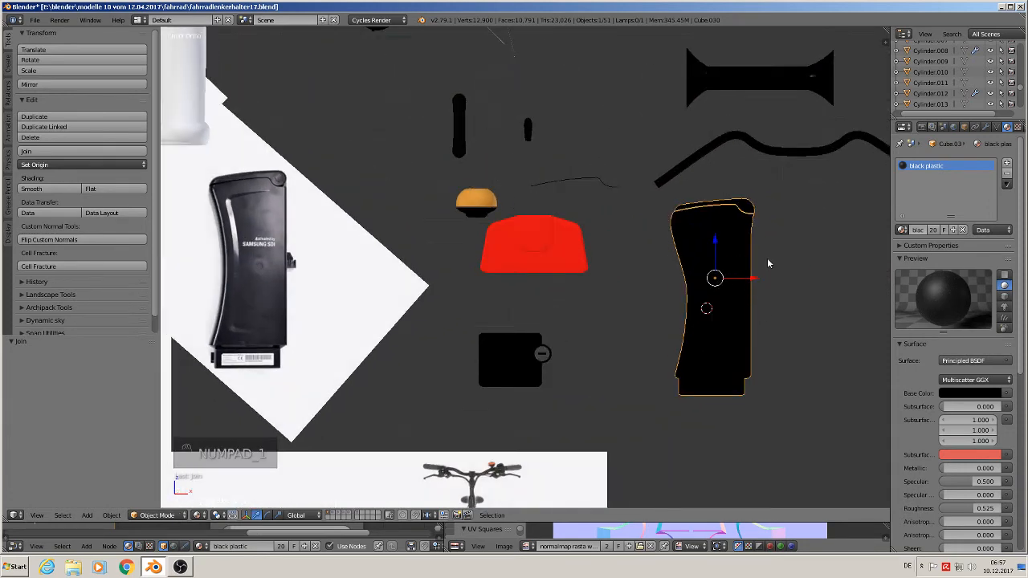
key("a")
key("a")
scroll(644, 291, "up", 1)
middle_click_drag(644, 285, 696, 247, "shift")
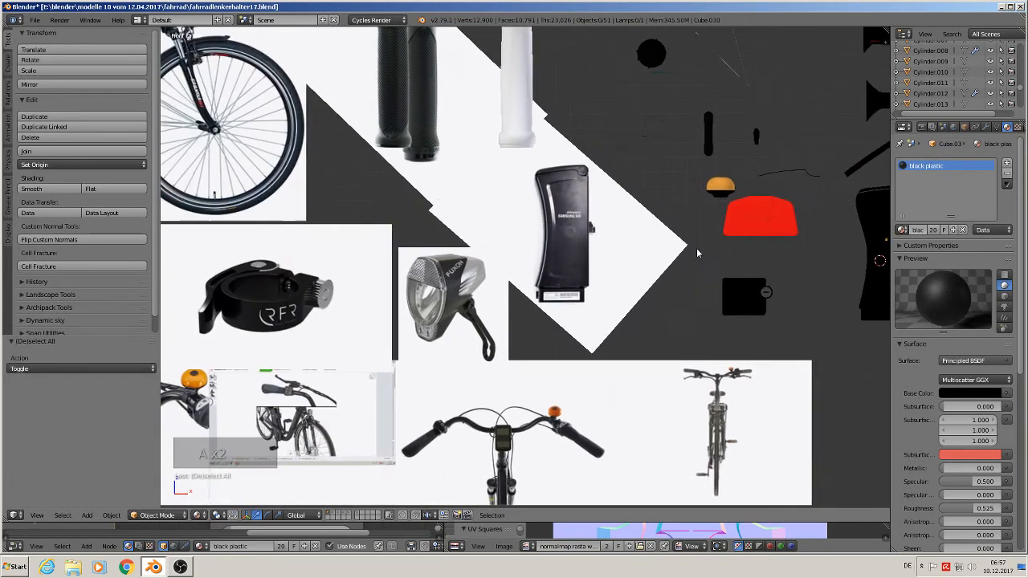
Delete the tilted battery reference photo from the scene.
right_click(566, 233)
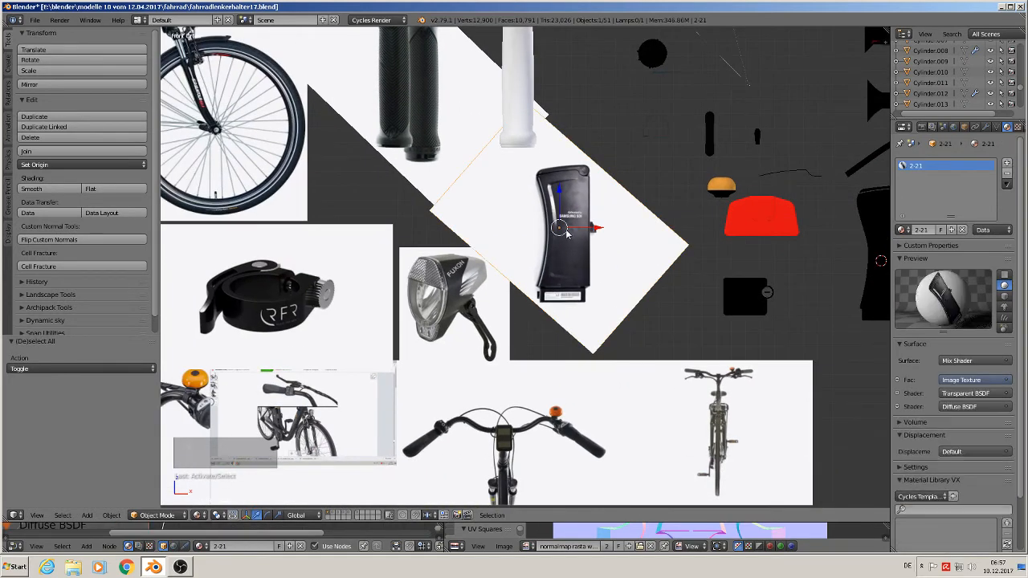
key("x")
left_click(608, 268)
scroll(606, 262, "down", 2)
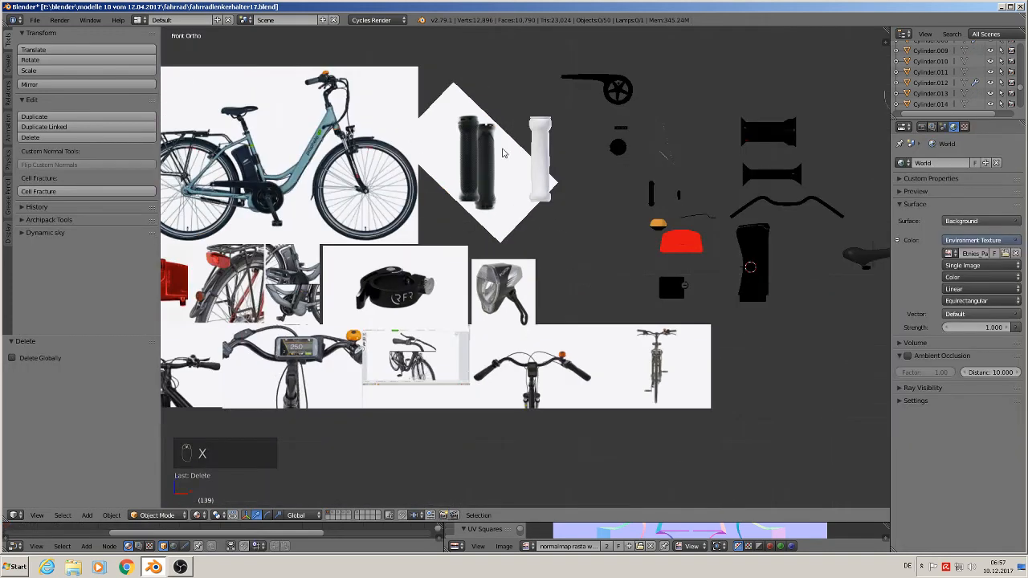
Select the handlebar grip reference photo and save the blend file under its existing name.
right_click(504, 153)
scroll(497, 177, "up", 1)
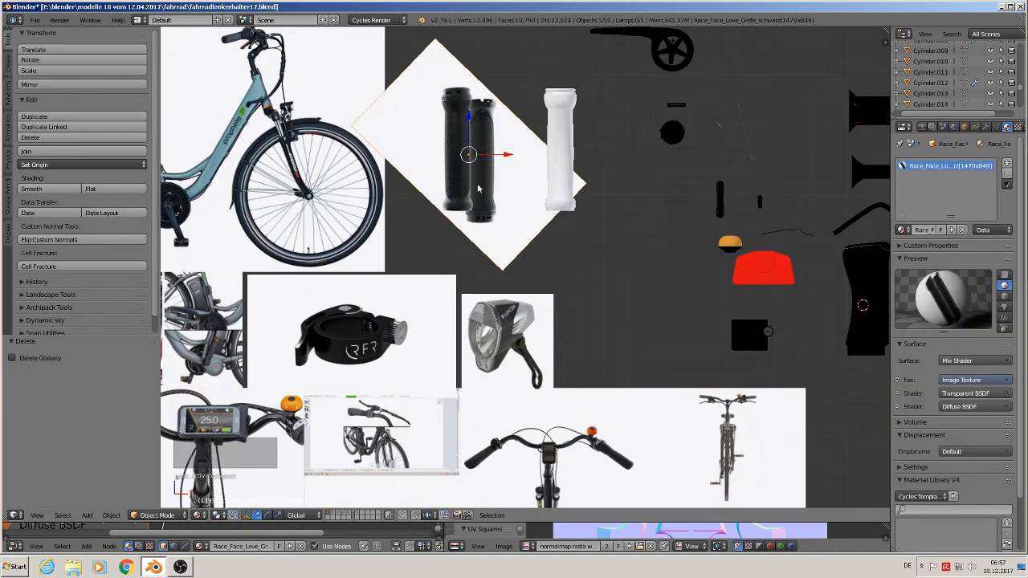
middle_click_drag(598, 341, 665, 294, "shift")
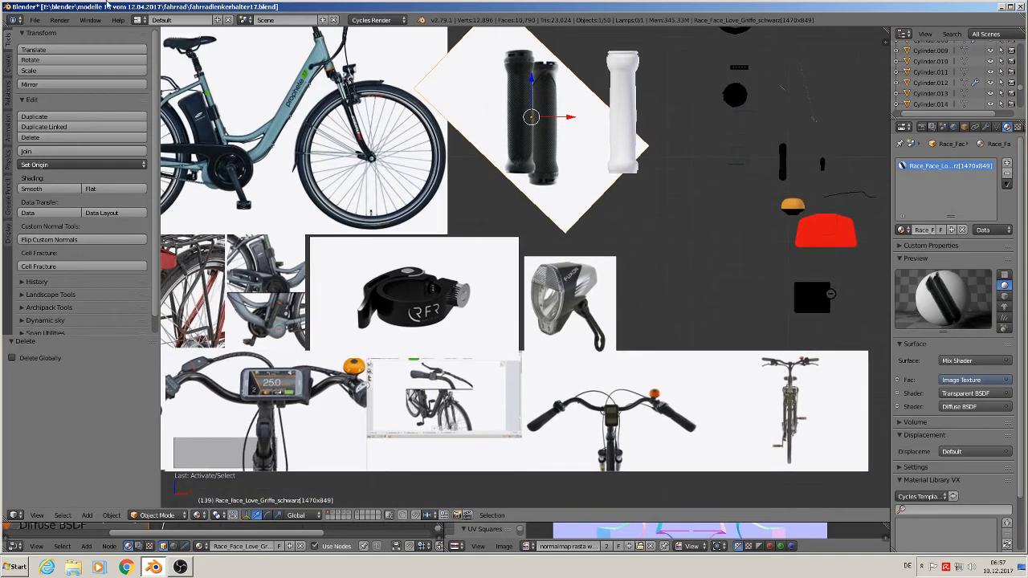
left_click(34, 19)
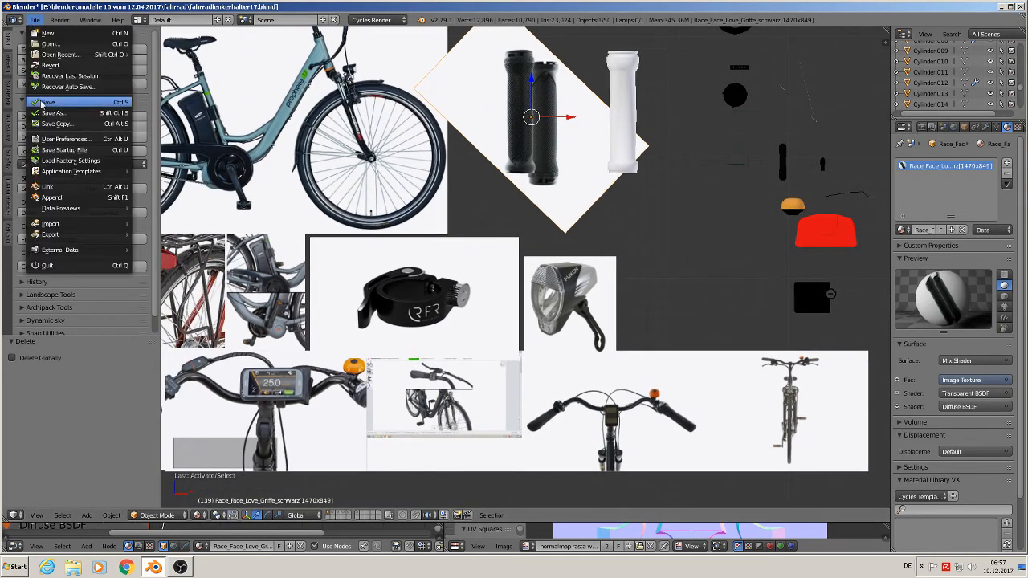
scroll(658, 213, "up", 1)
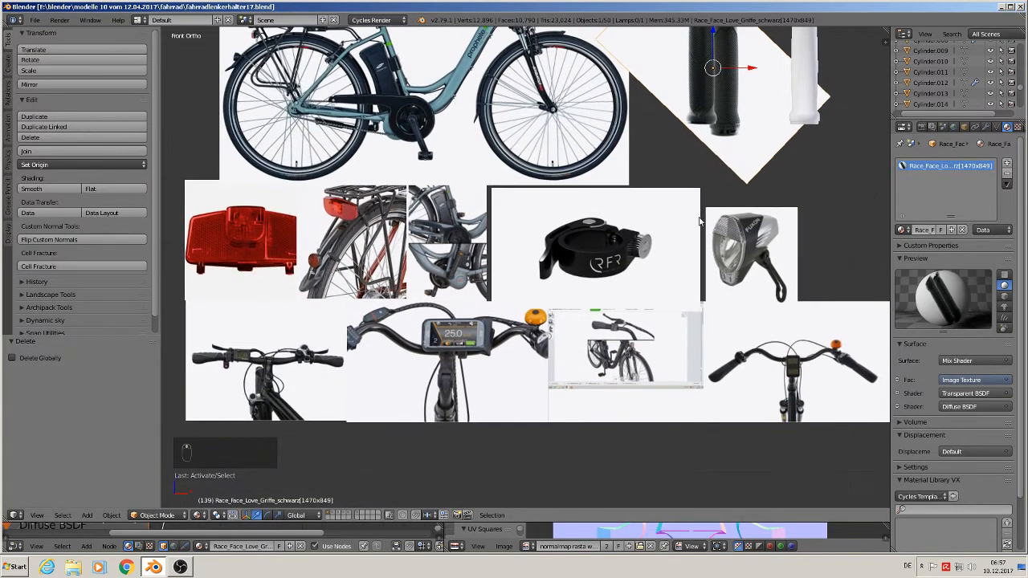
Place the 3D cursor beside the headlight photo, add a 32-vertex mesh circle there and rotate it 90° about X.
scroll(698, 241, "up", 1)
middle_click_drag(745, 257, 497, 269, "shift")
scroll(497, 268, "up", 1)
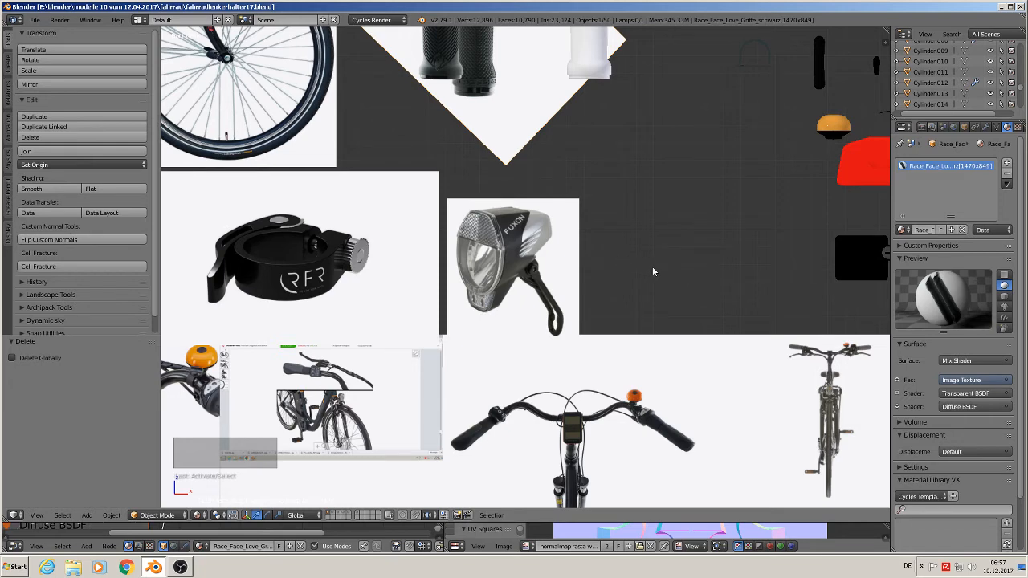
left_click(87, 515)
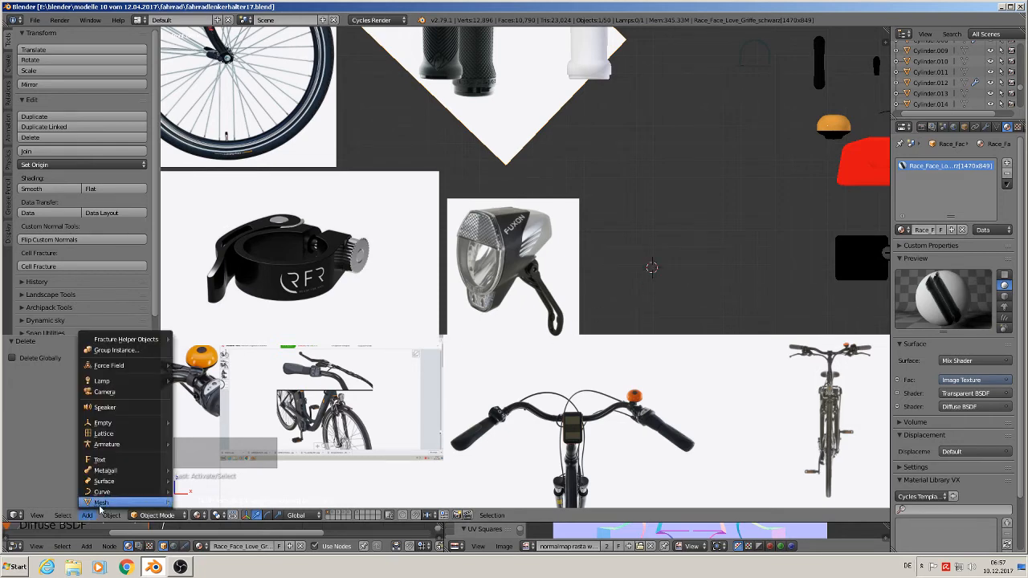
mouse_move(100, 503)
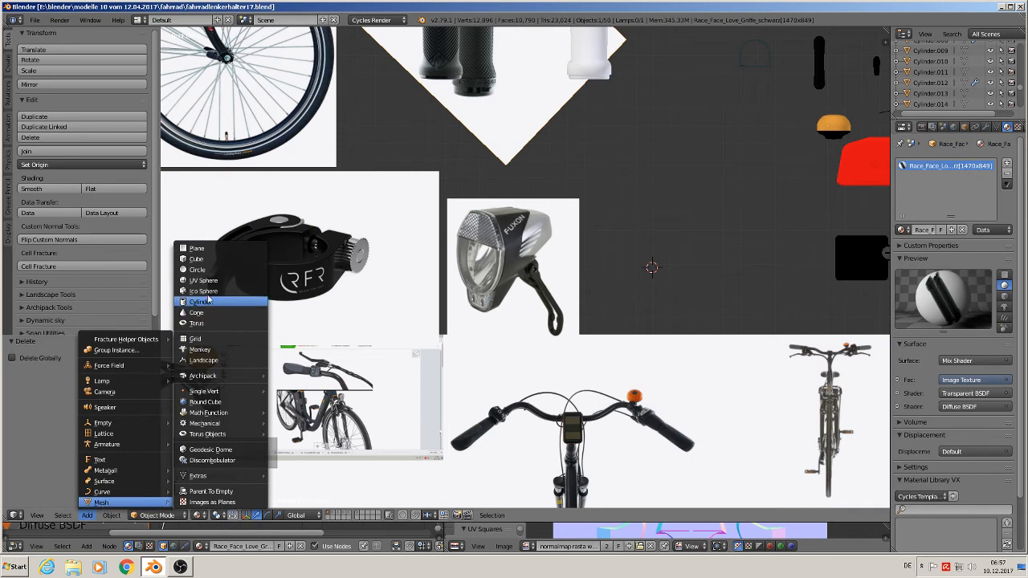
left_click(198, 270)
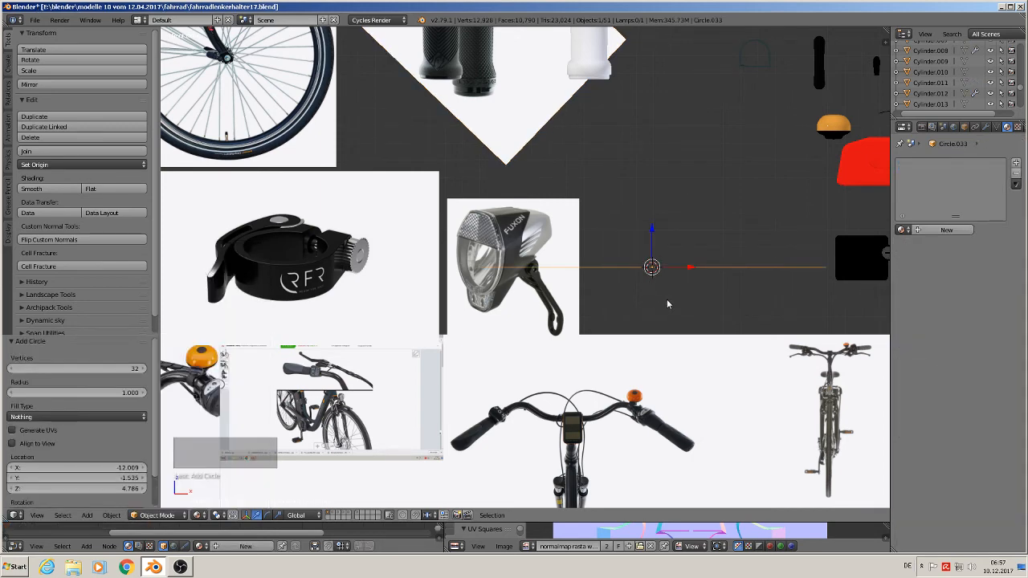
type("rx90")
key("Return")
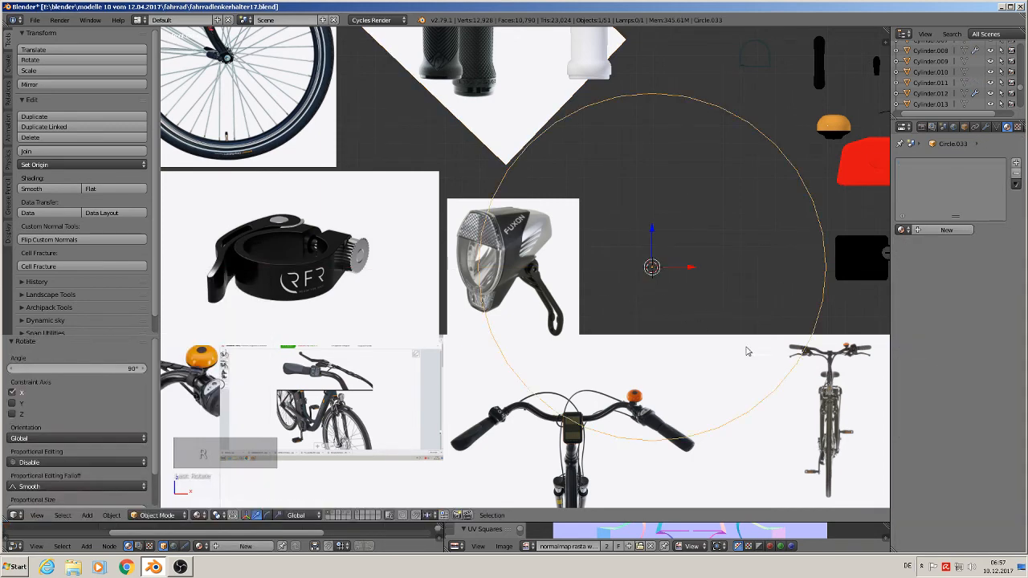
Scale the circle uniformly to about 0.243, and narrow it along X to about 0.795 to form an upright ellipse.
key("s")
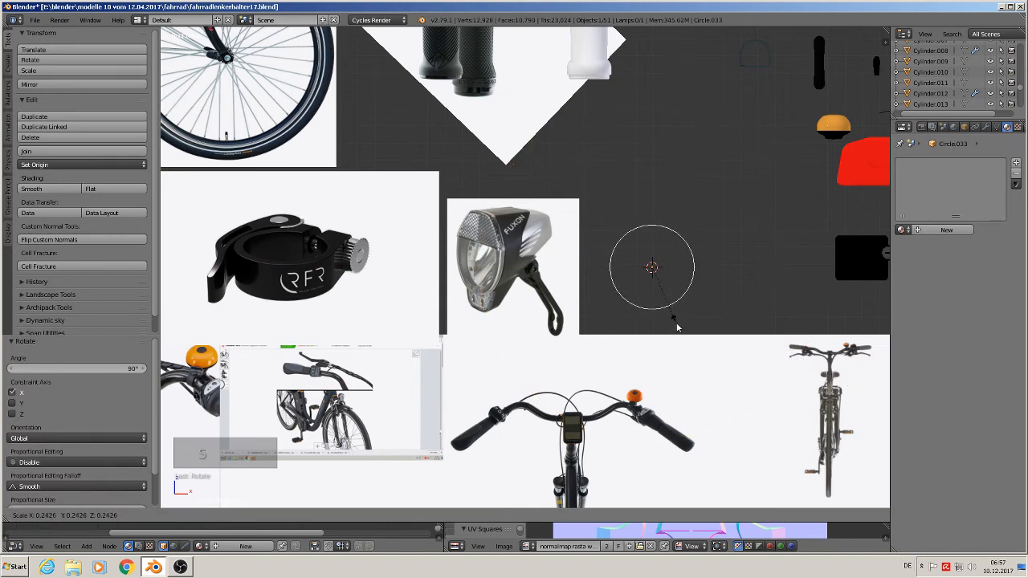
left_click(677, 320)
key("s")
key("x")
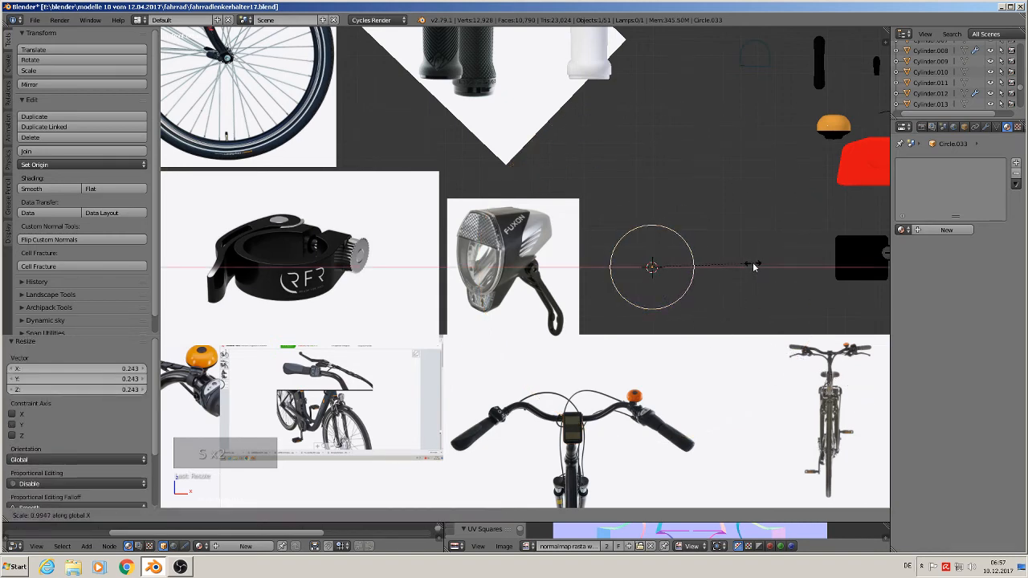
left_click(732, 268)
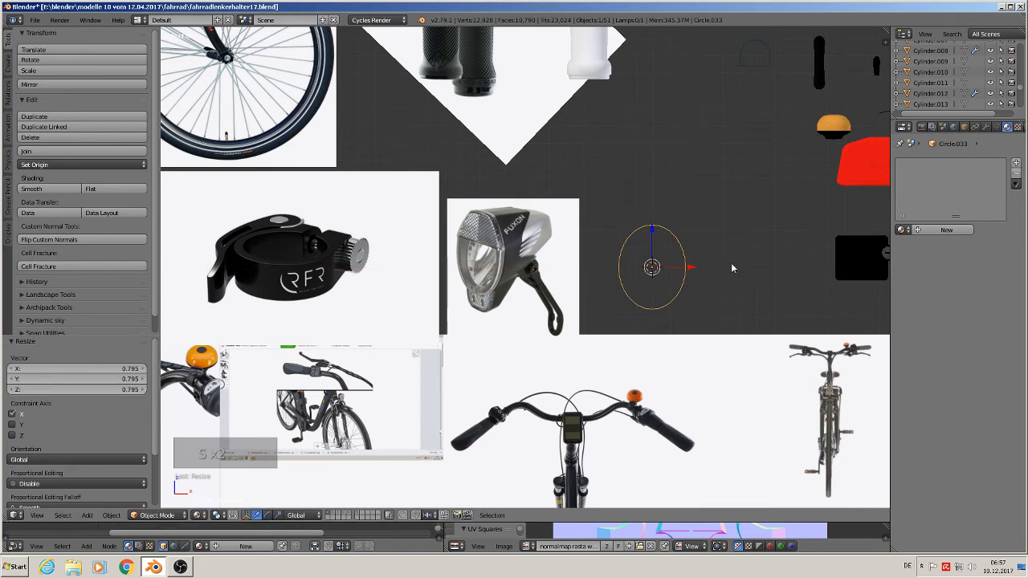
In Edit Mode, delete the ellipse's upper arc vertices and both remaining open end vertices to leave a U-shaped outline.
key("Tab")
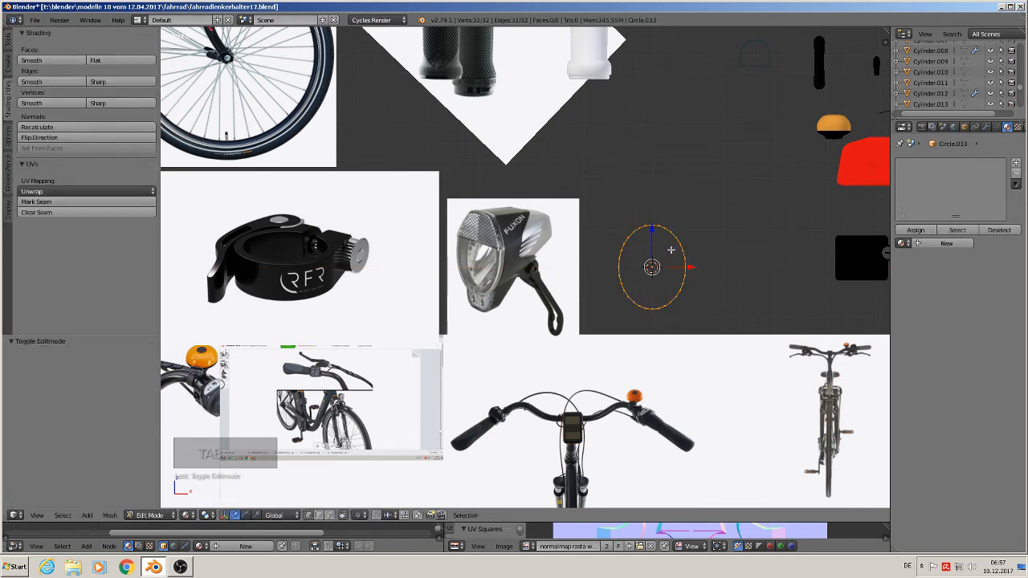
key("a")
key("b")
left_click_drag(699, 250, 602, 191)
key("x")
left_click(604, 207)
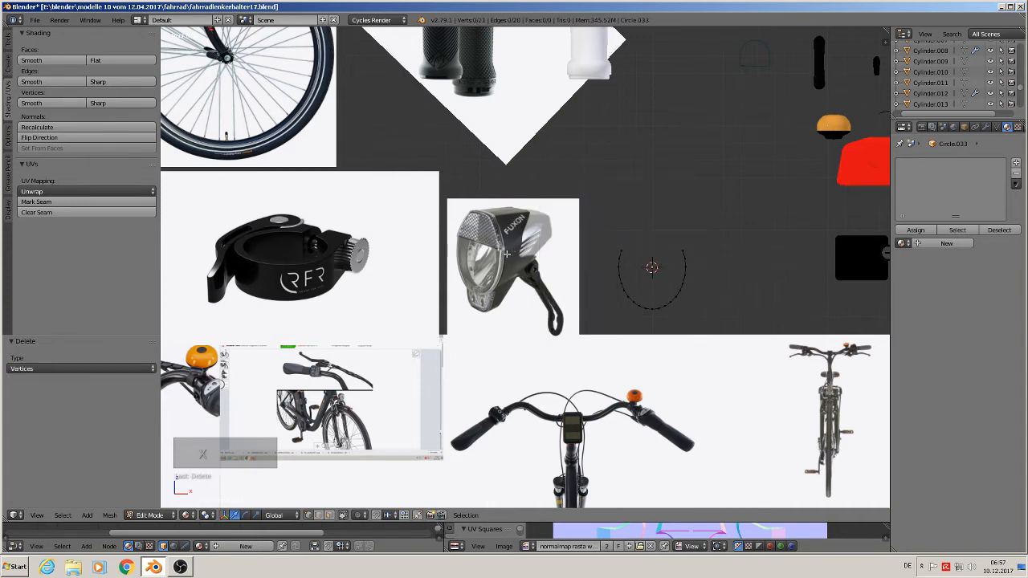
right_click(628, 246)
right_click(692, 248, "shift")
key("x")
left_click(690, 248)
Extrude the U's two end vertices upward by about 0.209 along Z and scale the new end points.
right_click(685, 259)
right_click(618, 259, "shift")
key("e")
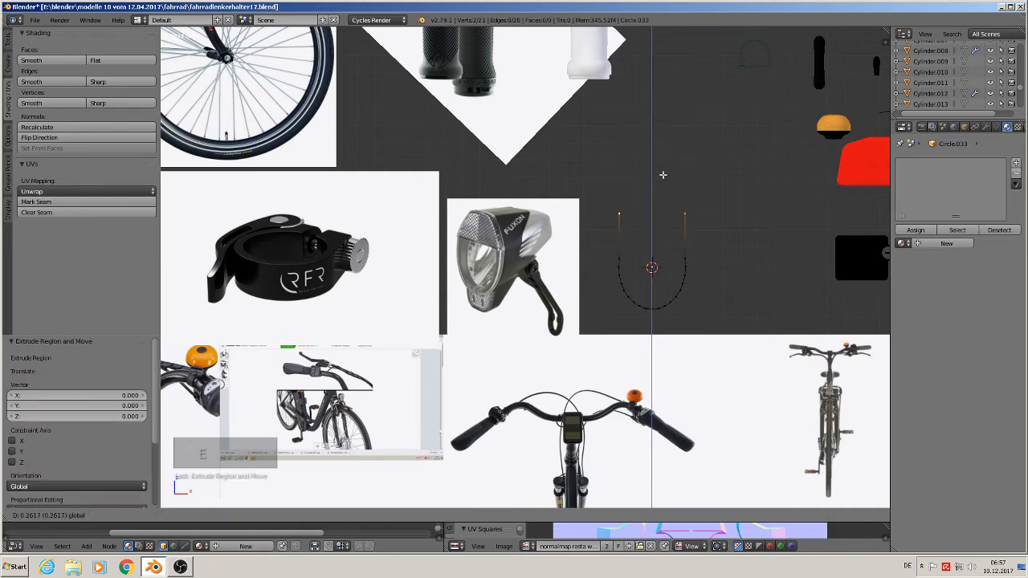
left_click(661, 184)
key("s")
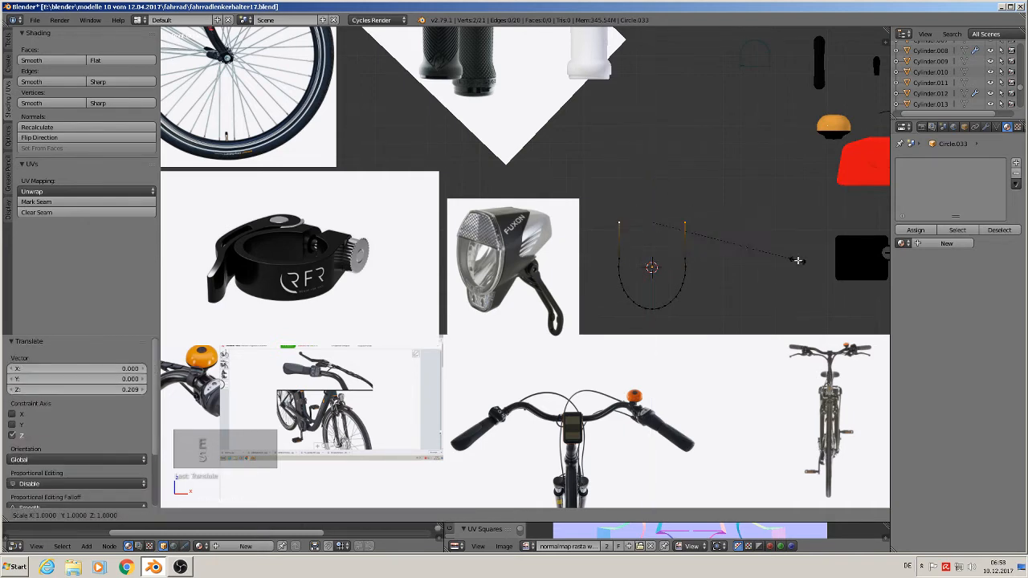
Narrow the U-shaped outline's two upper end vertices to 0.729 along X and lower them by 0.028 along Z.
key("x")
left_click(759, 246)
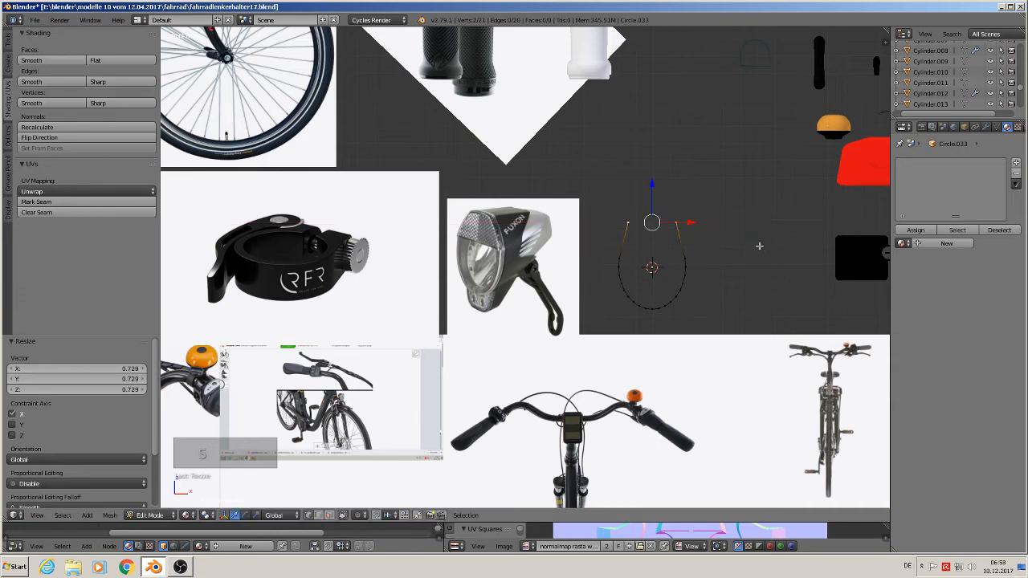
left_click_drag(658, 187, 660, 193)
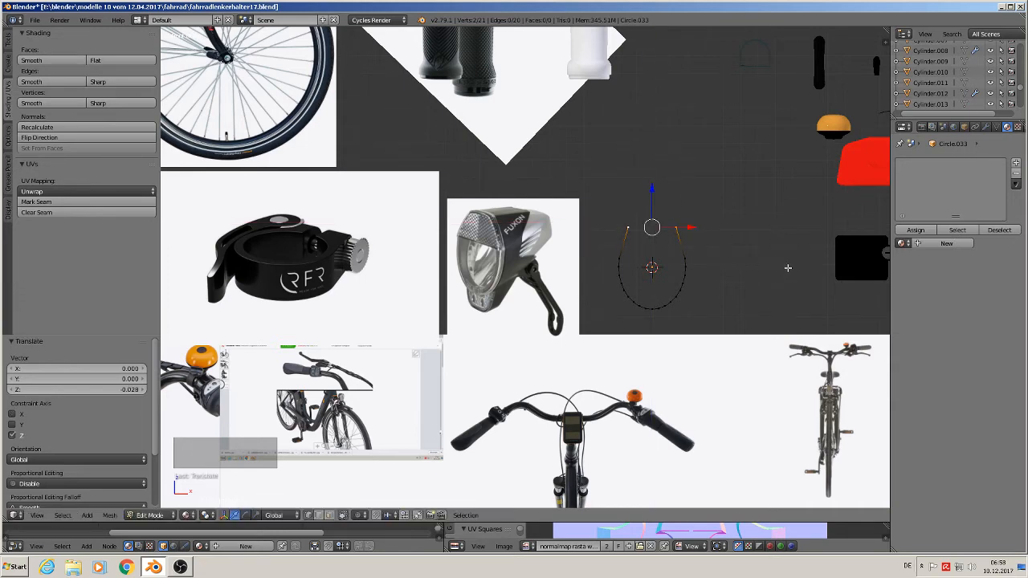
Bring the outline's two upper end vertices slightly closer together along X and connect them with an edge.
key("s")
key("x")
left_click(772, 261)
key("f")
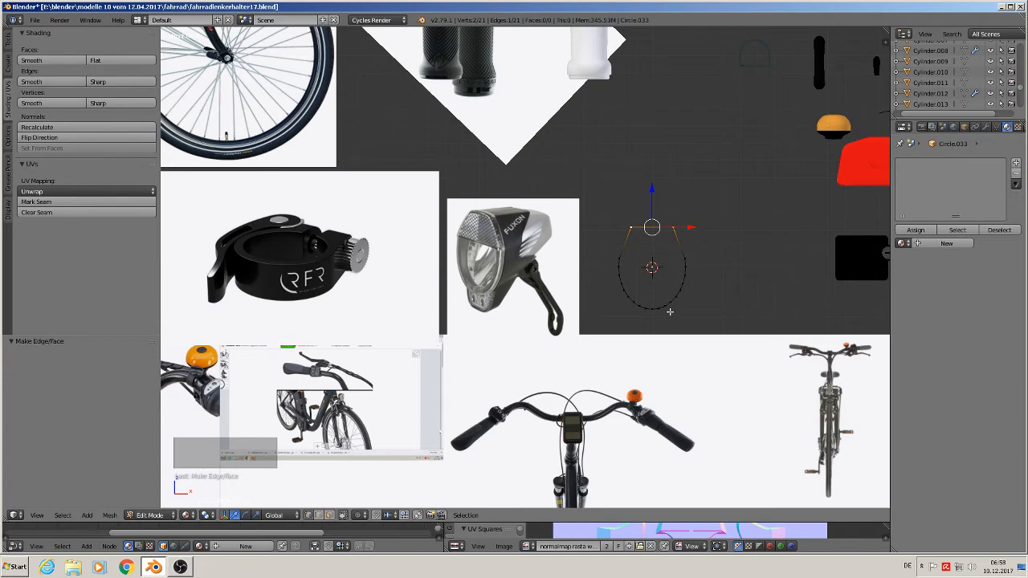
middle_click_drag(669, 317, 676, 274, "shift")
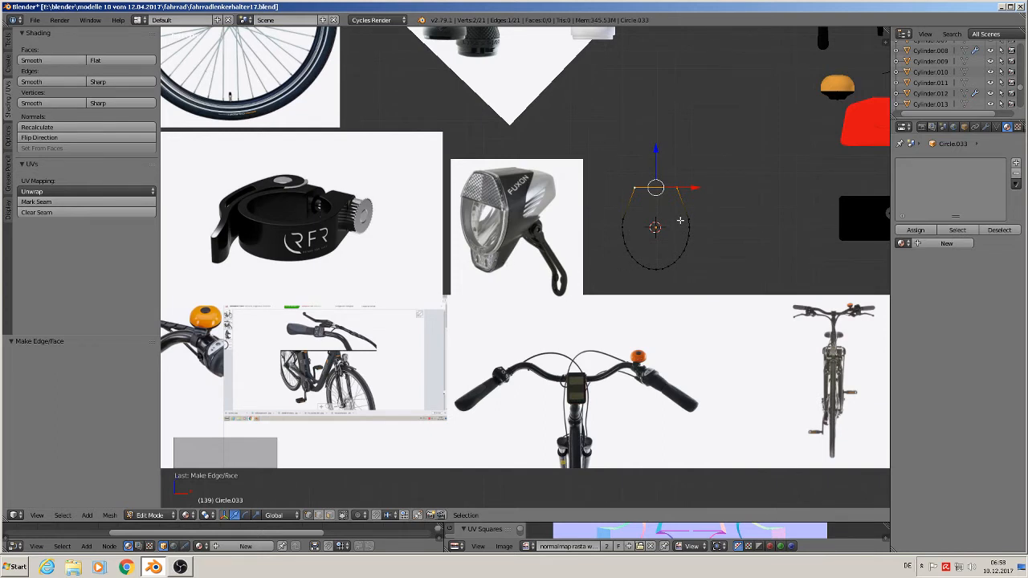
Fill the whole closed outline with a face and extrude it backwards along Y into a thin slab.
key("a")
key("a")
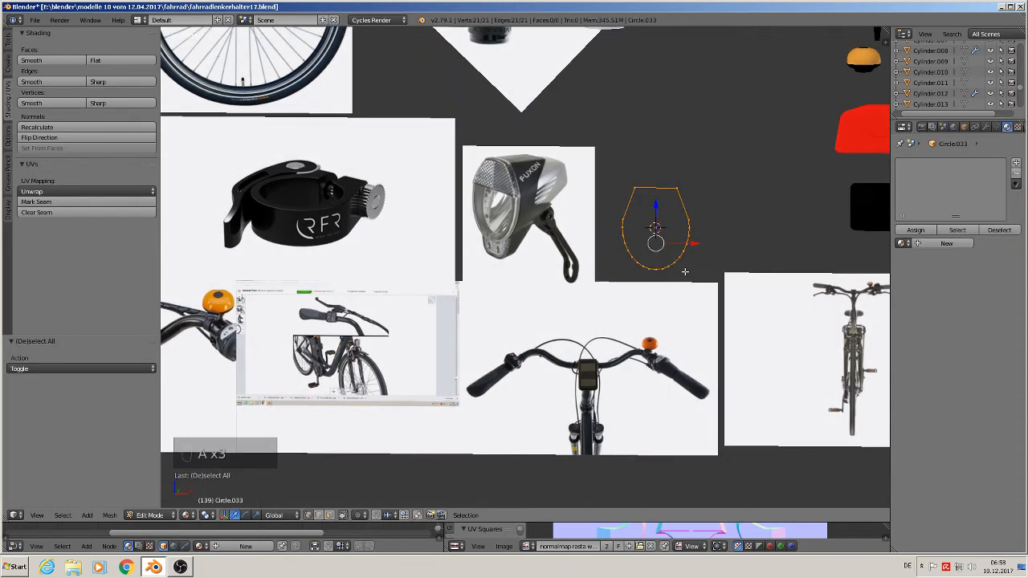
key("f")
middle_click_drag(697, 270, 672, 266)
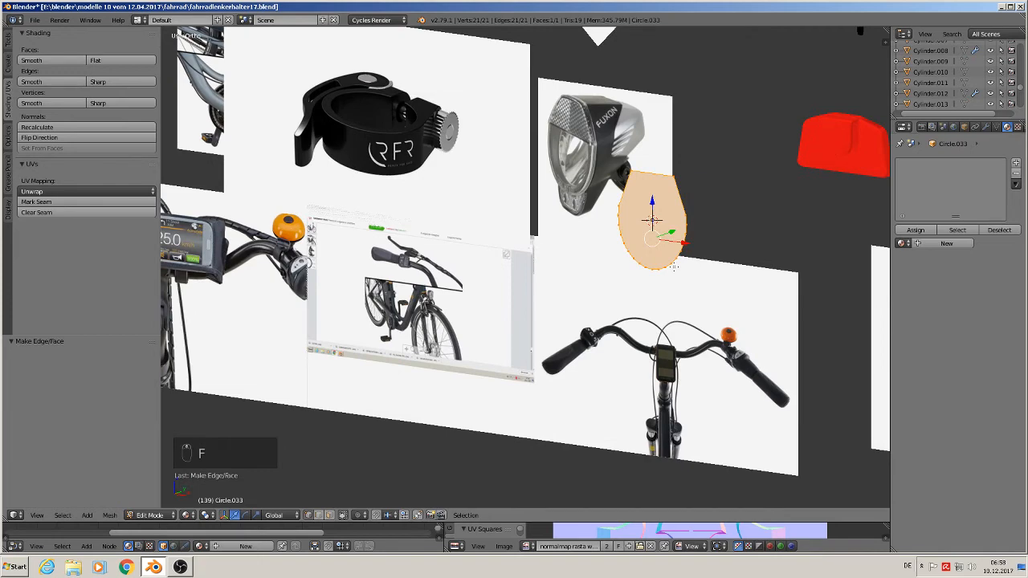
key("e")
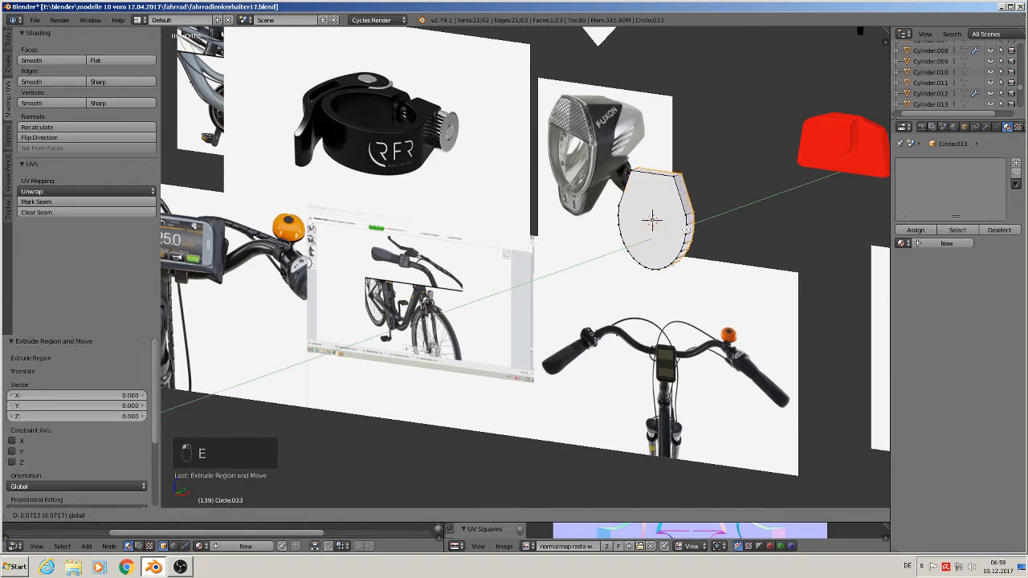
left_click(722, 203)
scroll(723, 203, "up", 1)
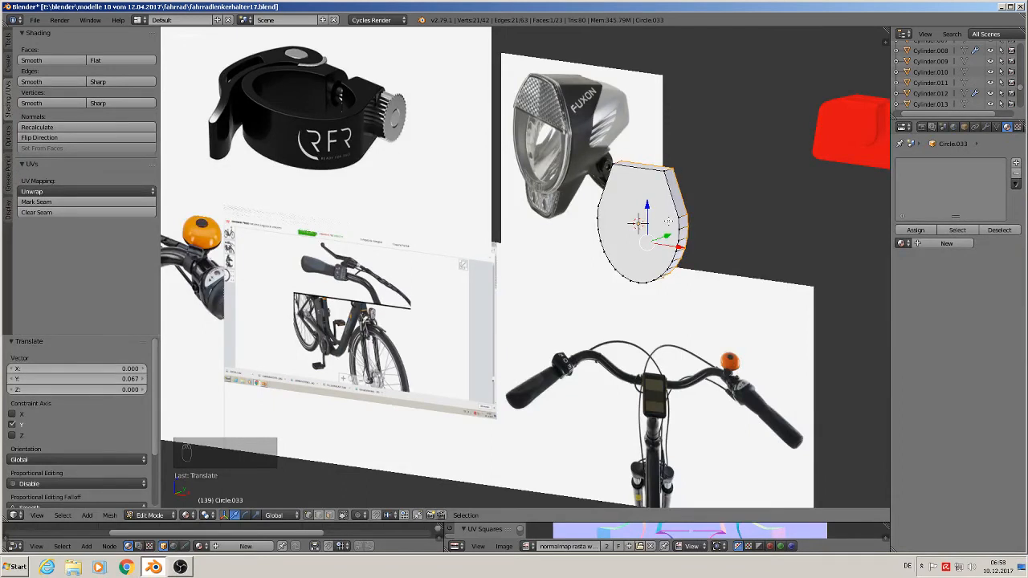
Extrude the slab's back face 0.610 along Y and scale its end down to about 0.6 to taper the body.
key("e")
right_click(668, 220)
left_click_drag(666, 236, 843, 265)
key("s")
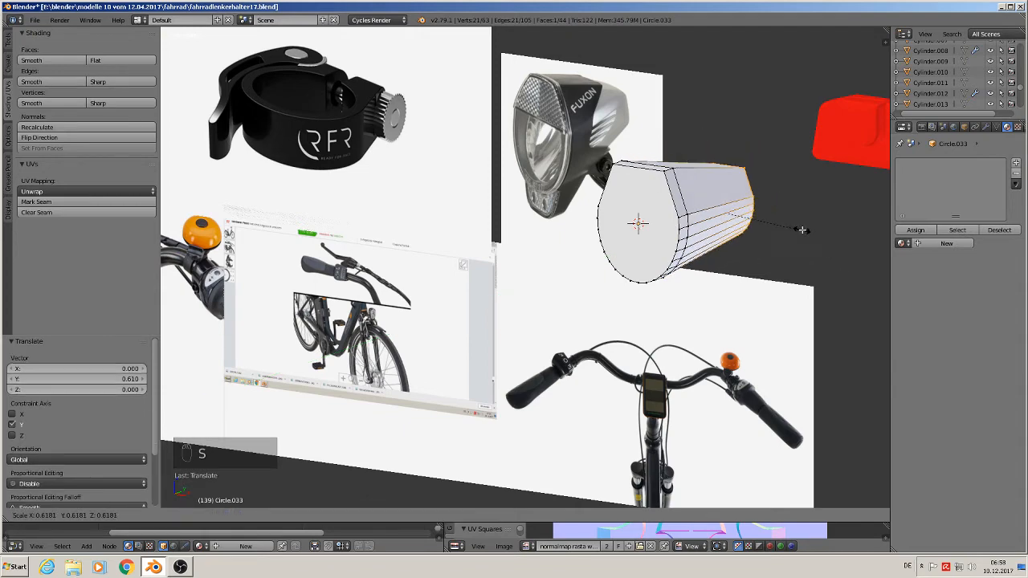
left_click(798, 227)
middle_click_drag(798, 227, 731, 197)
mouse_move(731, 196)
left_mouse_down()
mouse_move(753, 174)
mouse_move(726, 197)
left_mouse_up()
middle_click_drag(727, 197, 880, 245)
key("Tab")
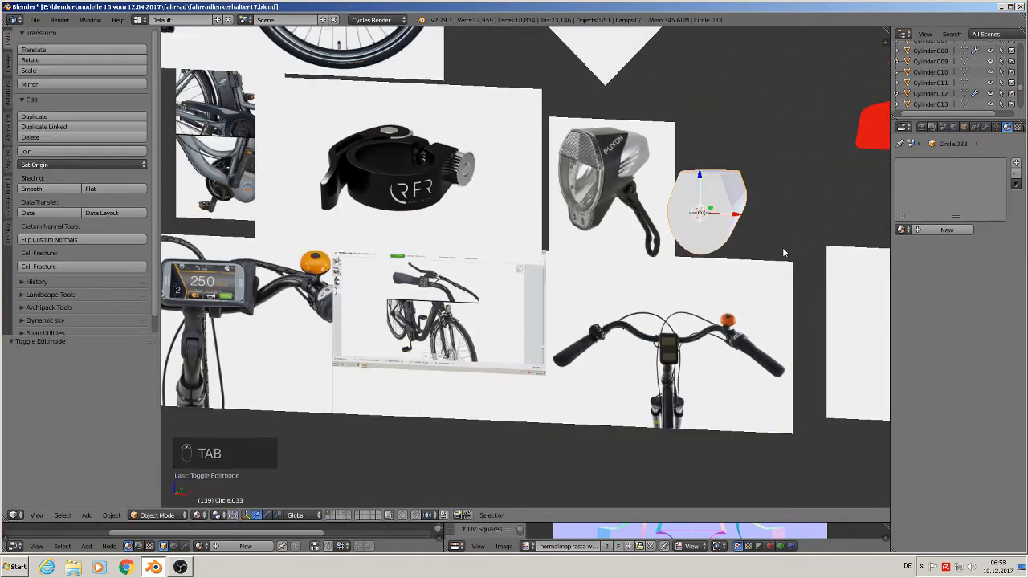
Duplicate the tapered body and place the copy 0.750 away along X.
middle_click_drag(785, 252, 595, 215, "shift")
key("shift+d")
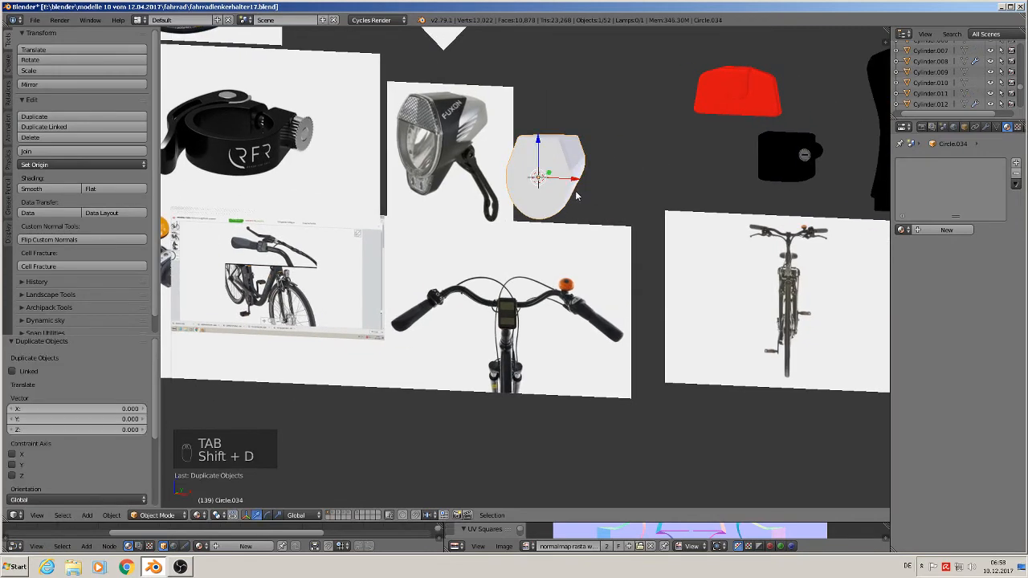
key("x")
left_click(681, 225)
scroll(682, 225, "up", 1)
scroll(681, 226, "up", 6)
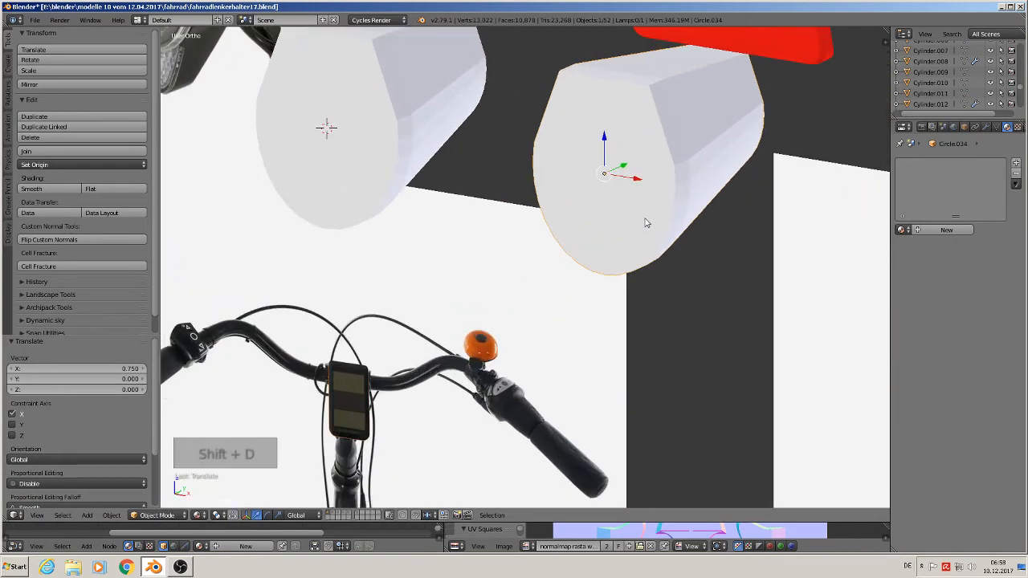
Select the front face of the duplicated body and scale it to 0.948.
key("Tab")
middle_click_drag(660, 206, 368, 449)
left_click(328, 514)
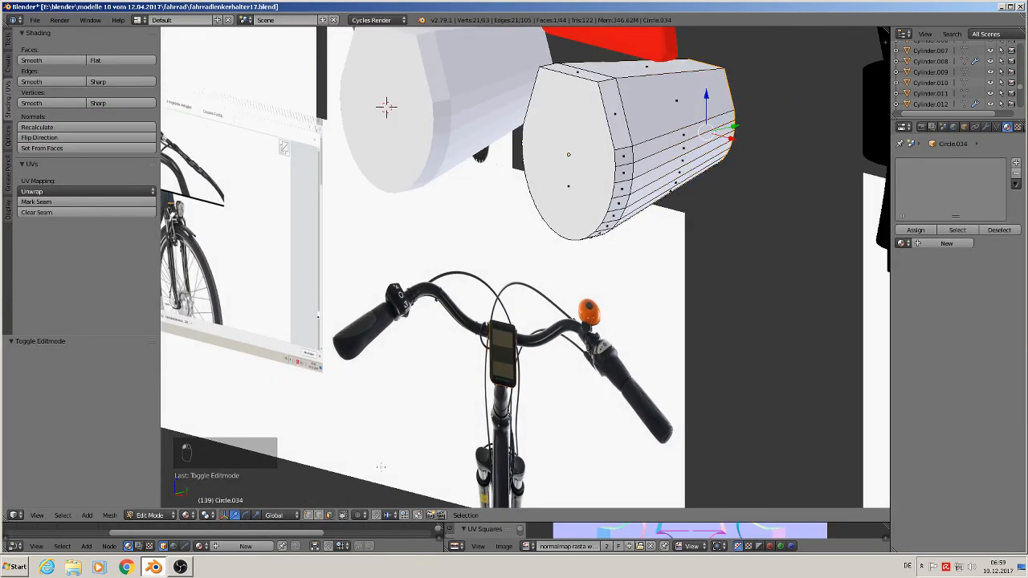
right_click(592, 143)
key("s")
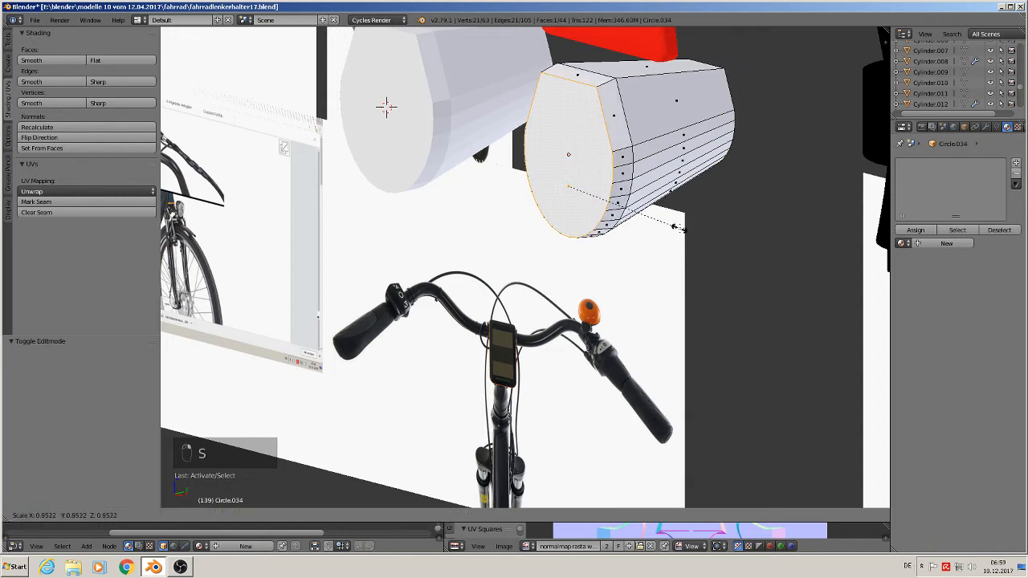
left_click(655, 258)
scroll(655, 258, "up", 1)
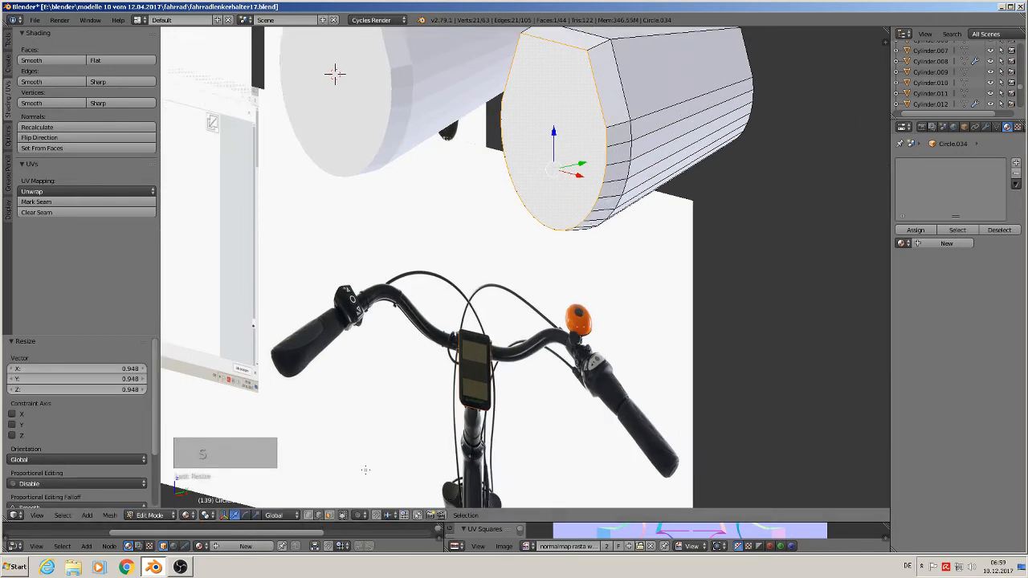
Add a centred loop cut around the copy's narrow front band and scale the new loop to 1.069.
right_click(603, 45, "alt")
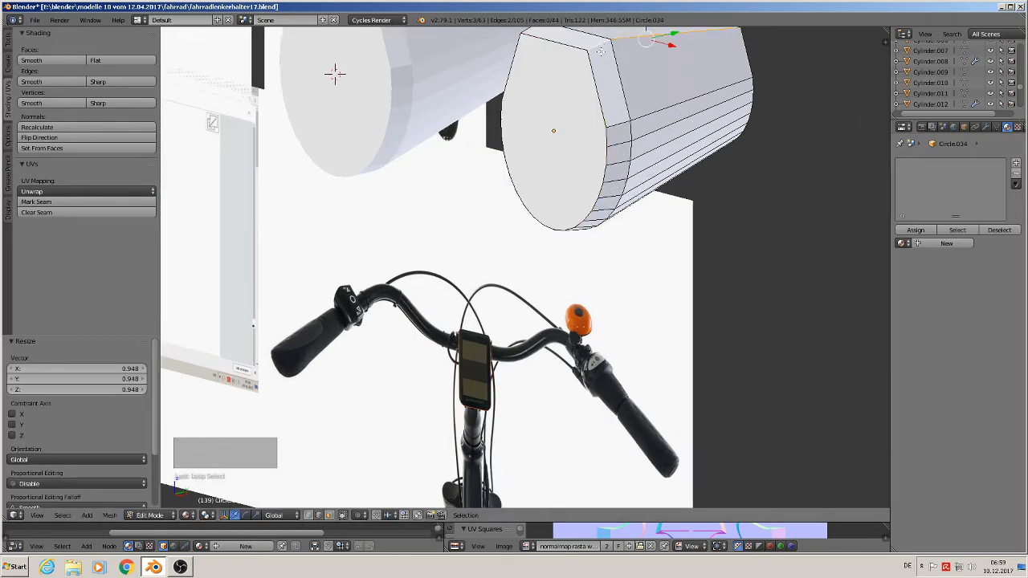
key("ctrl+r")
left_click(601, 50)
left_click(601, 50)
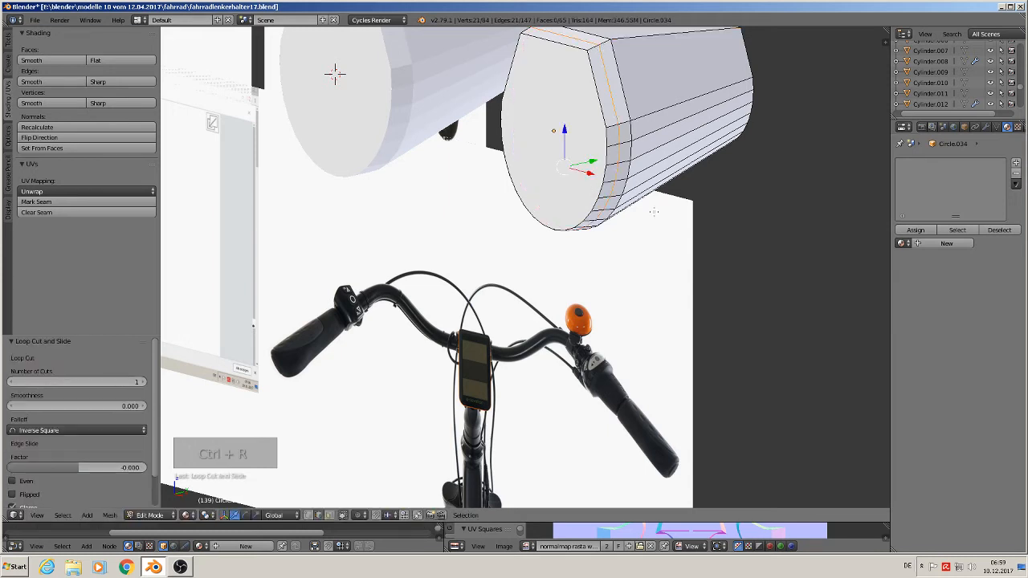
key("s")
left_click(660, 223)
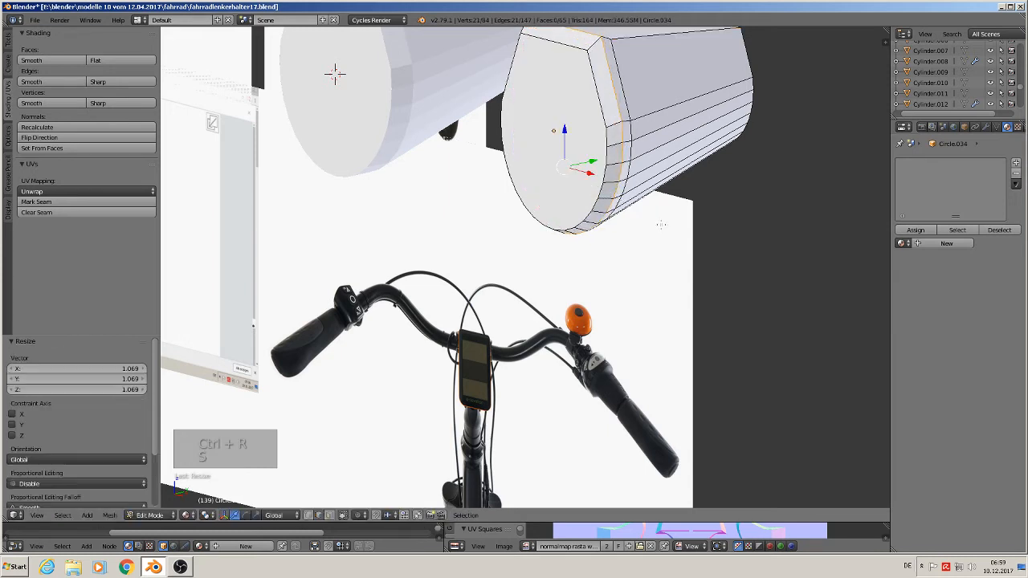
Bevel the new front edge loop into three segments with an offset of about 0.12.
key("ctrl+b")
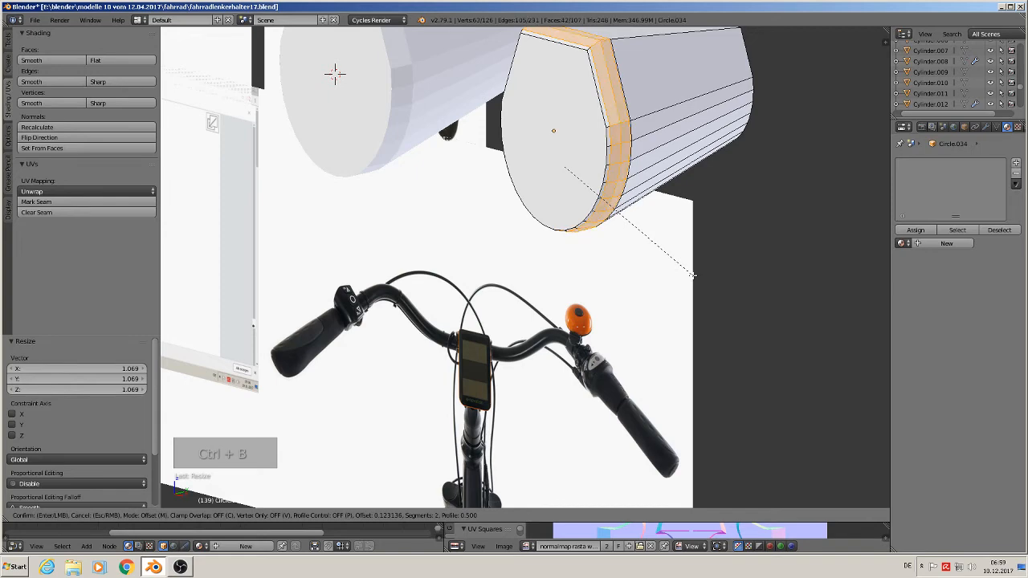
scroll(693, 276, "up", 1)
left_click(693, 276)
key("Tab")
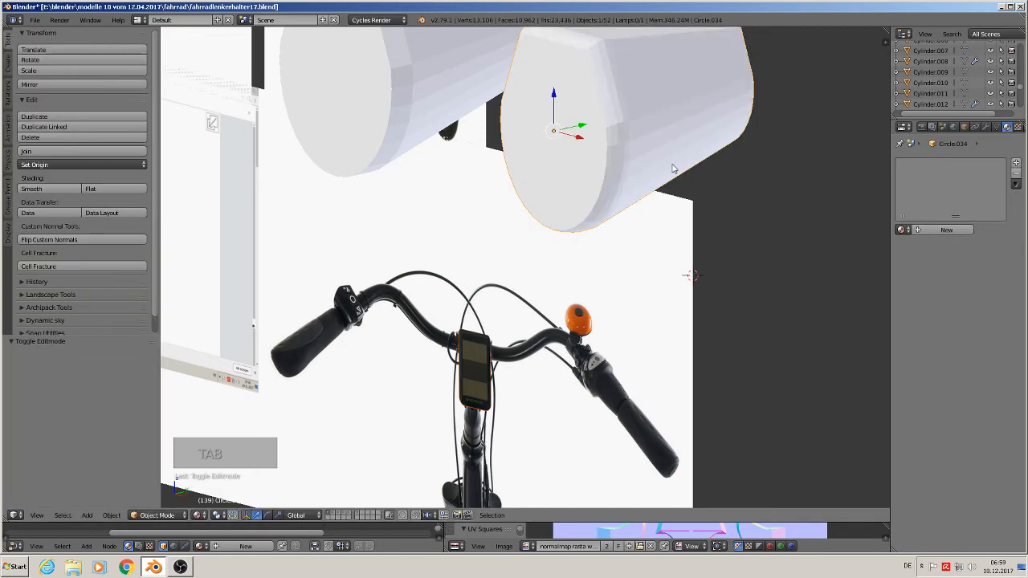
scroll(679, 188, "down", 3)
scroll(680, 188, "down", 2)
Insert two loop cuts close to the copy's back end, with slide factors -0.839 and 0.830.
key("Tab")
scroll(682, 172, "up", 5)
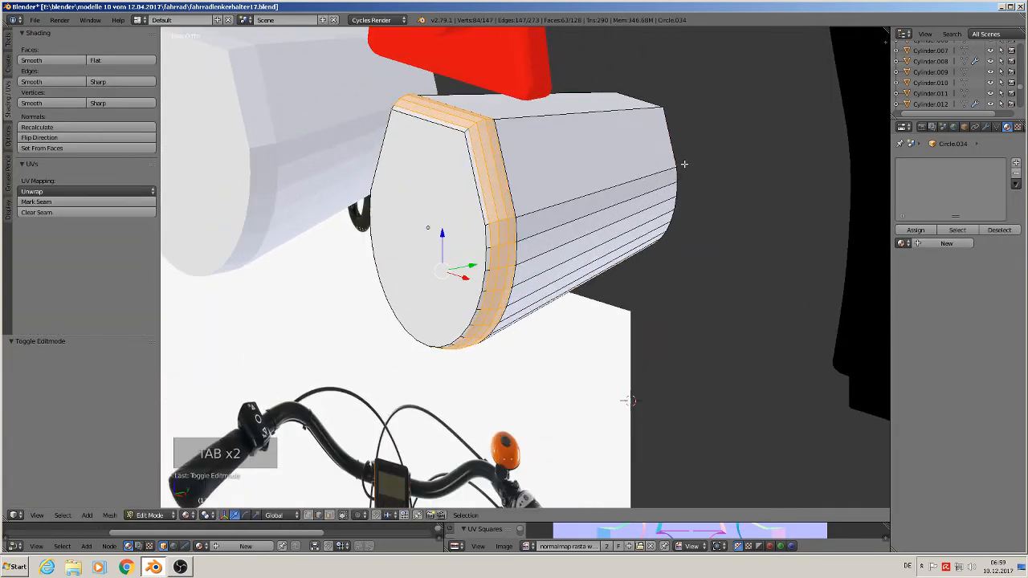
key("ctrl+r")
left_click(647, 169)
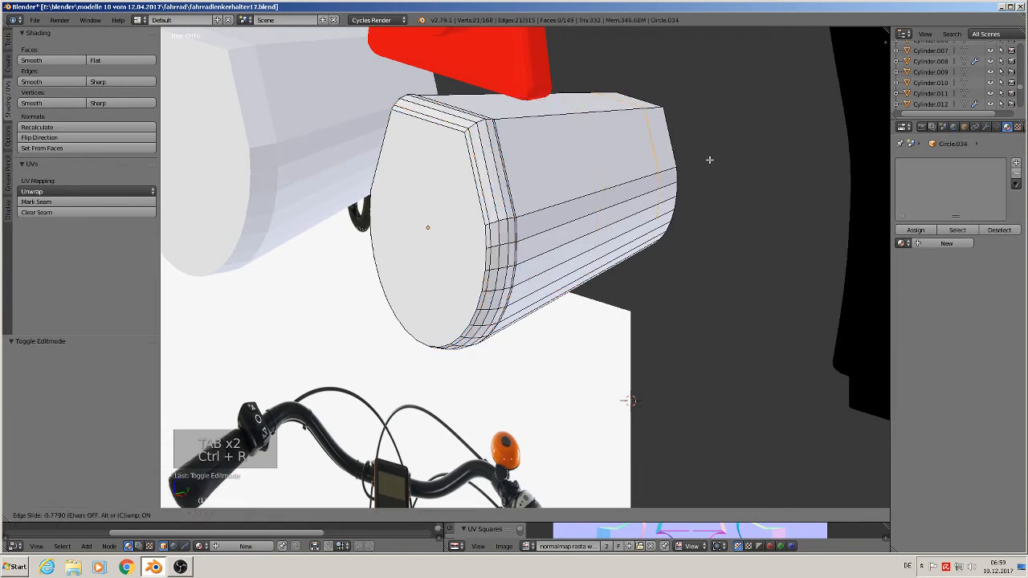
left_click(713, 156)
key("ctrl+r")
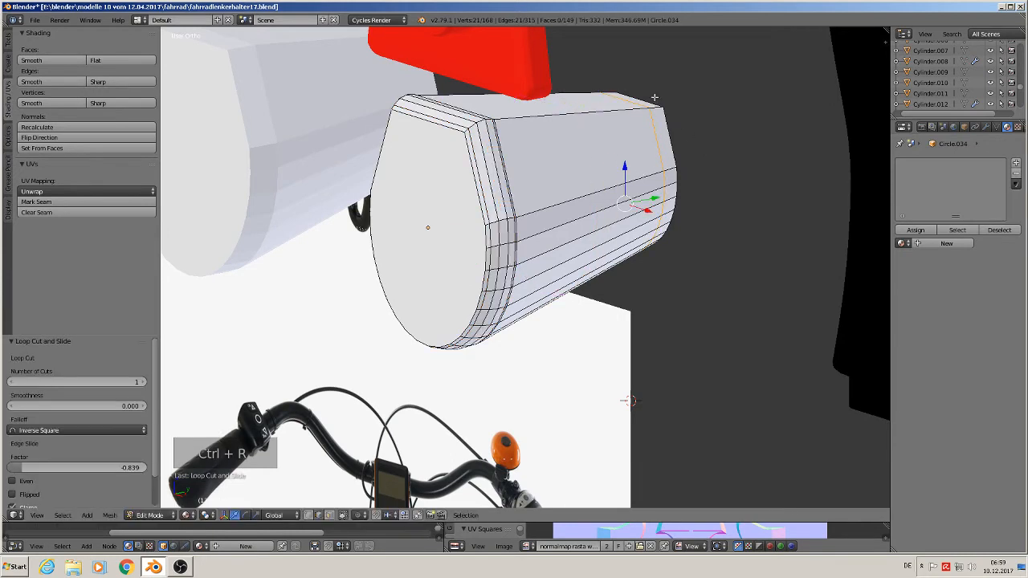
Scale the rearmost inserted edge loop up to 1.054.
key("s")
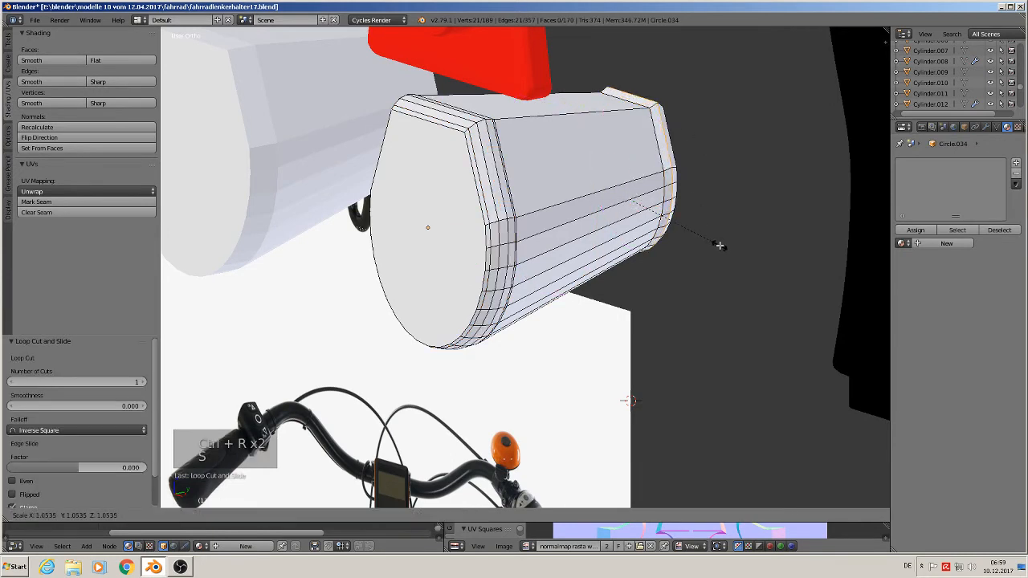
left_click(718, 243)
key("ctrl+b")
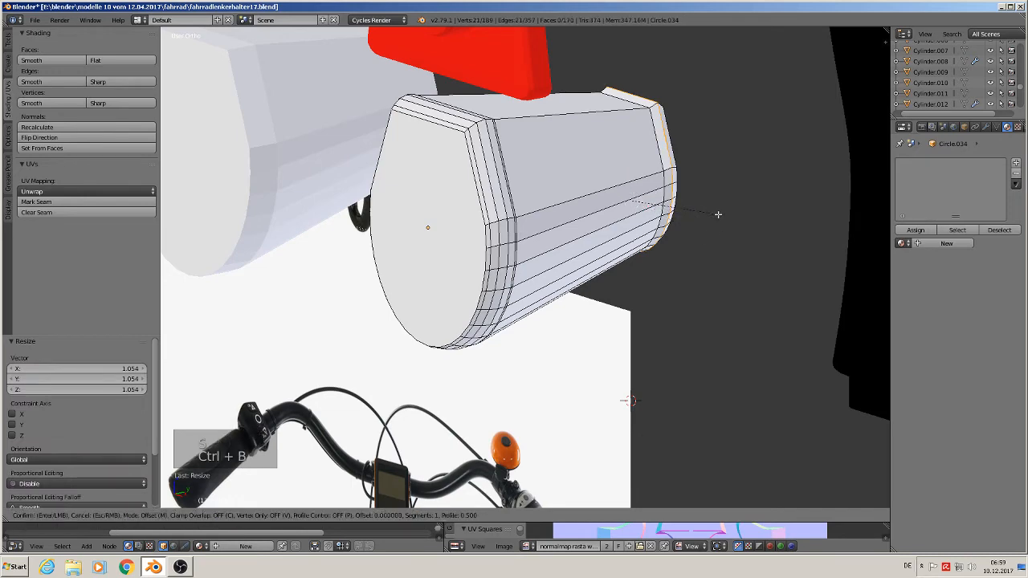
right_click(711, 207)
Scale the copy's back end rim to 0.920 and the edge loop beside it to 0.948.
right_click(679, 153, "alt")
middle_click_drag(686, 195, 676, 214)
key("s")
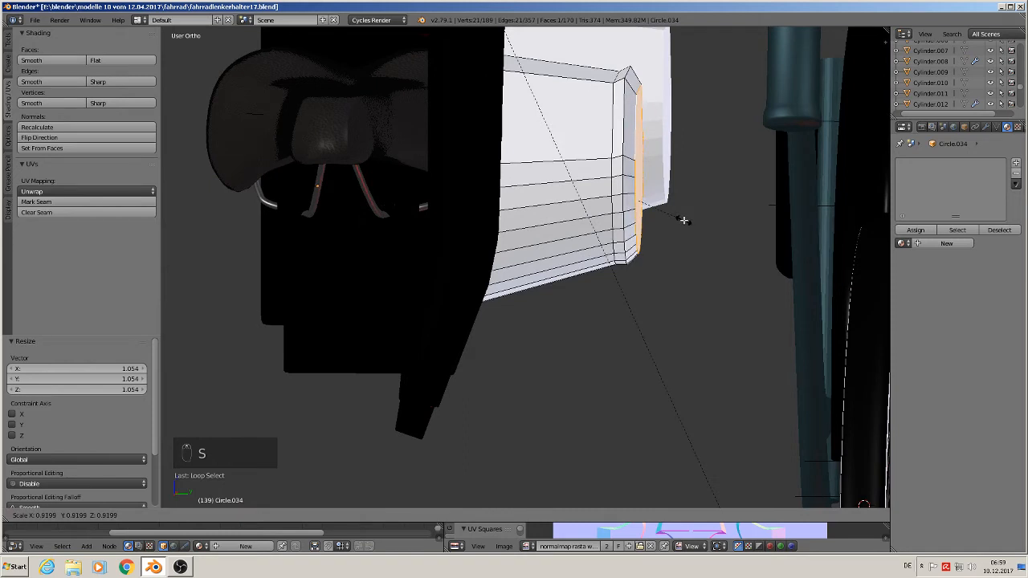
left_click(672, 210)
right_click(612, 122, "alt")
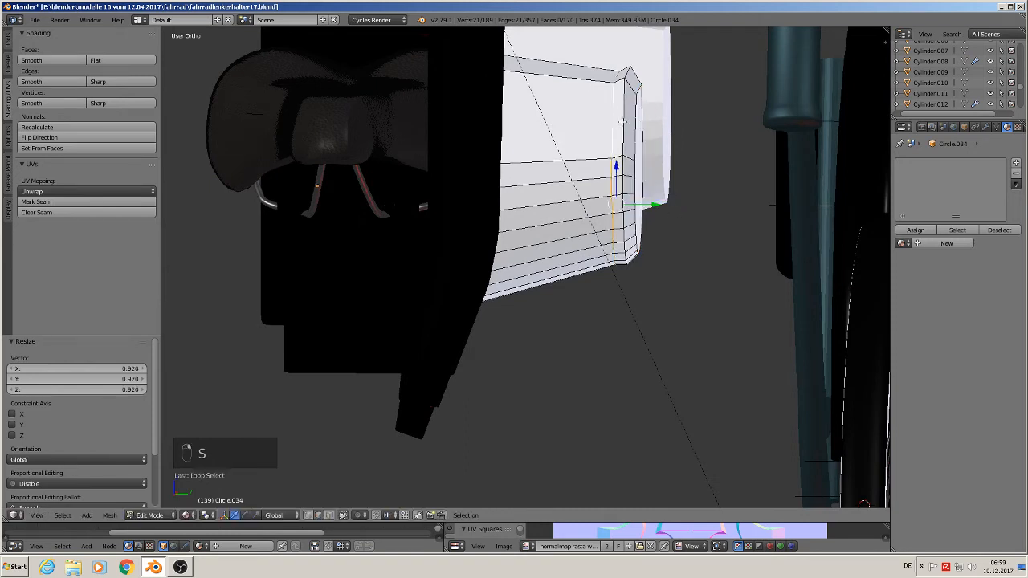
key("s")
left_click(683, 217)
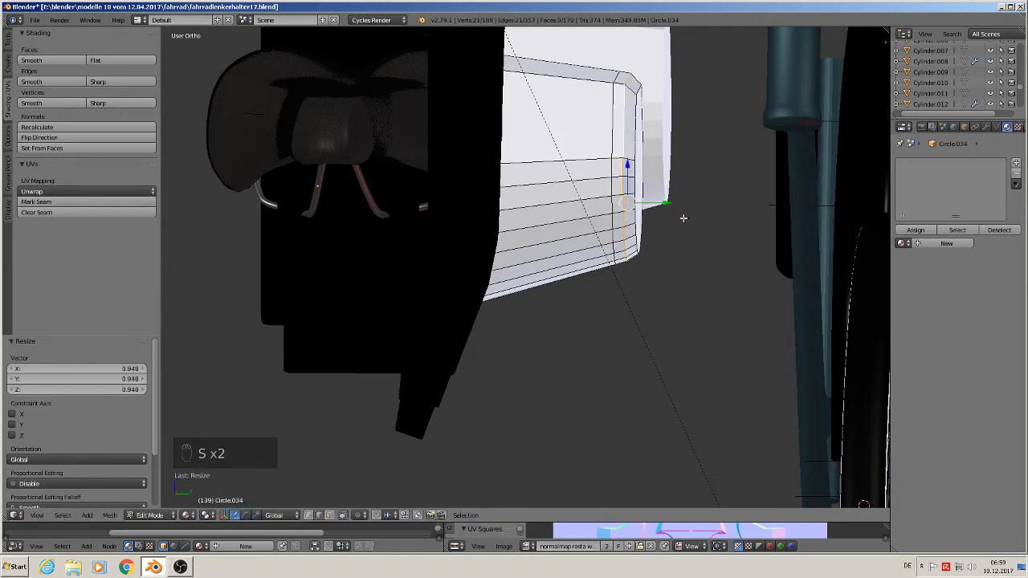
Bevel the rear edge loop by 0.042 with two segments and leave mesh editing.
key("ctrl+b")
left_click(701, 248)
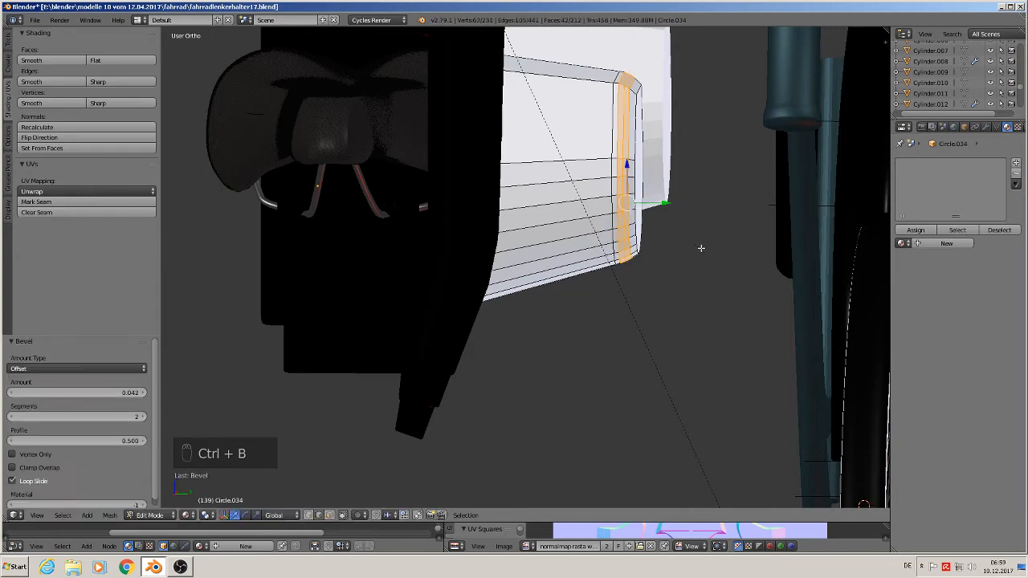
key("Tab")
scroll(695, 250, "down", 2)
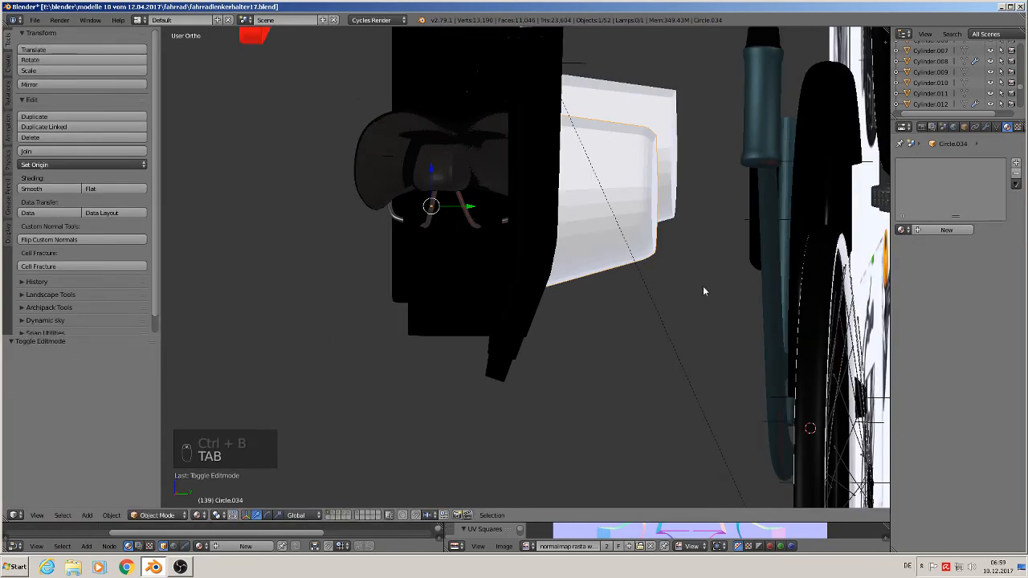
scroll(702, 289, "down", 4)
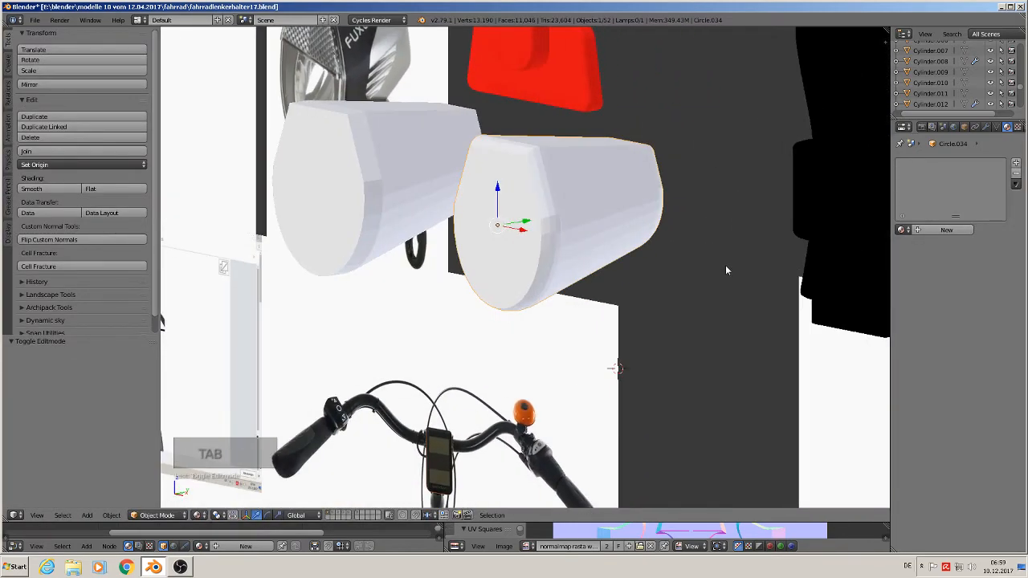
scroll(675, 263, "down", 2)
middle_click_drag(639, 265, 820, 273, "shift")
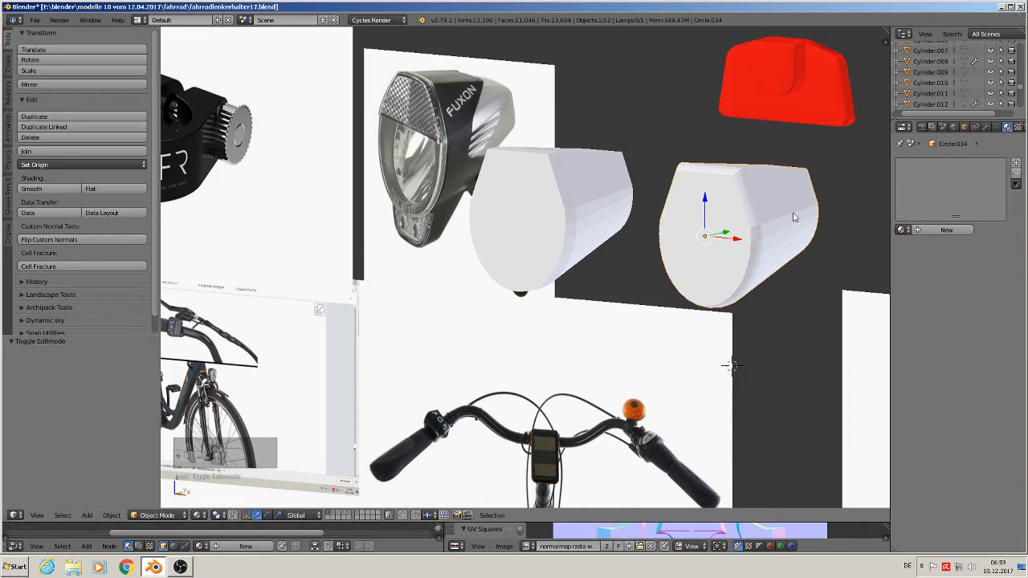
Apply smooth shading to the duplicated body.
left_click(48, 189)
middle_click_drag(758, 252, 834, 223)
key("Tab")
key("Tab")
Apply flat shading to the duplicated body's top face and the two slanted side faces, and leave mesh editing.
middle_click_drag(486, 333, 542, 294)
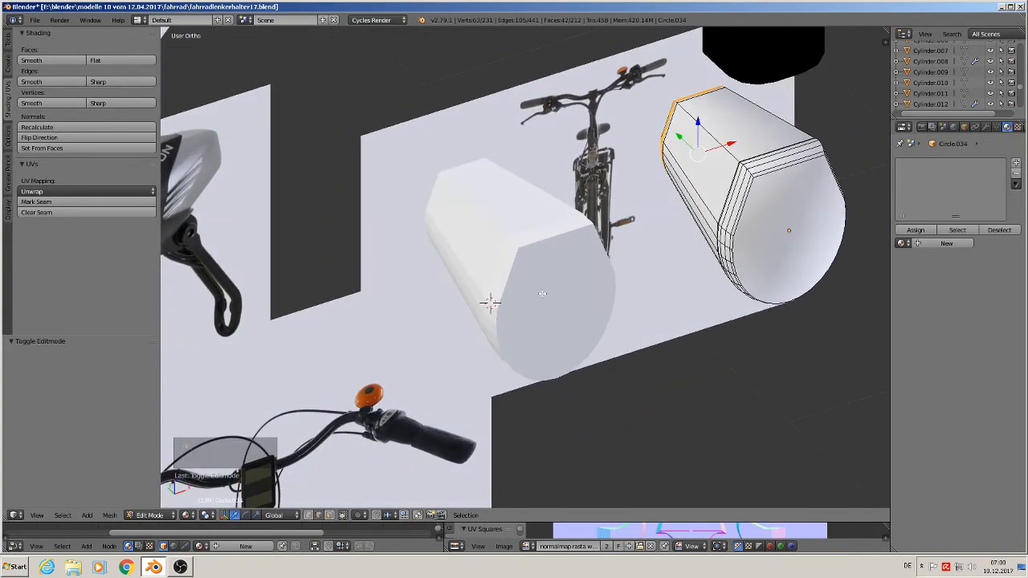
left_click(340, 514)
right_click(714, 158)
right_click(752, 127, "shift")
middle_click_drag(752, 128, 690, 151)
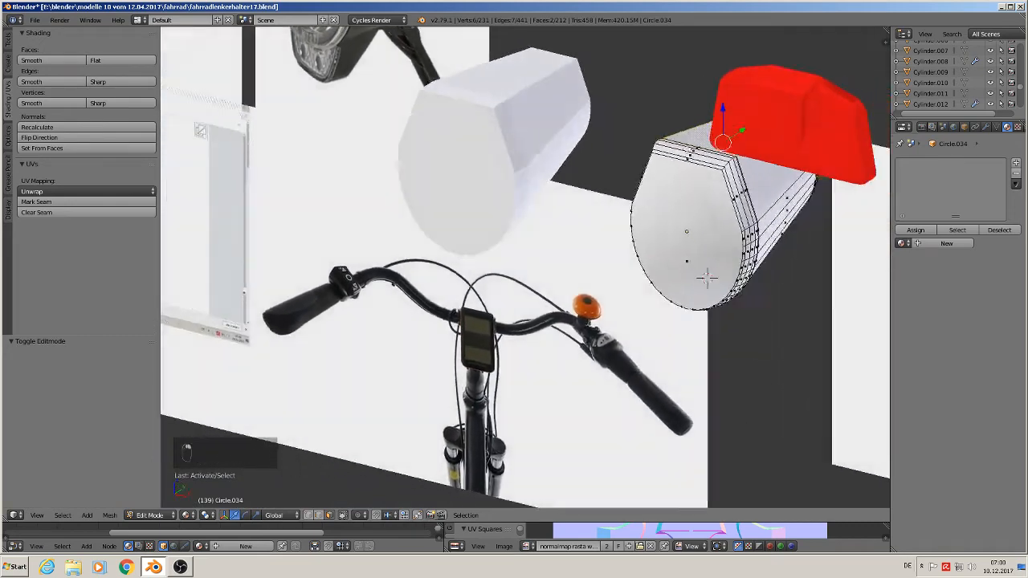
middle_click_drag(707, 277, 754, 183)
right_click(755, 183, "shift")
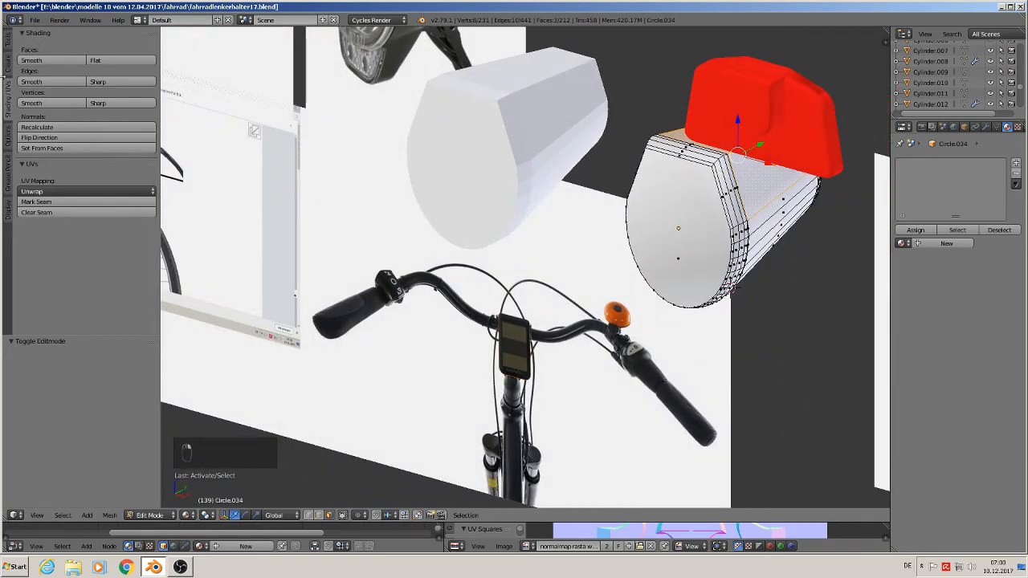
left_click(101, 60)
key("Tab")
Add an Edge Split modifier to the duplicated body and deselect everything.
mouse_move(520, 250)
middle_mouse_down()
mouse_move(527, 230)
mouse_move(560, 246)
mouse_move(578, 241)
mouse_move(568, 234)
middle_mouse_up()
left_click(939, 163)
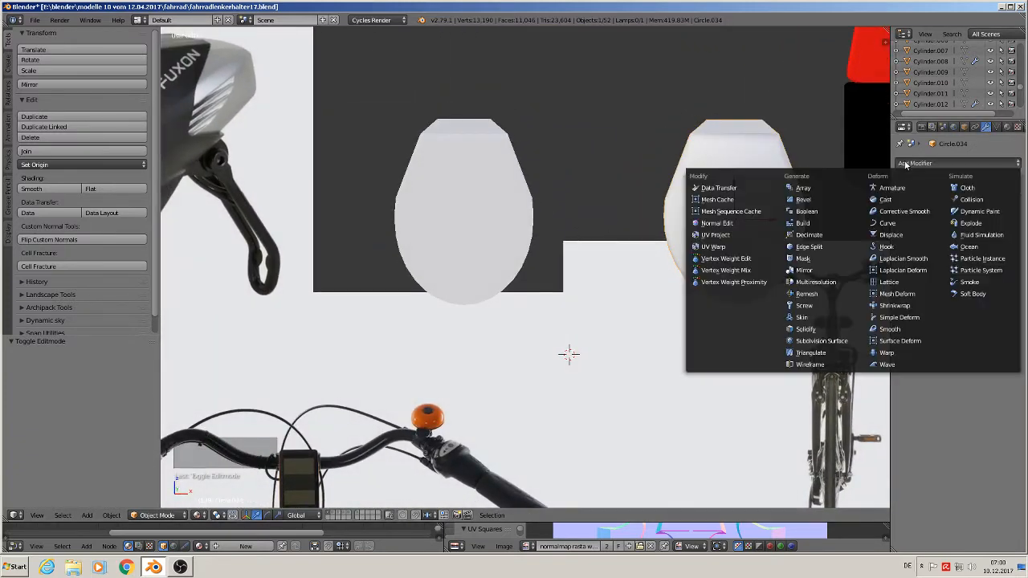
left_click(817, 247)
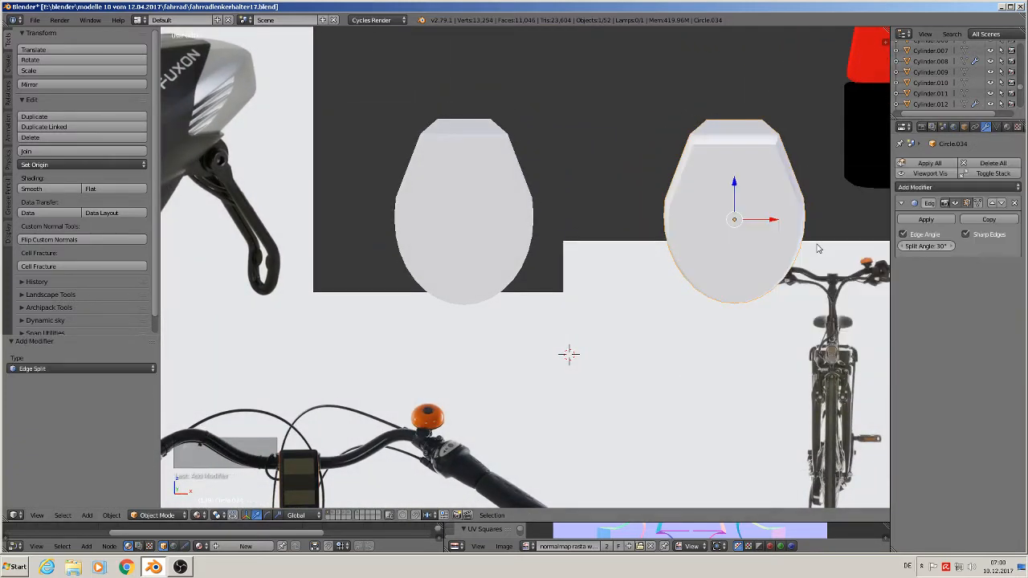
middle_click_drag(816, 248, 743, 255)
key("Tab")
key("Tab")
key("a")
key("a")
key("a")
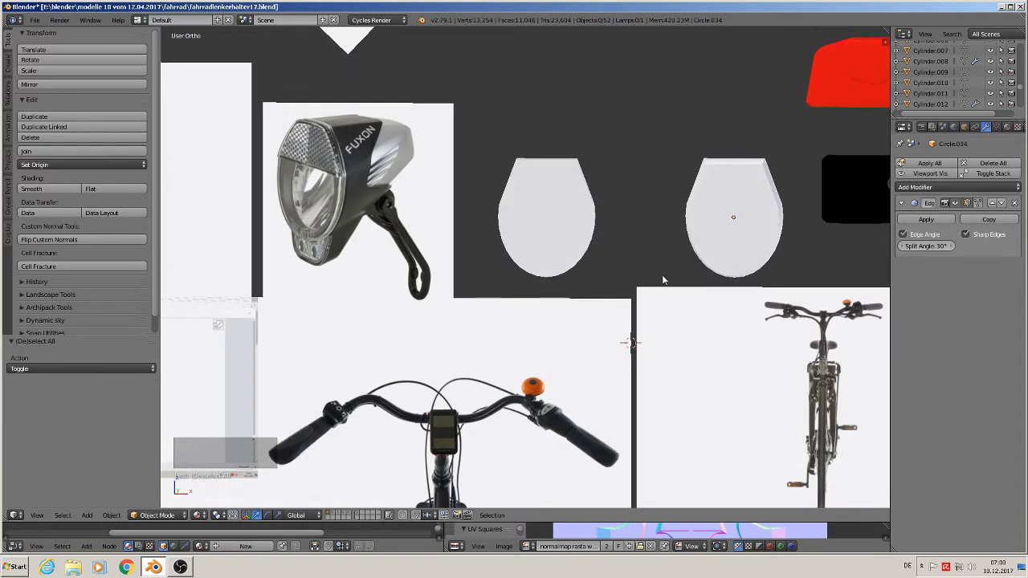
middle_click_drag(663, 280, 673, 257)
key("KP_1")
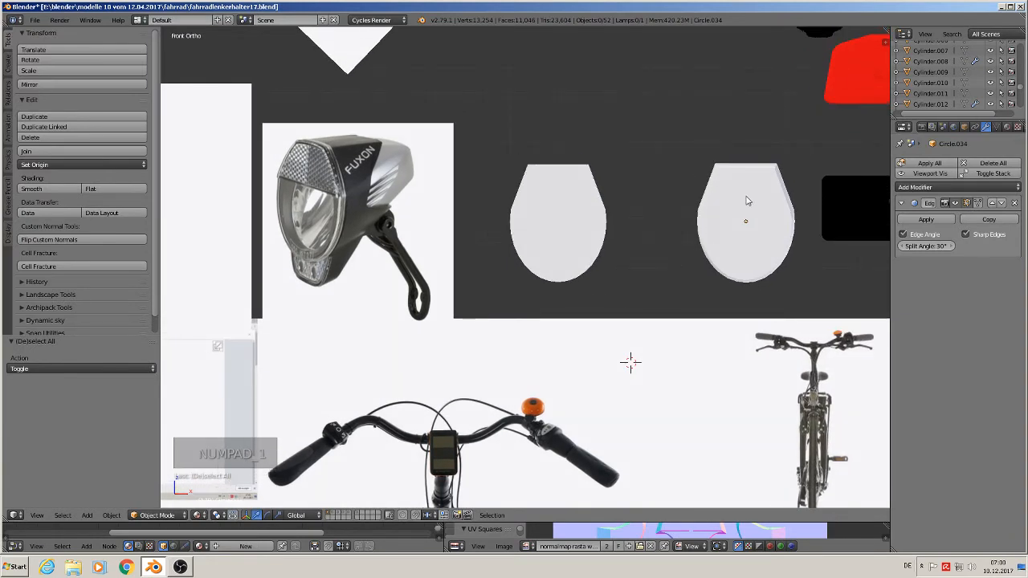
Bevel the two long upper edge loops of the duplicated body by about 0.081 with three segments.
mouse_move(746, 200)
middle_mouse_down()
mouse_move(725, 206)
mouse_move(745, 201)
middle_mouse_up()
scroll(743, 200, "up", 3)
key("Tab")
scroll(745, 201, "up", 3)
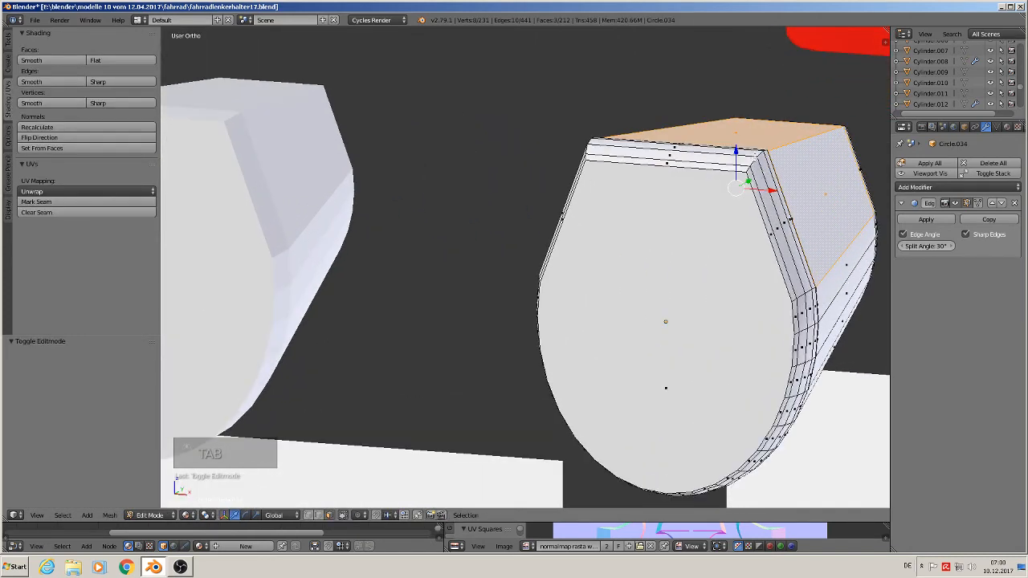
right_click(757, 158, "alt")
middle_click_drag(756, 166, 752, 207)
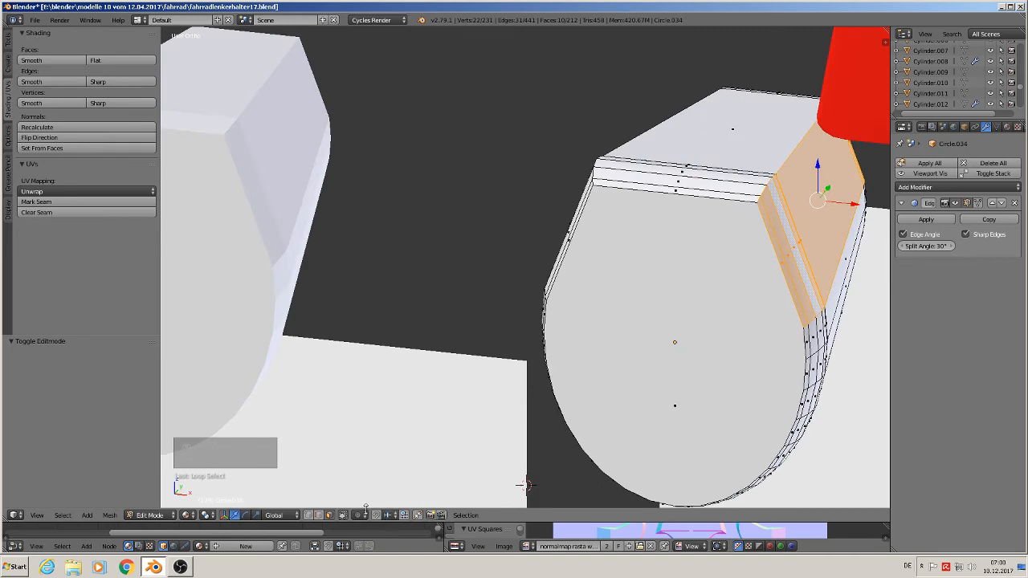
right_click(779, 170, "alt")
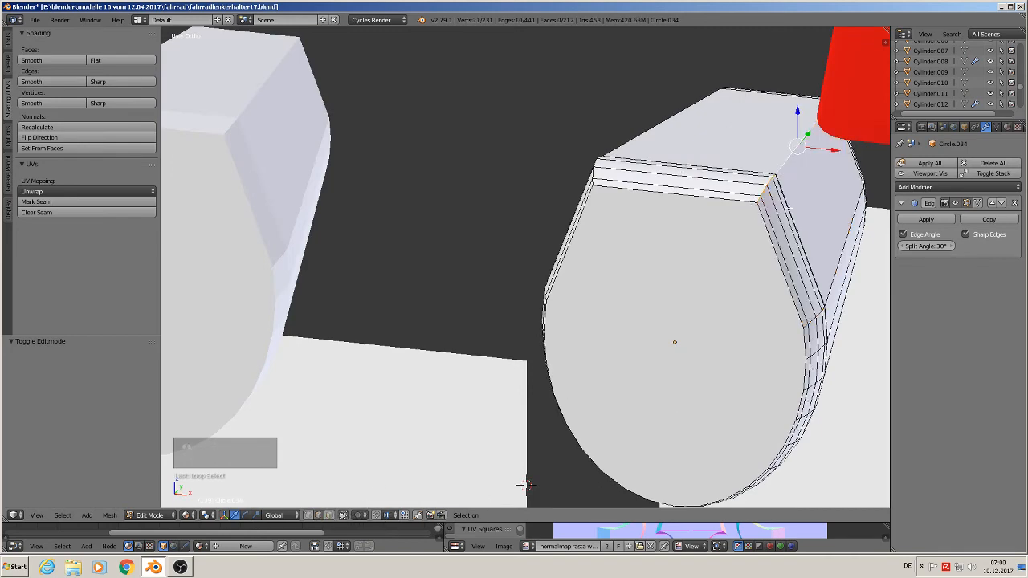
mouse_move(788, 210)
middle_mouse_down()
mouse_move(833, 211)
mouse_move(802, 211)
middle_mouse_up()
right_click(630, 162, "alt+shift")
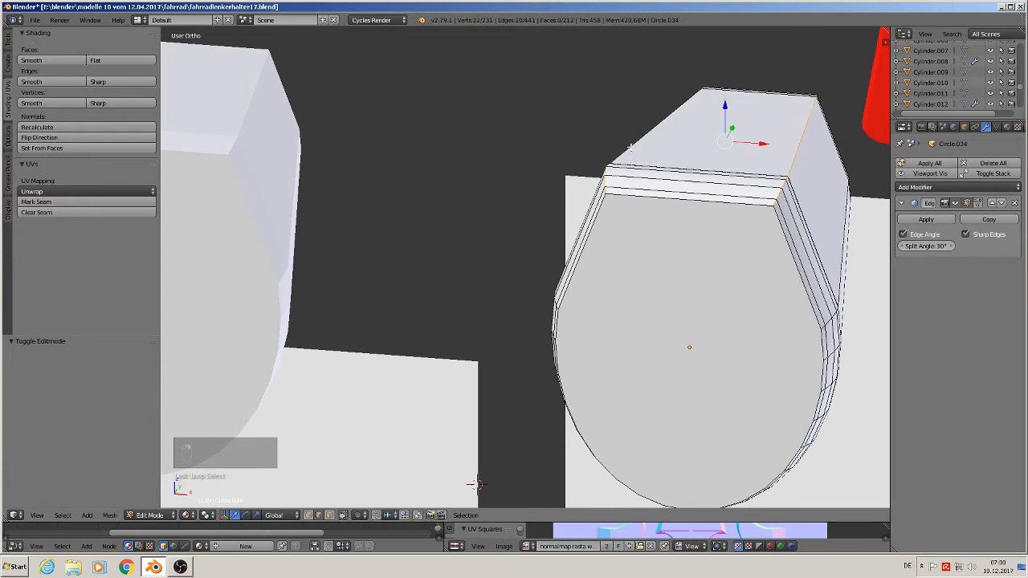
middle_click_drag(630, 163, 725, 231)
key("ctrl+b")
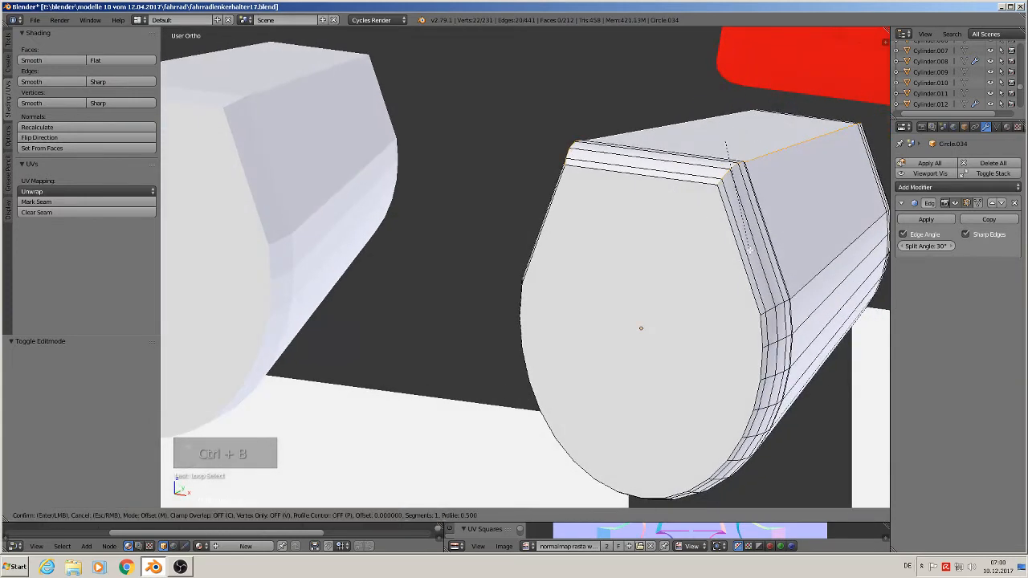
scroll(714, 161, "up", 1)
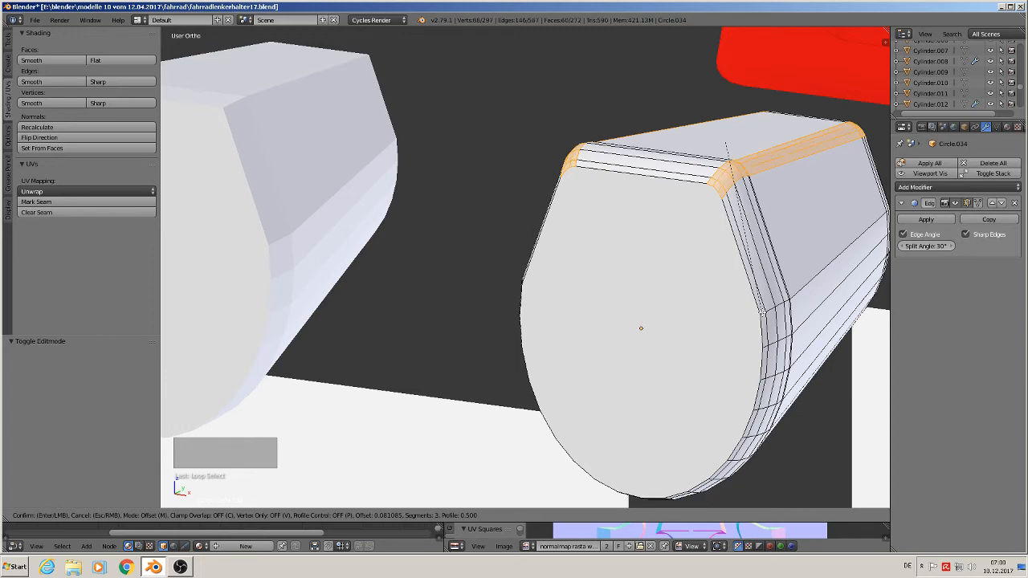
key("Return")
key("Tab")
scroll(756, 310, "down", 2)
middle_click_drag(753, 306, 795, 289)
Add a cube at the duplicated body's lower end in front view and scale it to 0.122.
key("KP_1")
scroll(790, 293, "down", 3)
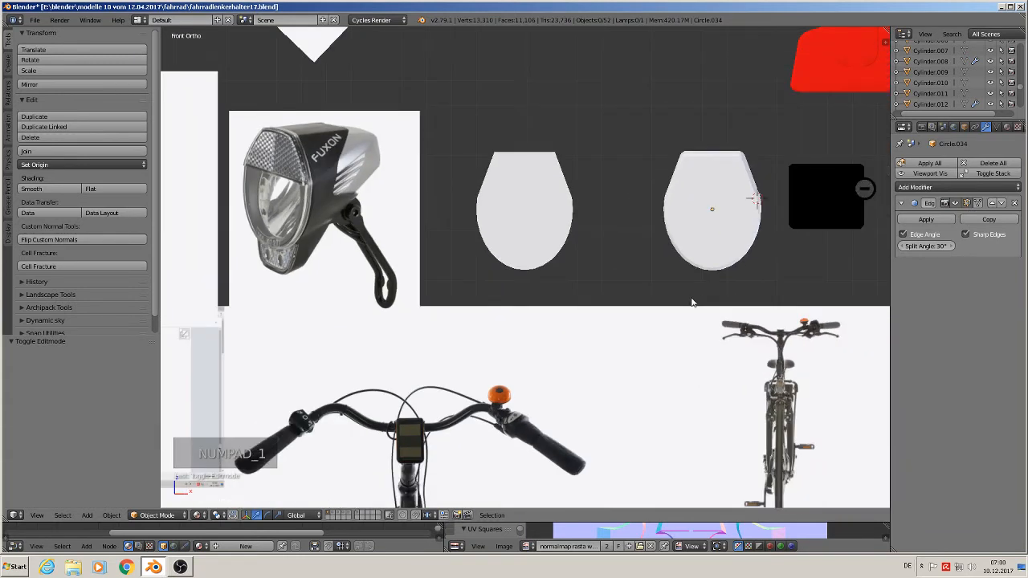
left_click(86, 515)
mouse_move(121, 502)
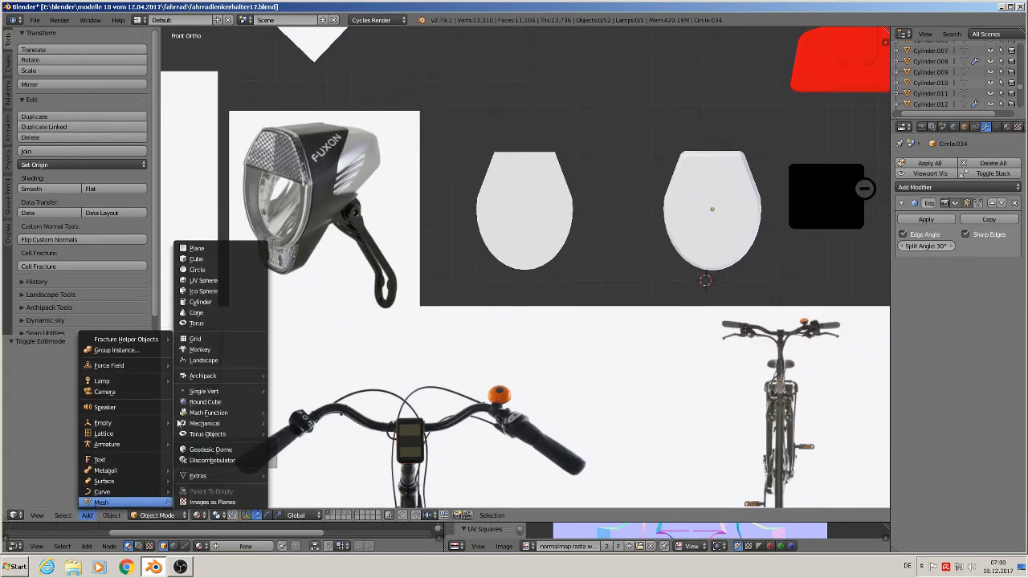
left_click(228, 260)
key("s")
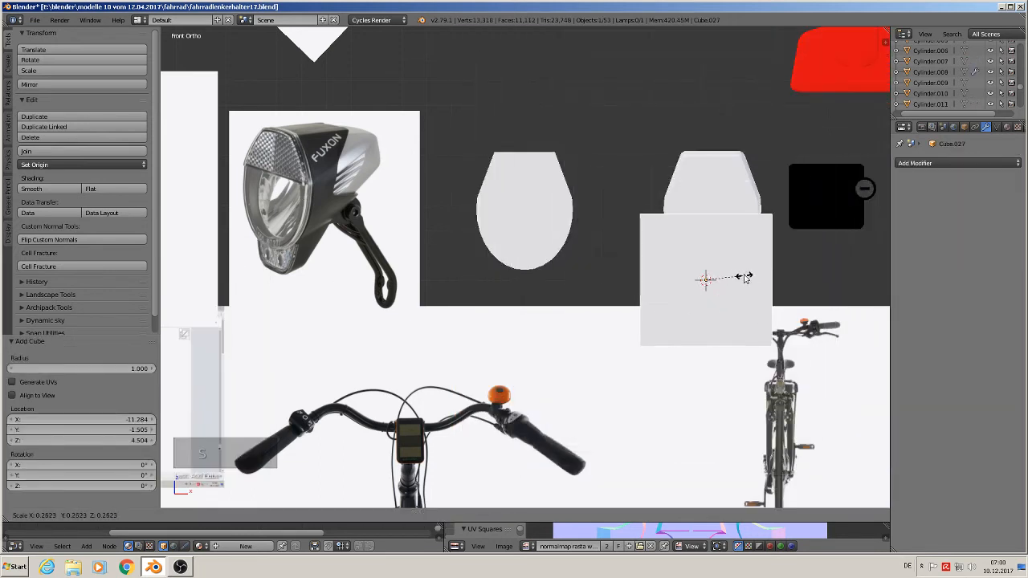
left_click(725, 283)
Shift the cube 0.026 along X to centre it under the body and scale its height to 0.678.
key("g")
key("x")
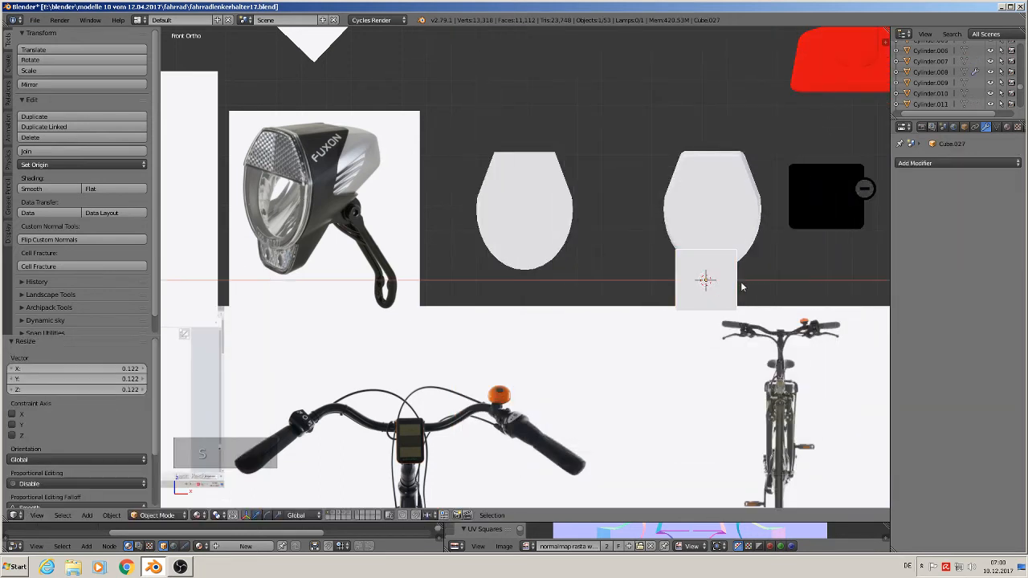
left_click(747, 286)
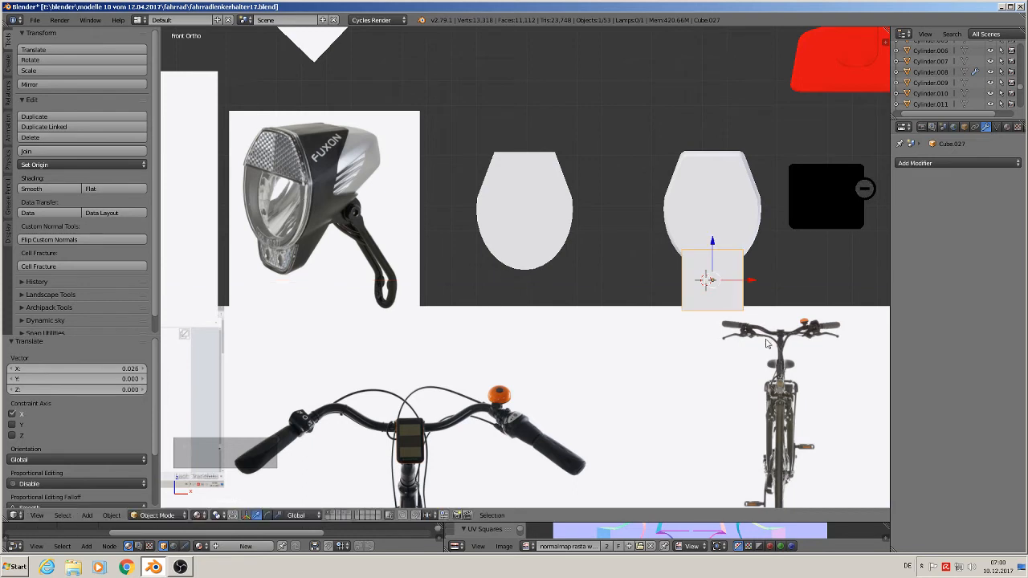
key("s")
key("z")
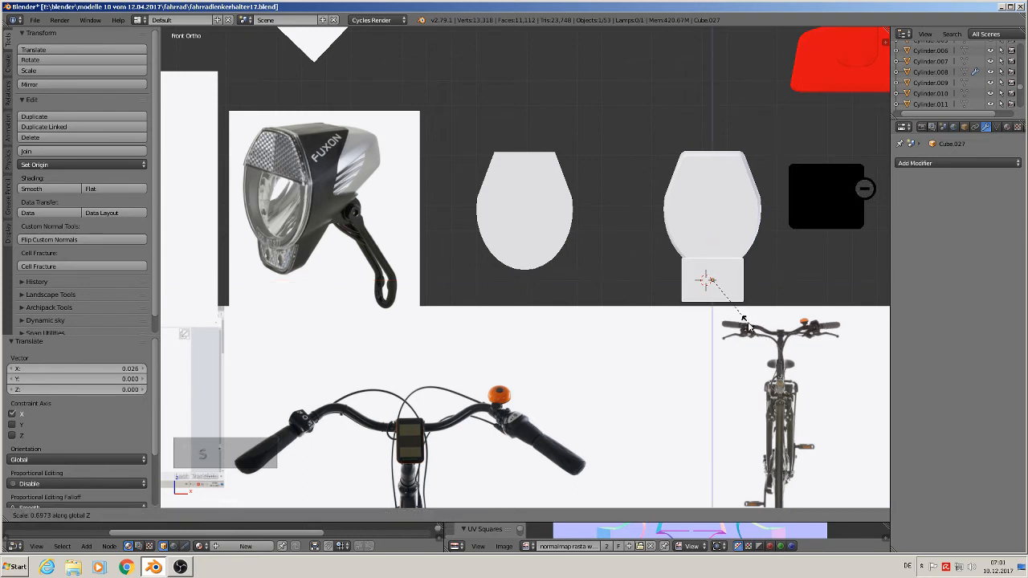
left_click(740, 315)
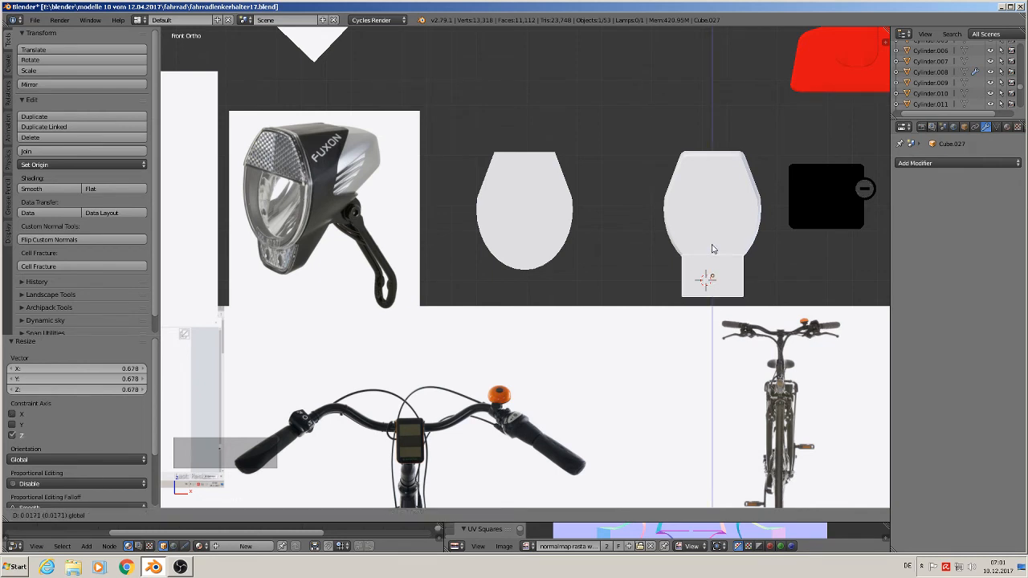
Select the cube's bottom face and narrow it to 0.680 along X.
key("Tab")
scroll(742, 293, "up", 2)
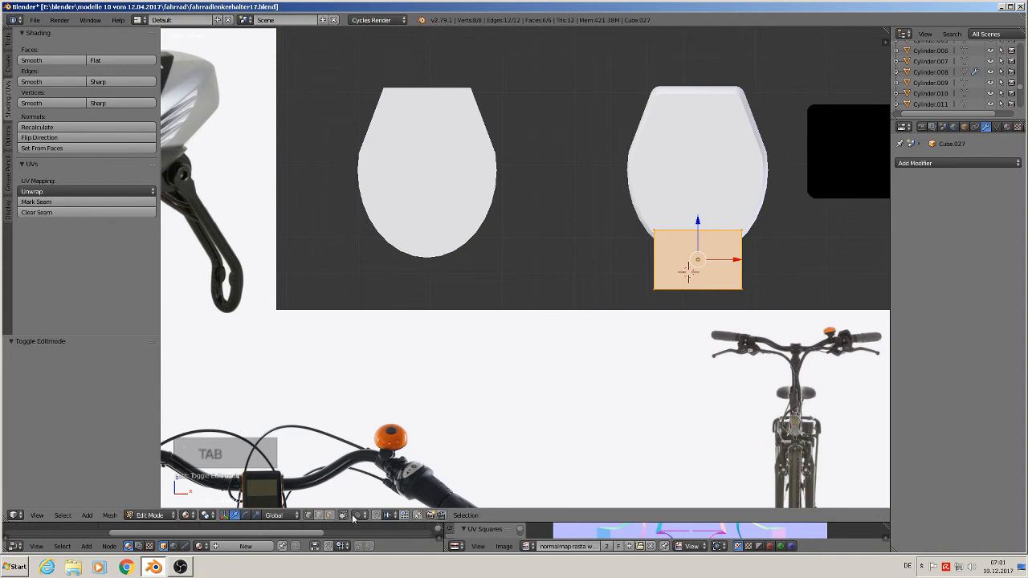
key("a")
key("c")
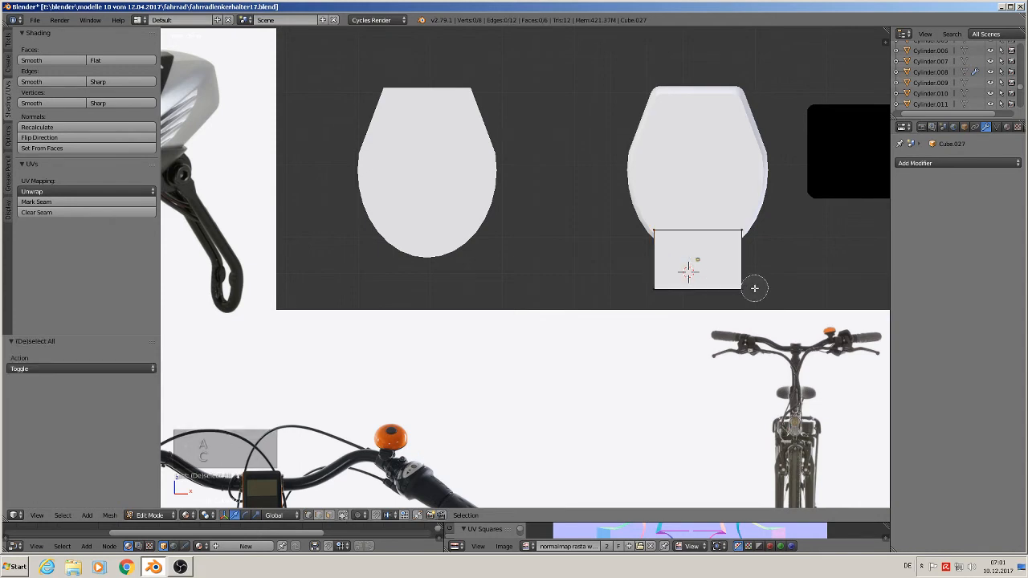
left_click(753, 289)
left_click(651, 285)
right_click(656, 284)
scroll(662, 283, "down", 2)
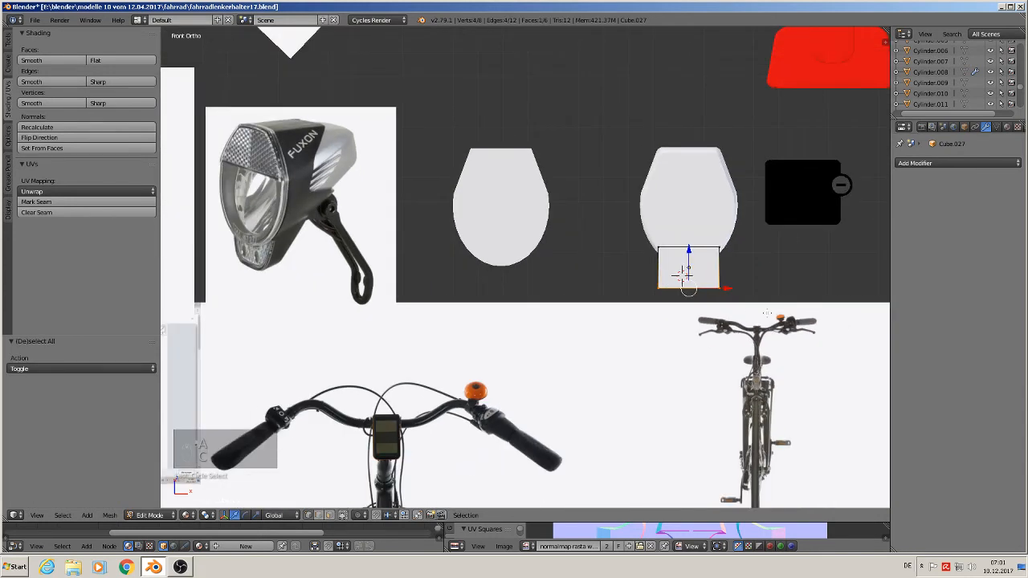
key("s")
key("x")
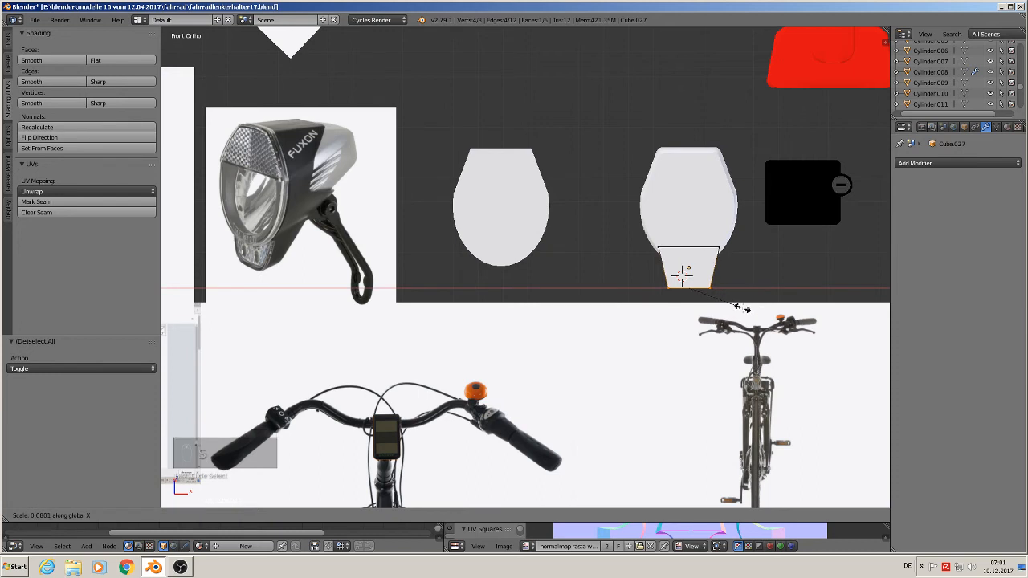
left_click(740, 307)
Raise the cube's bottom face about 0.04 along Z and leave mesh editing.
key("g")
key("z")
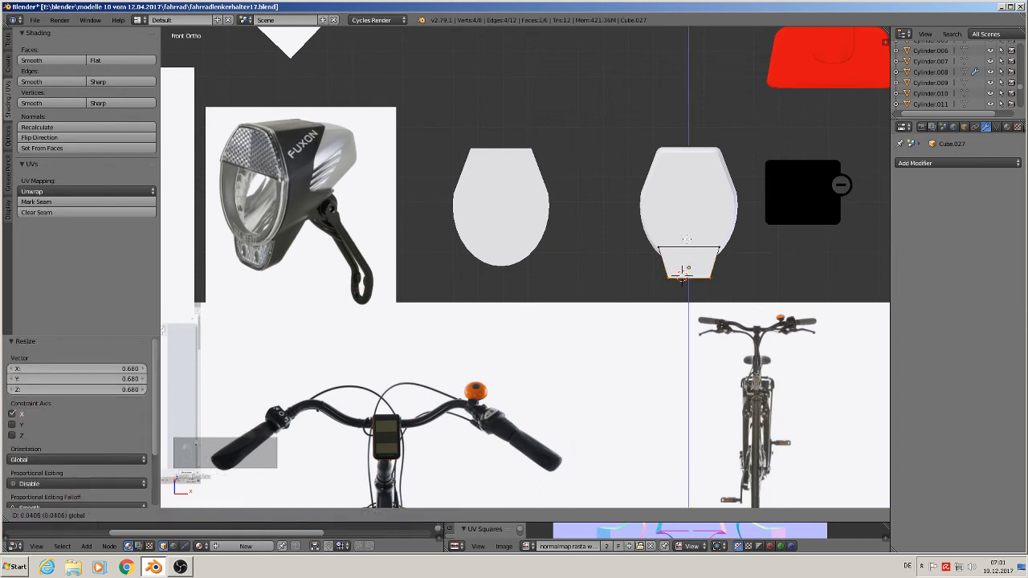
left_click(720, 273)
key("Tab")
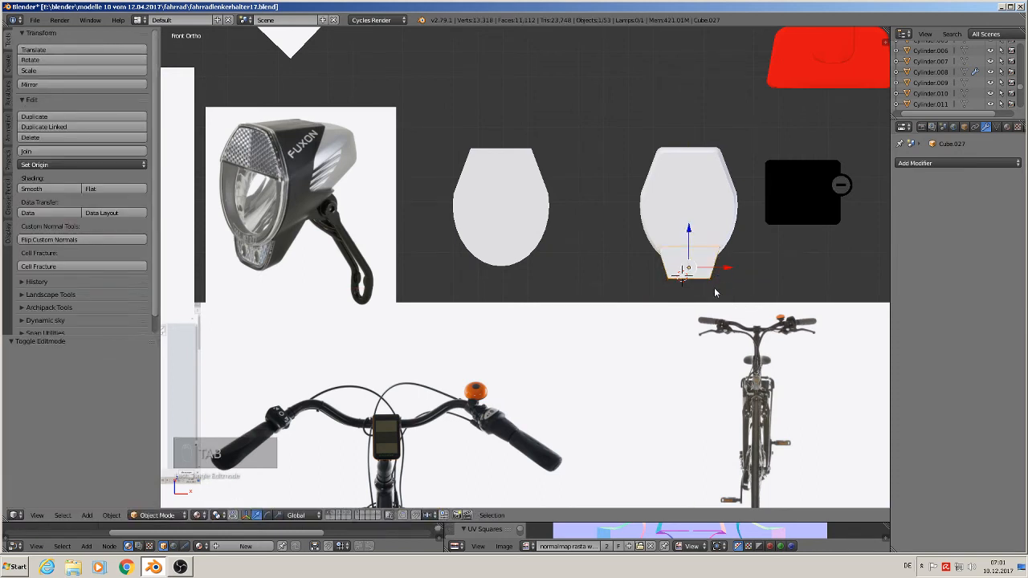
Bevel the two lower side edges of the tapered cube by 0.334 with four segments.
middle_click_drag(714, 292, 364, 459)
scroll(715, 284, "up", 2)
key("Tab")
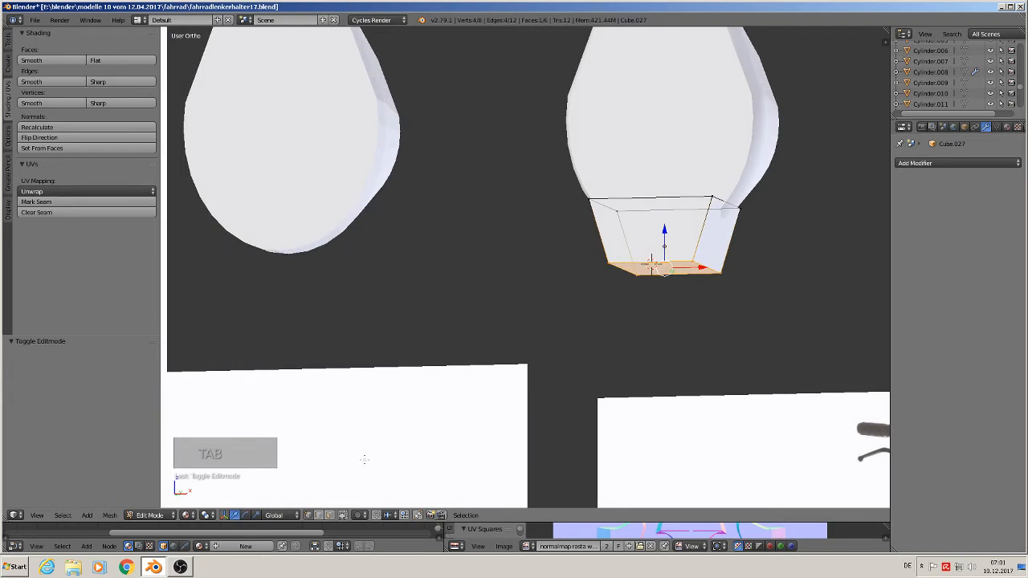
right_click(706, 258)
middle_click_drag(706, 265, 713, 284)
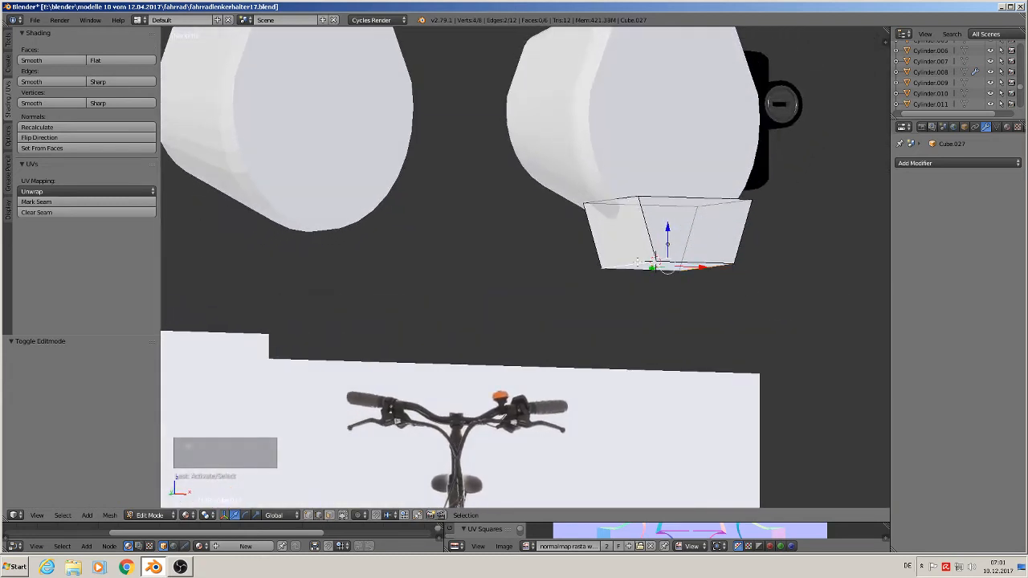
middle_click_drag(638, 261, 642, 301)
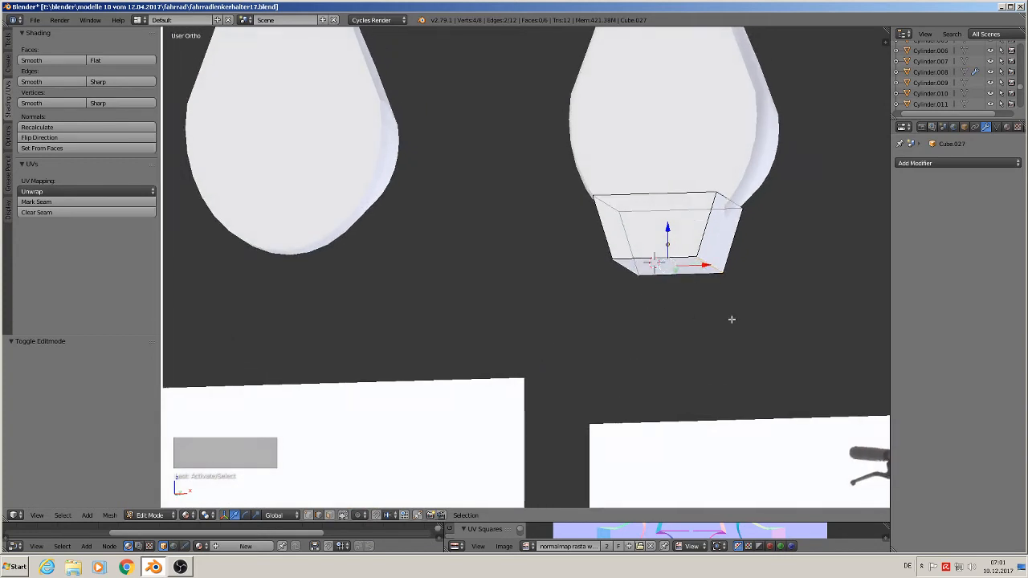
key("ctrl+b")
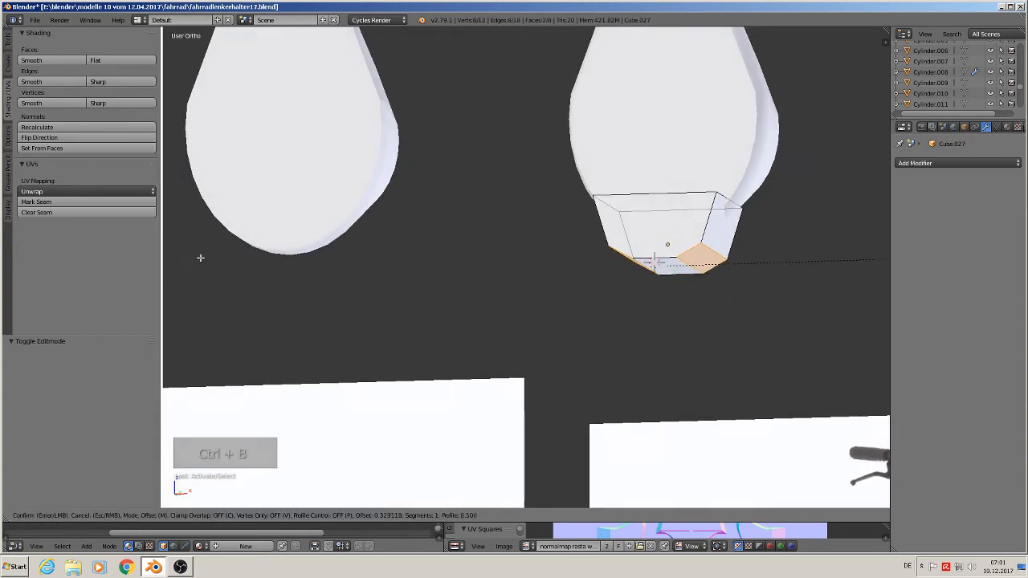
scroll(201, 258, "up", 1)
left_click(203, 257)
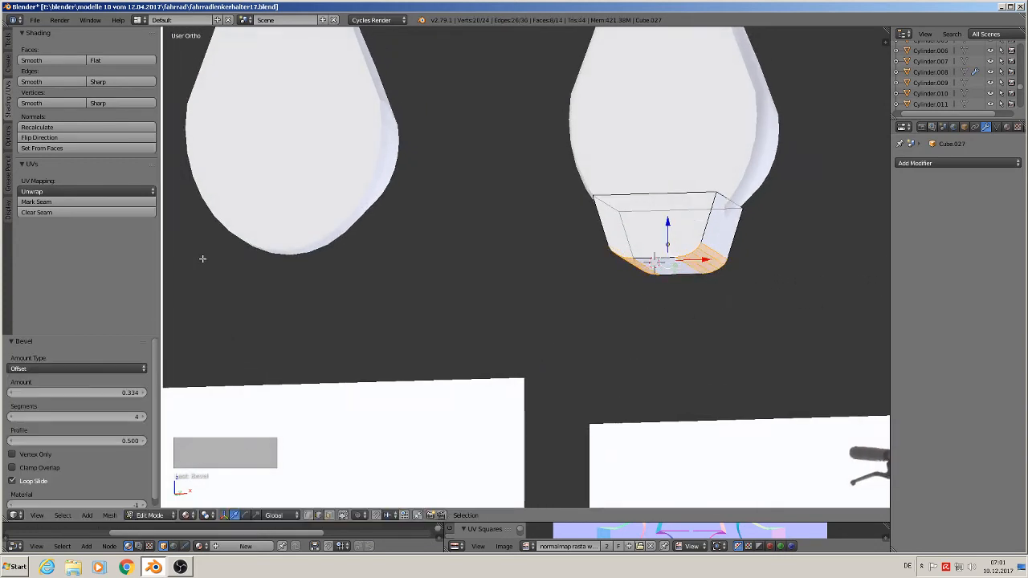
scroll(518, 259, "down", 2)
scroll(641, 252, "up", 2)
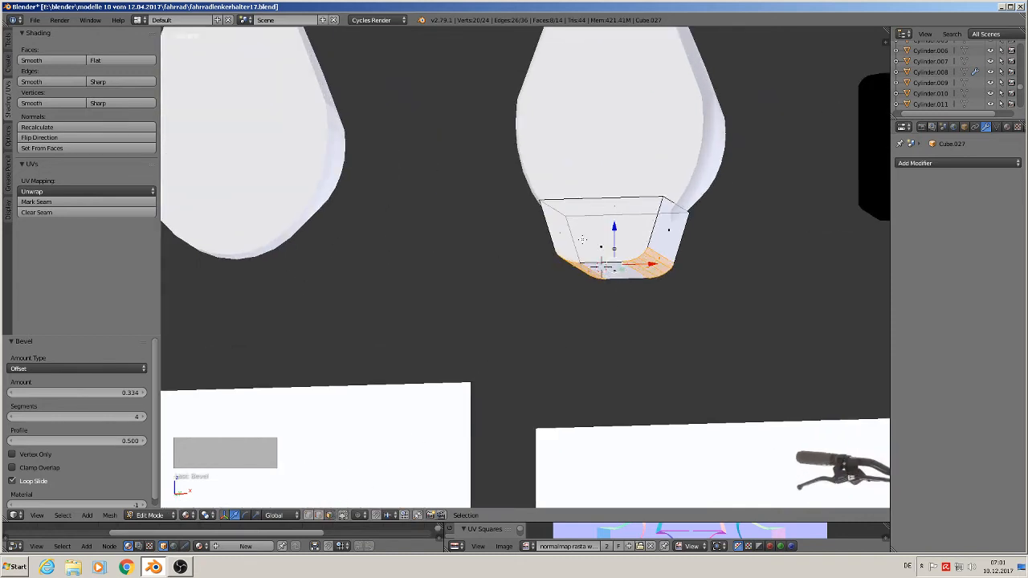
Extrude the tapered block's front face in place and scale it to 0.914.
right_click(582, 239)
scroll(620, 269, "up", 2)
middle_click_drag(620, 268, 599, 283)
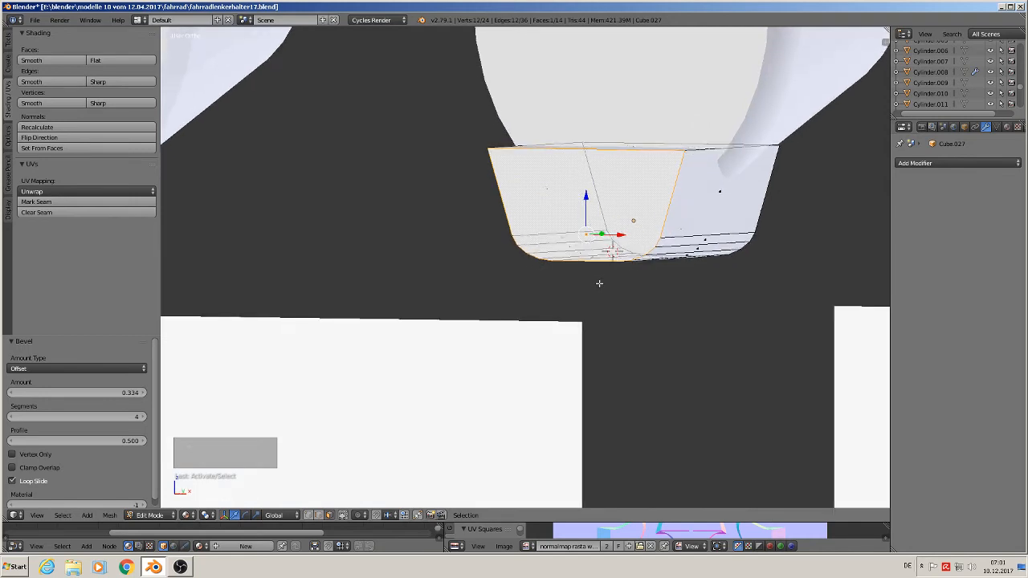
key("e")
right_click(626, 294)
key("s")
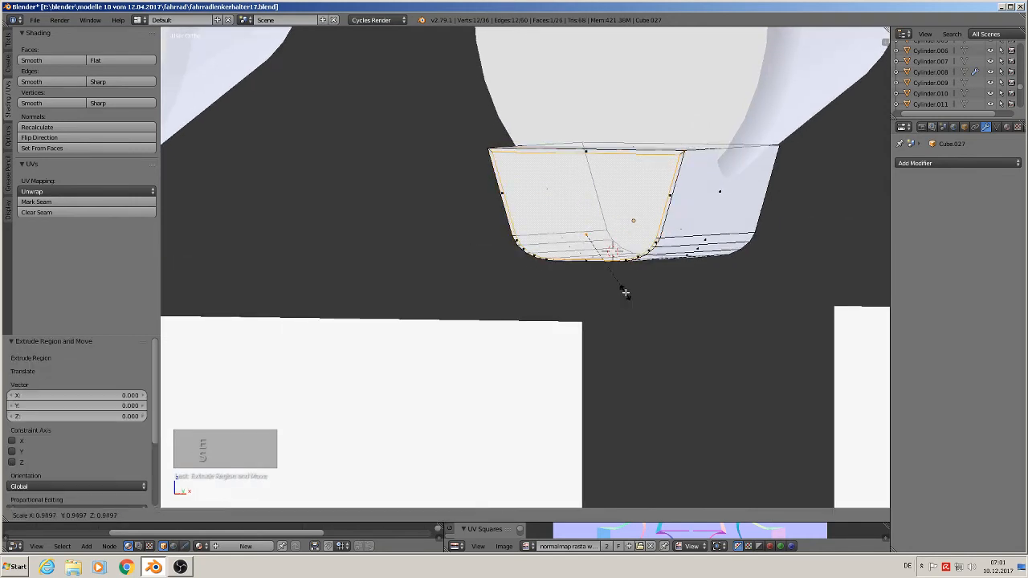
left_click(624, 290)
Push the block's scaled front face slightly outward along Y, leave mesh editing and shade the block smooth.
middle_click_drag(624, 289, 608, 233)
key("g")
key("y")
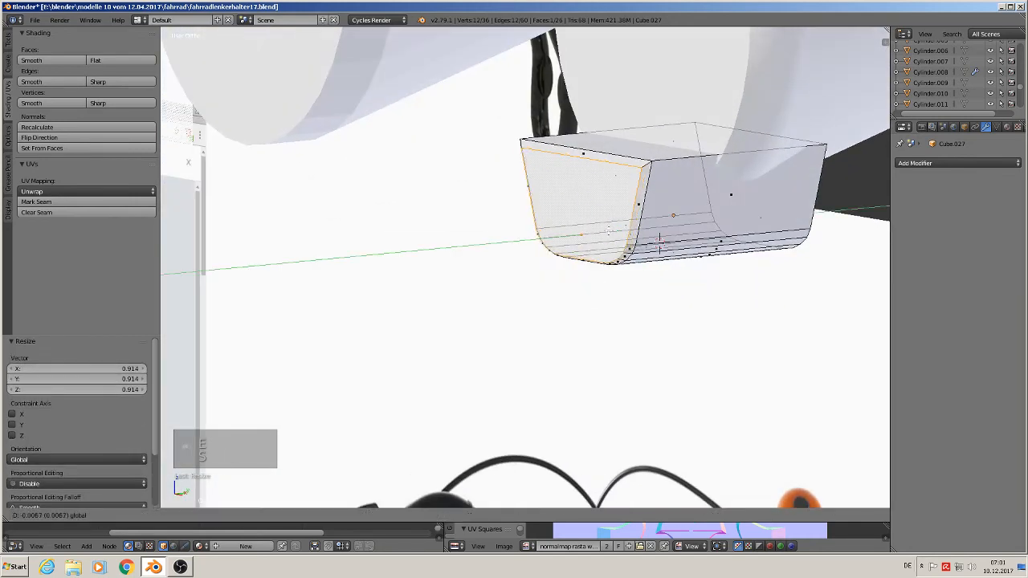
left_click(607, 231)
key("Tab")
middle_click_drag(637, 278, 660, 291)
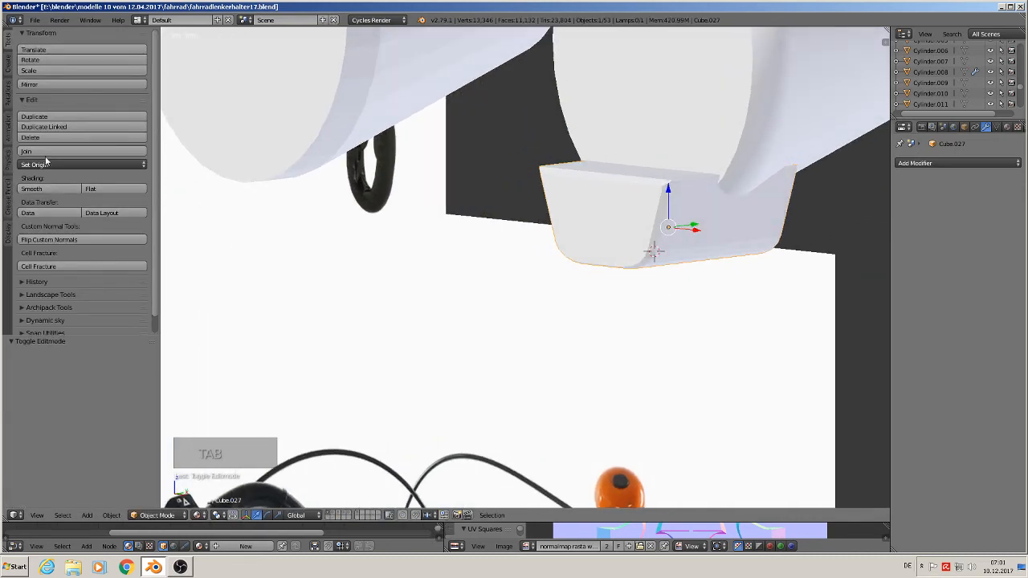
left_click(44, 189)
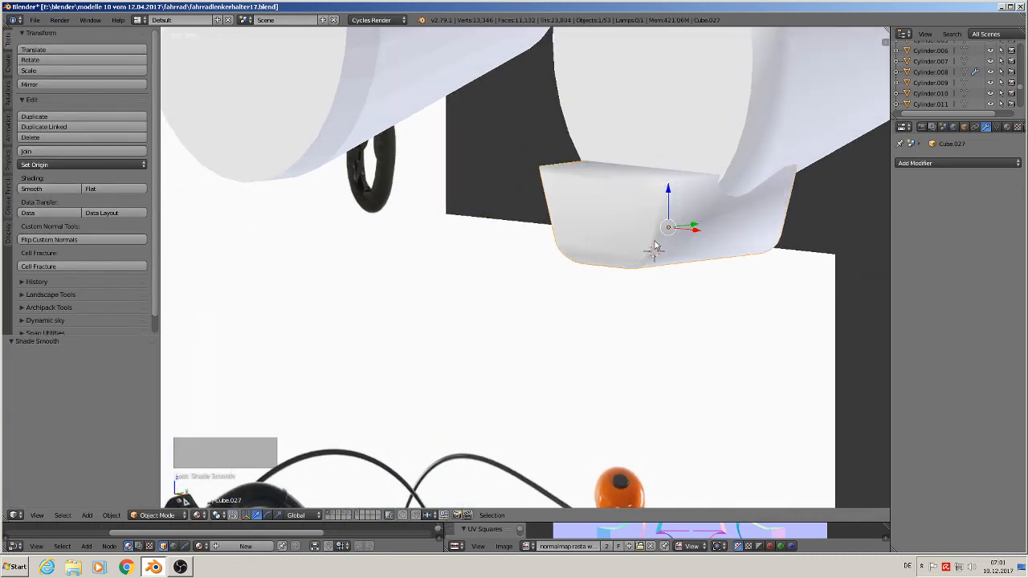
Select the block's rear face and rotate it by 34.3° in the side view.
scroll(654, 248, "down", 2)
key("KP_5")
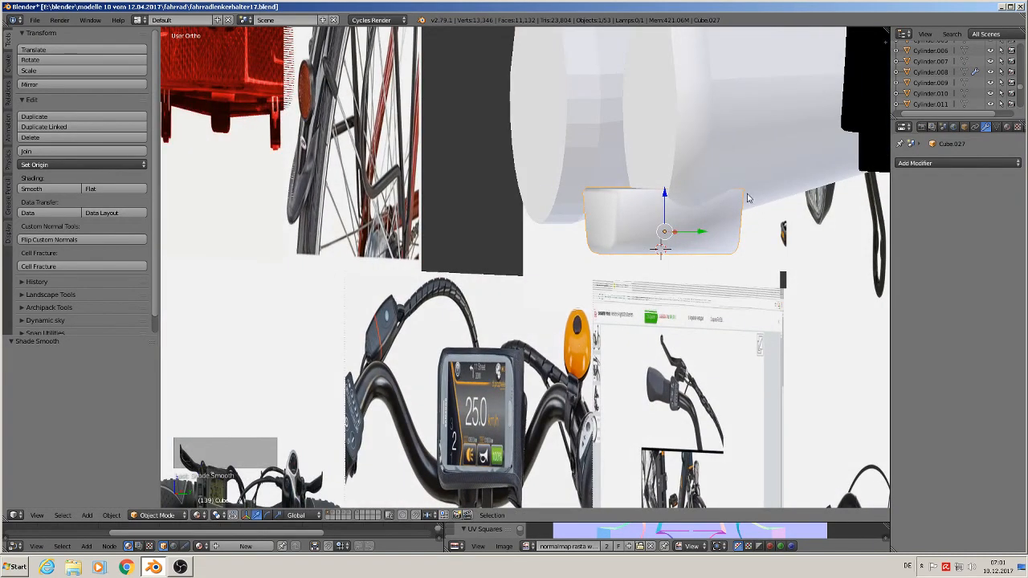
key("Tab")
right_click(731, 236)
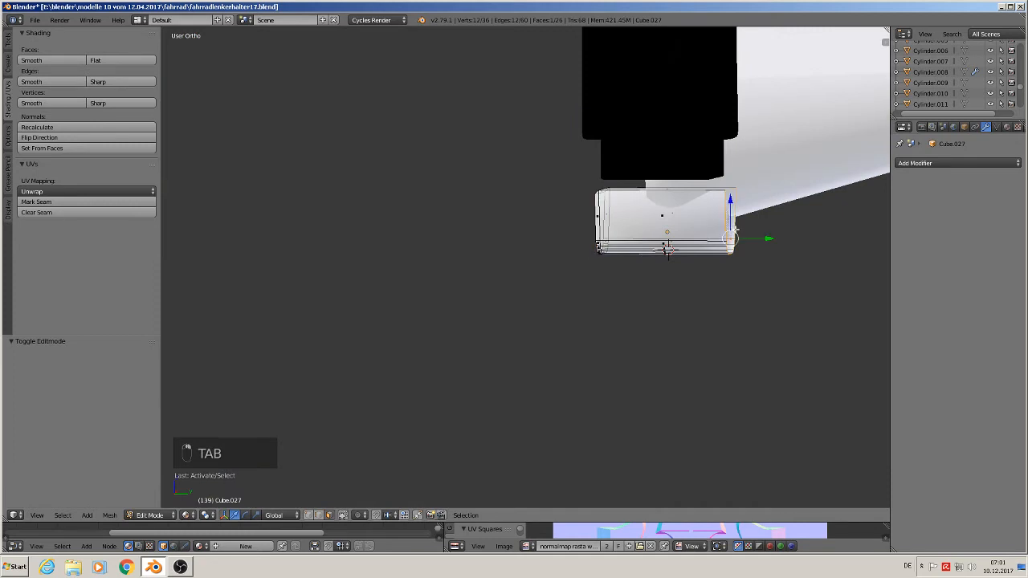
key("KP_3")
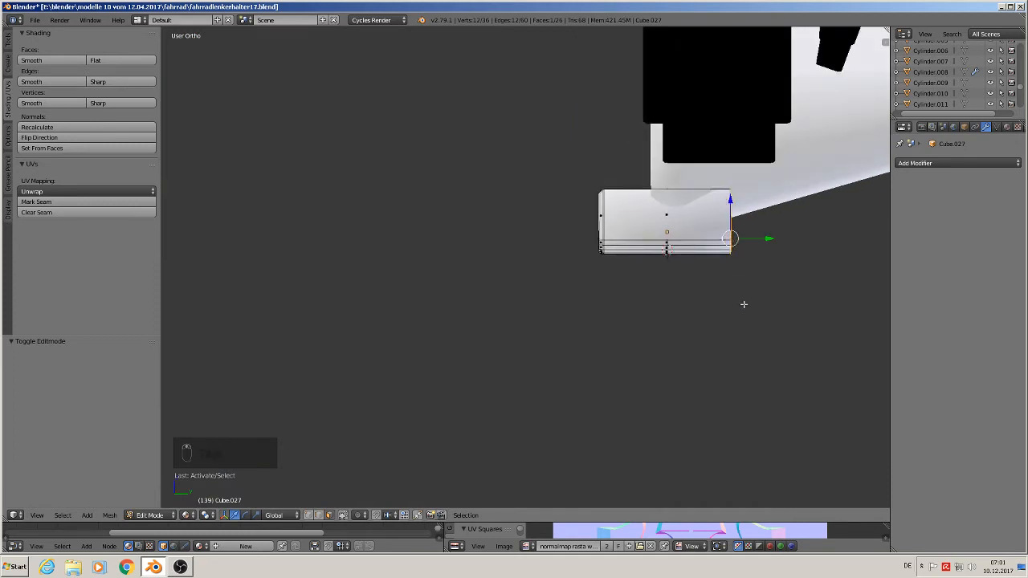
key("r")
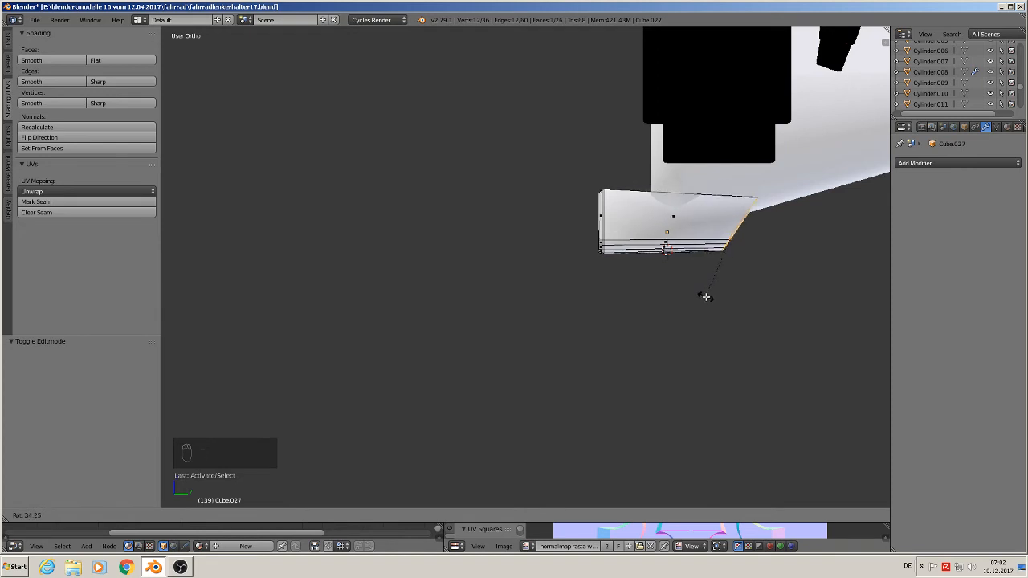
left_click(706, 297)
Scale the tilted rear face to about 1.19, move it 0.113 along Y and leave mesh editing.
key("s")
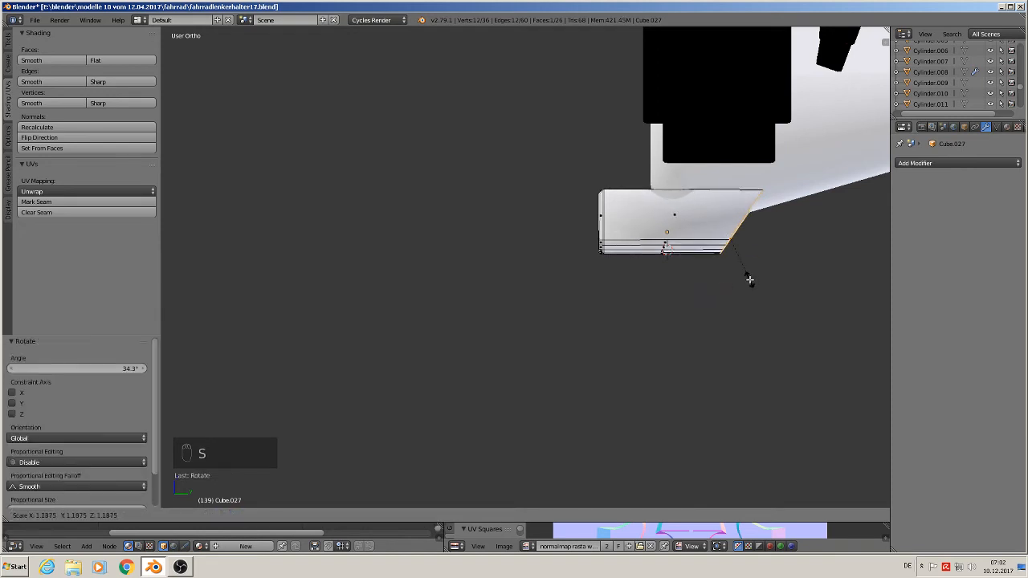
left_click(748, 279)
mouse_move(768, 236)
left_mouse_down()
mouse_move(741, 243)
mouse_move(787, 232)
left_mouse_up()
key("Tab")
key("KP_5")
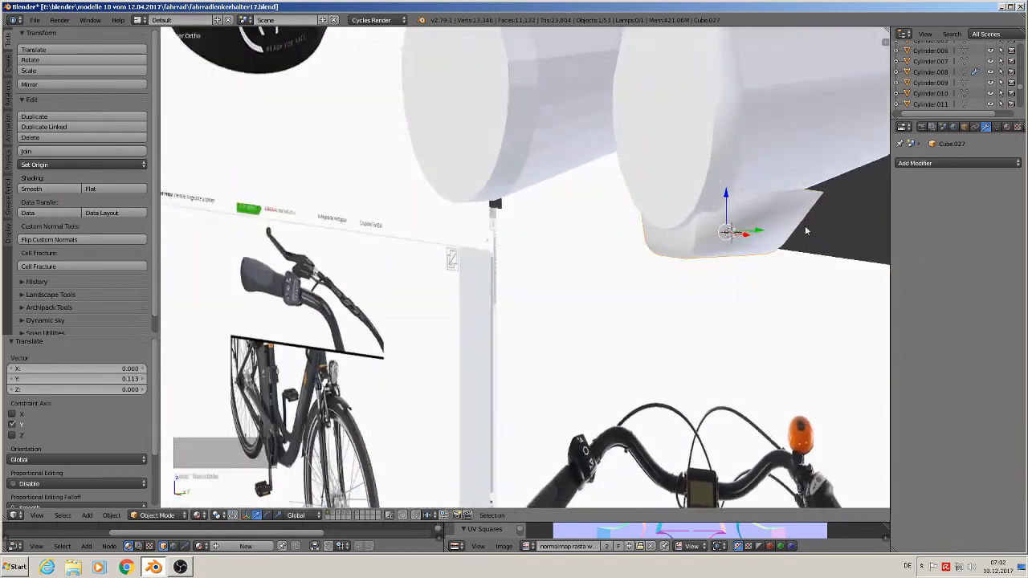
Lower the whole block slightly along Z and raise its top face up into the housing.
left_click_drag(725, 203, 725, 225)
key("Tab")
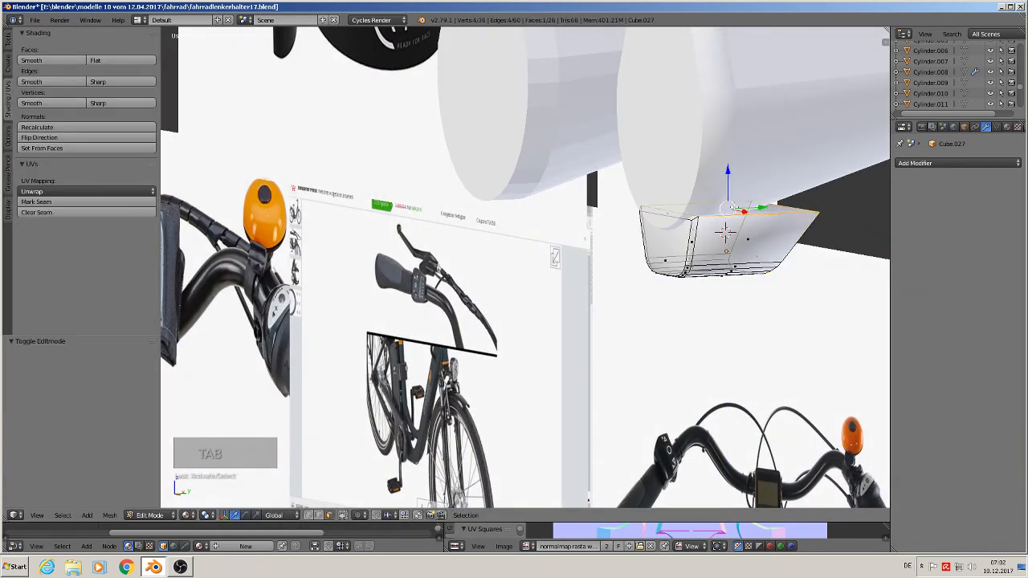
left_click_drag(725, 178, 730, 117)
key("Tab")
key("Tab")
key("Tab")
Shift the block -0.002 along X in the front view and add an Edge Split modifier.
middle_click_drag(732, 138, 830, 152)
key("KP_0")
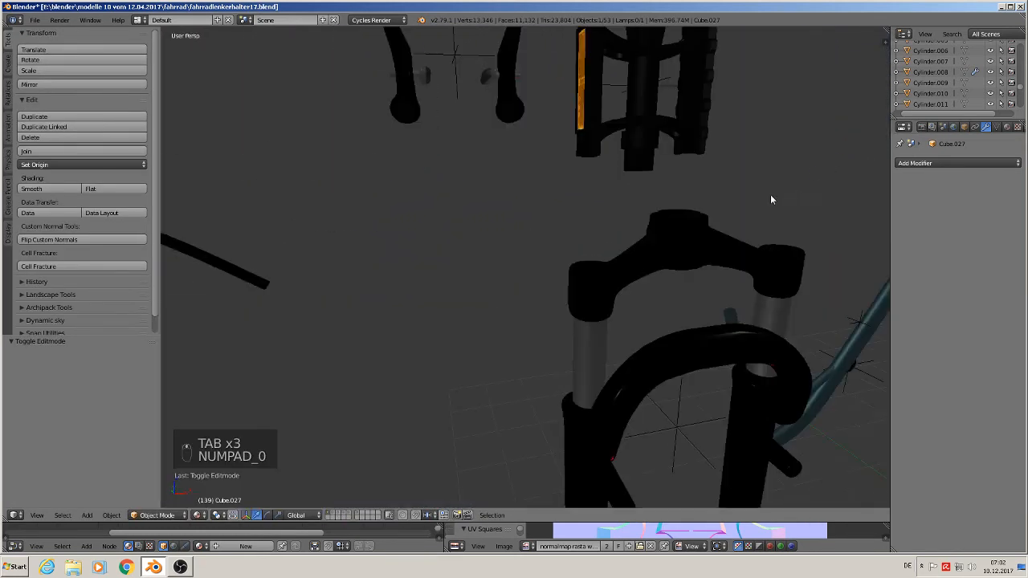
key("KP_1")
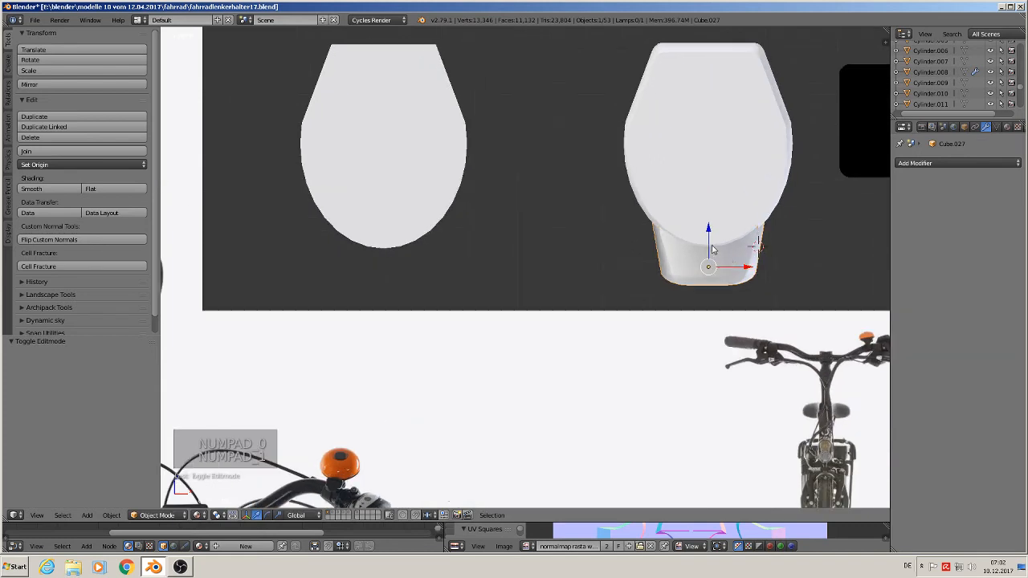
mouse_move(745, 269)
left_mouse_down()
mouse_move(762, 273)
mouse_move(748, 273)
left_mouse_up()
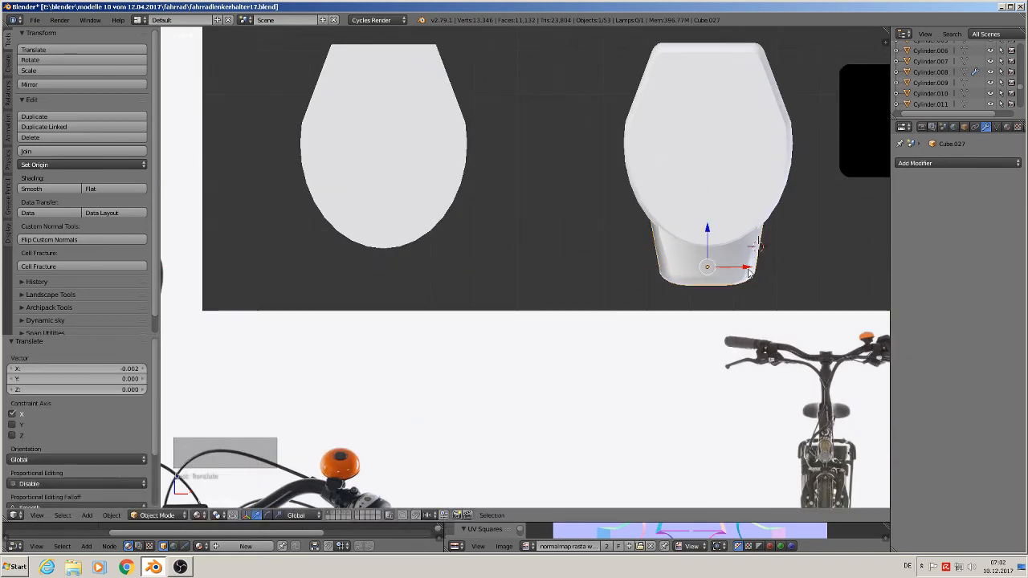
left_click(966, 164)
left_click(825, 246)
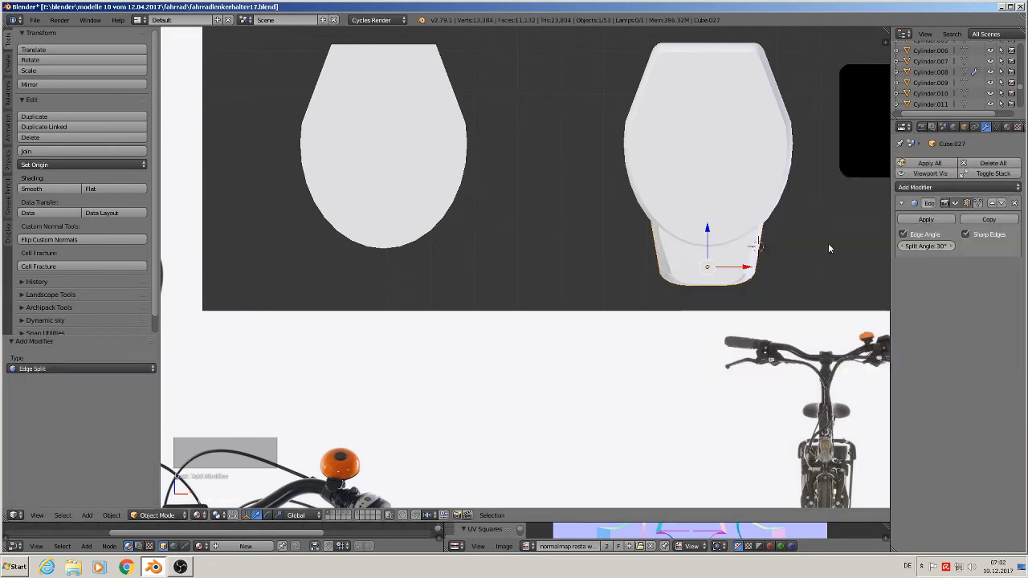
Lower the block's top face by 0.121 along Z in mesh editing.
scroll(787, 271, "up", 2)
middle_click_drag(750, 248, 725, 281)
scroll(724, 281, "up", 2)
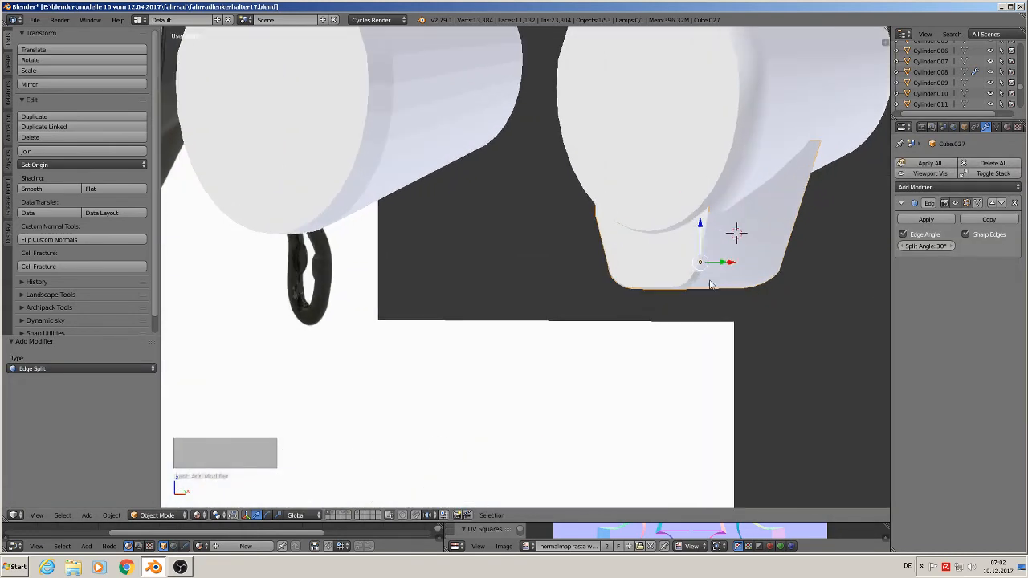
scroll(734, 265, "up", 2)
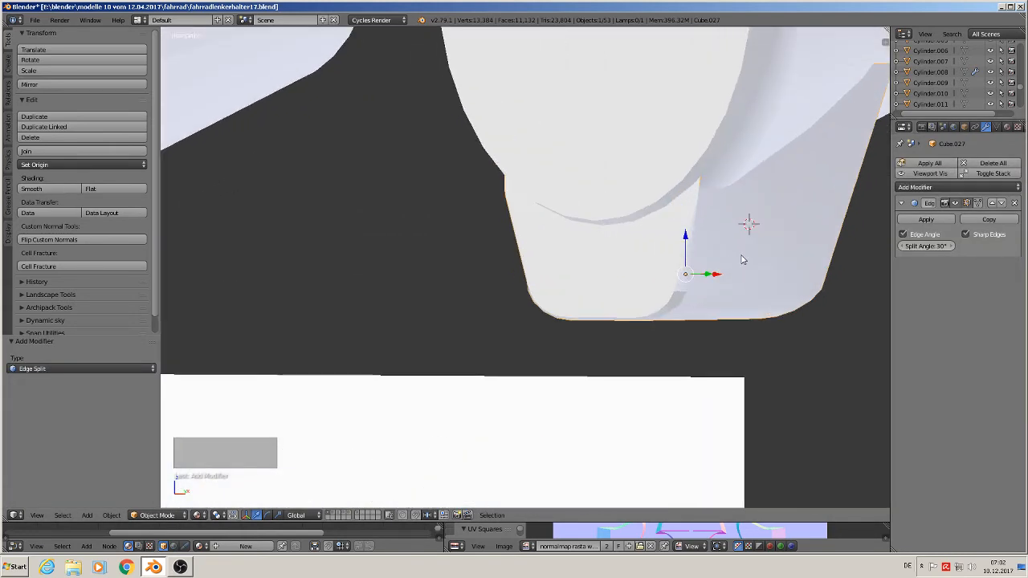
key("Tab")
middle_click_drag(722, 225, 664, 230)
middle_click_drag(599, 161, 607, 181)
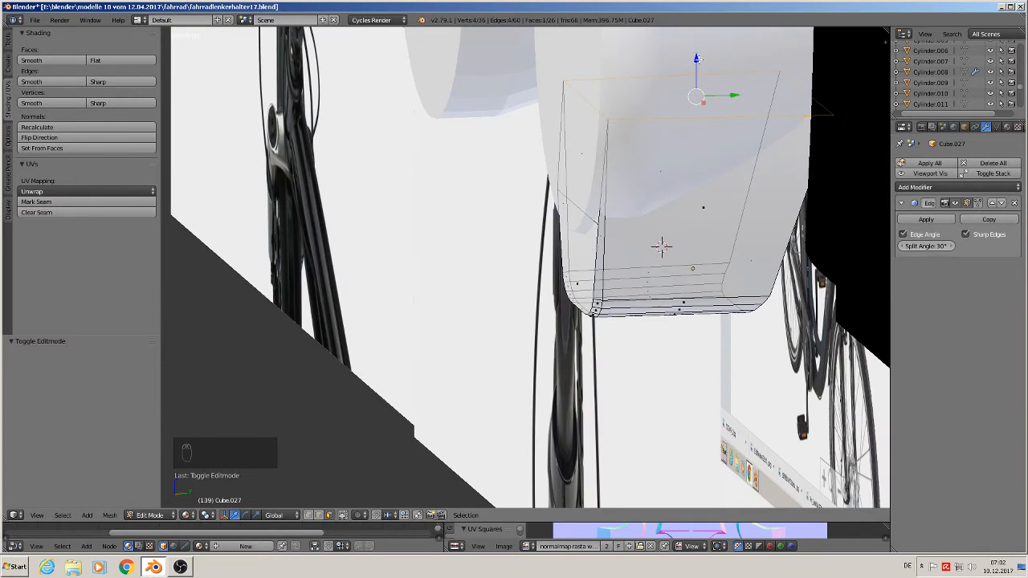
left_click_drag(697, 59, 696, 166)
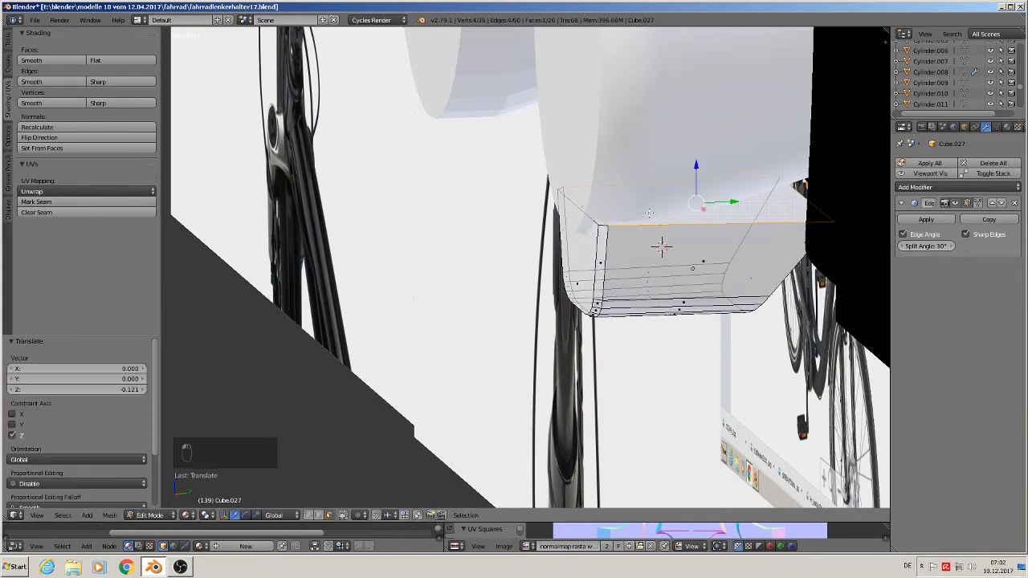
Add the narrow front strip to the top face selection, extrude both faces and raise them 0.101 along Z.
right_click(583, 209, "shift")
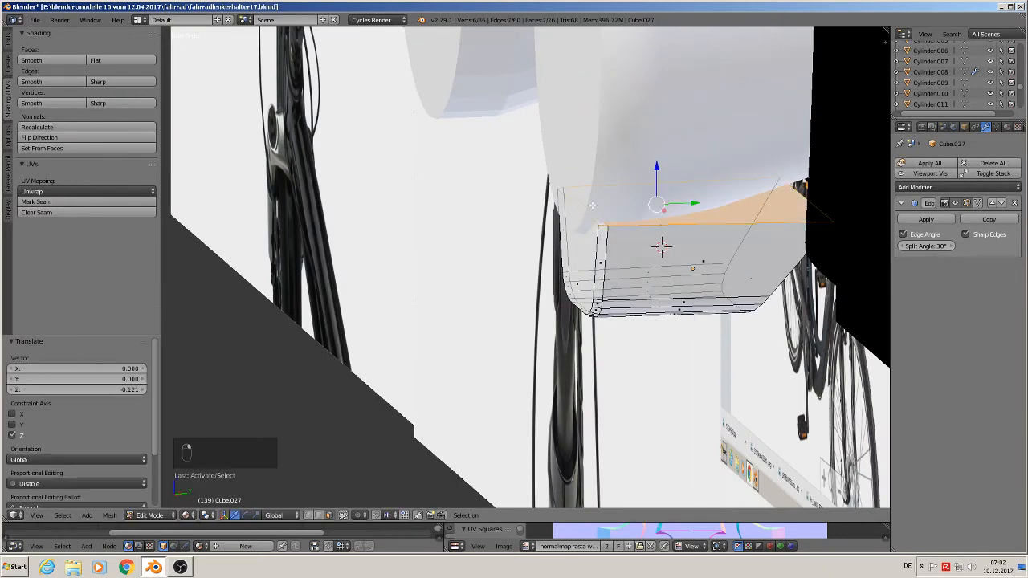
key("e")
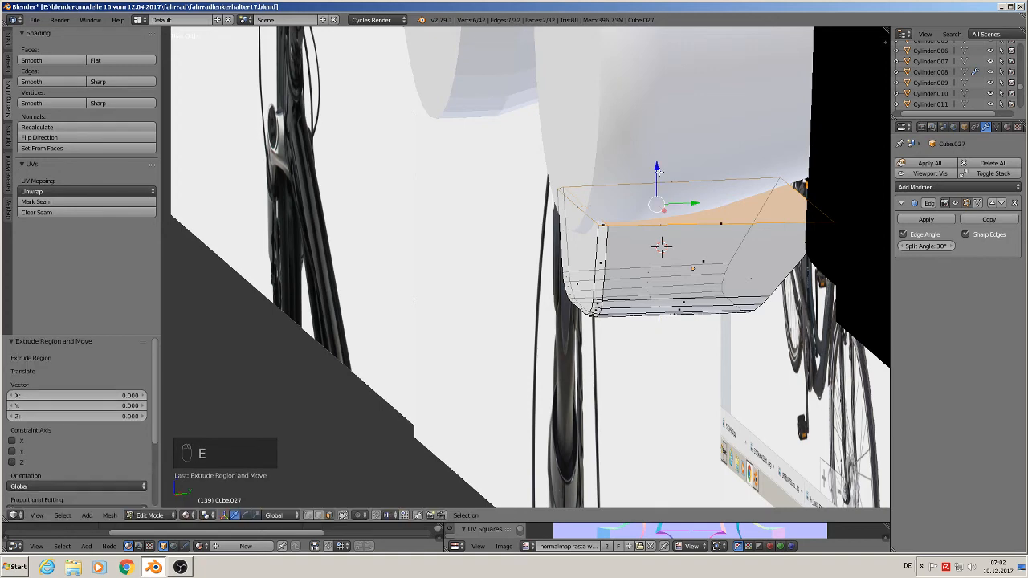
left_click_drag(658, 171, 665, 88)
middle_click_drag(706, 211, 818, 212)
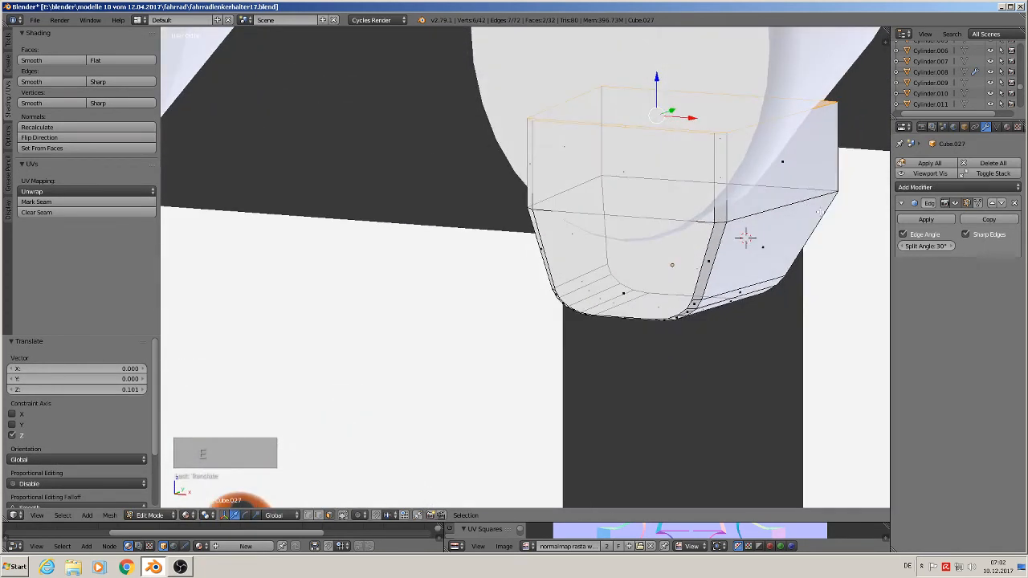
Narrow the extruded top faces to about 0.84 along X and leave mesh editing.
key("s")
key("y")
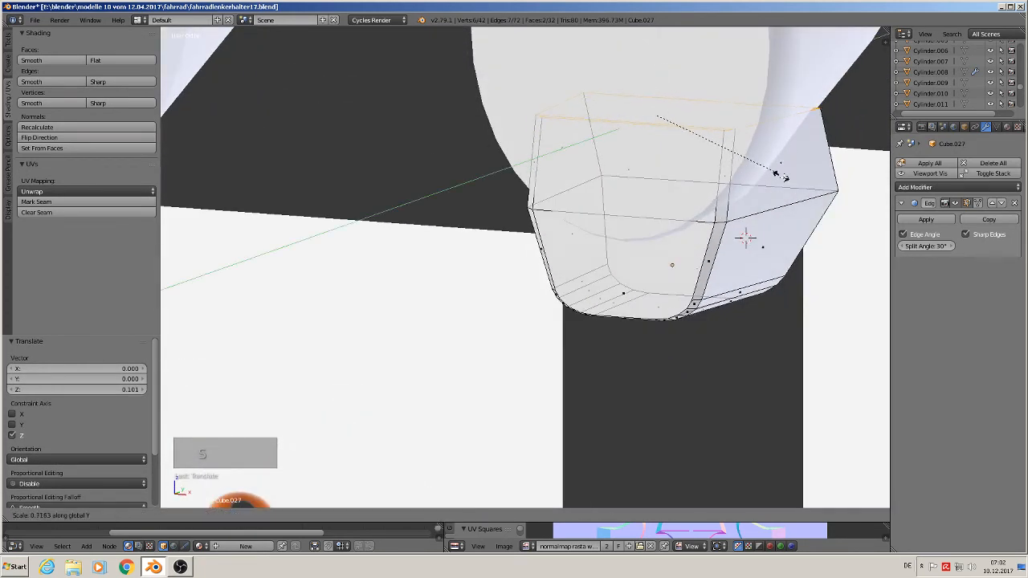
right_click(781, 175)
key("s")
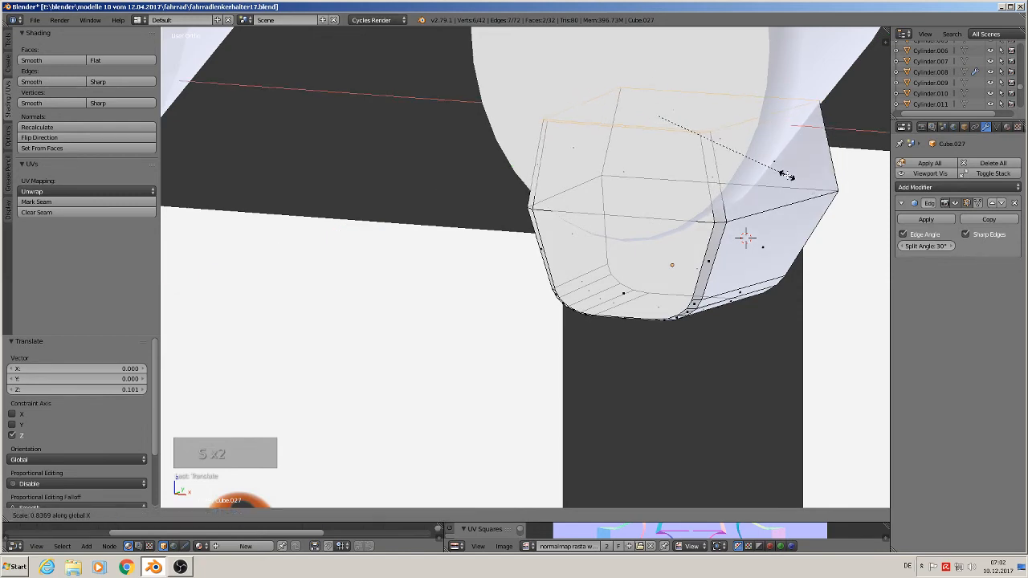
left_click(790, 187)
key("Tab")
Raise the whole block slightly along Z against the housing.
middle_click_drag(795, 191, 842, 194)
left_click_drag(673, 236, 668, 222)
mouse_move(667, 223)
middle_mouse_down()
mouse_move(743, 207)
mouse_move(560, 205)
mouse_move(667, 181)
middle_mouse_up()
Raise the horizontal edge above the block's sloped rear face along Z almost to the top face.
key("Tab")
middle_click_drag(808, 184, 768, 189)
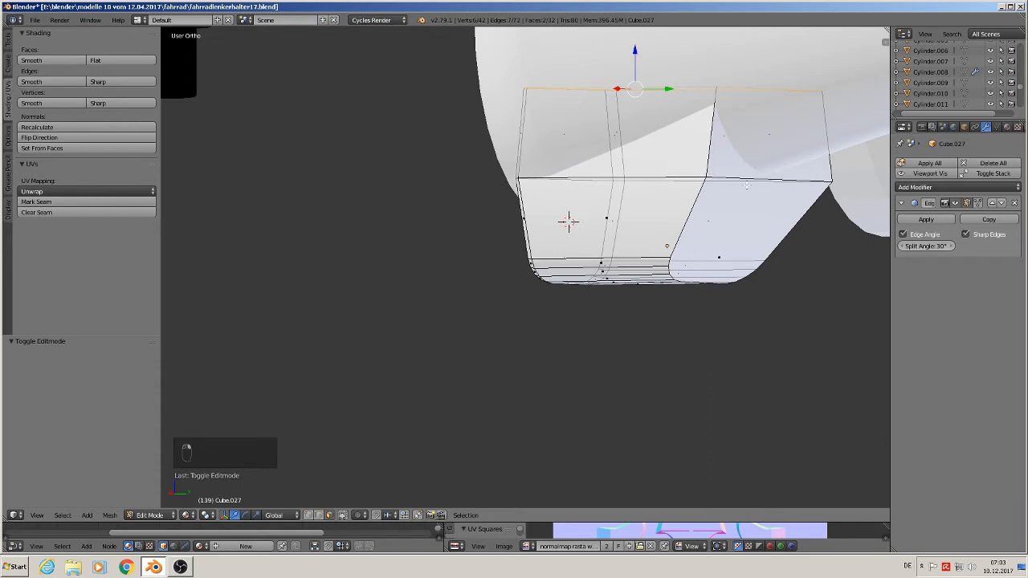
left_click(817, 172)
middle_click_drag(817, 173, 823, 182)
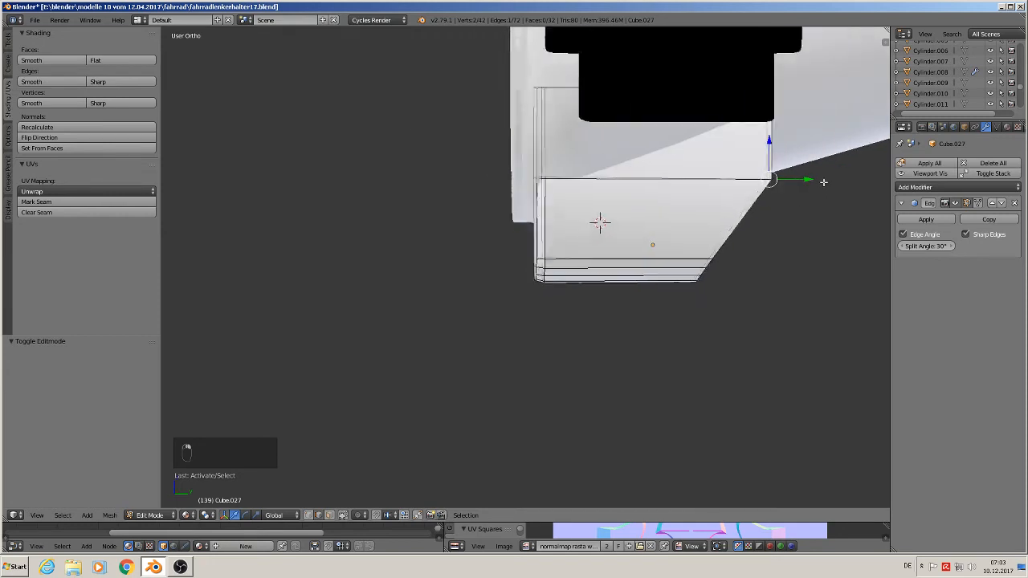
key("g")
key("z")
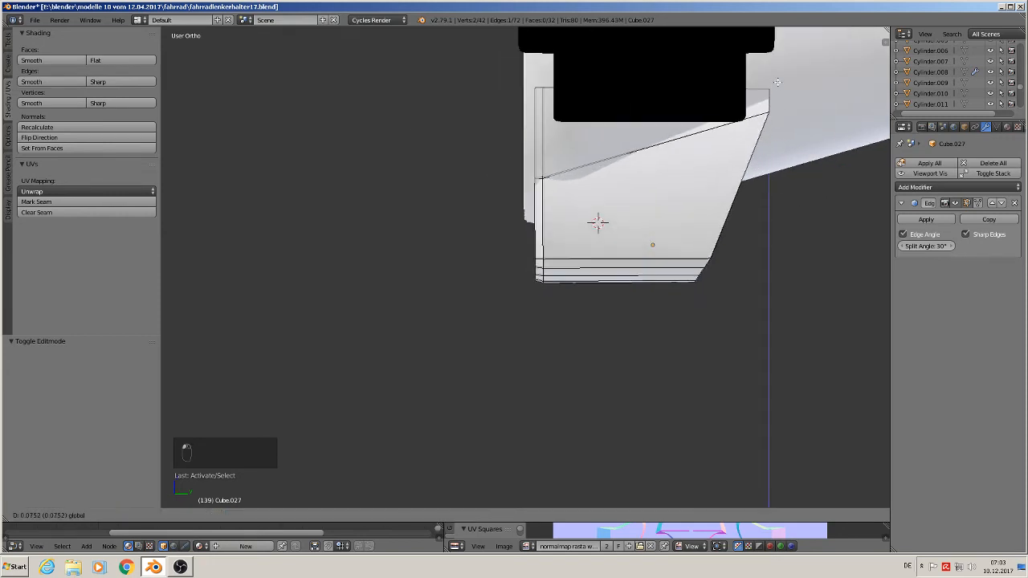
left_click(782, 144)
key("Tab")
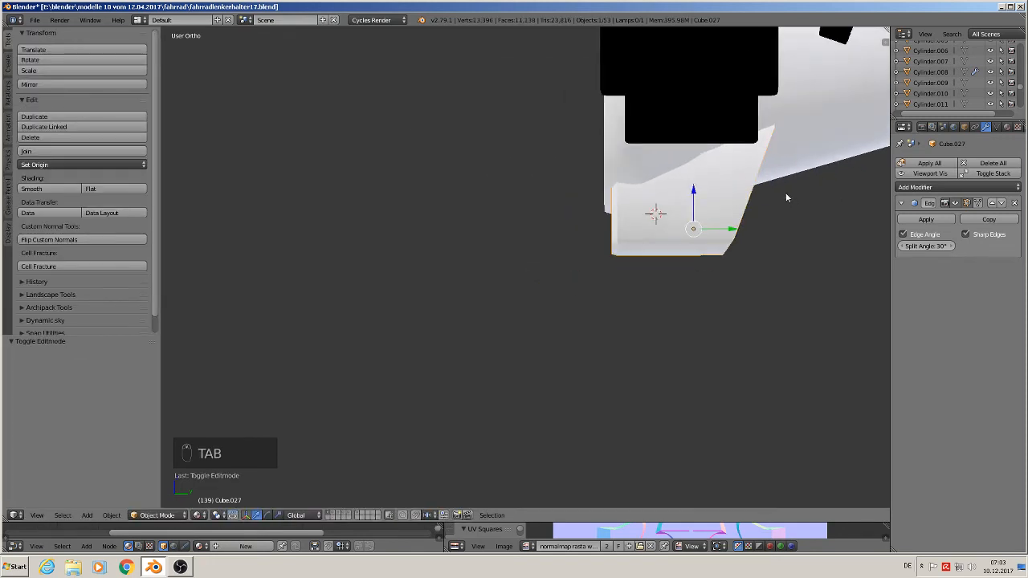
Select the block's sloped rear face, extrude it and move it 0.008 along Y.
middle_click_drag(786, 197, 747, 195)
scroll(748, 195, "up", 3)
key("Tab")
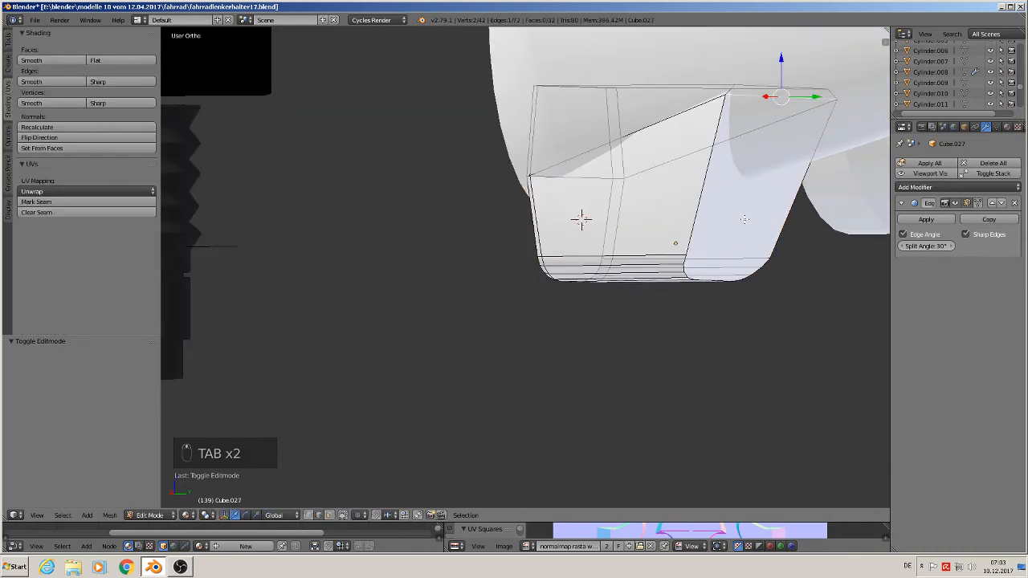
left_click(329, 515)
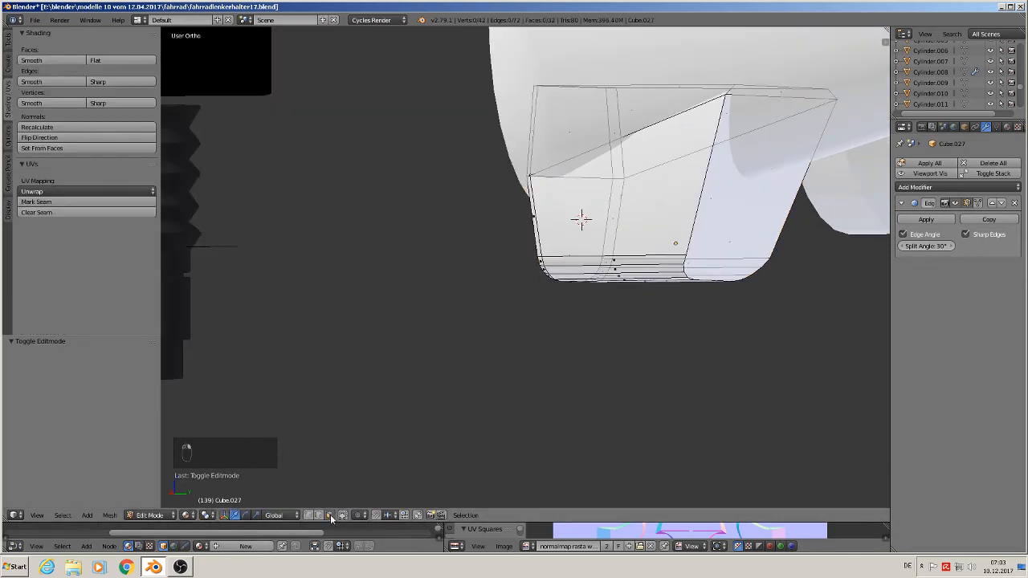
middle_click_drag(757, 164, 778, 176)
right_click(735, 245)
middle_click_drag(736, 236, 763, 248)
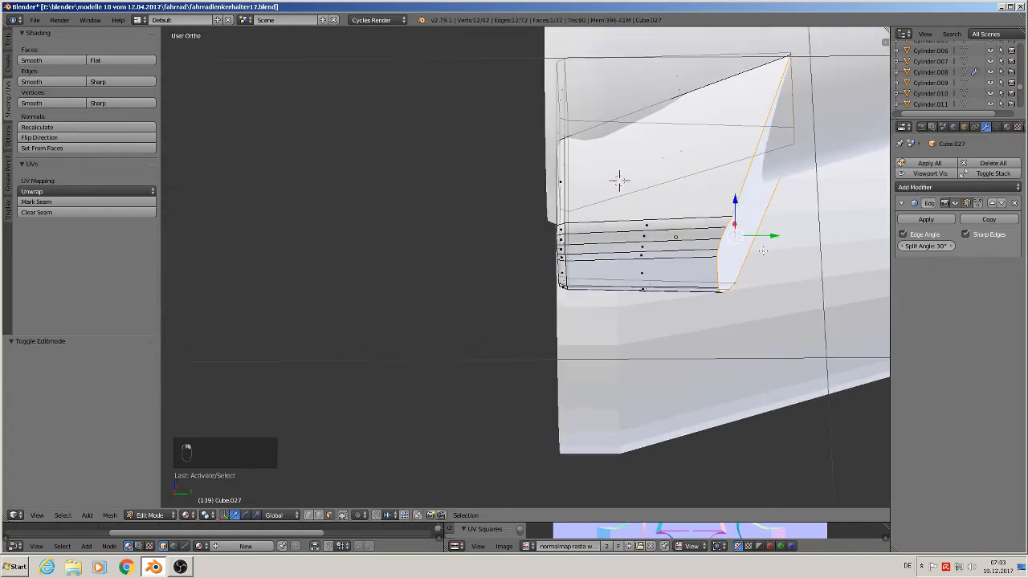
key("w")
mouse_move(764, 254)
key("e")
left_click_drag(767, 235, 769, 234)
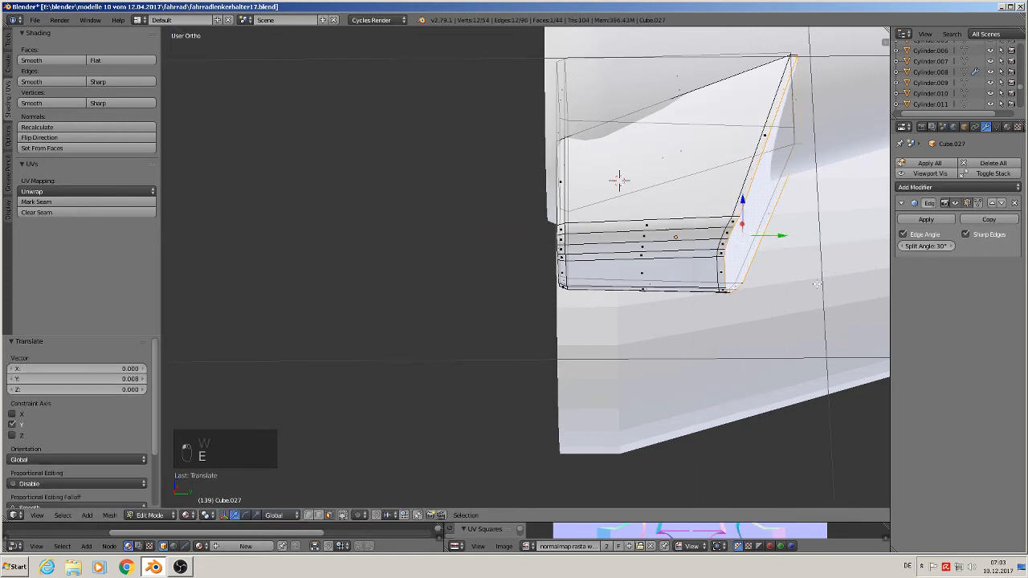
Scale the extruded rear face to 0.838 and leave mesh editing.
key("s")
left_click(799, 275)
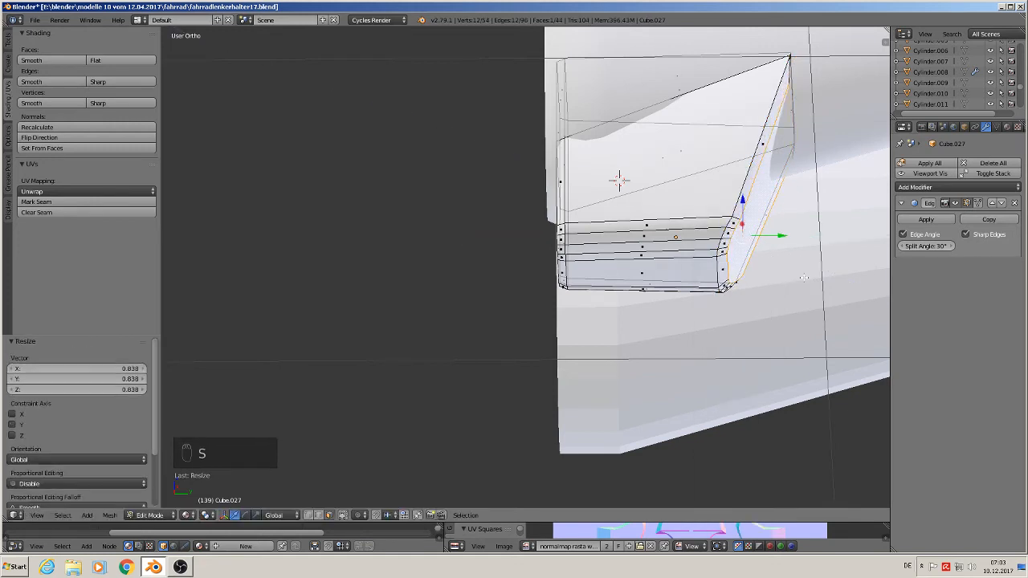
key("Tab")
Join the lower block to the beveled housing, and move the spare plain housing copy to layer 4.
middle_click_drag(796, 280, 807, 290)
scroll(807, 290, "down", 3)
scroll(806, 291, "down", 5)
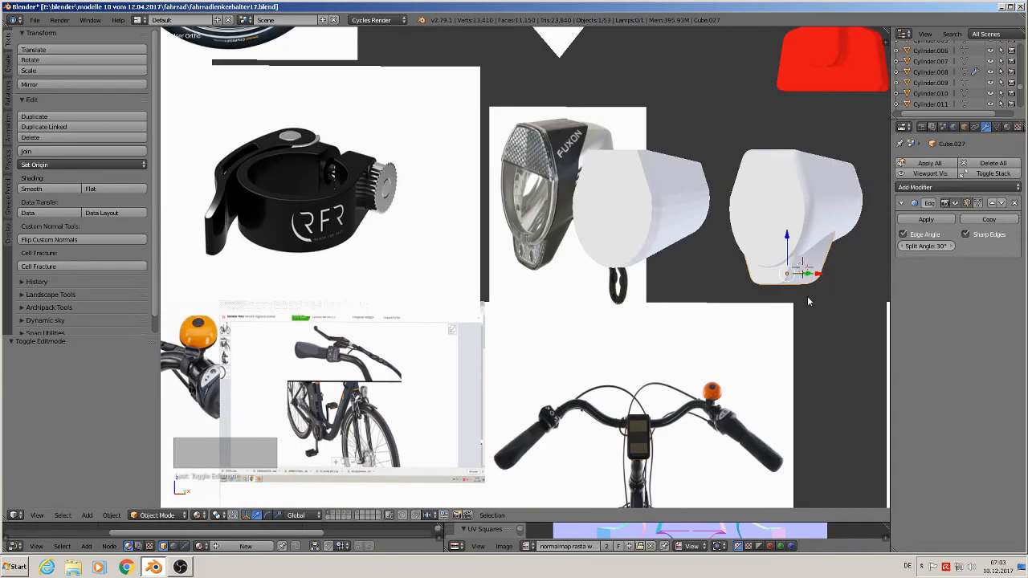
scroll(789, 323, "up", 1)
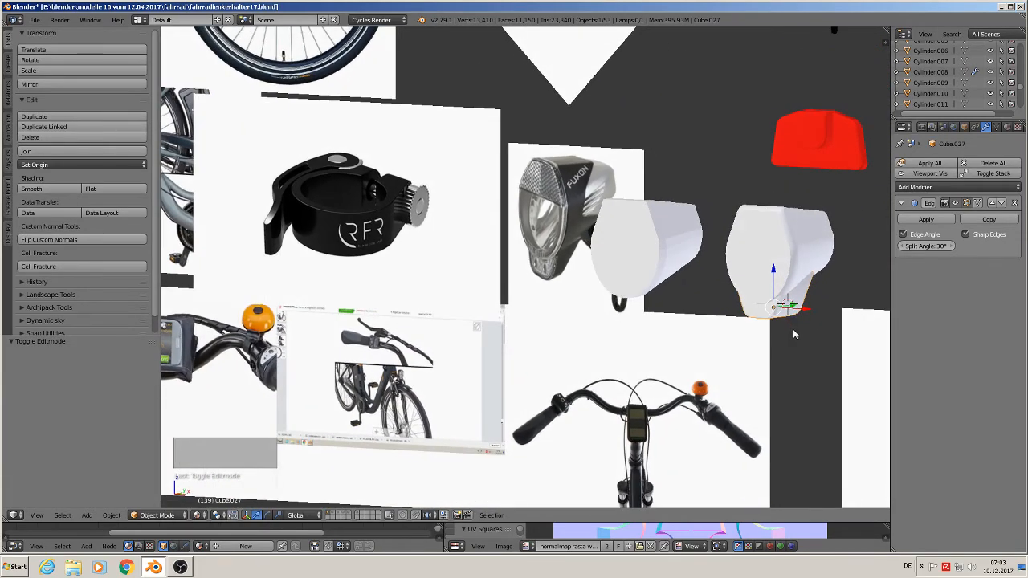
right_click(796, 253, "shift")
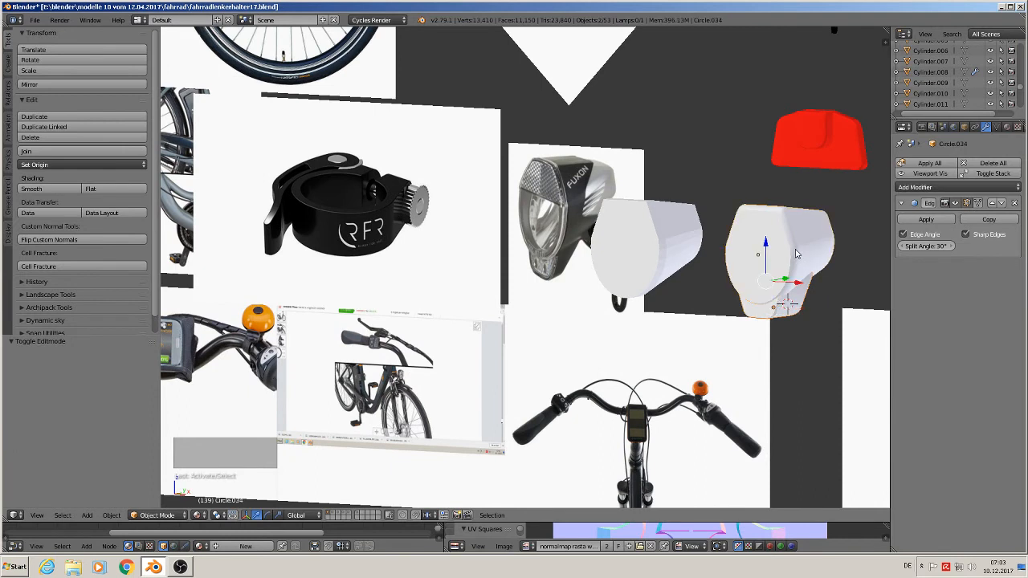
left_click(59, 153)
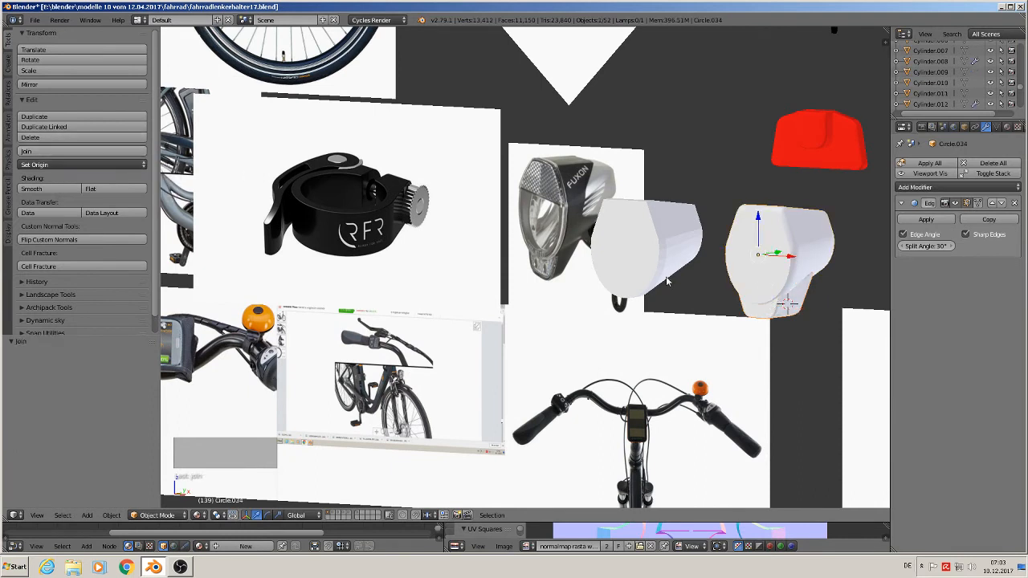
key("m")
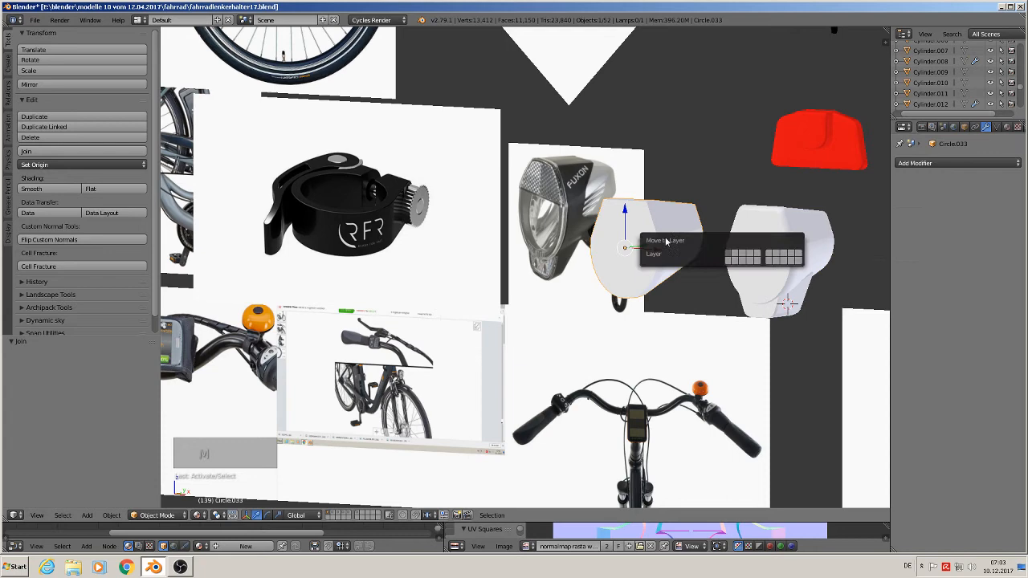
left_click(750, 255)
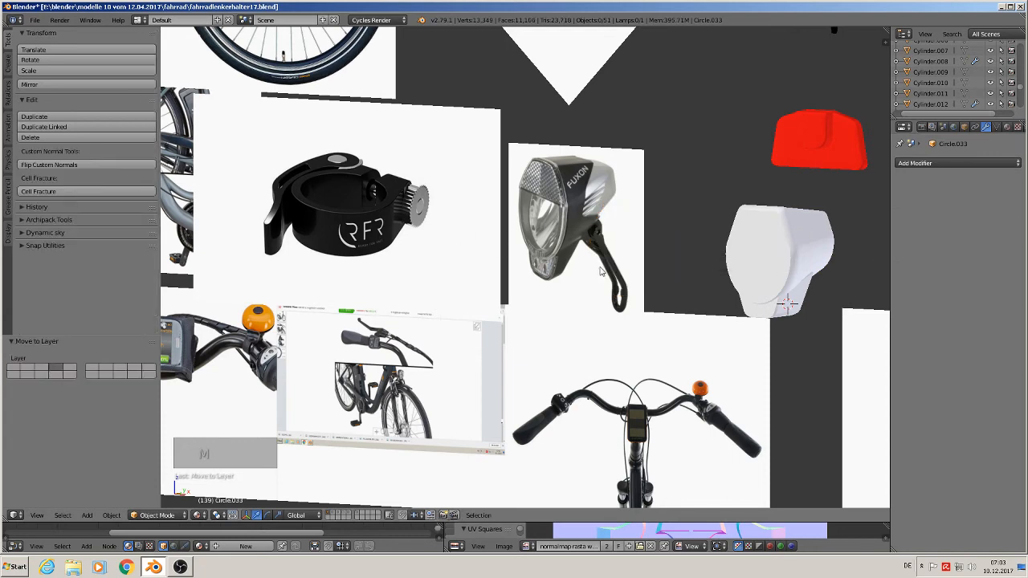
Move the headlight reference image 0.910 along X so it sits beside the headlight model.
right_click(771, 237)
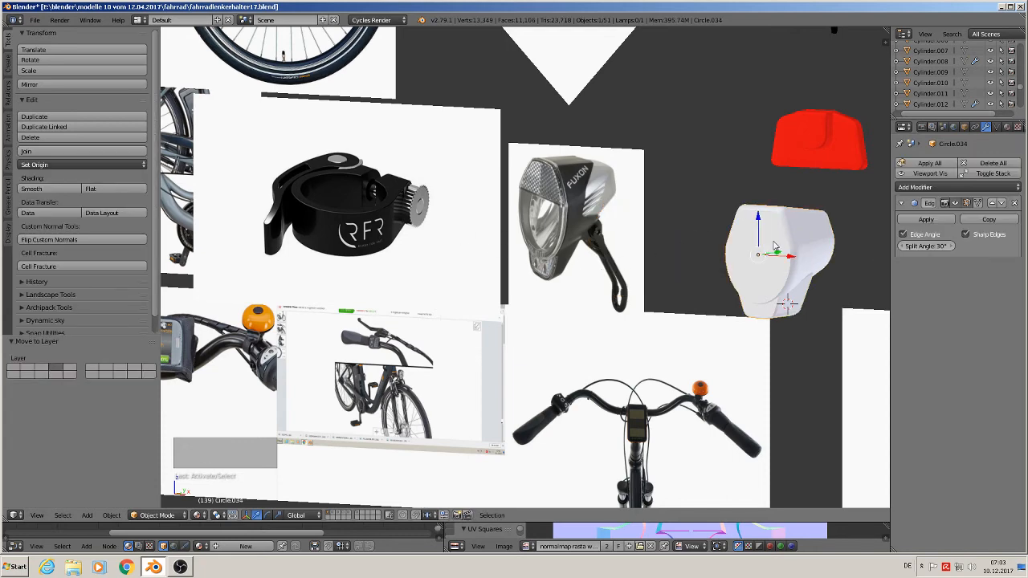
key("KP_1")
scroll(570, 233, "down", 4)
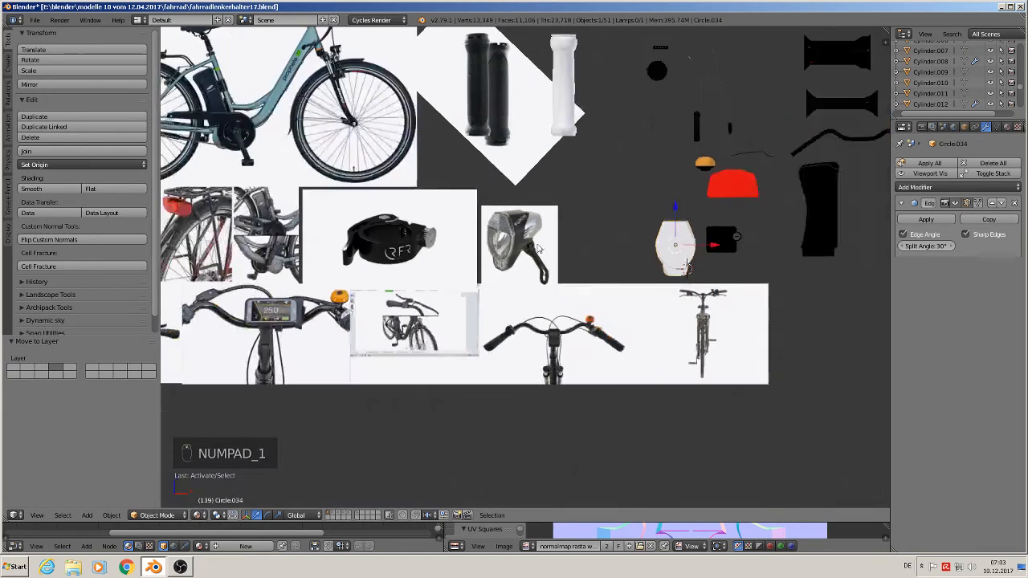
scroll(769, 266, "up", 2)
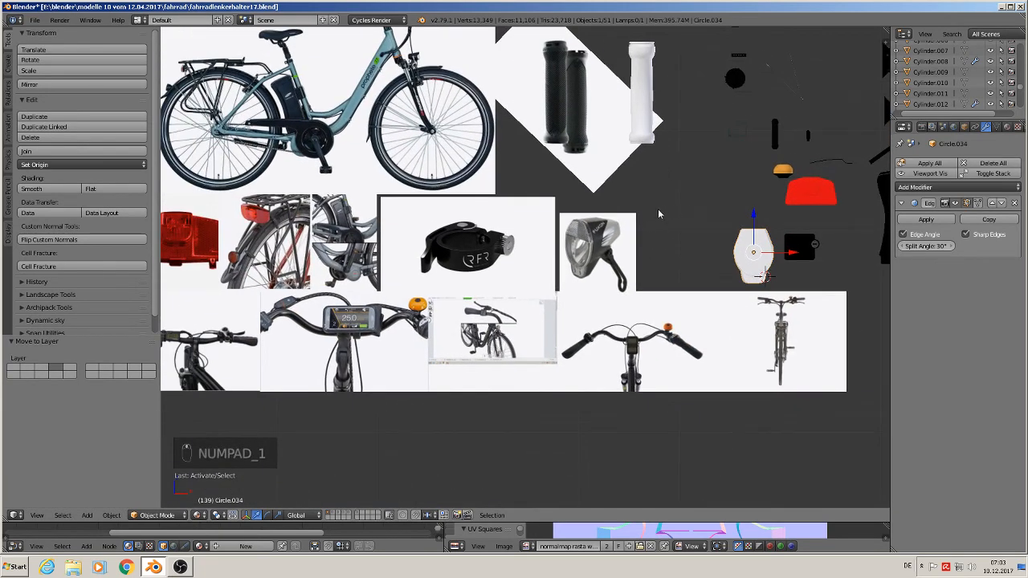
right_click(596, 262)
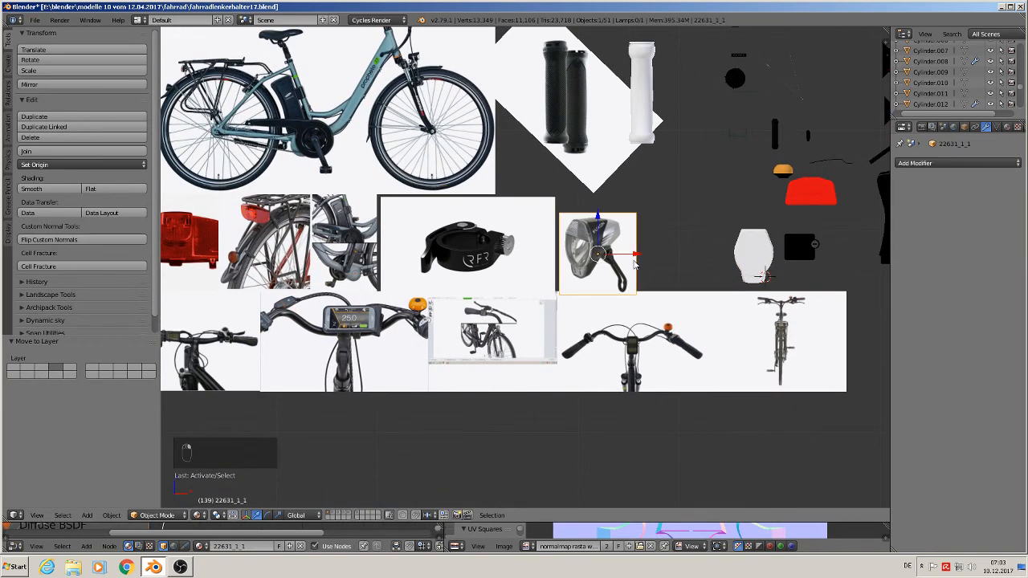
key("g")
key("x")
left_click(730, 259)
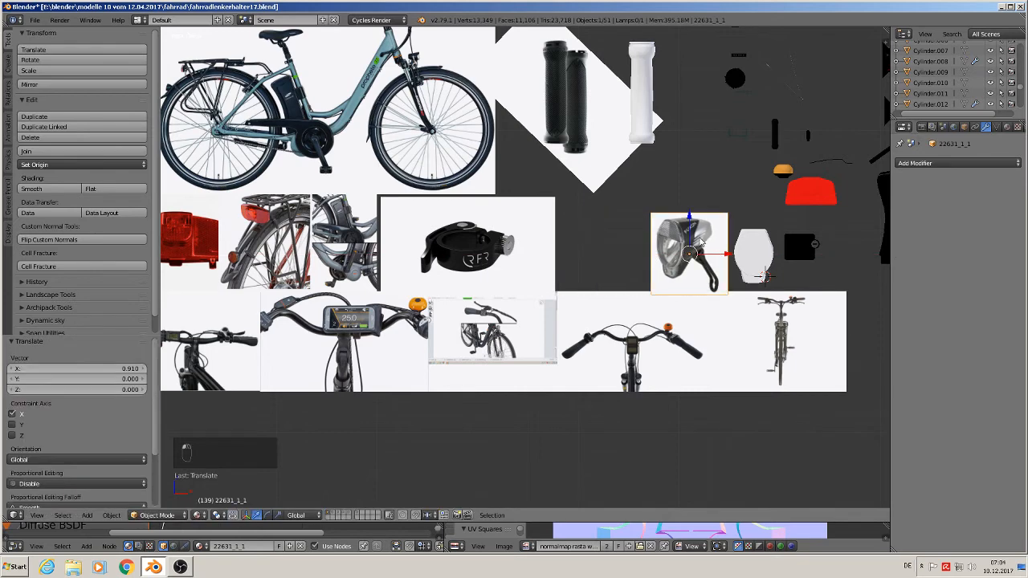
scroll(715, 253, "up", 2)
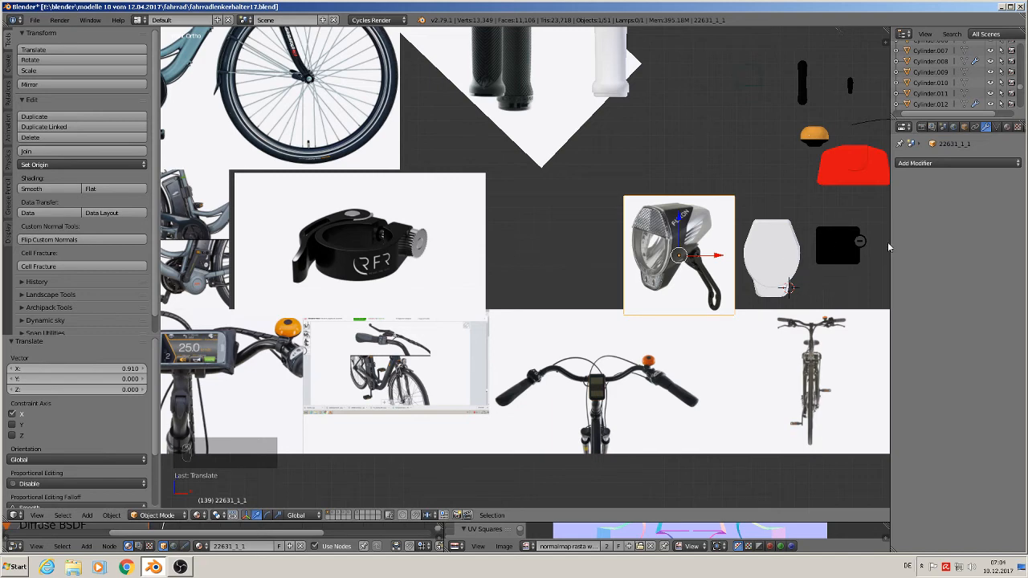
Add a new material to the headlight model and name it "front lamp transparent".
left_click(1008, 128)
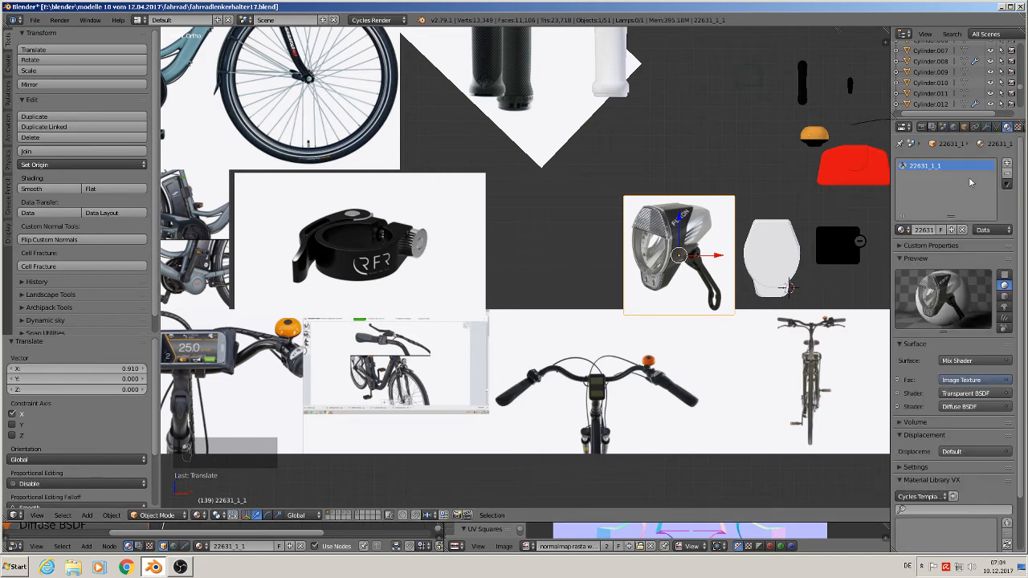
right_click(759, 255)
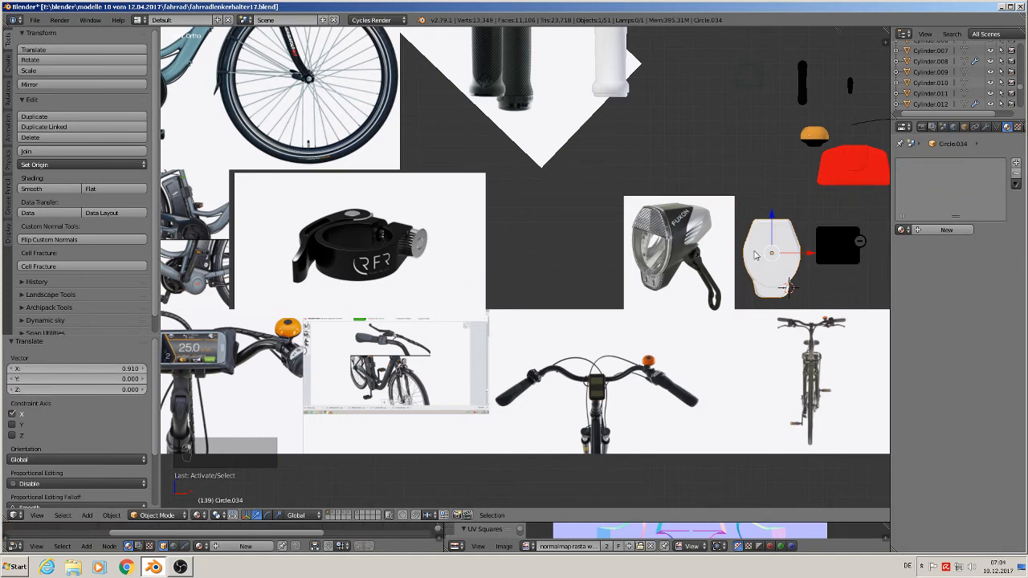
left_click(1016, 163)
left_click(946, 229)
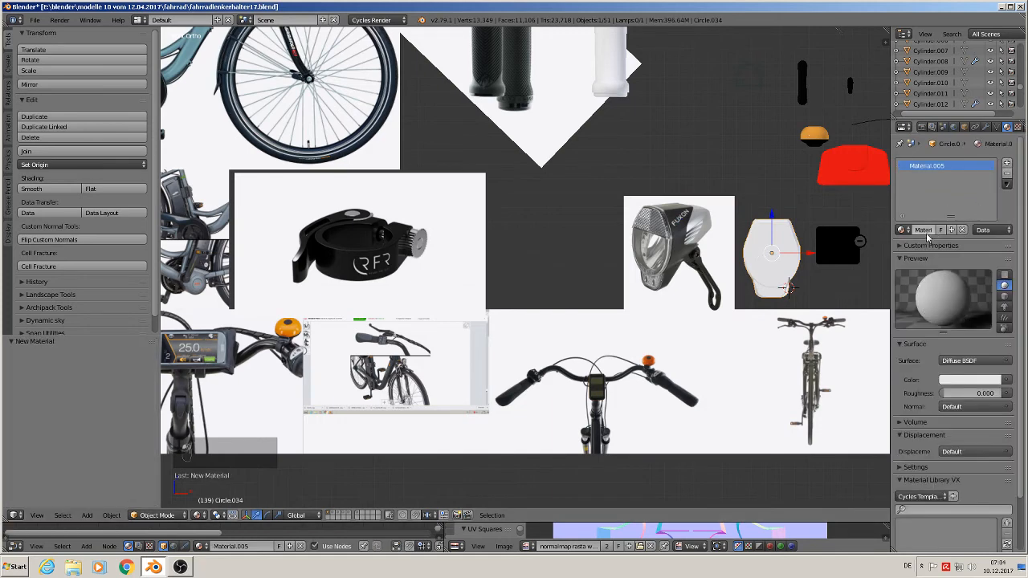
left_click(927, 229)
type("h")
key("Return")
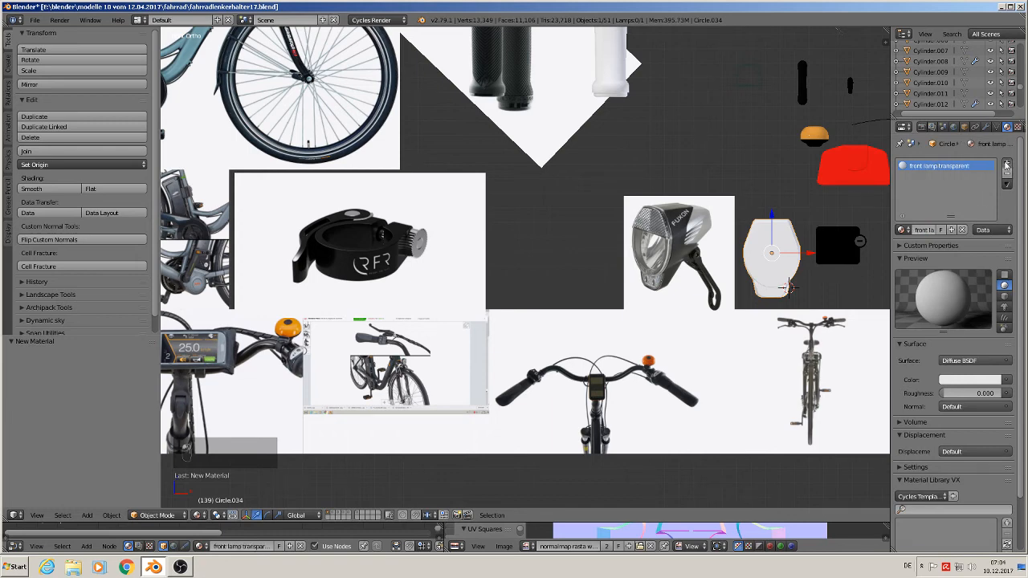
Add a second material slot to the headlight and assign the existing "black plastic" material to it.
left_click(1006, 163)
left_click(902, 230)
scroll(839, 329, "down", 4)
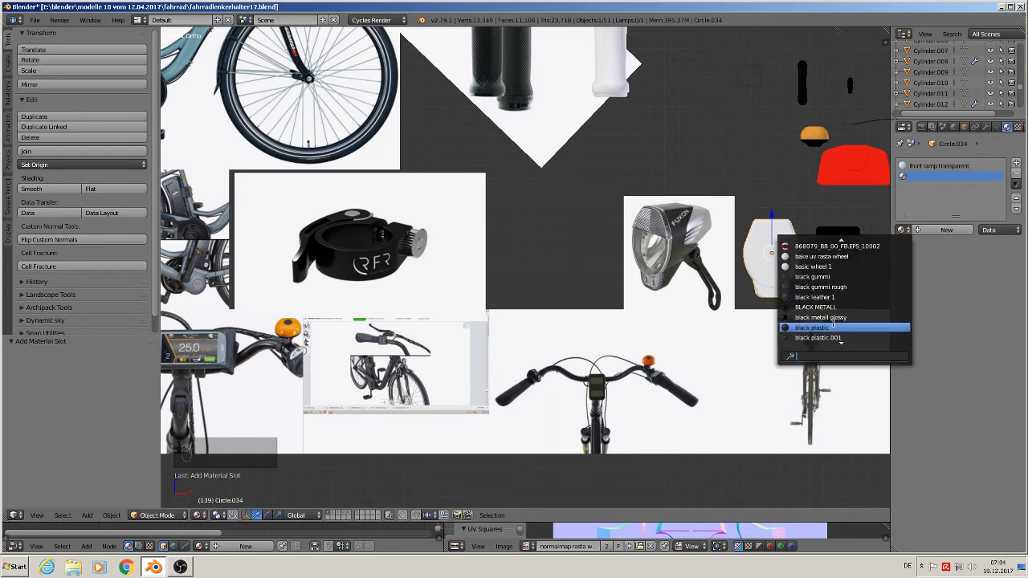
left_click(831, 322)
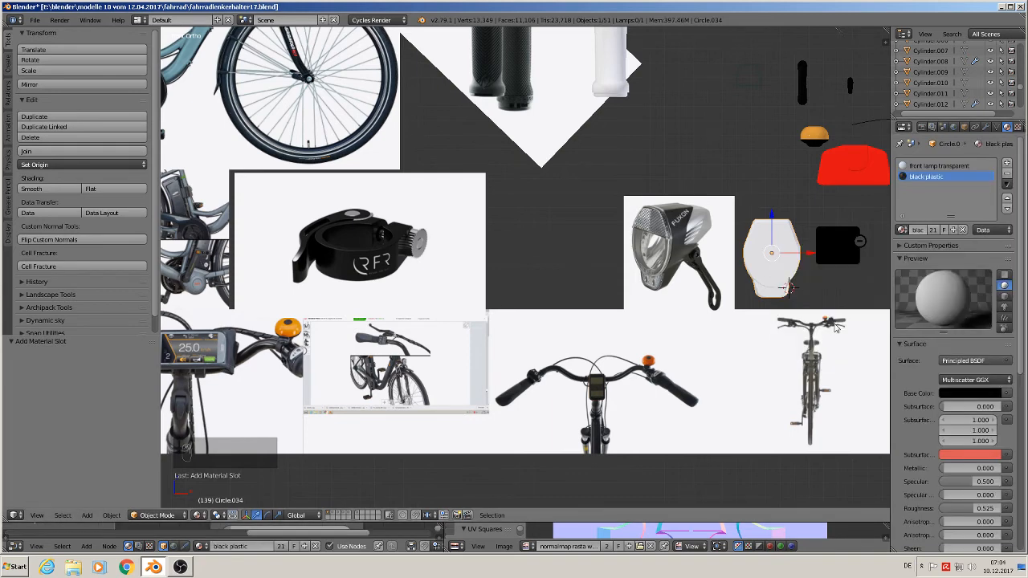
Add a third material slot to the headlight with a new material named "silver plastic".
left_click(1008, 164)
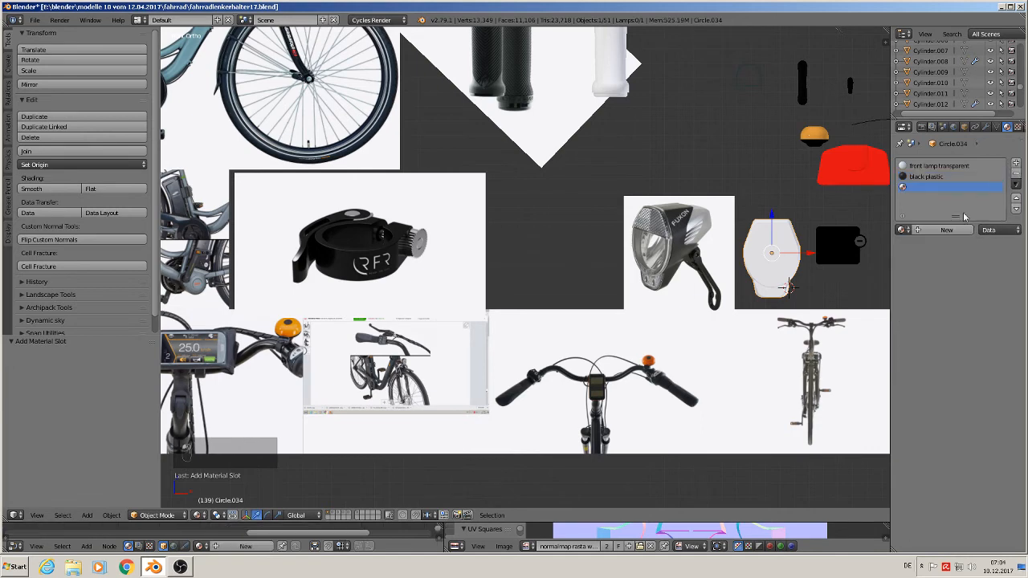
left_click(925, 232)
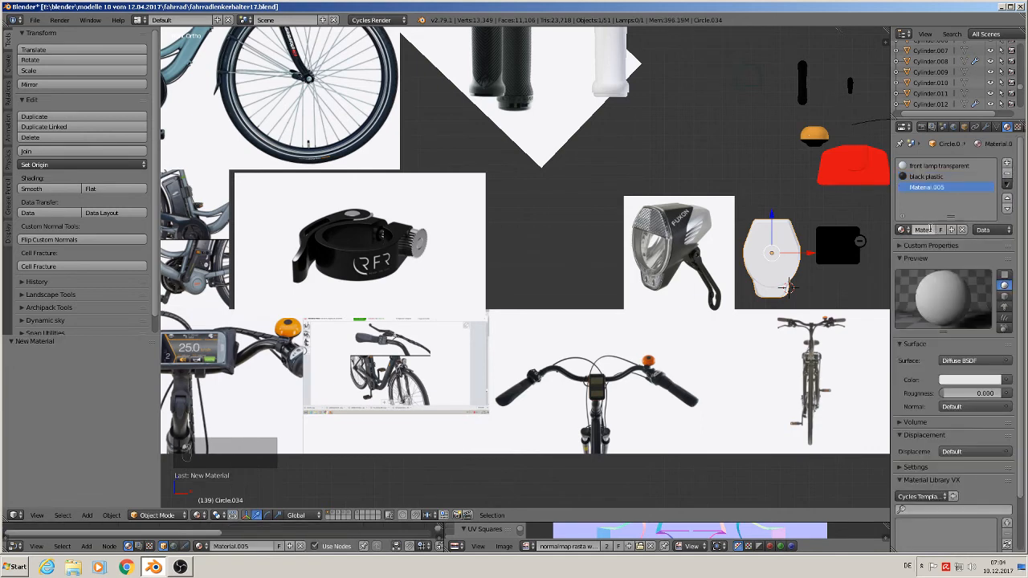
left_click(929, 228)
key("BackSpace")
key("BackSpace")
type("c")
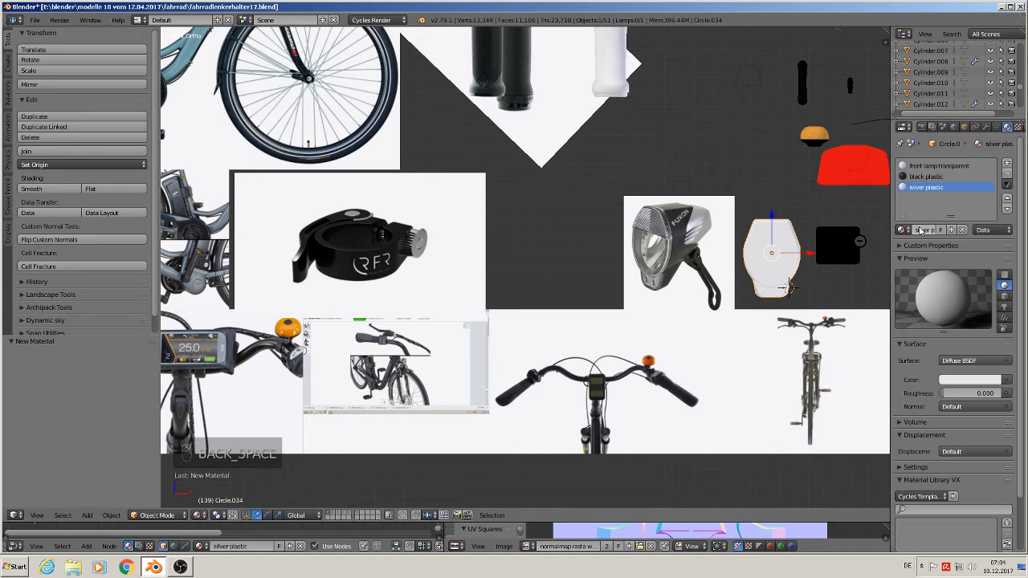
key("Return")
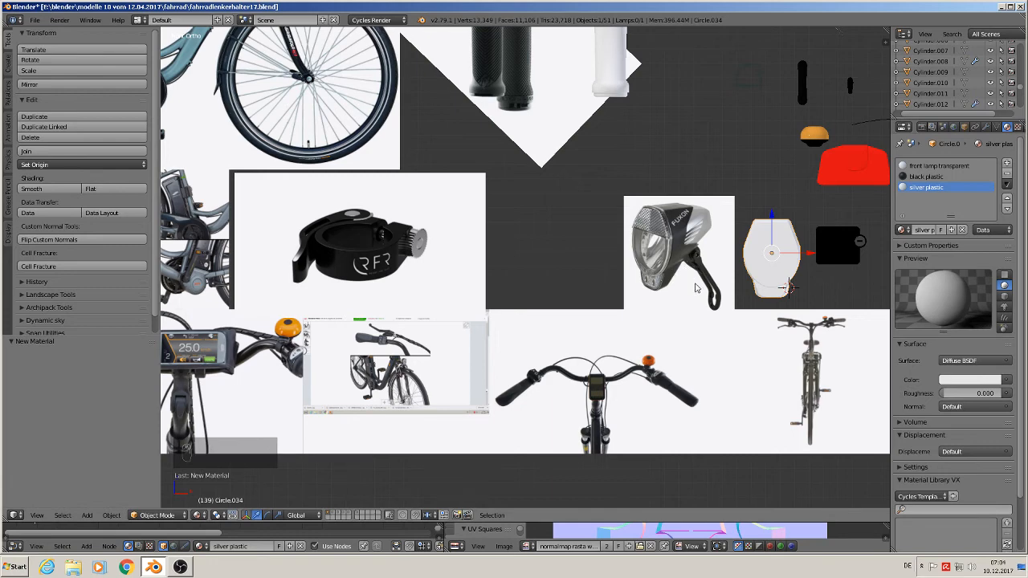
Deselect everything in the front view and save the Blender file.
scroll(696, 287, "up", 2)
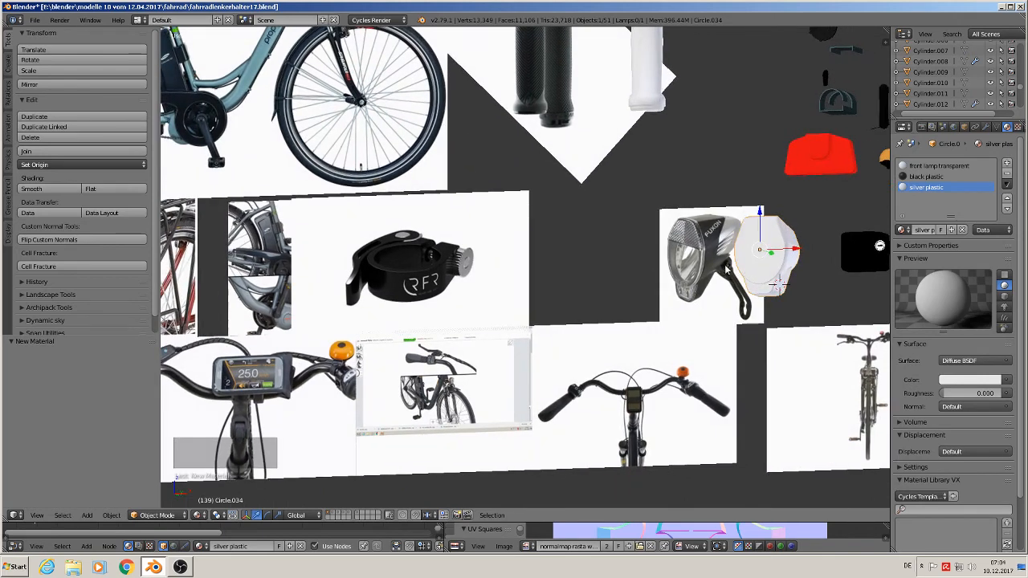
key("KP_1")
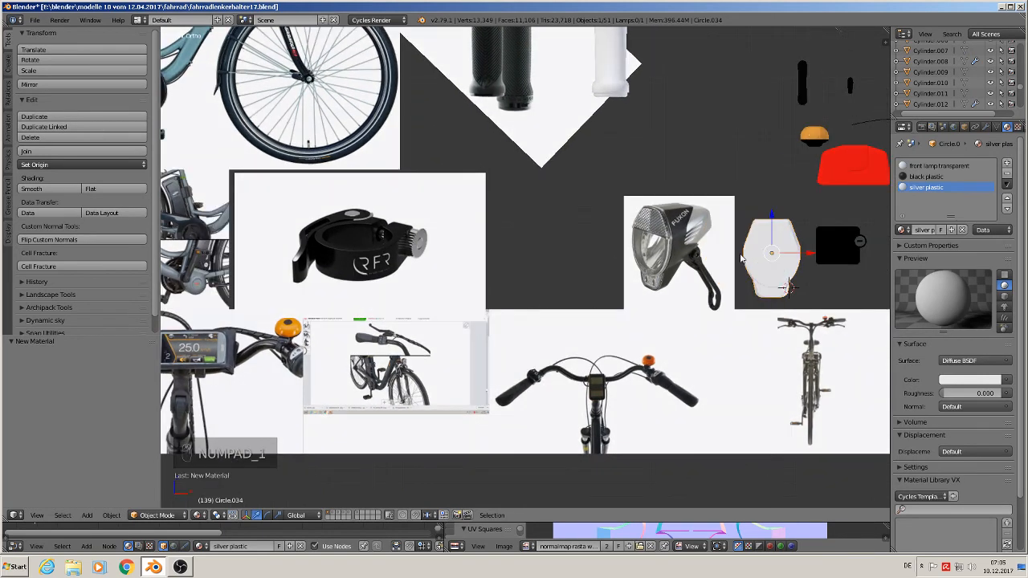
key("a")
scroll(631, 284, "down", 4)
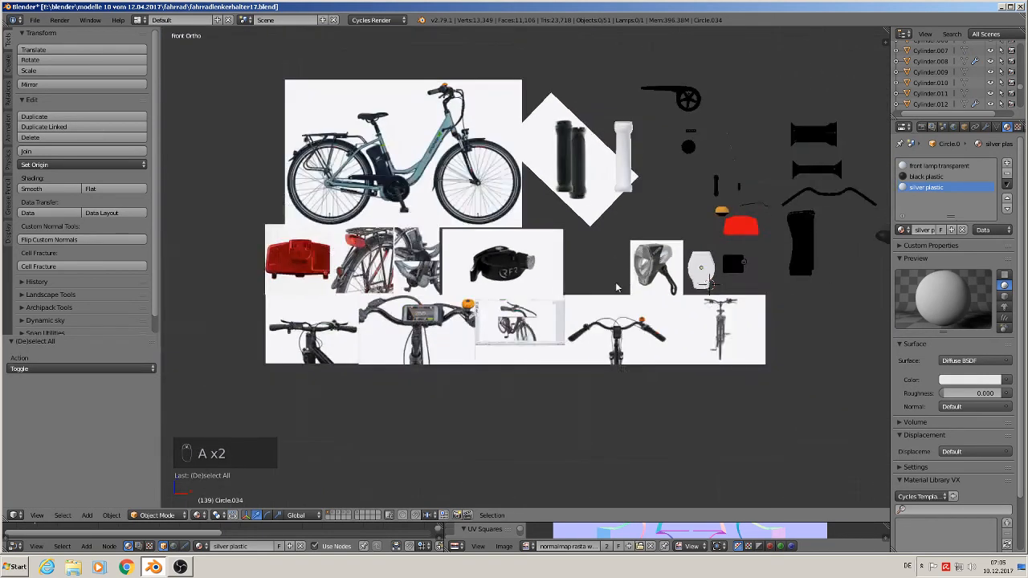
middle_click_drag(546, 289, 611, 316, "shift")
scroll(608, 291, "up", 2)
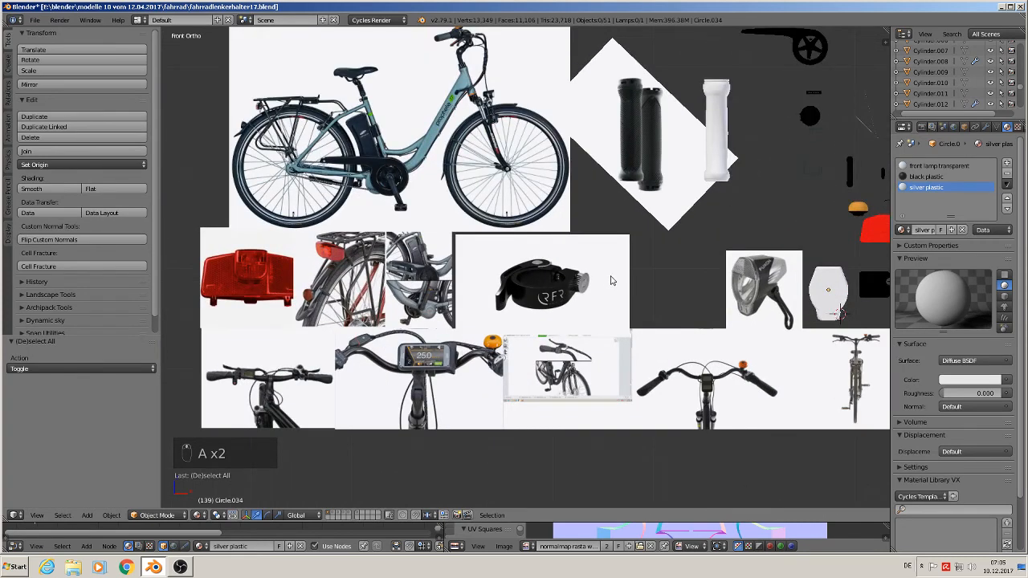
left_click(35, 19)
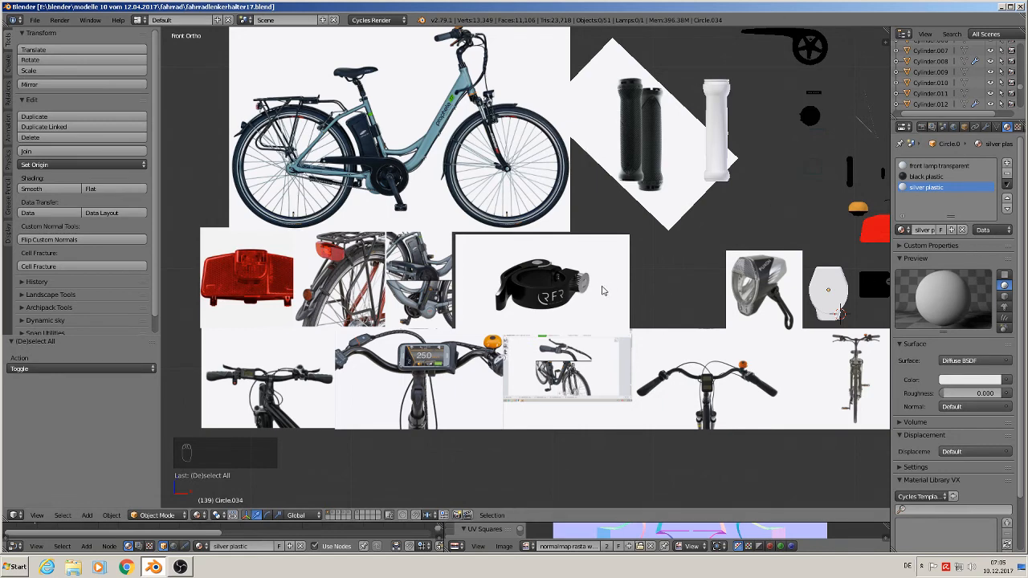
Add a 32-vertex mesh circle at the edge of the clamp reference image and rotate it 90° about X.
scroll(601, 292, "up", 2)
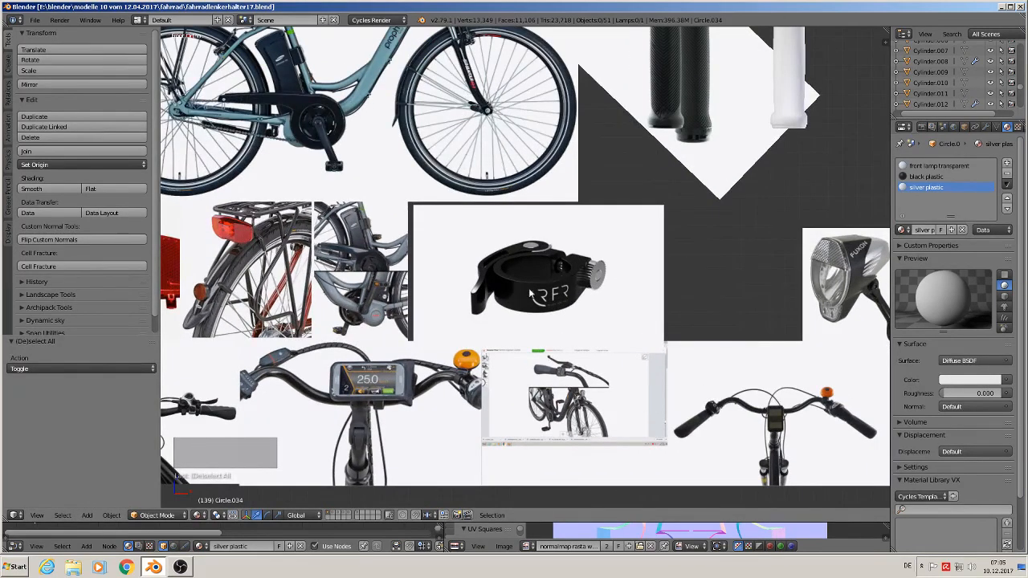
left_click(657, 280)
left_click(86, 514)
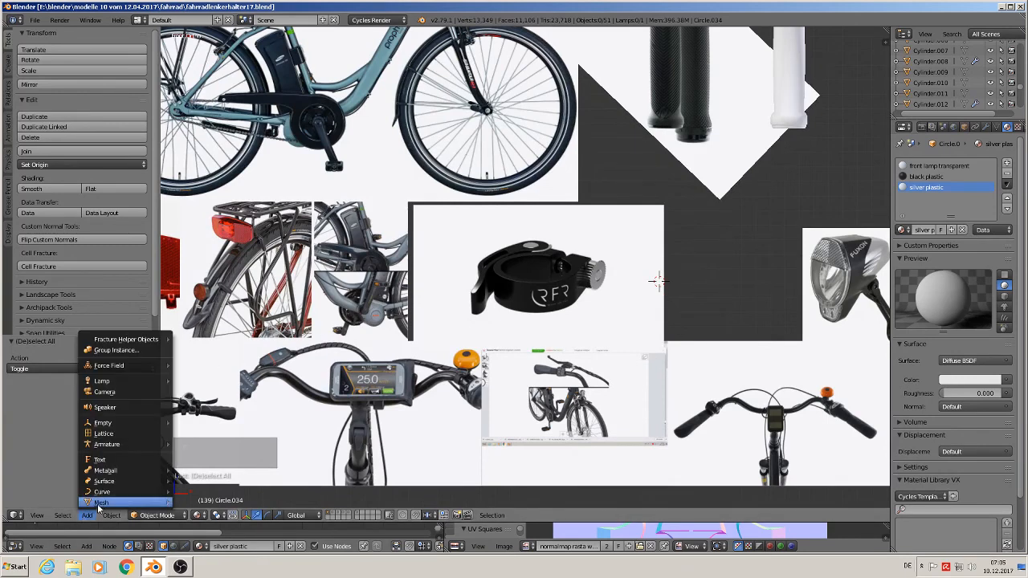
mouse_move(101, 503)
left_click(217, 270)
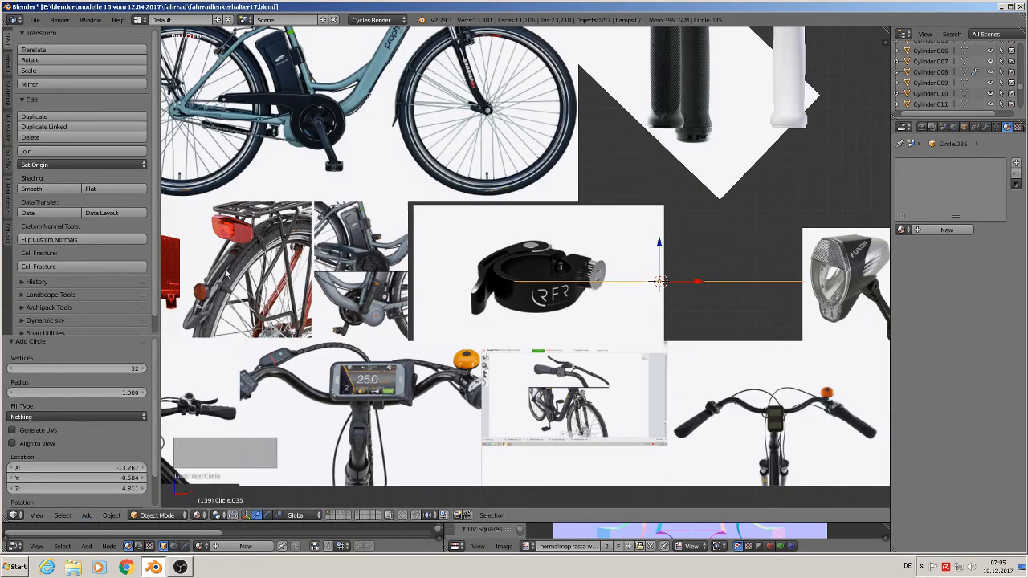
type("rx90")
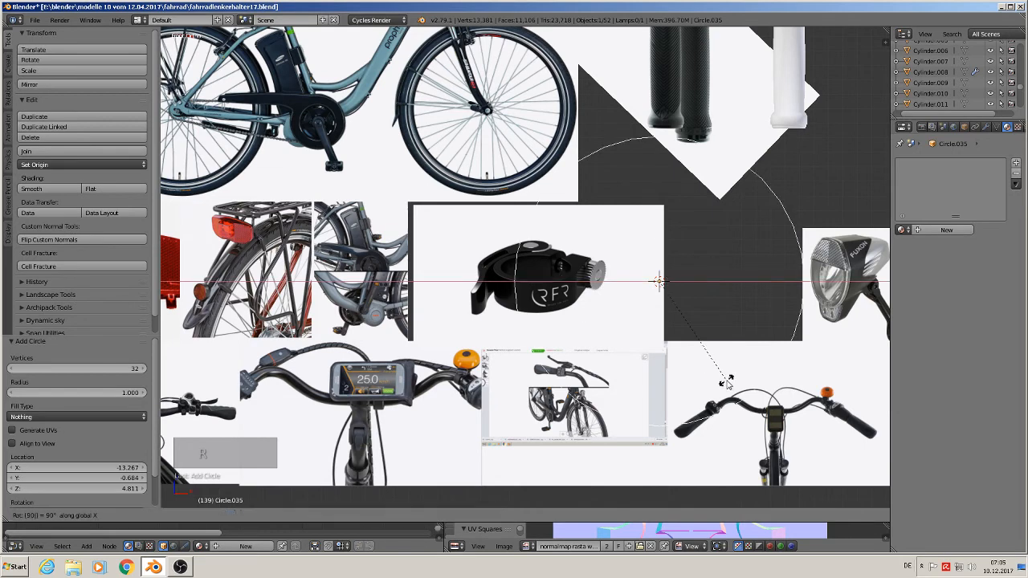
key("Return")
Scale the circle to 0.297 and move it 0.484 along X, between the clamp and headlight images.
key("s")
key("s")
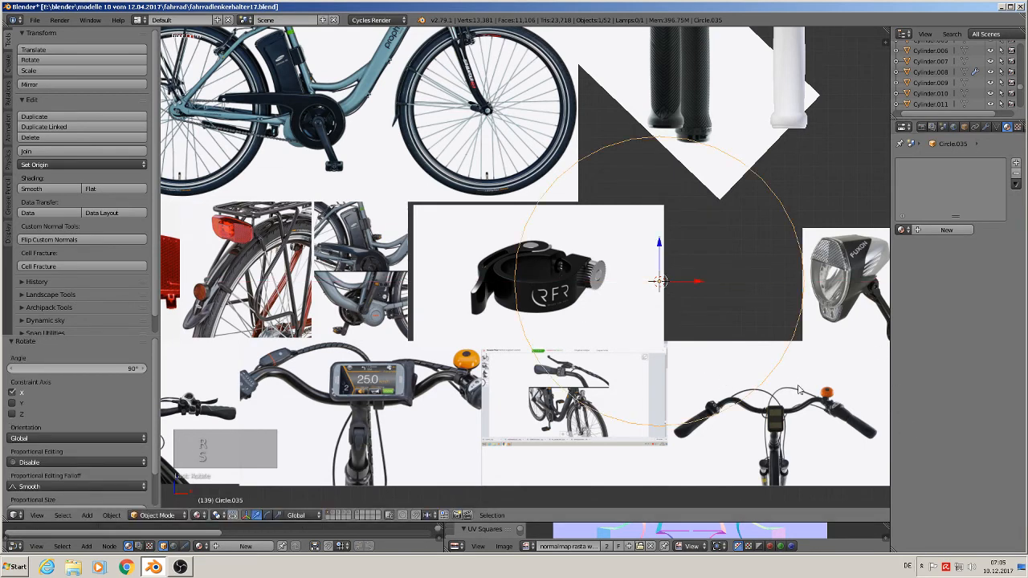
left_click(698, 330)
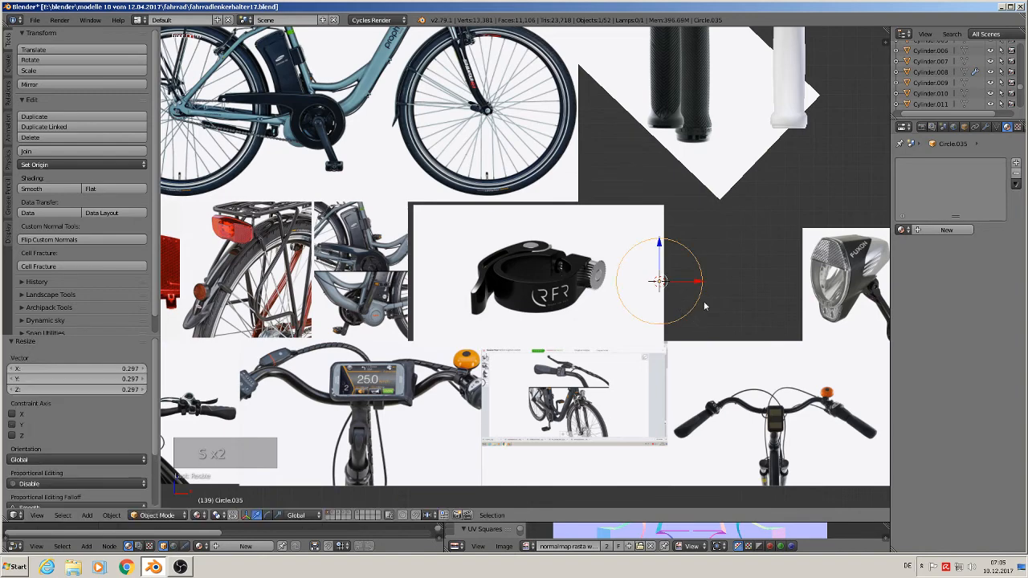
left_click_drag(690, 284, 695, 284)
left_click(775, 310)
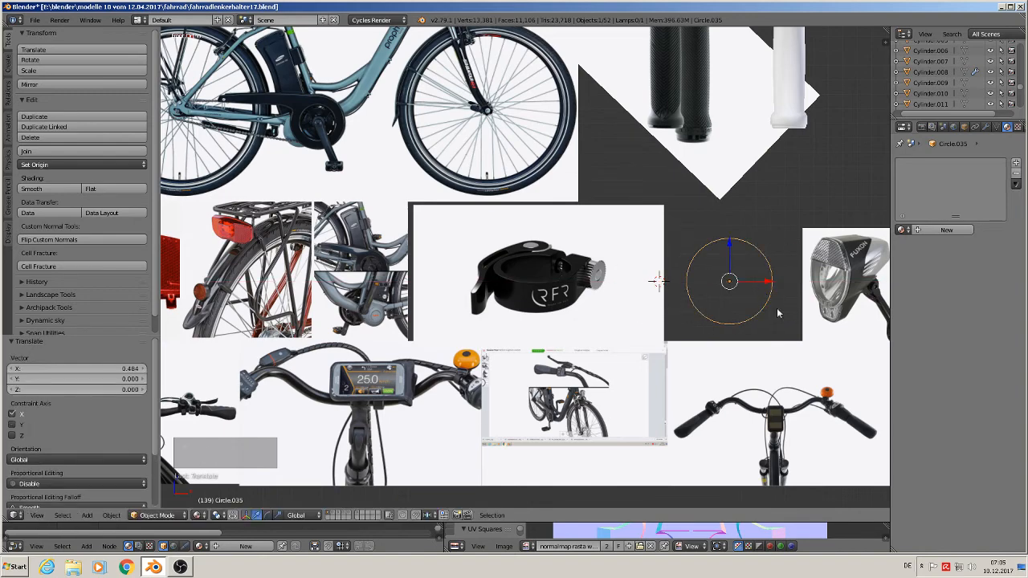
Scale the circle slightly further by 0.988.
middle_click_drag(797, 352, 662, 351, "shift")
key("s")
left_click(673, 341)
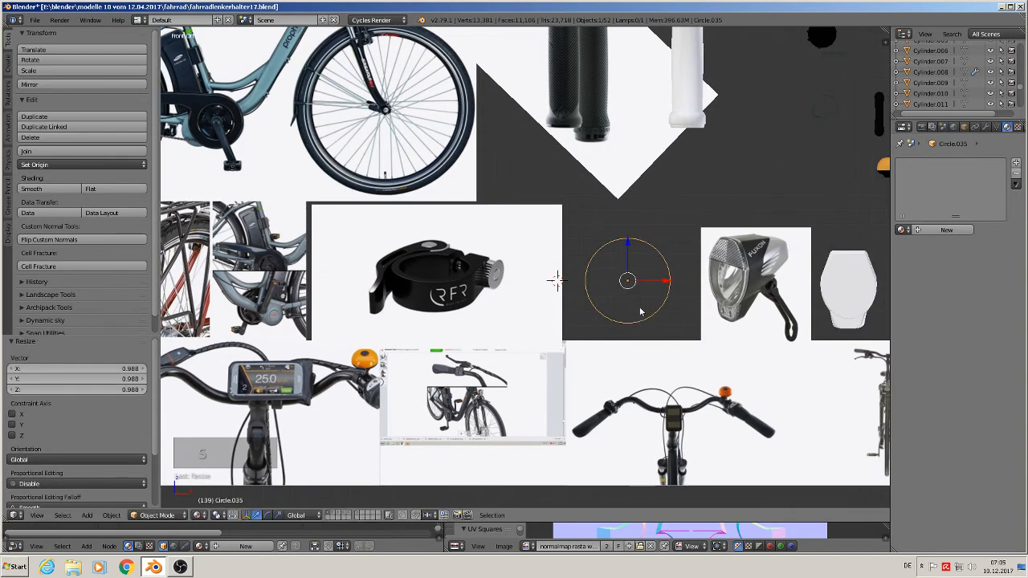
Enter Edit Mode on the circle between the clamp and headlight images.
scroll(642, 312, "up", 2)
key("Tab")
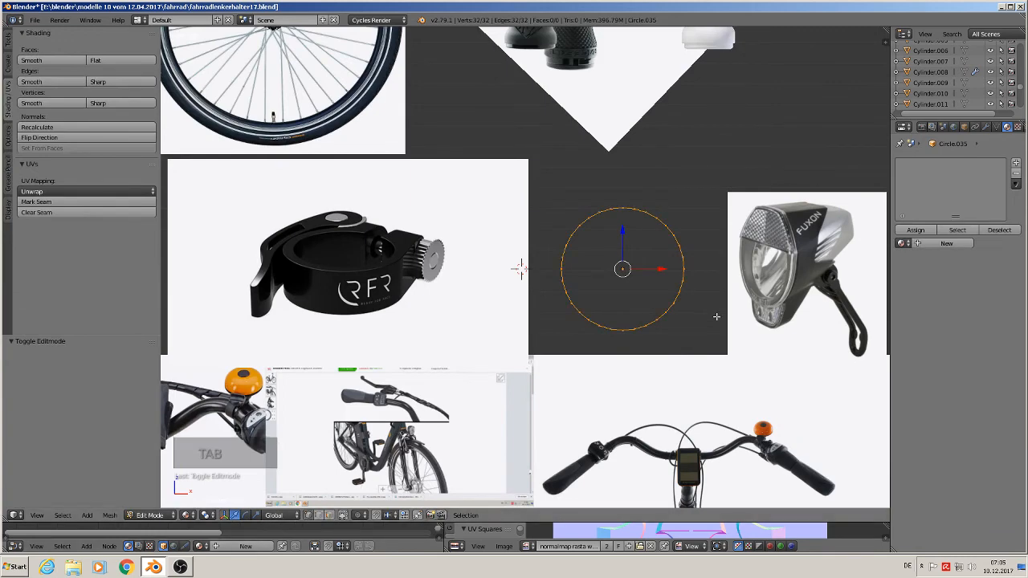
Try extruding the circle inward at a scale of 0.781 into a flat face ring, and undo it.
key("e")
key("s")
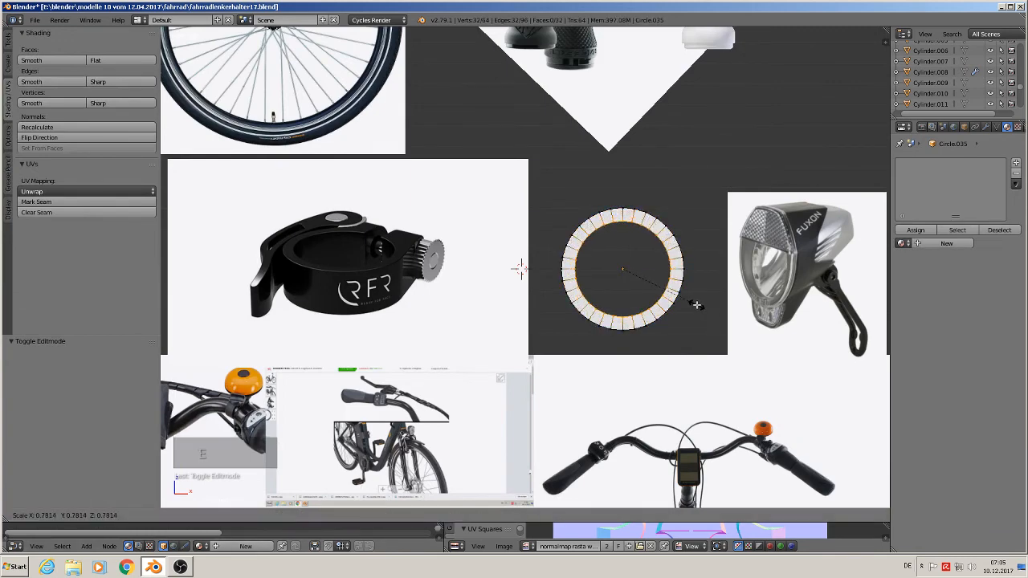
left_click(696, 305)
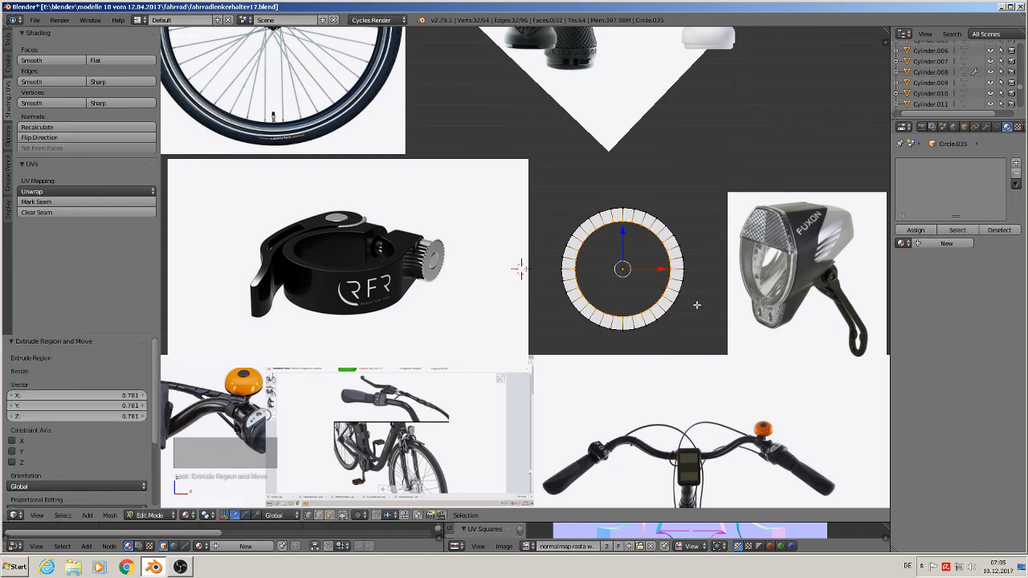
scroll(683, 285, "up", 2)
middle_click_drag(680, 277, 717, 287, "shift")
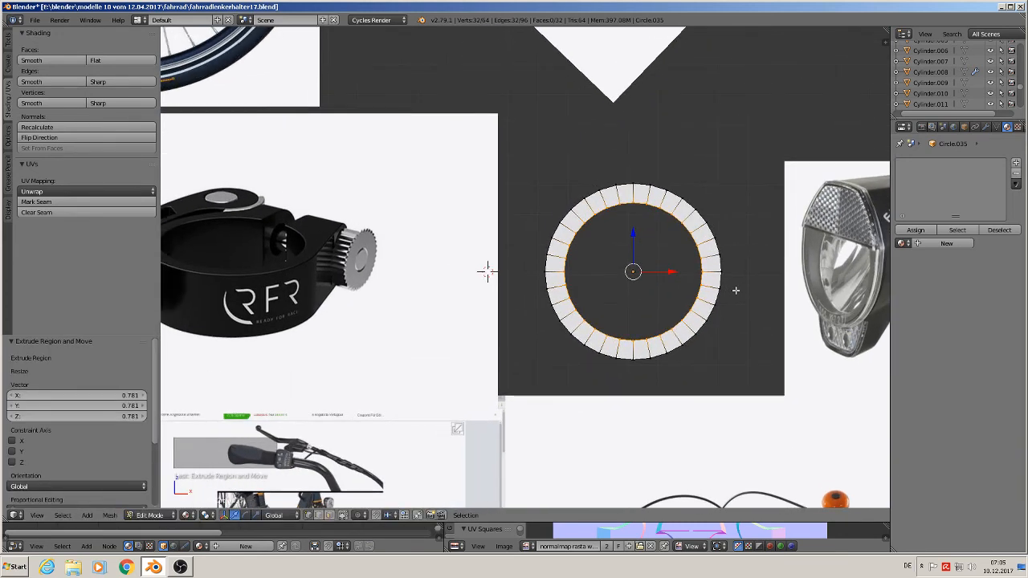
key("ctrl+z")
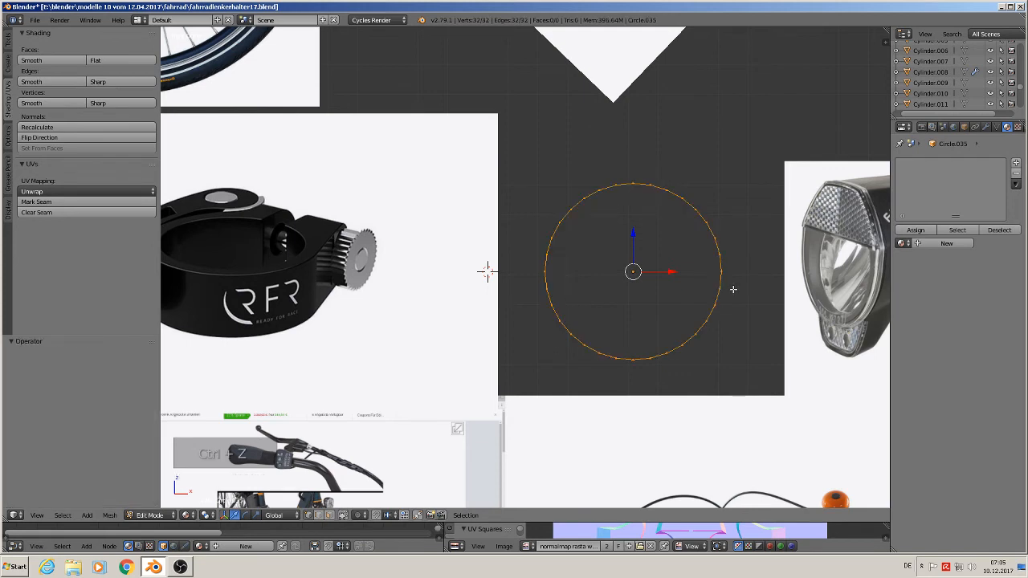
key("ctrl+z")
Duplicate the circle's vertices in place and scale the copy to 0.858 as the ring's inner circle.
key("shift+d")
right_click(729, 289)
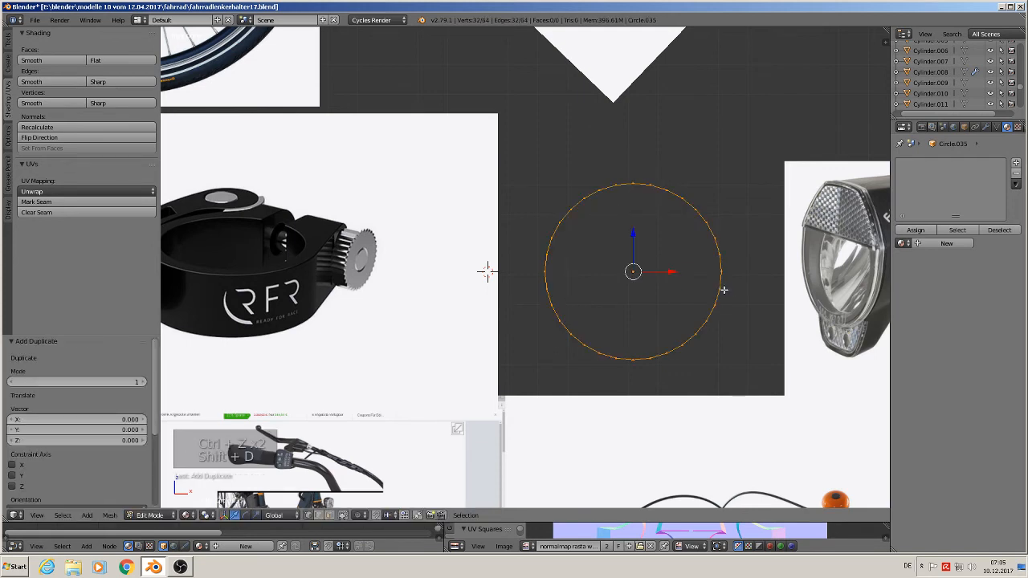
key("s")
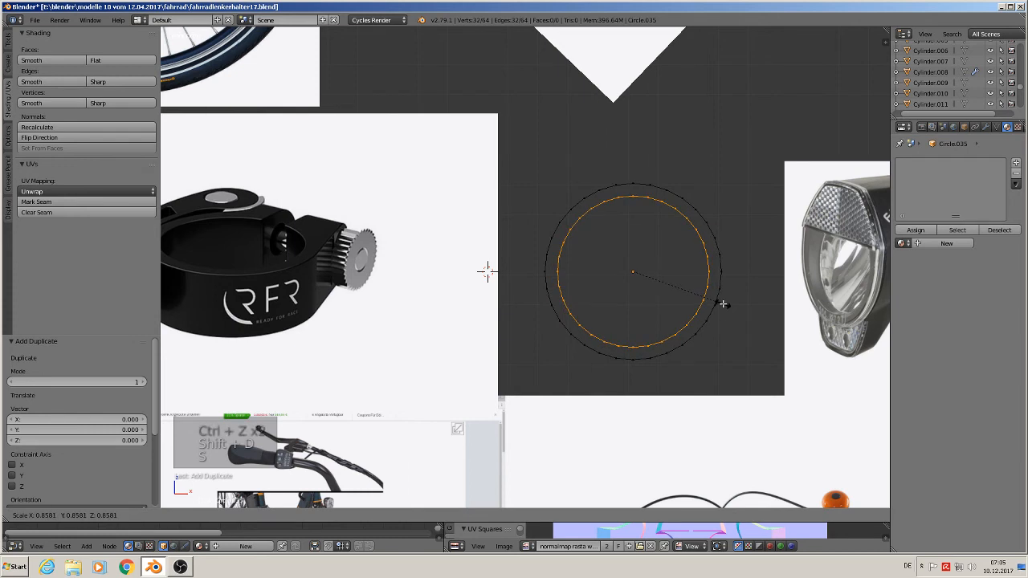
left_click(721, 299)
middle_click_drag(721, 299, 786, 340, "shift")
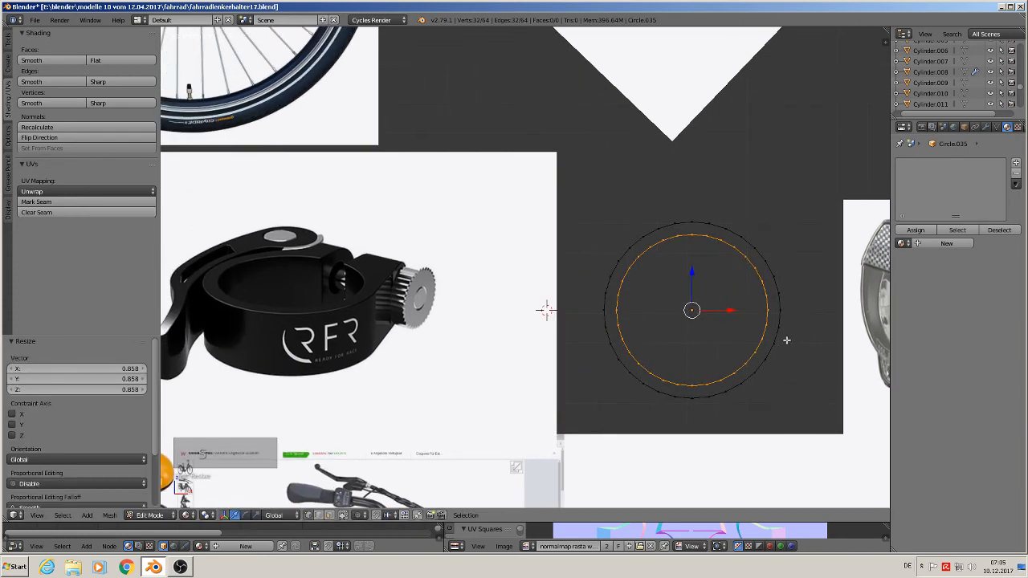
right_click(775, 274, "shift")
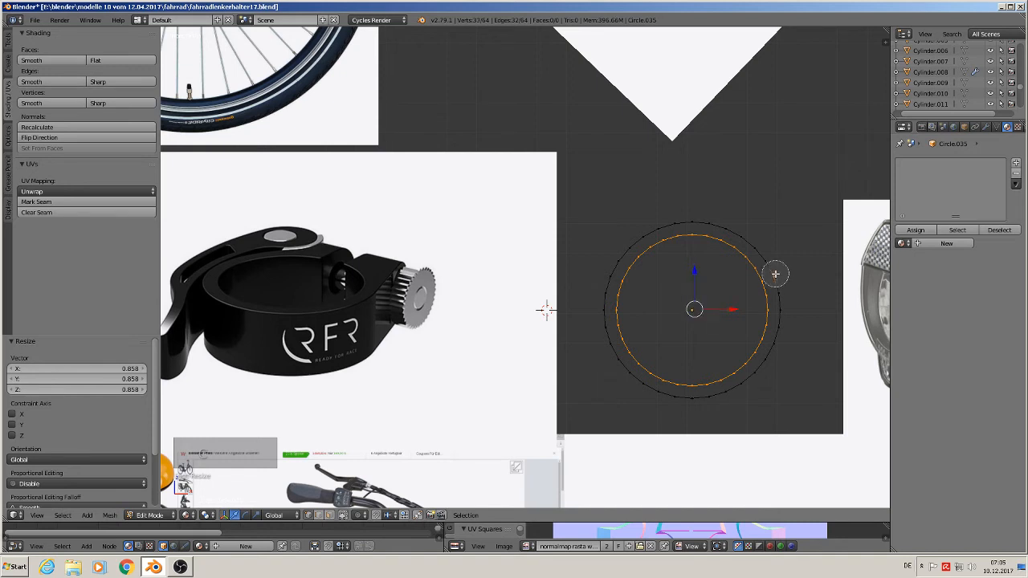
left_click_drag(775, 274, 751, 237)
right_click(754, 239)
key("c")
key("c")
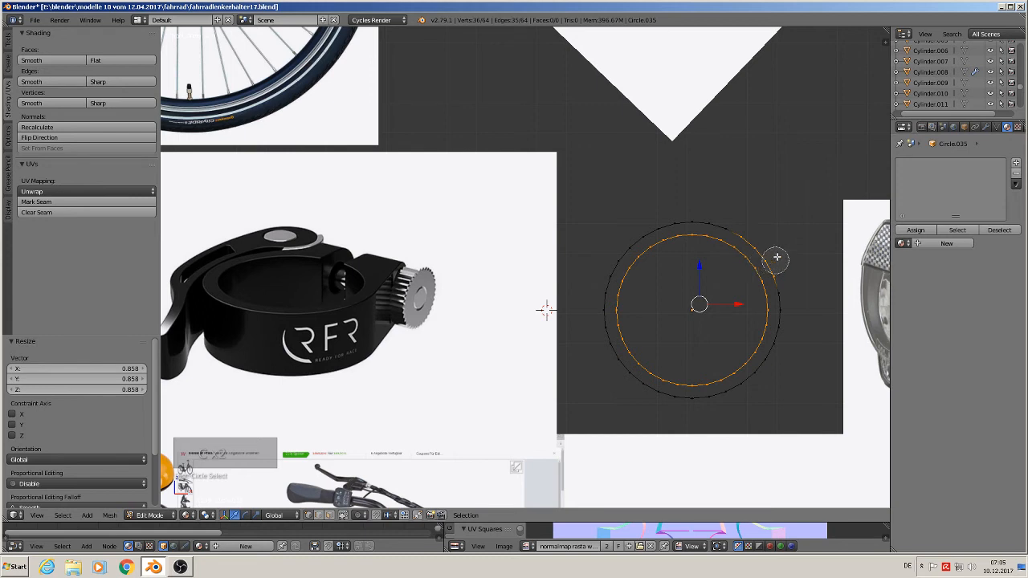
Delete the outer circle's ten vertices across its top, from the upper-right side over to the upper left, leaving the inner circle whole.
key("a")
key("c")
left_click_drag(782, 268, 717, 215)
right_click(716, 215)
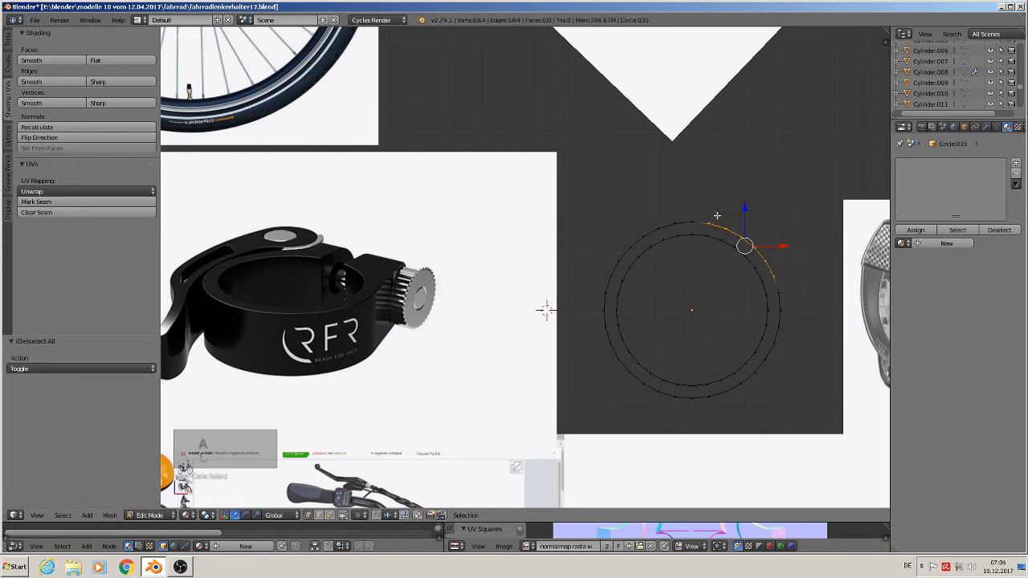
key("c")
left_click(694, 212)
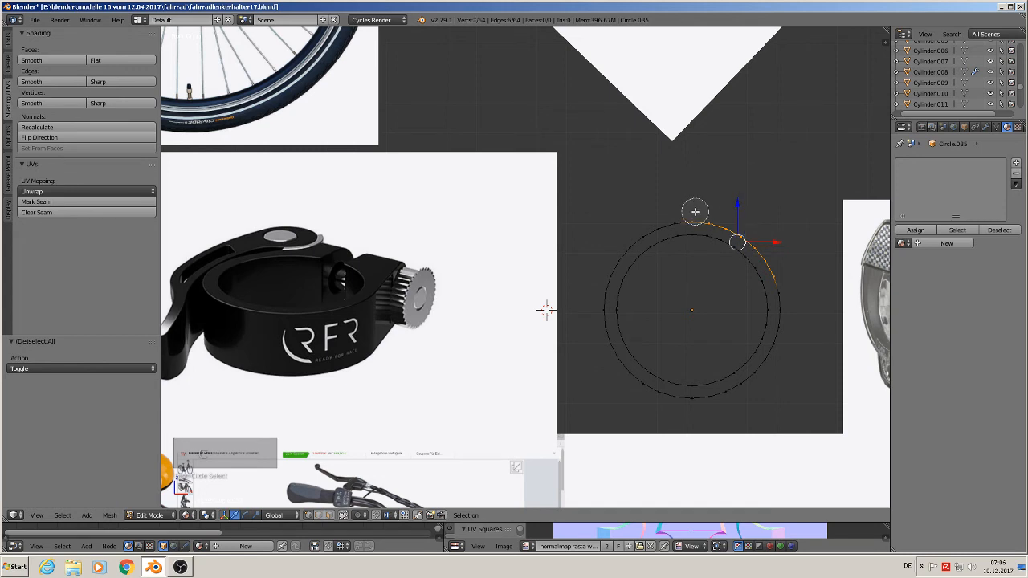
left_click_drag(682, 208, 645, 223)
left_click(645, 224)
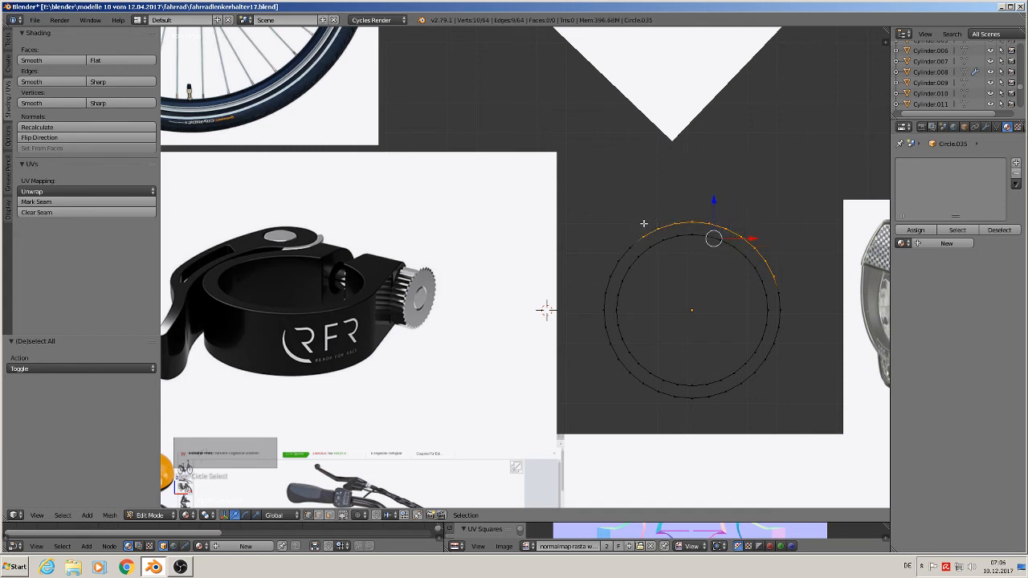
right_click(643, 224)
key("x")
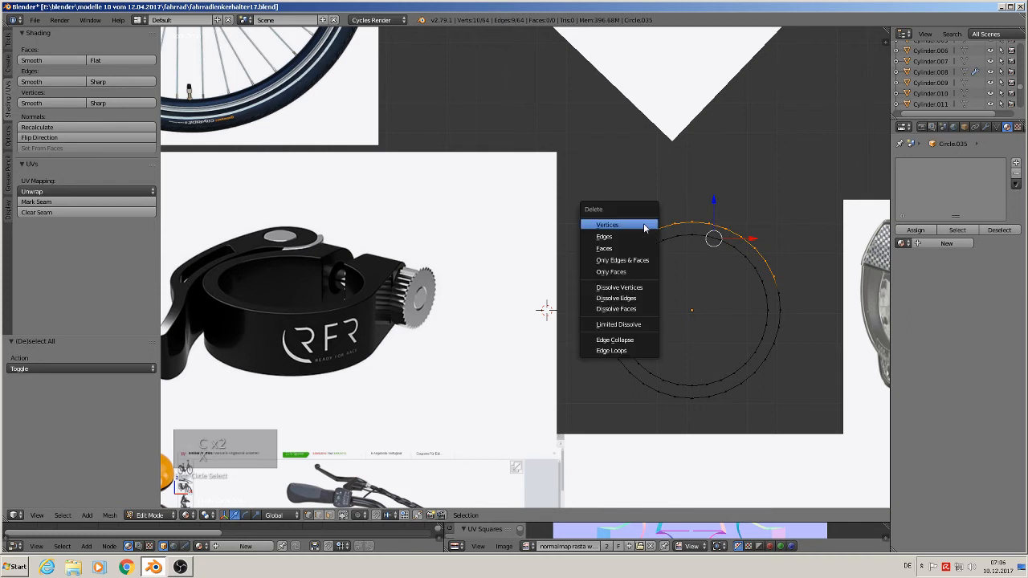
left_click(643, 224)
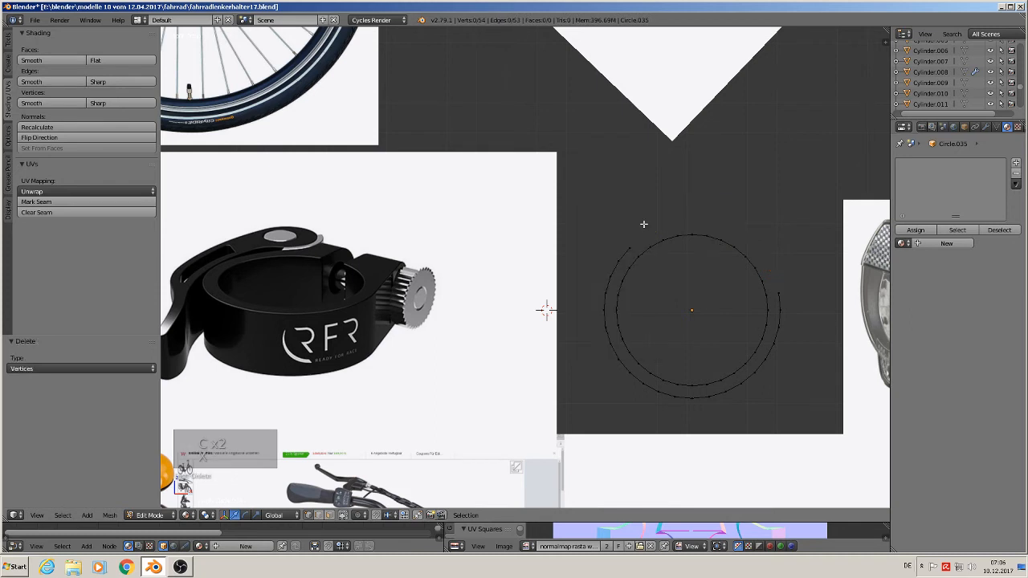
Delete the two vertices just right of the inner circle's top and the end vertex on the outer arc's right side.
right_click(706, 236)
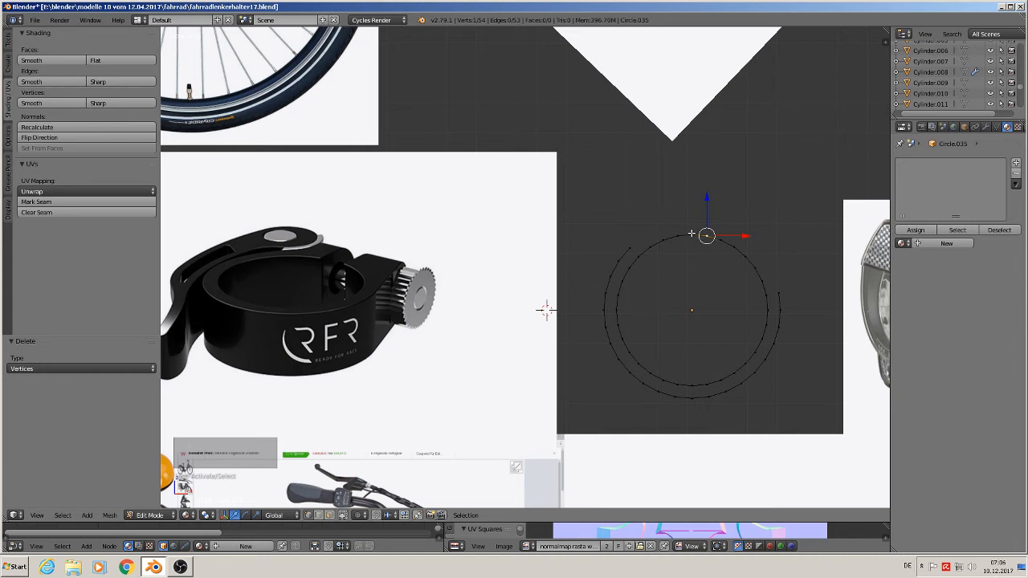
right_click(691, 234, "shift")
key("x")
left_click(717, 245)
right_click(777, 289)
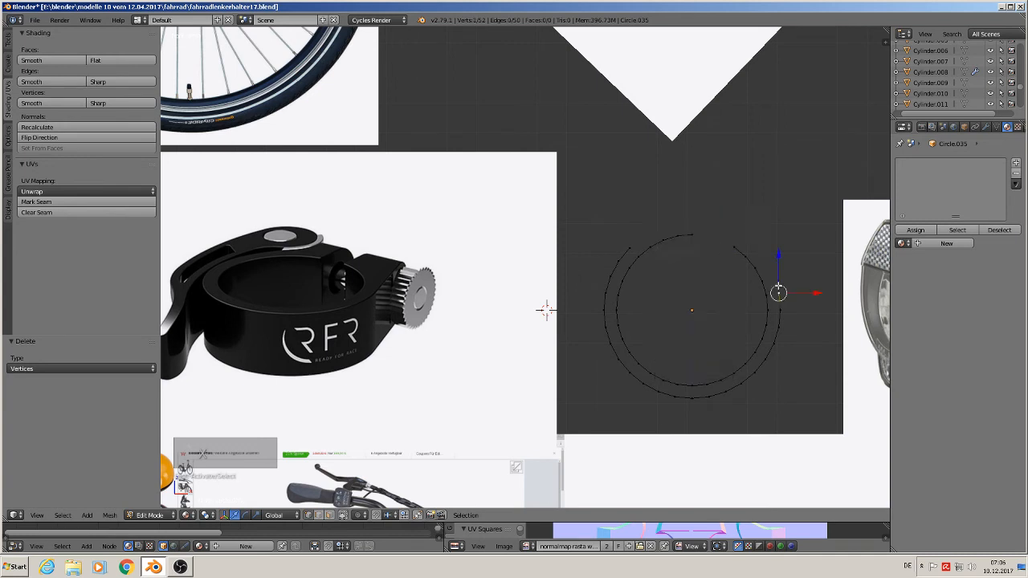
key("x")
left_click(778, 288)
Extrude the outer arc's right end vertex 0.306 up along Z, and lower the new vertex by 0.005.
right_click(780, 309)
key("e")
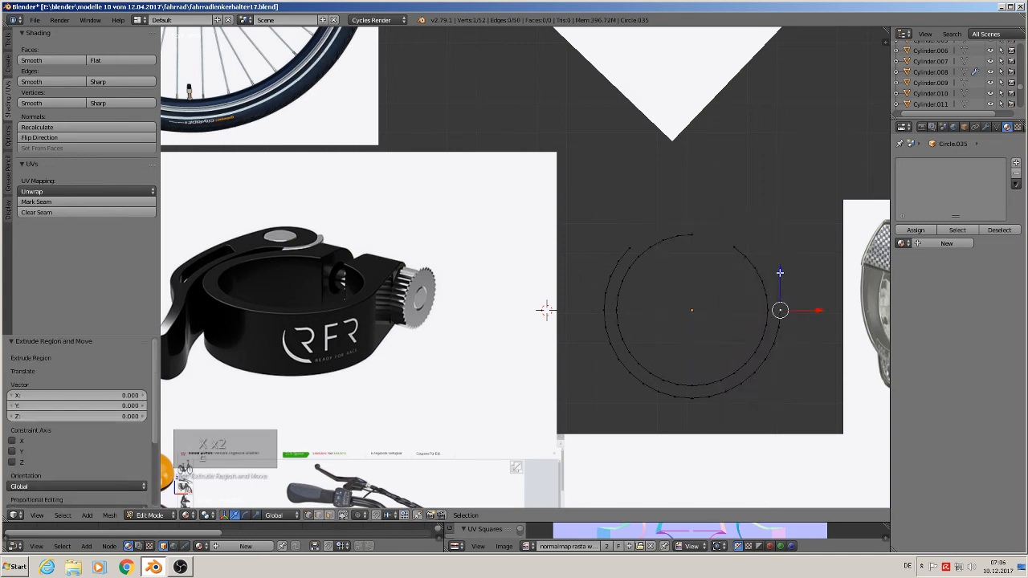
key("z")
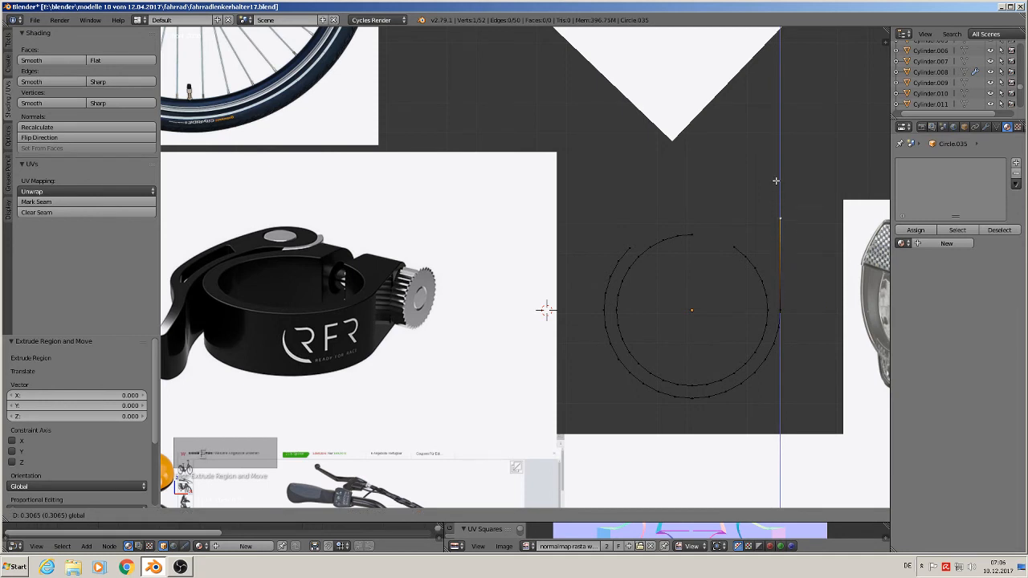
left_click(775, 181)
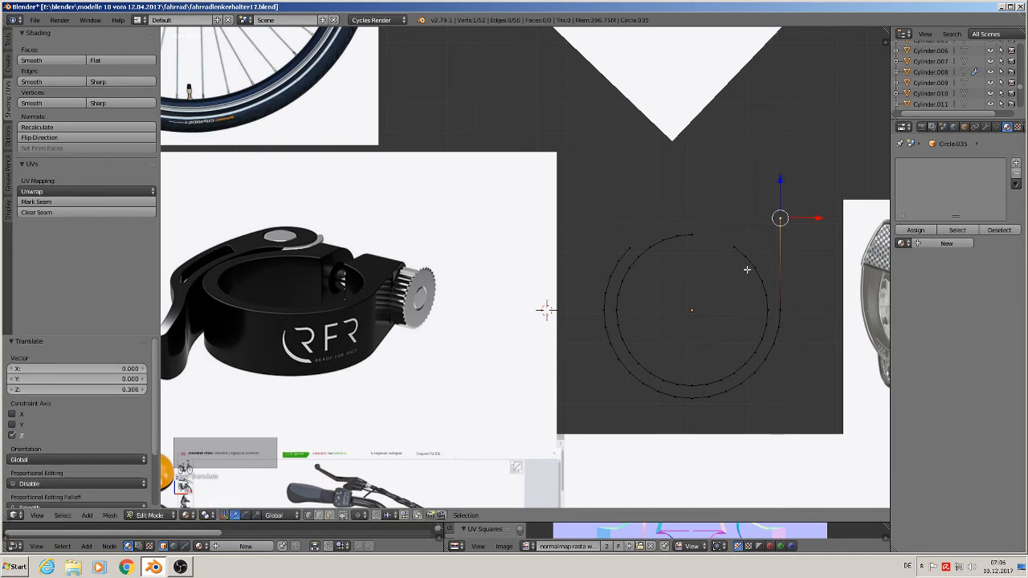
left_click_drag(783, 194, 782, 188)
Extrude the outer arc's left end vertex by 0.053 in X and 0.043 in Z, and extrude it again 0.064 up along Z.
right_click(630, 245)
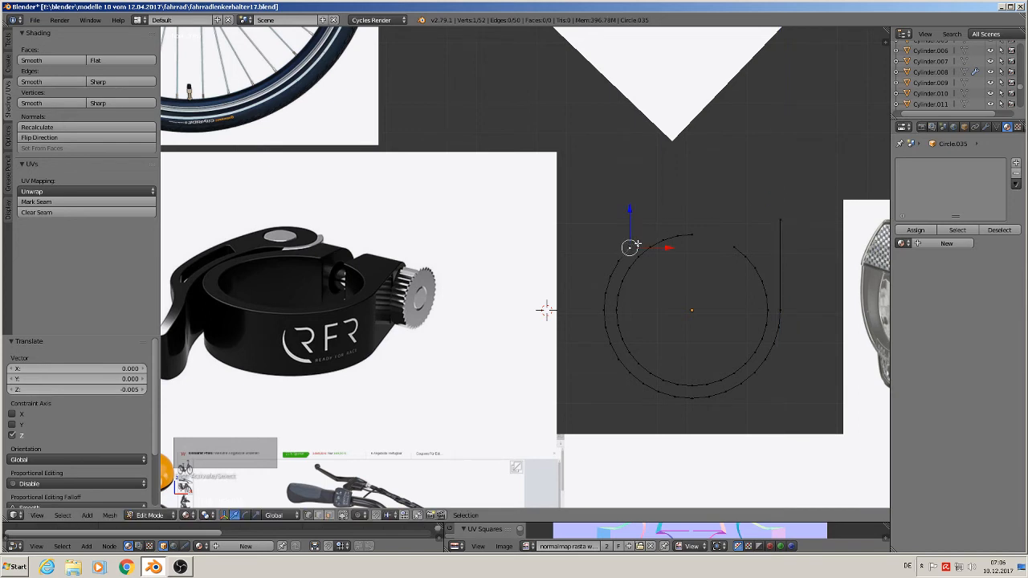
key("e")
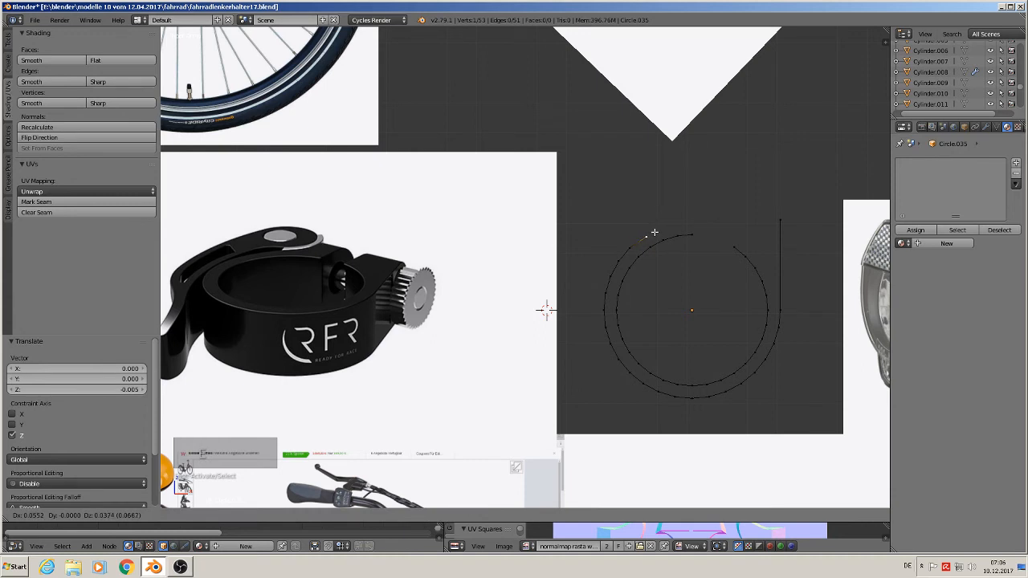
left_click(653, 232)
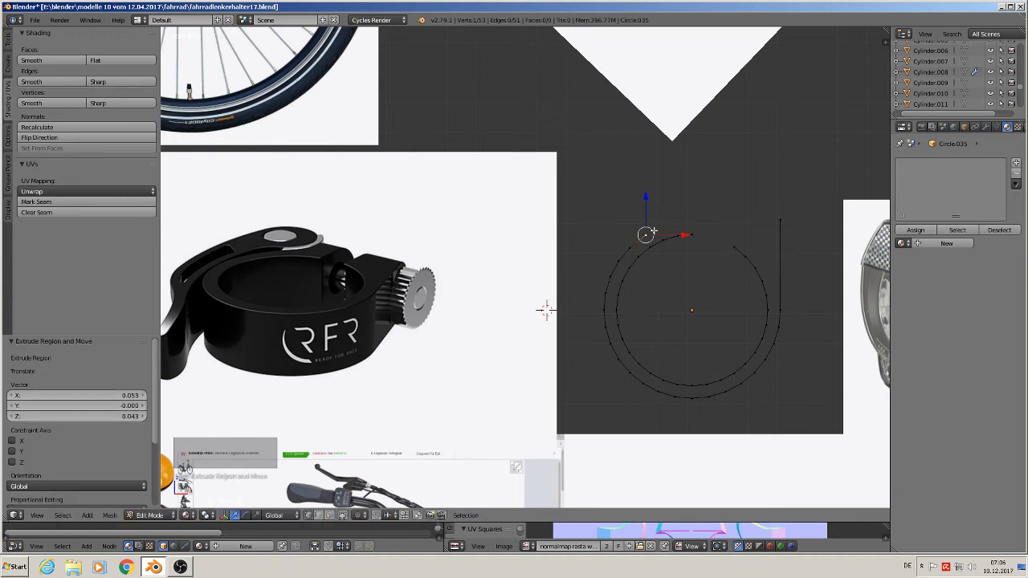
key("e")
key("z")
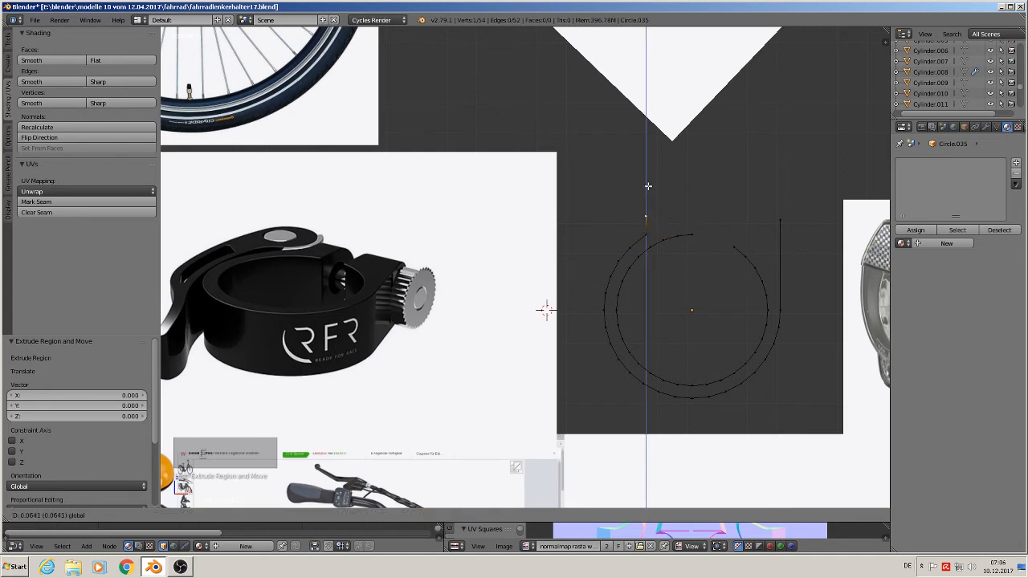
left_click(647, 185)
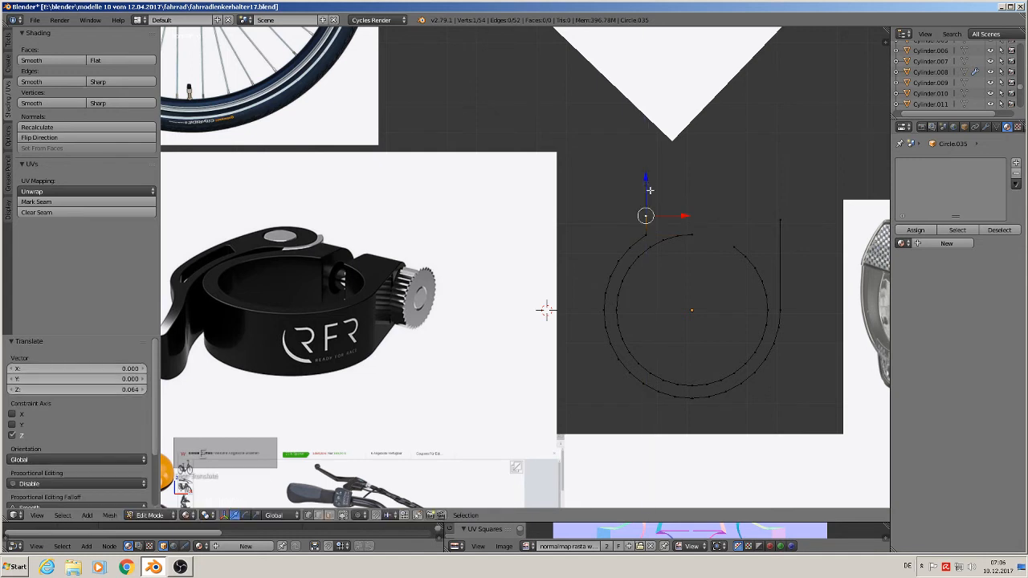
Extrude the inner arc's right end vertex by -0.037 in X and 0.025 in Z to narrow the gap.
right_click(734, 248)
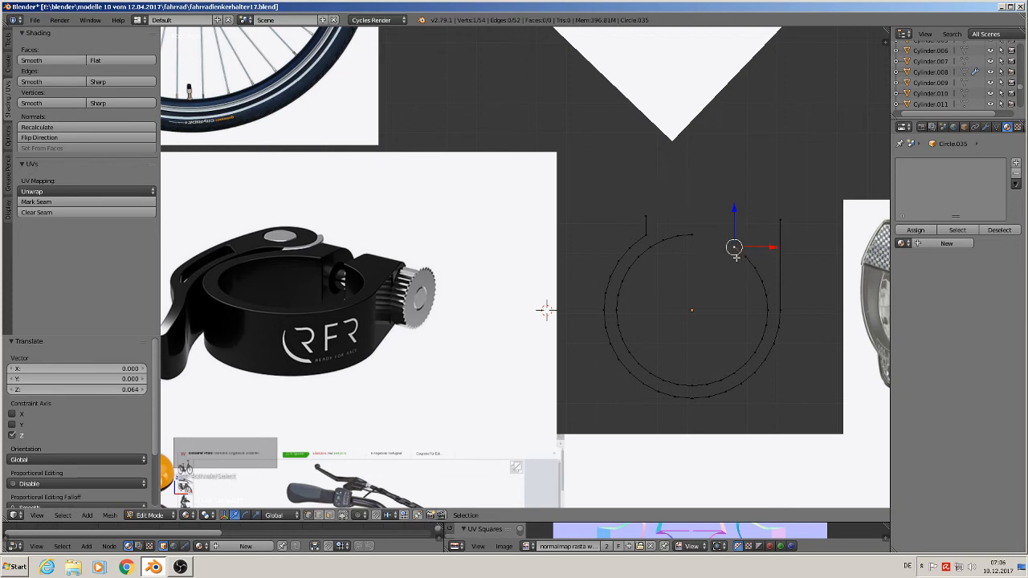
key("e")
left_click(725, 250)
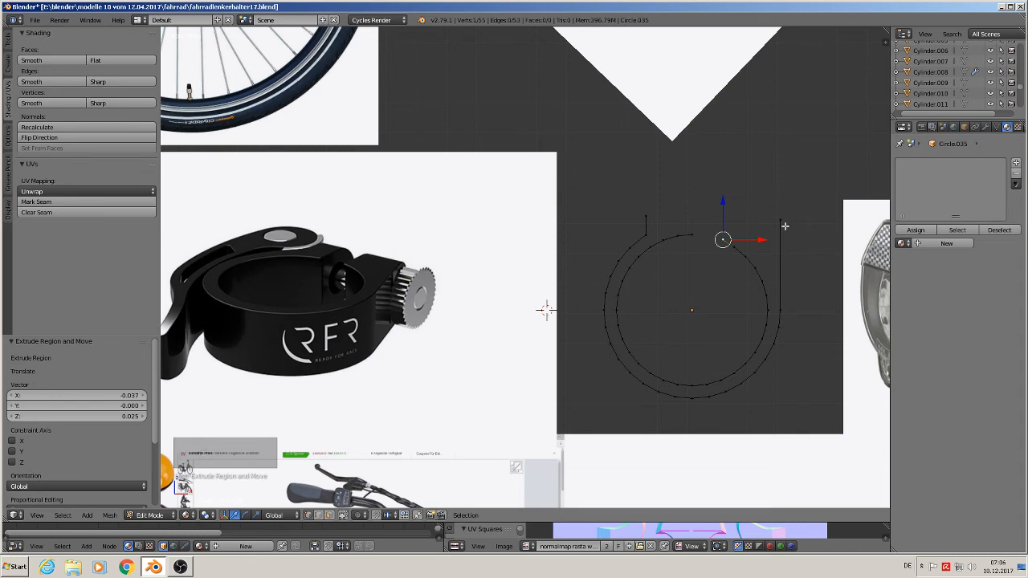
middle_click_drag(784, 226, 734, 238)
middle_click_drag(734, 239, 735, 239)
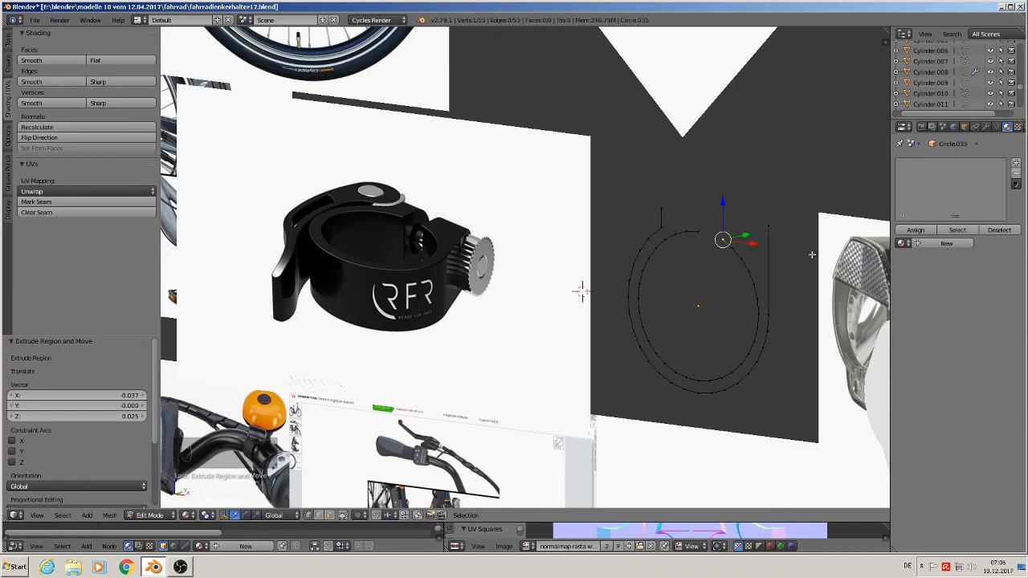
Duplicate the whole ring outline in Object Mode and move one copy 0.610 up along Z.
key("Tab")
scroll(795, 313, "down", 3)
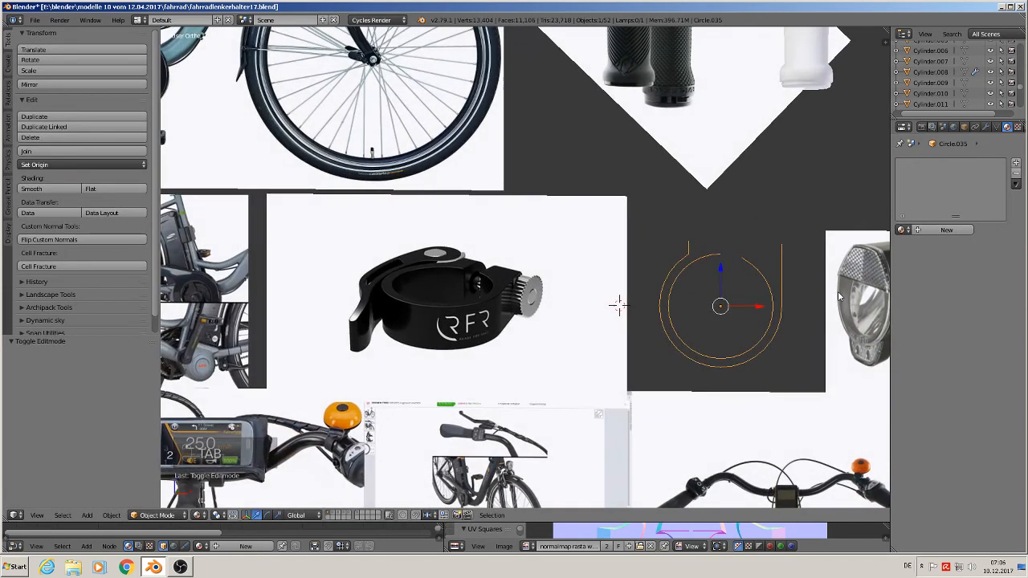
key("shift+d")
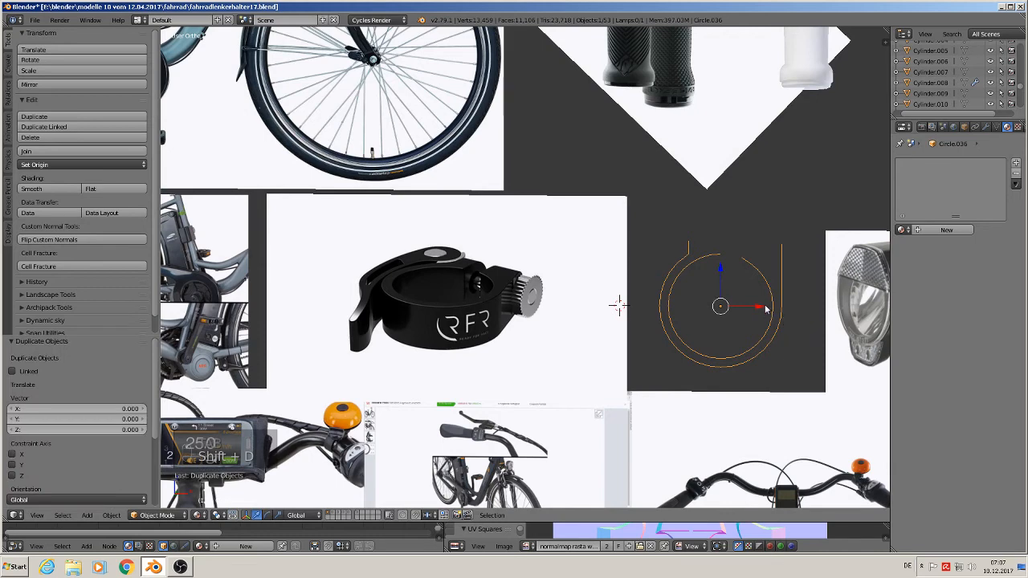
key("x")
left_click(710, 267)
right_click(709, 267)
left_click_drag(721, 278, 743, 110)
Shift the lower ring outline slightly along X, toward the headlight image.
right_click(670, 283)
right_click_drag(670, 283, 768, 300)
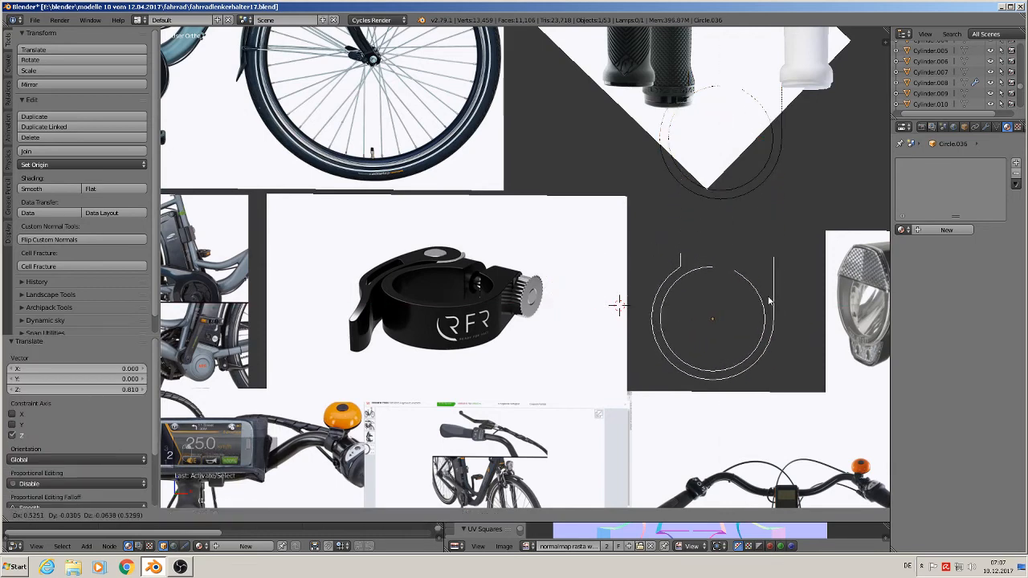
key("x")
right_click(772, 305)
left_click_drag(642, 304, 769, 310)
middle_click_drag(769, 309, 827, 301)
Extrude both end vertices of the lower outline's inner arc 0.072 up along Z in Edit Mode.
key("Tab")
middle_click_drag(628, 301, 510, 337, "shift")
right_click(638, 287)
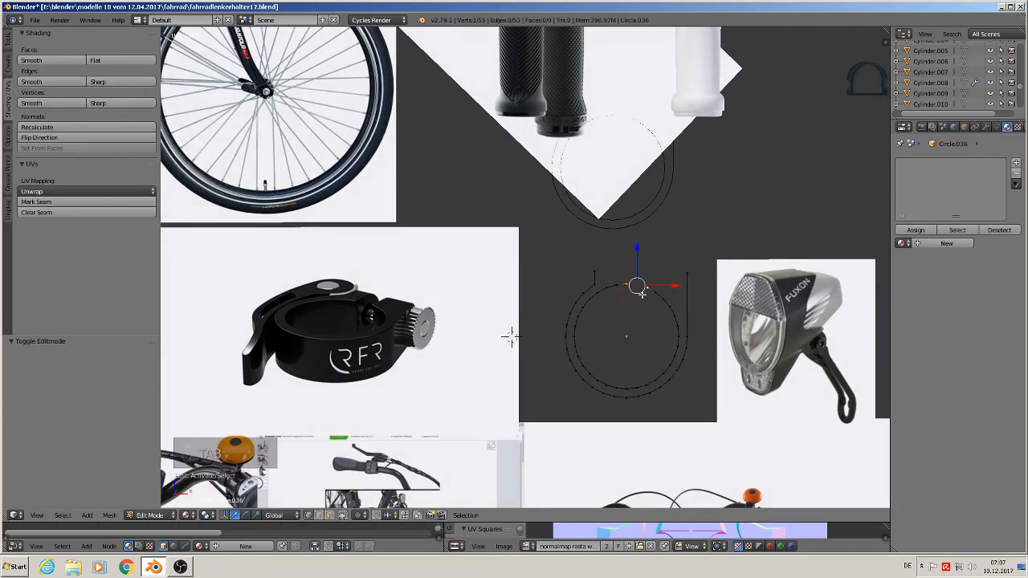
key("e")
right_click(511, 338)
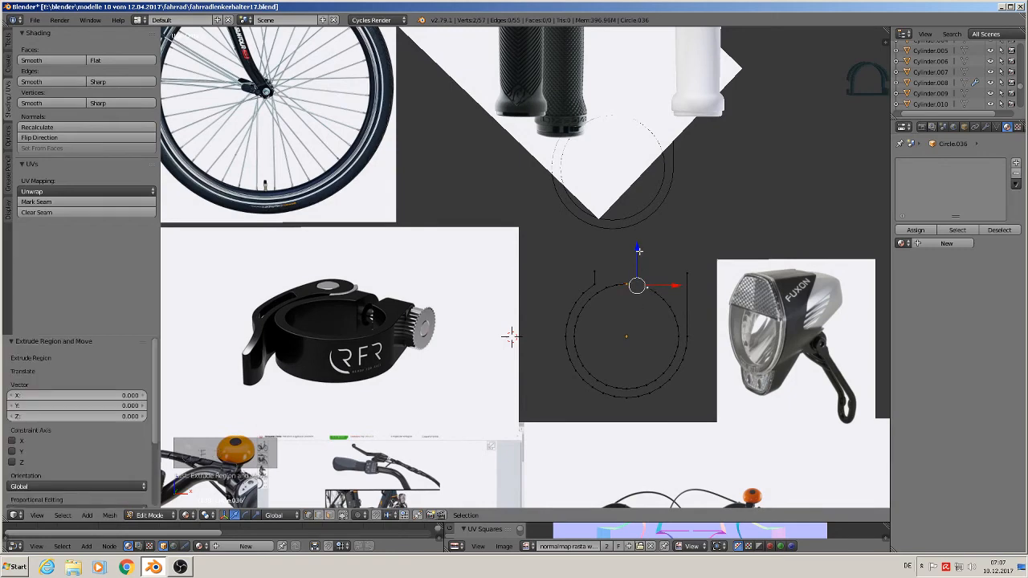
left_click_drag(638, 250, 639, 238)
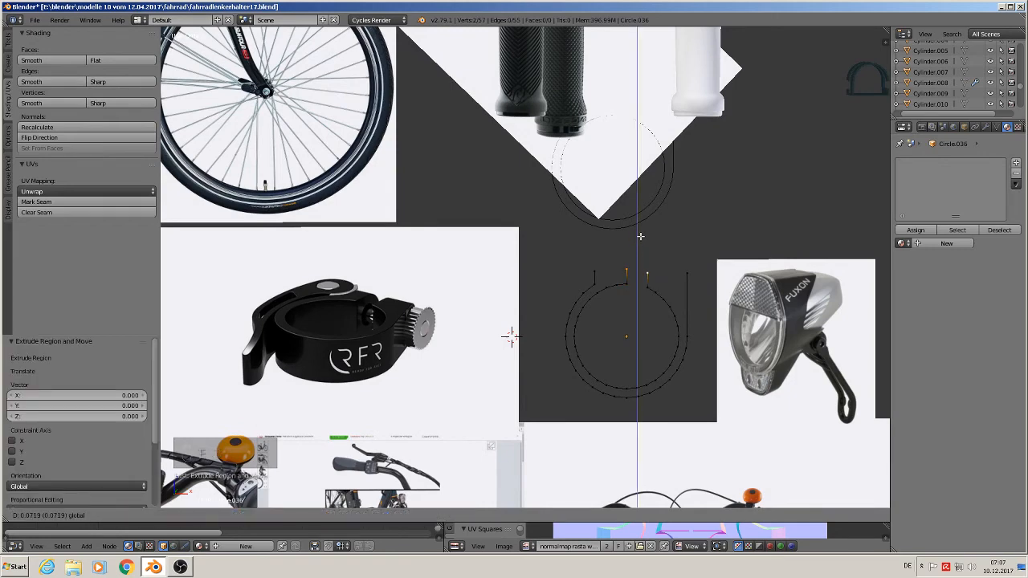
left_click(640, 236)
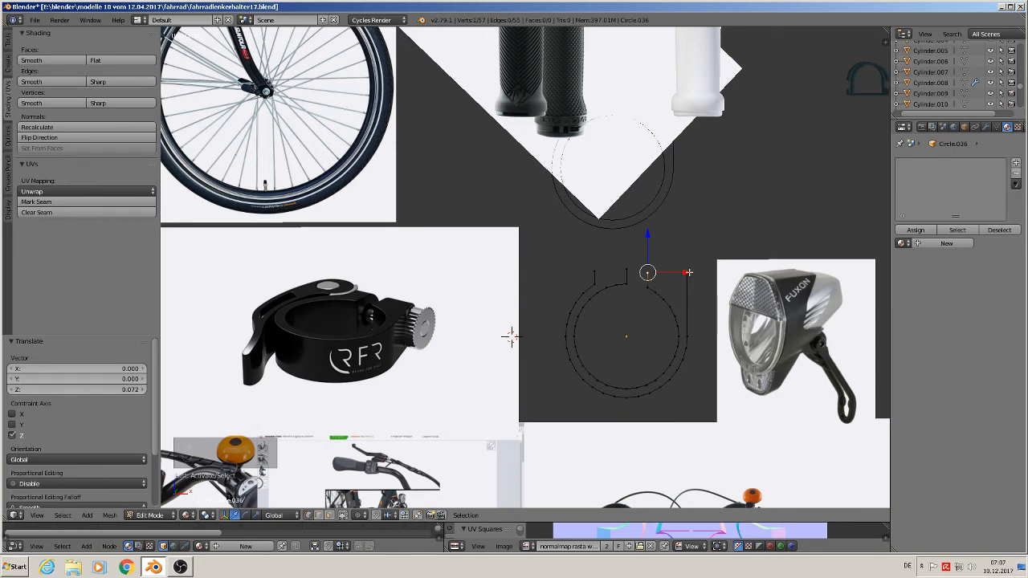
Connect the raised inner and outer end vertices with an edge on each side of the lower outline's gap.
right_click(688, 273, "shift")
key("f")
right_click(626, 274)
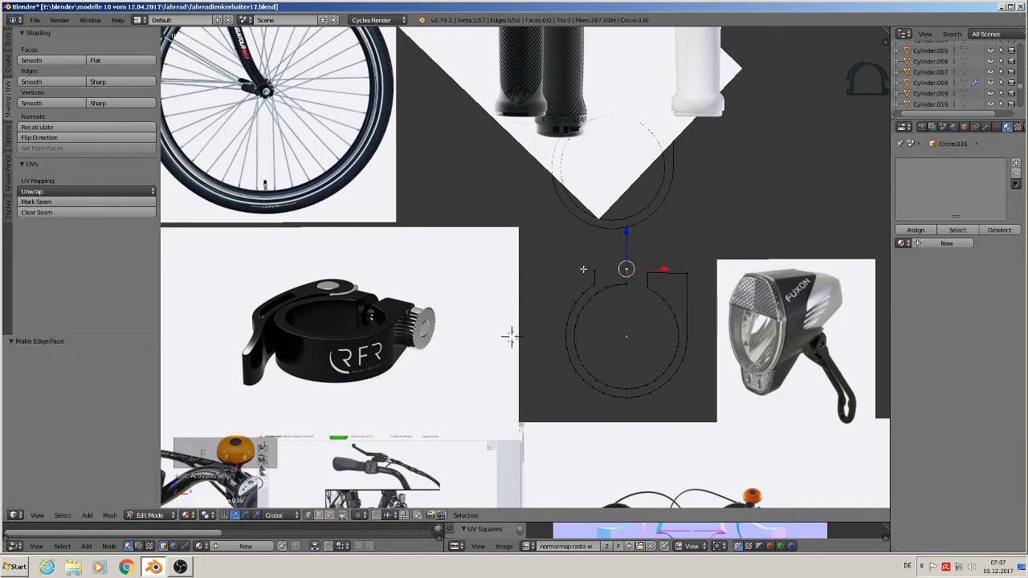
right_click(598, 273, "shift")
key("f")
Align the four top end vertices of the outline to one height by scaling them to 0 along Z.
scroll(659, 289, "up", 1)
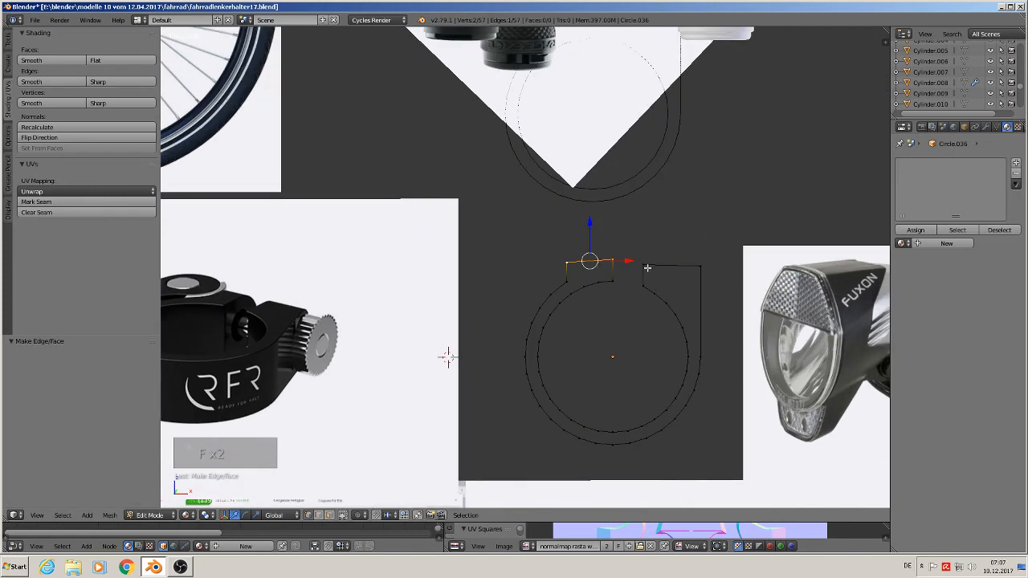
right_click(647, 267, "shift")
right_click(699, 267, "shift")
key("s")
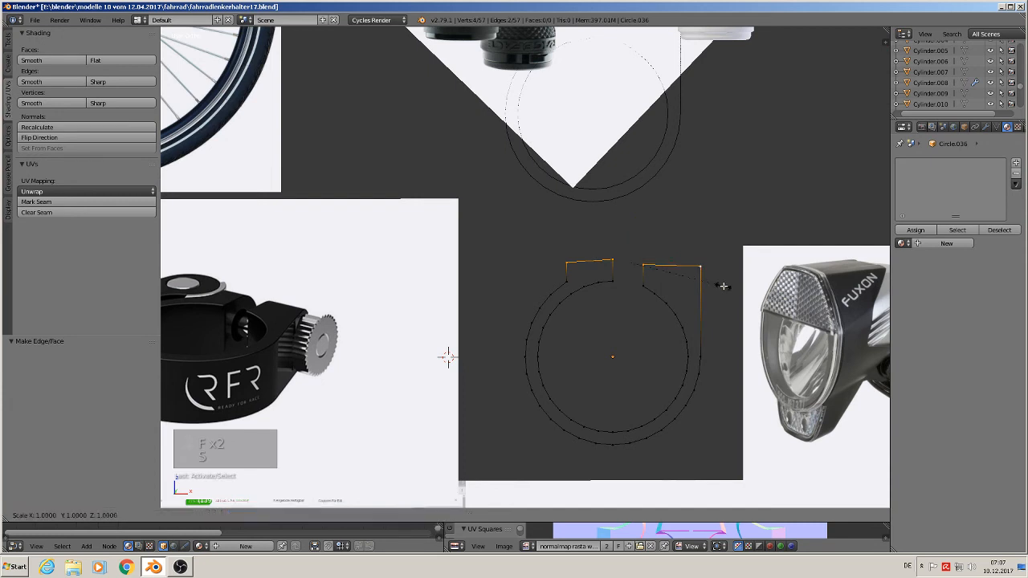
key("z")
key("0")
key("Return")
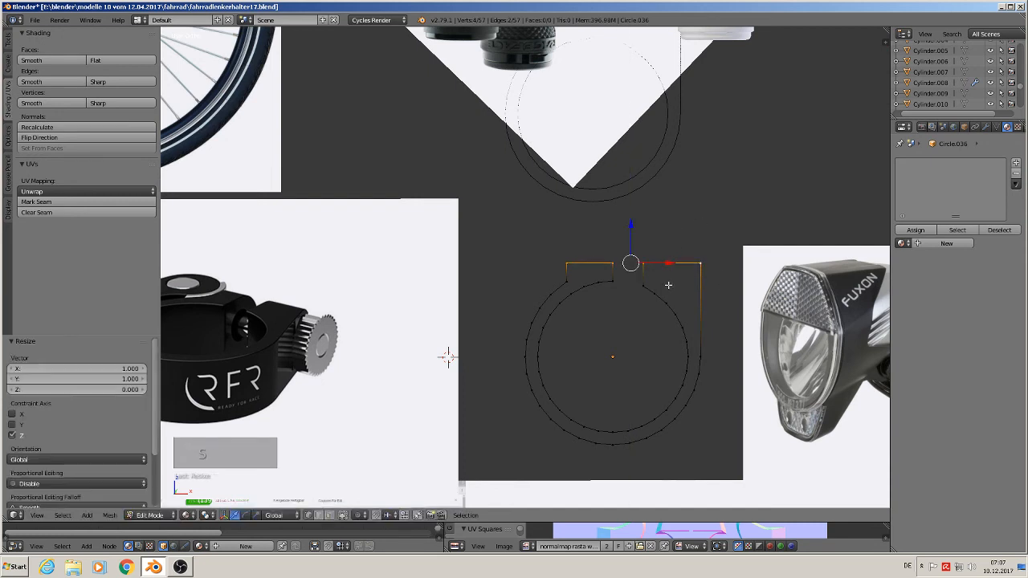
Fill the whole closed clamp outline with a face and extrude it about 0.104 into a solid ring.
key("a")
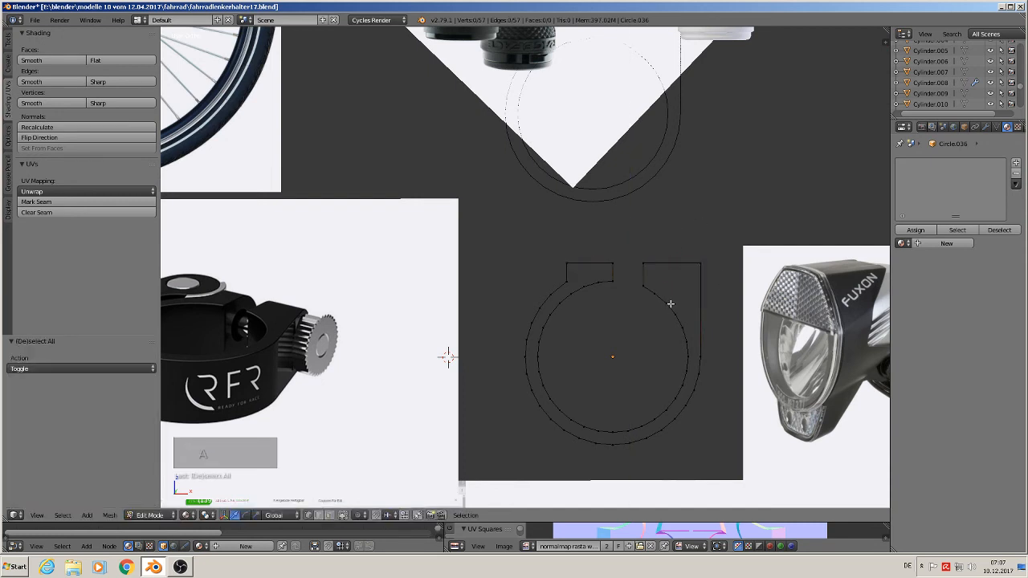
key("a")
key("f")
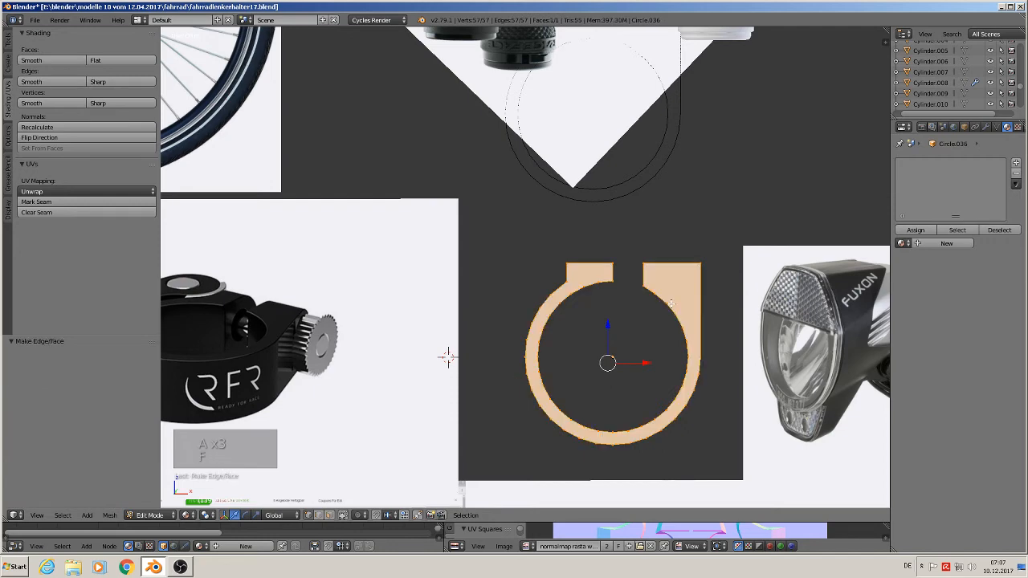
middle_click_drag(670, 304, 594, 342)
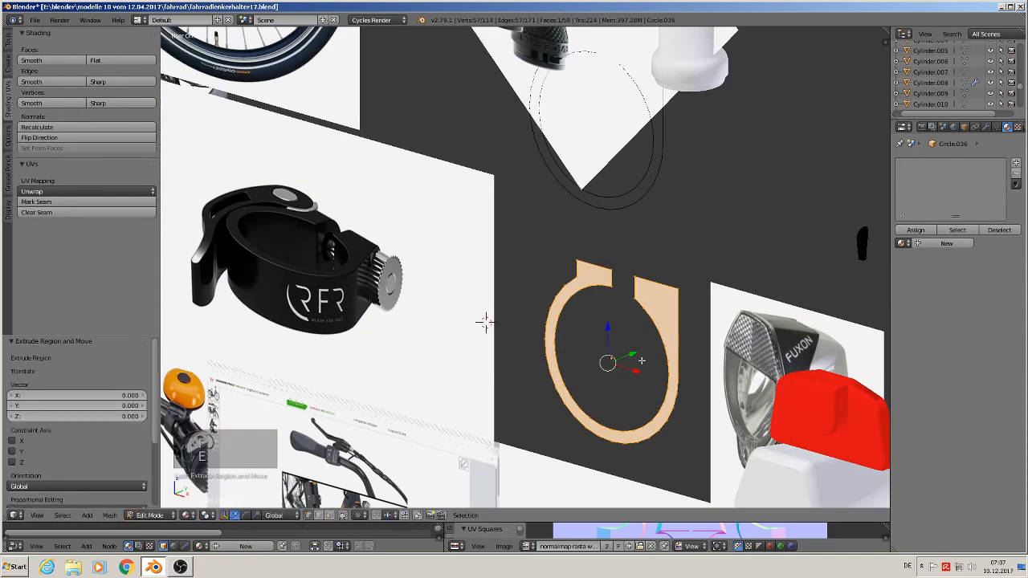
key("e")
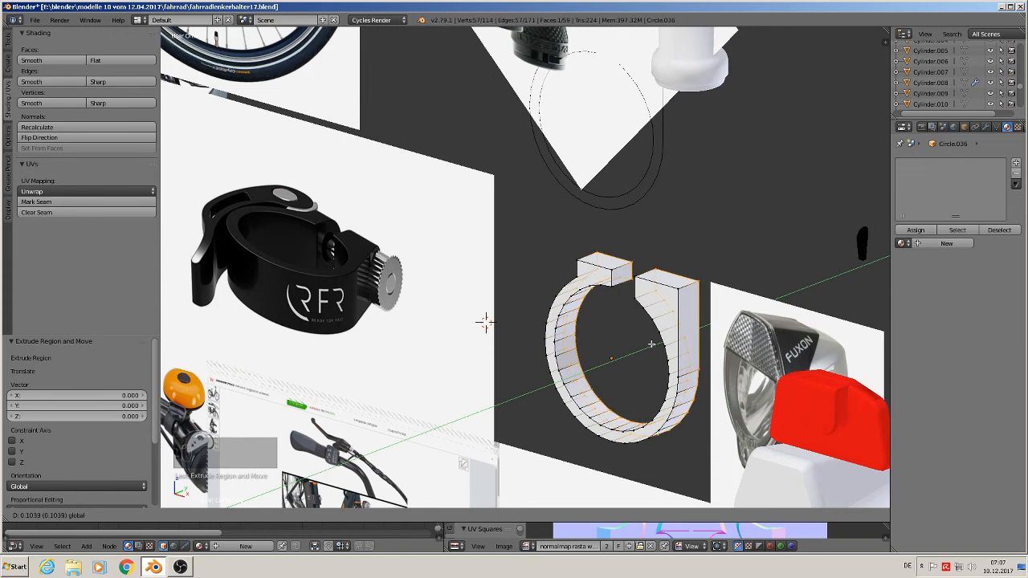
left_click(651, 343)
key("Tab")
Duplicate the clamp ring and move the copy -0.748 along X and 0.786 along Z.
scroll(658, 318, "down", 2)
middle_click_drag(671, 314, 725, 304, "alt")
scroll(700, 320, "down", 1)
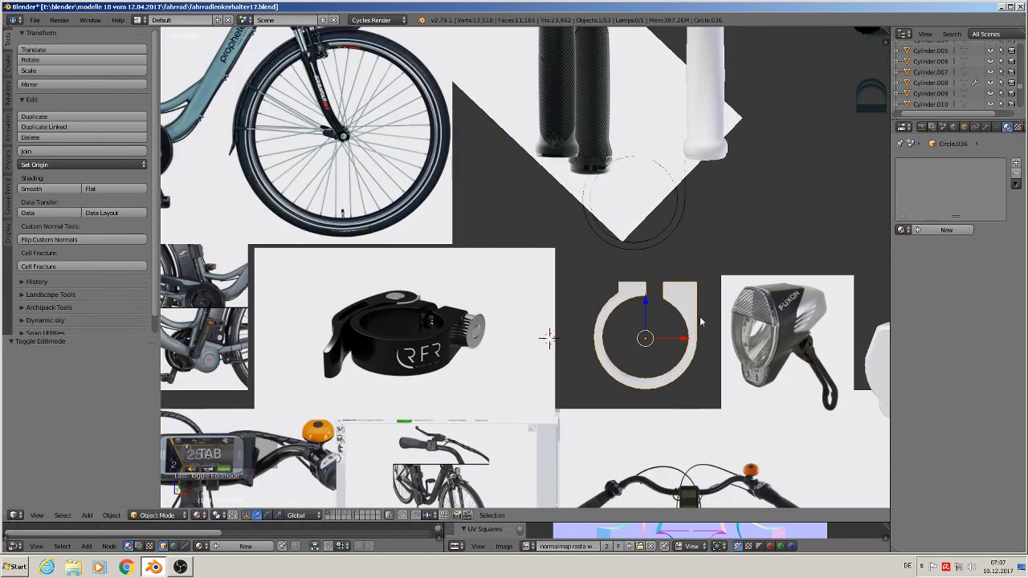
key("shift+d")
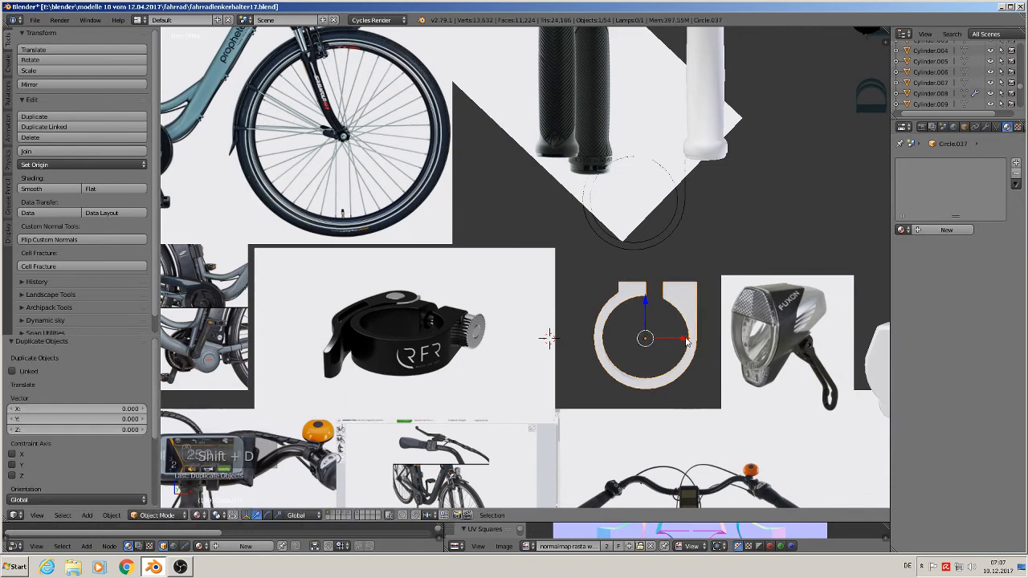
key("x")
left_click(554, 329)
key("g")
key("z")
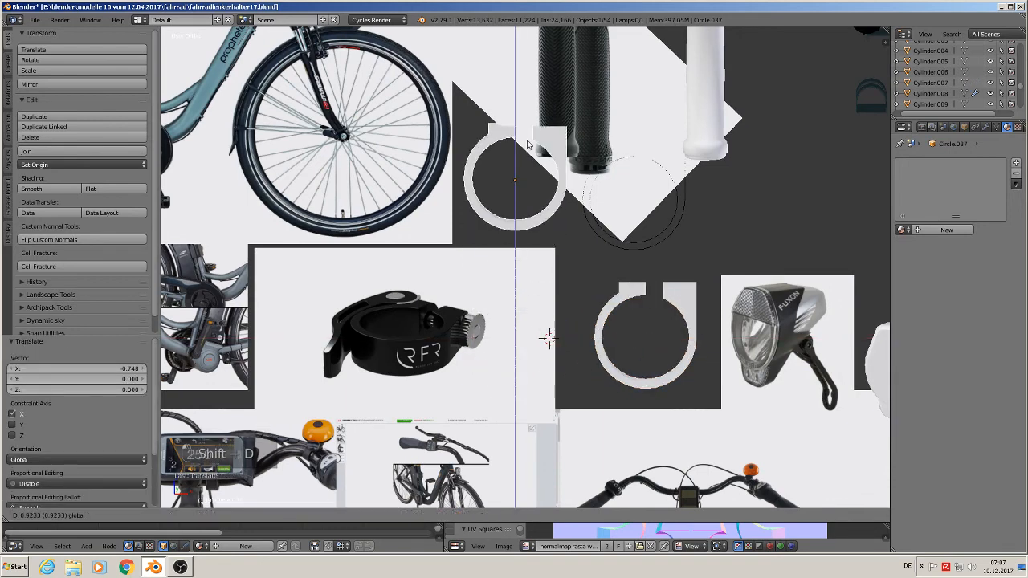
left_click(498, 271)
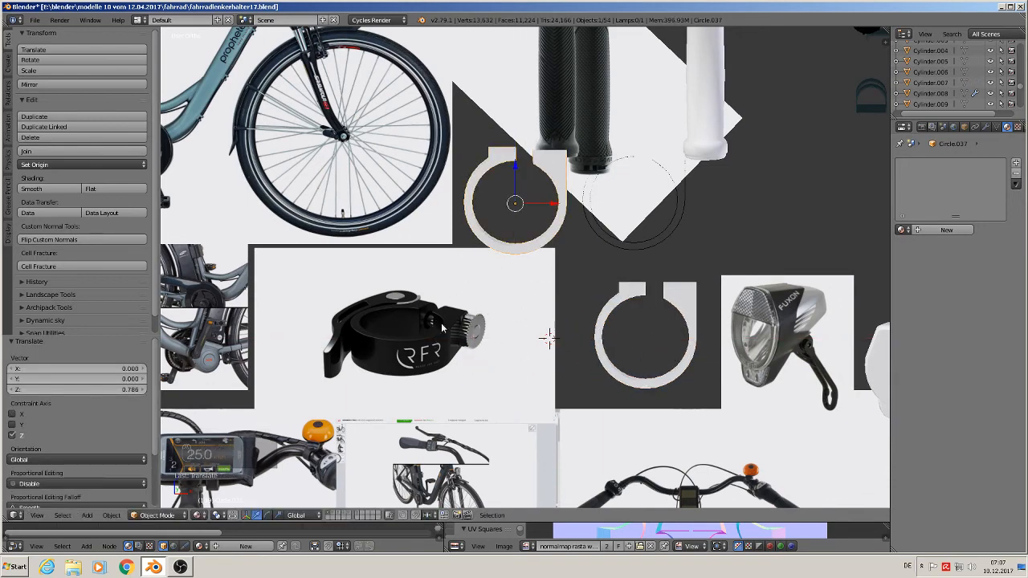
Rotate the original clamp ring beside the headlight image 90° about Z.
middle_click_drag(721, 305, 667, 325)
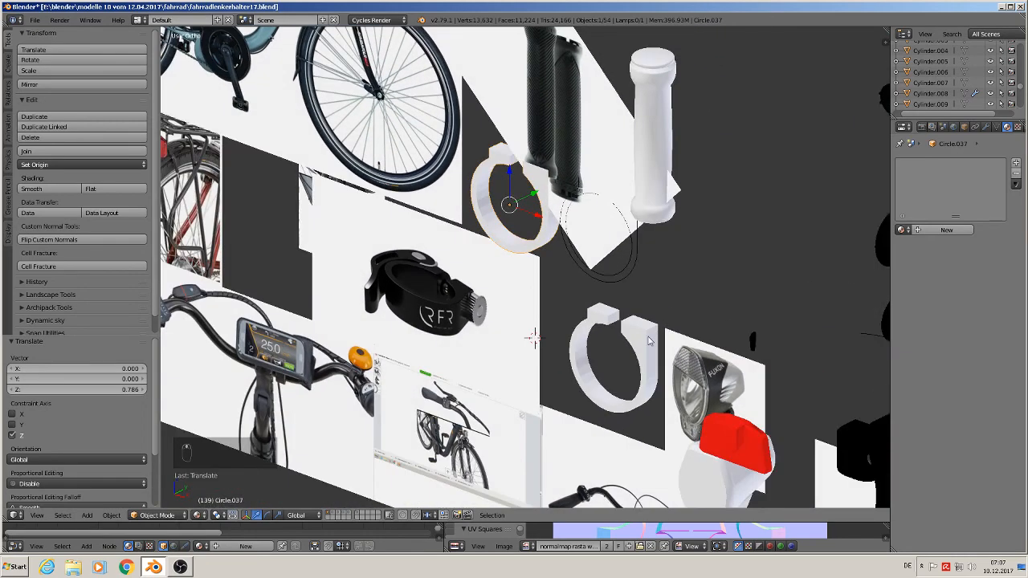
right_click(647, 344)
key("KP_1")
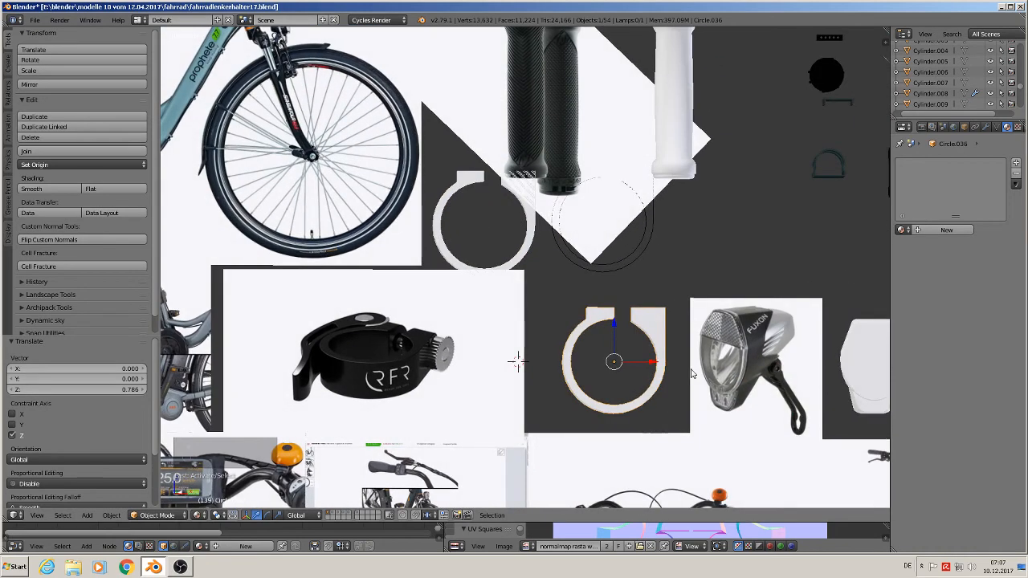
key("r")
key("z")
key("9")
key("0")
key("Return")
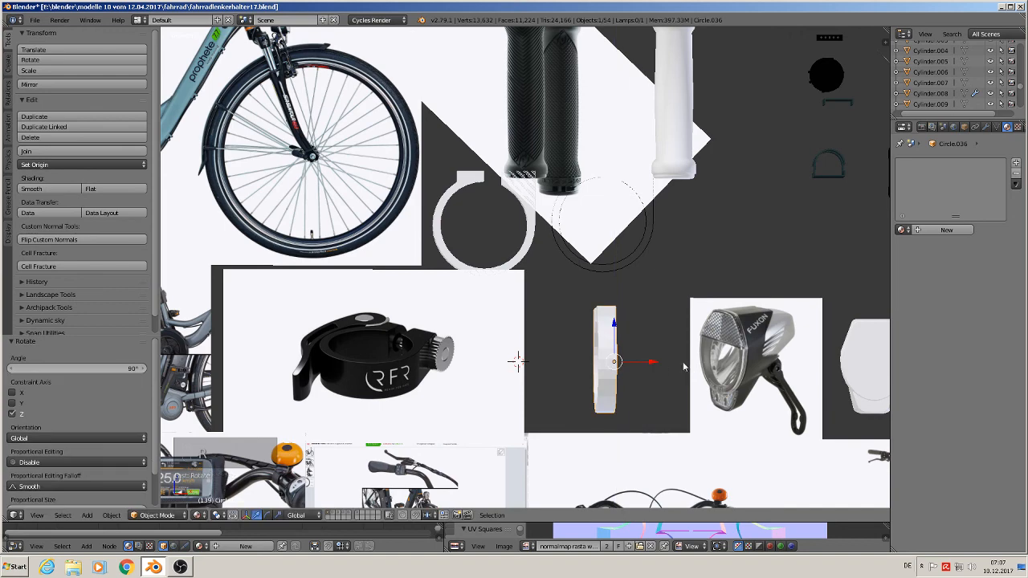
Add a 24-vertex cylinder at the clamp's top end and rotate it 90° about X.
scroll(641, 333, "up", 3)
key("KP_1")
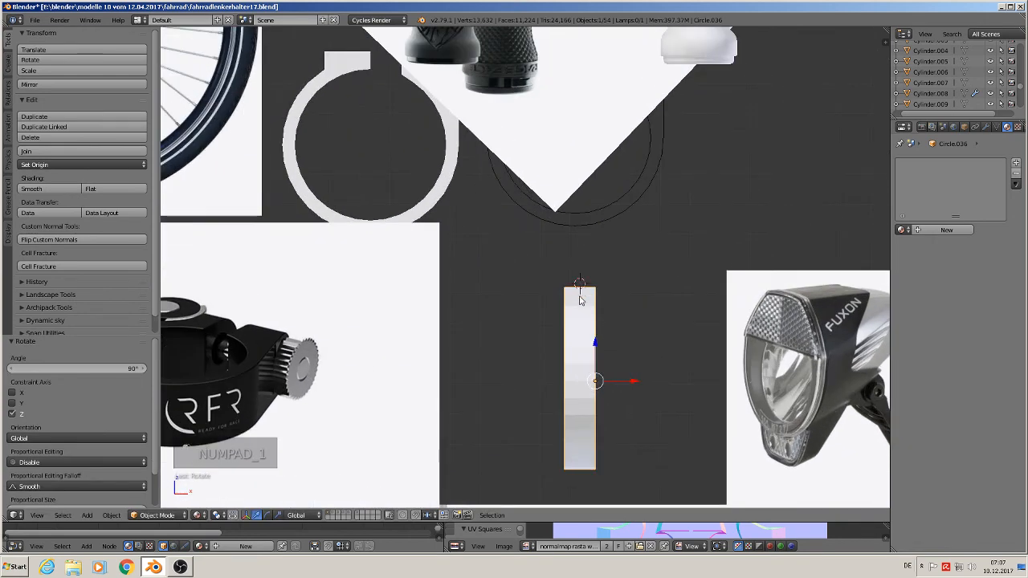
left_click(87, 515)
mouse_move(102, 502)
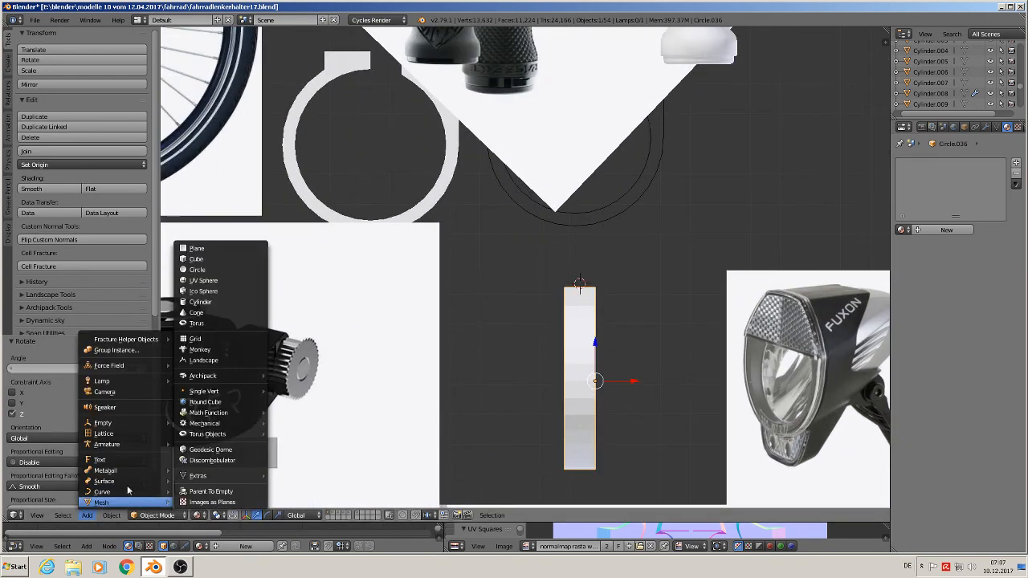
left_click(215, 302)
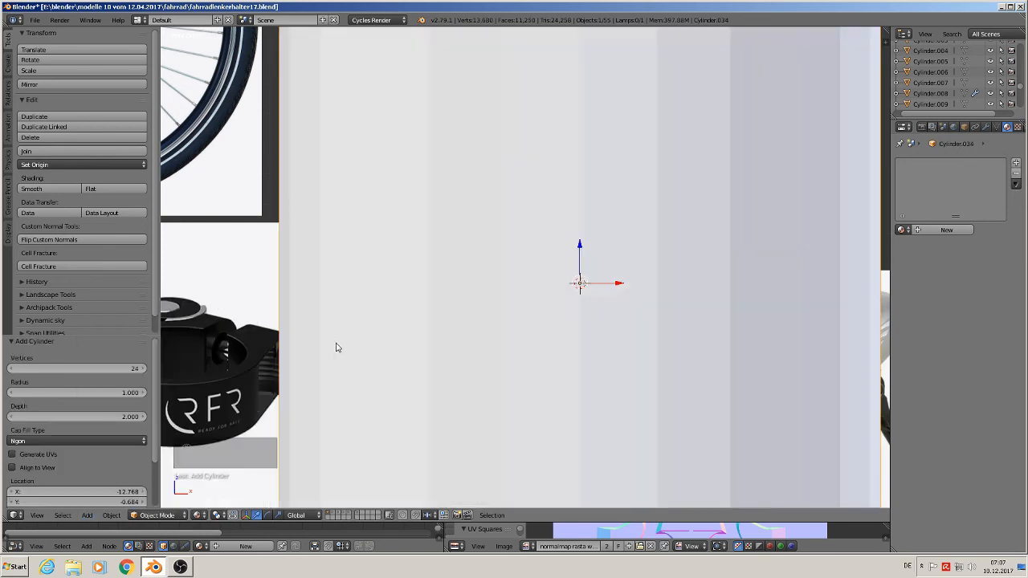
key("r")
key("x")
key("9")
key("0")
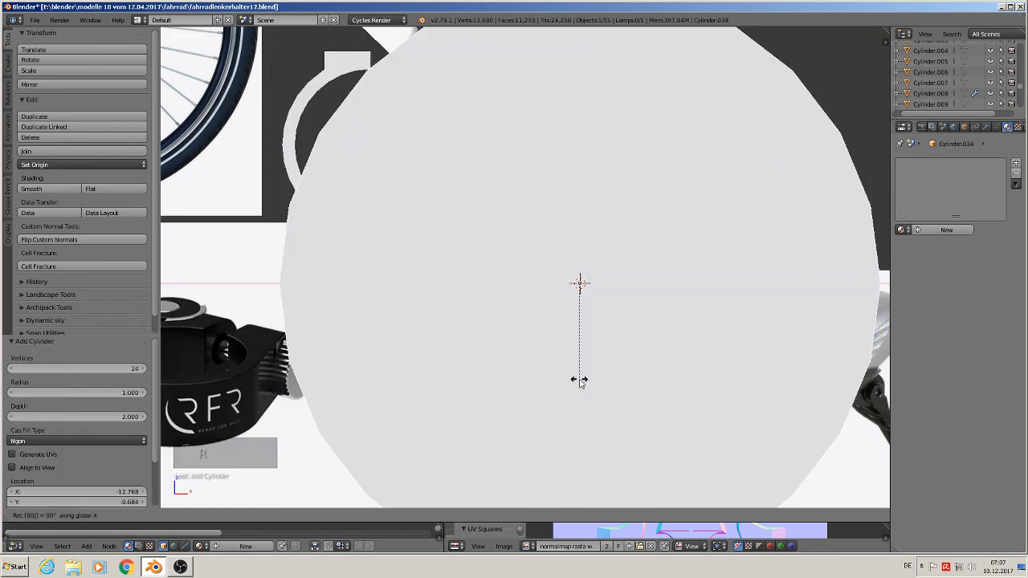
key("Return")
Scale the cylinder down to about 0.05 and fine-tune its diameter to match the clamp's width.
key("s")
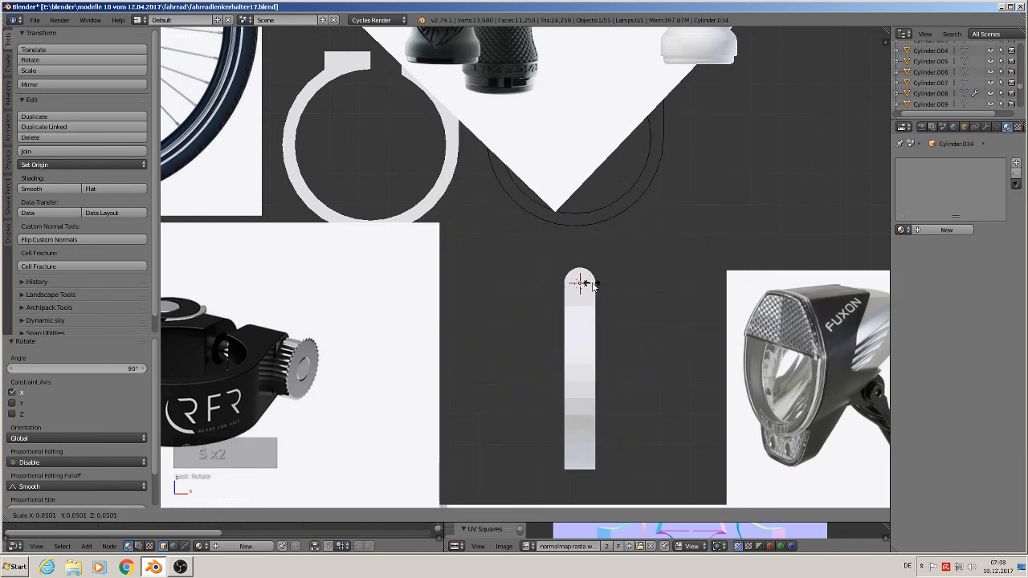
left_click(591, 285)
scroll(615, 328, "up", 5)
key("s")
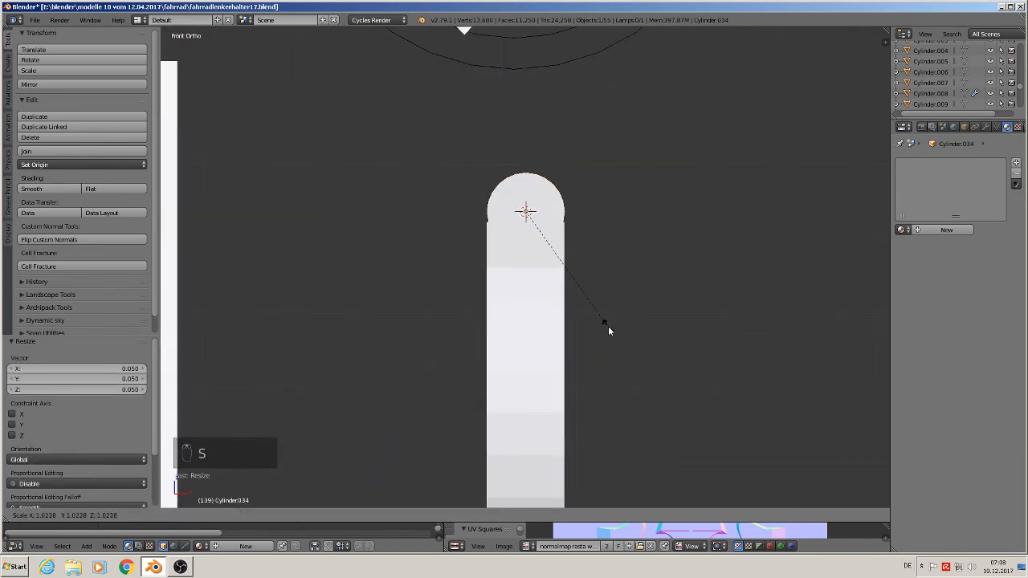
left_click(608, 325)
Raise the cylinder clear of the clamp along Z and delete the vertices of its lower half.
left_click_drag(527, 175, 539, 116)
key("Tab")
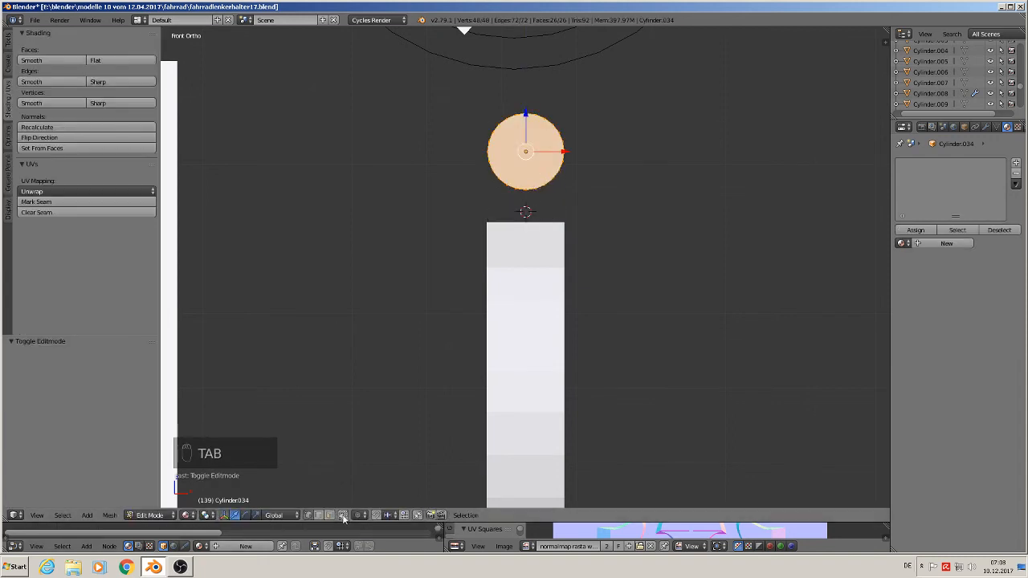
key("a")
key("a")
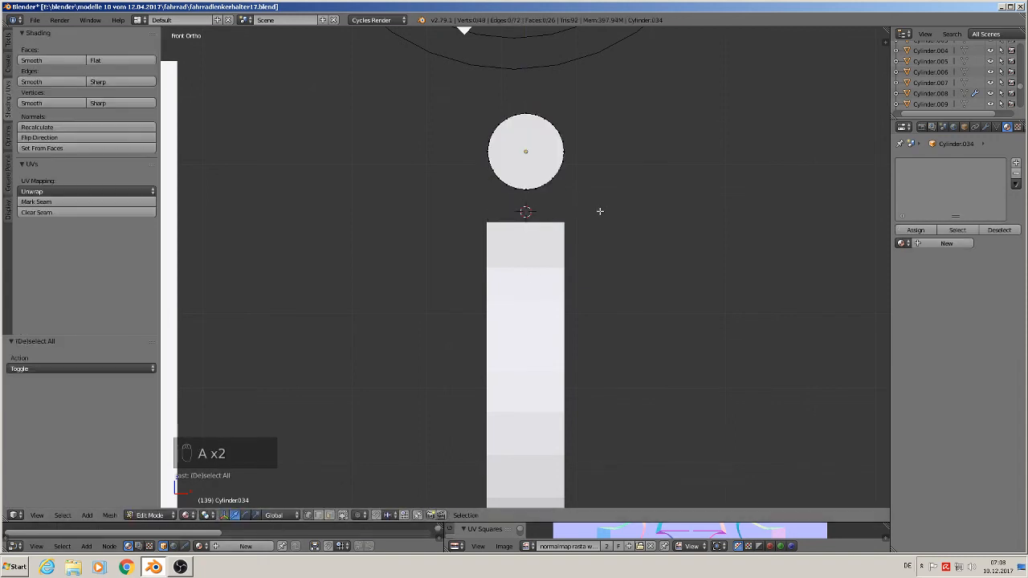
key("b")
left_click_drag(600, 211, 474, 154)
key("x")
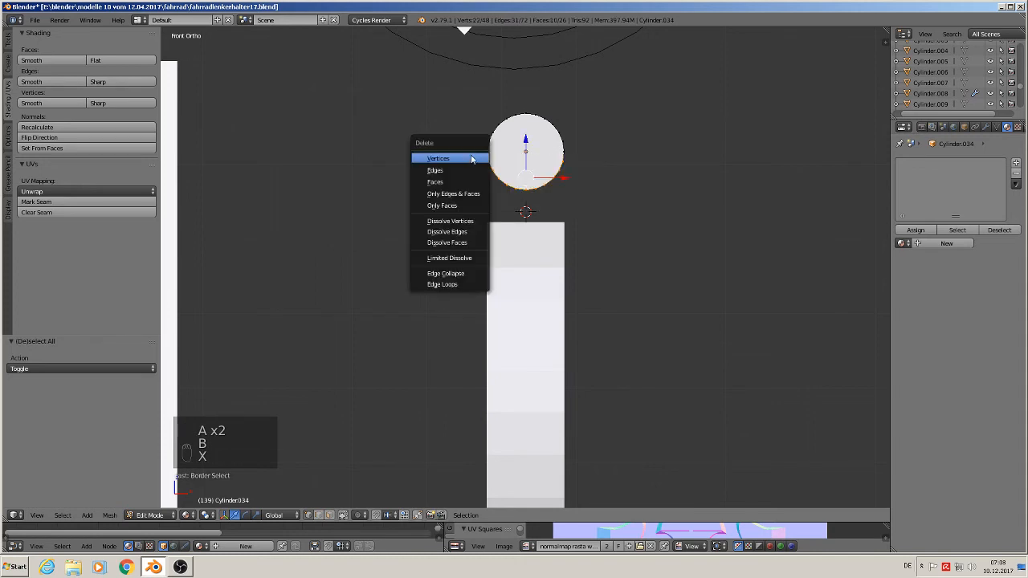
left_click(472, 159)
Lower the half cylinder 0.096 along Z and shift it along Y onto the clamp's shorter end block.
middle_click_drag(513, 166, 577, 198)
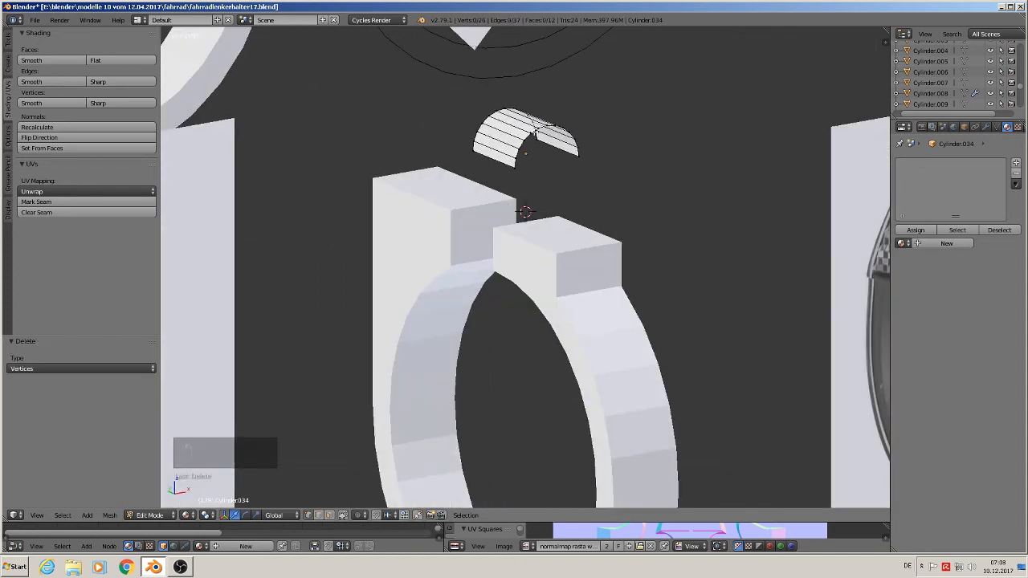
key("Tab")
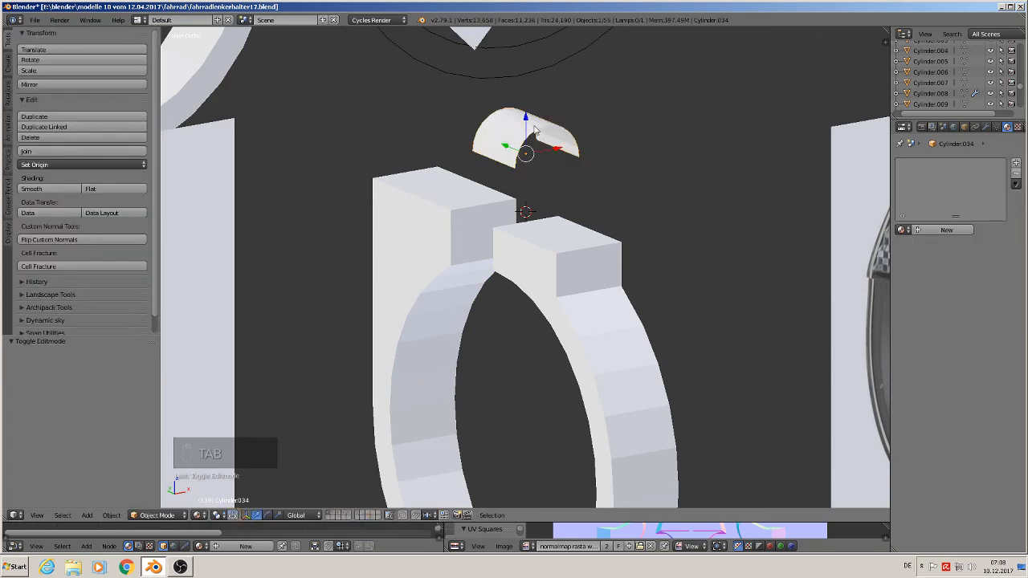
left_click_drag(528, 117, 530, 190)
scroll(510, 221, "up", 5)
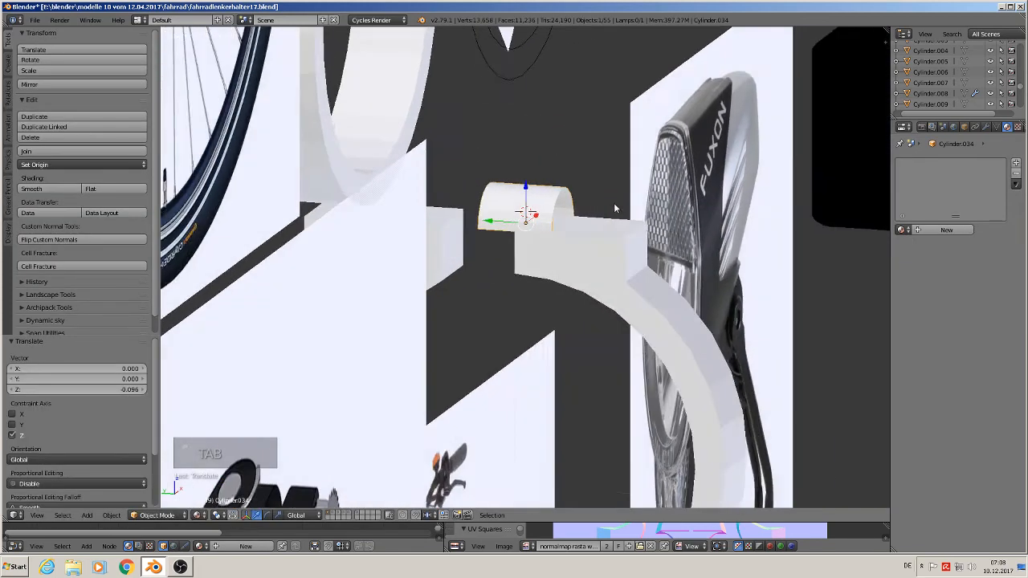
left_click_drag(507, 223, 542, 240)
Lengthen the half cylinder by moving its outer end loop -0.050 along Y to the block's edge.
key("Tab")
left_click(594, 204, "alt")
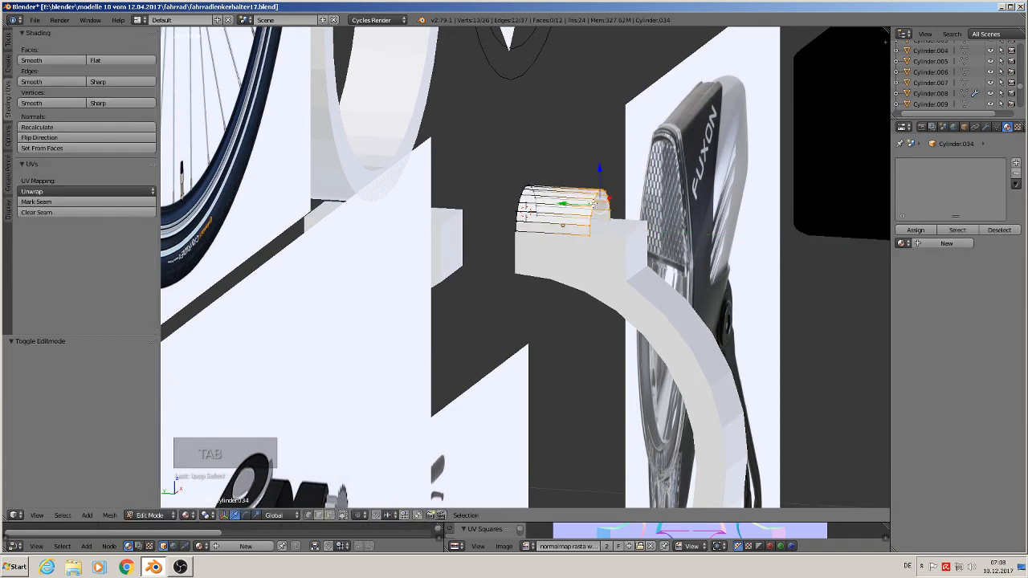
left_click_drag(577, 204, 615, 223)
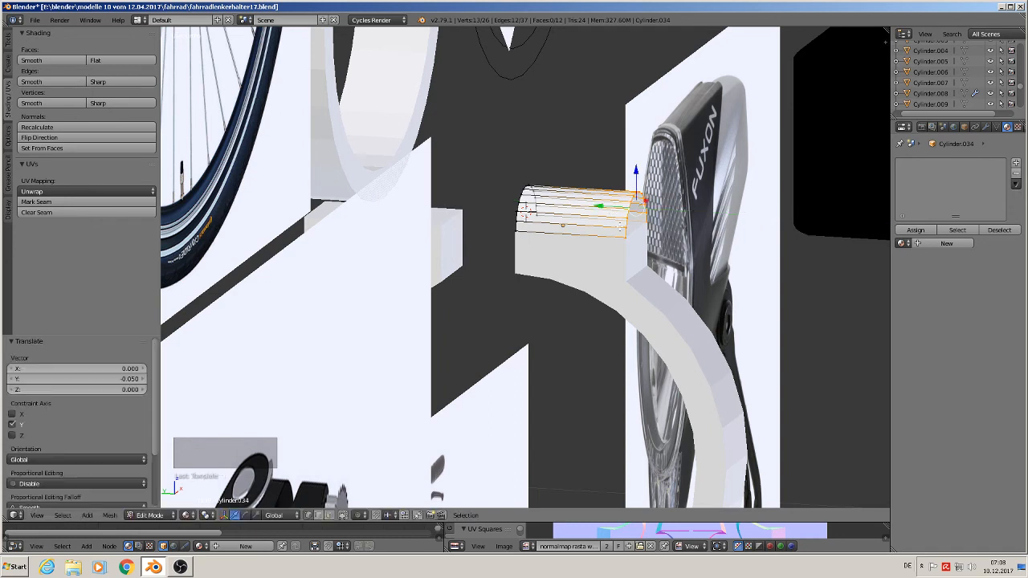
Close both open ends of the half cylinder with faces and return to Object Mode.
key("f")
right_click(526, 206, "alt")
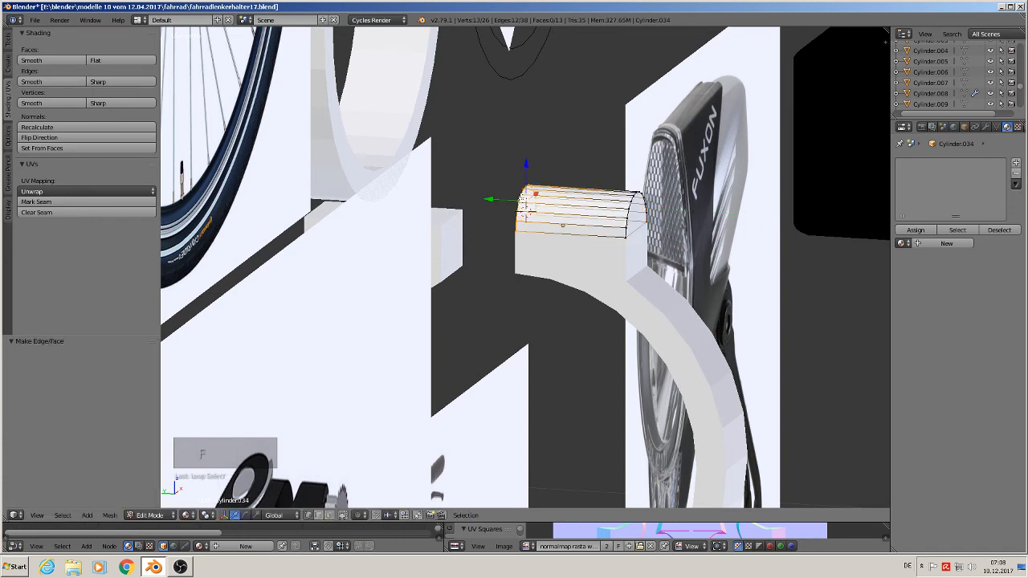
key("f")
key("Tab")
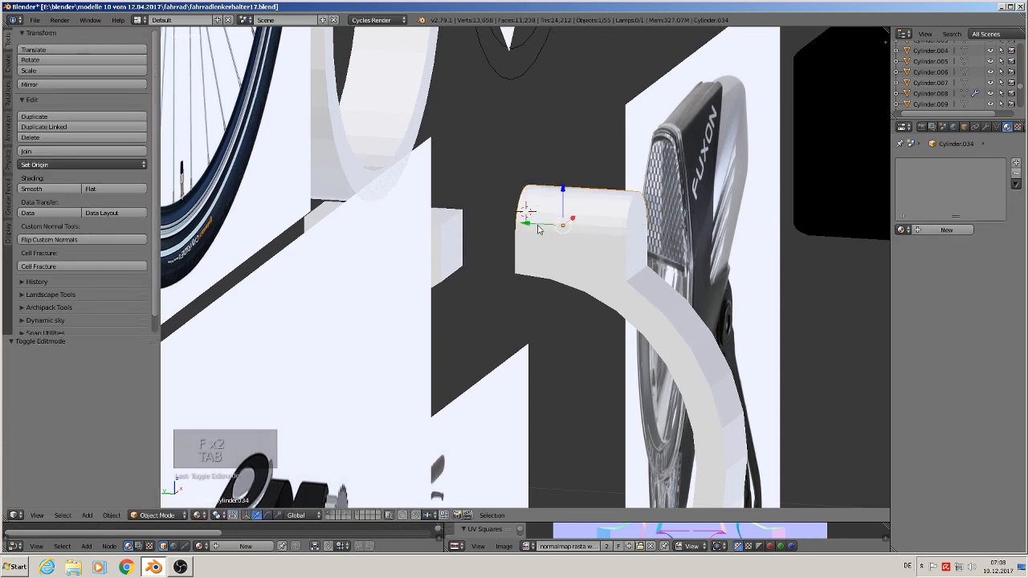
Duplicate the half cylinder about 0.3 along Y onto the clamp's other end block.
middle_click_drag(540, 229, 494, 241)
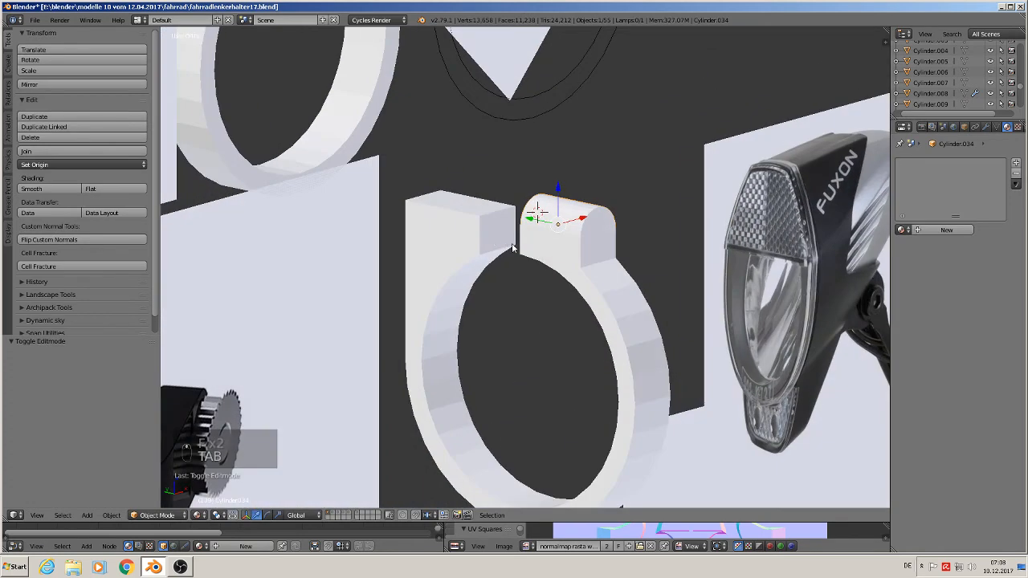
key("shift+d")
key("y")
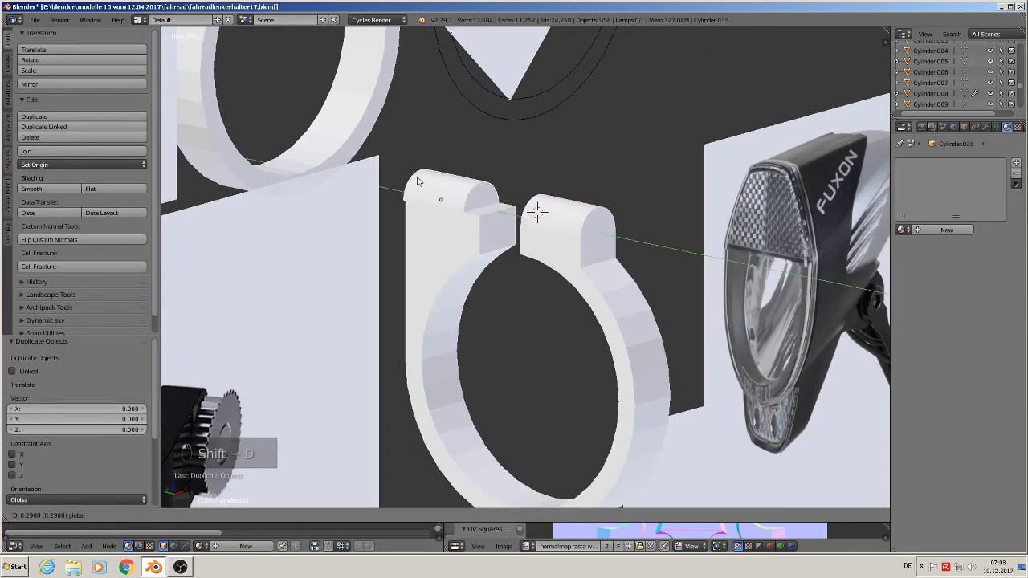
left_click(419, 183)
Extend the duplicated half cylinder by moving its inner end loop along Y to the end block's edge, and return to Object Mode.
key("Tab")
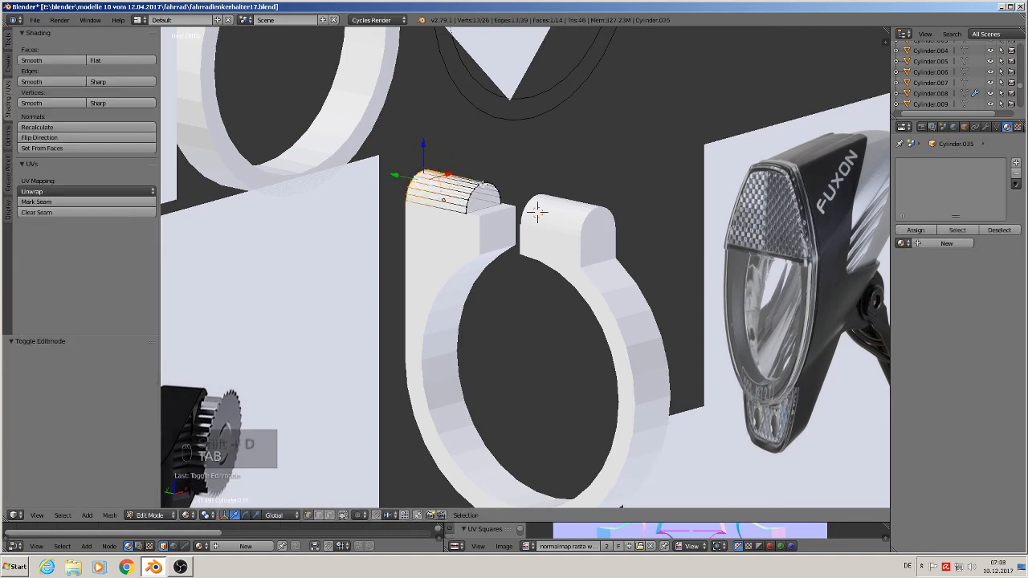
right_click(469, 191)
right_click(472, 191, "alt")
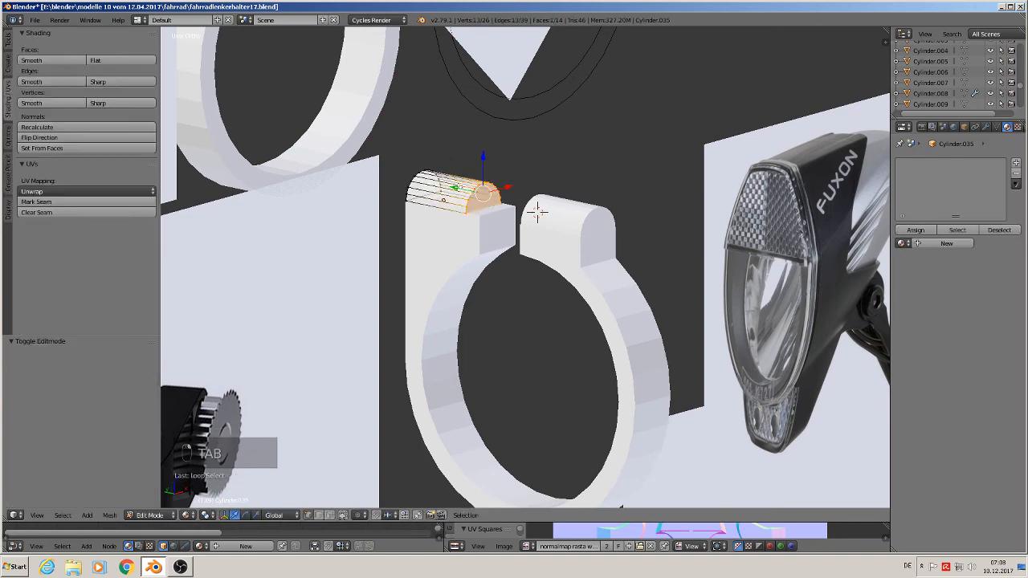
key("Tab")
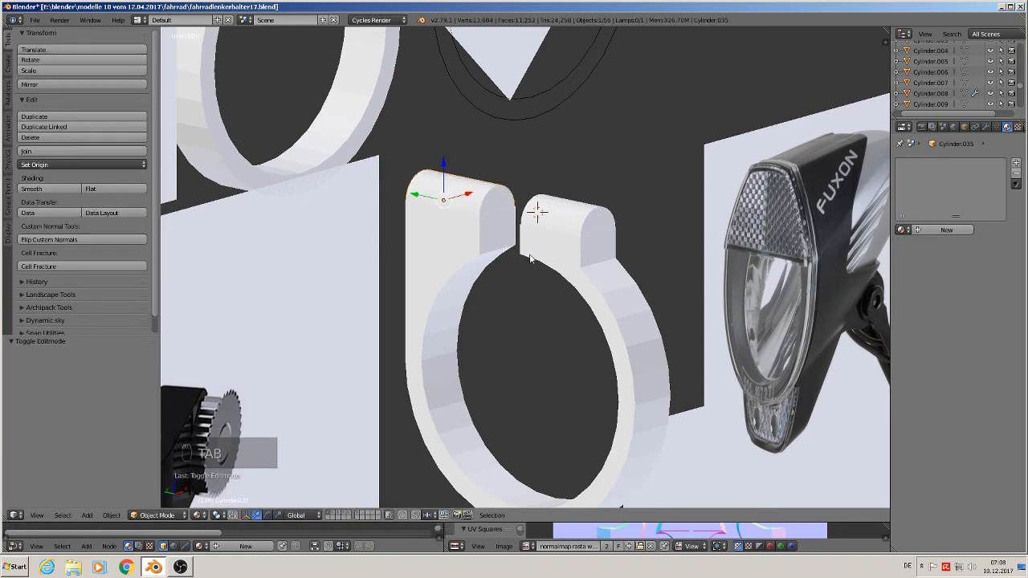
Apply smooth shading to both half-cylinder caps on the clamp's end blocks.
scroll(530, 258, "down", 2)
scroll(454, 241, "up", 2)
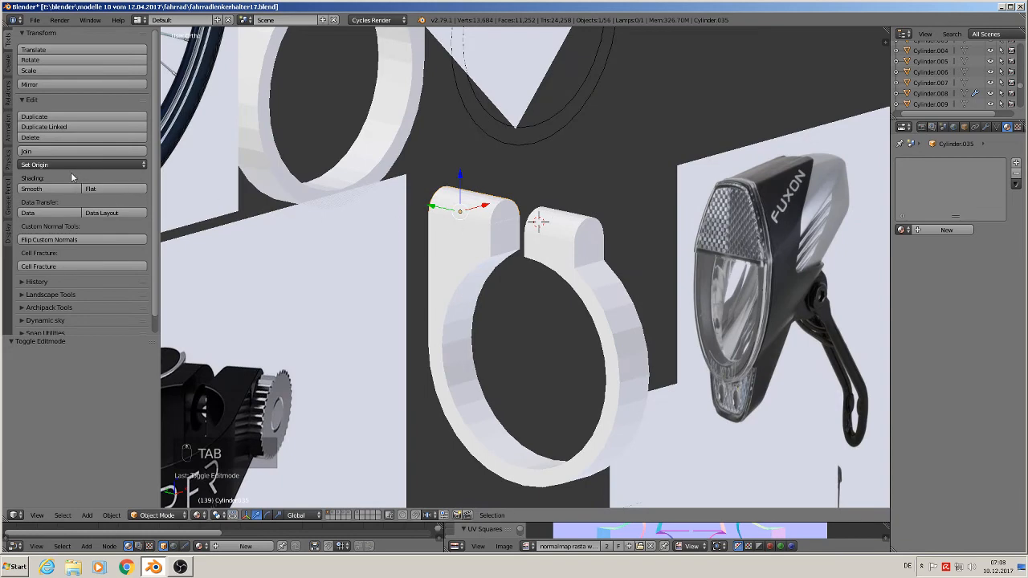
left_click(31, 189)
right_click(567, 225)
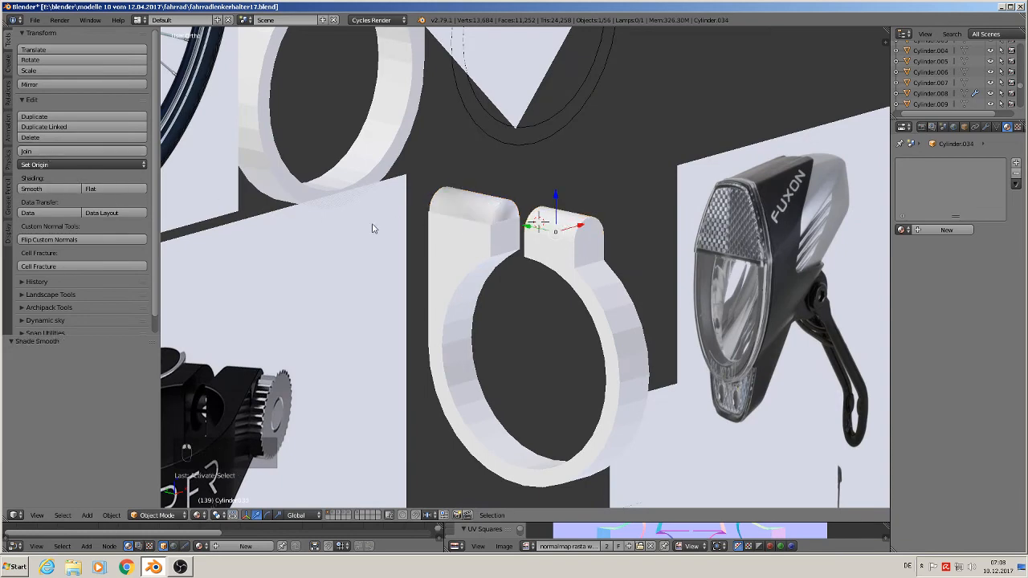
left_click(35, 190)
scroll(531, 238, "up", 2)
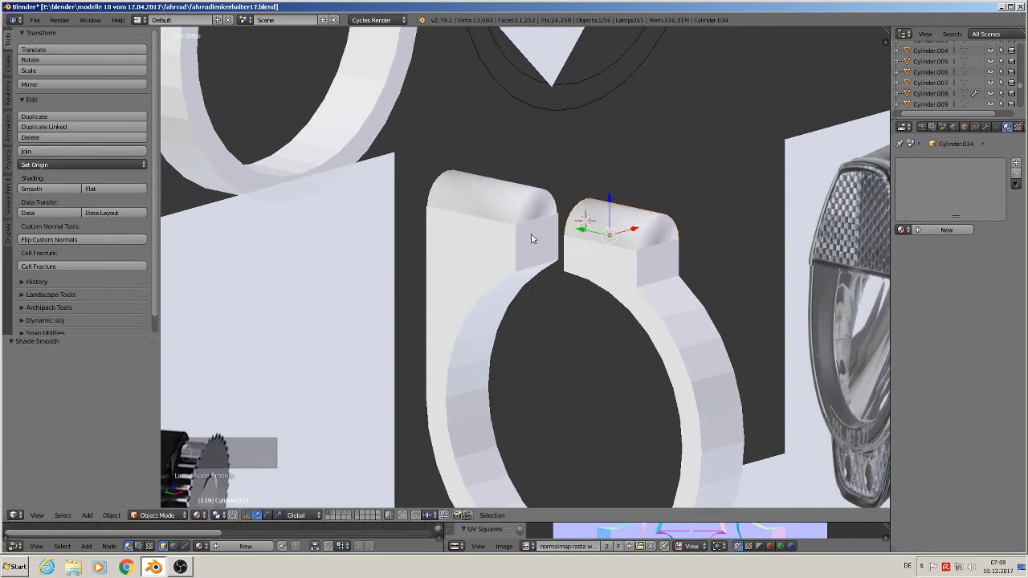
Add two supporting edge loops to the shorter half cylinder, one close to each end, with the second slid by a factor of -0.887.
key("Tab")
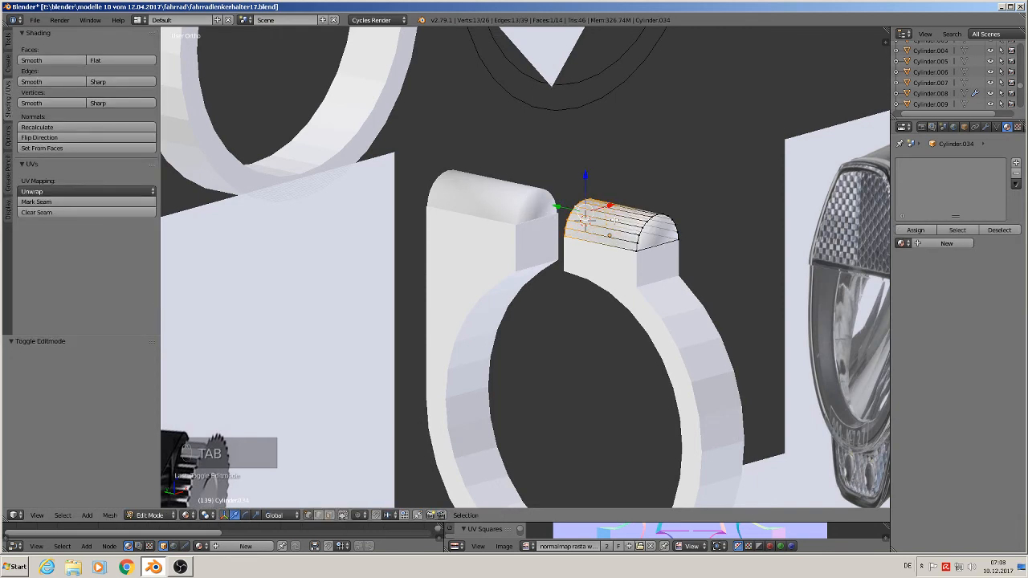
key("ctrl+r")
left_click(614, 220)
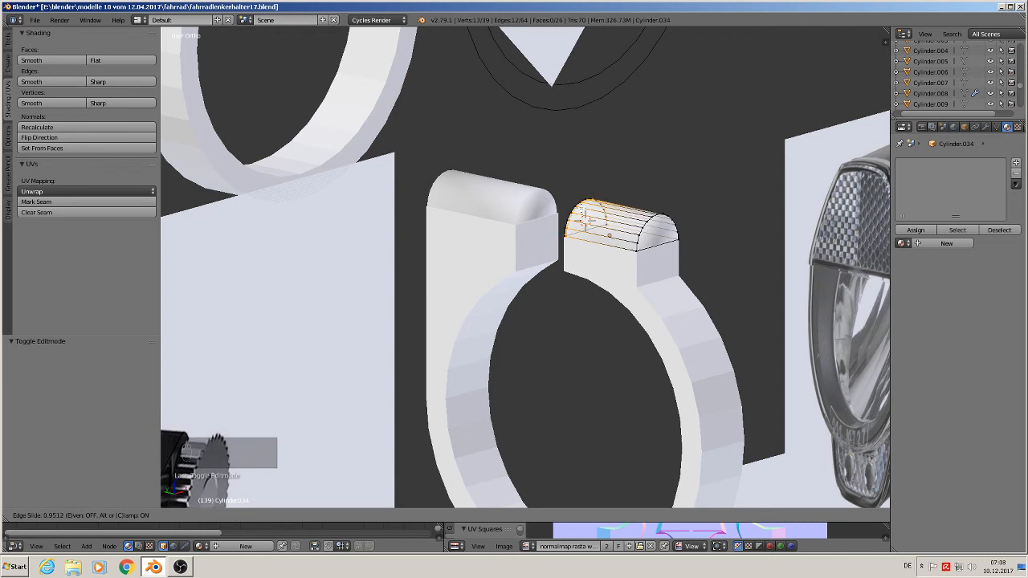
left_click(584, 211)
left_click_drag(558, 207, 561, 208)
key("ctrl+r")
left_click(614, 218)
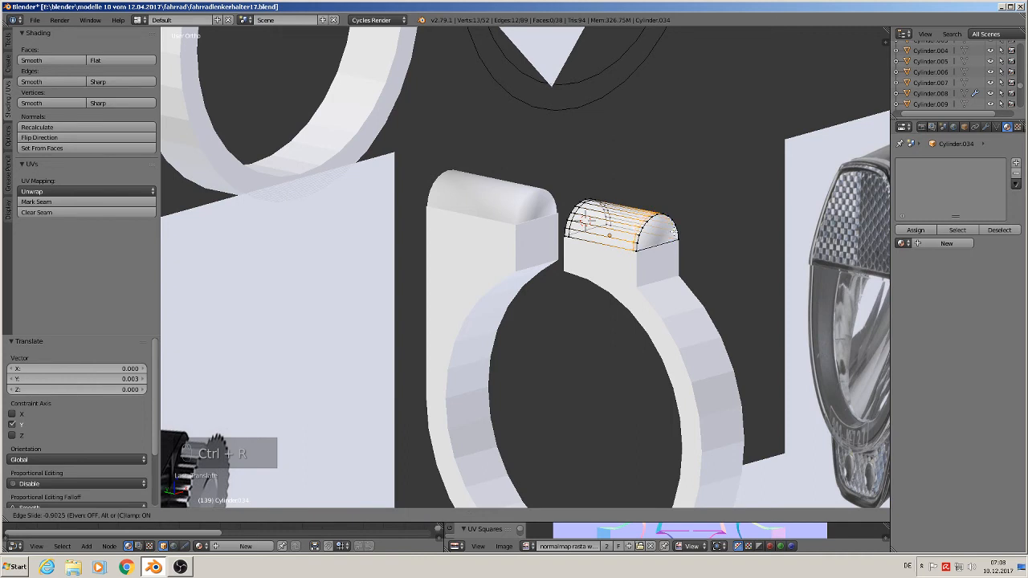
left_click(672, 231)
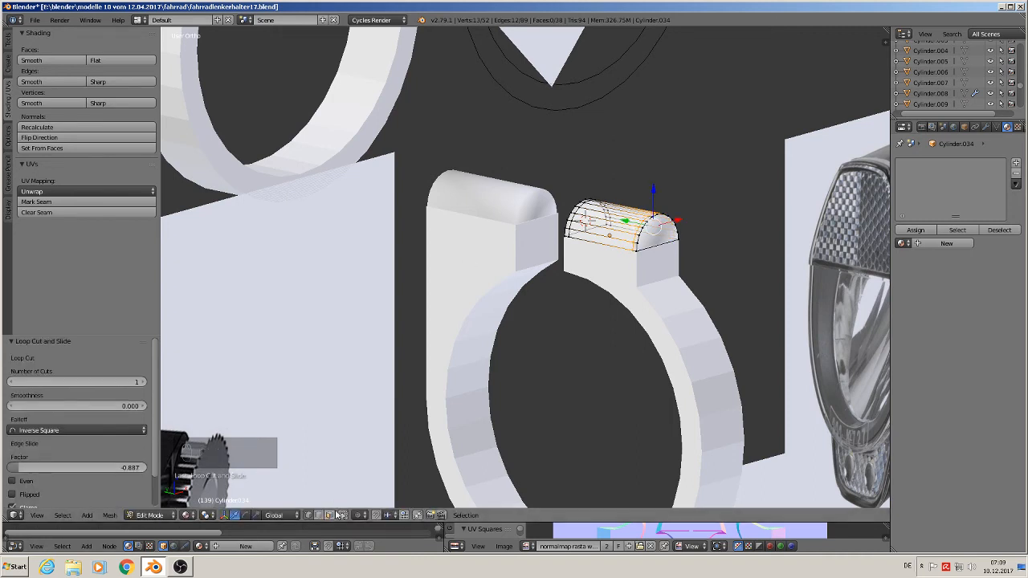
Shade both end faces of the shorter half cylinder flat and return to Object Mode.
key("a")
right_click(659, 226)
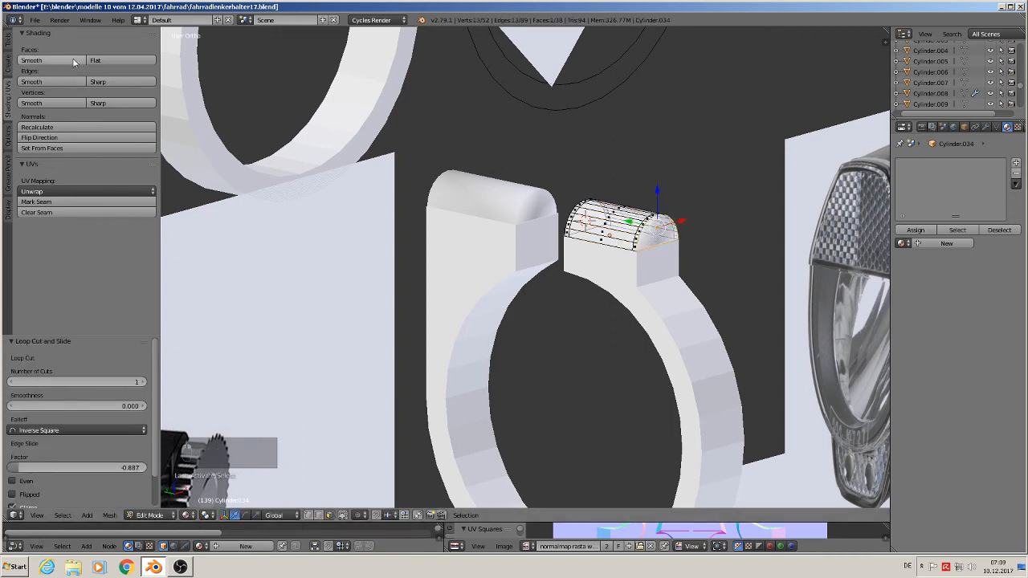
left_click(121, 60)
right_click(585, 218)
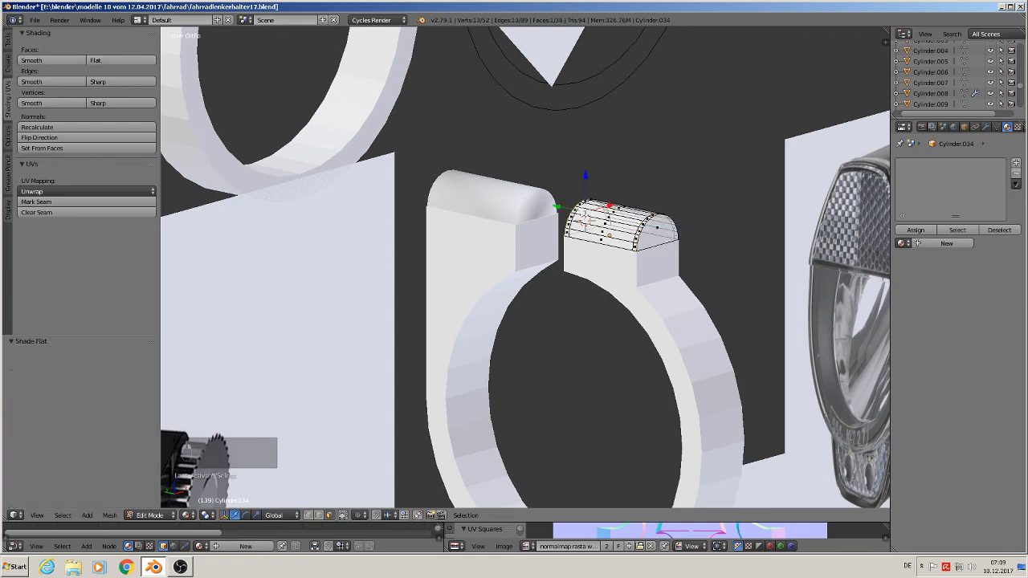
left_click(120, 60)
scroll(538, 303, "up", 3)
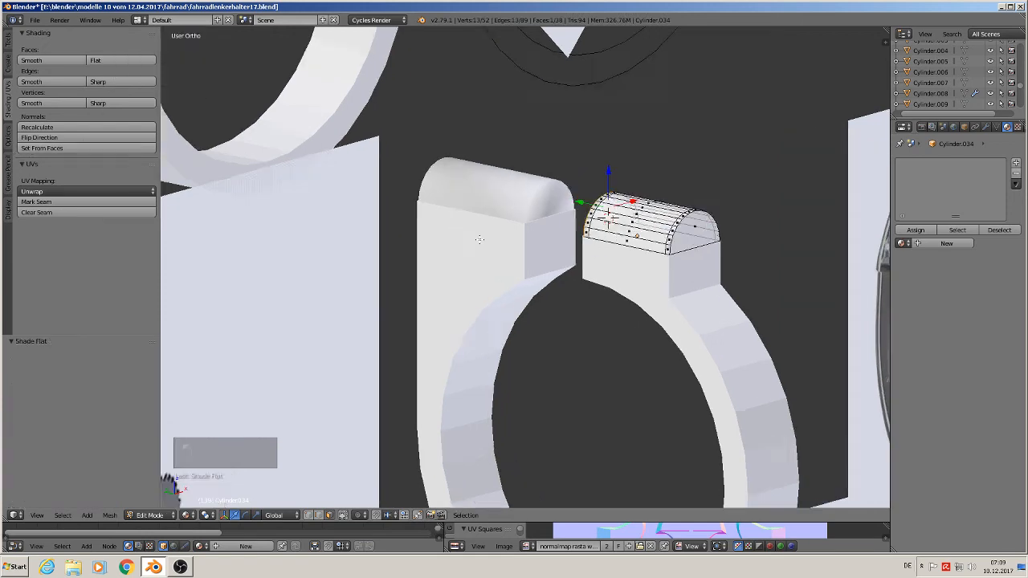
middle_click_drag(538, 303, 314, 355, "shift")
scroll(314, 356, "up", 1)
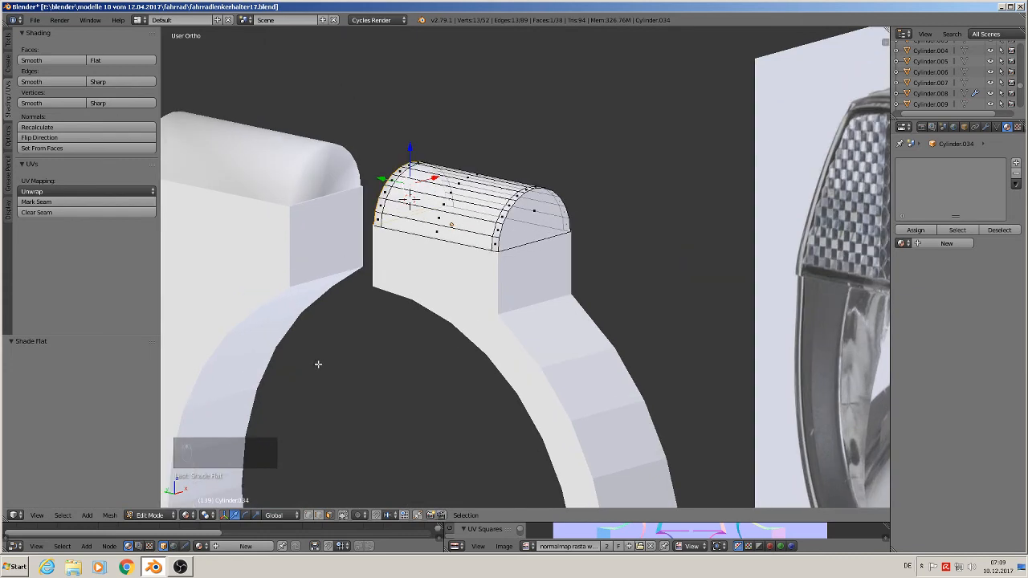
left_click(319, 515)
key("Tab")
Shade both end faces of the longer half cylinder flat and return to Object Mode.
right_click(298, 172)
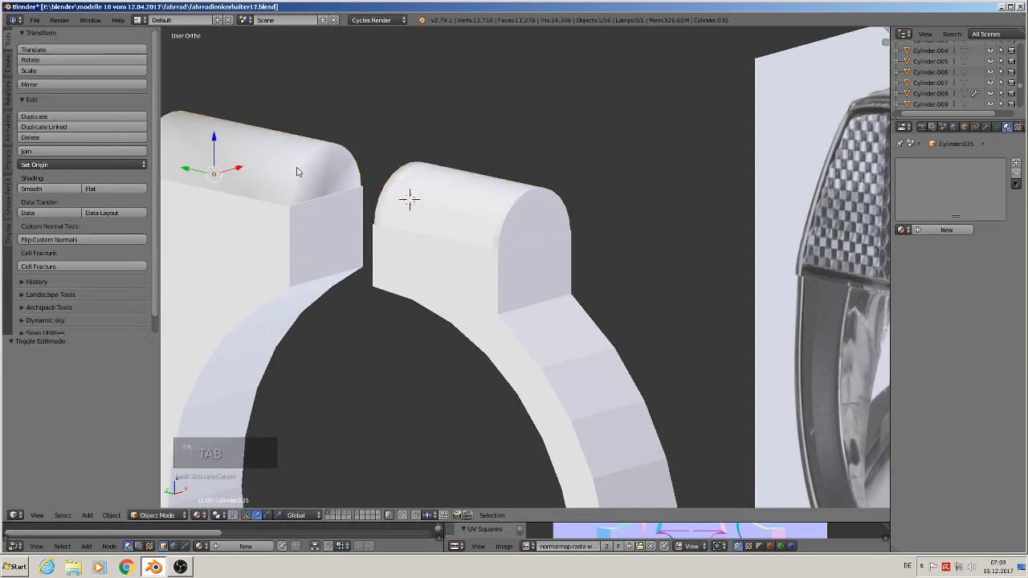
key("Tab")
middle_click_drag(200, 155, 366, 194, "shift")
right_click(334, 169, "shift")
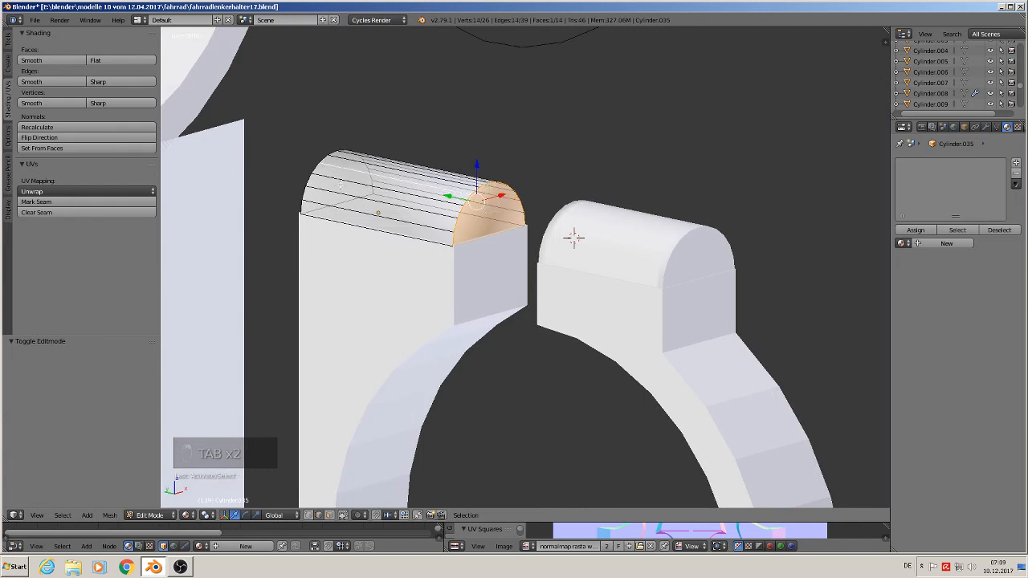
right_click(488, 218)
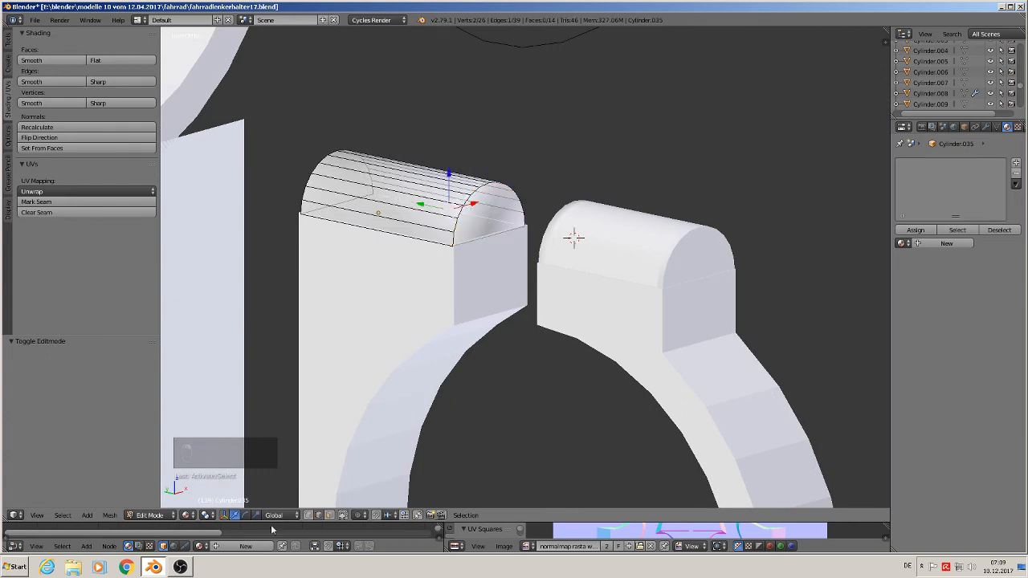
left_click(330, 516)
right_click(486, 211)
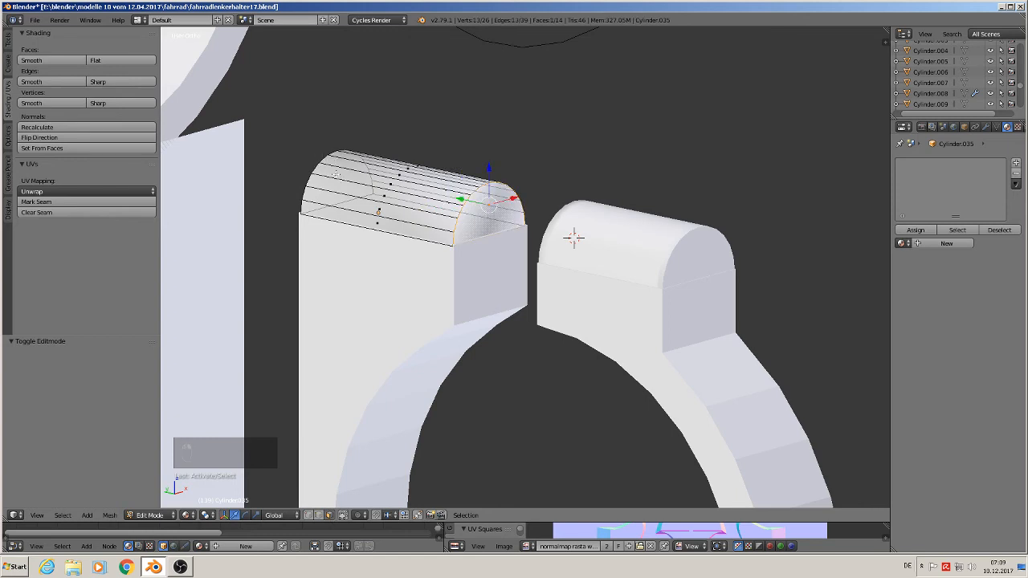
key("Tab")
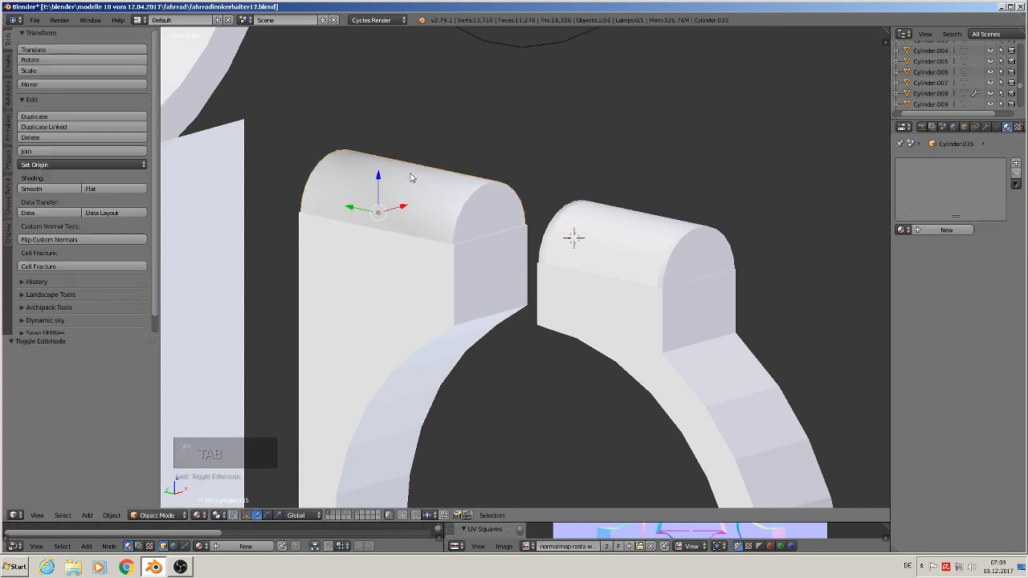
Add two supporting edge loops to the longer half cylinder, one close to each end, with the first slid by a factor of 0.899.
key("Tab")
key("a")
key("a")
key("a")
key("ctrl+r")
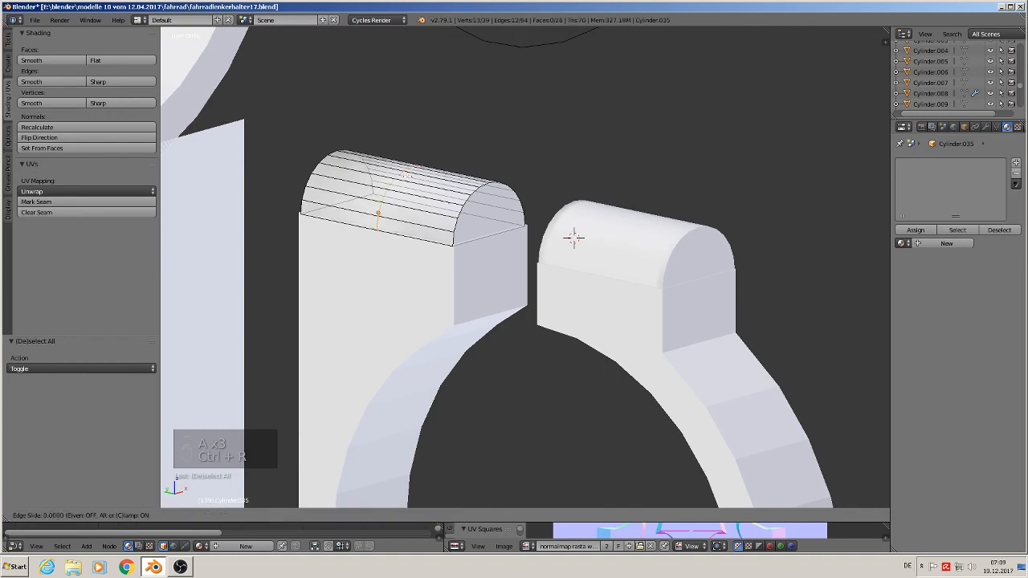
left_click(349, 159)
key("ctrl+r")
left_click(439, 176)
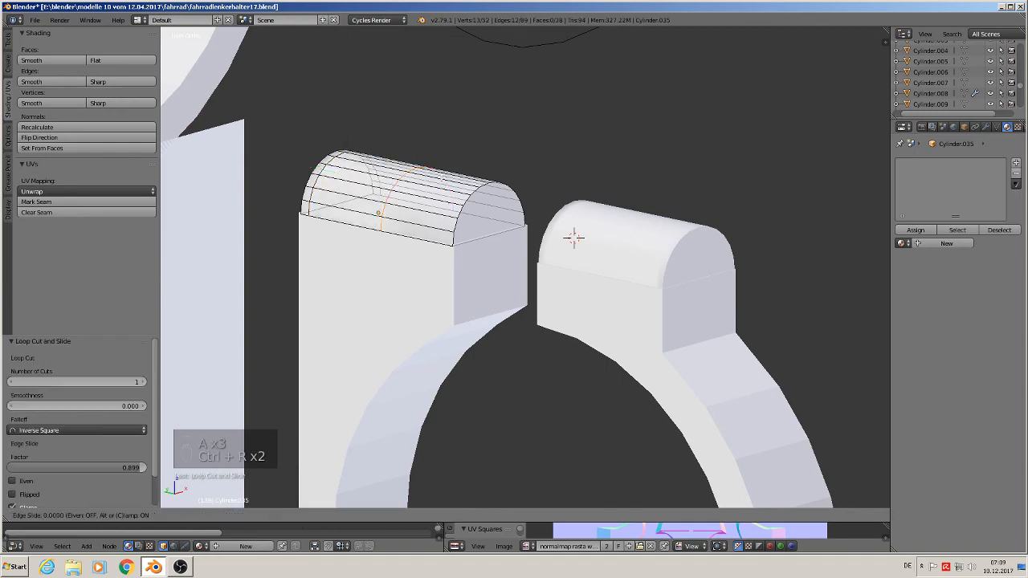
left_click(574, 237)
key("Tab")
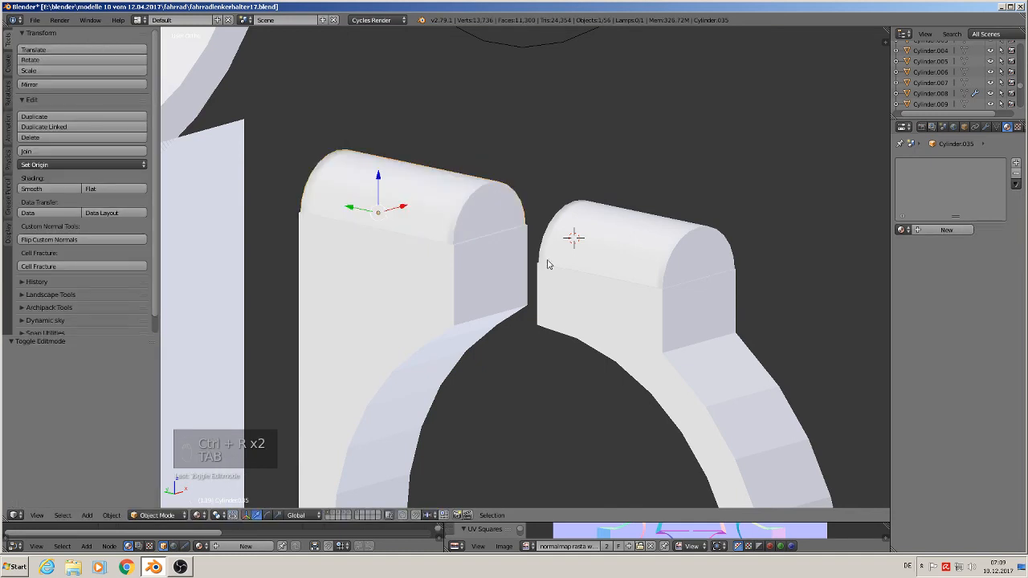
Shift the two edge loops at the longer half cylinder's inner end along Y until the cap is flush with the end block.
scroll(573, 235, "down", 3)
key("Tab")
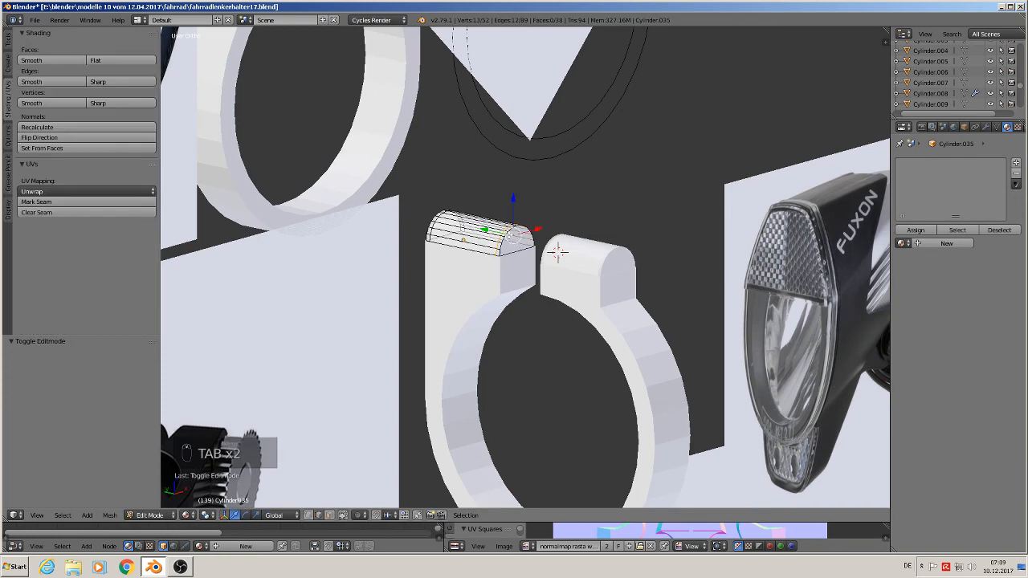
right_click(558, 252, "alt")
scroll(558, 252, "up", 5)
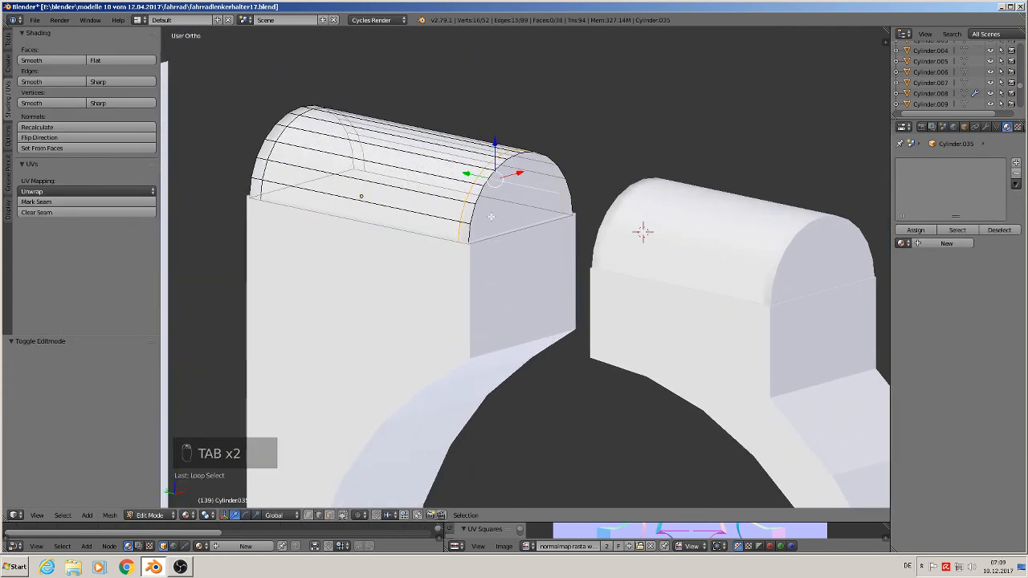
key("ctrl+z")
right_click(569, 201, "alt+shift")
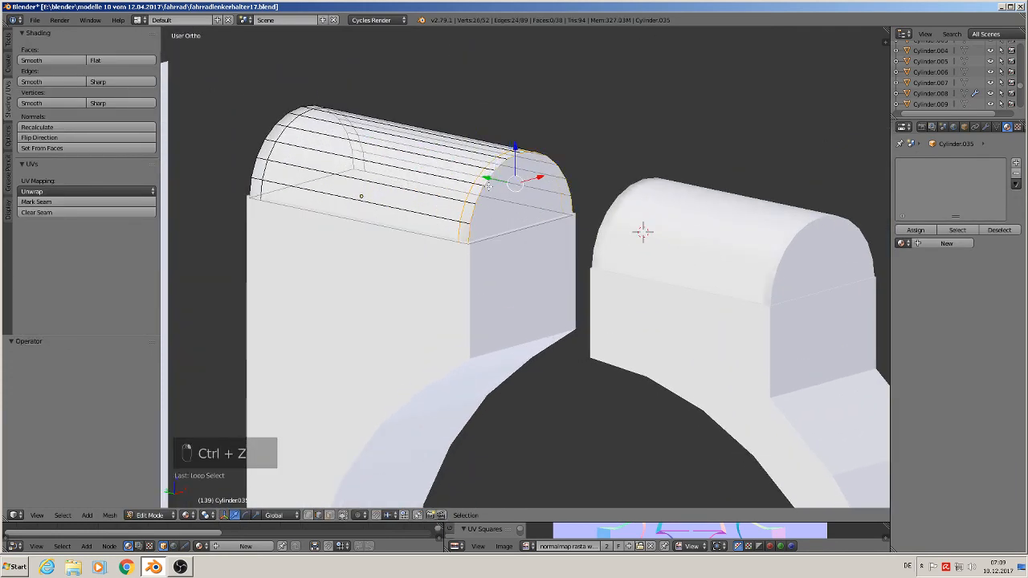
key("Tab")
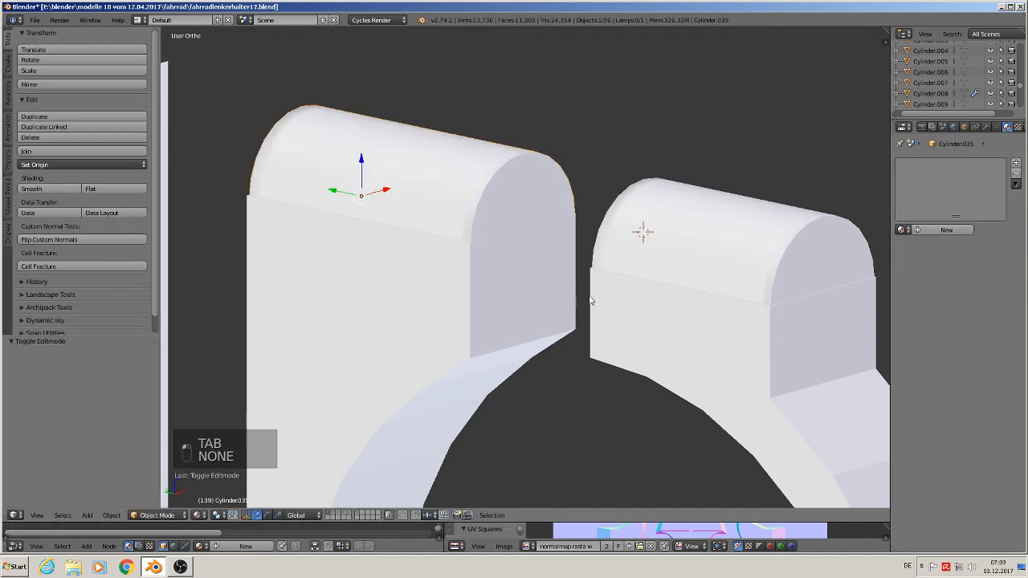
Shade the clamp ring's inner and outer band faces smooth, leaving out the end blocks' inner faces and the long flat outer face.
scroll(591, 300, "down", 6)
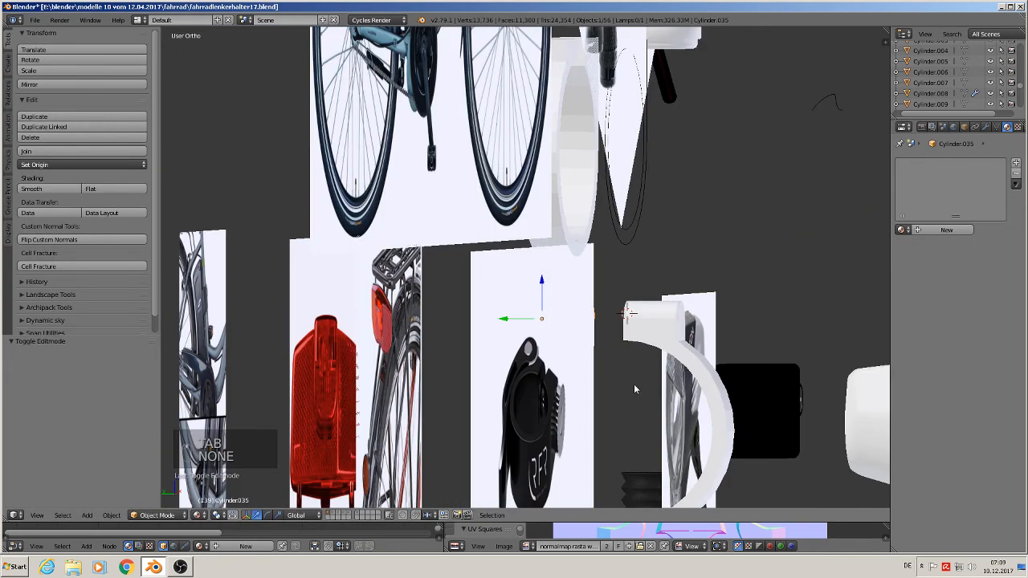
middle_click_drag(652, 382, 546, 254)
scroll(734, 427, "up", 2)
key("Tab")
key("Tab")
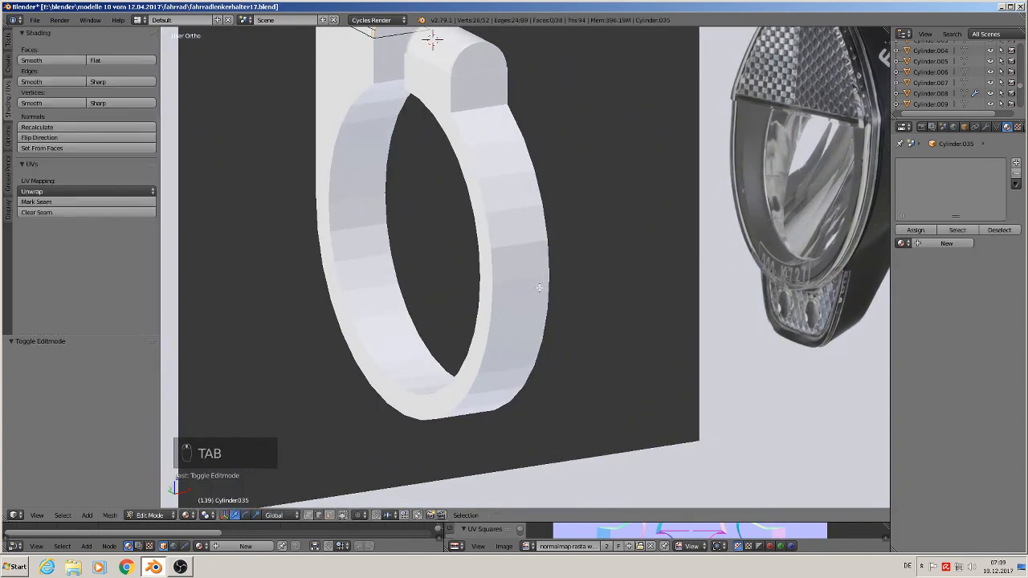
right_click(502, 232)
key("Tab")
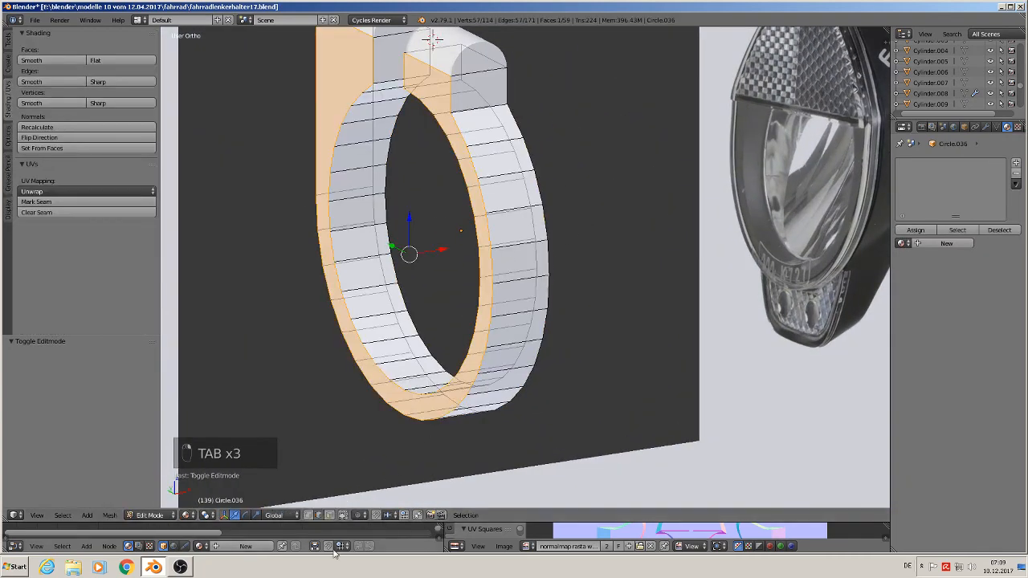
left_click(329, 516)
right_click(512, 216, "alt")
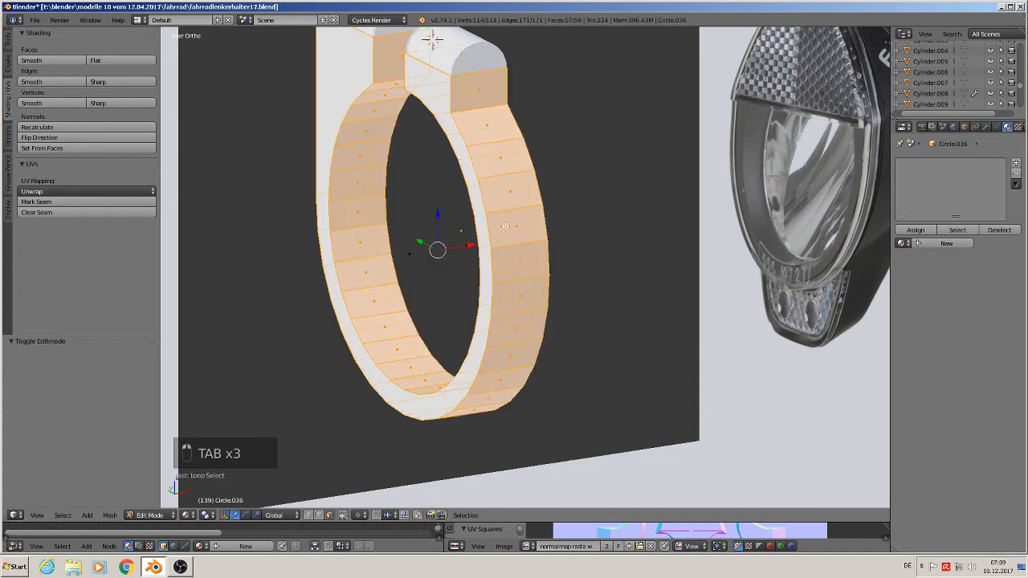
scroll(489, 258, "down", 1)
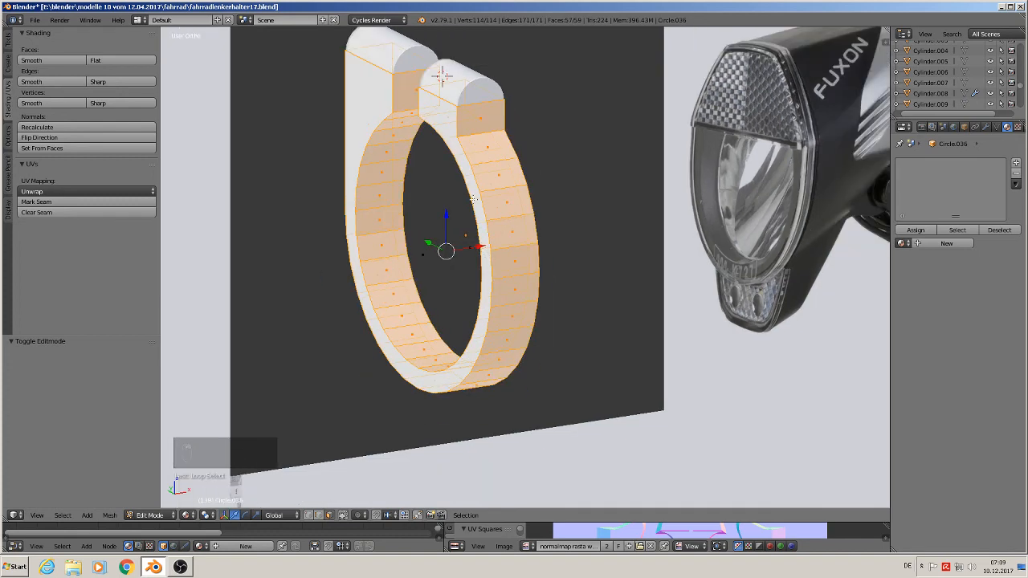
right_click(483, 118, "shift")
right_click(398, 91, "shift")
middle_click_drag(454, 164, 606, 171)
right_click(346, 202, "shift")
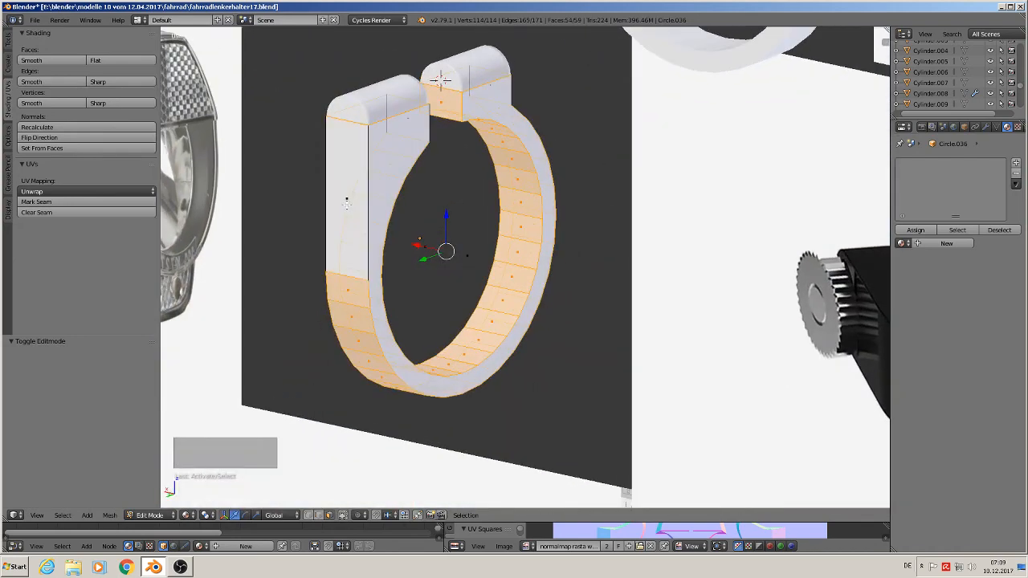
left_click(56, 60)
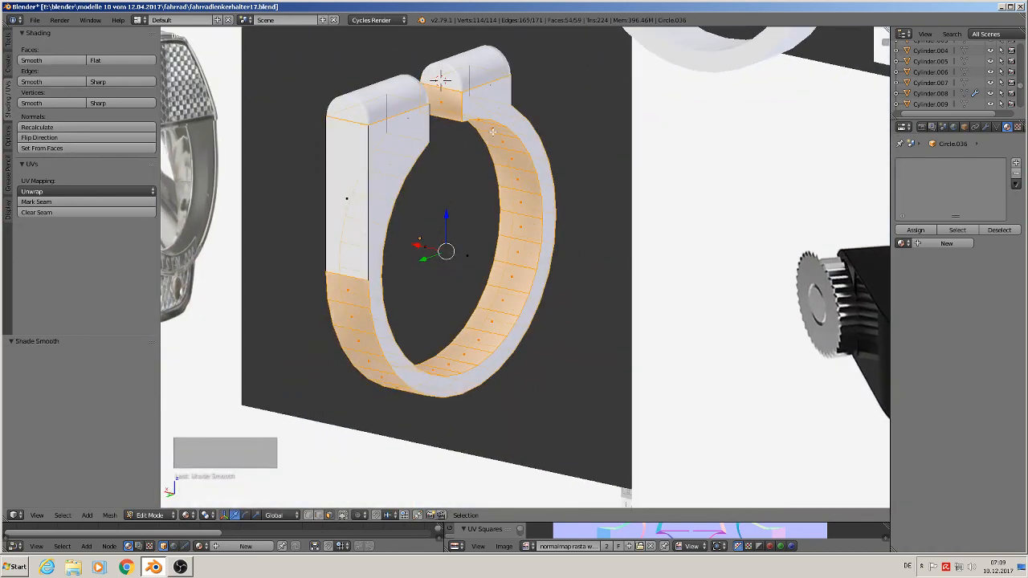
middle_click_drag(602, 201, 488, 222)
key("Tab")
scroll(489, 221, "up", 2)
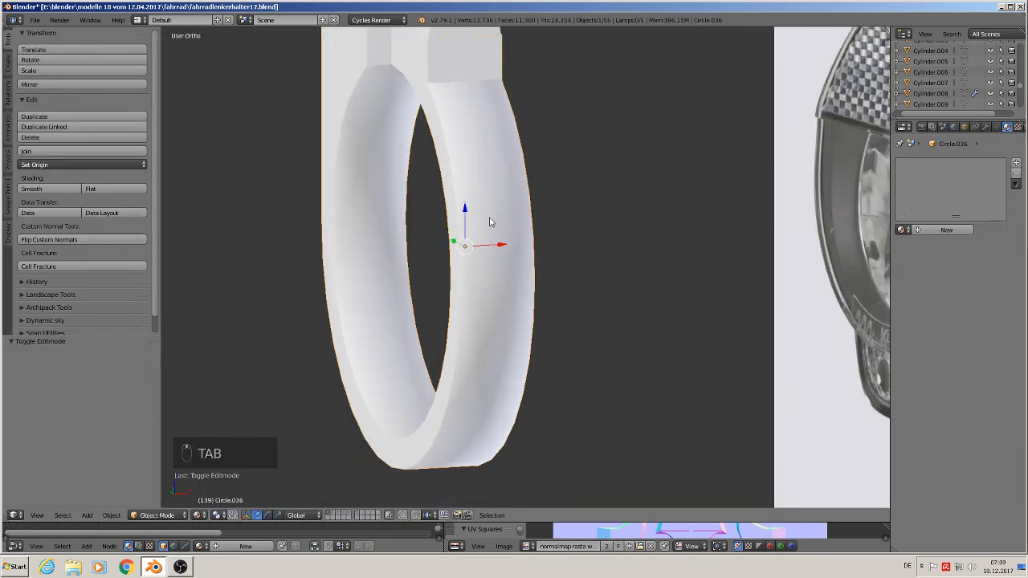
Add two supporting edge loops around the clamp ring's band, one close to each edge, with the first slid by a factor of 0.931.
key("Tab")
key("ctrl+r")
left_click(498, 215)
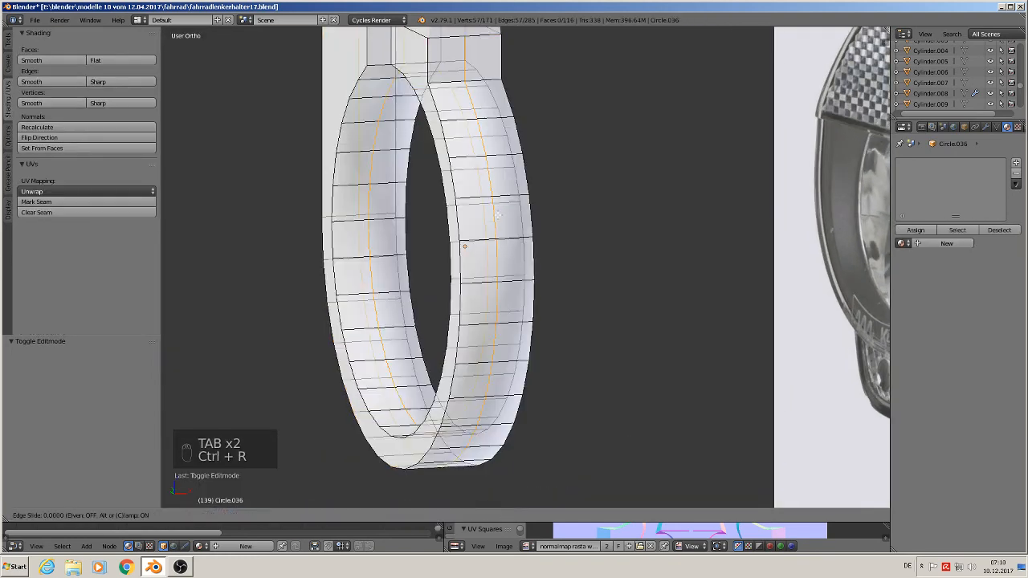
left_click(531, 211)
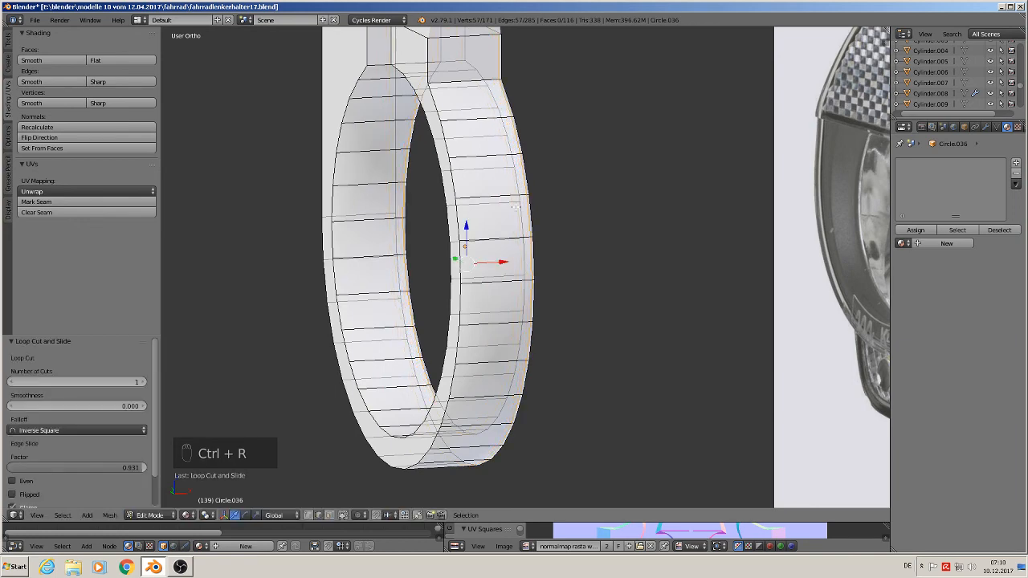
key("ctrl+r")
left_click(492, 257)
left_click(453, 173)
key("Tab")
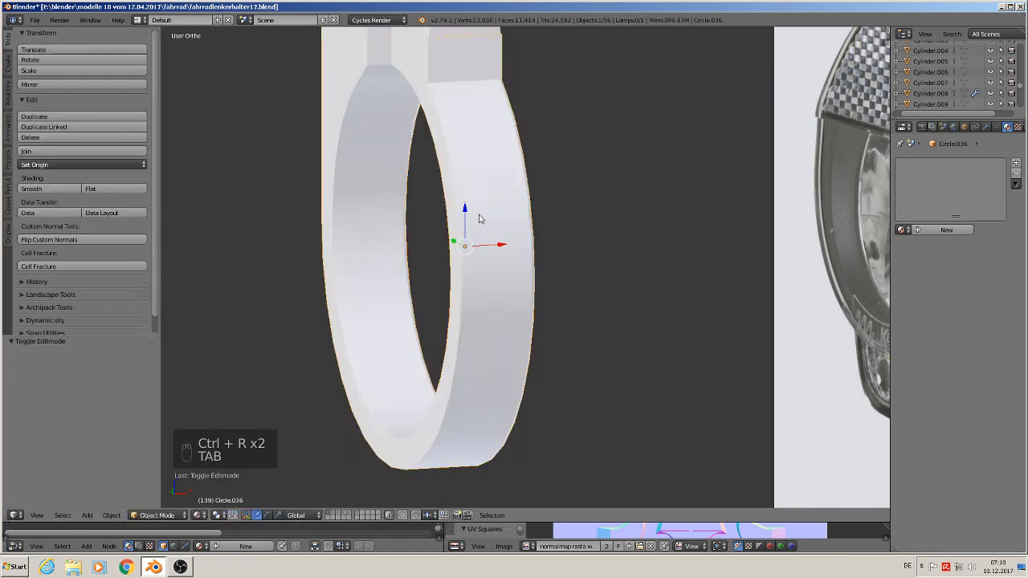
scroll(481, 290, "down", 5)
mouse_move(482, 294)
middle_mouse_down()
mouse_move(532, 301)
mouse_move(479, 278)
middle_mouse_up()
key("Tab")
key("Tab")
Join the clamp ring and its two half-cylinder caps into one object and select the joined clamp.
key("a")
scroll(526, 295, "down", 3)
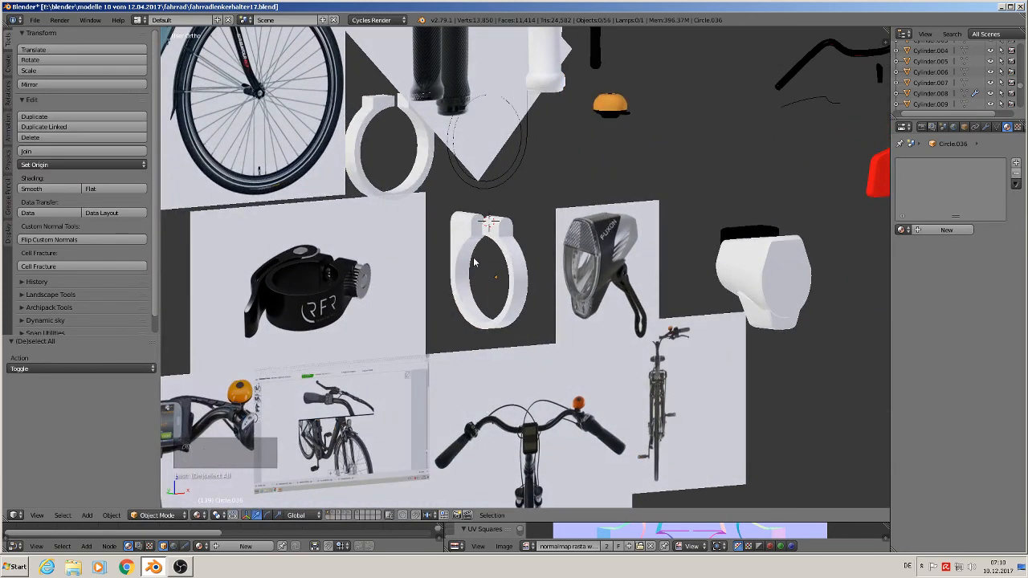
scroll(475, 265, "up", 1)
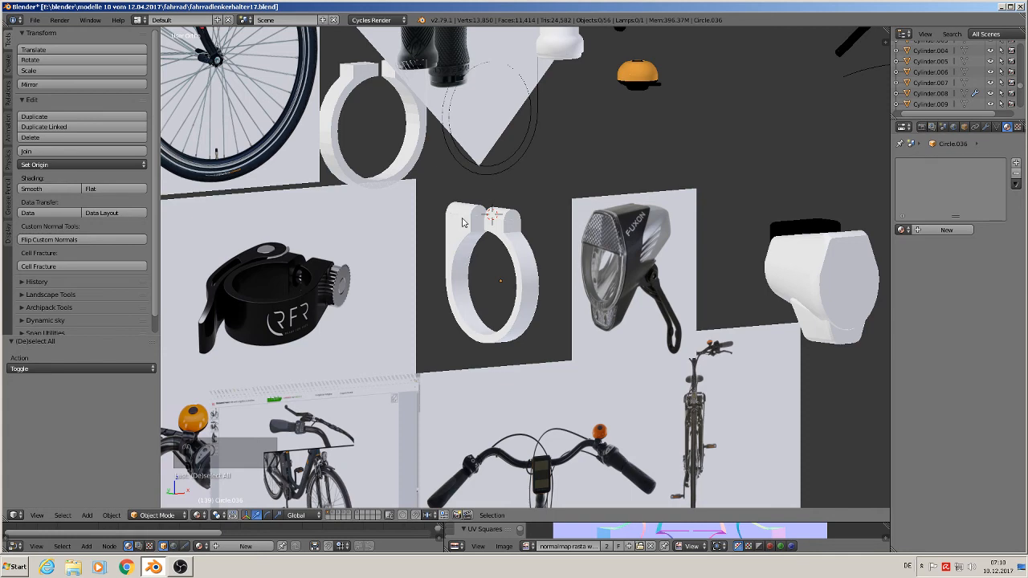
right_click(464, 223)
right_click(499, 215)
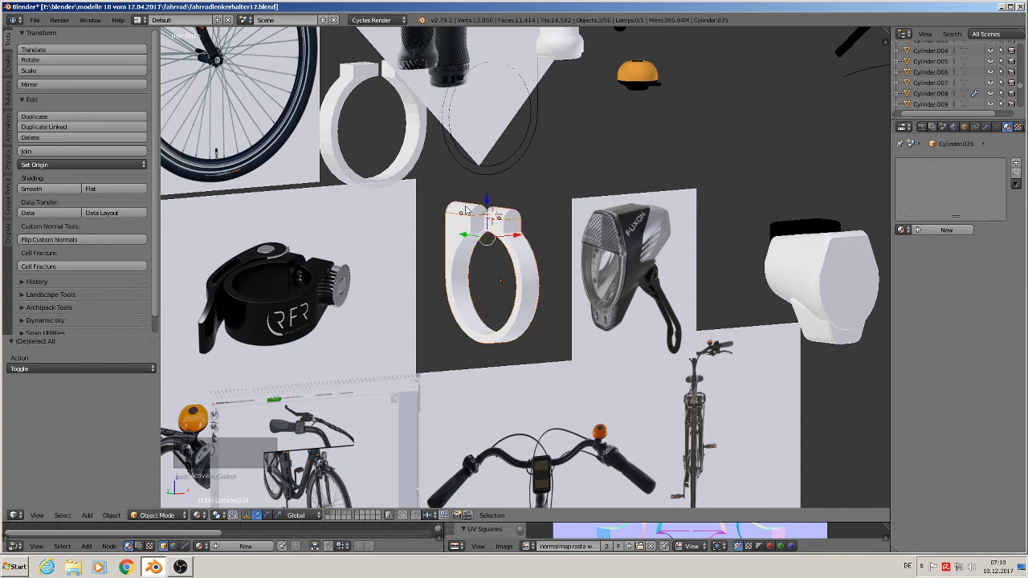
left_click(89, 155)
key("a")
middle_click_drag(538, 276, 456, 284)
right_click(529, 267)
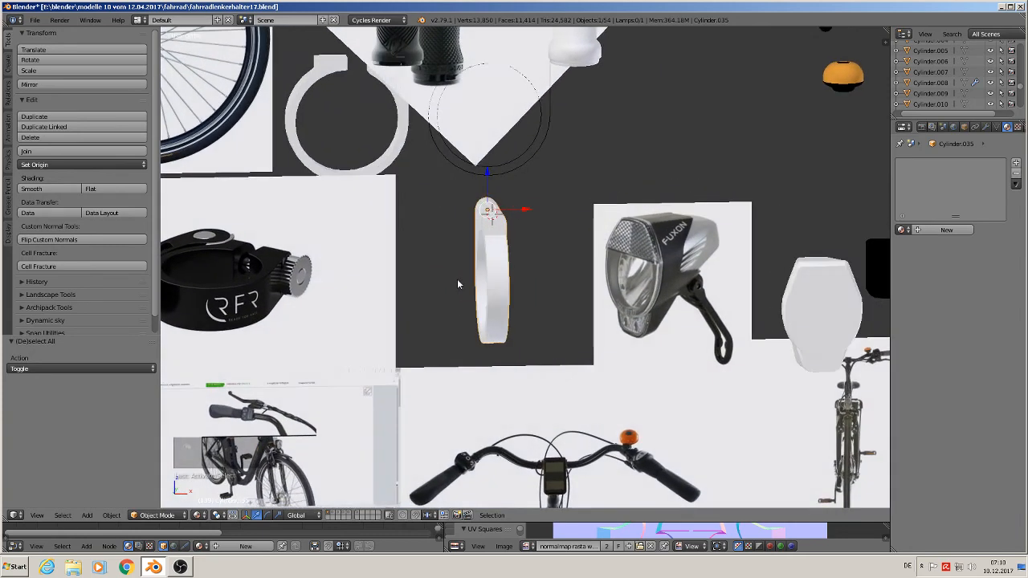
key("r")
key("z")
right_click(575, 311)
key("Tab")
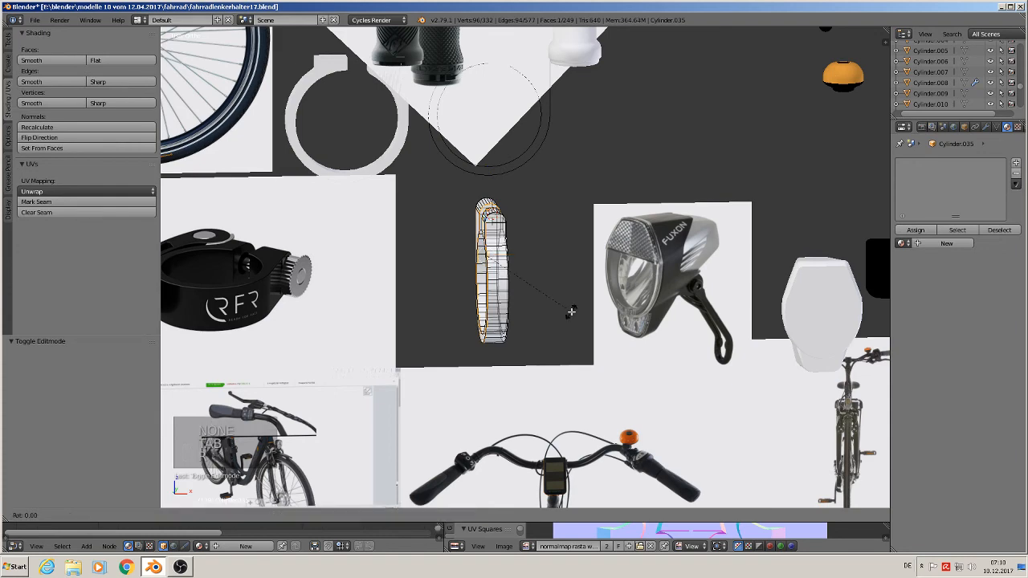
key("r")
key("z")
key("9")
key("0")
right_click(569, 311)
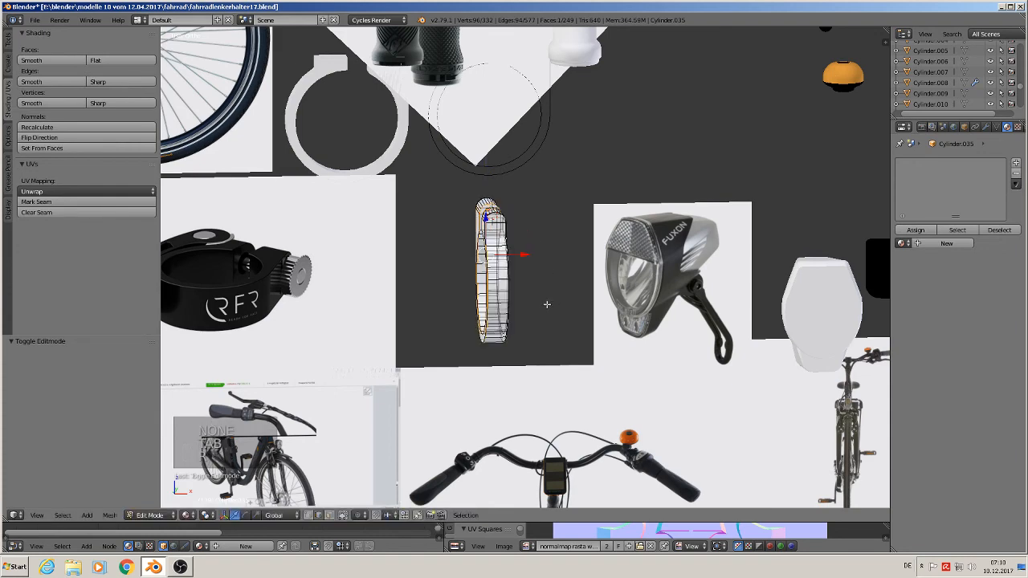
key("Tab")
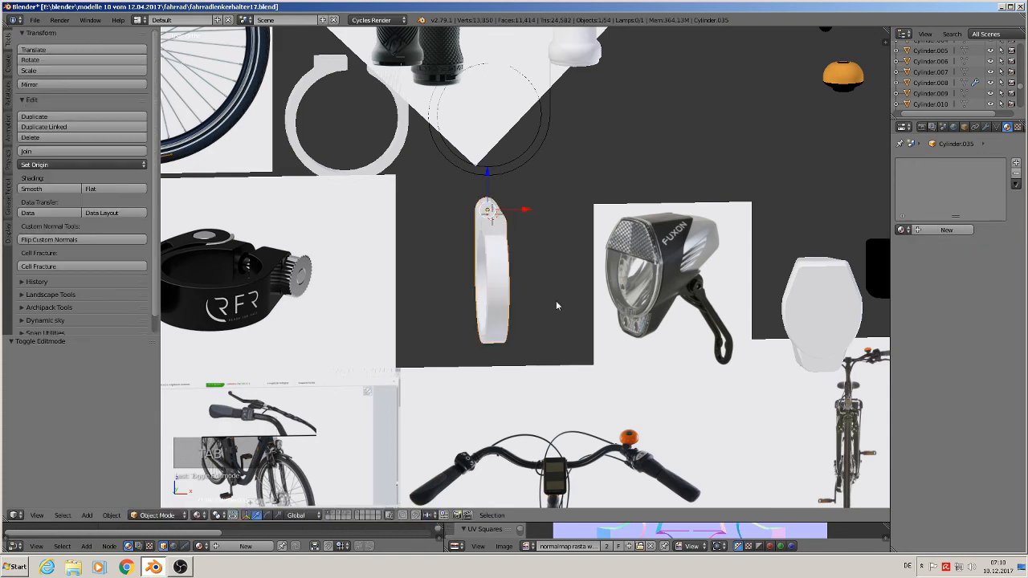
Rotate the clamp 90° about the global Z axis.
key("r")
key("z")
key("9")
key("0")
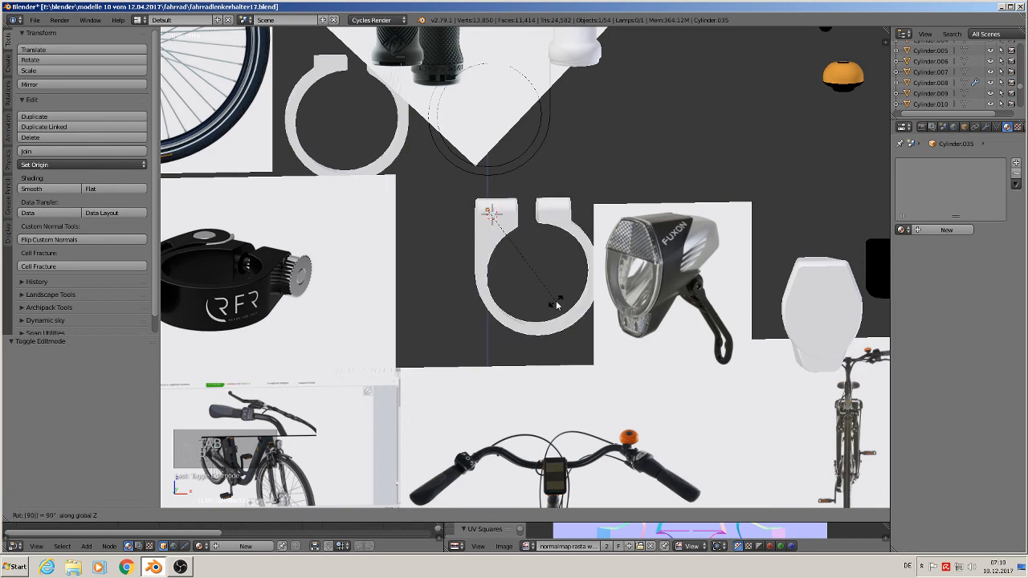
key("Return")
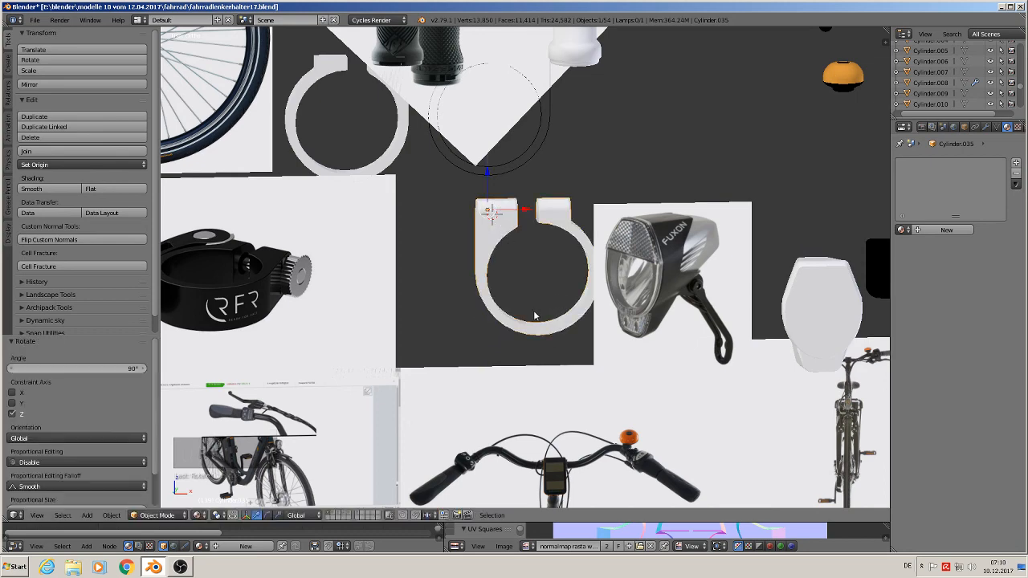
Rotate the clamp a further 180° about the global Z axis and move it 0.228 along X.
key("r")
key("z")
key("1")
key("8")
key("0")
key("Return")
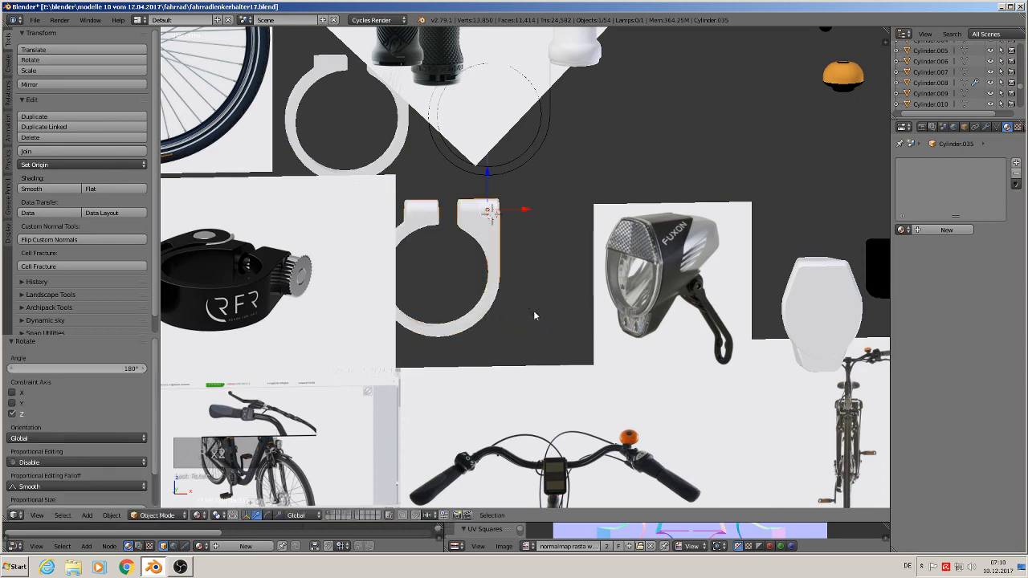
left_click_drag(521, 211, 566, 220)
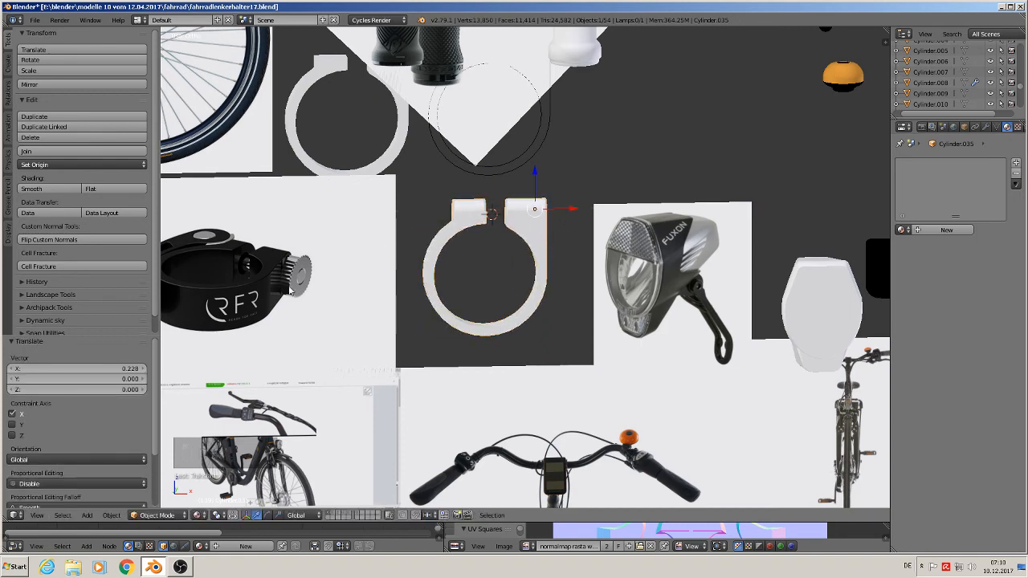
Add a 24-vertex cylinder with the 3D cursor placed beside the clamp's longer end block, and scale it to 0.064.
middle_click_drag(504, 269, 484, 276, "shift")
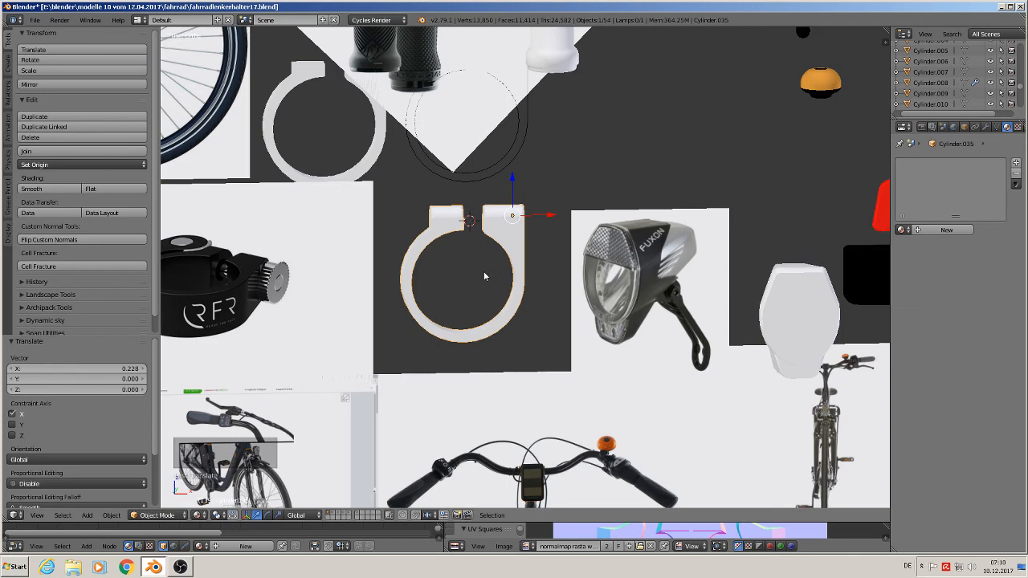
left_click(534, 224)
left_click(87, 515)
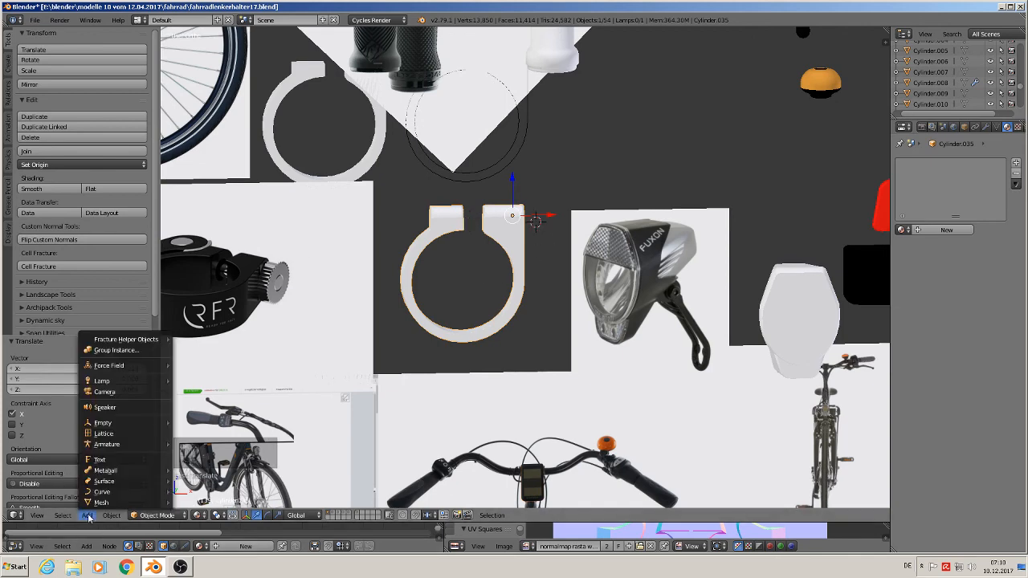
mouse_move(101, 501)
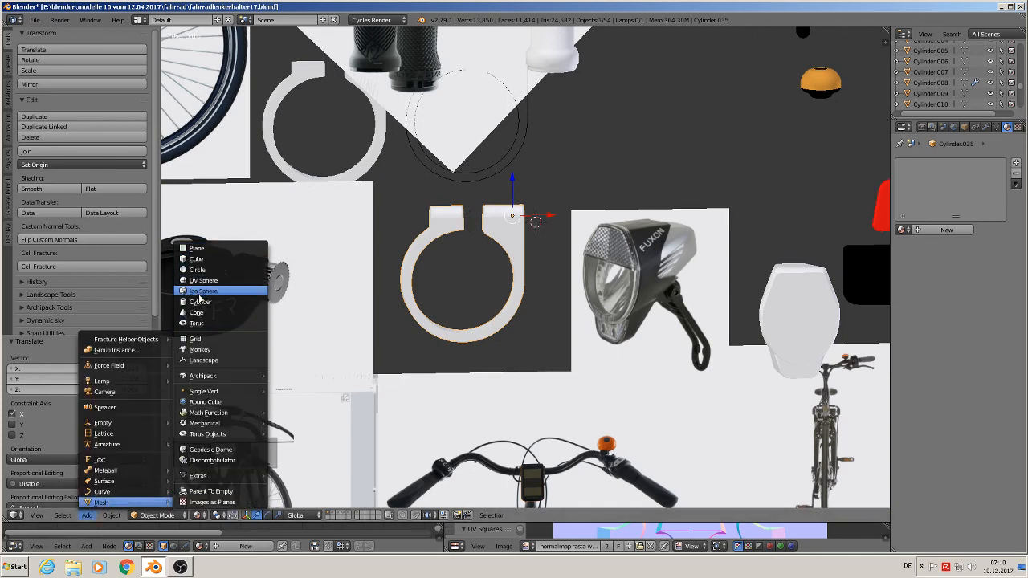
left_click(200, 301)
key("s")
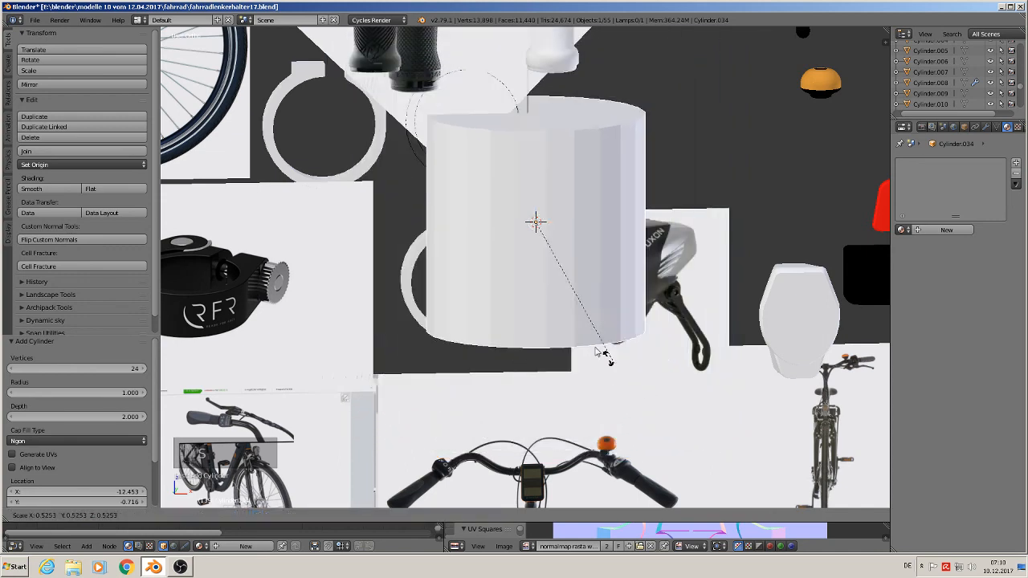
left_click(546, 233)
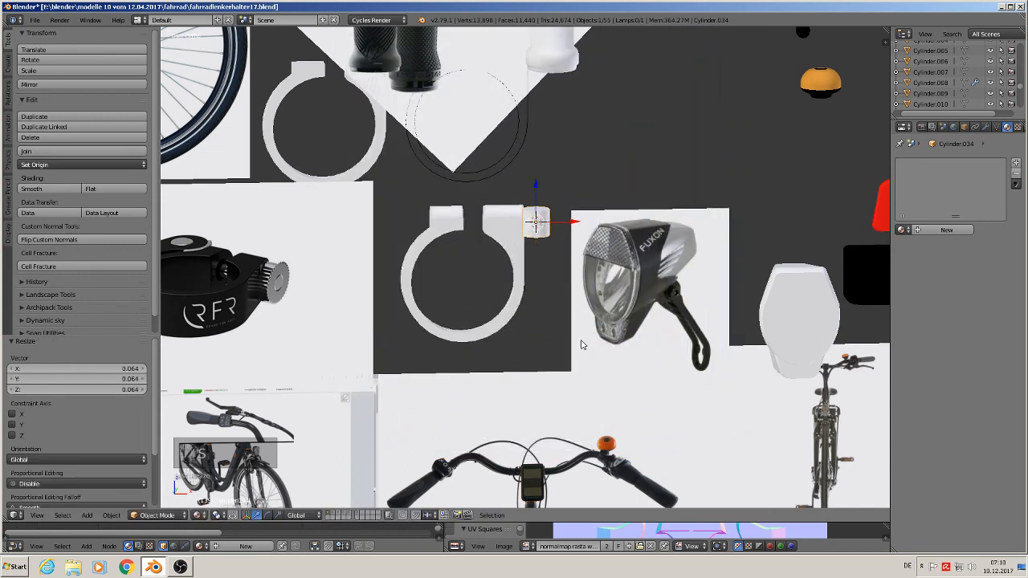
Rotate the new cylinder 90° about the Y axis and scale it by 1.440.
key("r")
key("y")
key("9")
key("0")
key("Return")
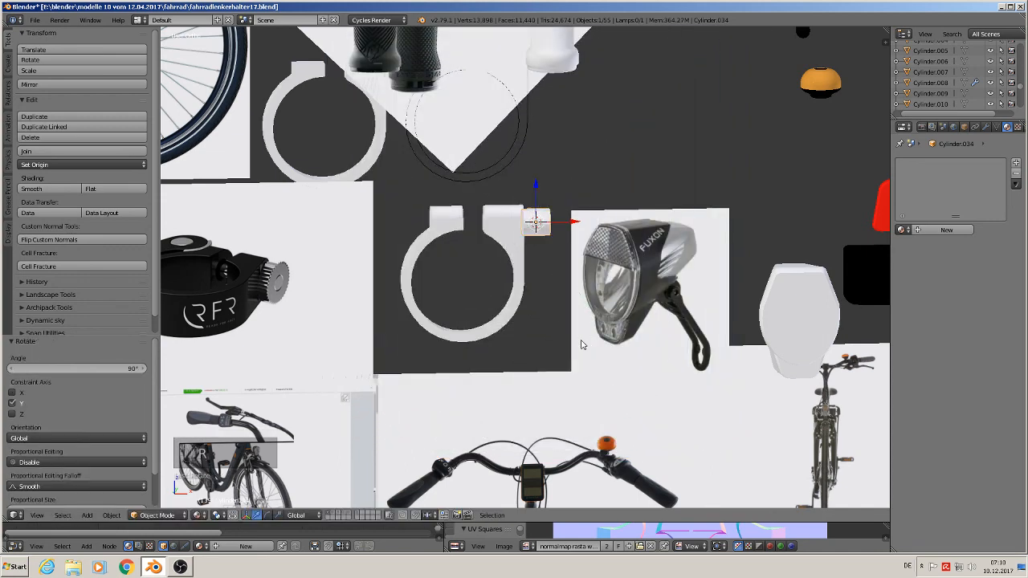
key("KP_1")
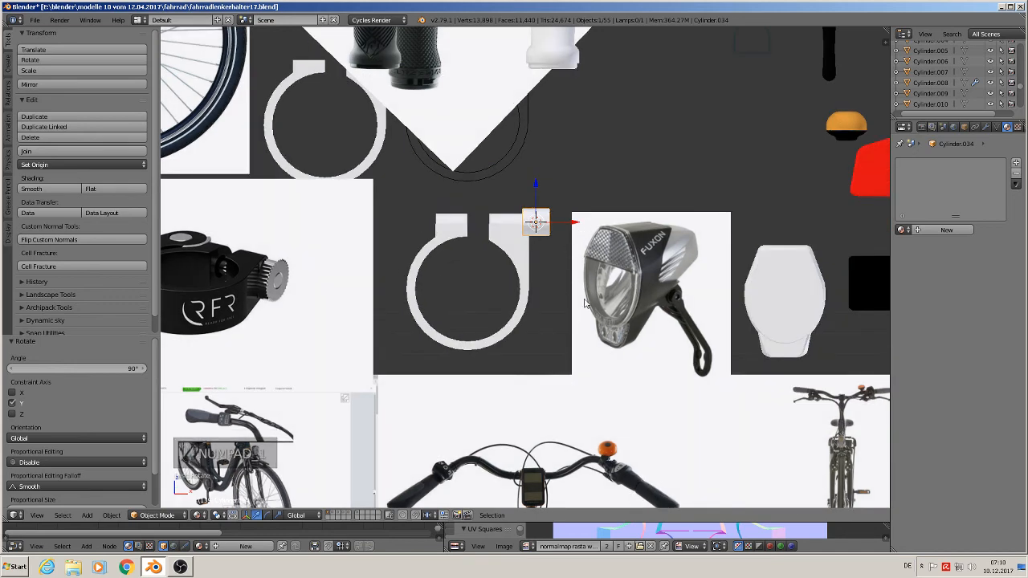
key("s")
left_click(586, 341)
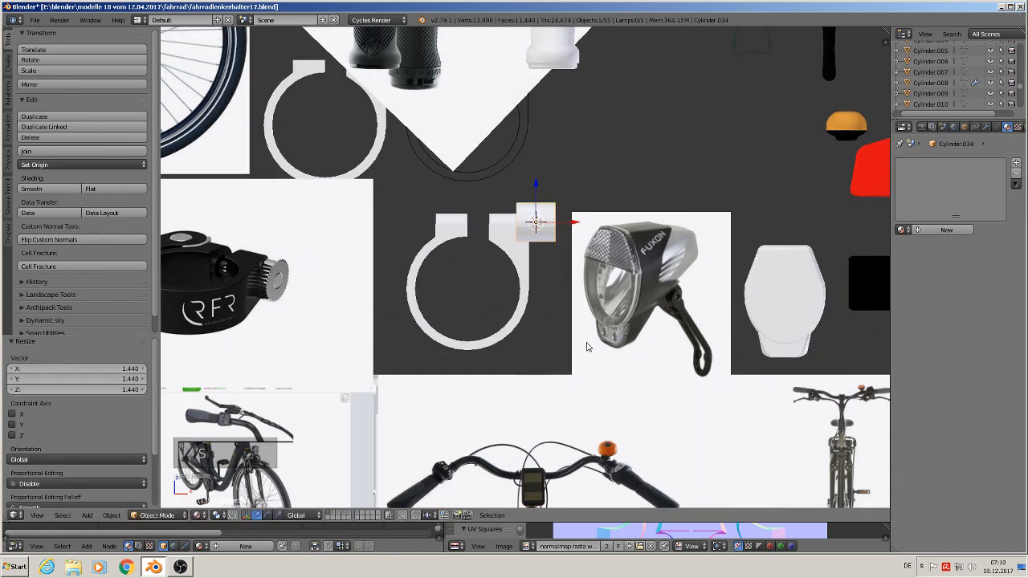
Flatten the cylinder into a thin disc by scaling it to 0.306 along X.
key("s")
key("y")
key("y")
key("y")
key("x")
left_click(564, 253)
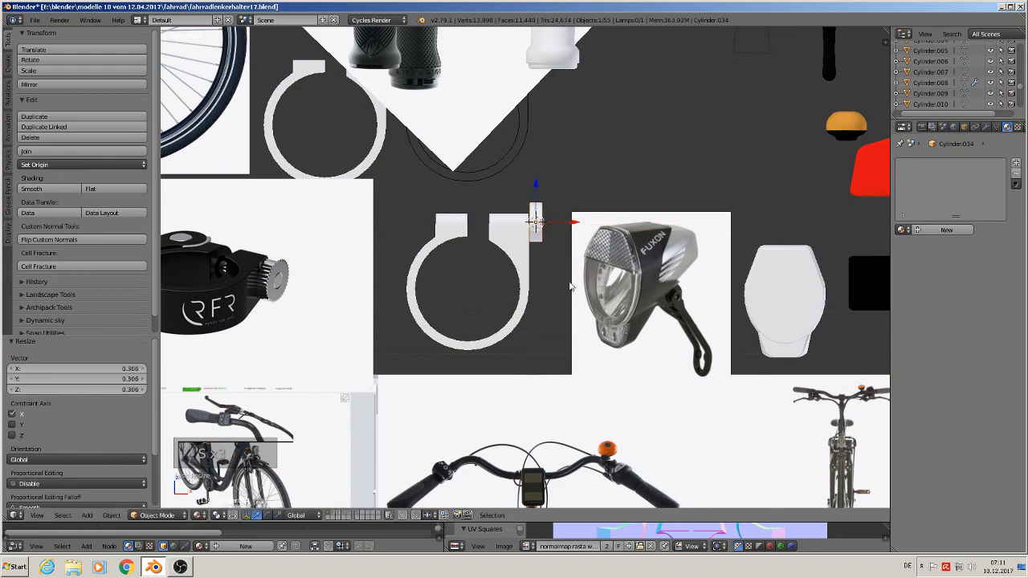
middle_click_drag(572, 288, 473, 325)
Align the disc with the longer end block's rounded end, adjusting it along Z and X and moving it 0.274 along Y.
key("KP_1")
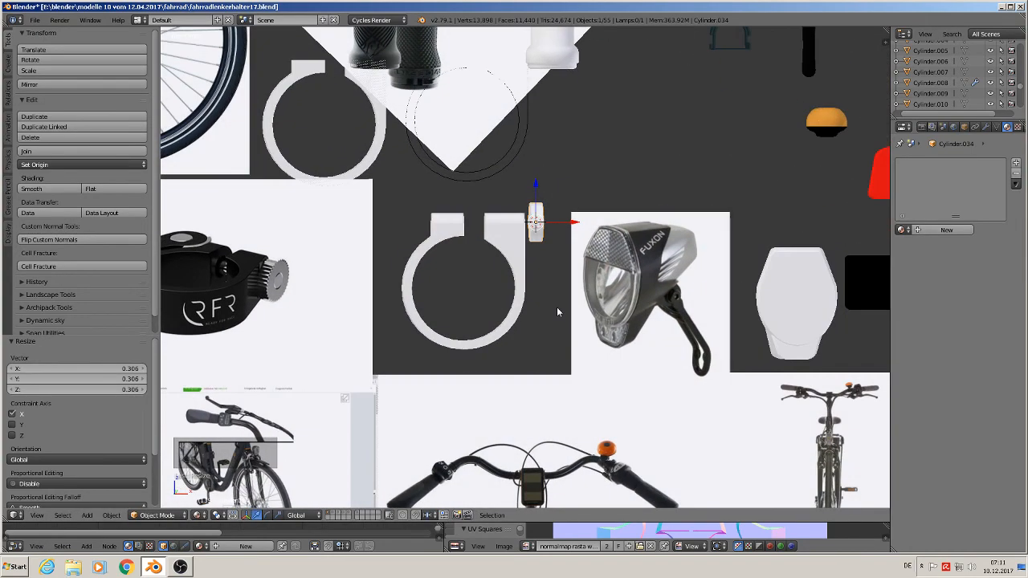
scroll(555, 306, "up", 1)
left_click_drag(529, 164, 528, 178)
left_click_drag(565, 215, 565, 219)
left_click_drag(532, 188, 533, 191)
middle_click_drag(533, 192, 578, 196)
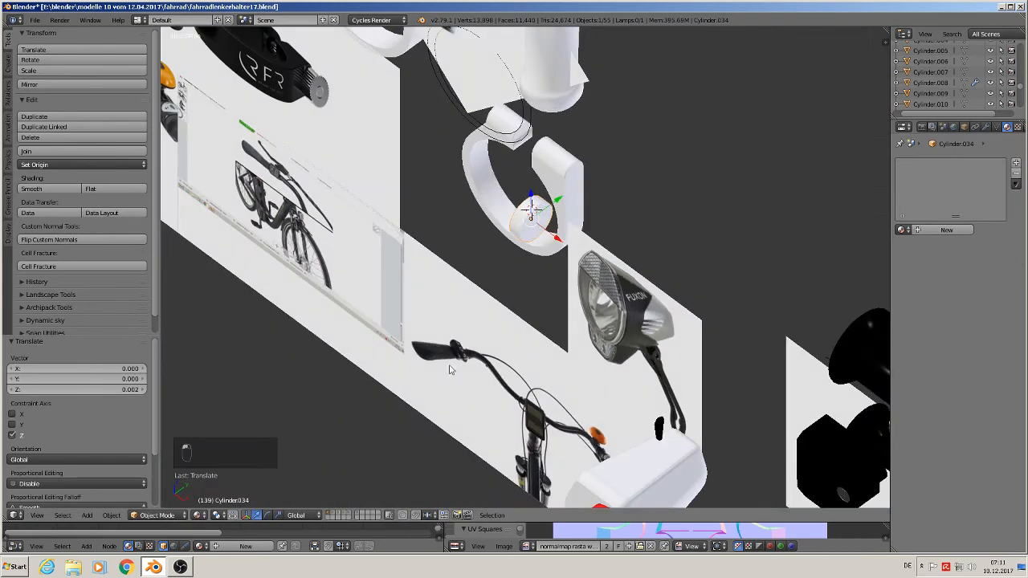
left_click_drag(578, 196, 607, 175)
middle_click_drag(577, 229, 660, 259, "shift")
Scale the disc to 0.584 and raise it 0.041 along Z to fit the clamp's rounded end.
key("s")
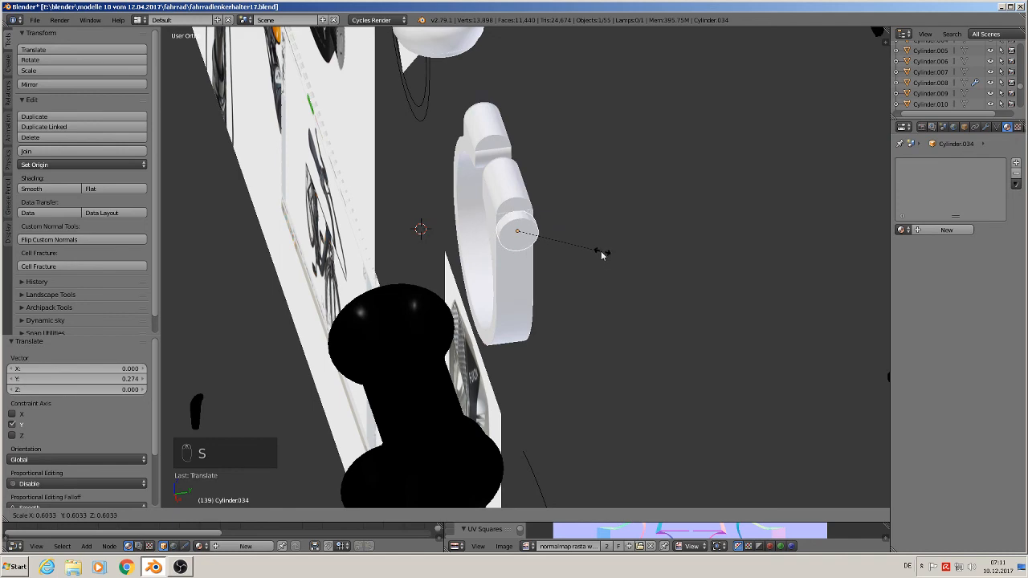
left_click(599, 251)
middle_click_drag(592, 253, 623, 235)
key("g")
key("z")
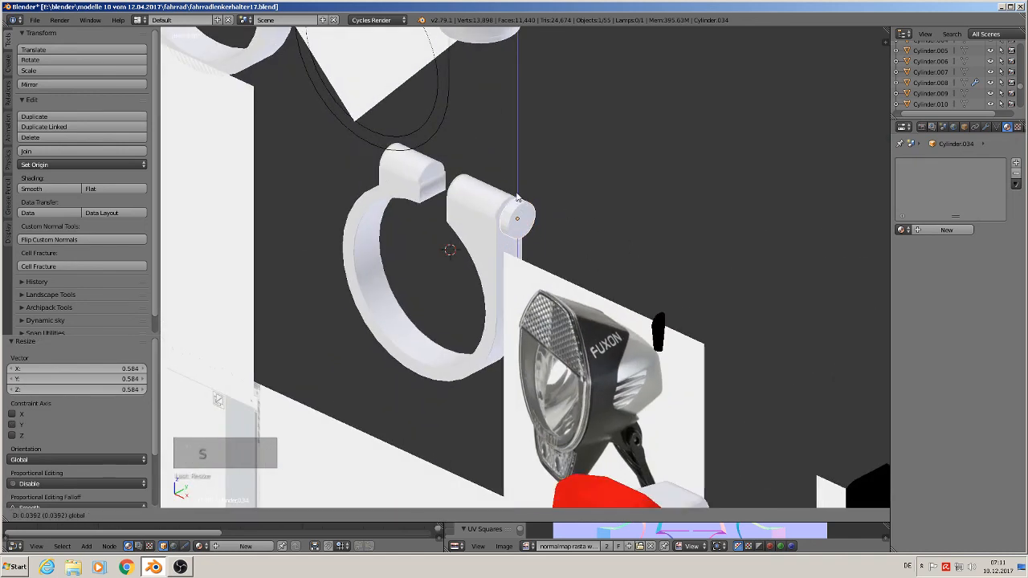
left_click(514, 210)
Move the disc by -0.009 along X so it sits close to the clamp's end face.
middle_click_drag(514, 210, 612, 192)
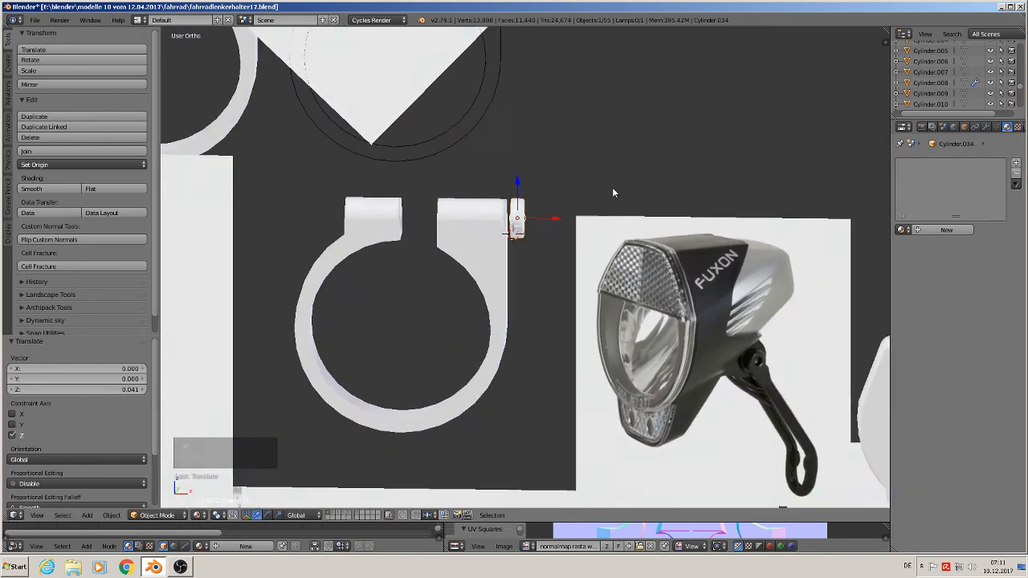
key("g")
key("x")
left_click(552, 214)
Add two supporting edge loops to the disc, one near each face, with the first slid by a factor of 0.875, and return to Object Mode.
scroll(540, 225, "up", 4)
scroll(530, 225, "up", 2)
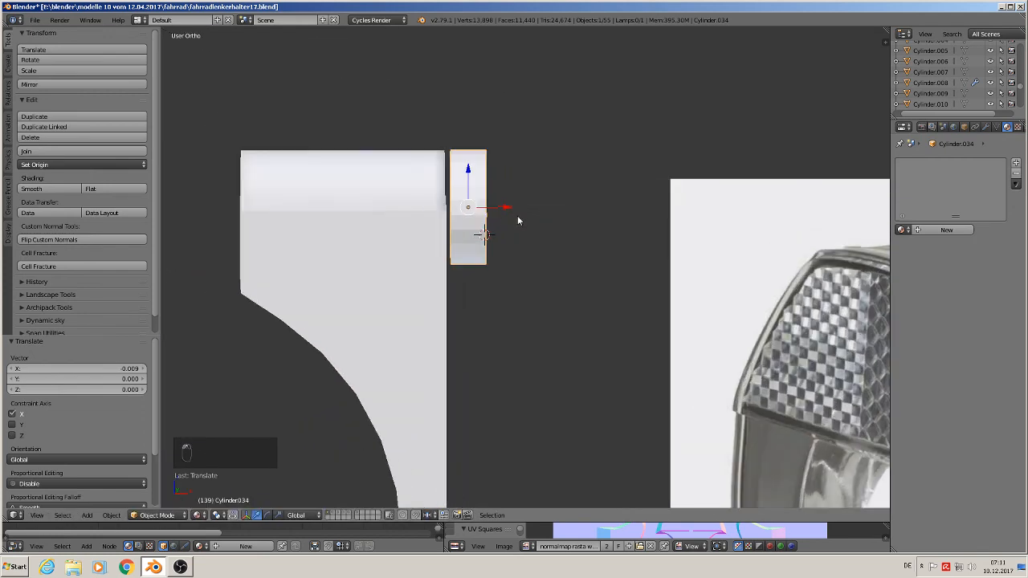
key("Tab")
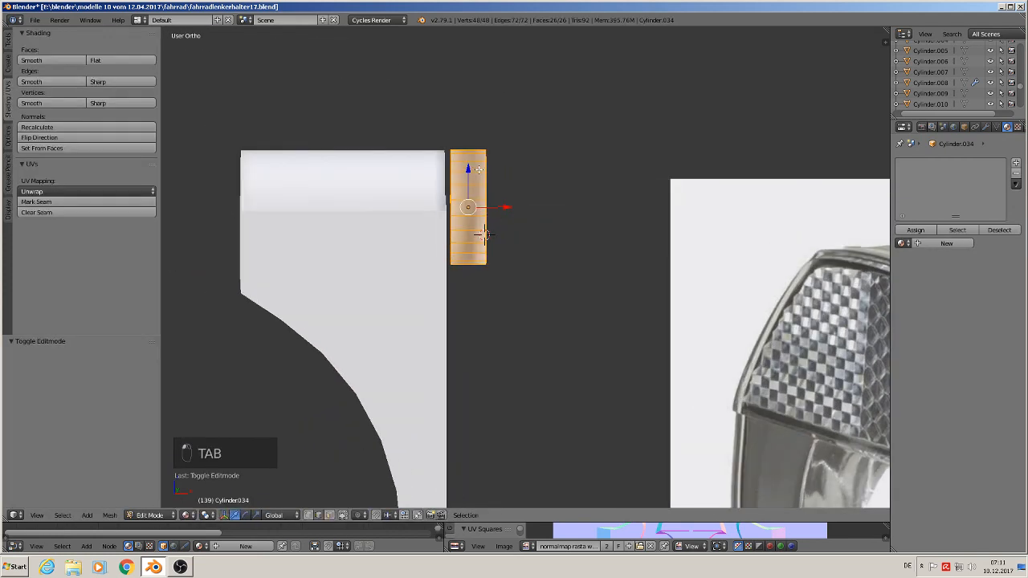
key("ctrl+r")
left_click(484, 233)
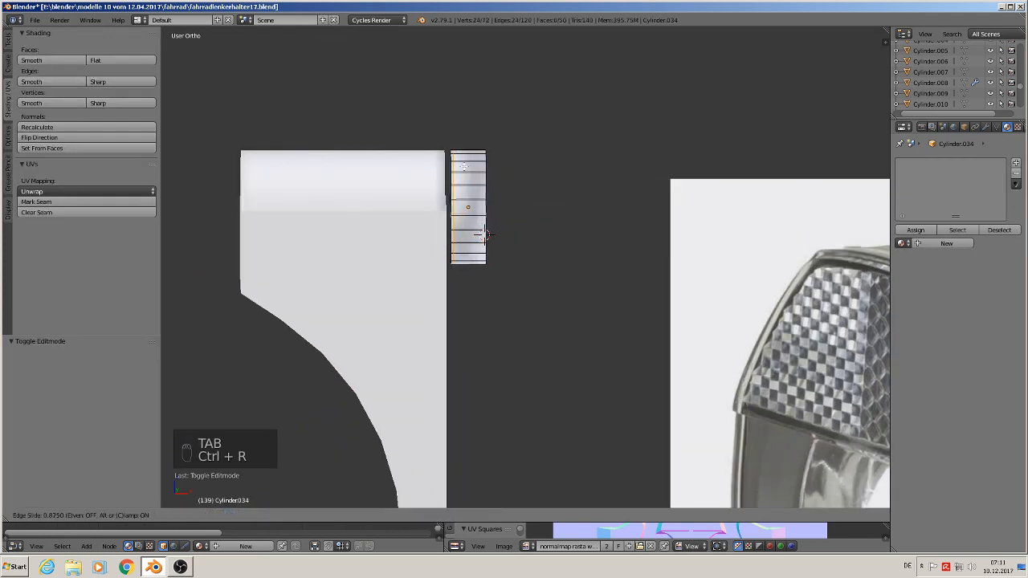
left_click(483, 234)
key("ctrl+r")
left_click(483, 164)
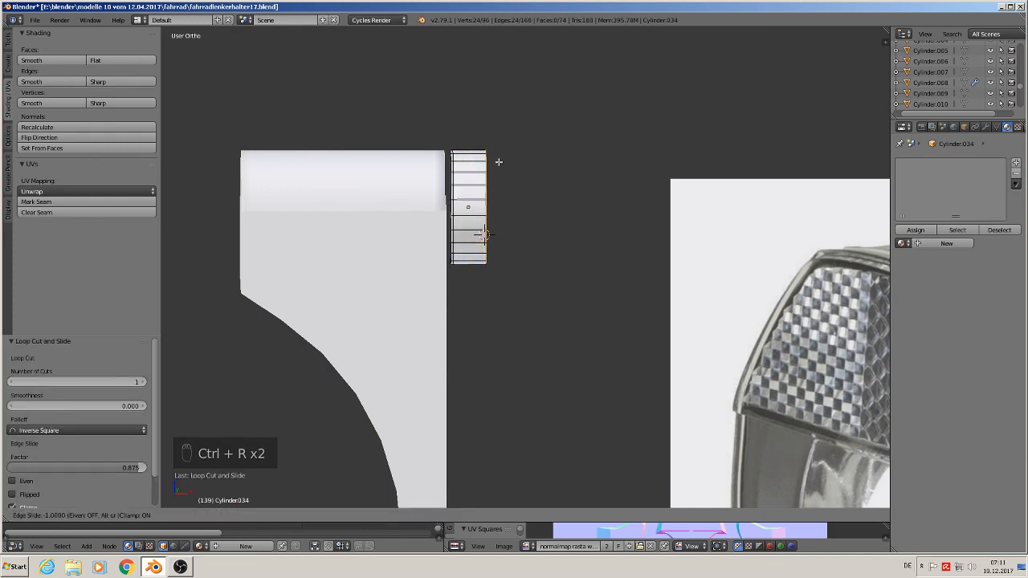
left_click(494, 162)
middle_click_drag(514, 248, 466, 291)
key("Tab")
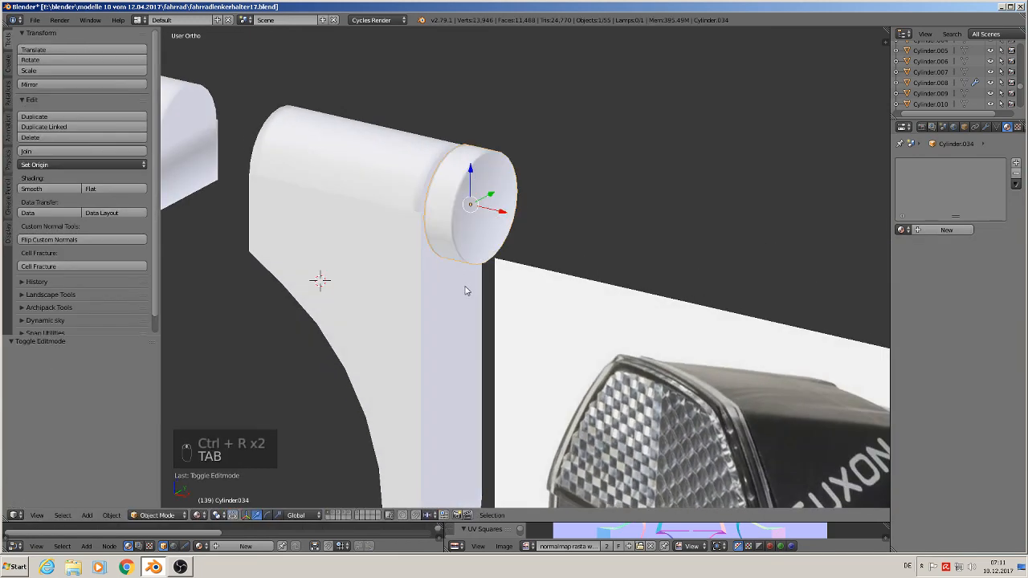
scroll(465, 290, "down", 3)
scroll(483, 305, "down", 6)
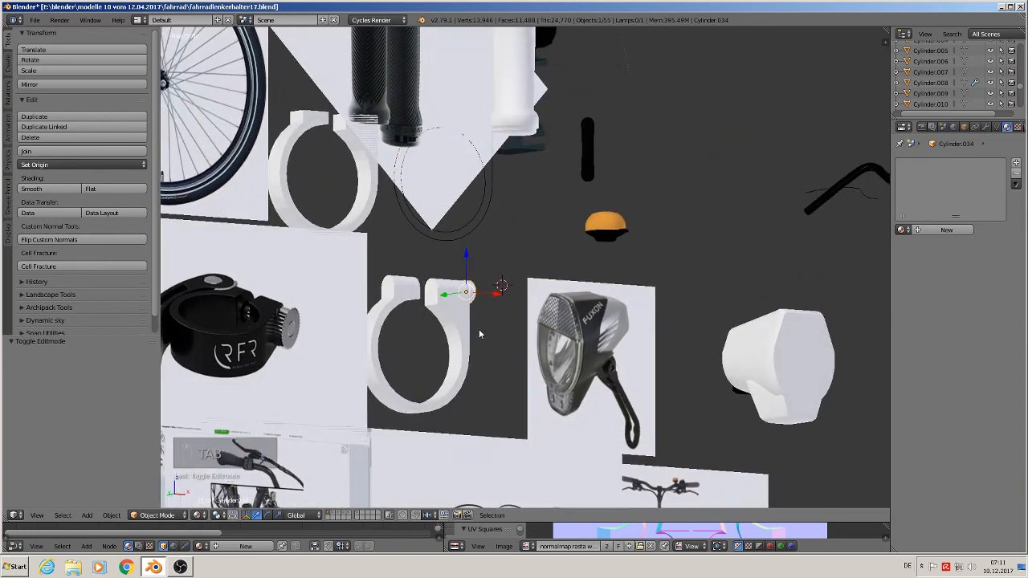
middle_click_drag(478, 330, 754, 225, "shift")
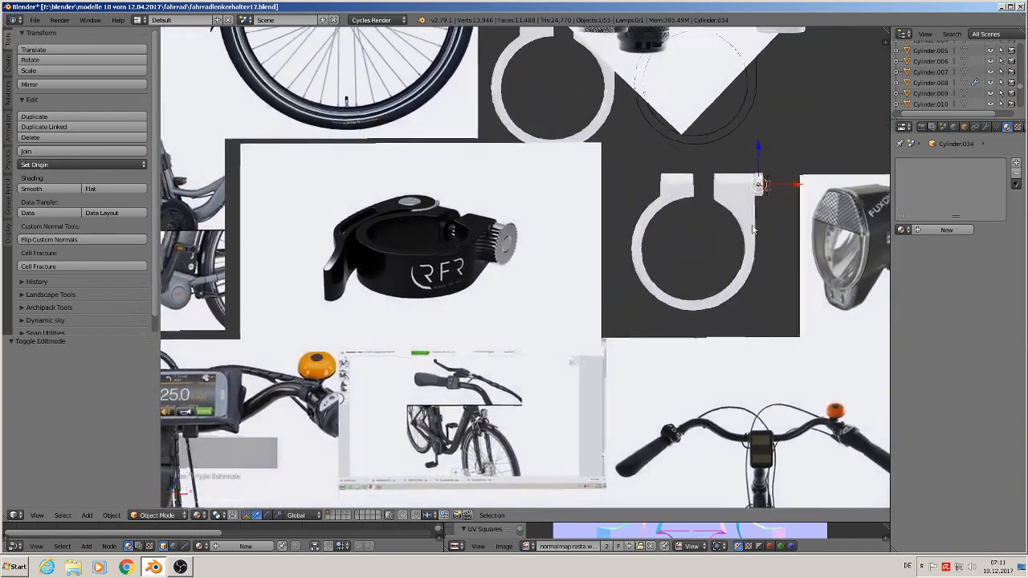
Join the adjusting nut disc with the ring clamp into one object.
scroll(743, 212, "down", 1)
right_click(742, 212, "shift")
left_click(50, 151)
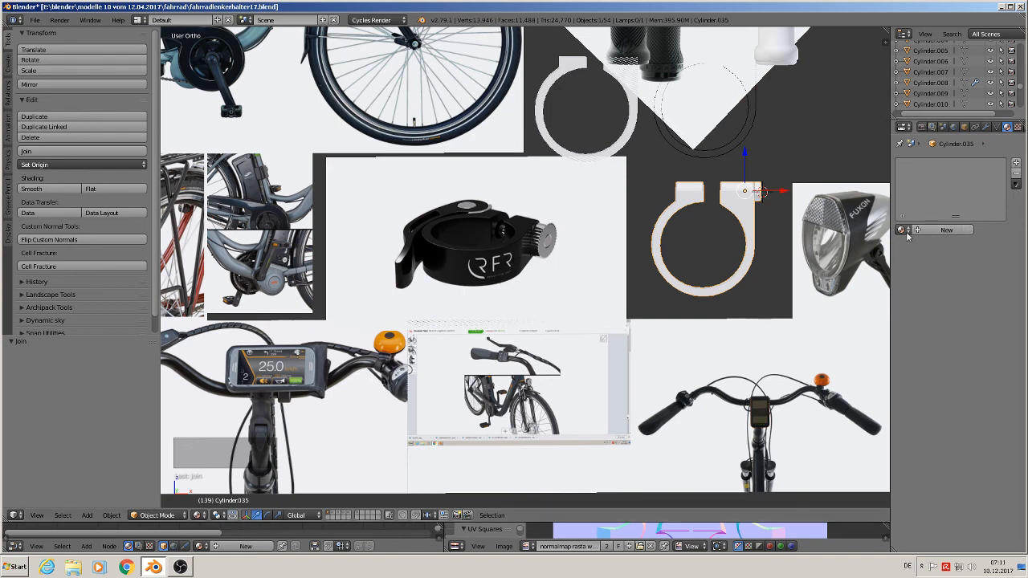
Add a material to the joined clamp and replace it with the existing "black metall glossy" material.
left_click(939, 231)
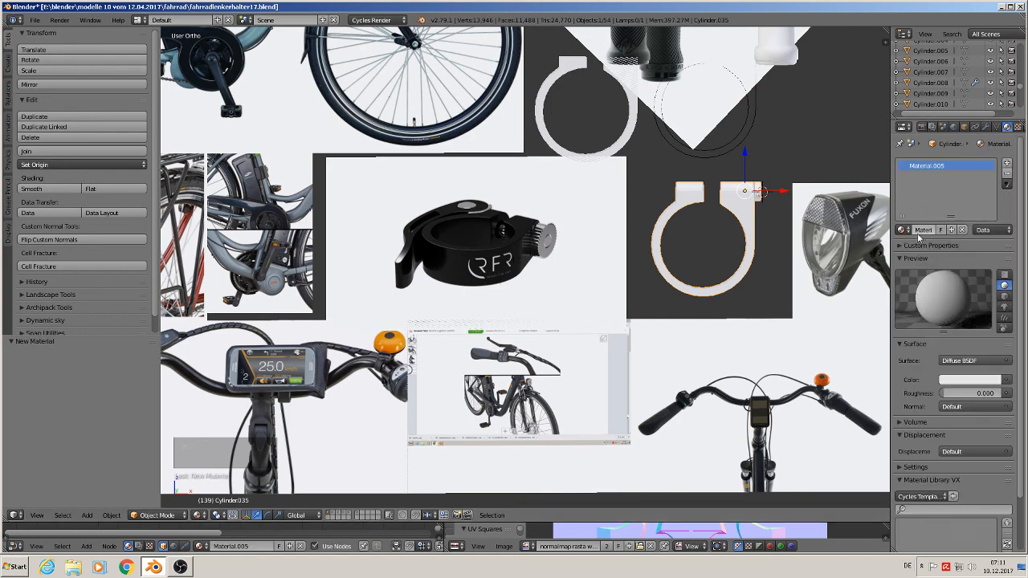
left_click(905, 230)
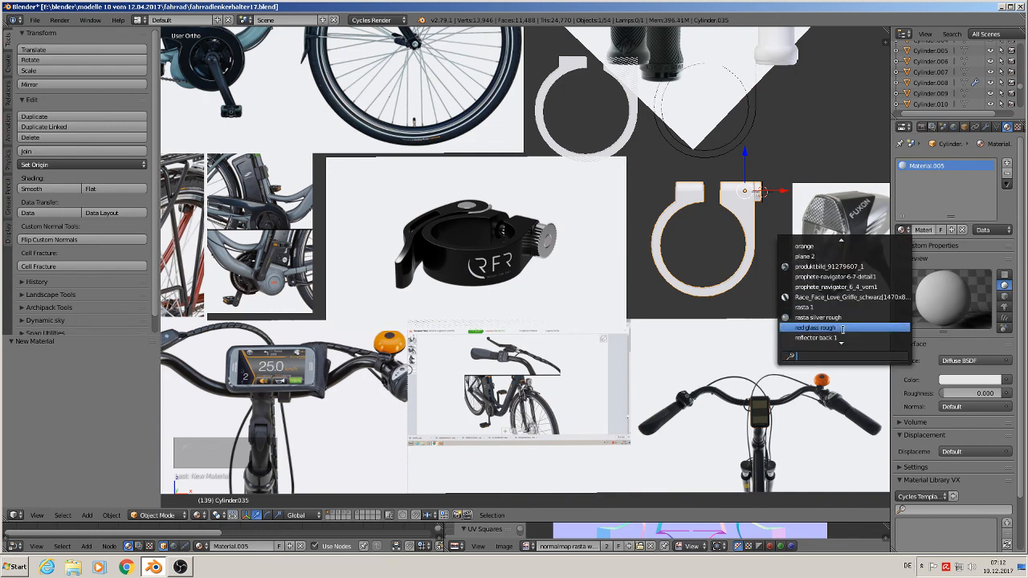
scroll(844, 330, "down", 5)
scroll(848, 317, "up", 9)
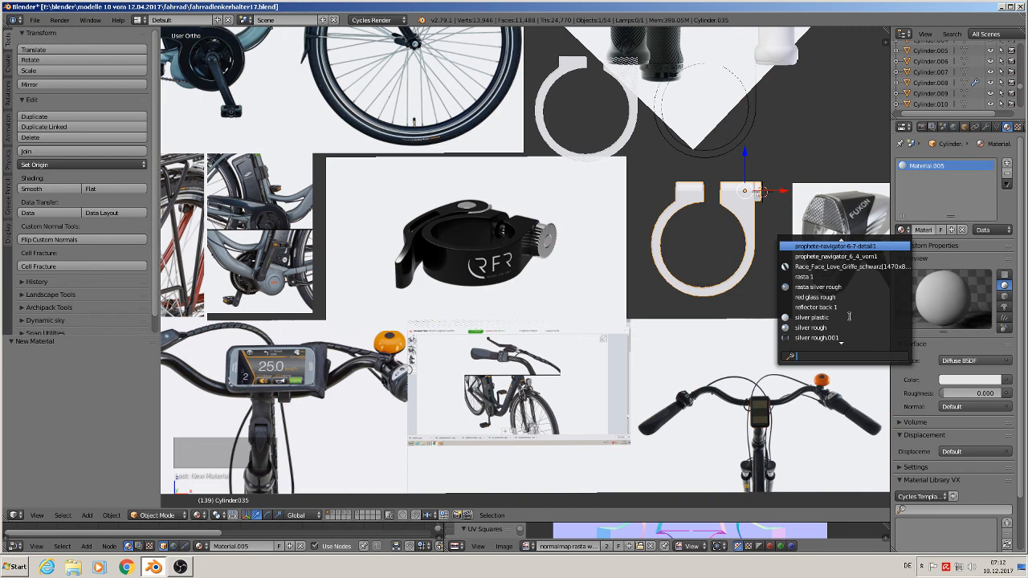
scroll(847, 313, "up", 10)
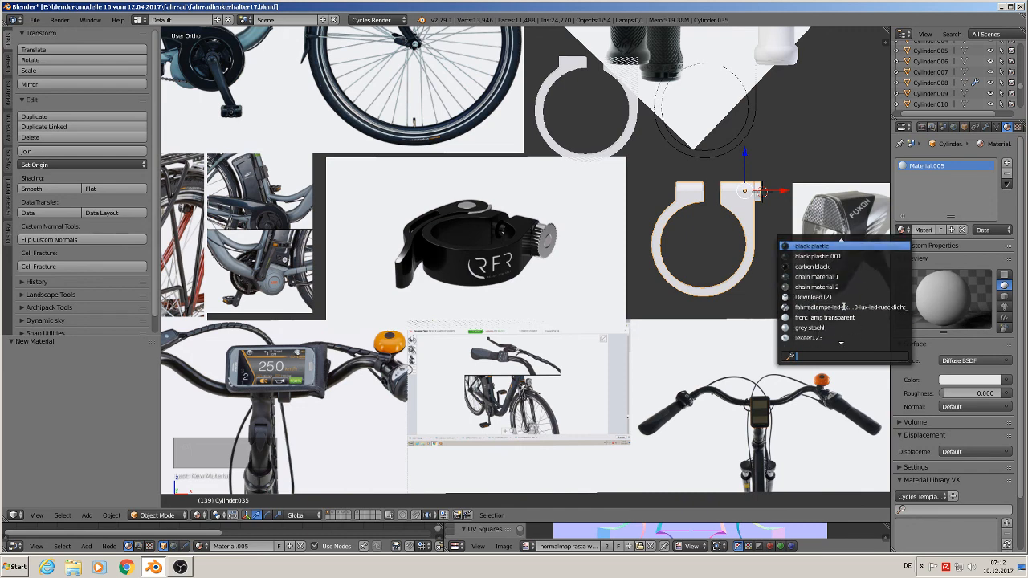
scroll(845, 301, "up", 4)
left_click(846, 277)
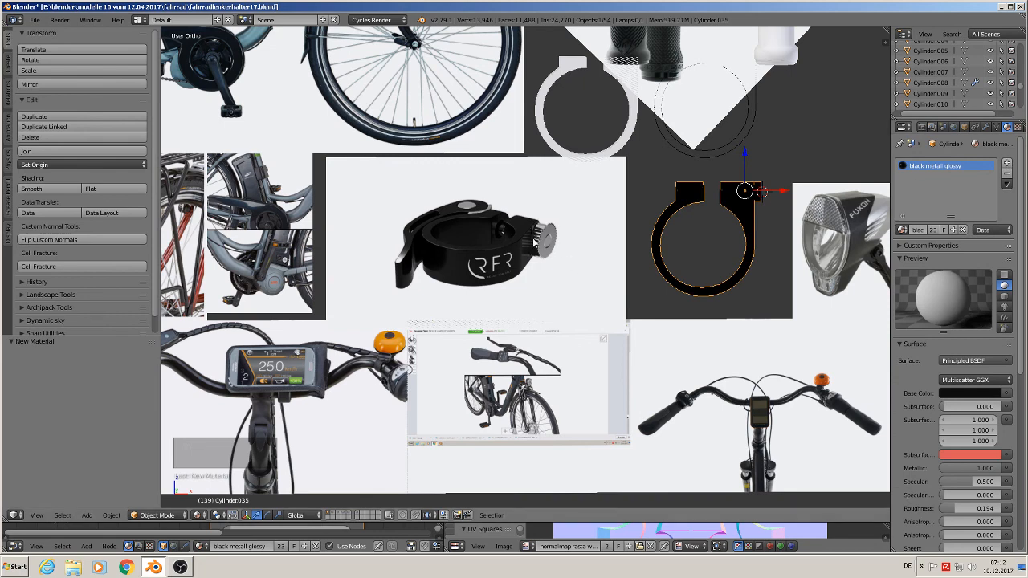
Add a second material slot to the clamp with a new material named "silver metall glossy".
left_click(1006, 165)
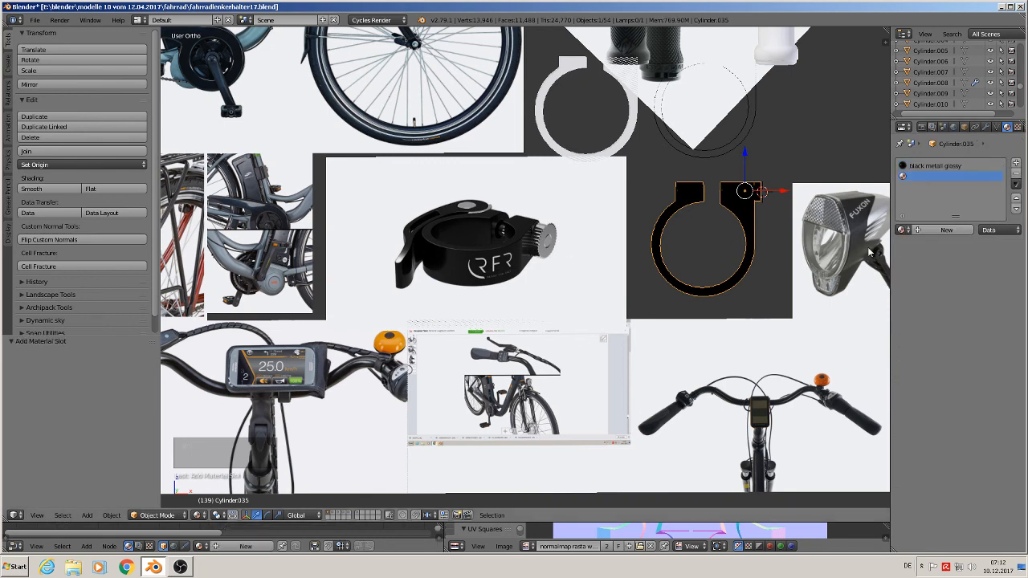
left_click(899, 230)
type("sil")
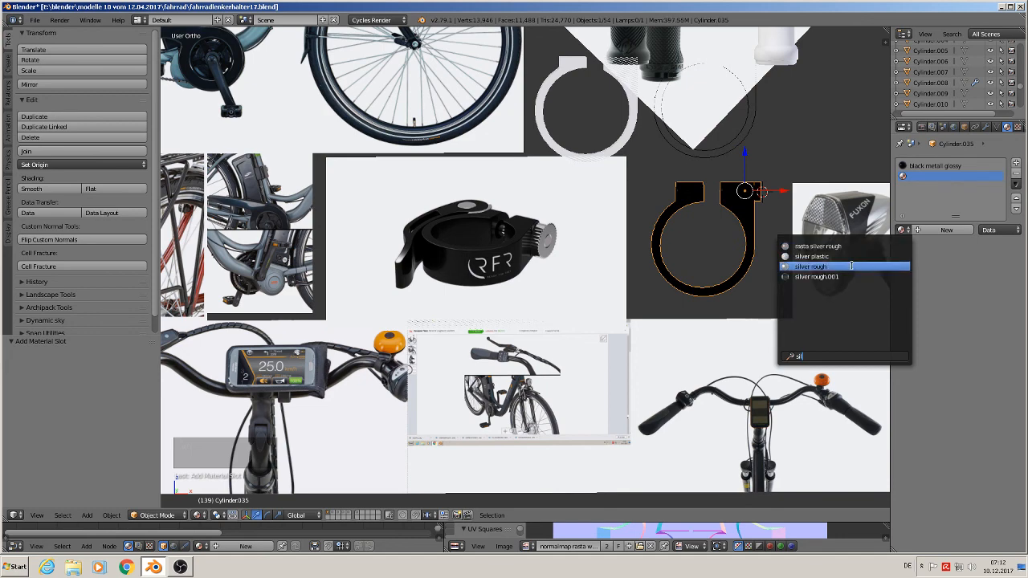
left_click(940, 199)
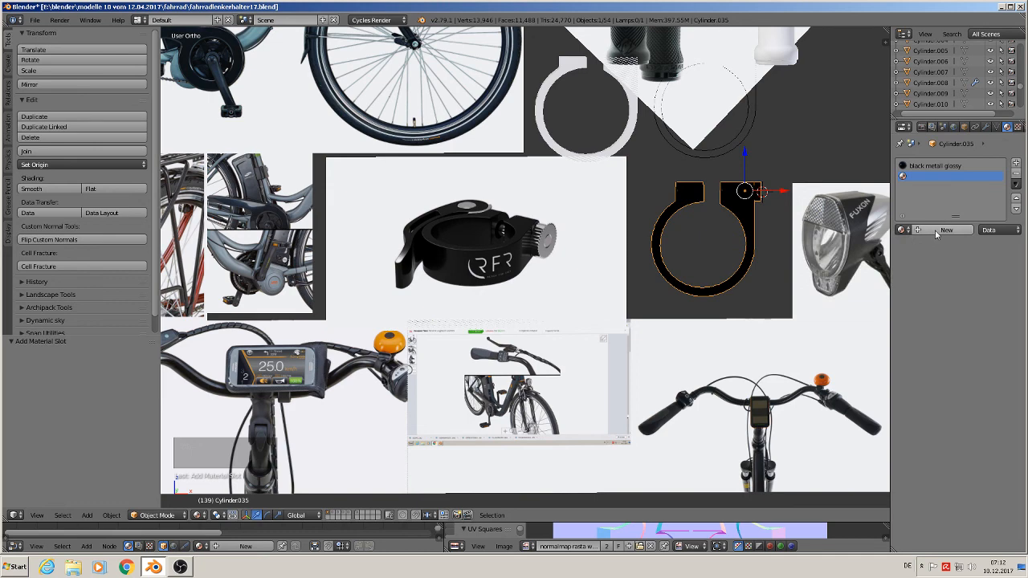
left_click(936, 231)
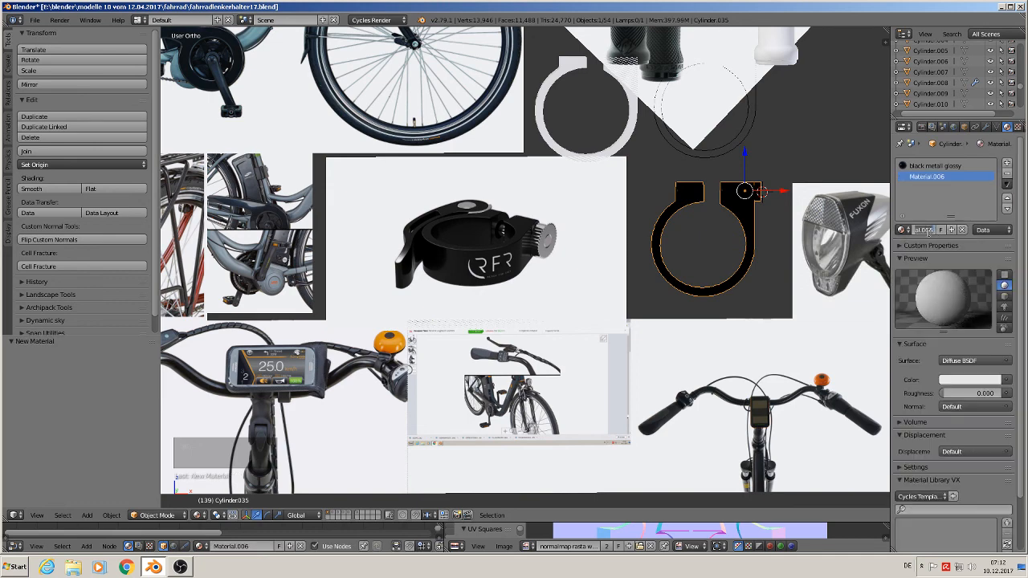
type("silver metall glossy")
key("Return")
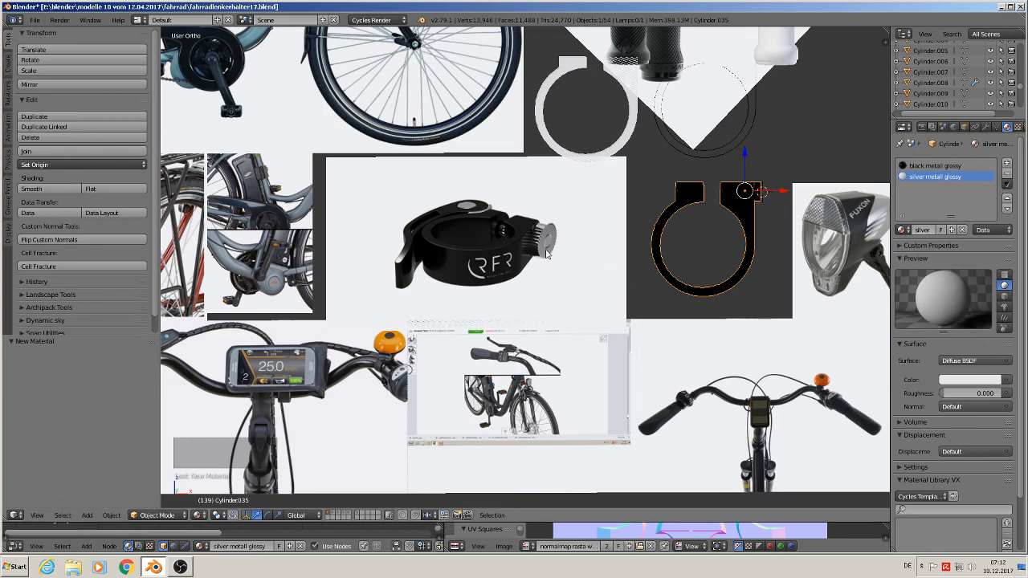
Assign the "silver metall glossy" material to all linked faces of the adjusting nut disc in Edit Mode.
scroll(786, 197, "up", 6)
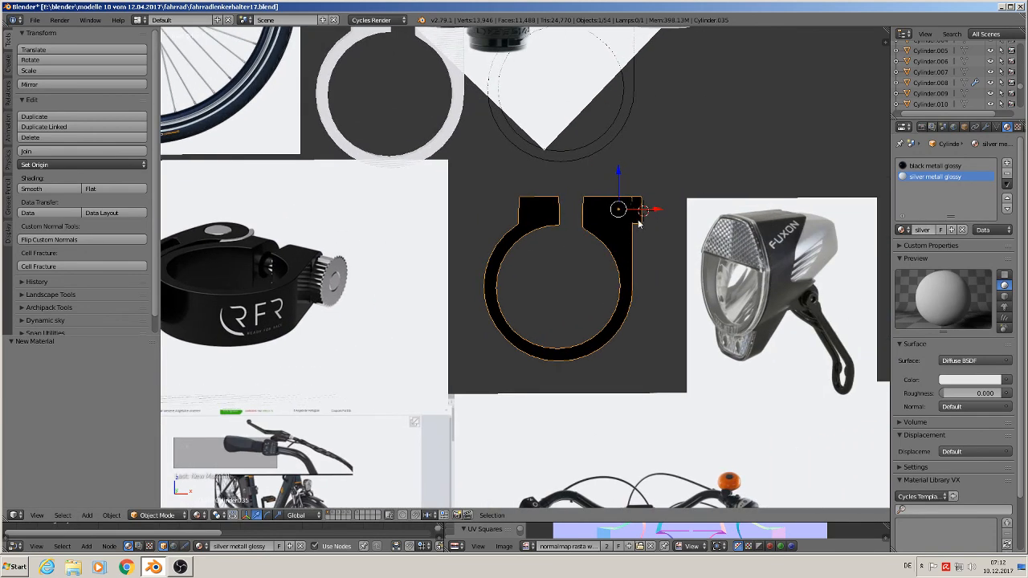
key("Tab")
key("a")
key("a")
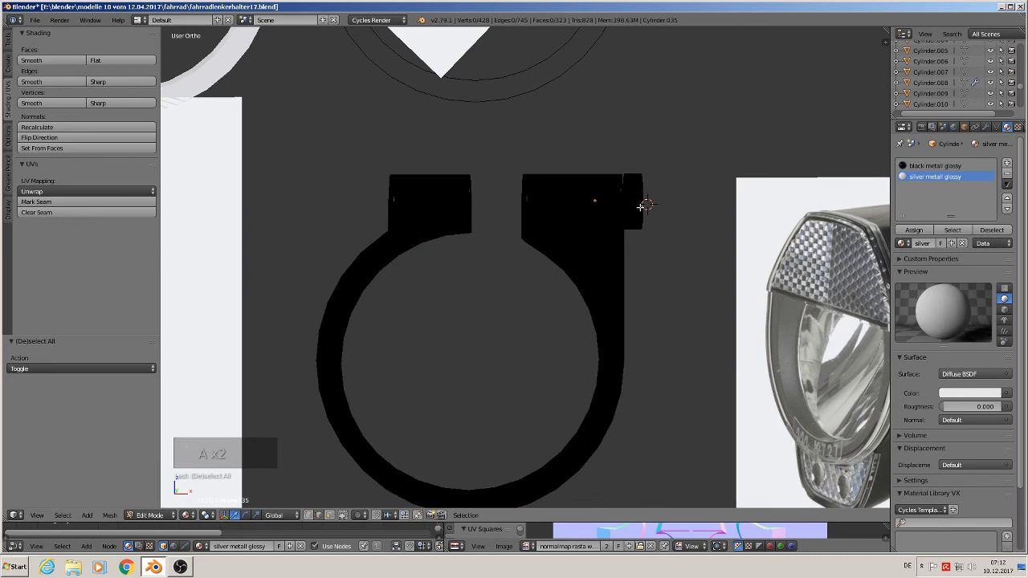
key("l")
left_click(911, 230)
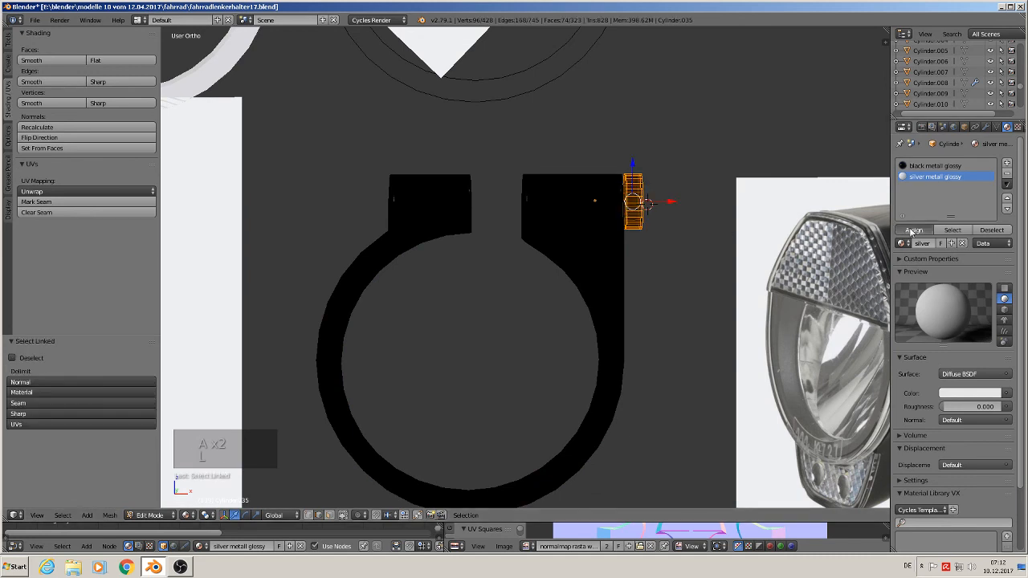
Change the silver material's surface shader to Principled BSDF and set Metallic to 1.000.
left_click(982, 376)
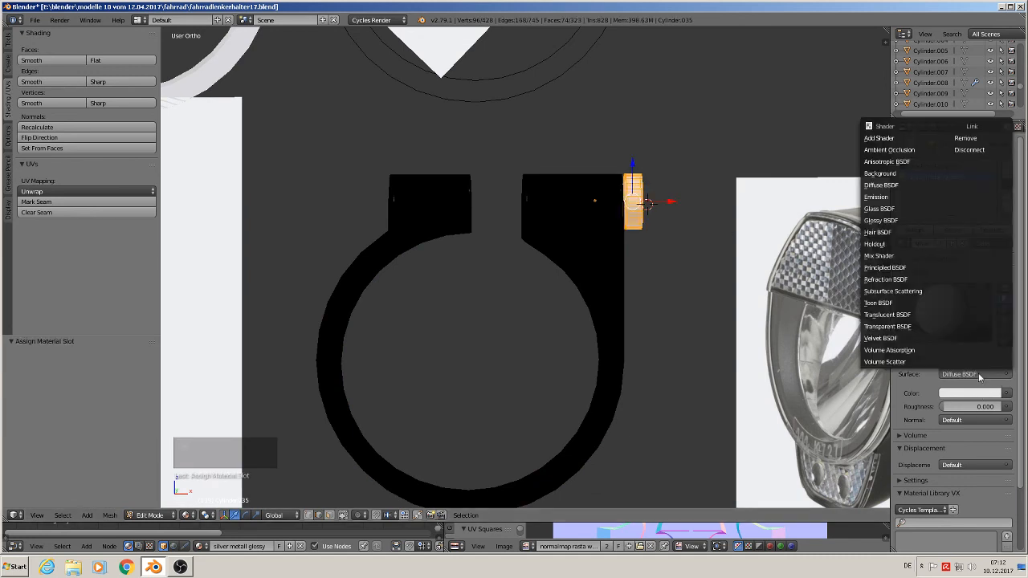
left_click(916, 276)
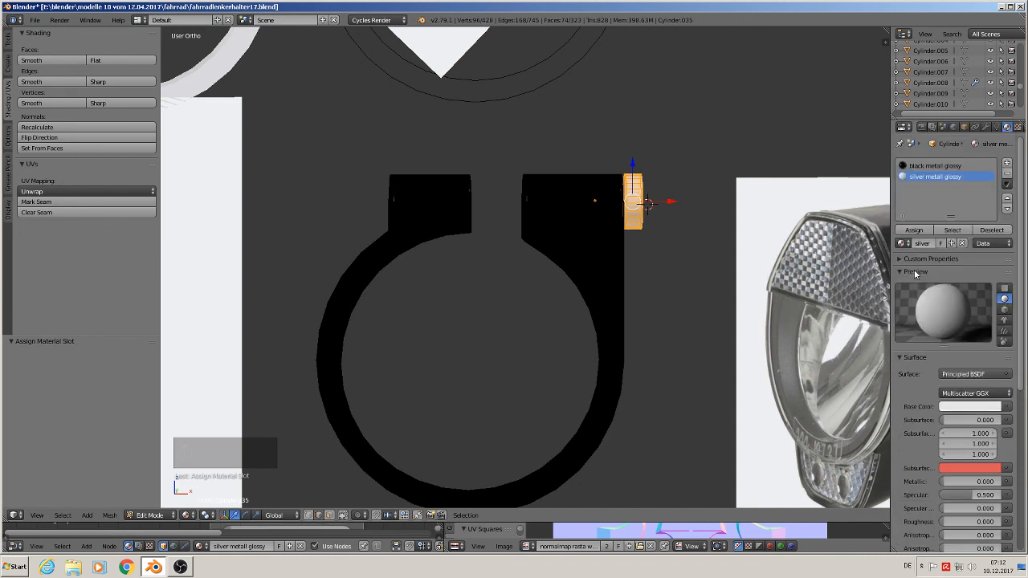
scroll(964, 392, "down", 3)
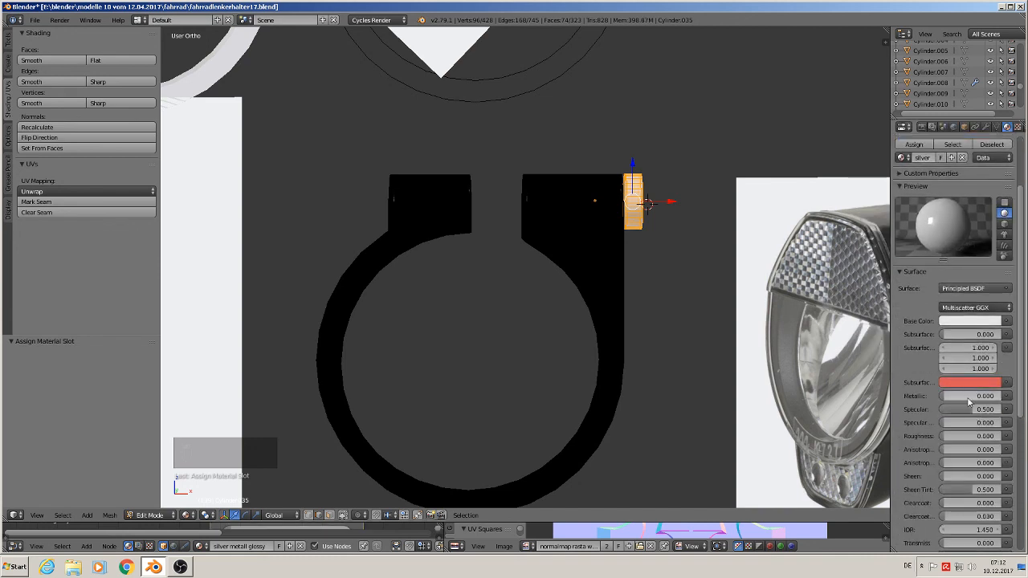
left_click(960, 396)
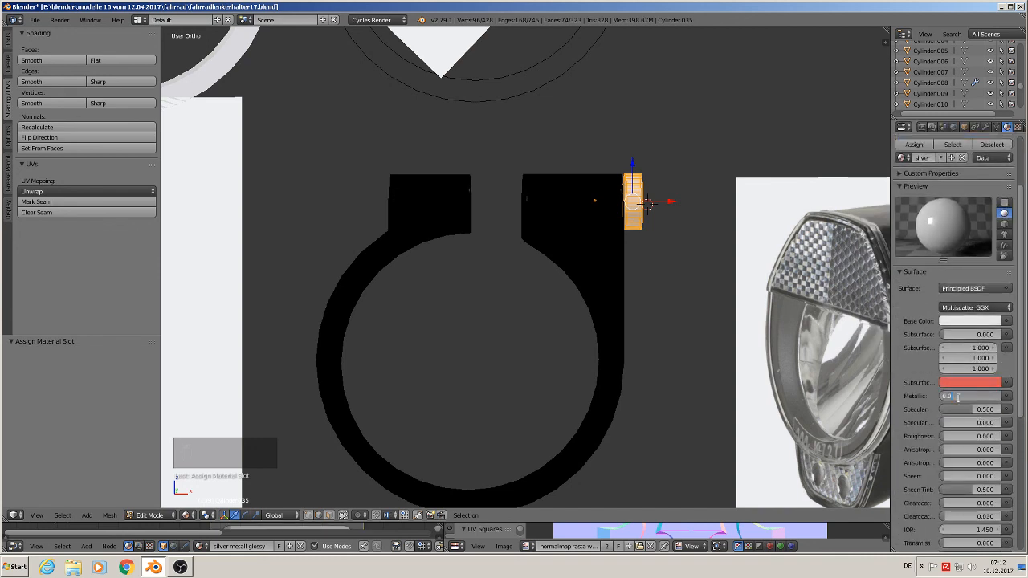
key("Return")
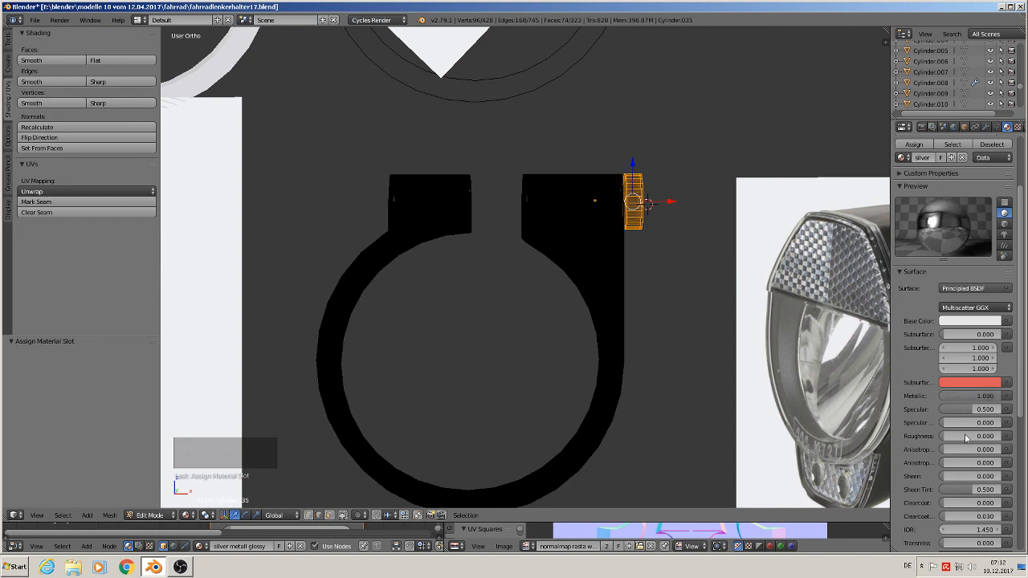
Set the silver material's roughness to 0.222 and return to Object Mode.
left_click(966, 437)
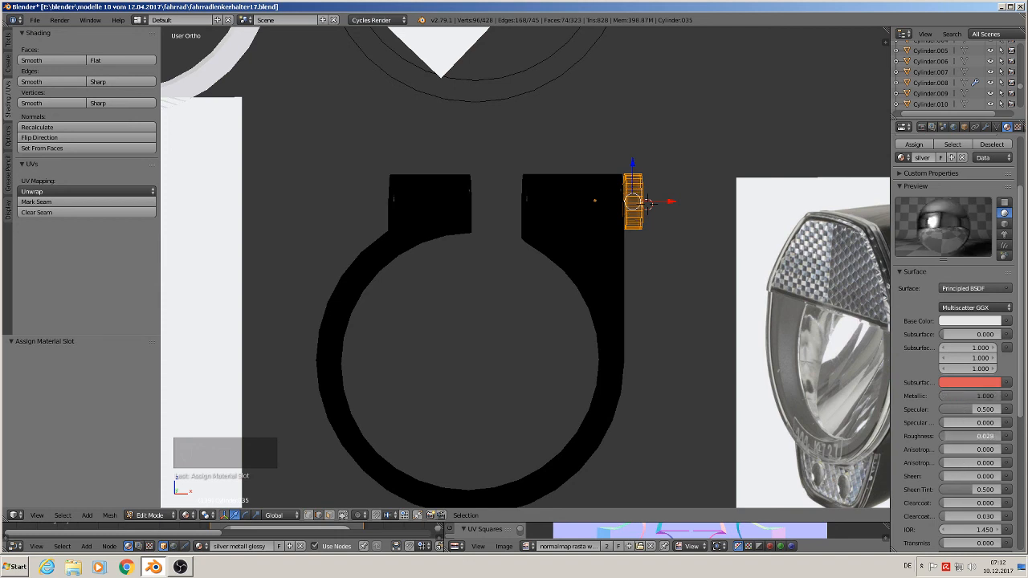
left_click_drag(966, 437, 951, 439)
left_click(951, 439)
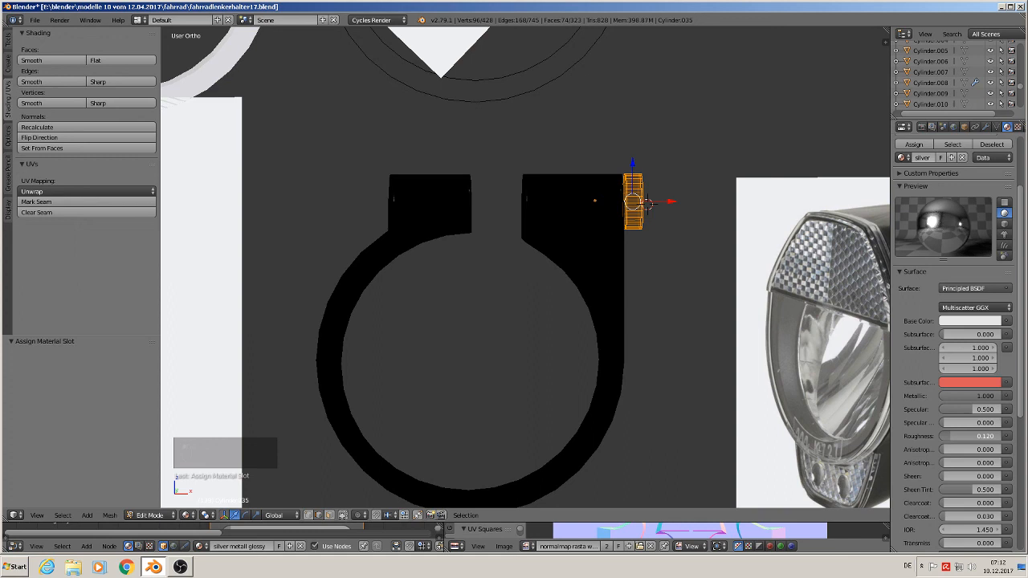
left_click(954, 424)
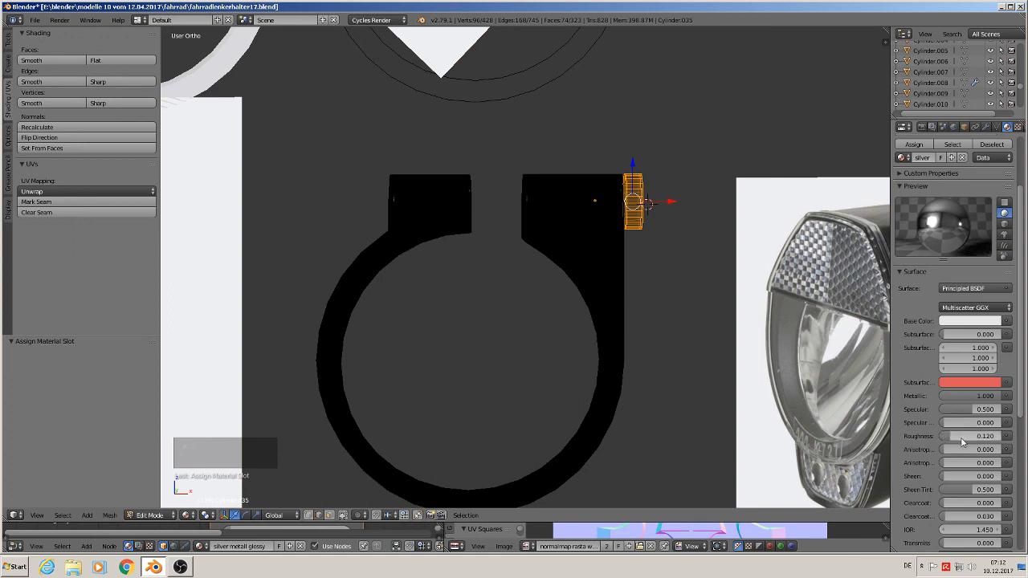
left_click_drag(961, 441, 954, 436)
scroll(680, 261, "down", 3)
key("Tab")
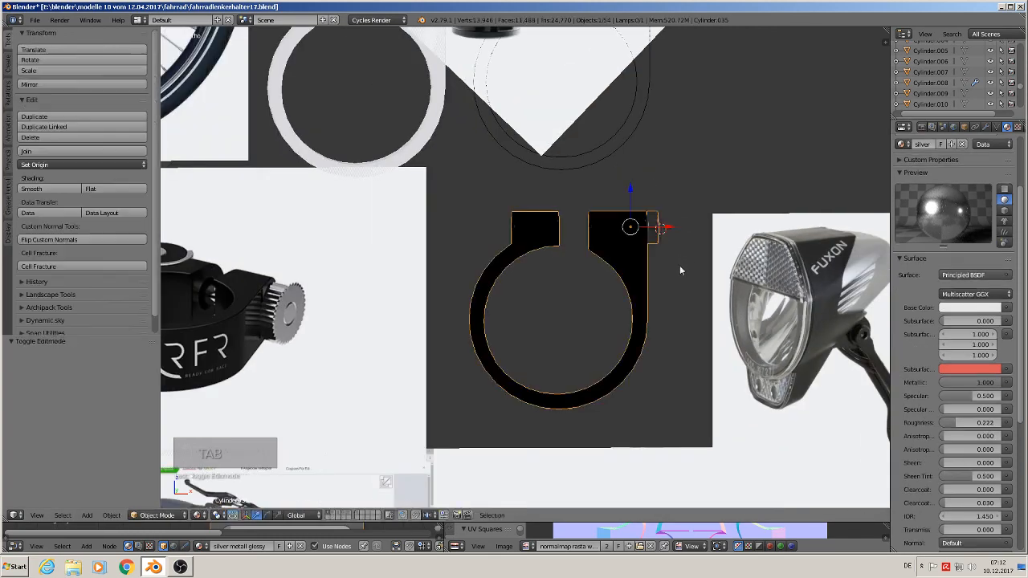
Reopen the clamp in Edit Mode and switch to face selection with the disc's clamp-facing side in view.
middle_click_drag(679, 266, 656, 273)
scroll(656, 273, "down", 2)
middle_click_drag(620, 319, 729, 247, "shift")
key("KP_1")
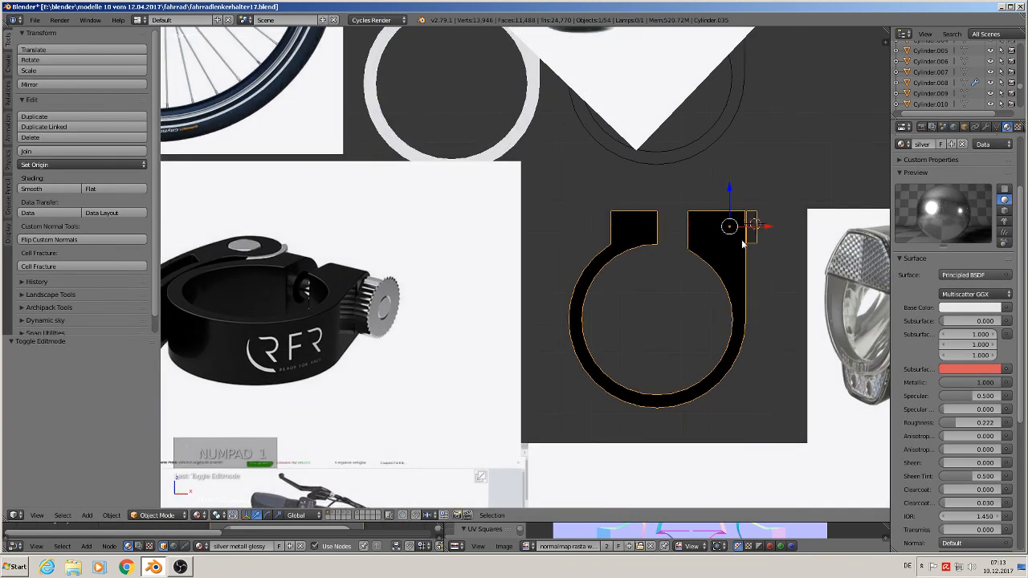
scroll(741, 240, "up", 3)
right_click(747, 215)
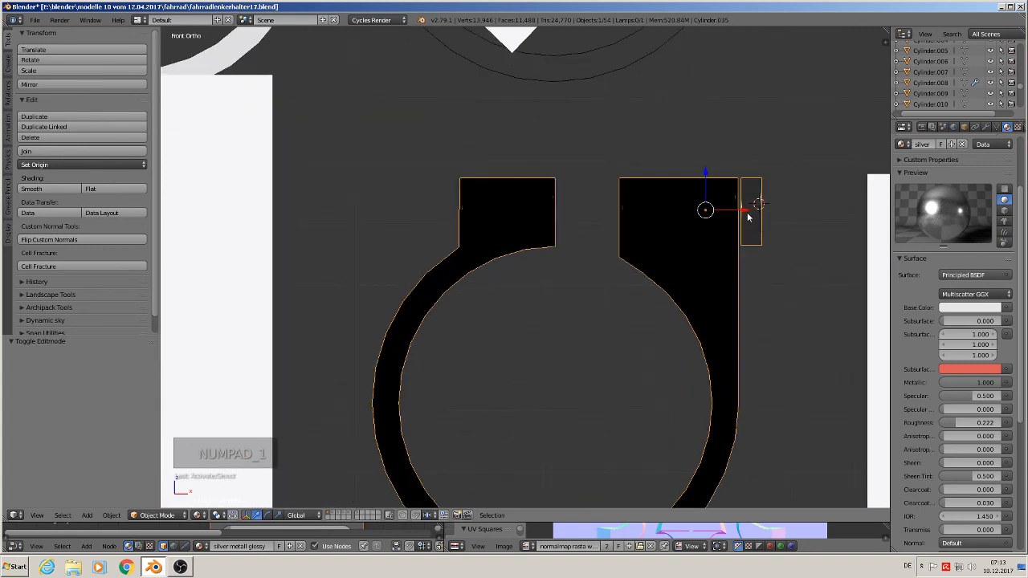
key("Tab")
middle_click_drag(746, 215, 777, 231)
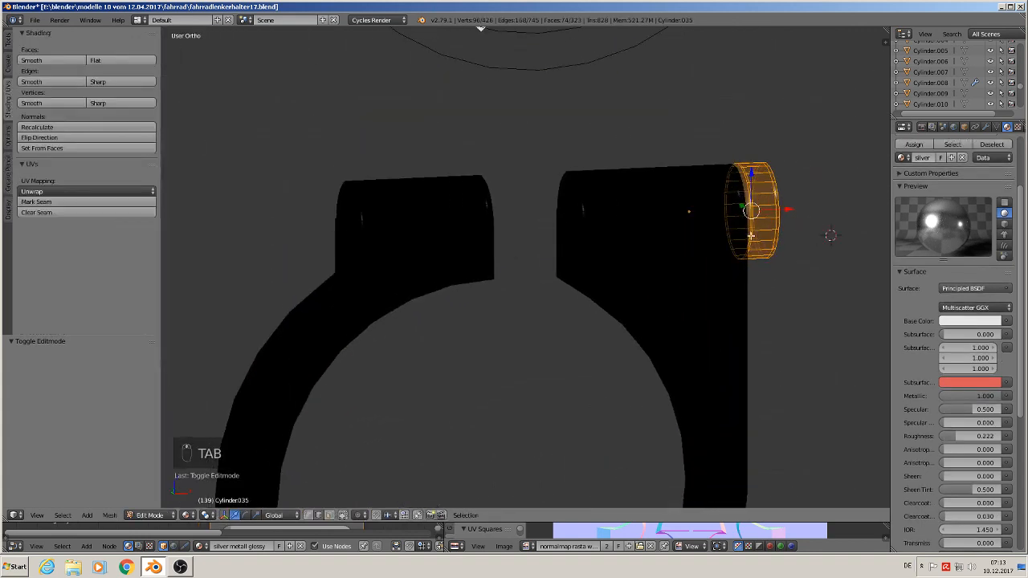
left_click(329, 515)
Extrude the disc's face that points toward the clamp block and scale the new face to 0.5.
right_click(739, 200)
right_click(749, 200)
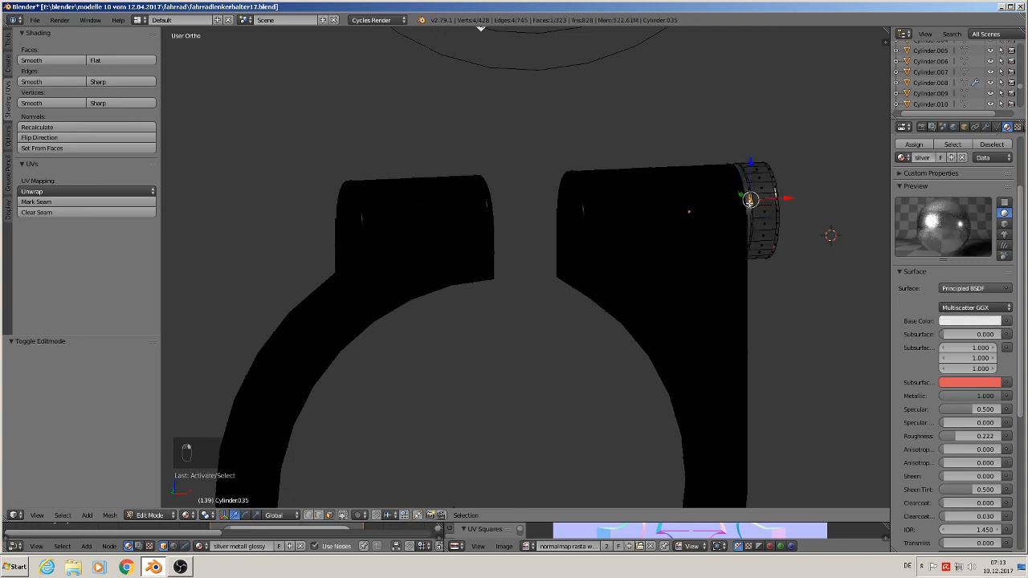
scroll(746, 238, "up", 2)
right_click(730, 166)
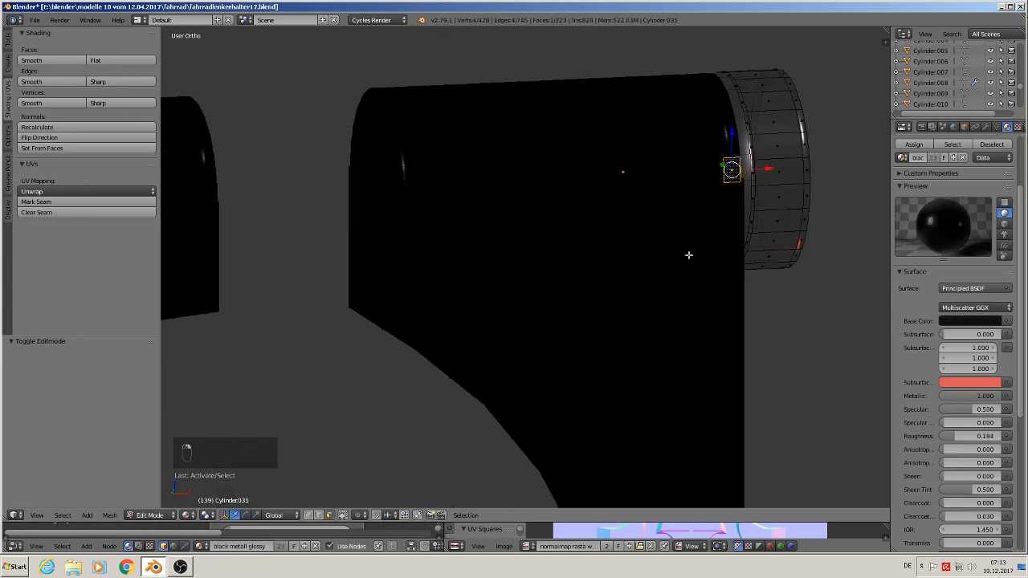
middle_click_drag(647, 327, 640, 323)
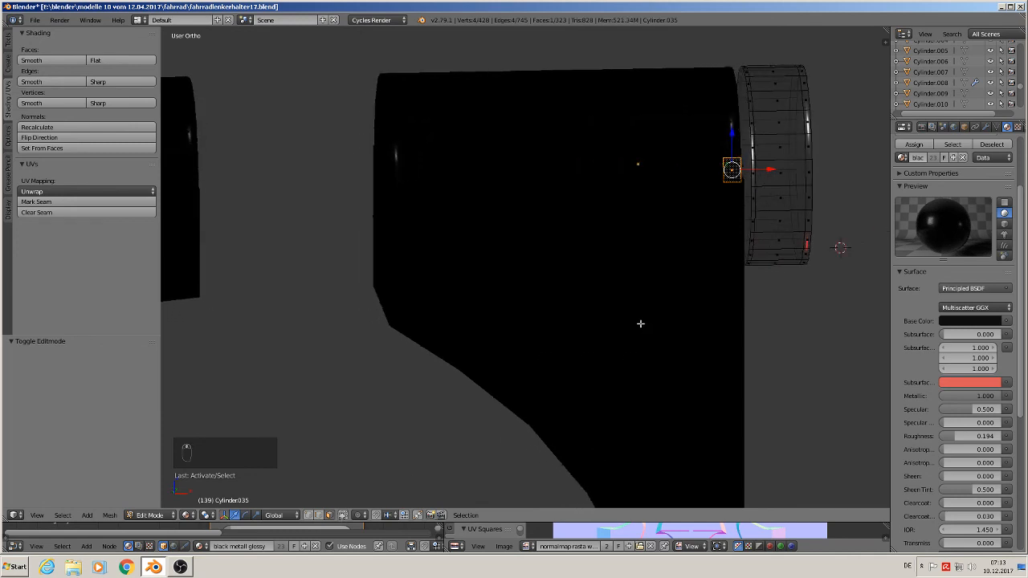
right_click(746, 161)
middle_click_drag(751, 206, 752, 245)
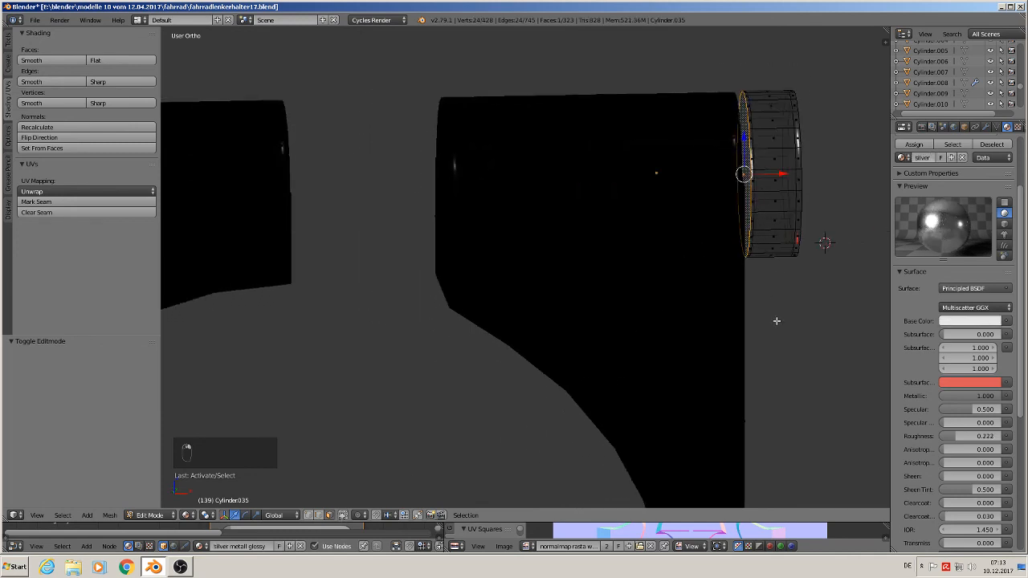
key("e")
left_click(759, 248)
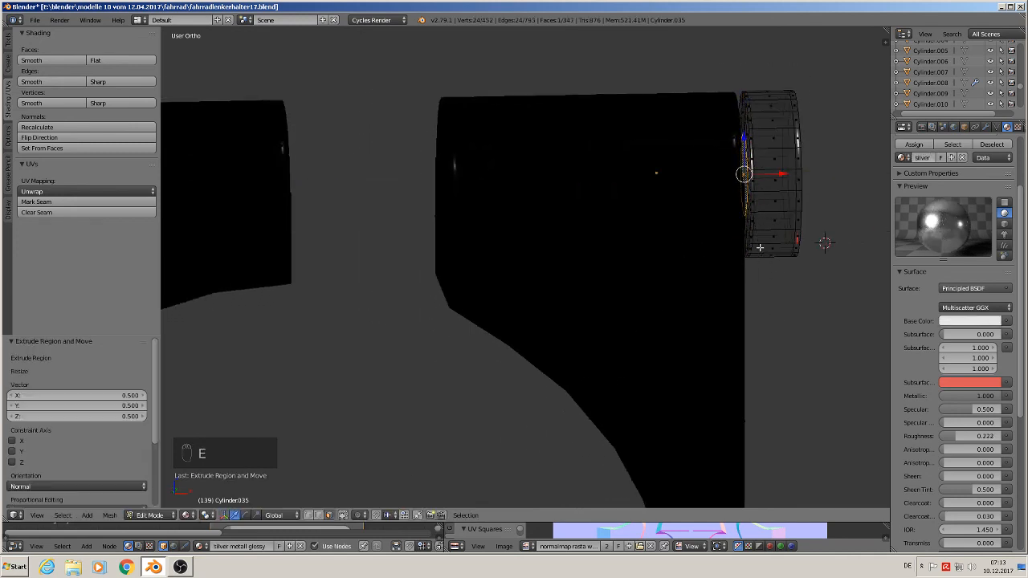
Extrude the reduced face along X across the gap into the shorter end block as a bolt, and return to Object Mode.
scroll(760, 248, "down", 2)
key("e")
left_click(758, 235)
left_click_drag(778, 193, 337, 225)
key("Tab")
scroll(497, 324, "down", 6)
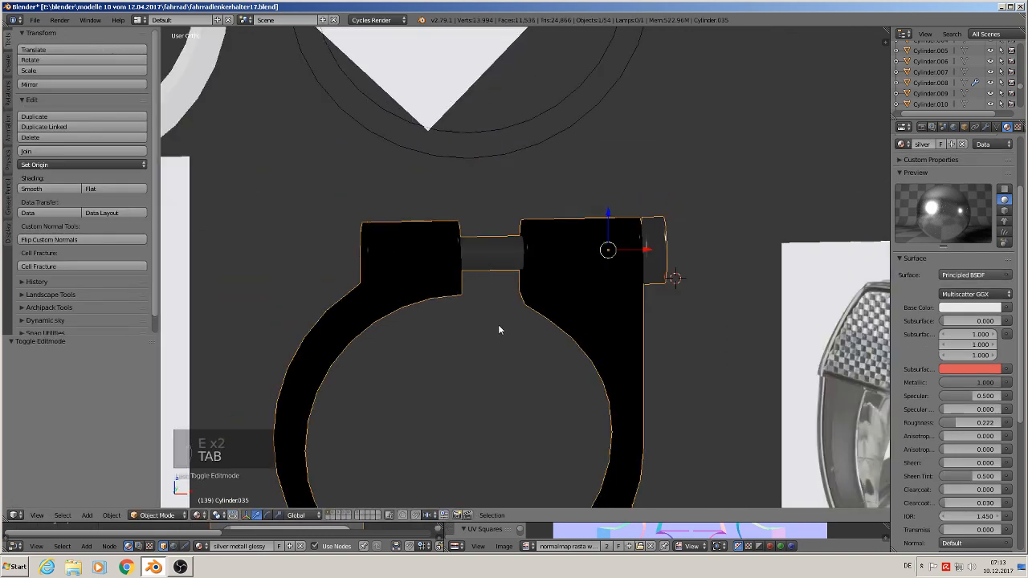
middle_click_drag(529, 302, 793, 231, "shift")
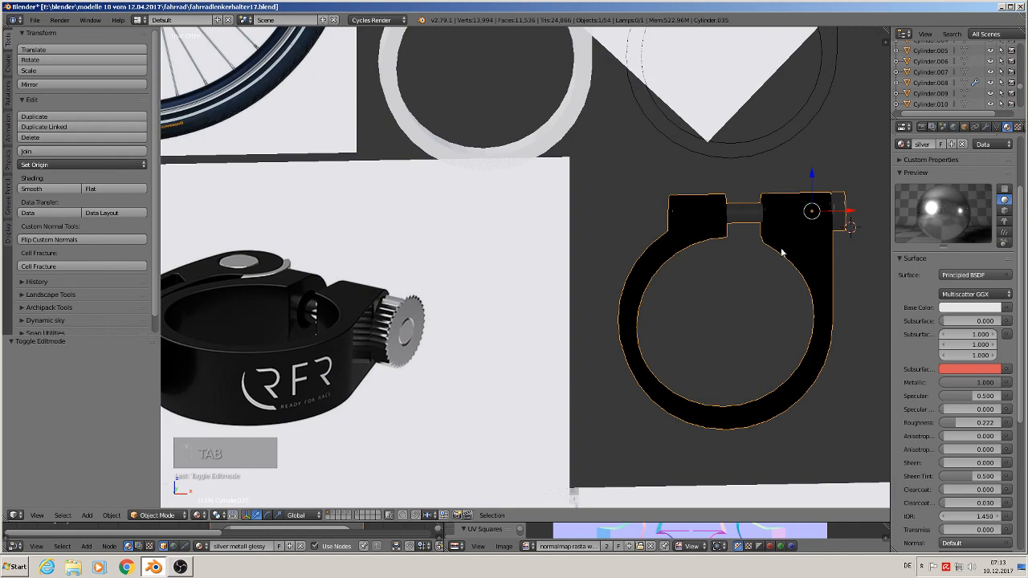
key("KP_1")
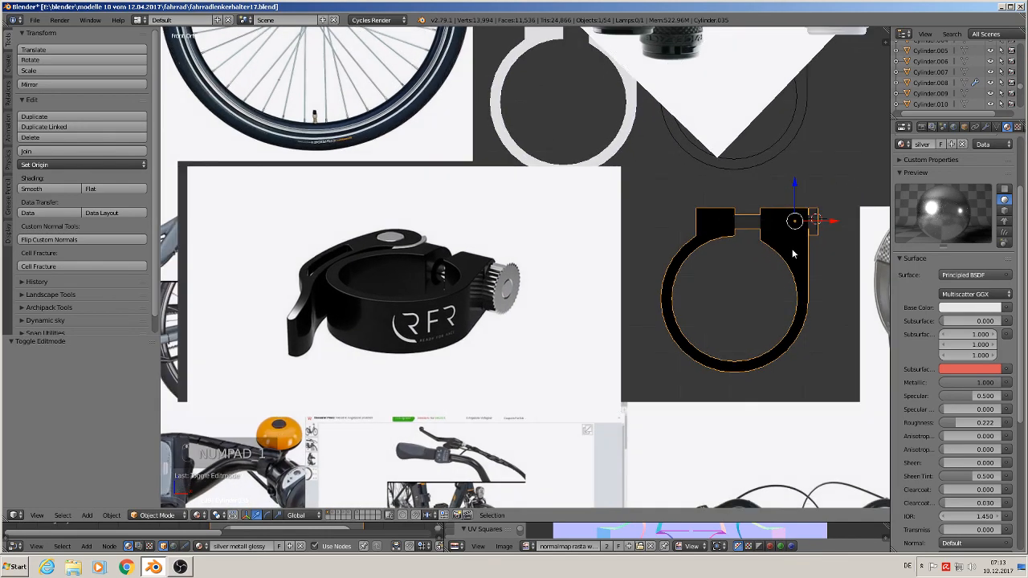
scroll(788, 258, "down", 3)
scroll(683, 305, "down", 2)
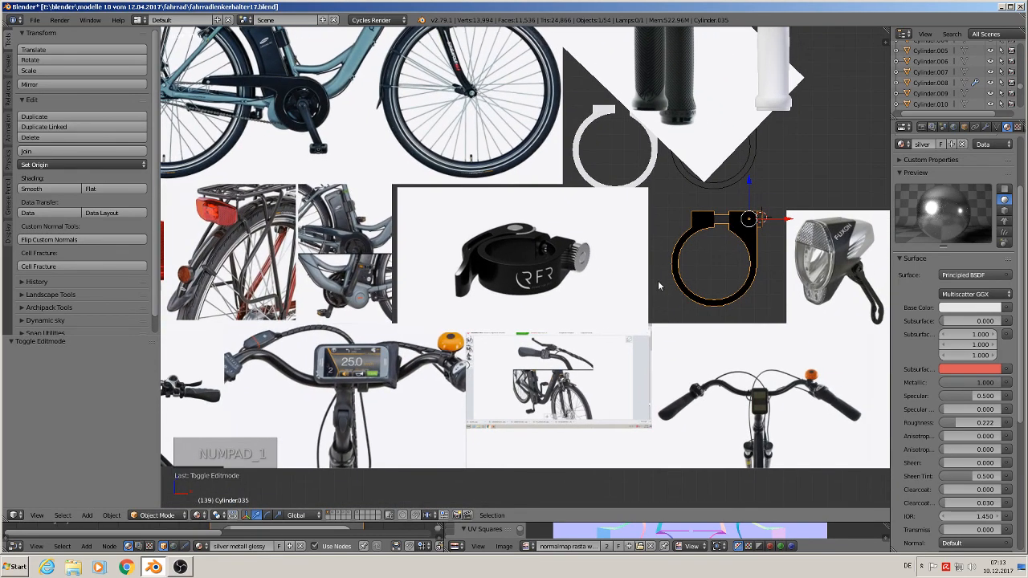
Move the circle outlines and the white spare clamp ring above the finished clamp to layer 4.
key("a")
key("a")
scroll(671, 280, "down", 2)
right_click(711, 221)
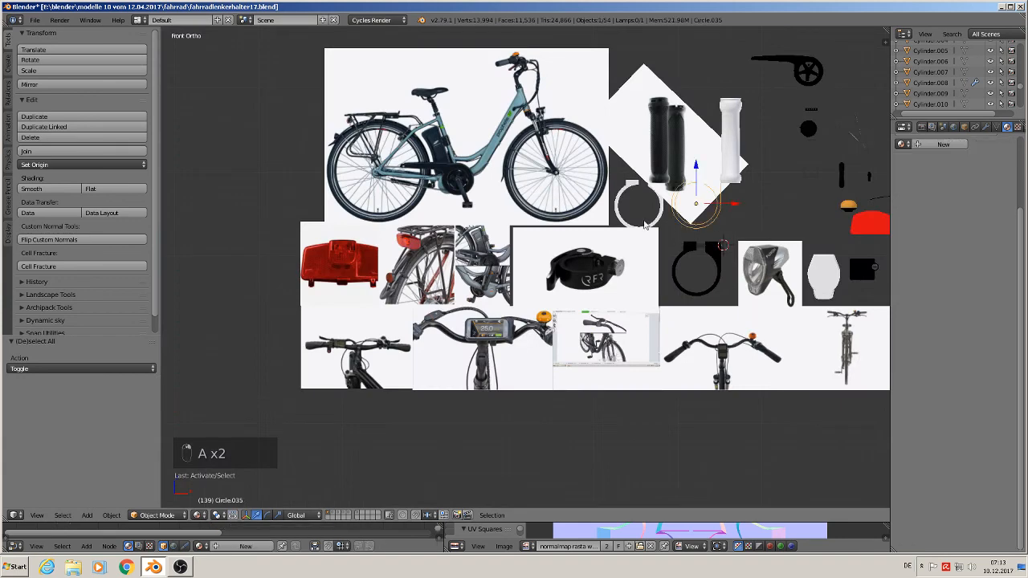
key("m")
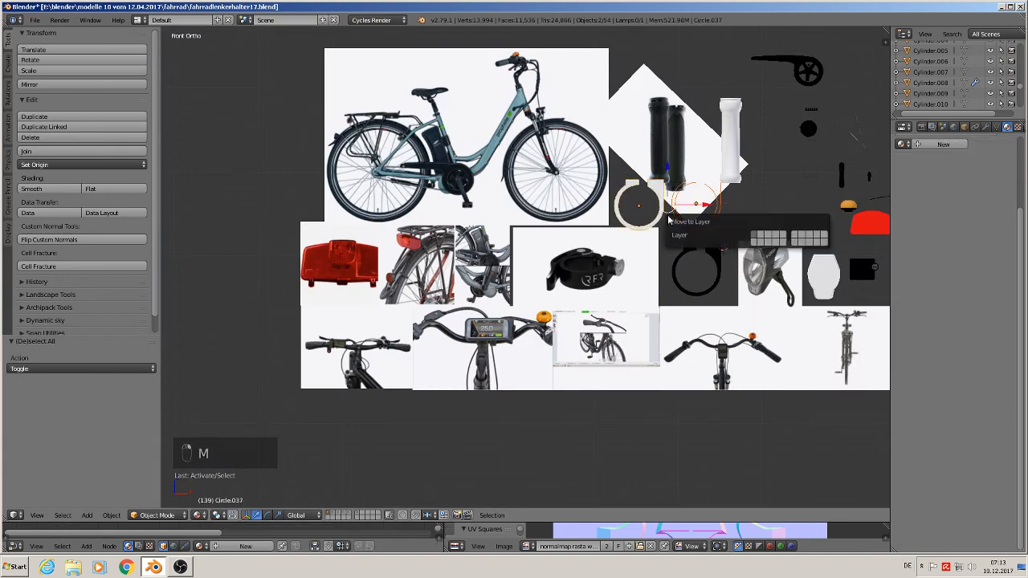
left_click(775, 235)
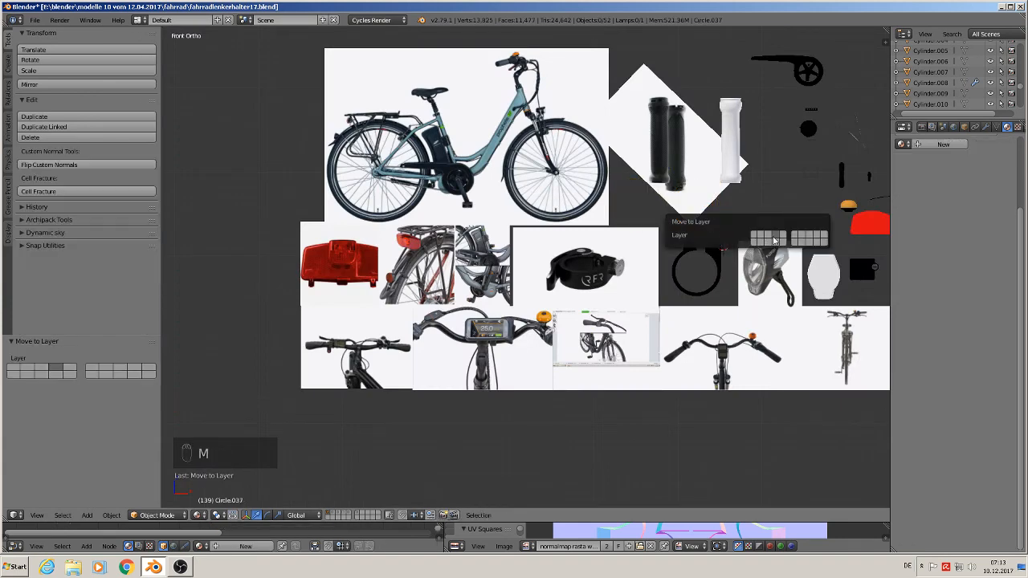
Move the finished ring clamp beside the other completed bicycle parts and scale it down to 0.588.
right_click(721, 257)
left_click_drag(715, 226, 843, 241)
key("s")
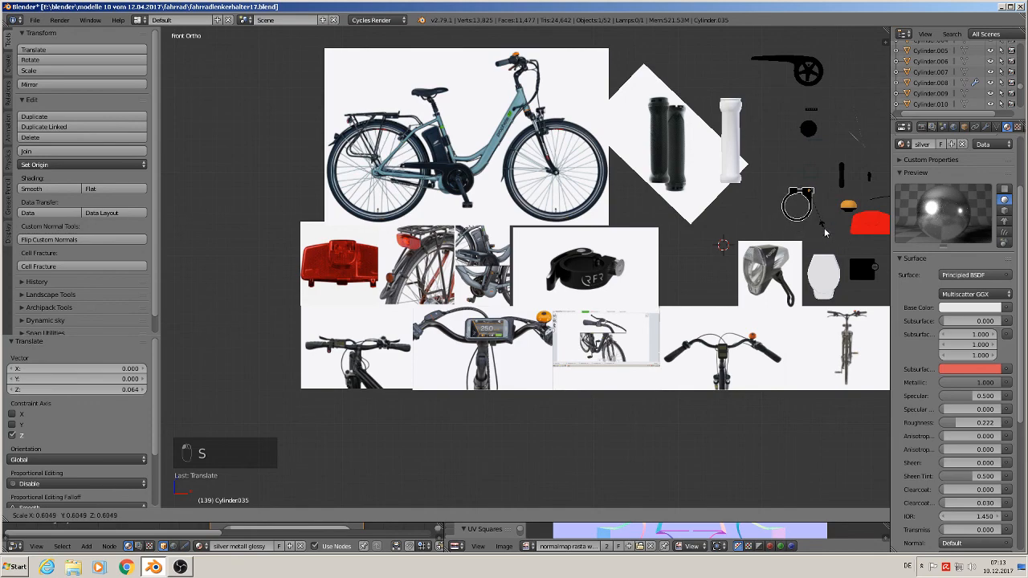
left_click(823, 232)
Assign the black plastic material to the entire mesh of the front lamp body and return to Object Mode.
scroll(820, 294, "up", 3)
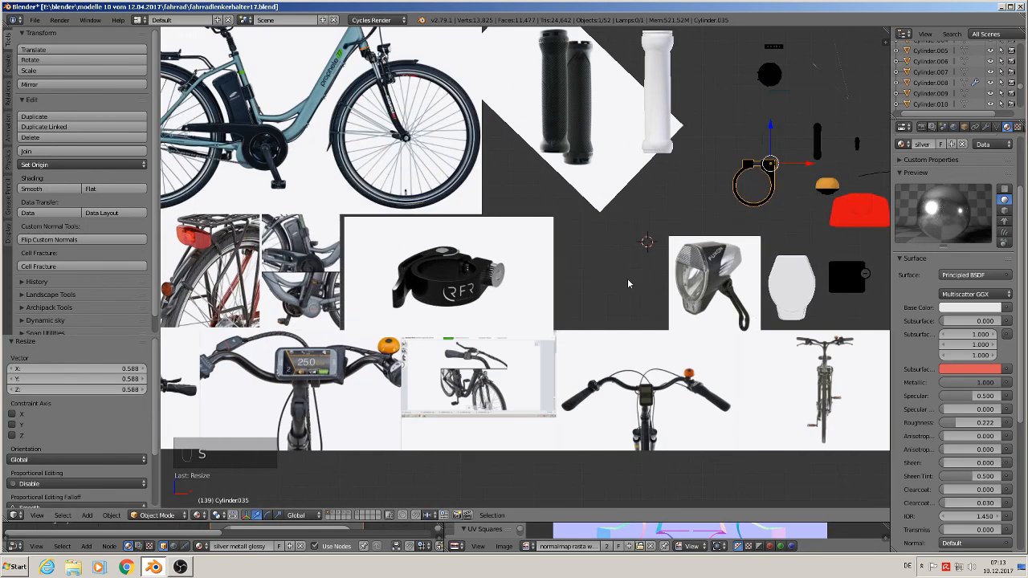
scroll(701, 314, "up", 5)
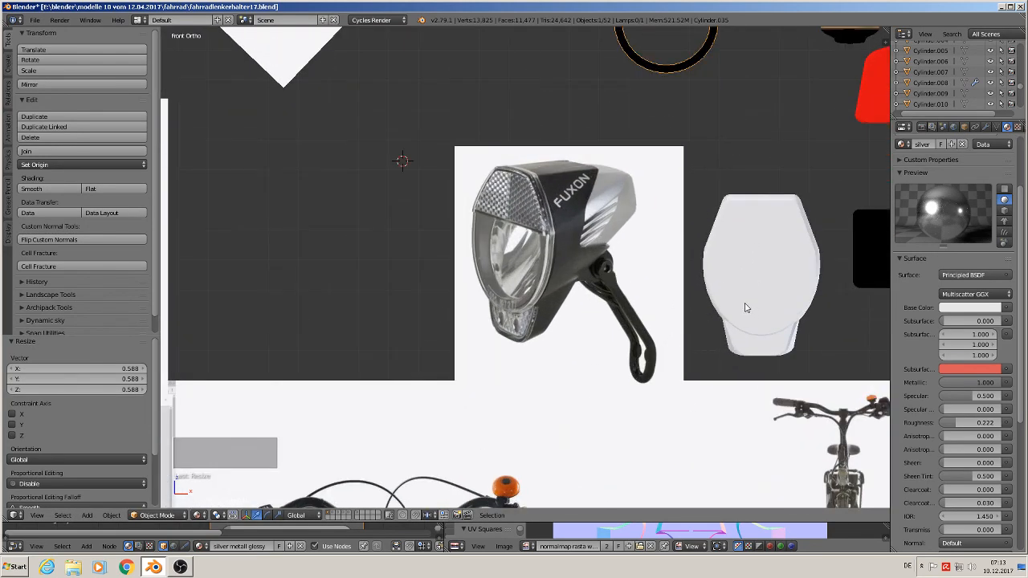
right_click(683, 270)
scroll(963, 241, "up", 3)
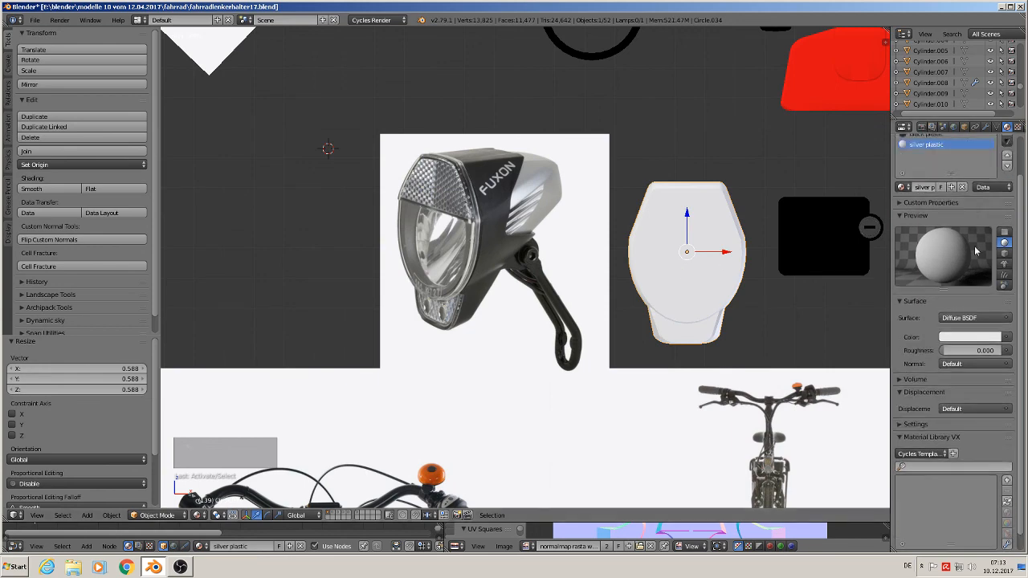
left_click(944, 177)
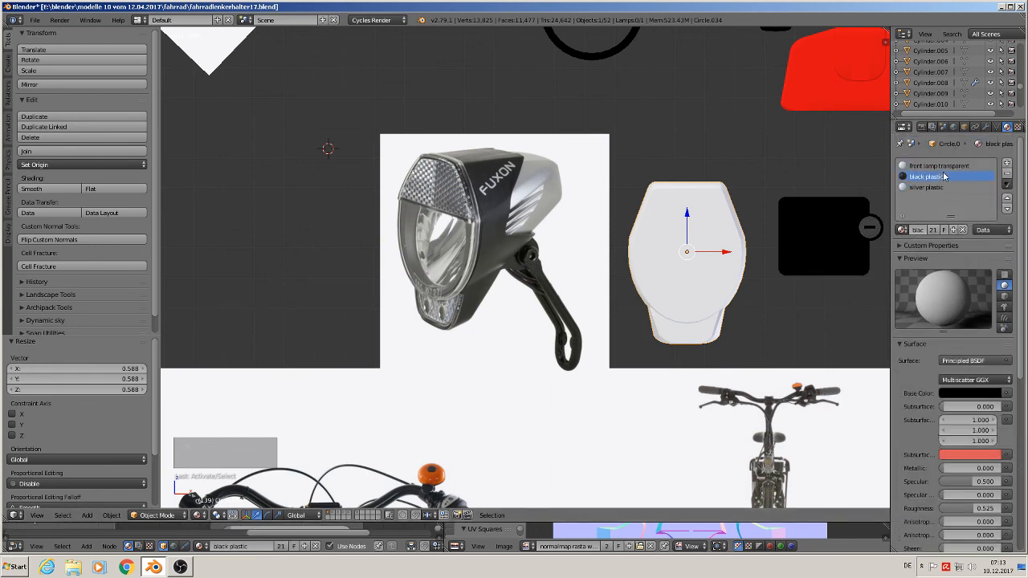
middle_click_drag(783, 274, 759, 273)
key("Tab")
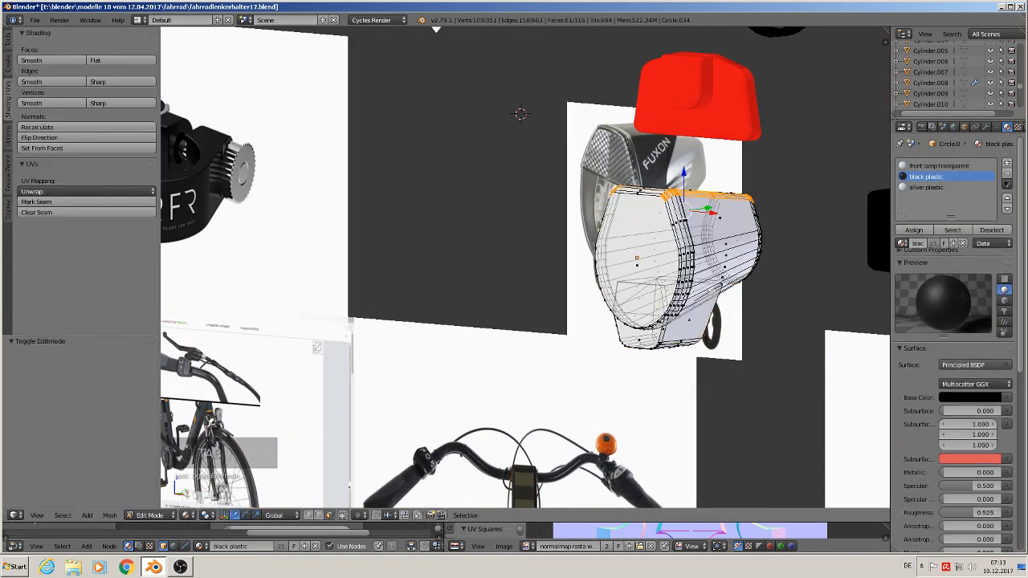
key("a")
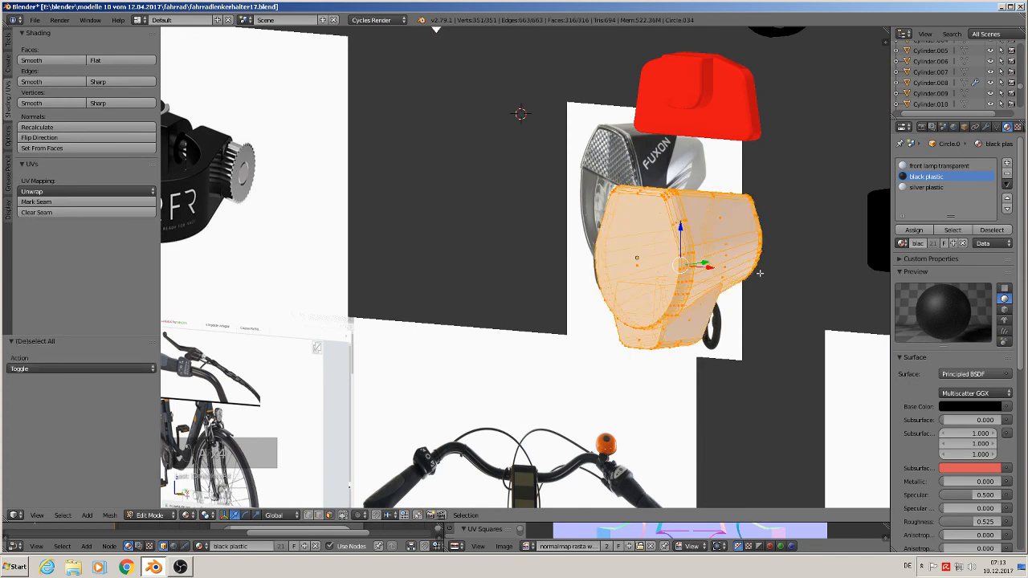
left_click(914, 229)
key("Tab")
middle_click_drag(787, 279, 839, 288)
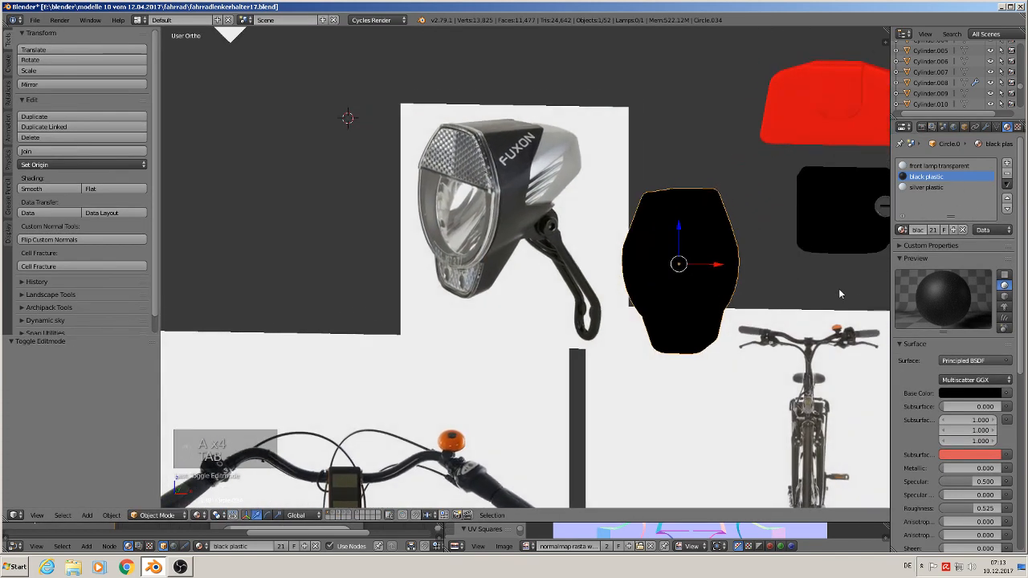
Try Transparent BSDF on the front lamp transparent material, and settle on Principled BSDF as its surface shader.
left_click(946, 165)
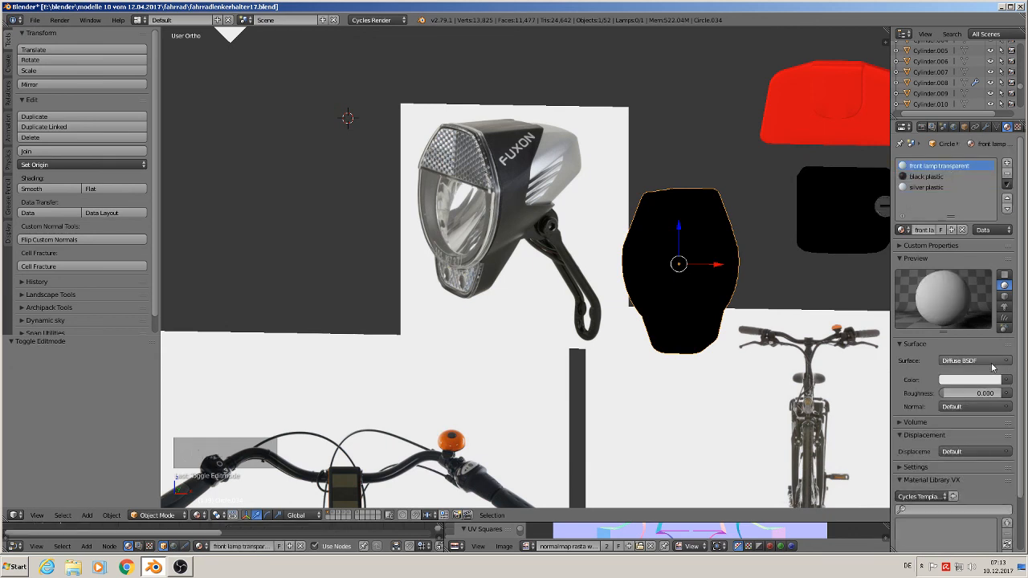
left_click(987, 365)
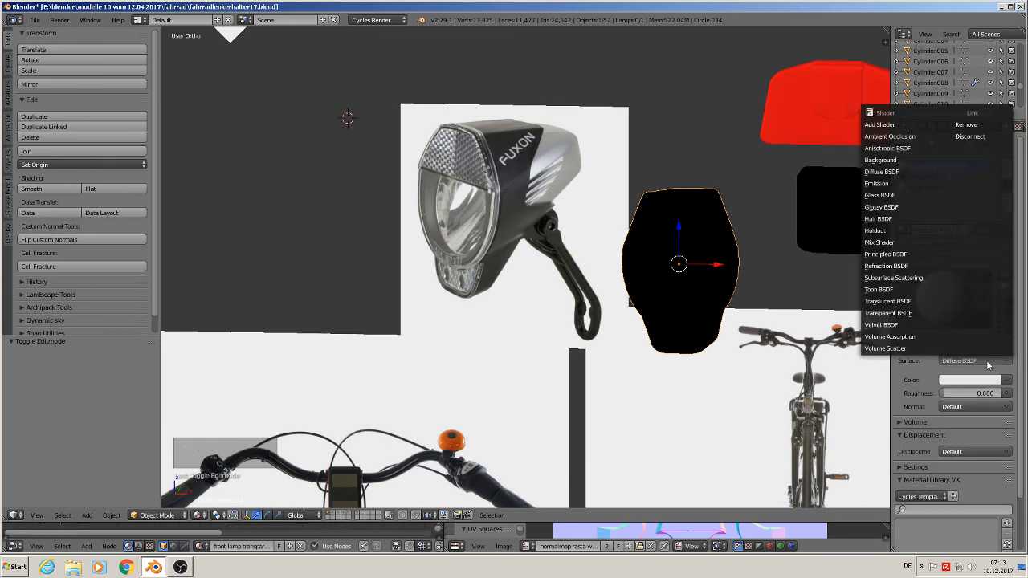
left_click(934, 313)
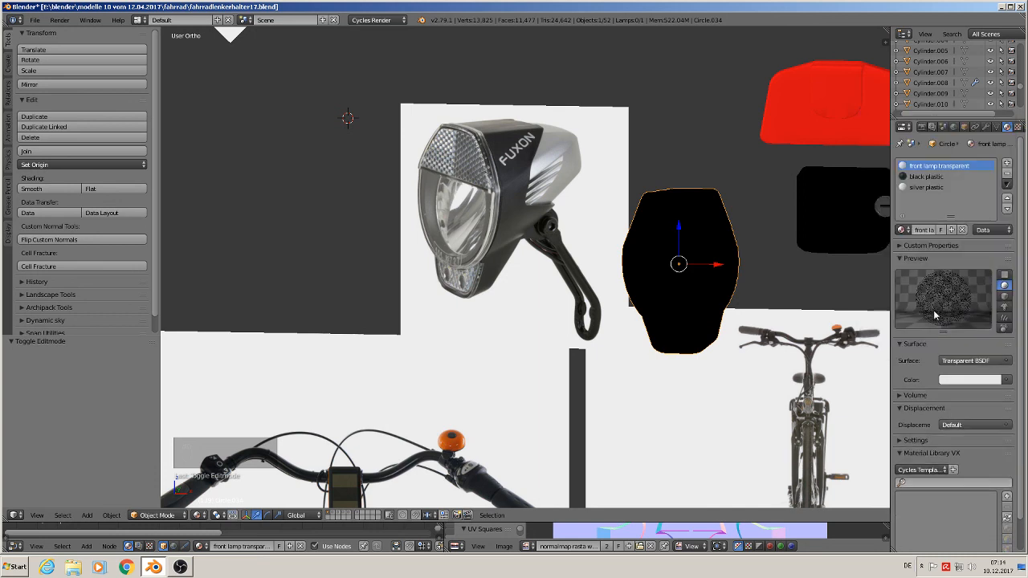
left_click(973, 362)
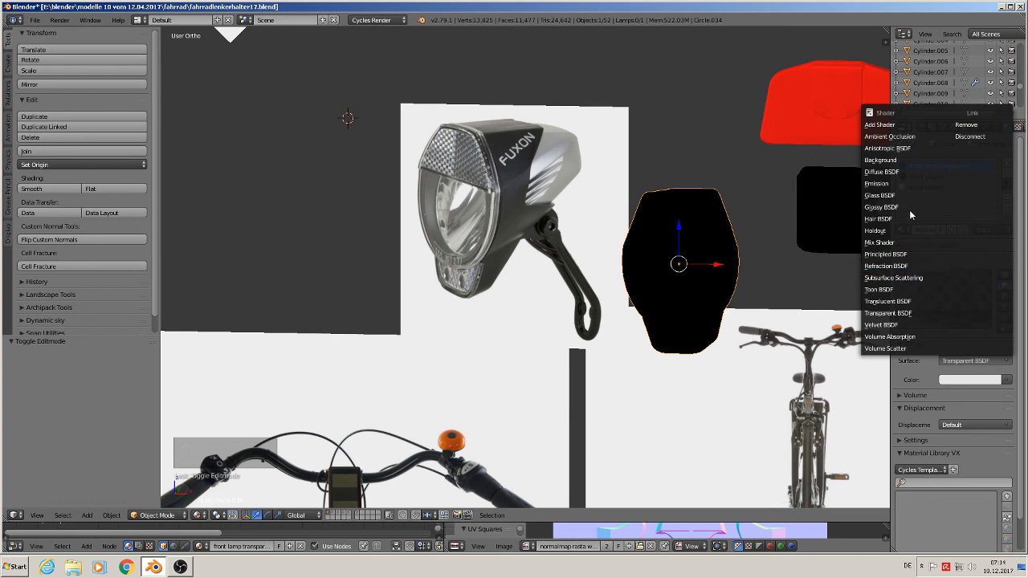
left_click(917, 255)
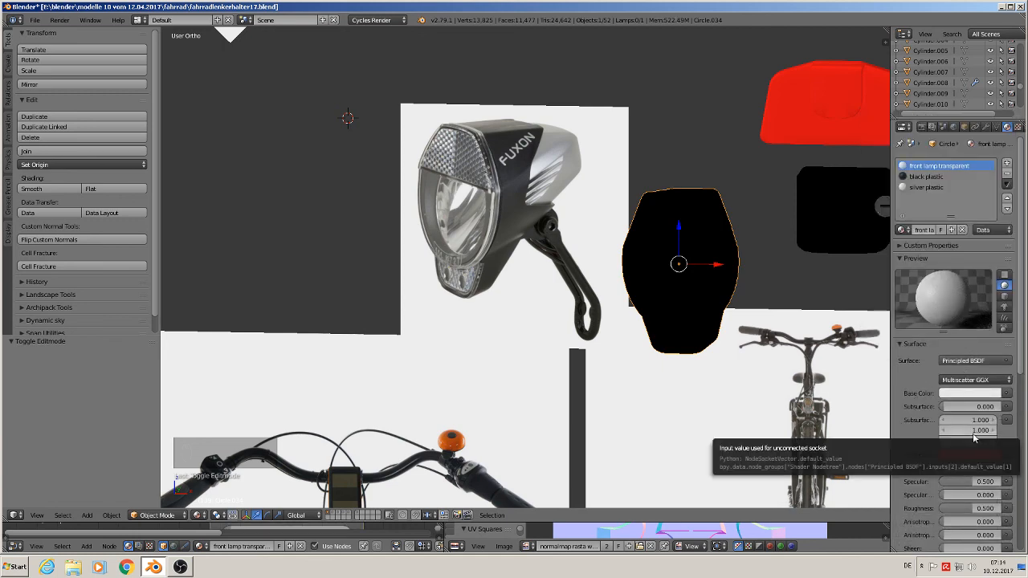
Deselect the lamp, return to the front view of the whole parts collection and save fahrradlenkerhalter17.blend.
mouse_move(810, 369)
middle_mouse_down()
mouse_move(776, 372)
mouse_move(794, 365)
middle_mouse_up()
key("a")
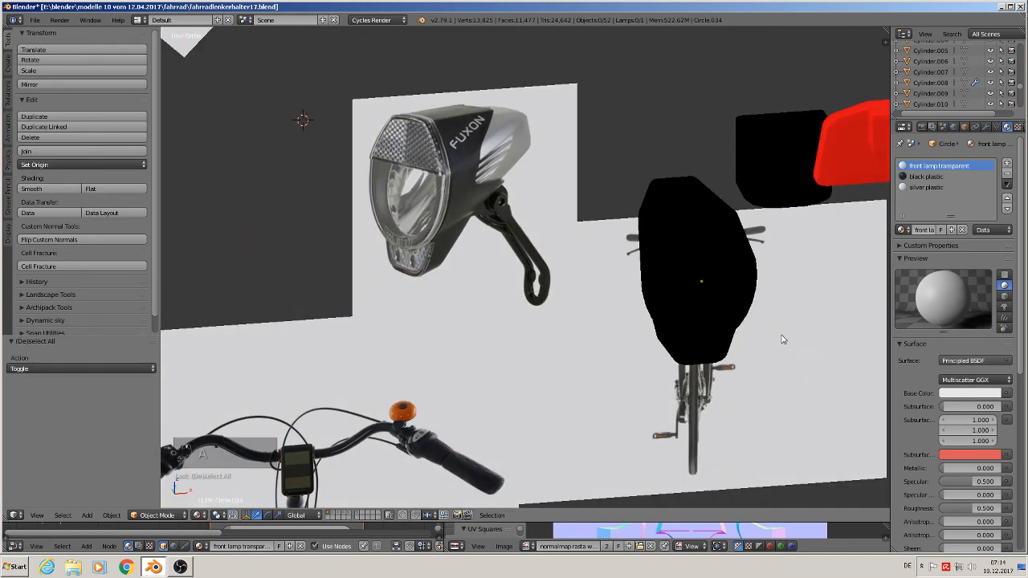
key("KP_1")
scroll(699, 315, "down", 7)
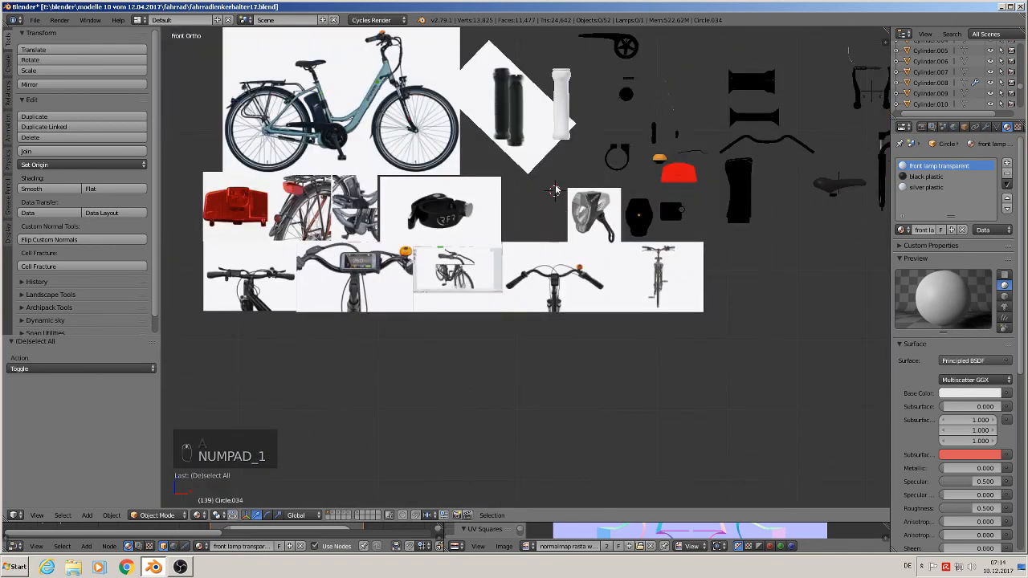
middle_click_drag(562, 194, 641, 312, "shift")
scroll(552, 353, "up", 2)
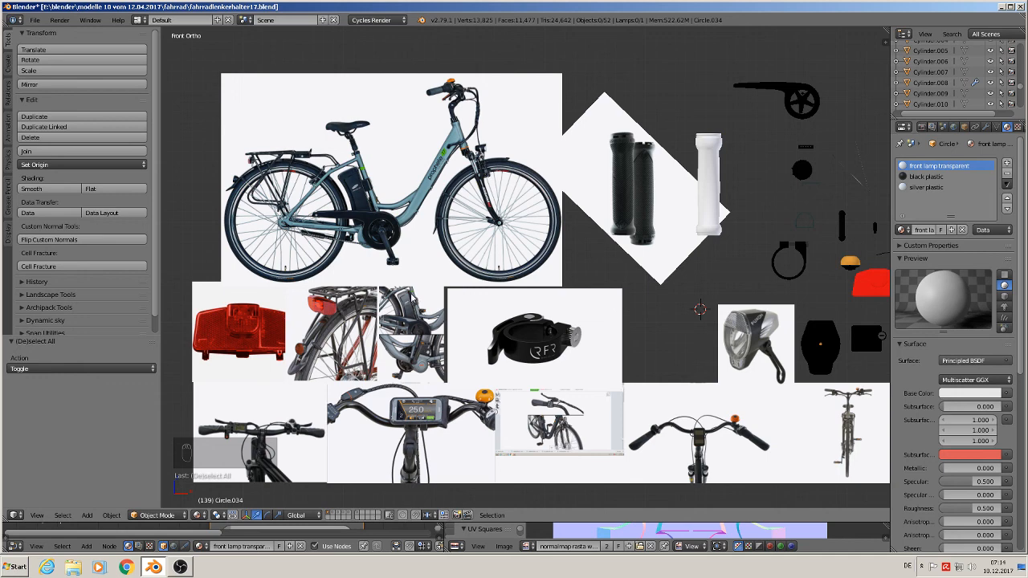
left_click(35, 20)
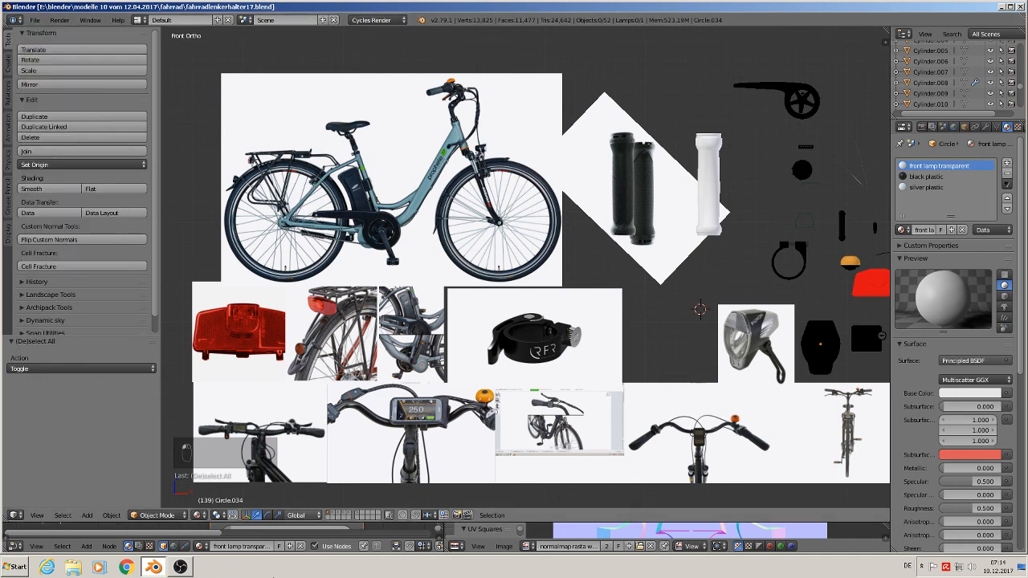